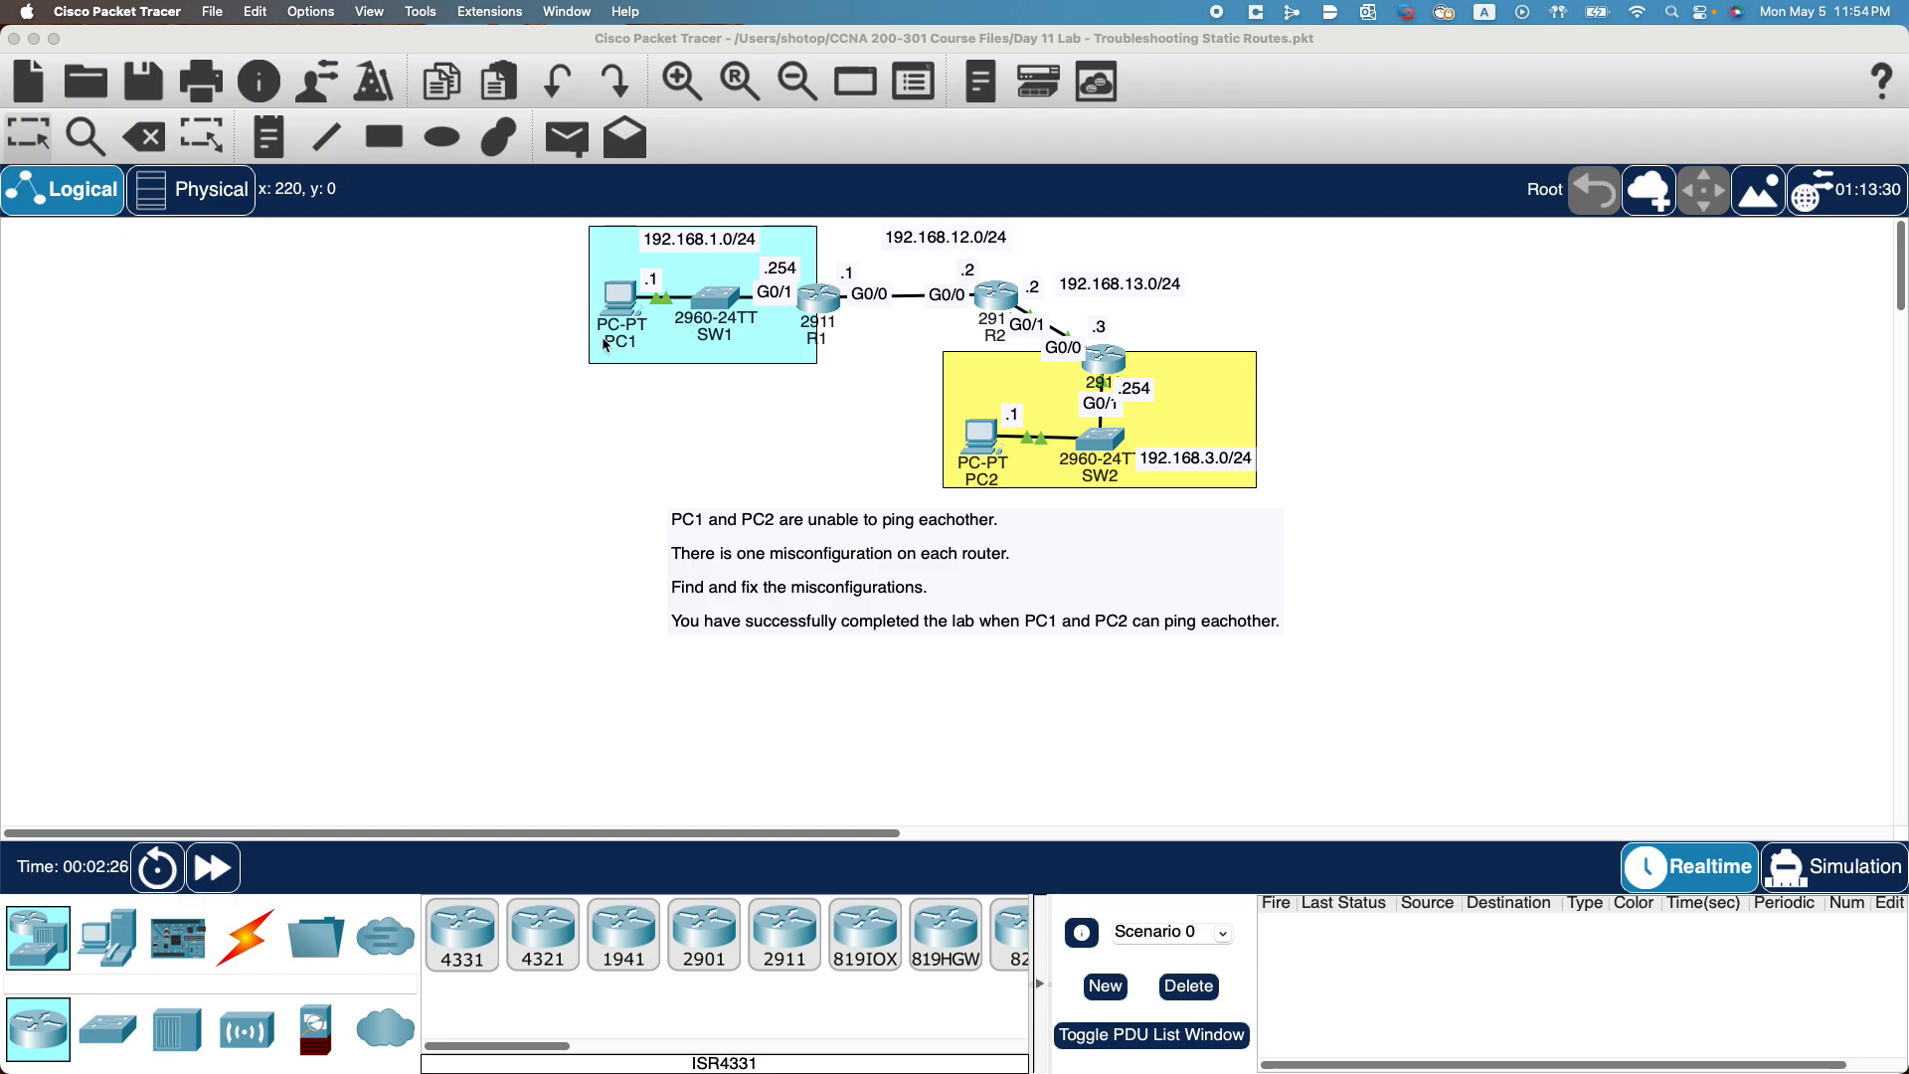
# Open PC1's Command Prompt and move its window below the network topology.
pyautogui.click(622, 303)
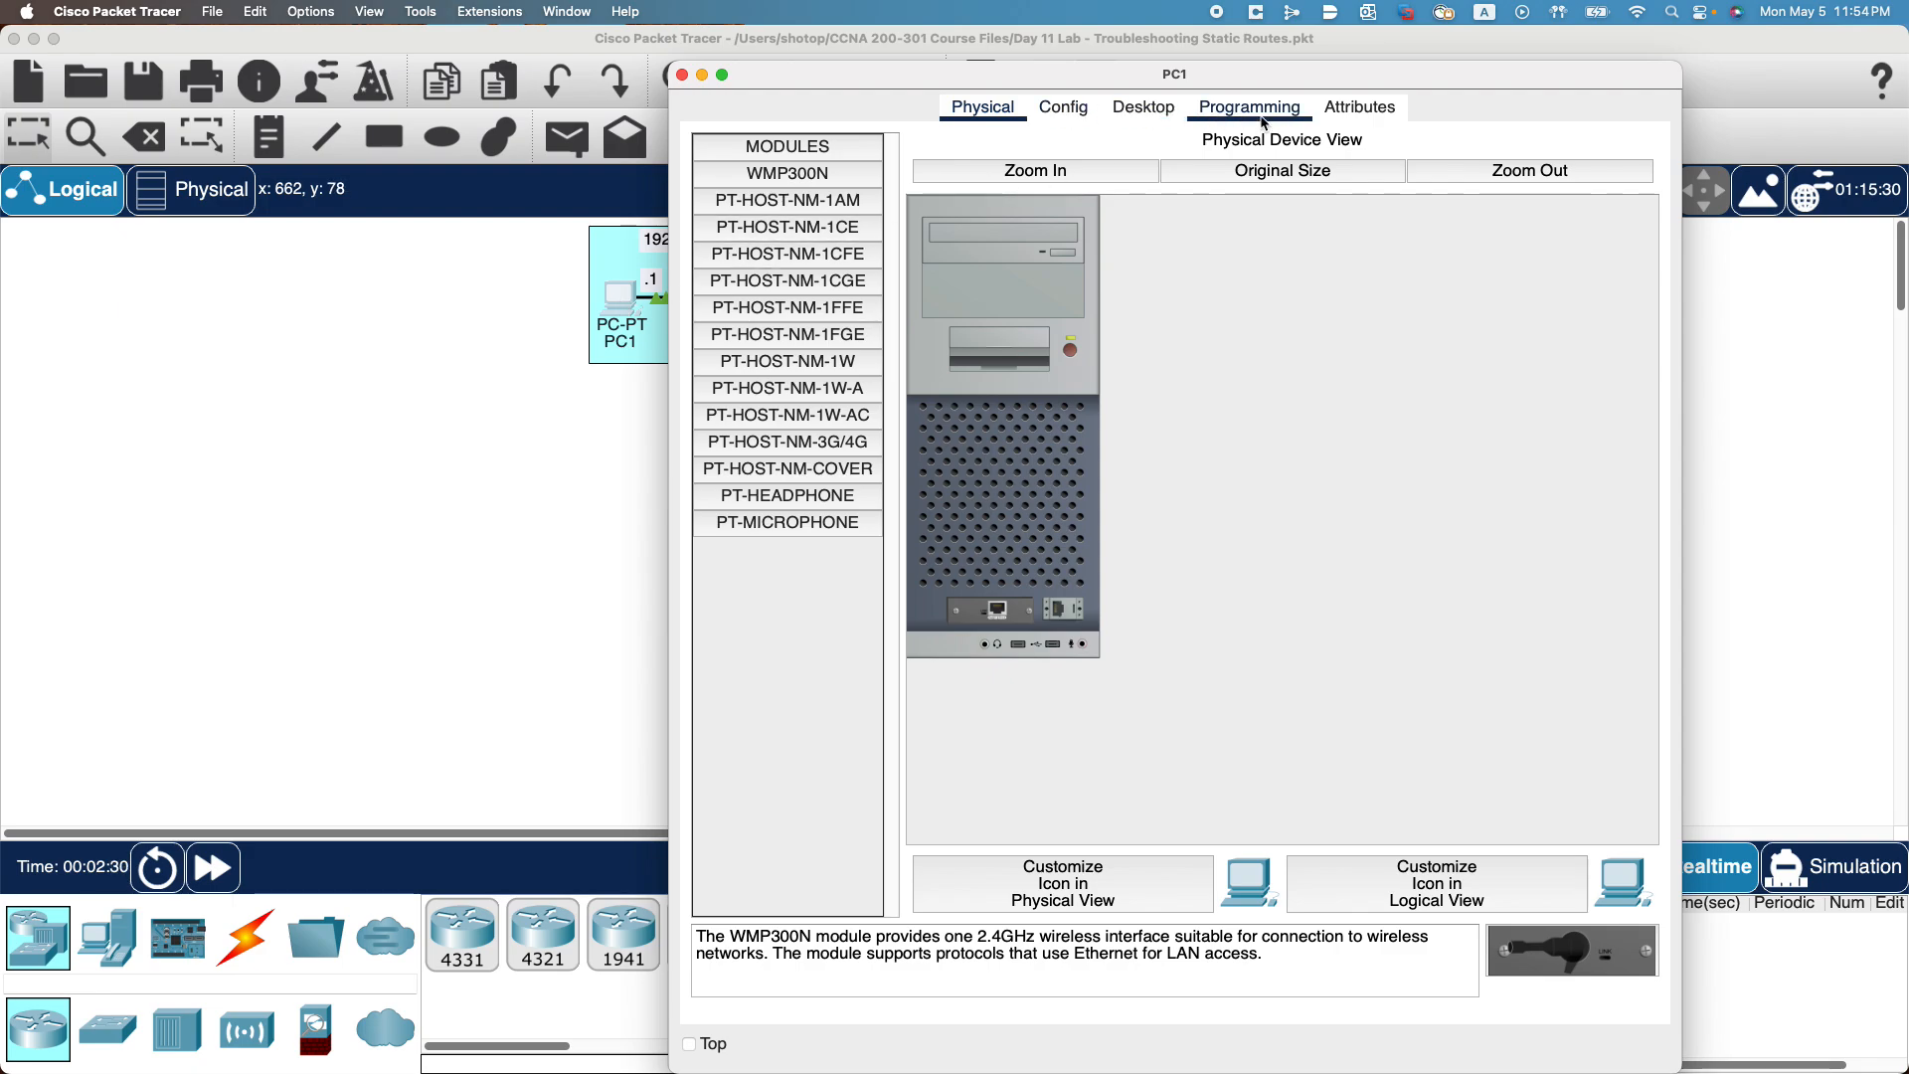
pyautogui.click(1146, 117)
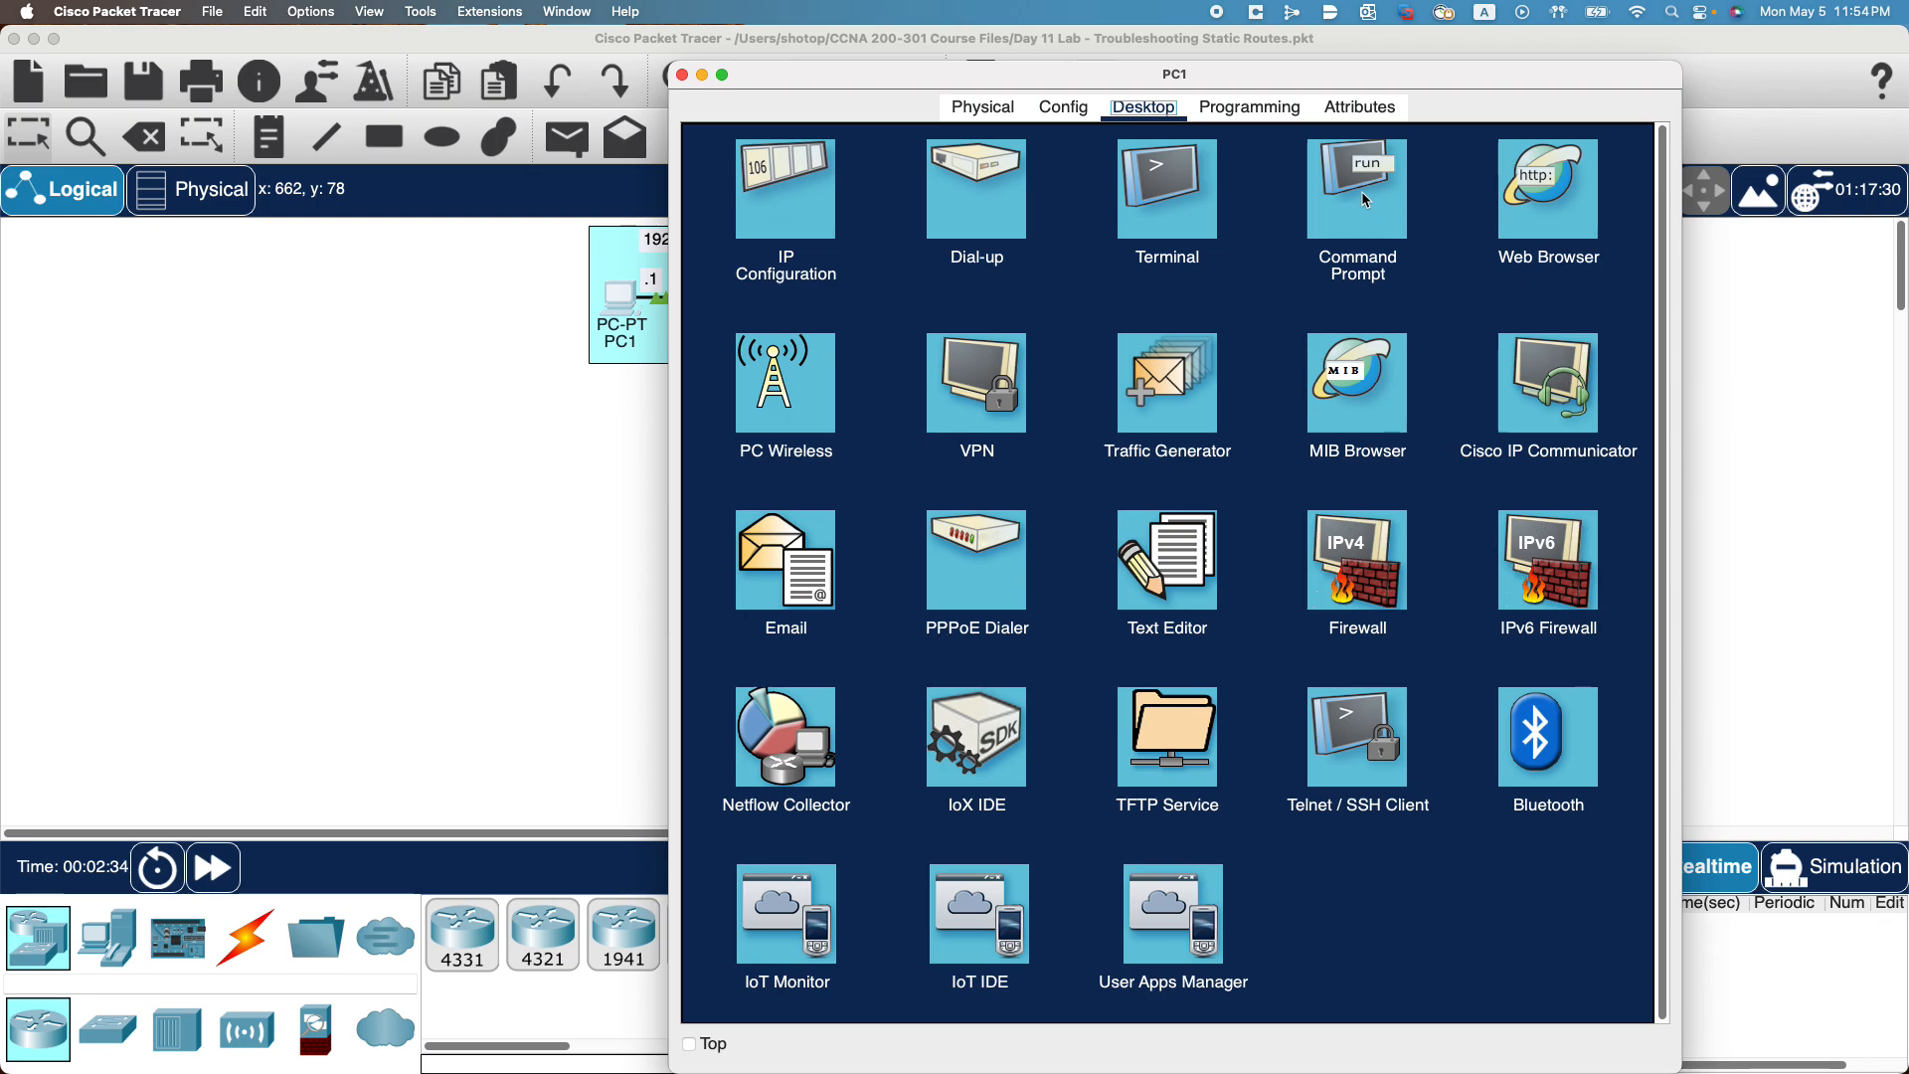
pyautogui.click(1361, 196)
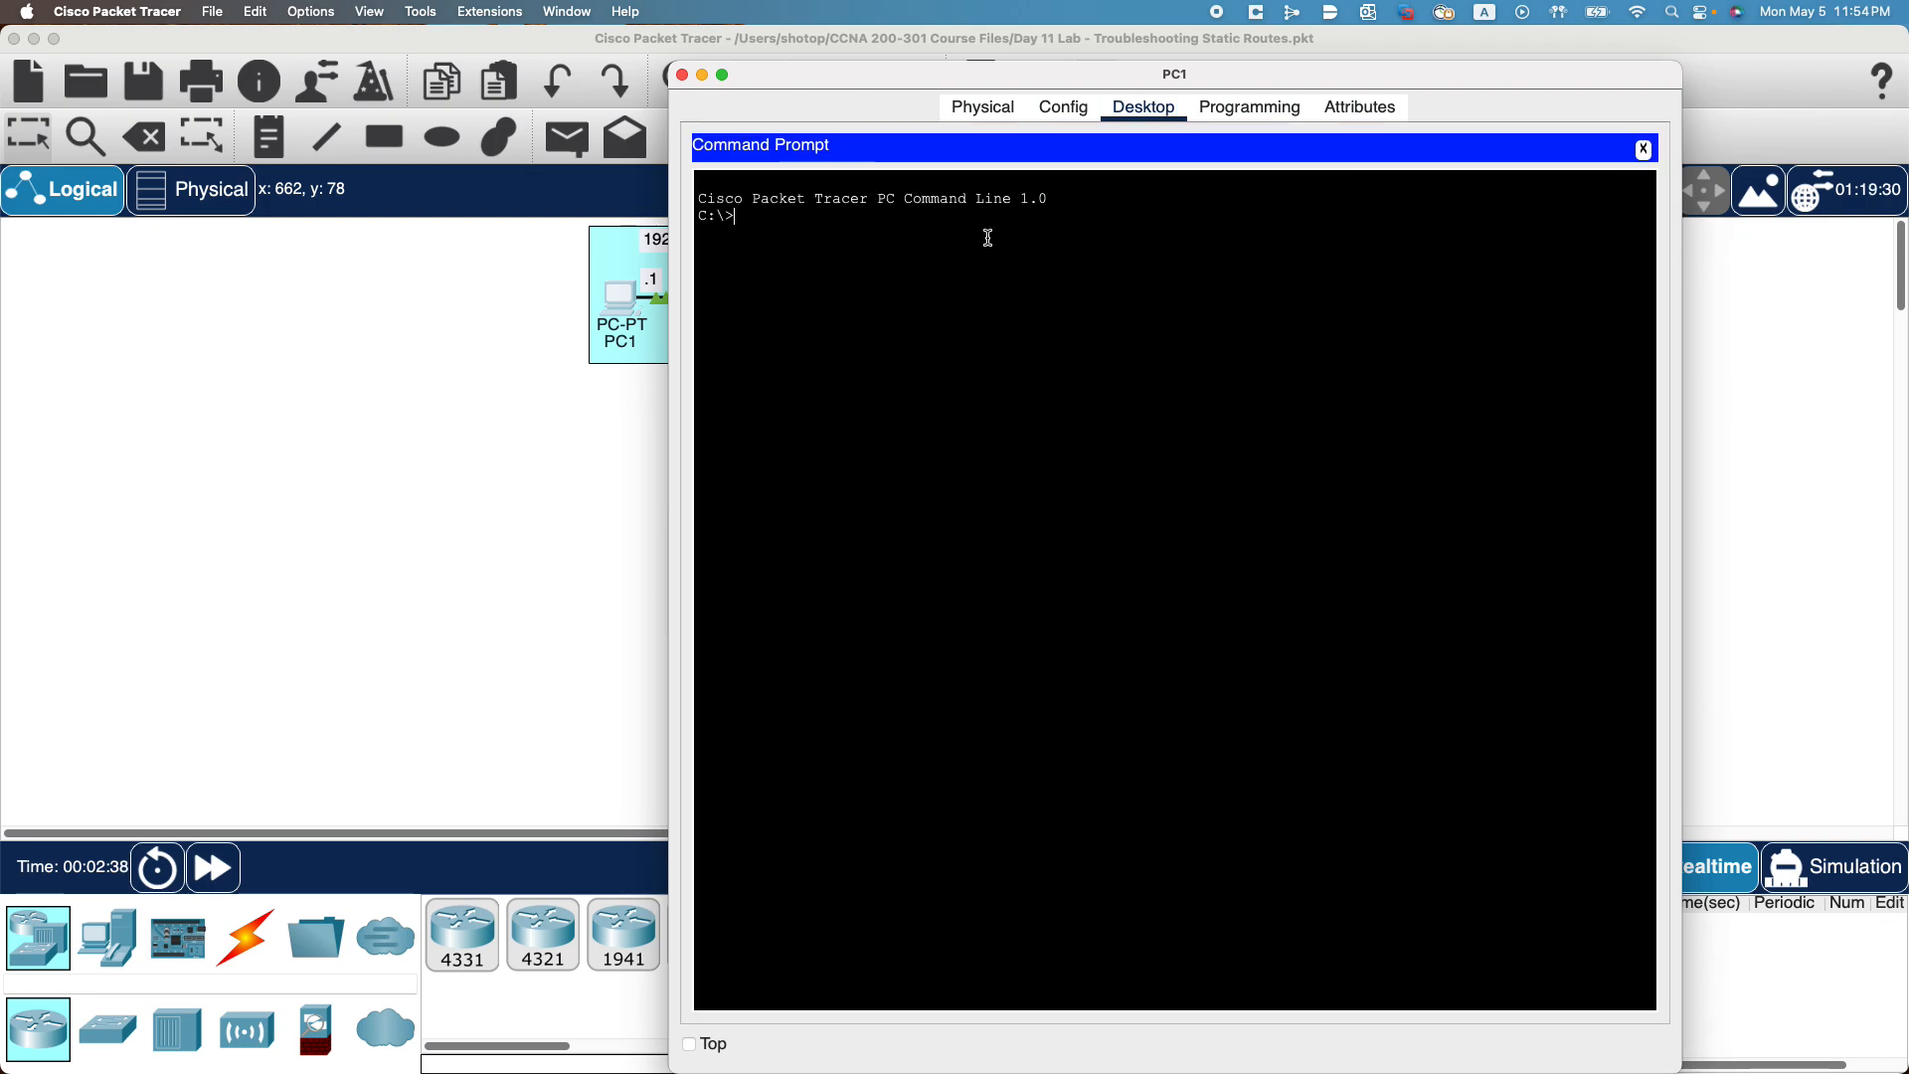
pyautogui.moveTo(892, 78); pyautogui.dragTo(785, 580)
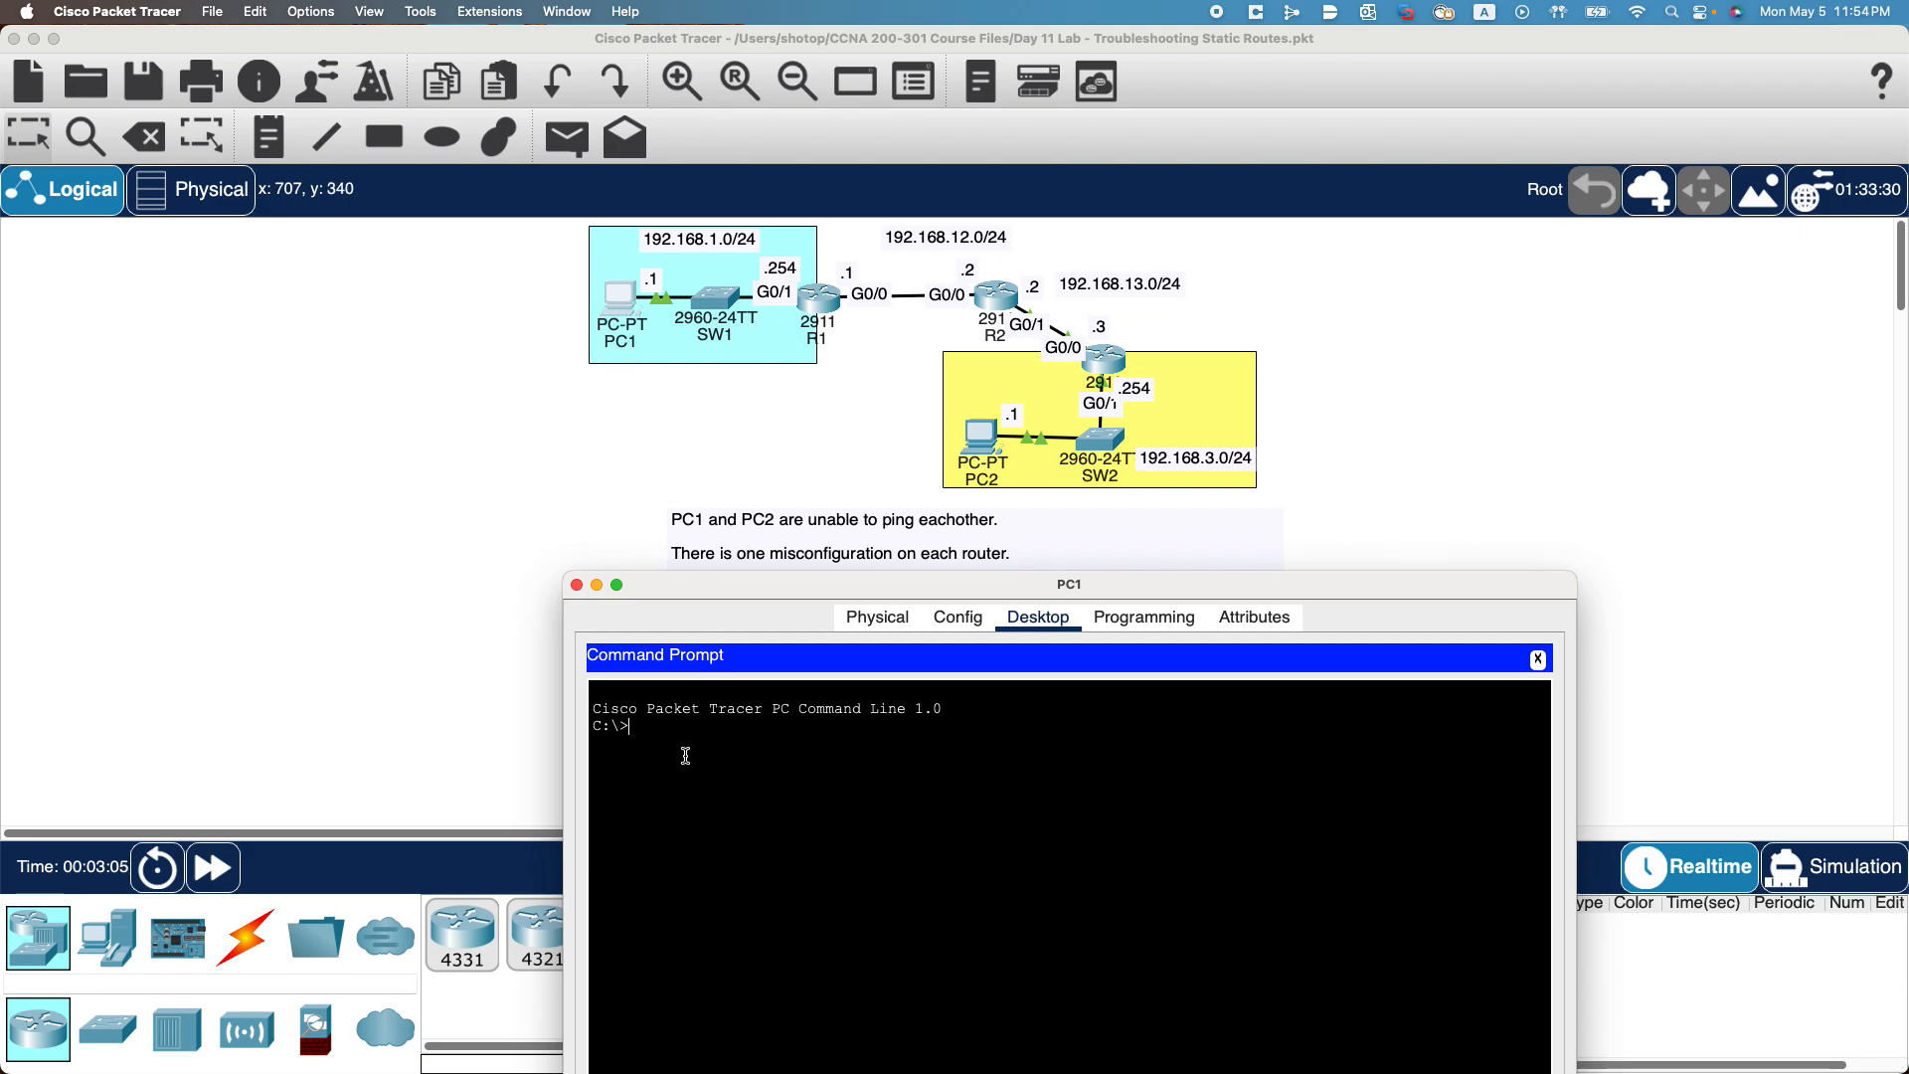
# Ping PC2 at 192.168.3.1 from PC1 and close the PC1 window.
pyautogui.write('ing 192.168')
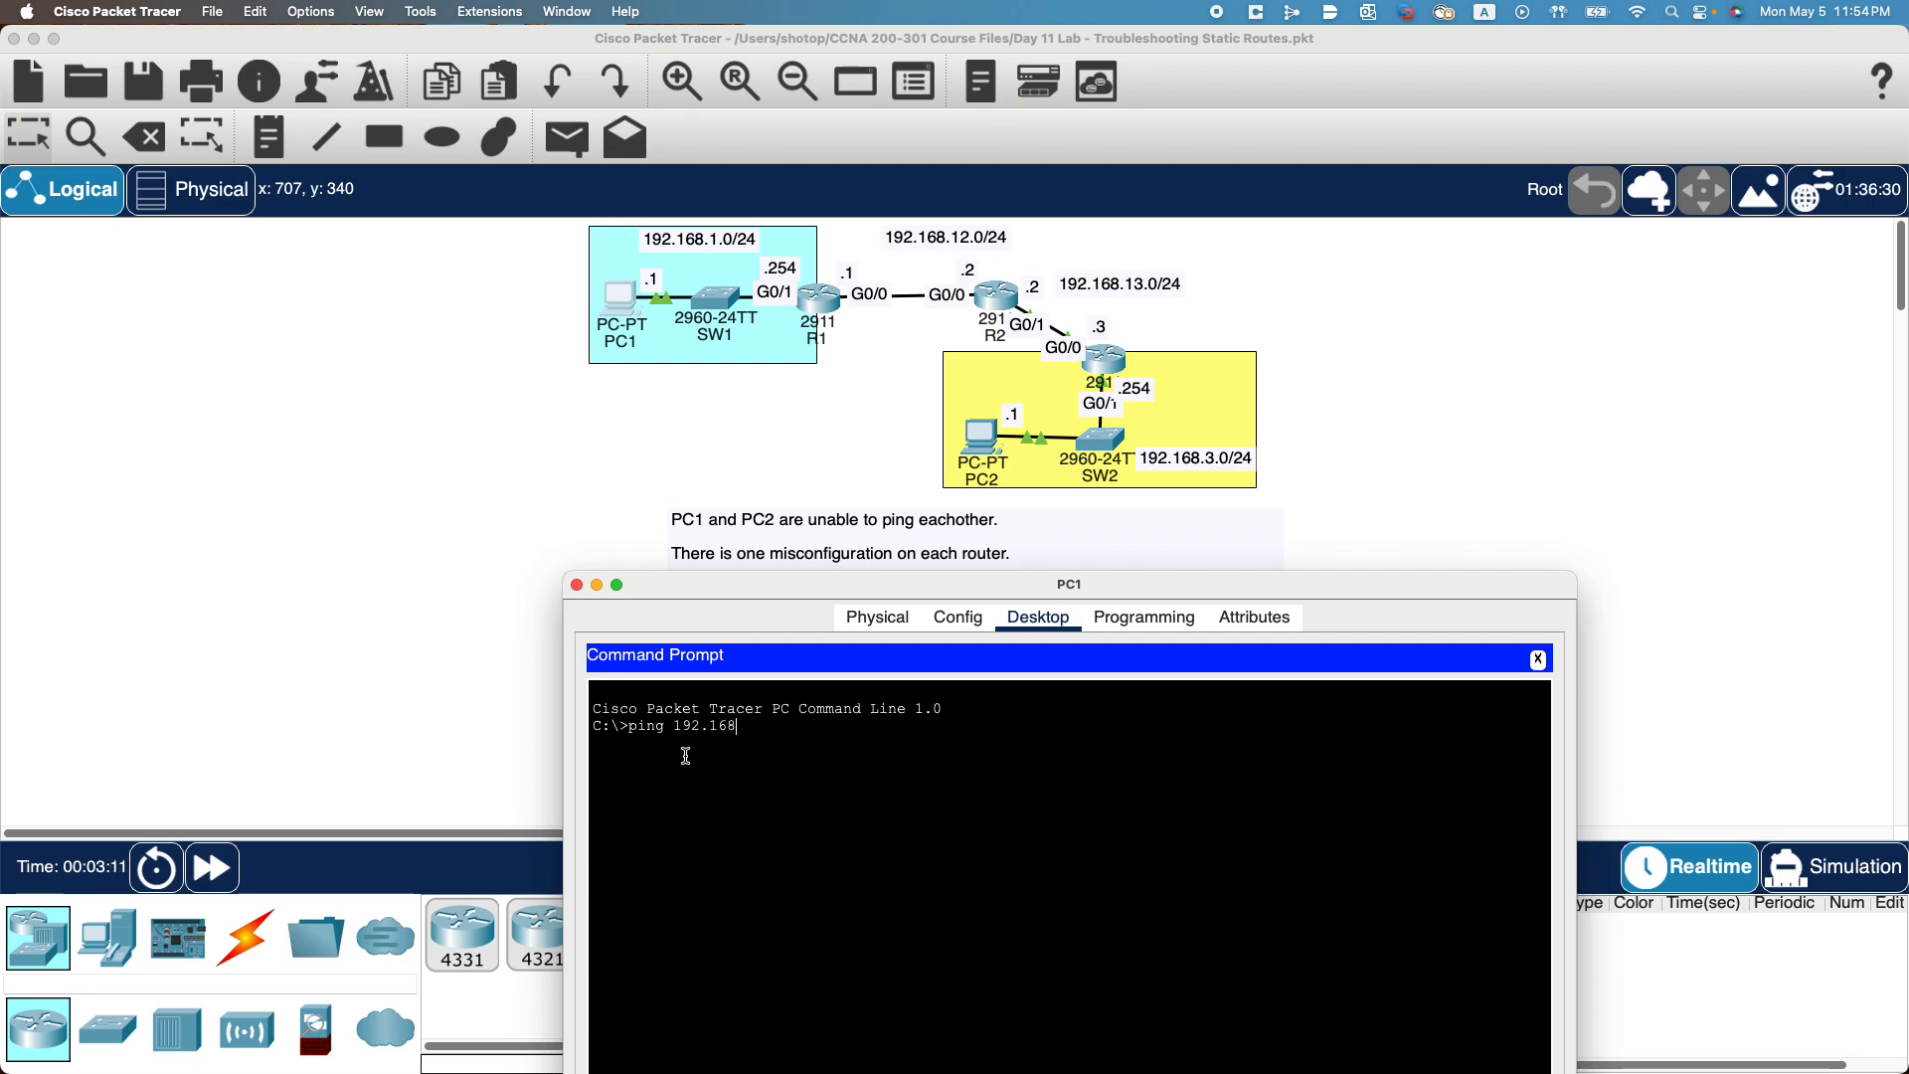
pyautogui.write('.3.1')
pyautogui.press('Return')
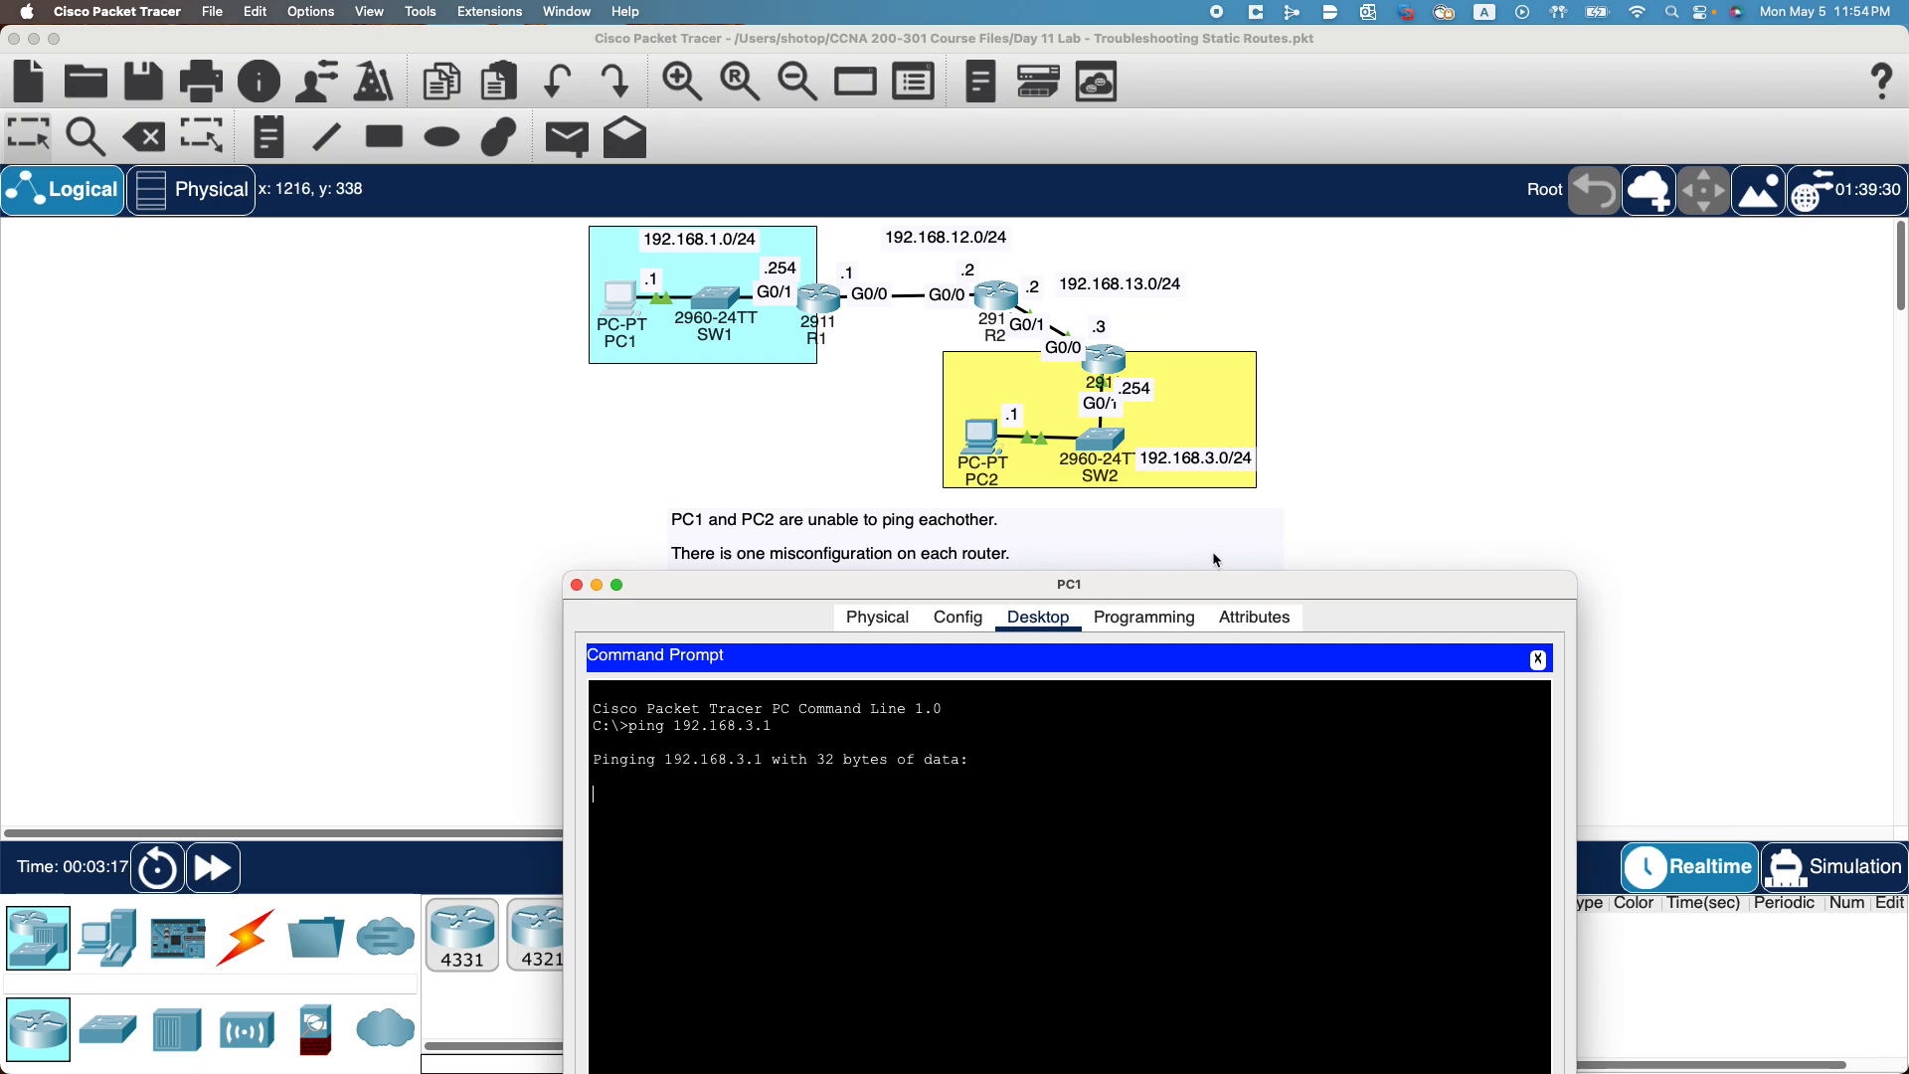
pyautogui.moveTo(1259, 582); pyautogui.dragTo(1259, 550)
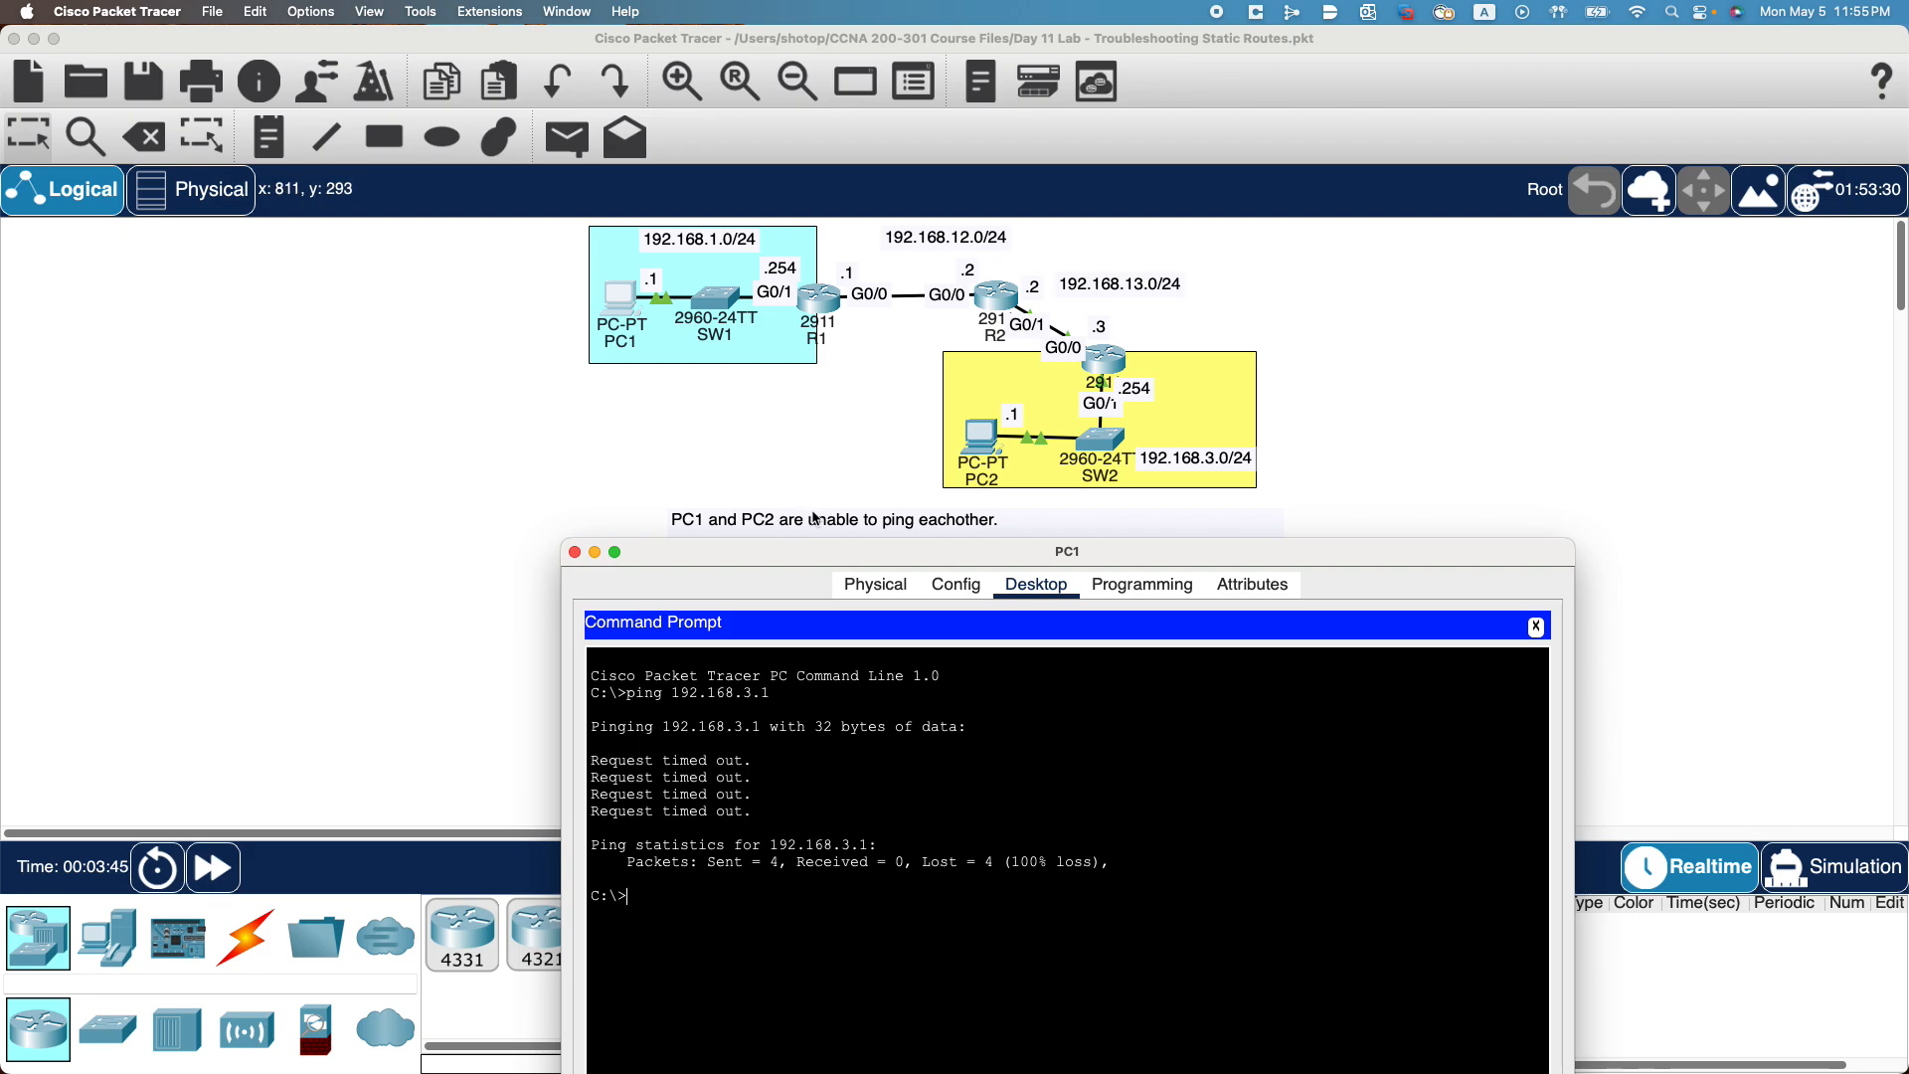
pyautogui.click(1209, 554)
pyautogui.moveTo(1209, 554); pyautogui.dragTo(1277, 648)
pyautogui.click(639, 647)
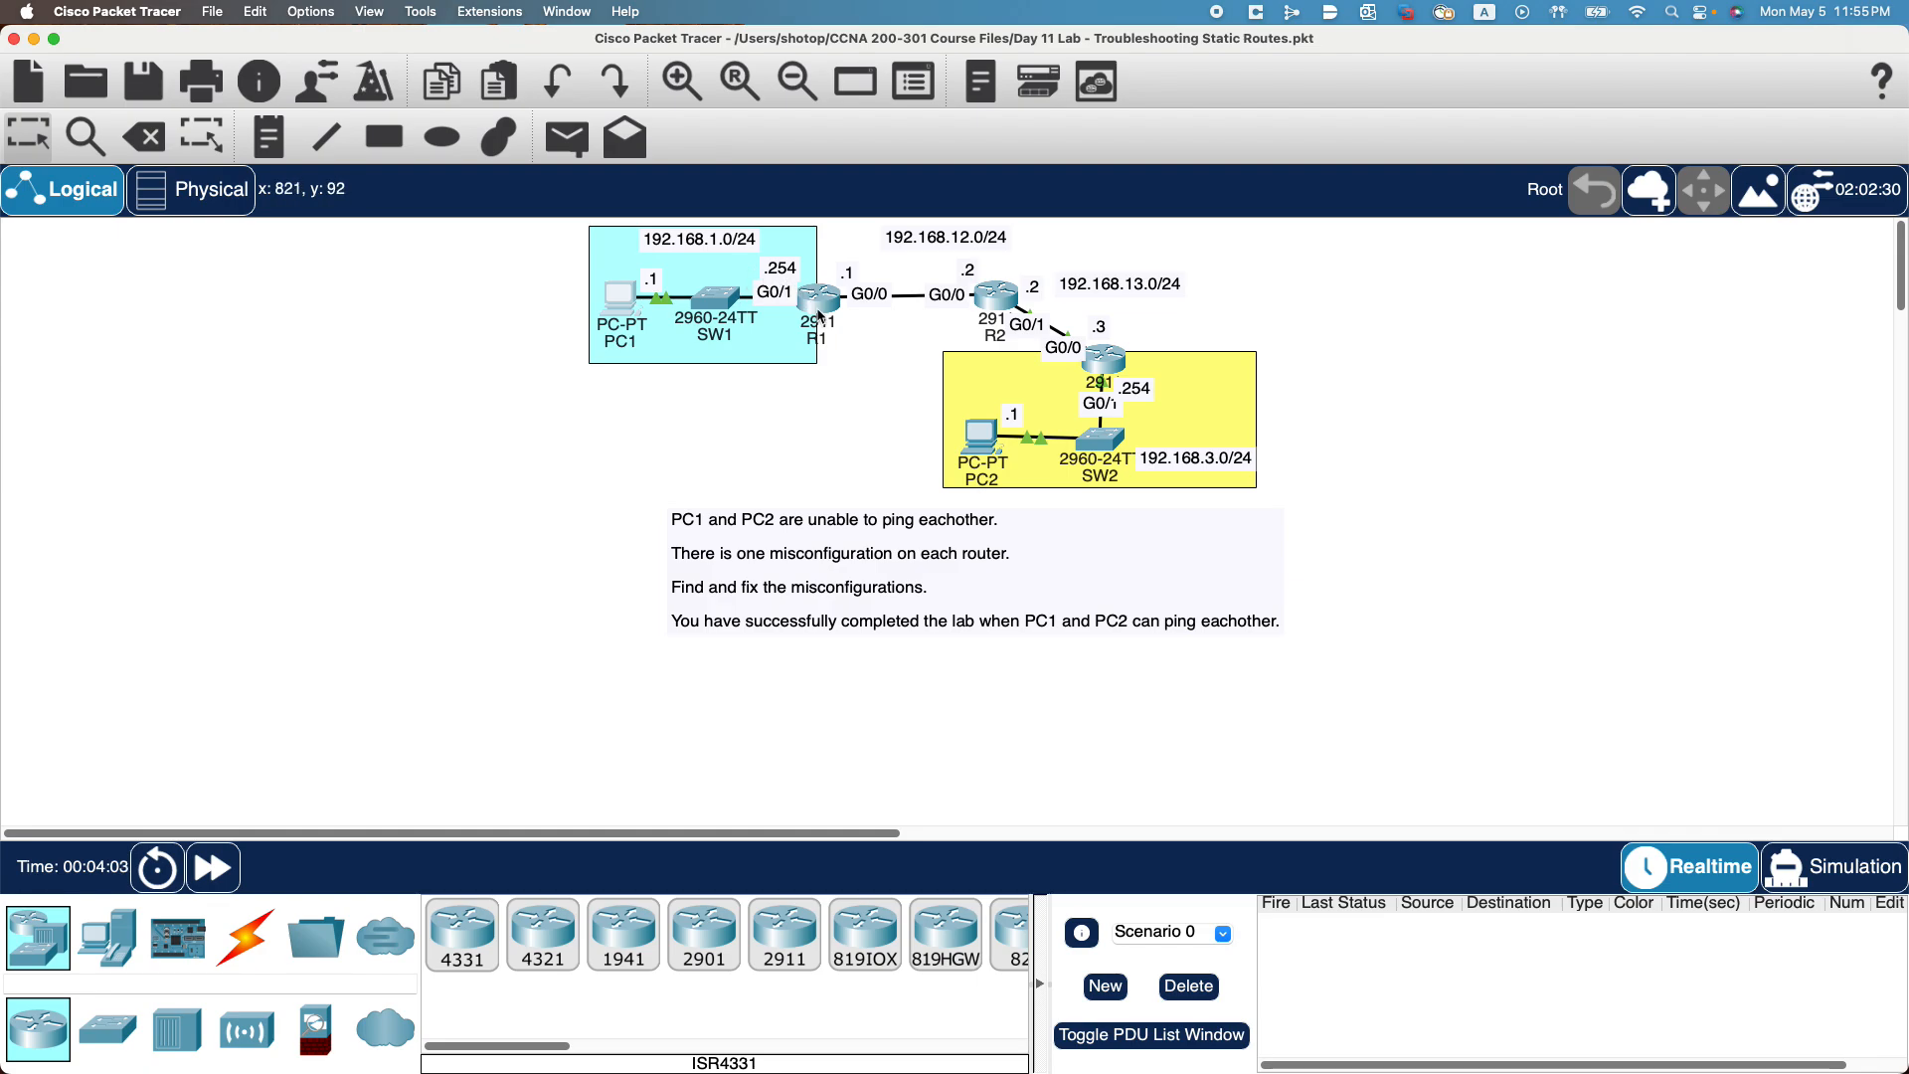
# Open router R1's command line and enter privileged EXEC mode.
pyautogui.moveTo(815, 310)
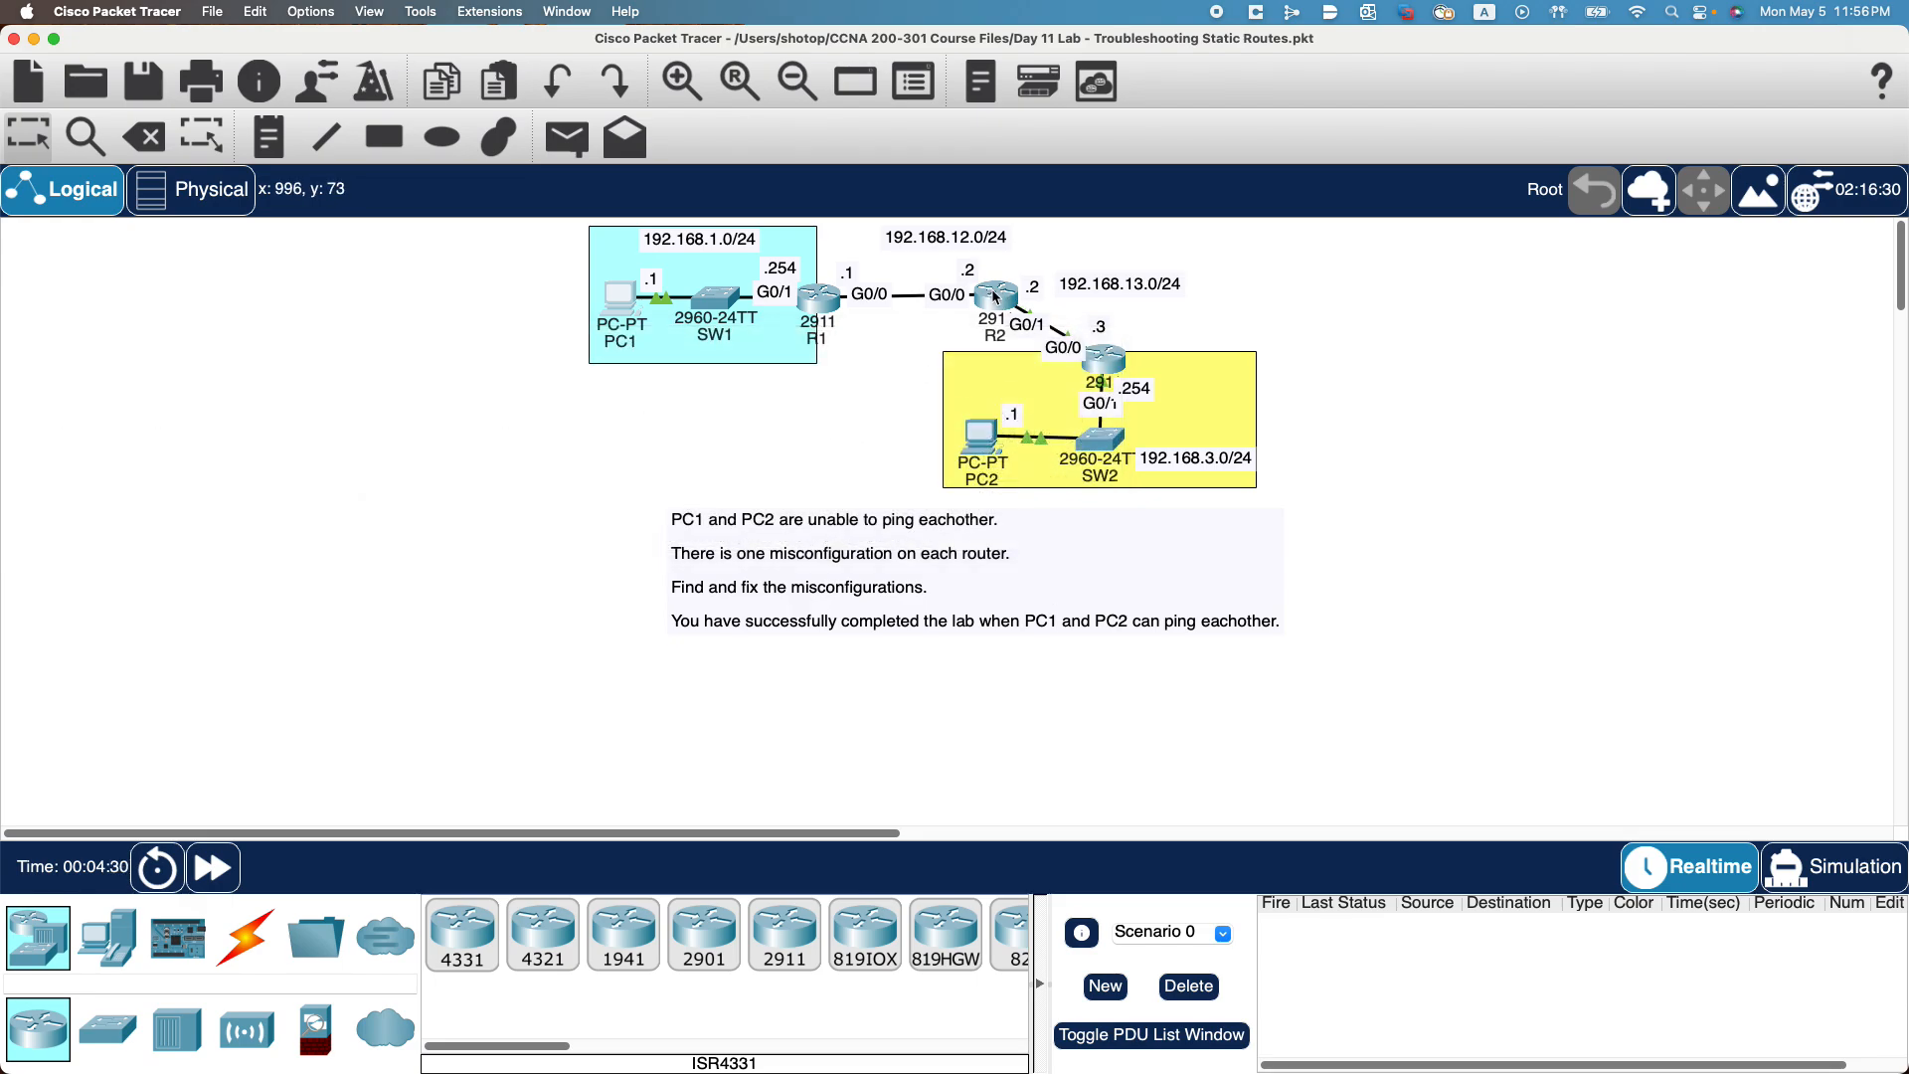
pyautogui.moveTo(994, 296)
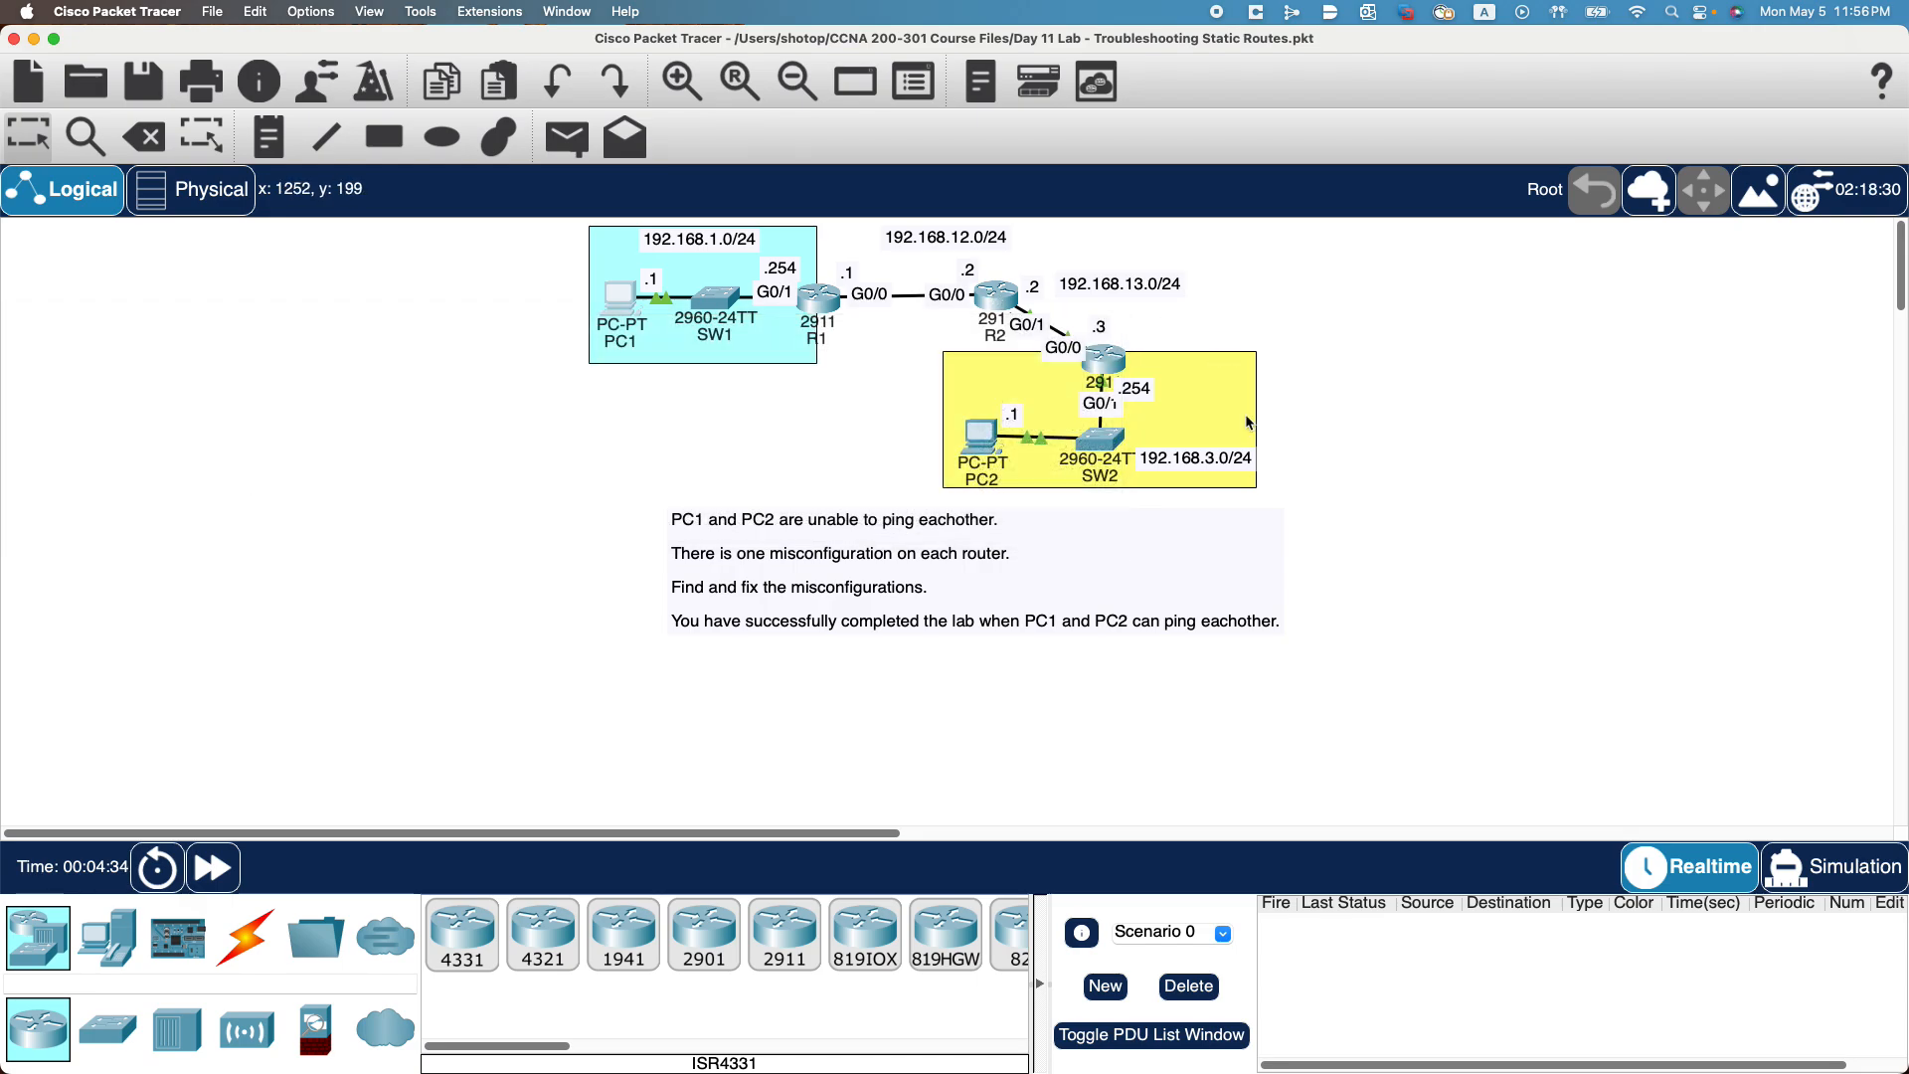
pyautogui.moveTo(1107, 365)
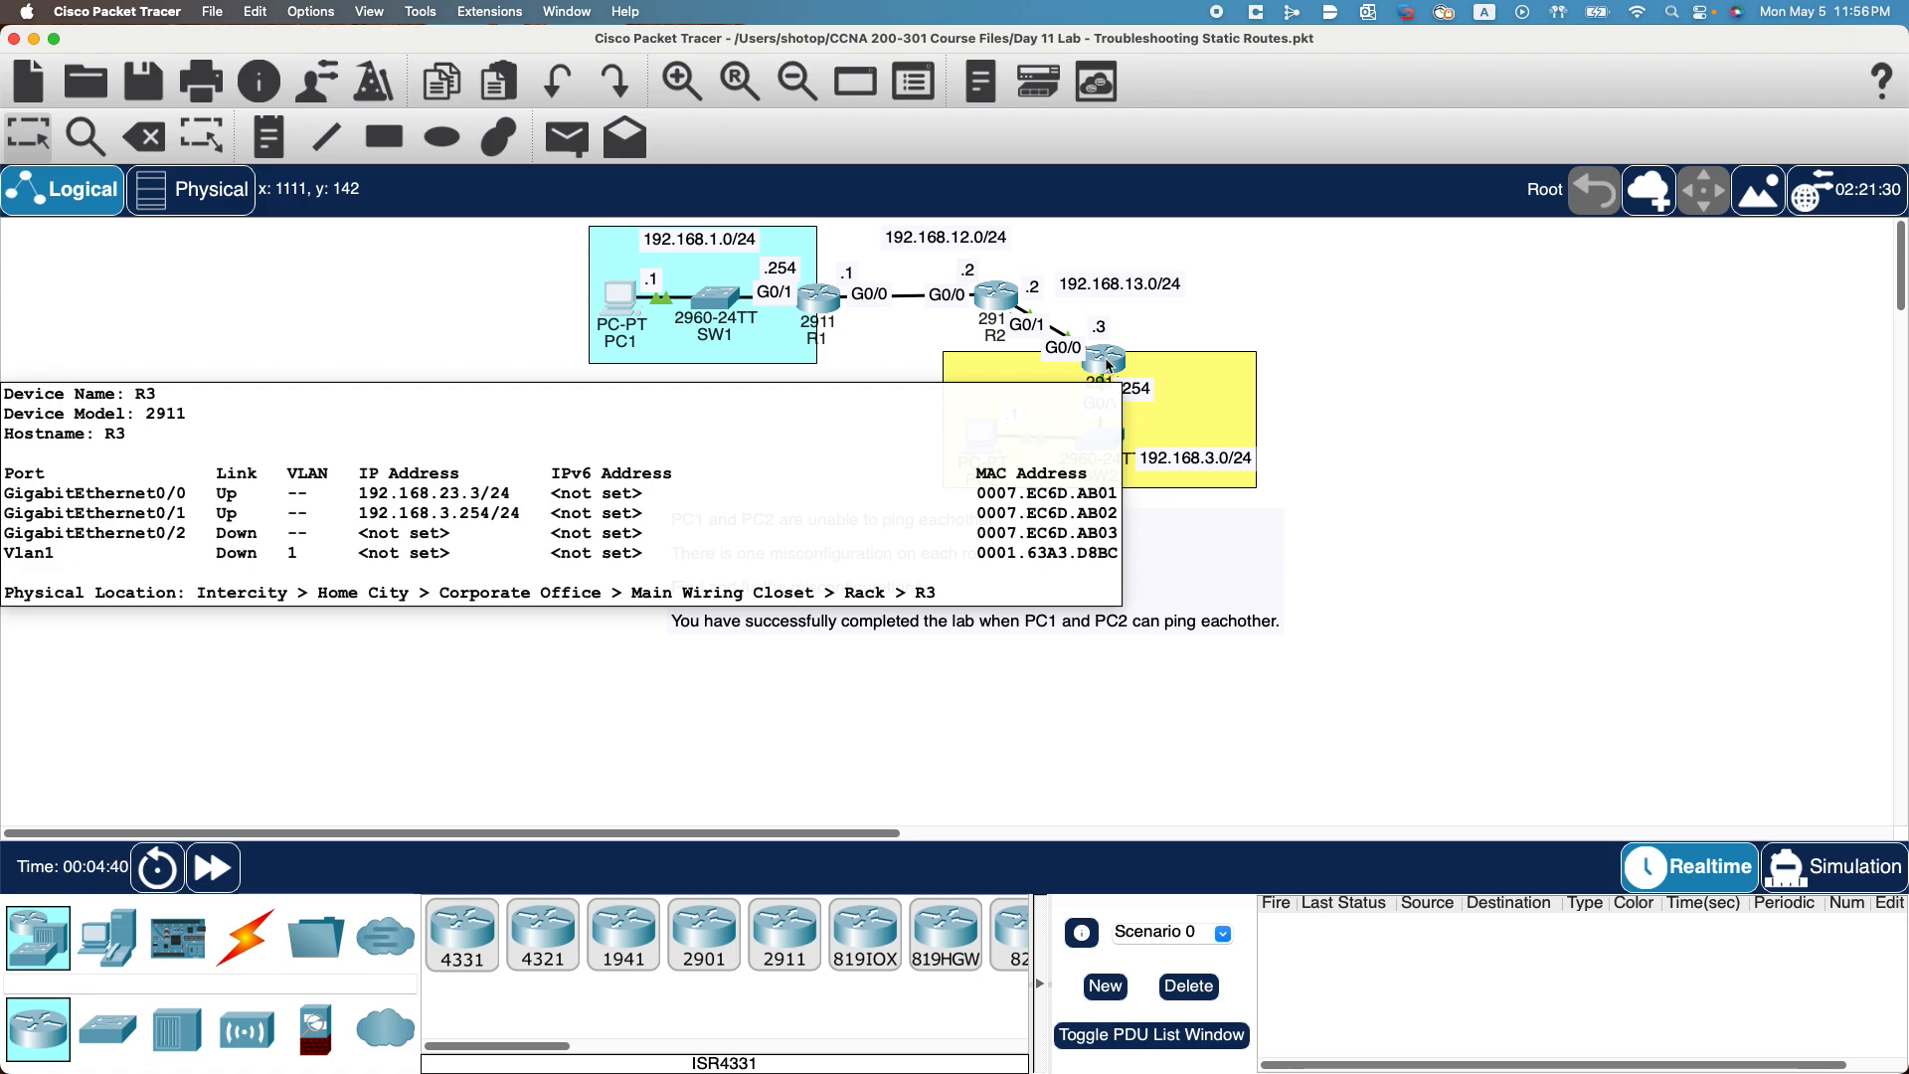
pyautogui.click(818, 303)
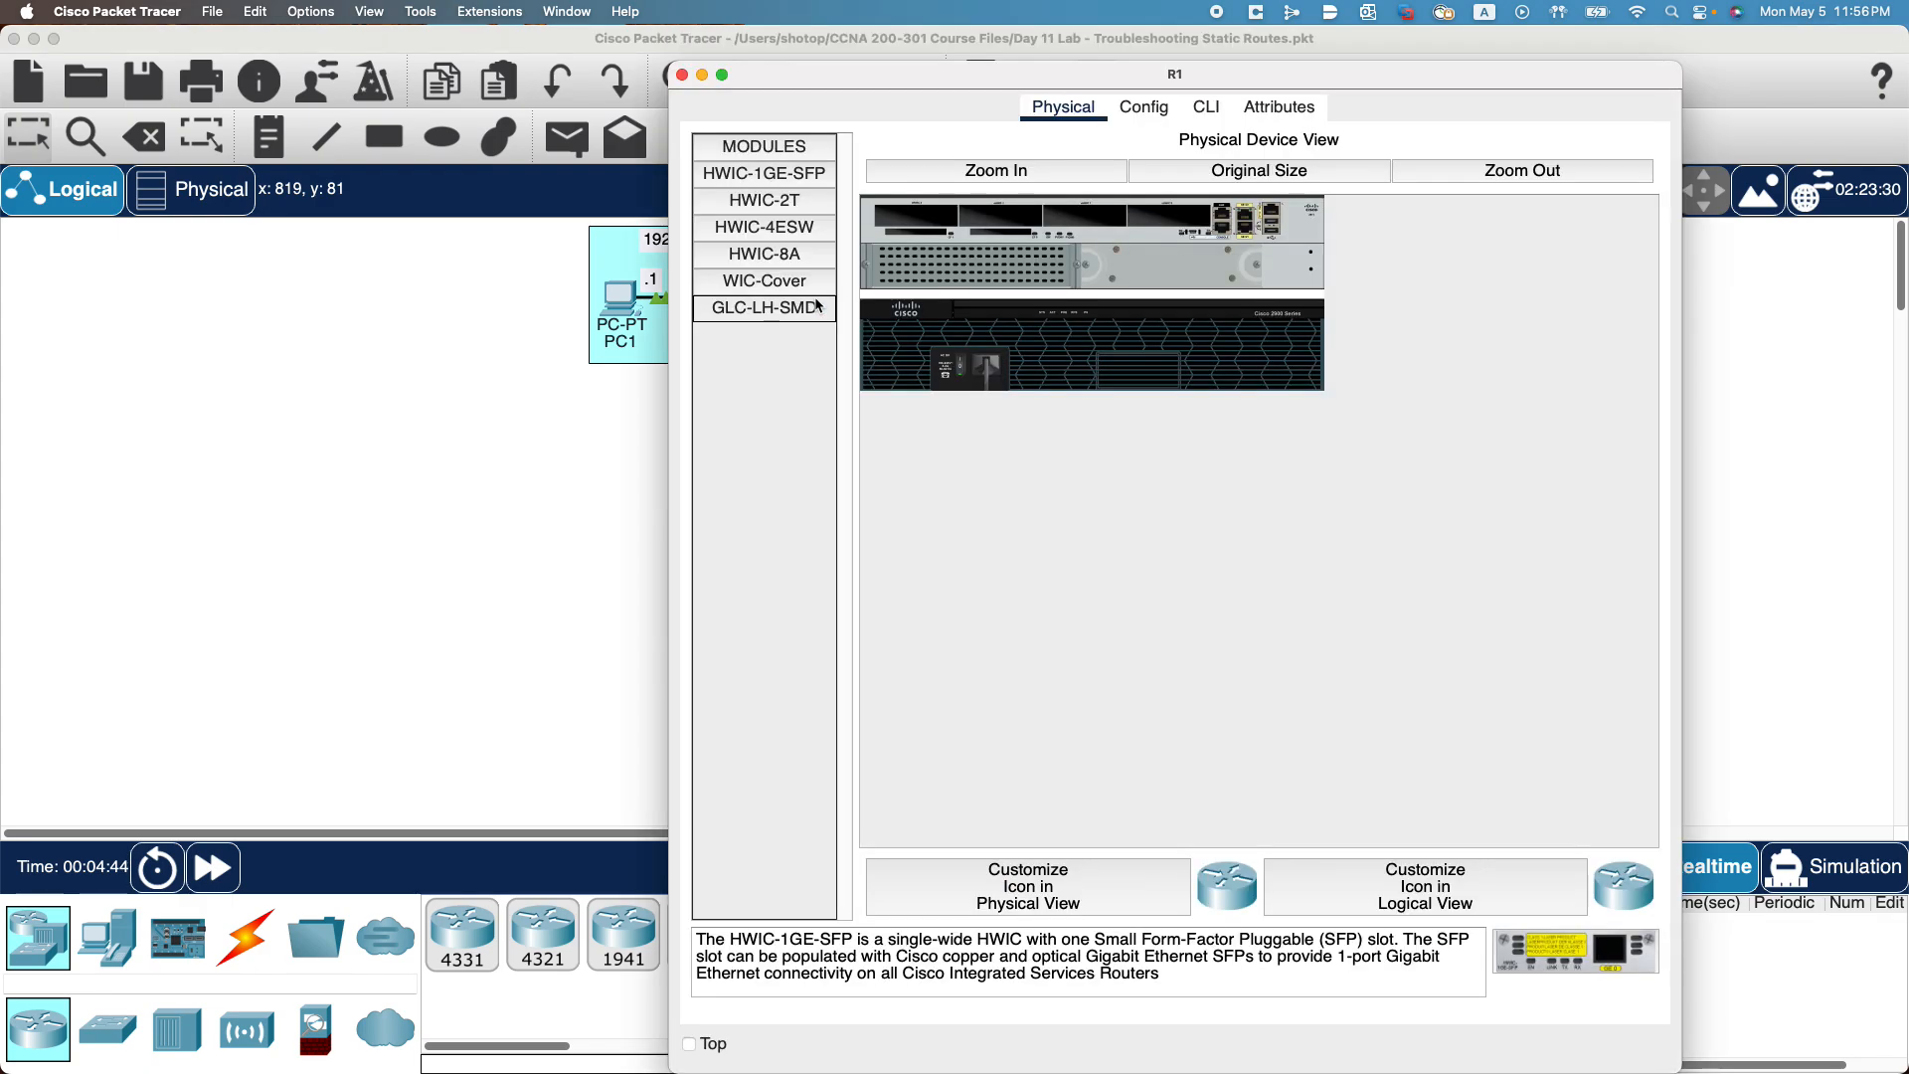
pyautogui.click(1206, 108)
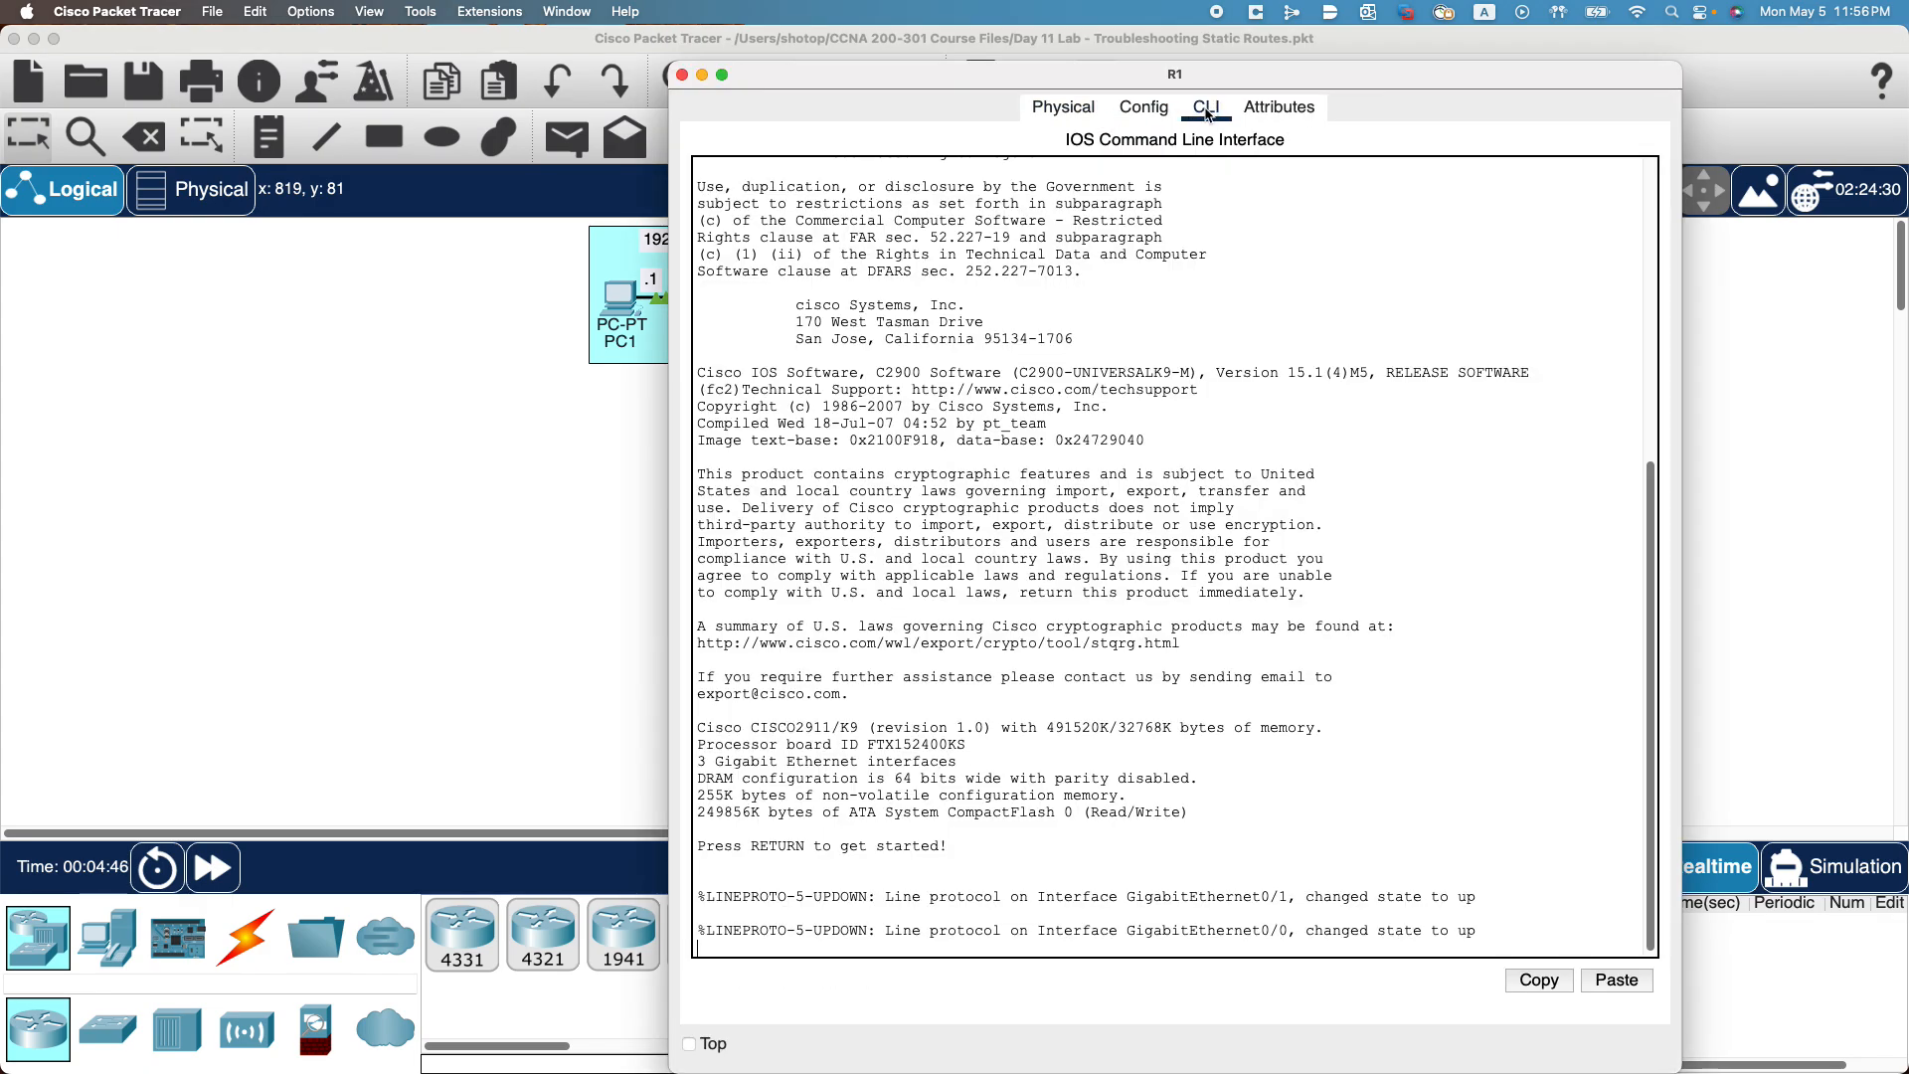
pyautogui.press('Return')
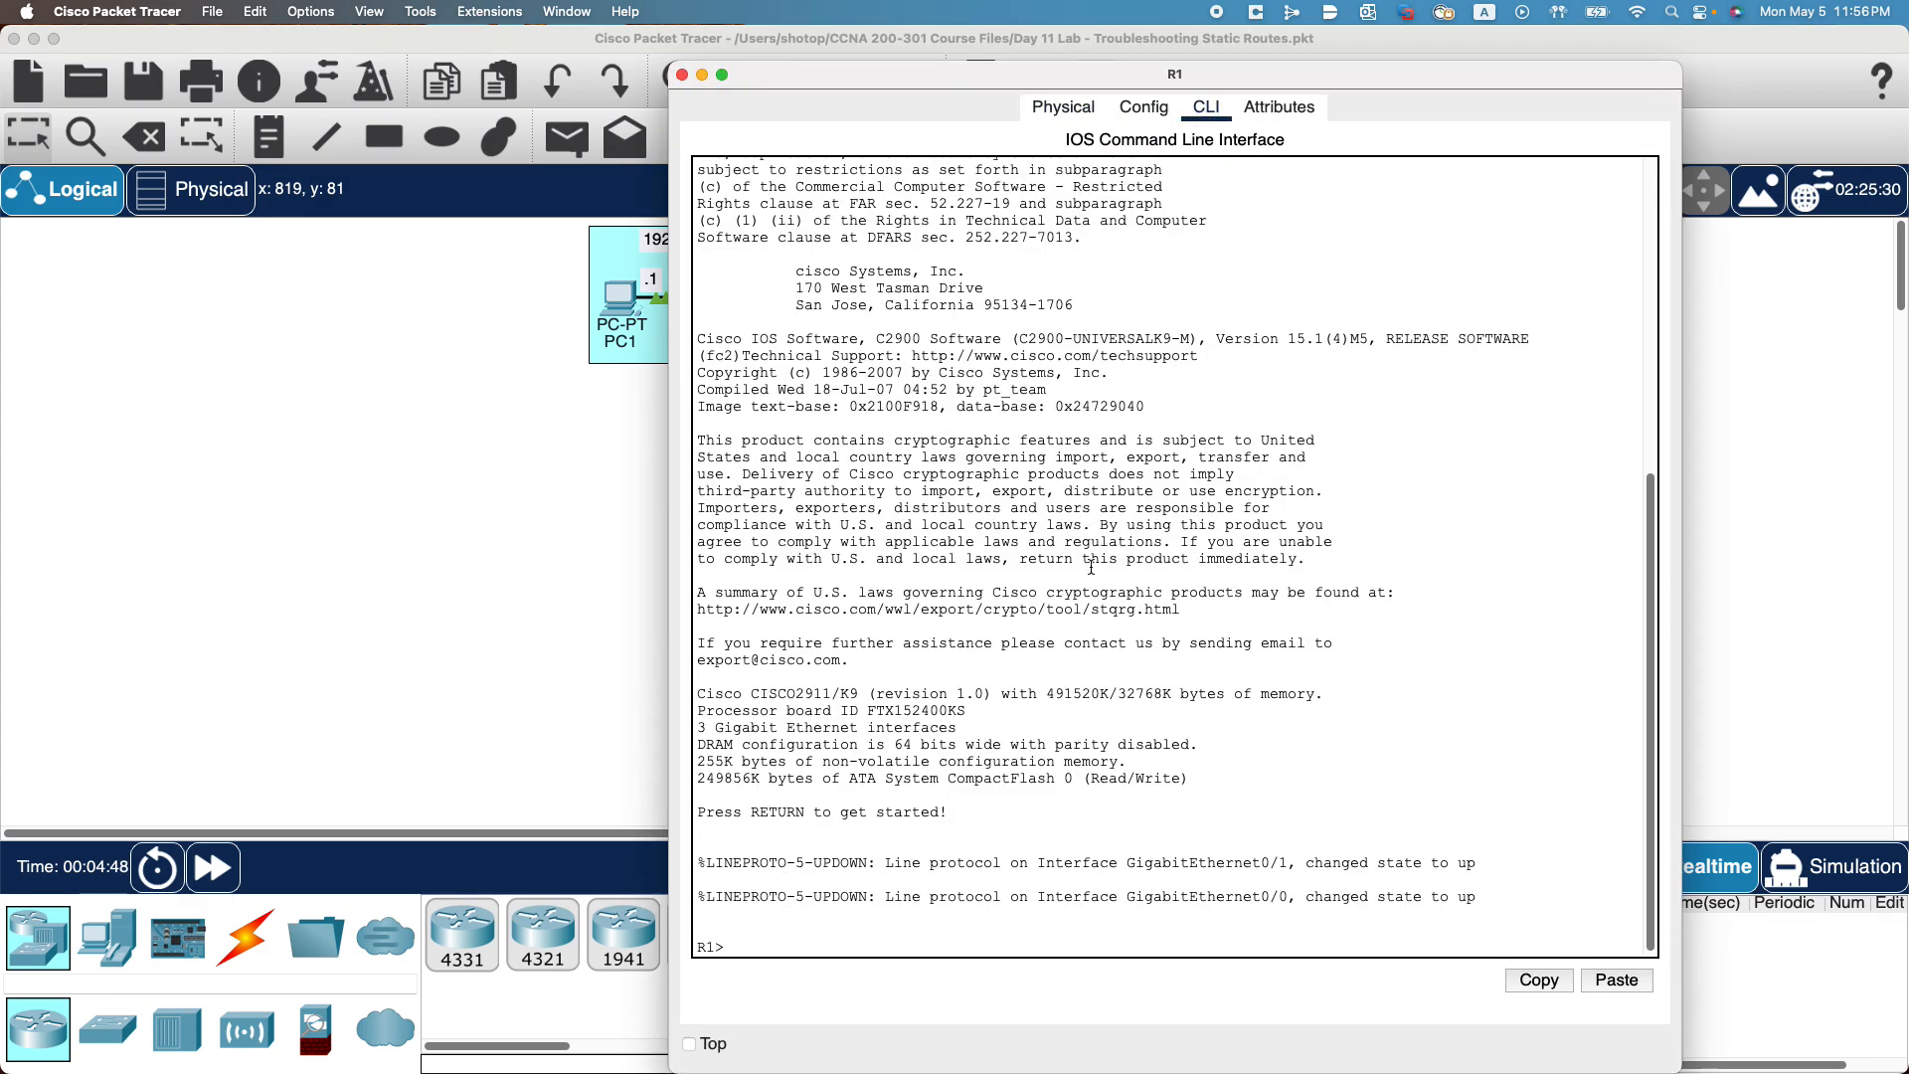
pyautogui.press('Return')
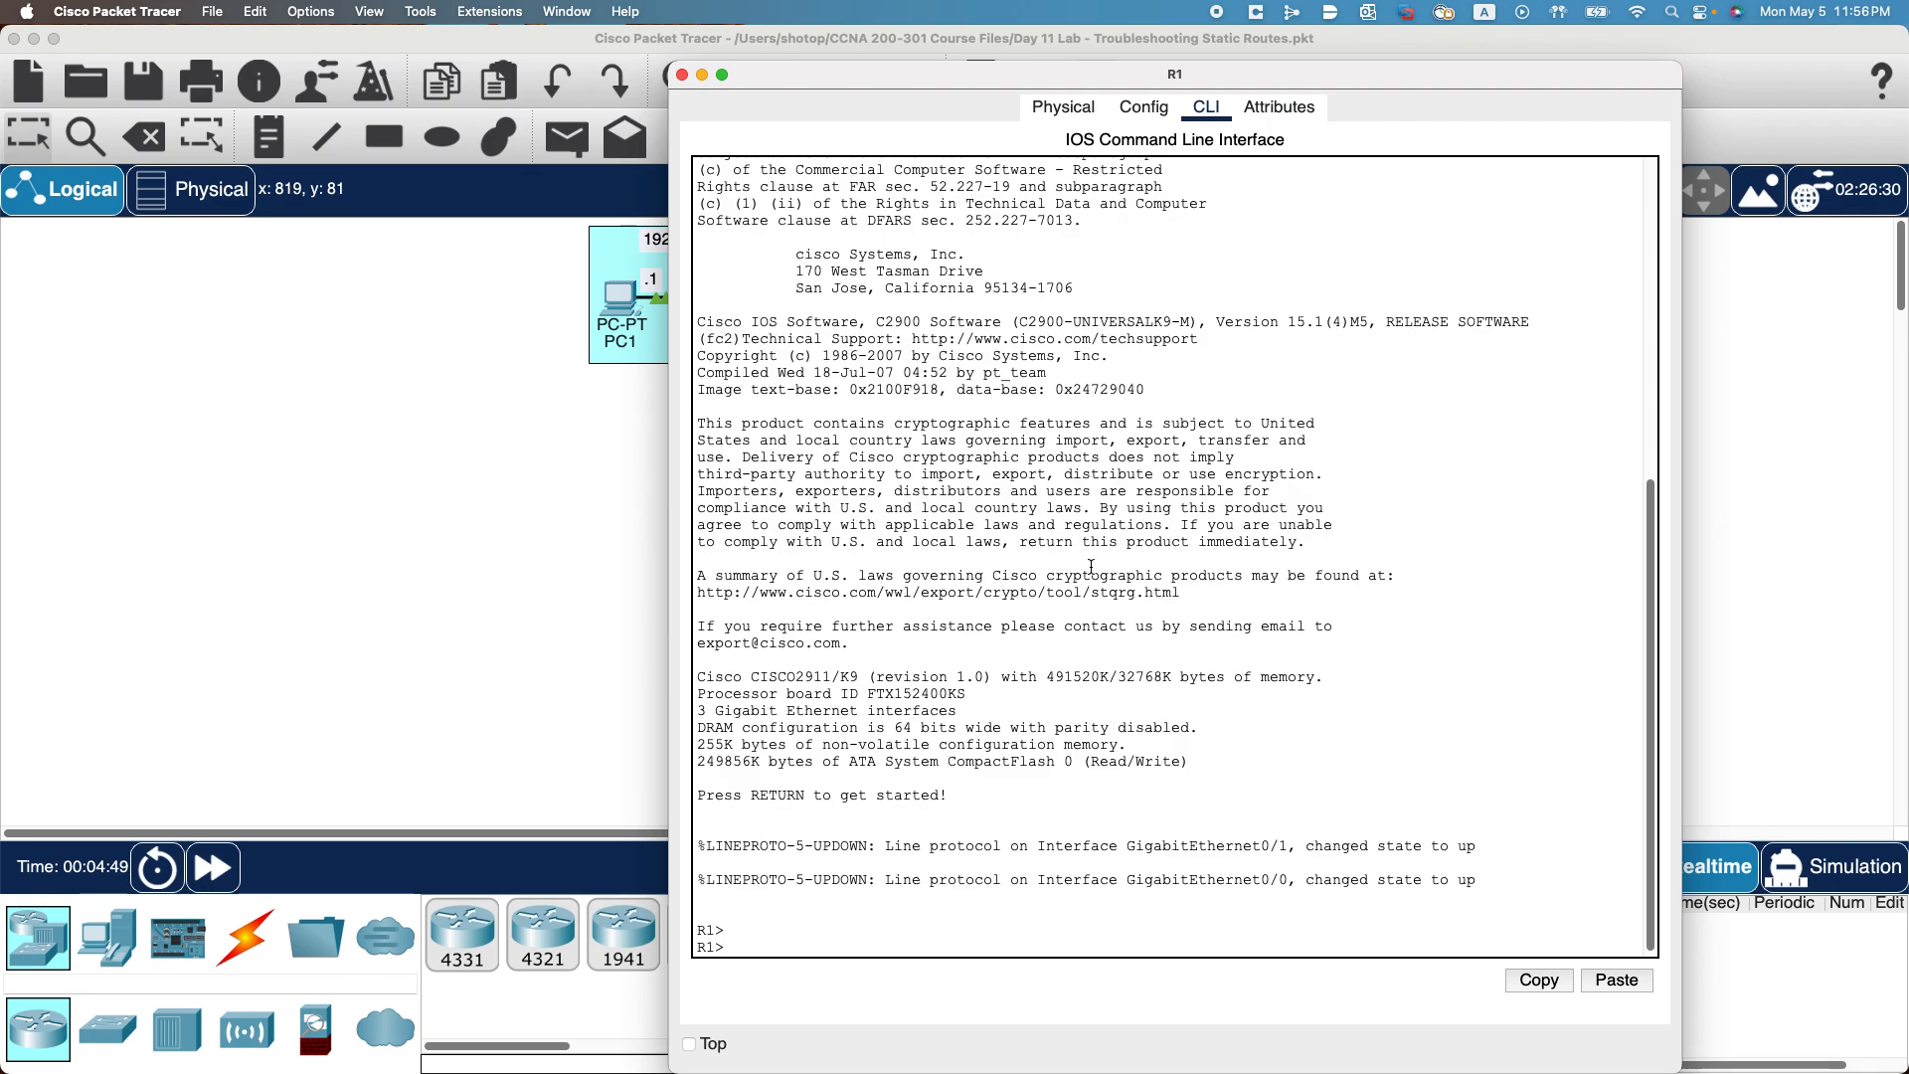
pyautogui.write('en')
pyautogui.press('Return')
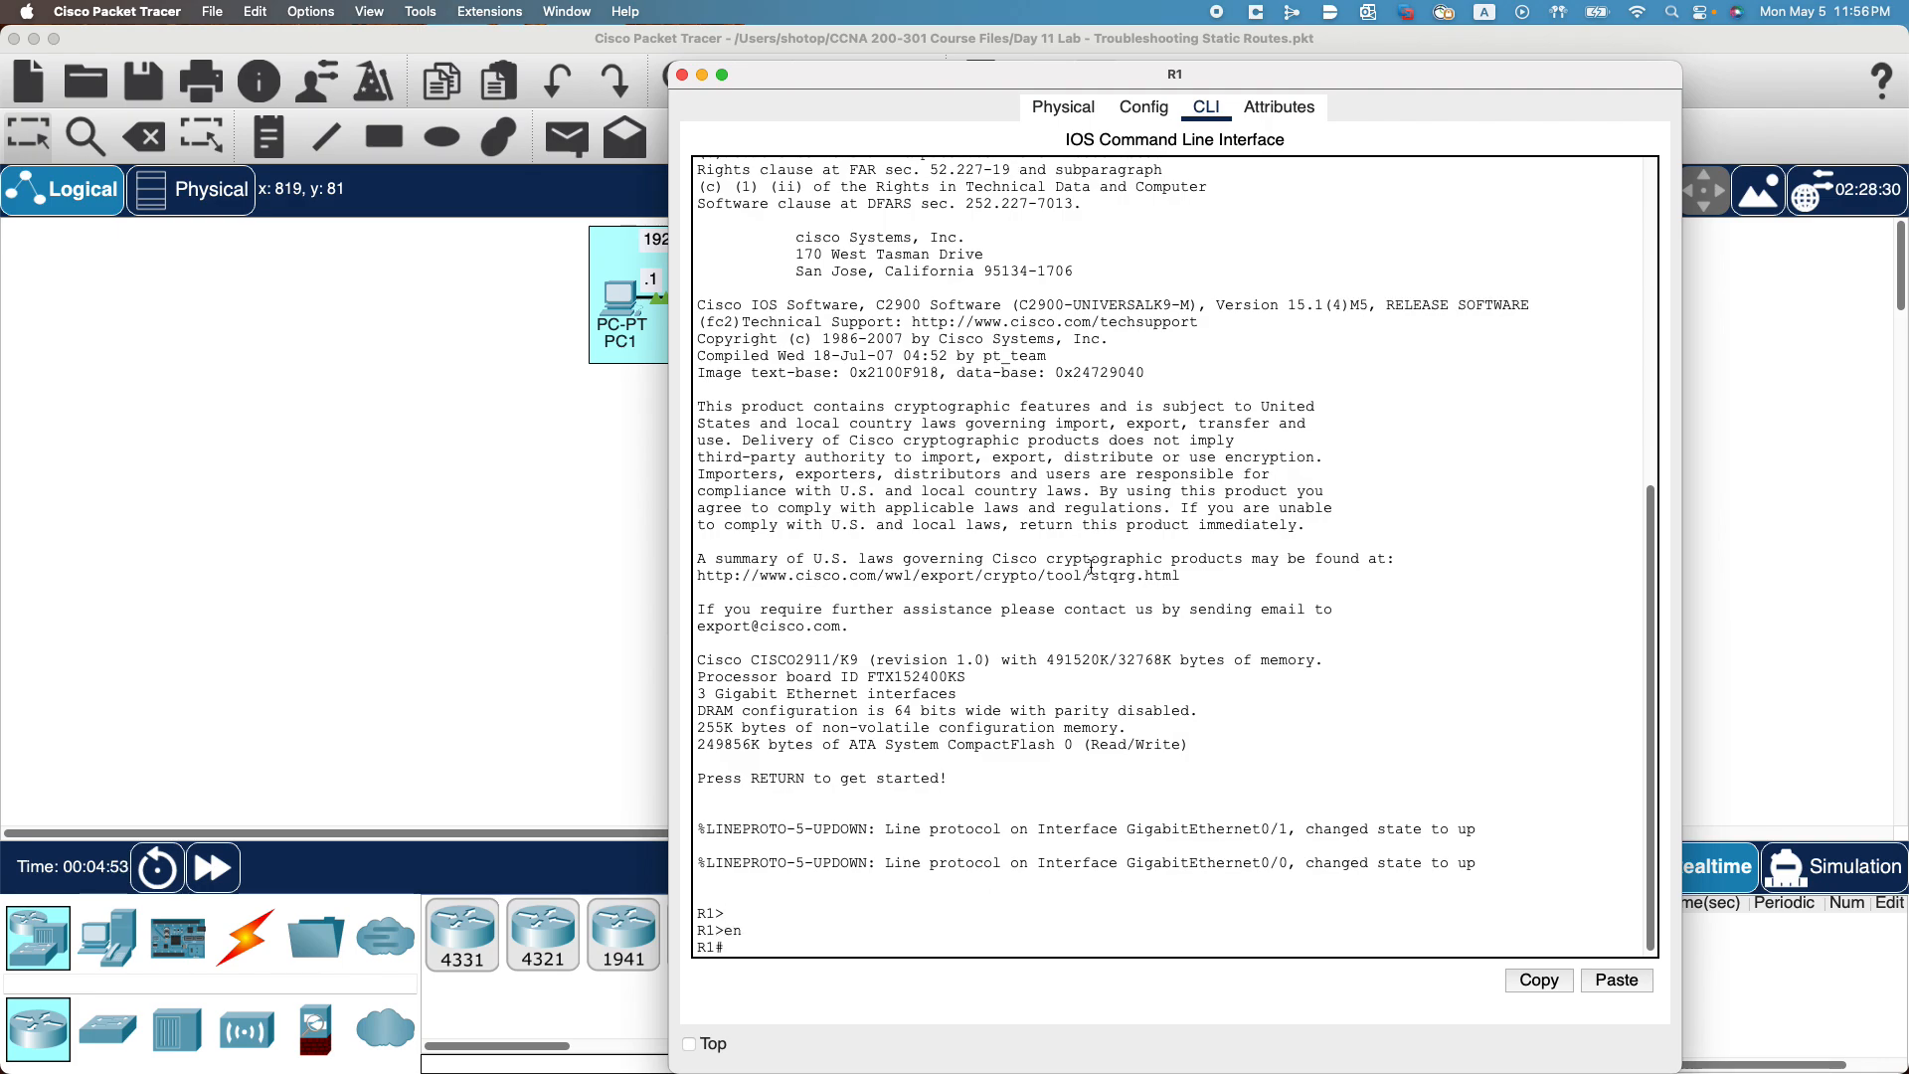
# Try to display the routing table from R1's global configuration mode, and return to privileged EXEC mode.
pyautogui.write('conf t')
pyautogui.press('Return')
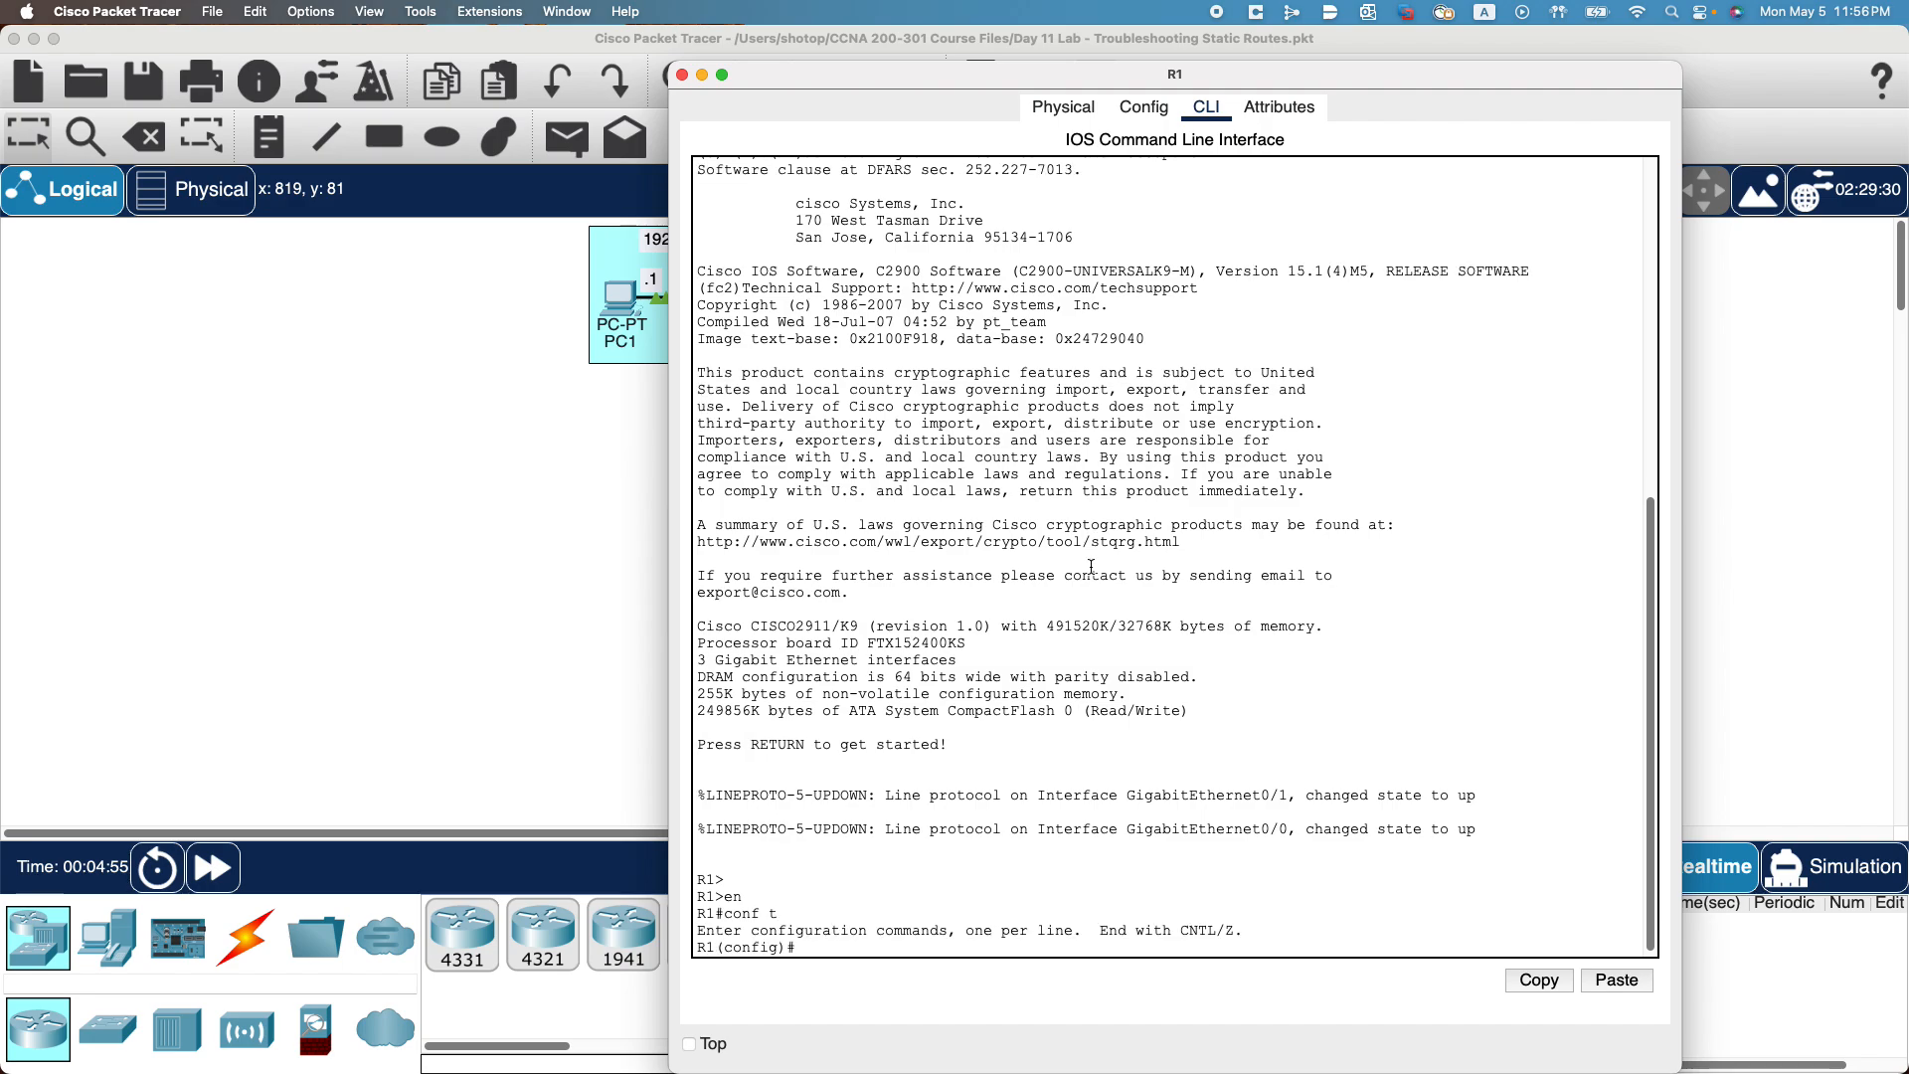
pyautogui.write('show ip route')
pyautogui.press('Return')
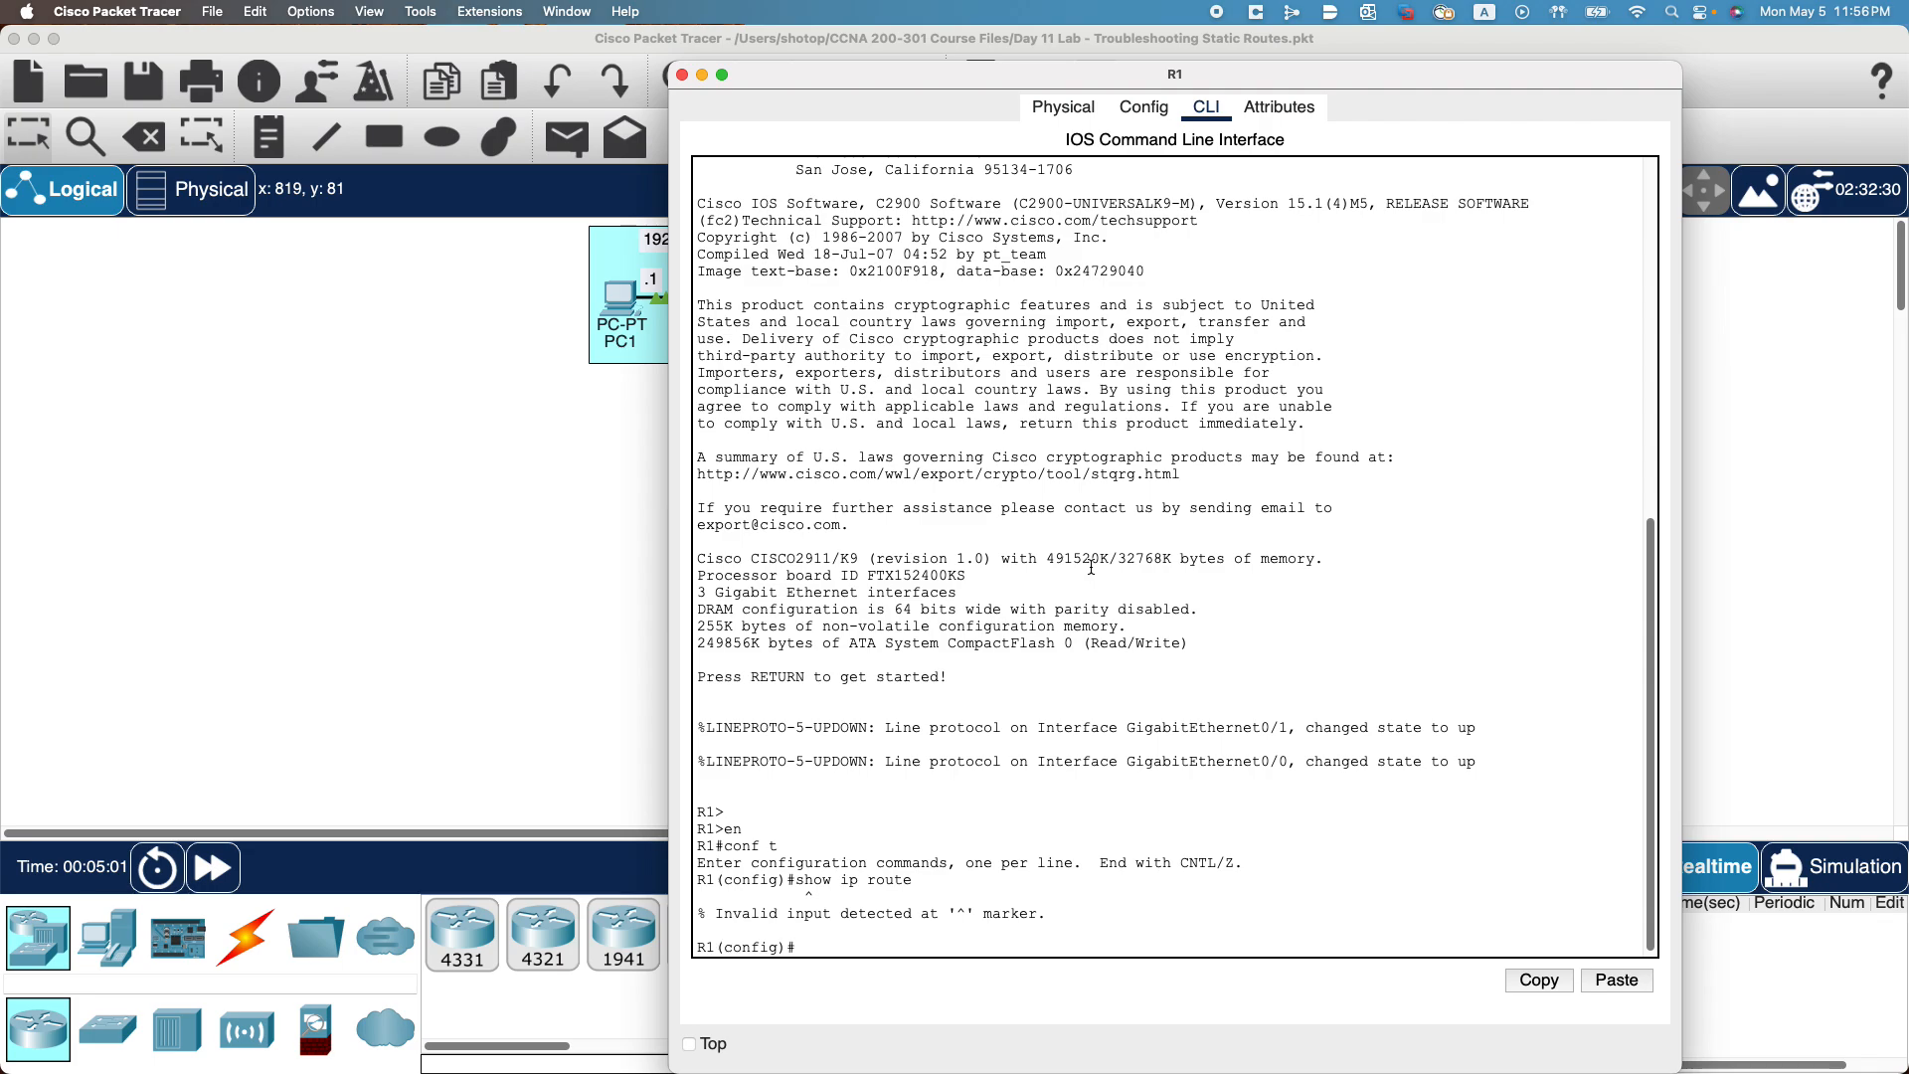
pyautogui.write('eix')
pyautogui.press('BackSpace')
pyautogui.write('xit')
pyautogui.press('Return')
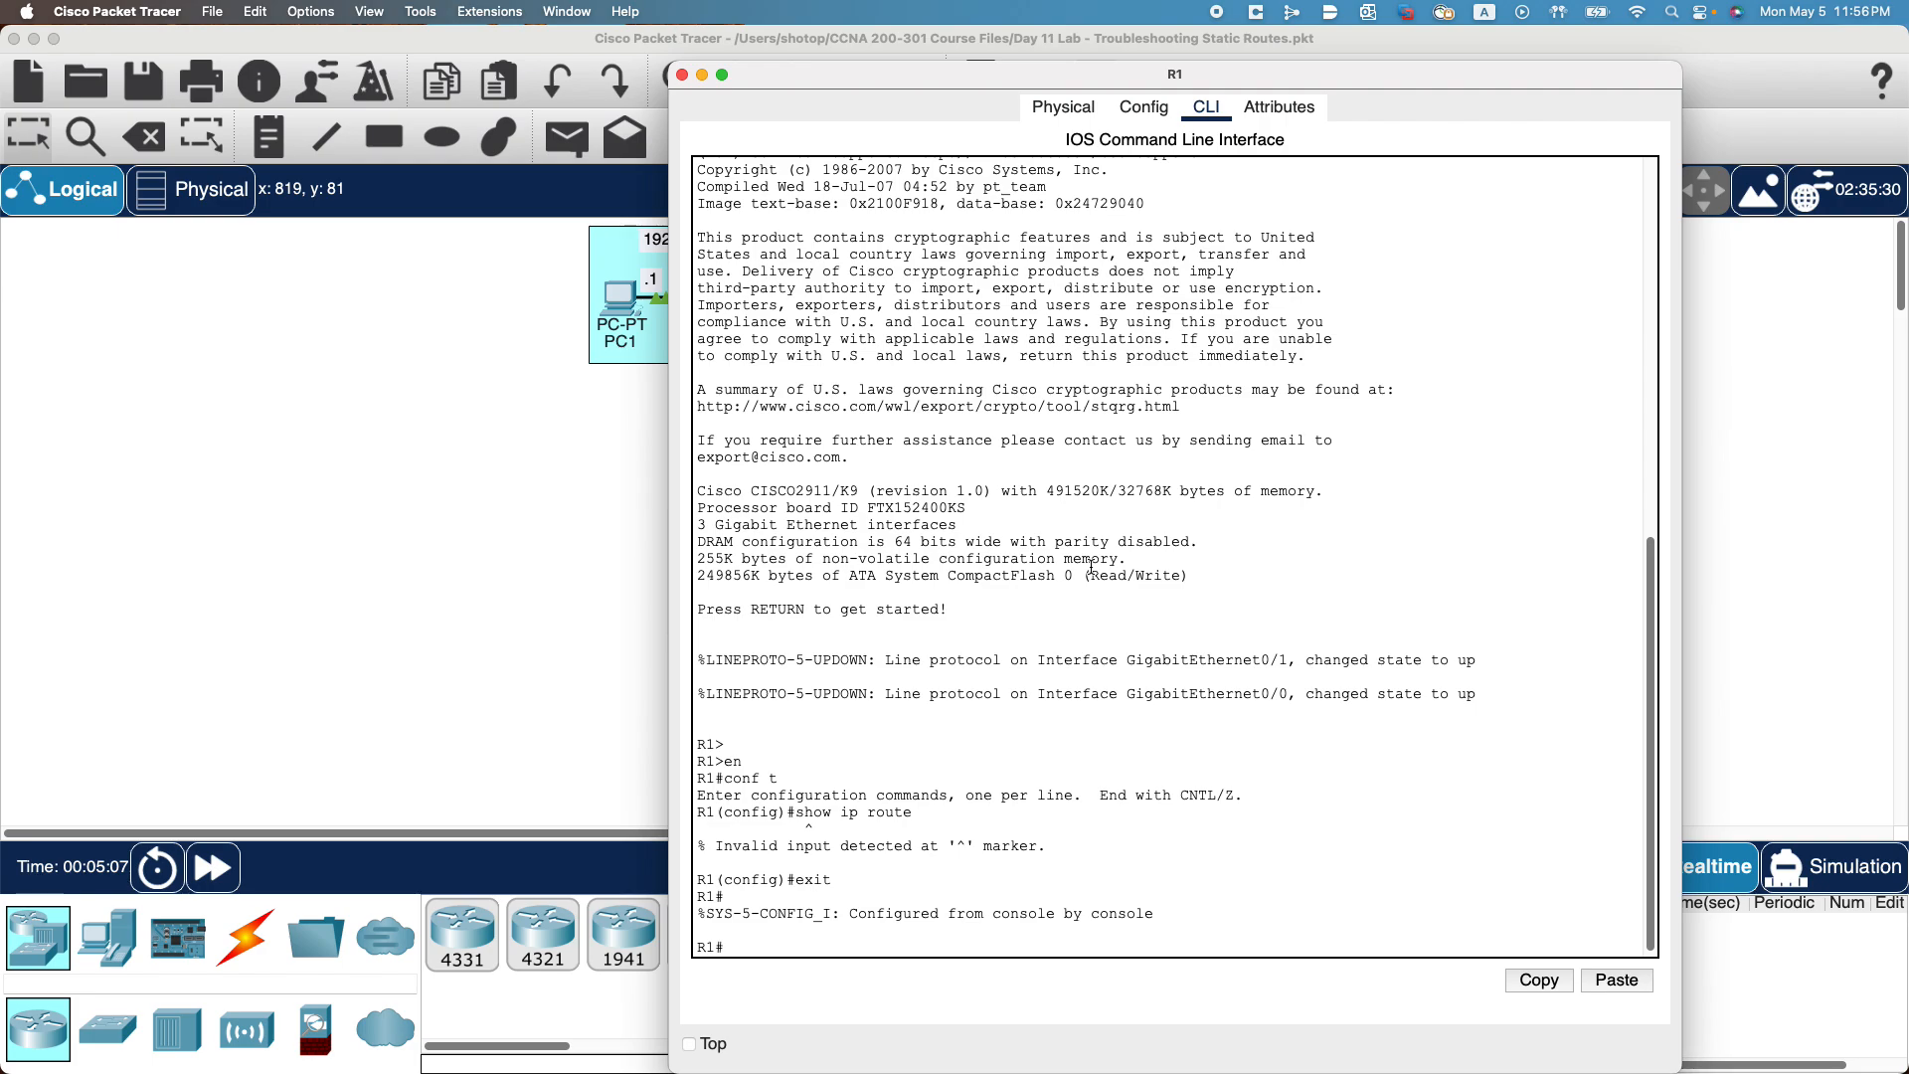
# Display R1's routing table with show ip route and highlight the static route to 192.168.3.0/24.
pyautogui.write('show ip route')
pyautogui.press('Return')
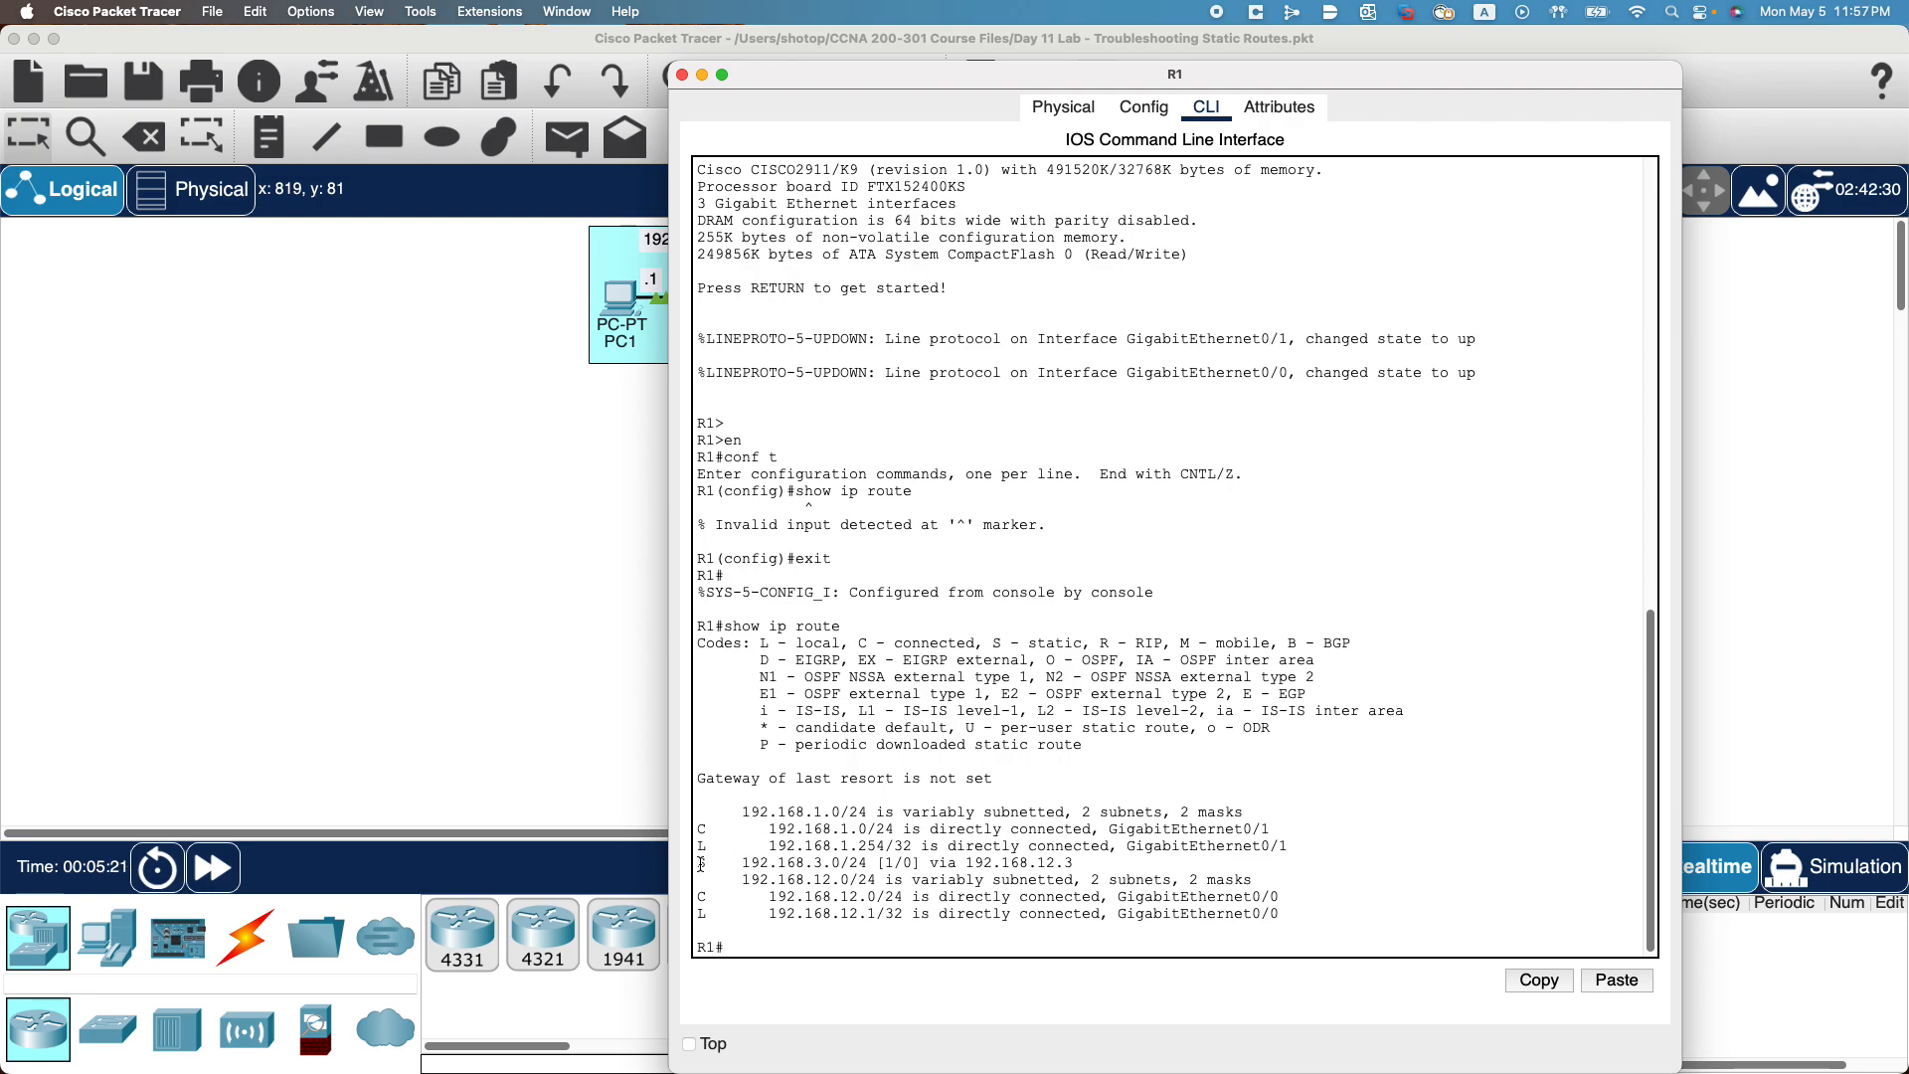
pyautogui.moveTo(701, 864); pyautogui.dragTo(1346, 883)
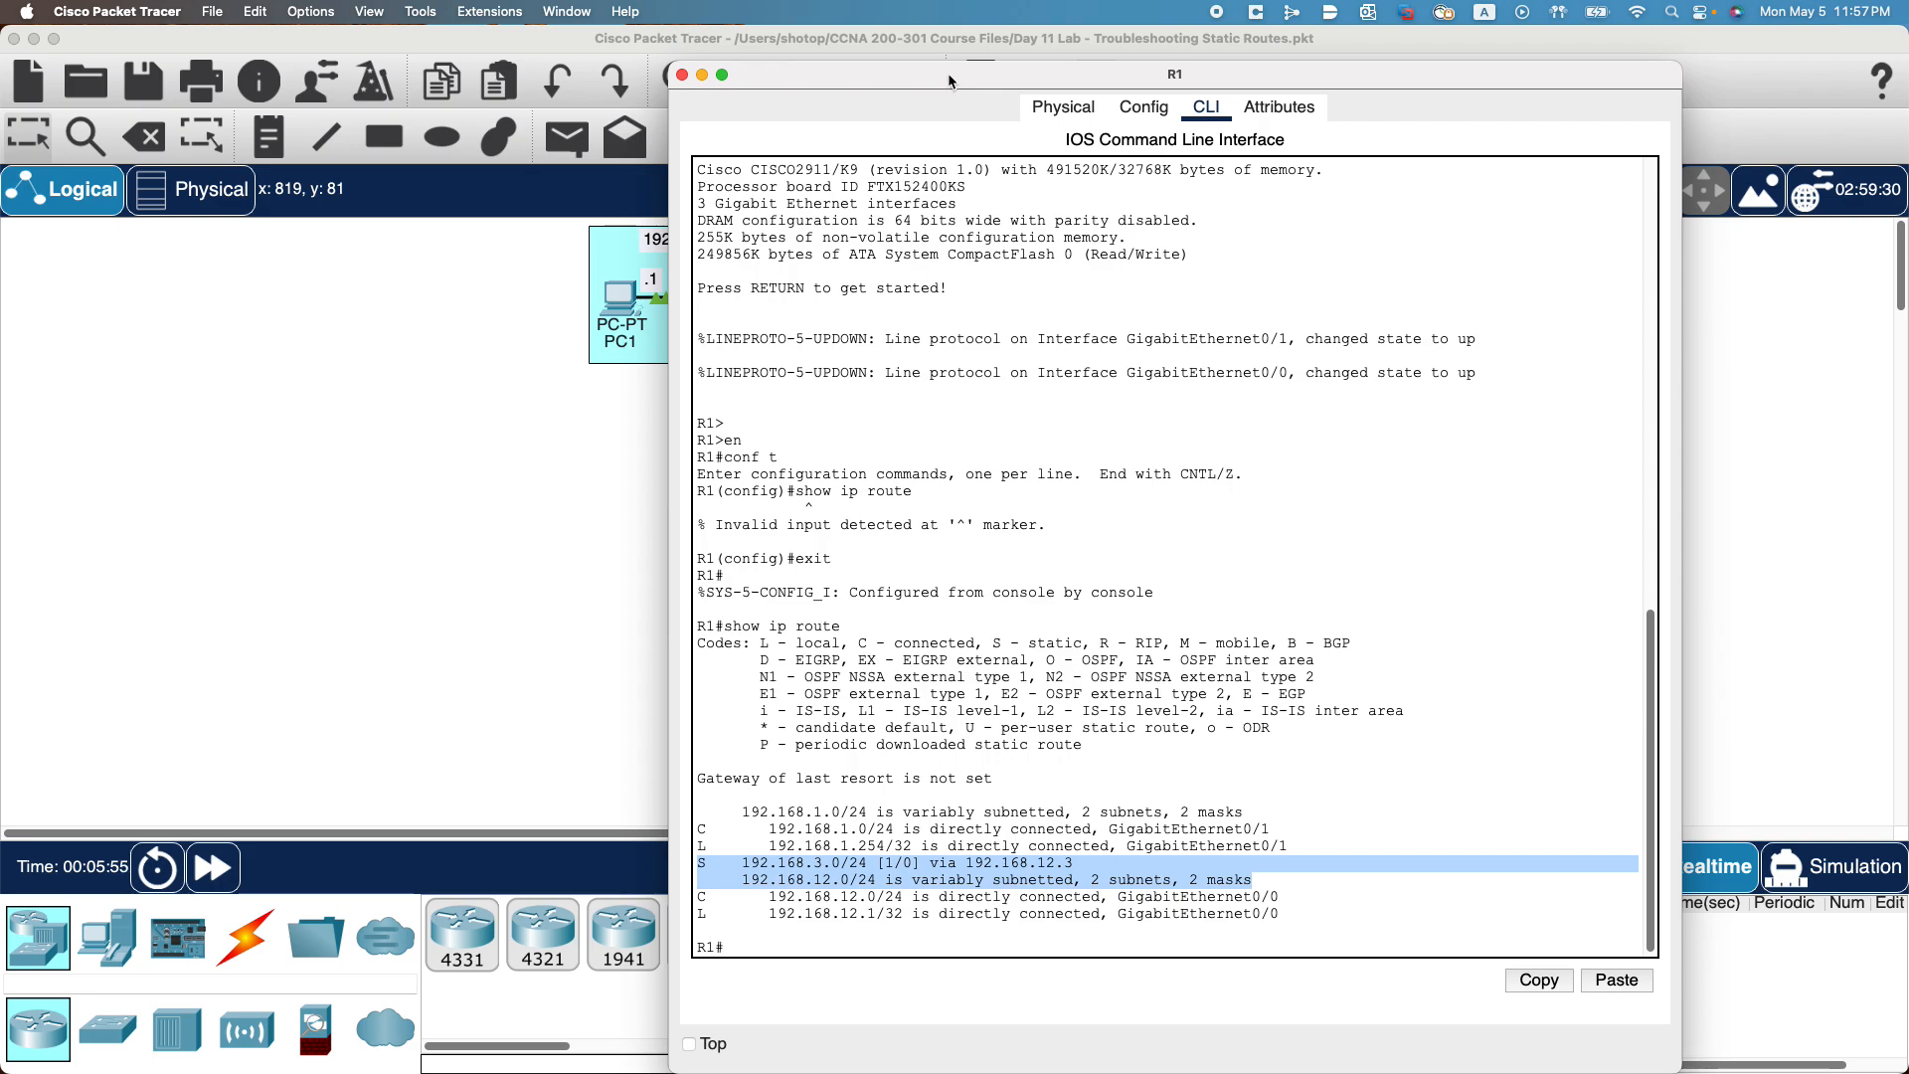
# Shrink the R1 window and place it below the topology with the end of the routing table in view.
pyautogui.moveTo(928, 75); pyautogui.dragTo(616, 156)
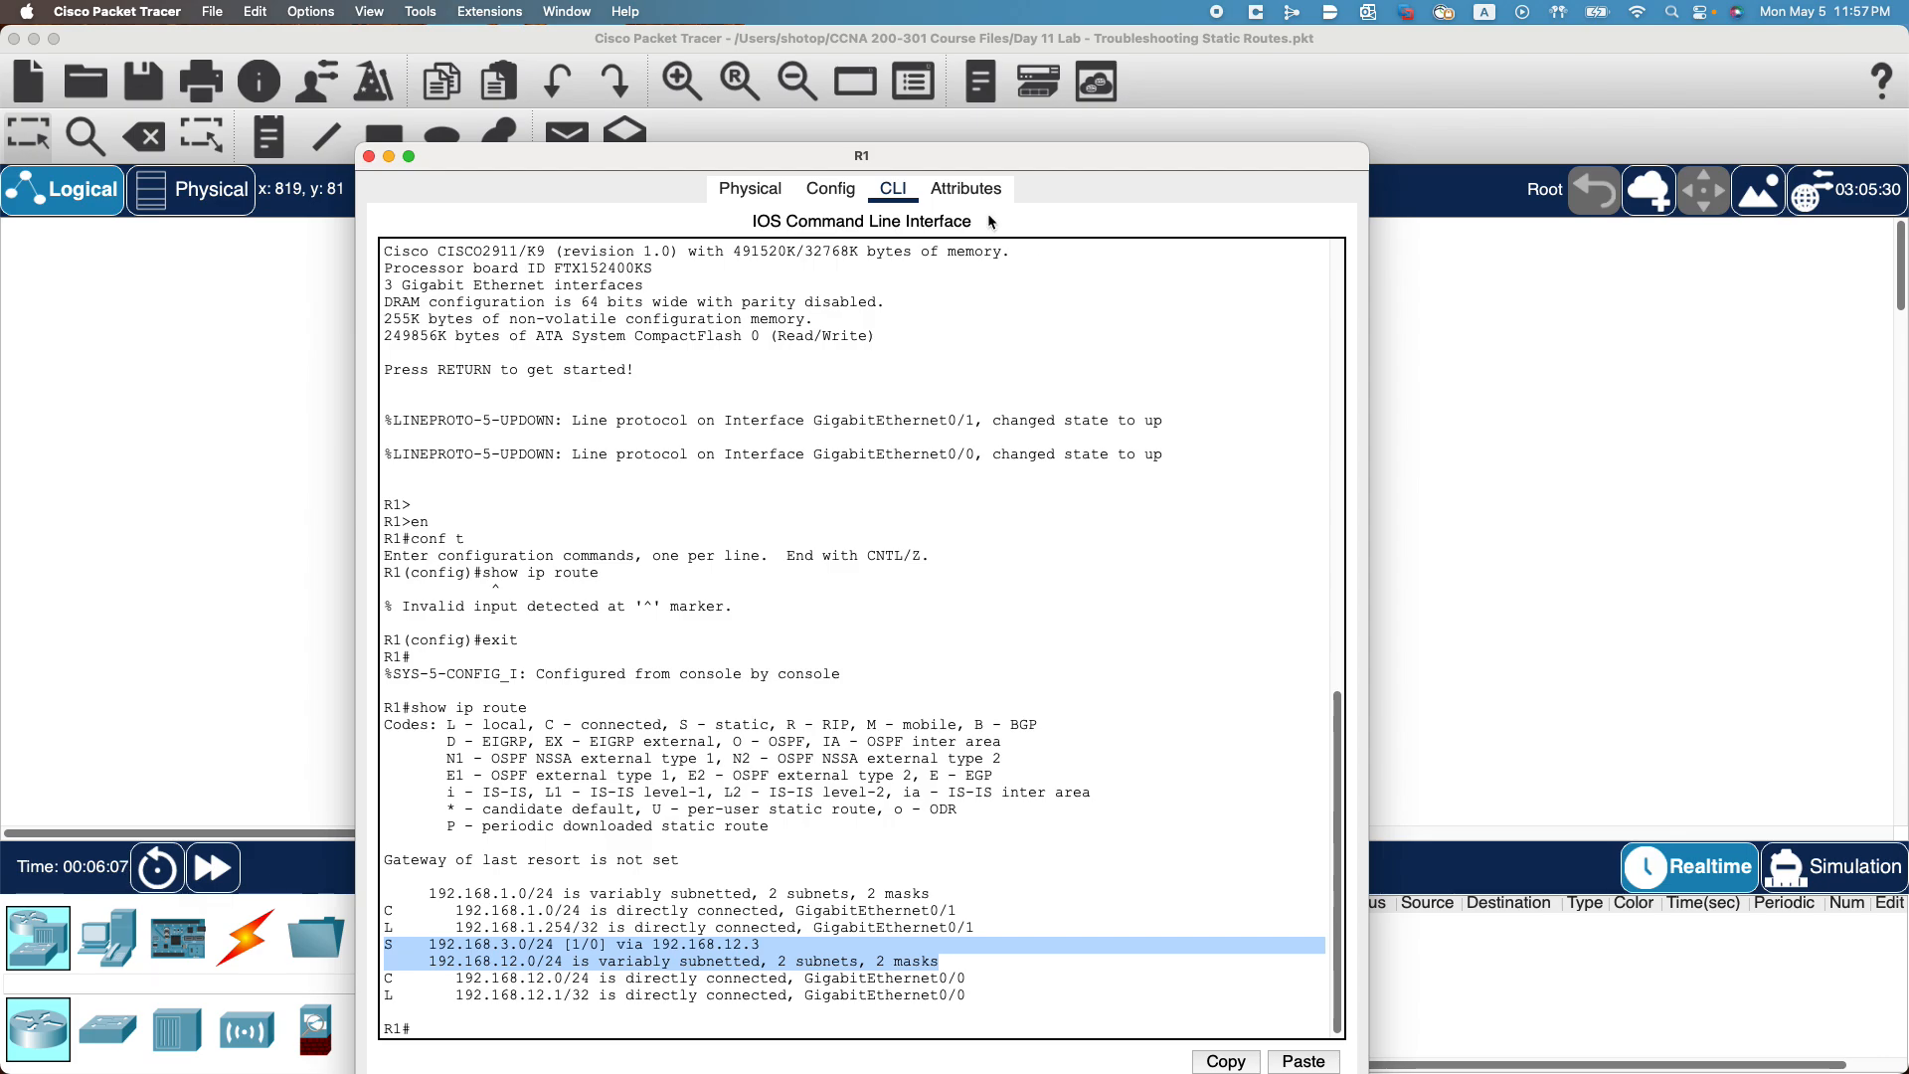
pyautogui.moveTo(969, 162); pyautogui.dragTo(1091, 160)
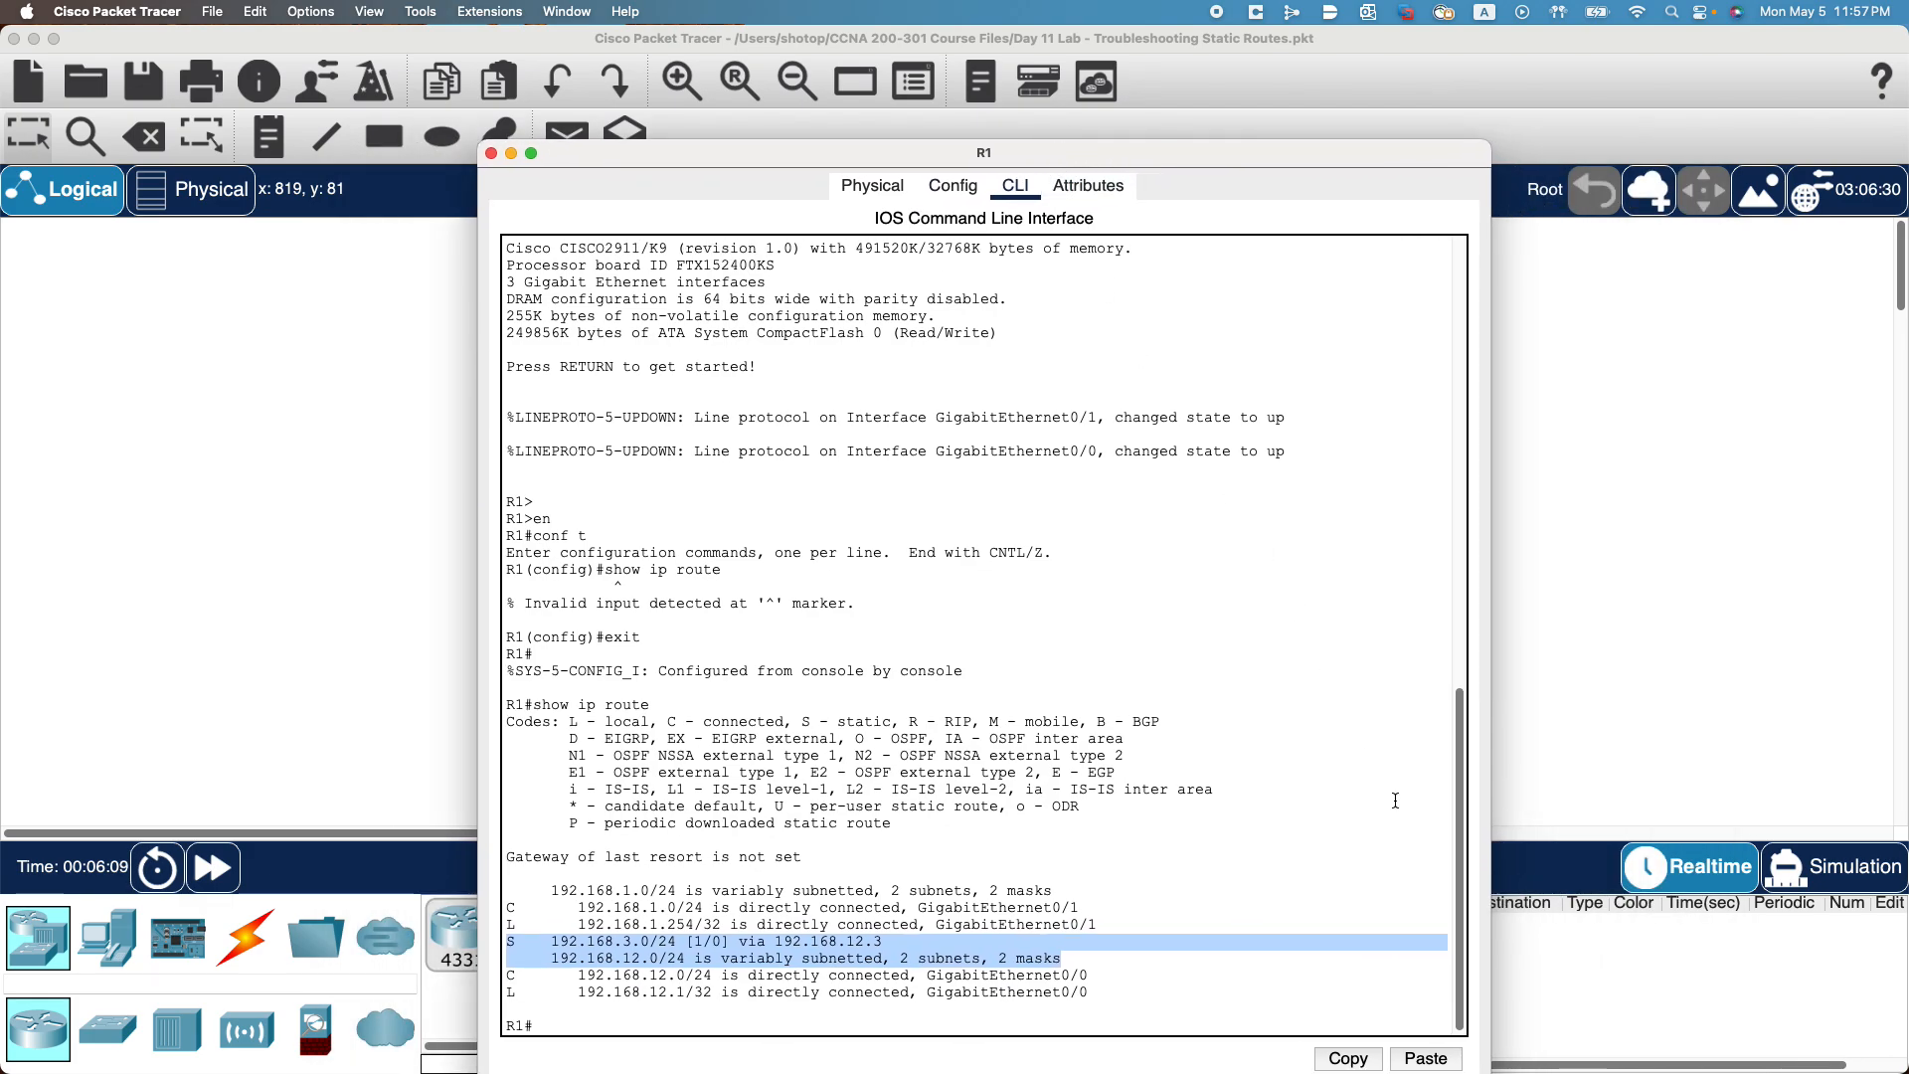
pyautogui.moveTo(1220, 157); pyautogui.dragTo(1041, 60)
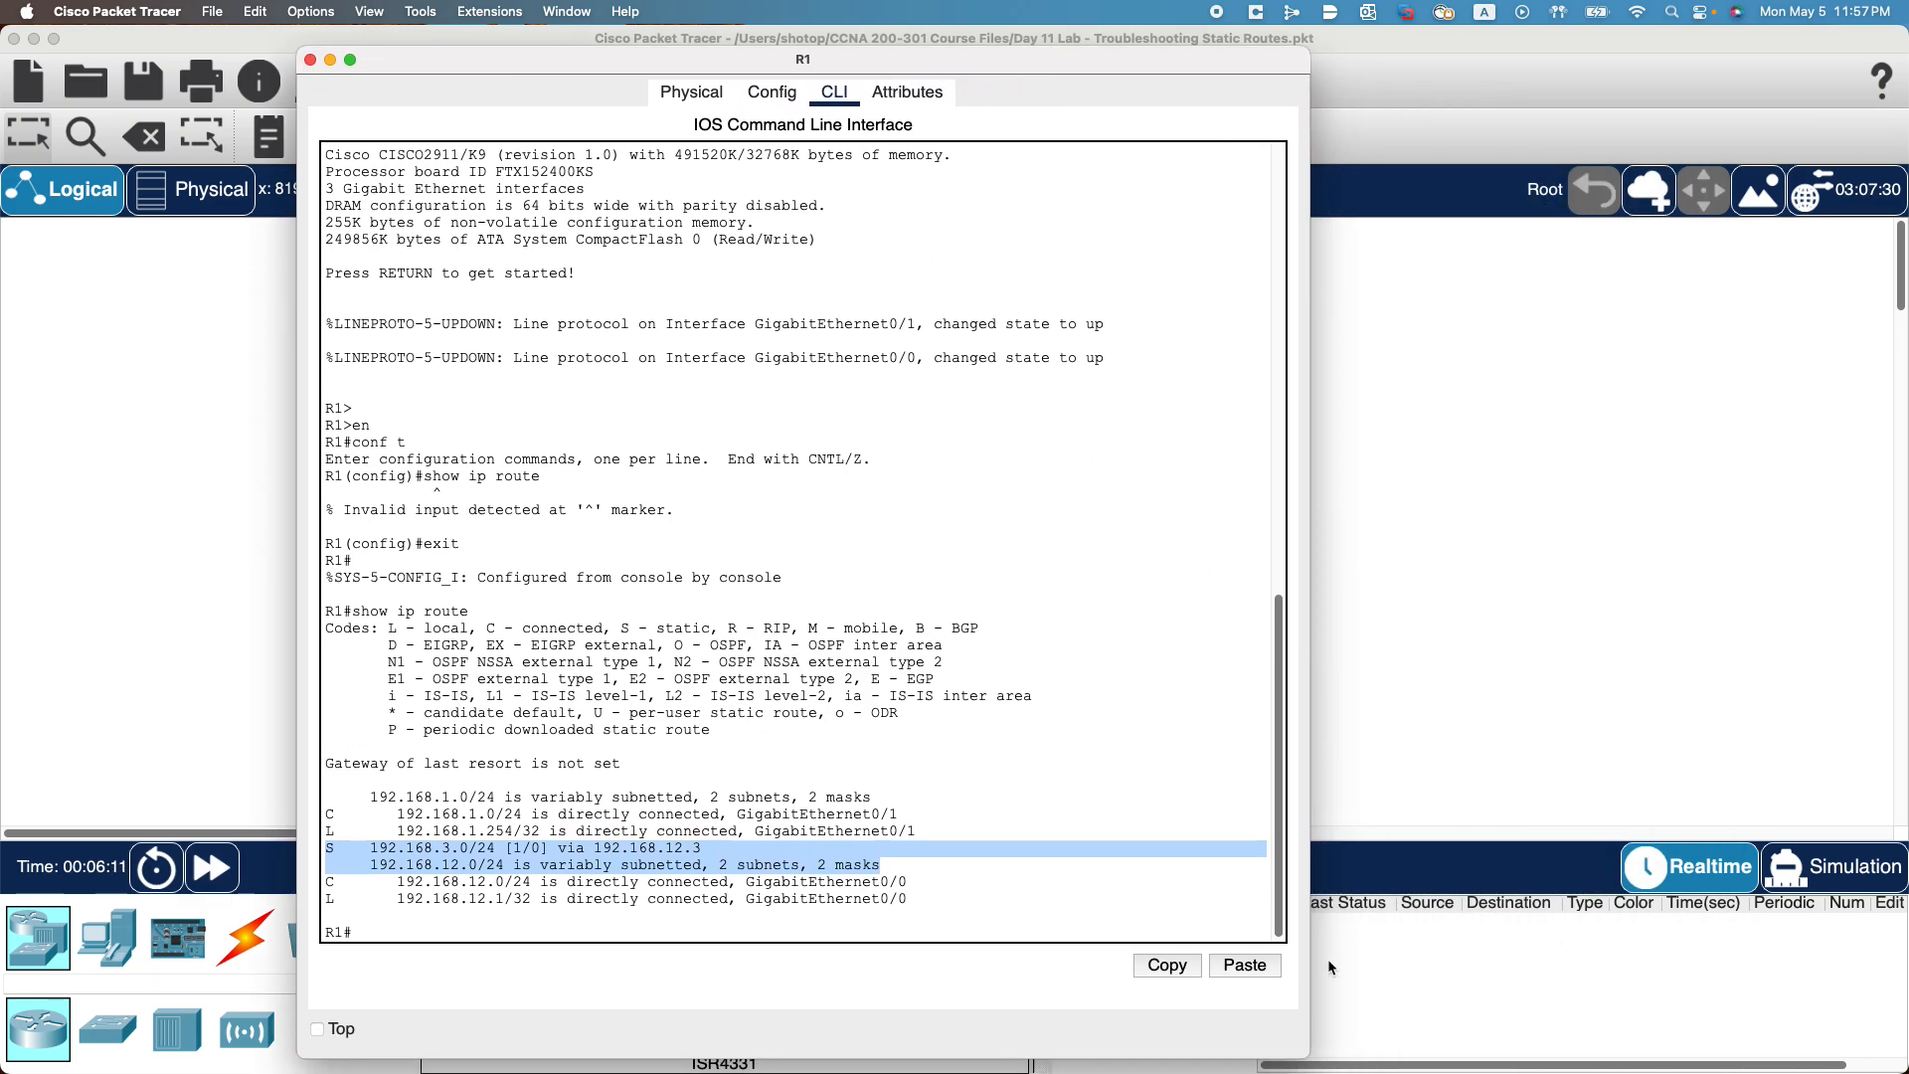
pyautogui.moveTo(1283, 1052); pyautogui.dragTo(1466, 572)
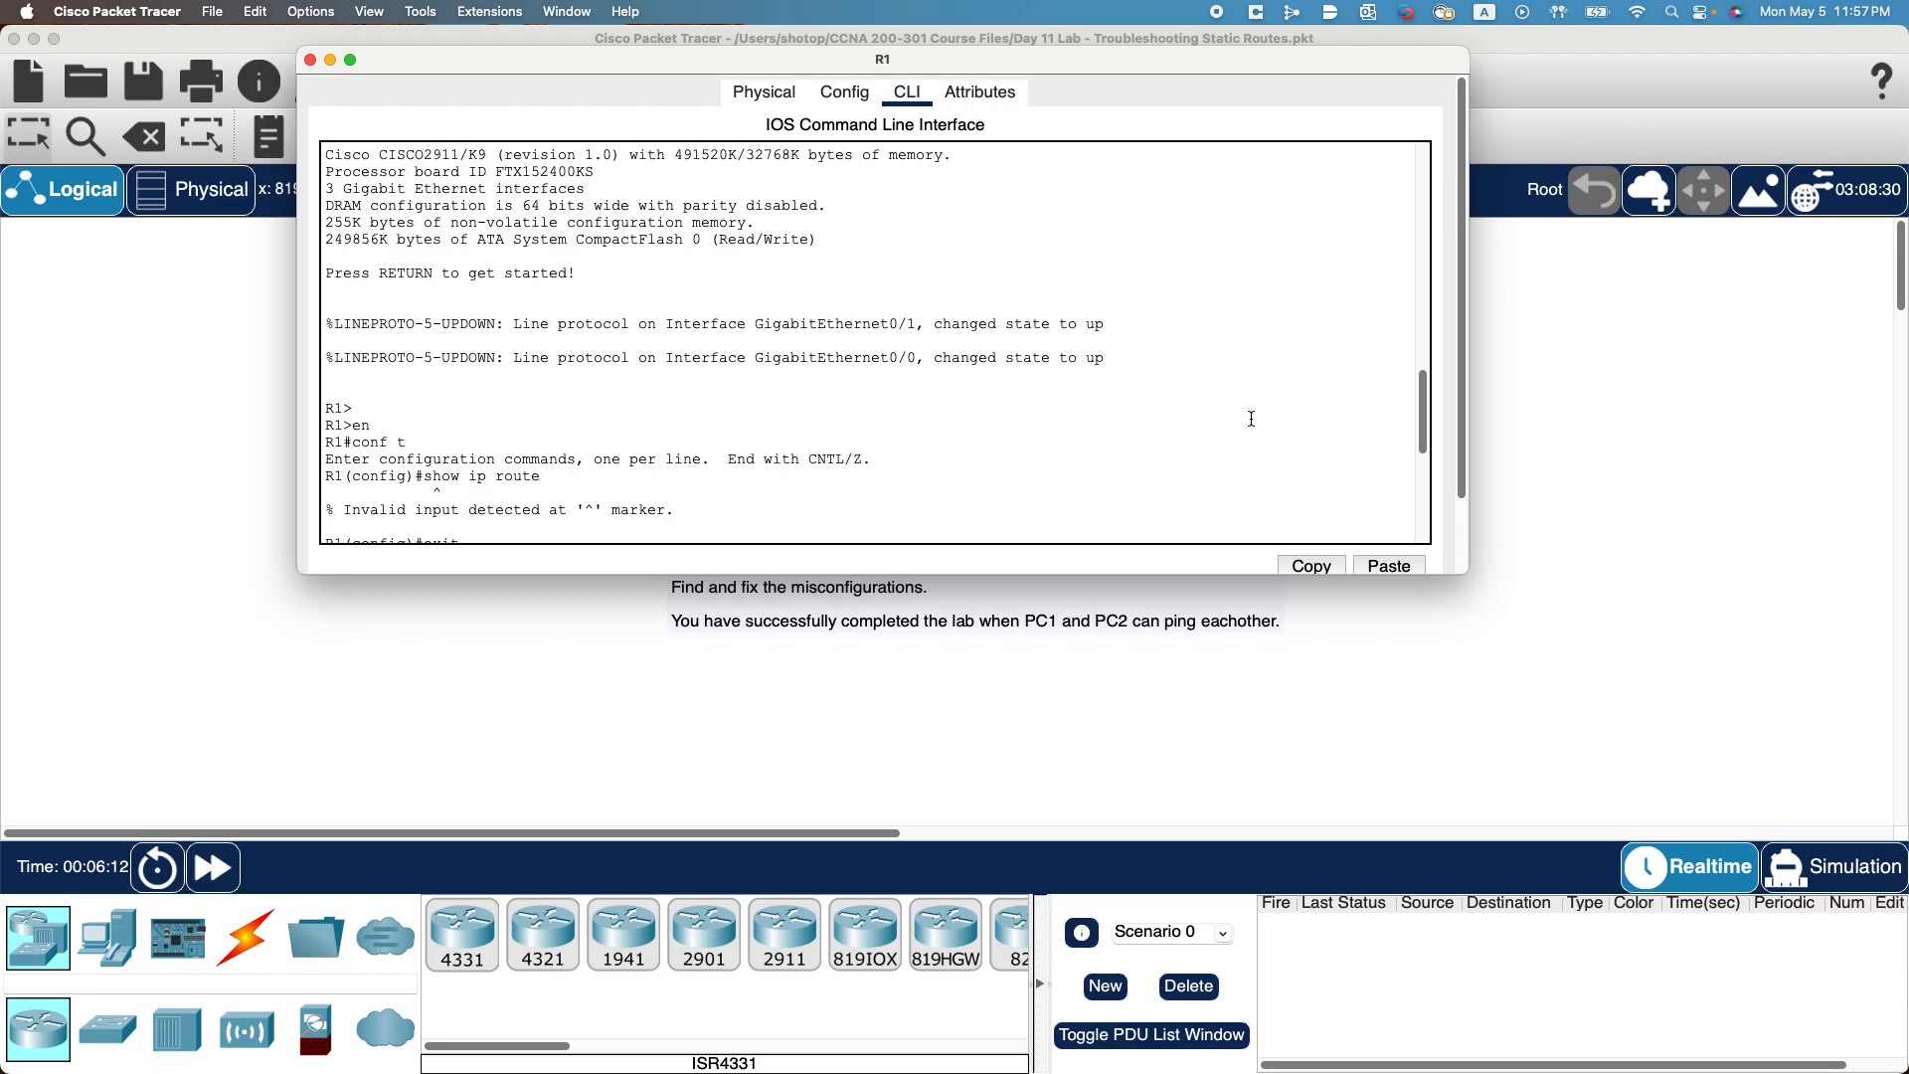
pyautogui.scroll(-10, 1253, 418)
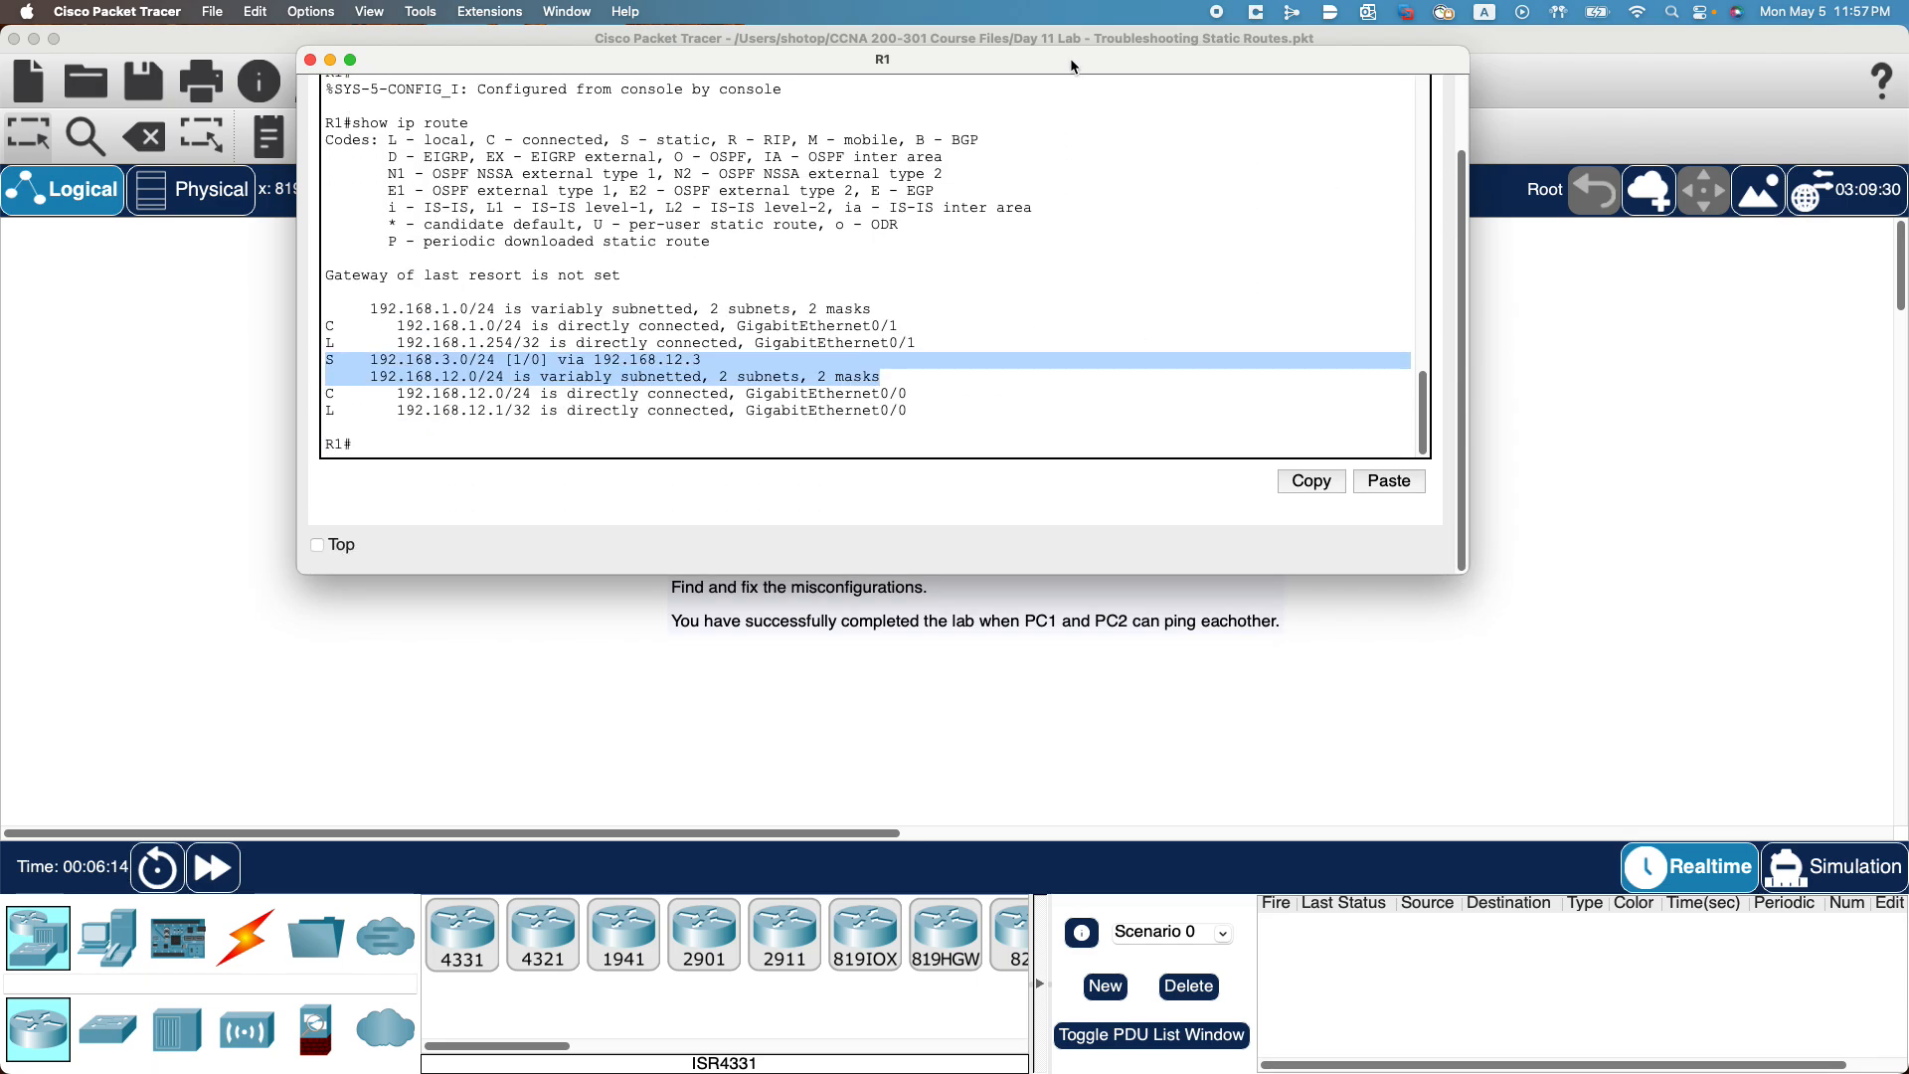
pyautogui.moveTo(1070, 58); pyautogui.dragTo(1190, 543)
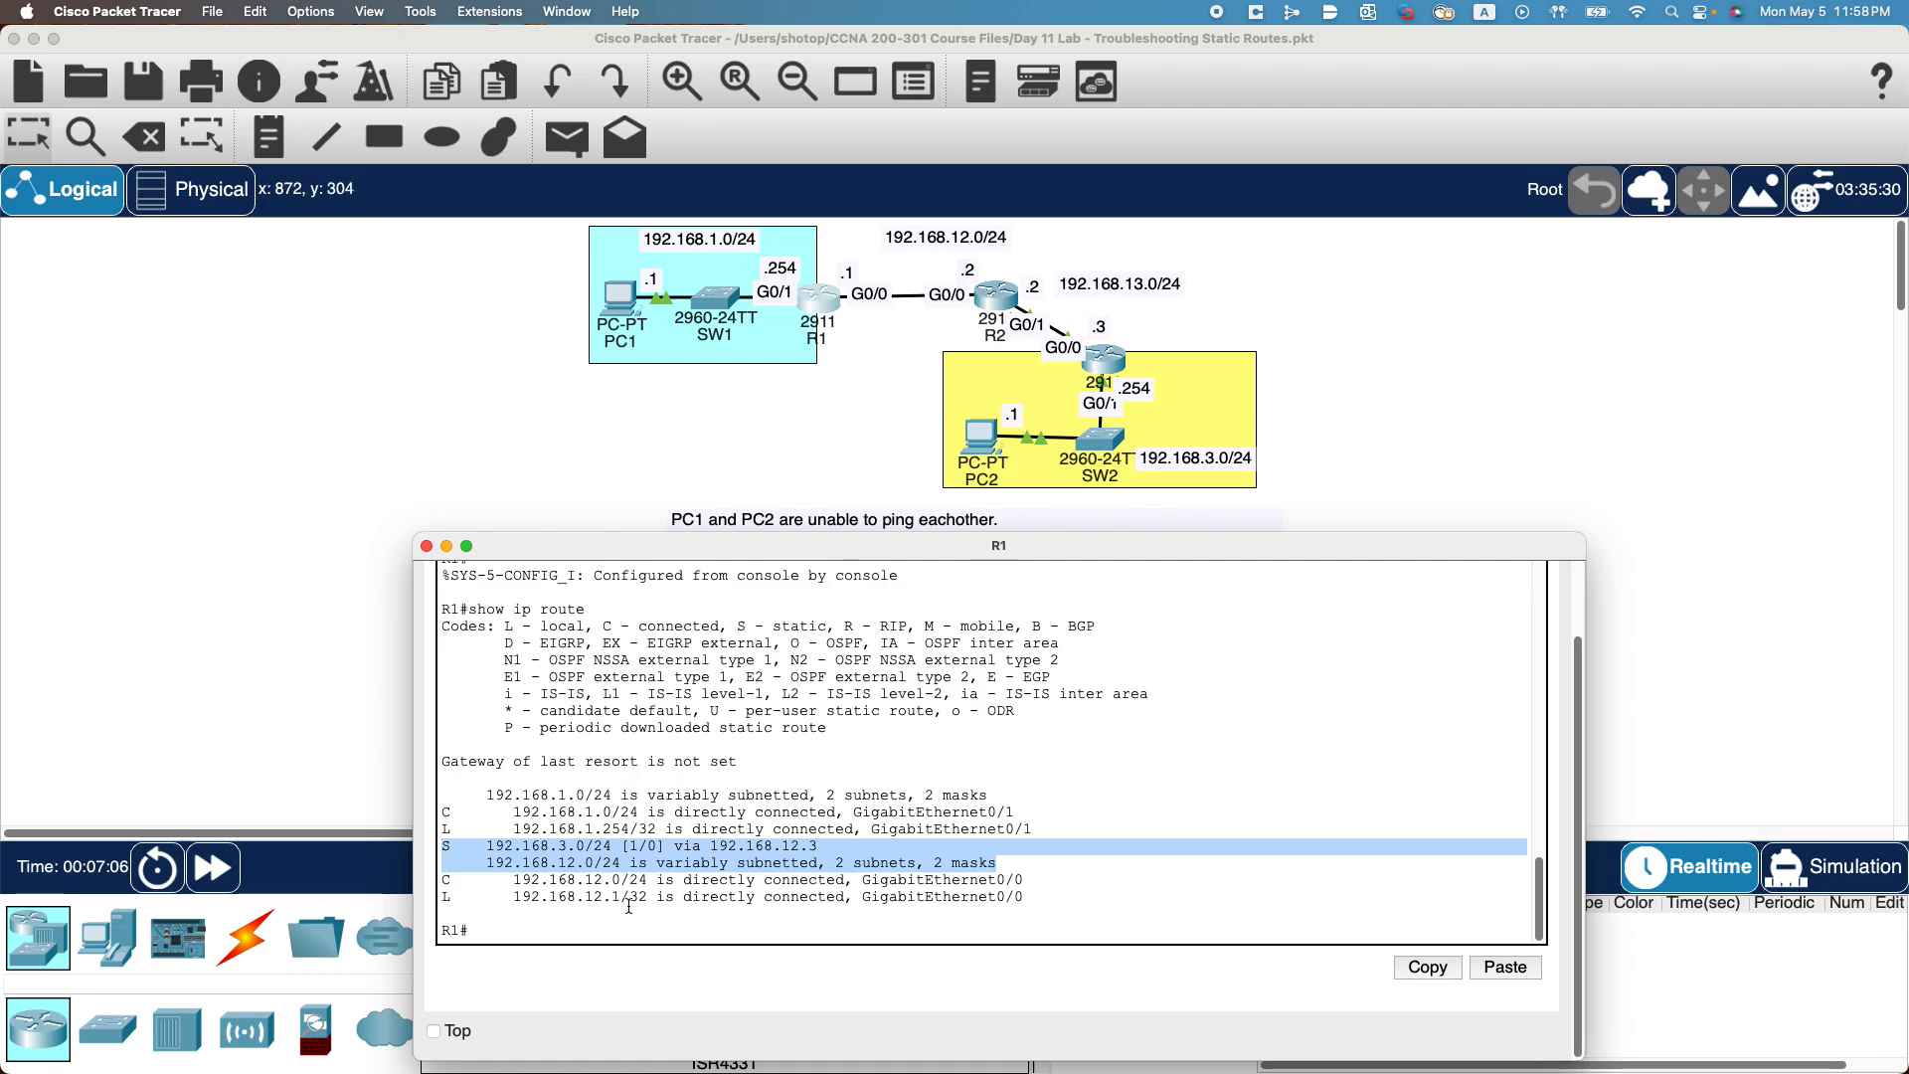
pyautogui.click(604, 935)
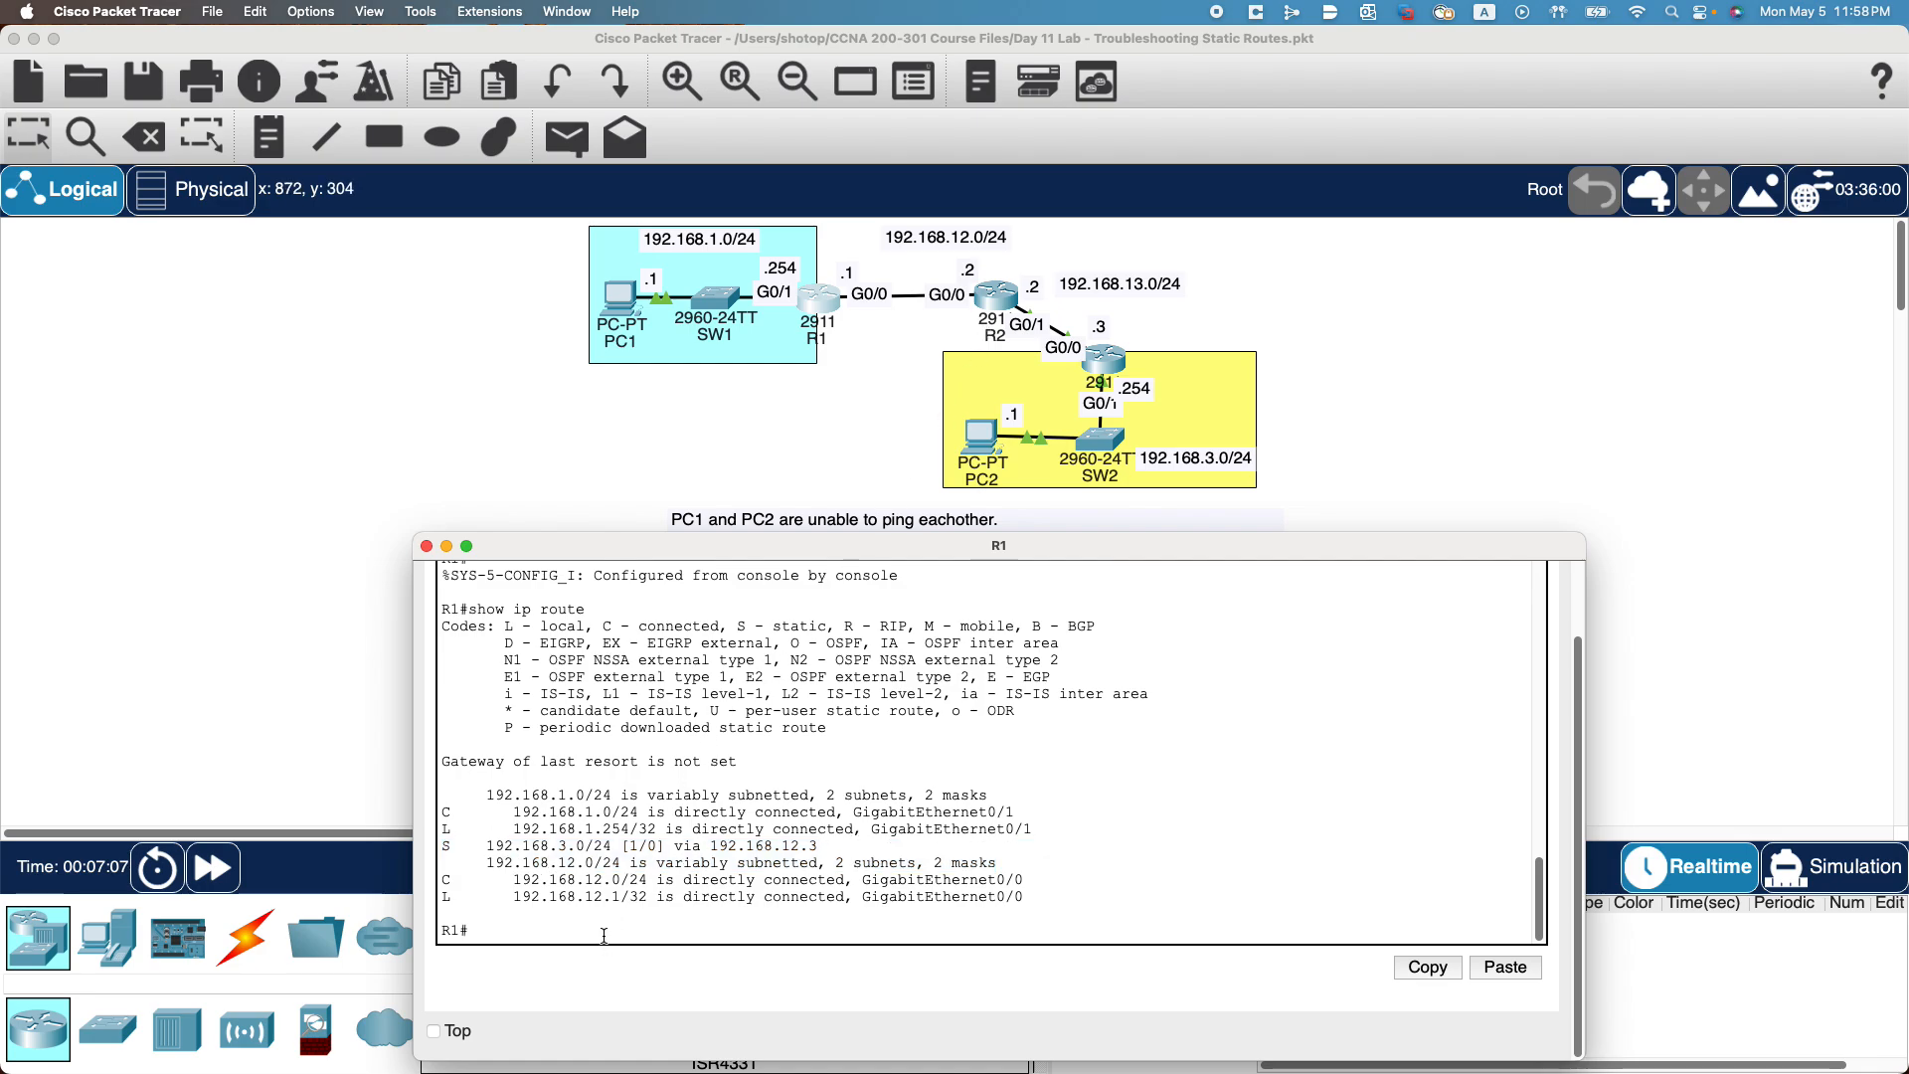
# Open router R2's command line and enter privileged EXEC mode.
pyautogui.click(998, 289)
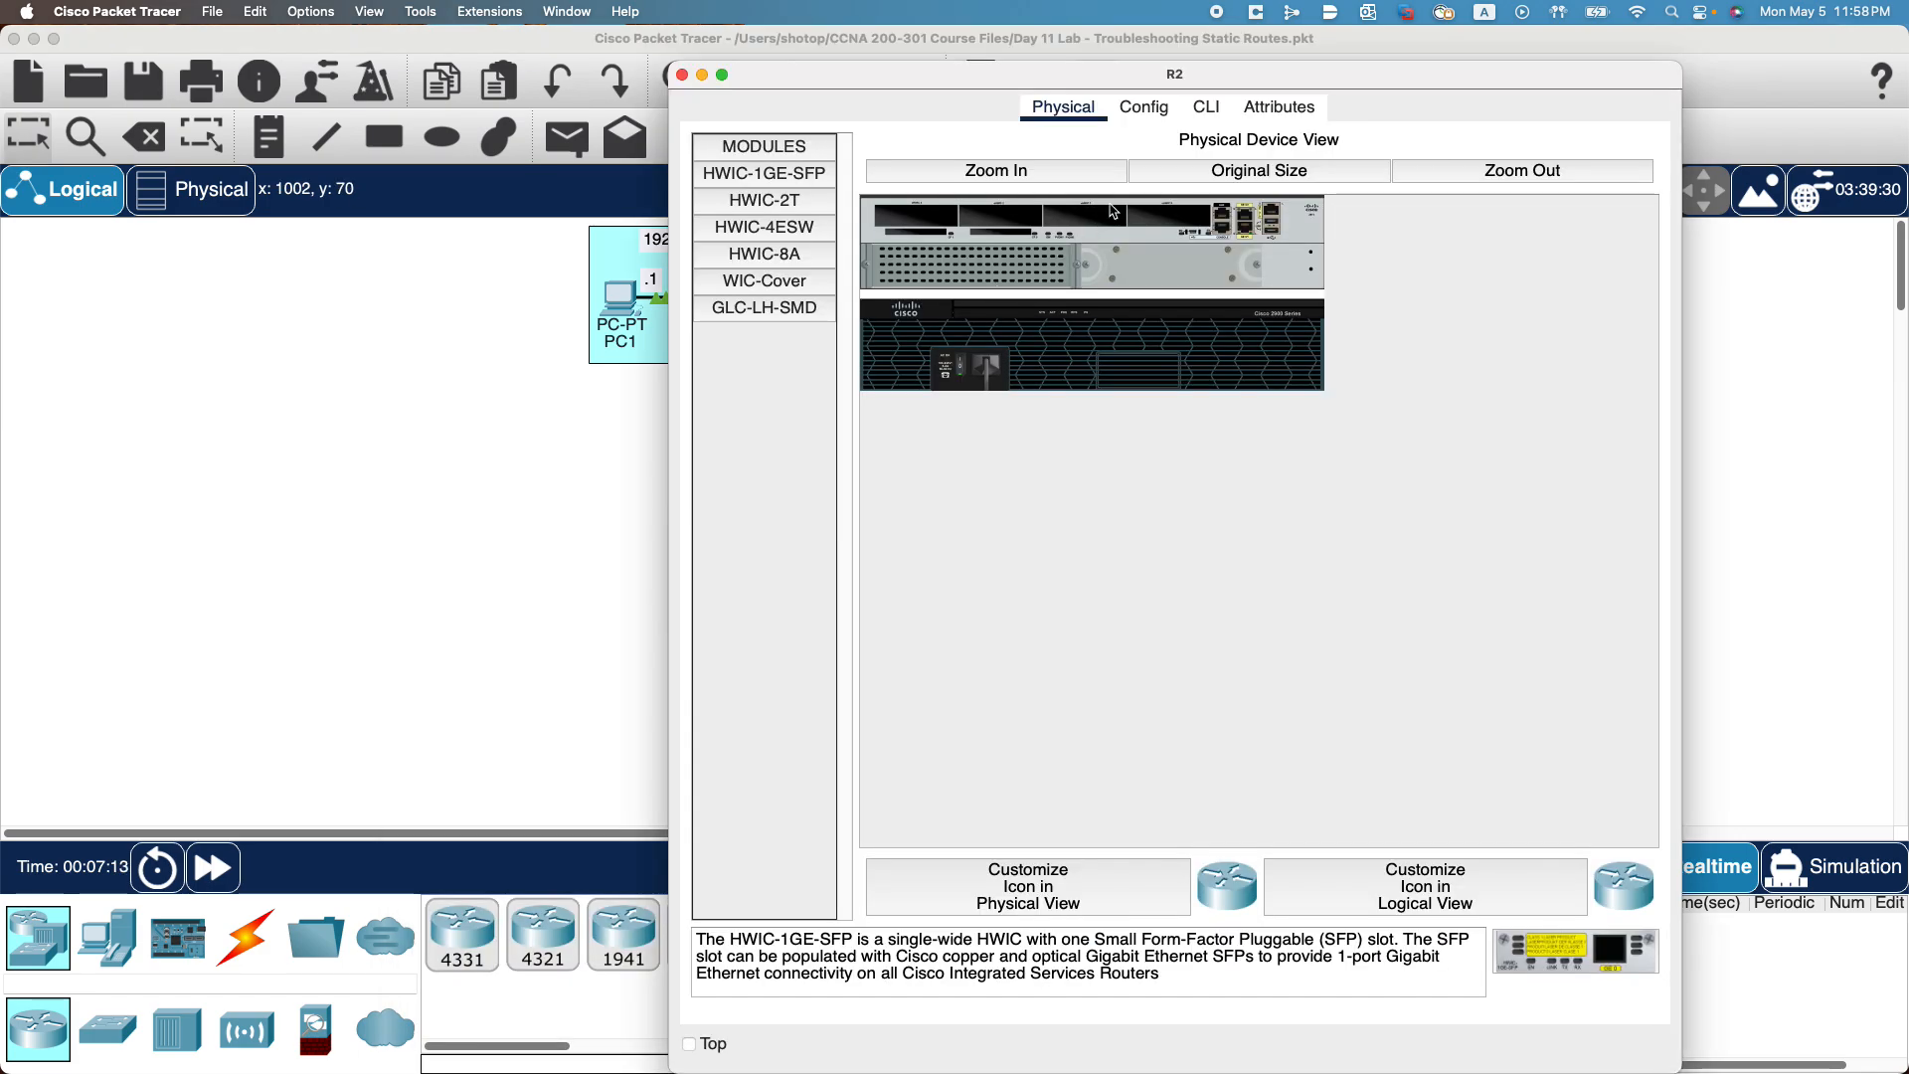
pyautogui.click(1205, 109)
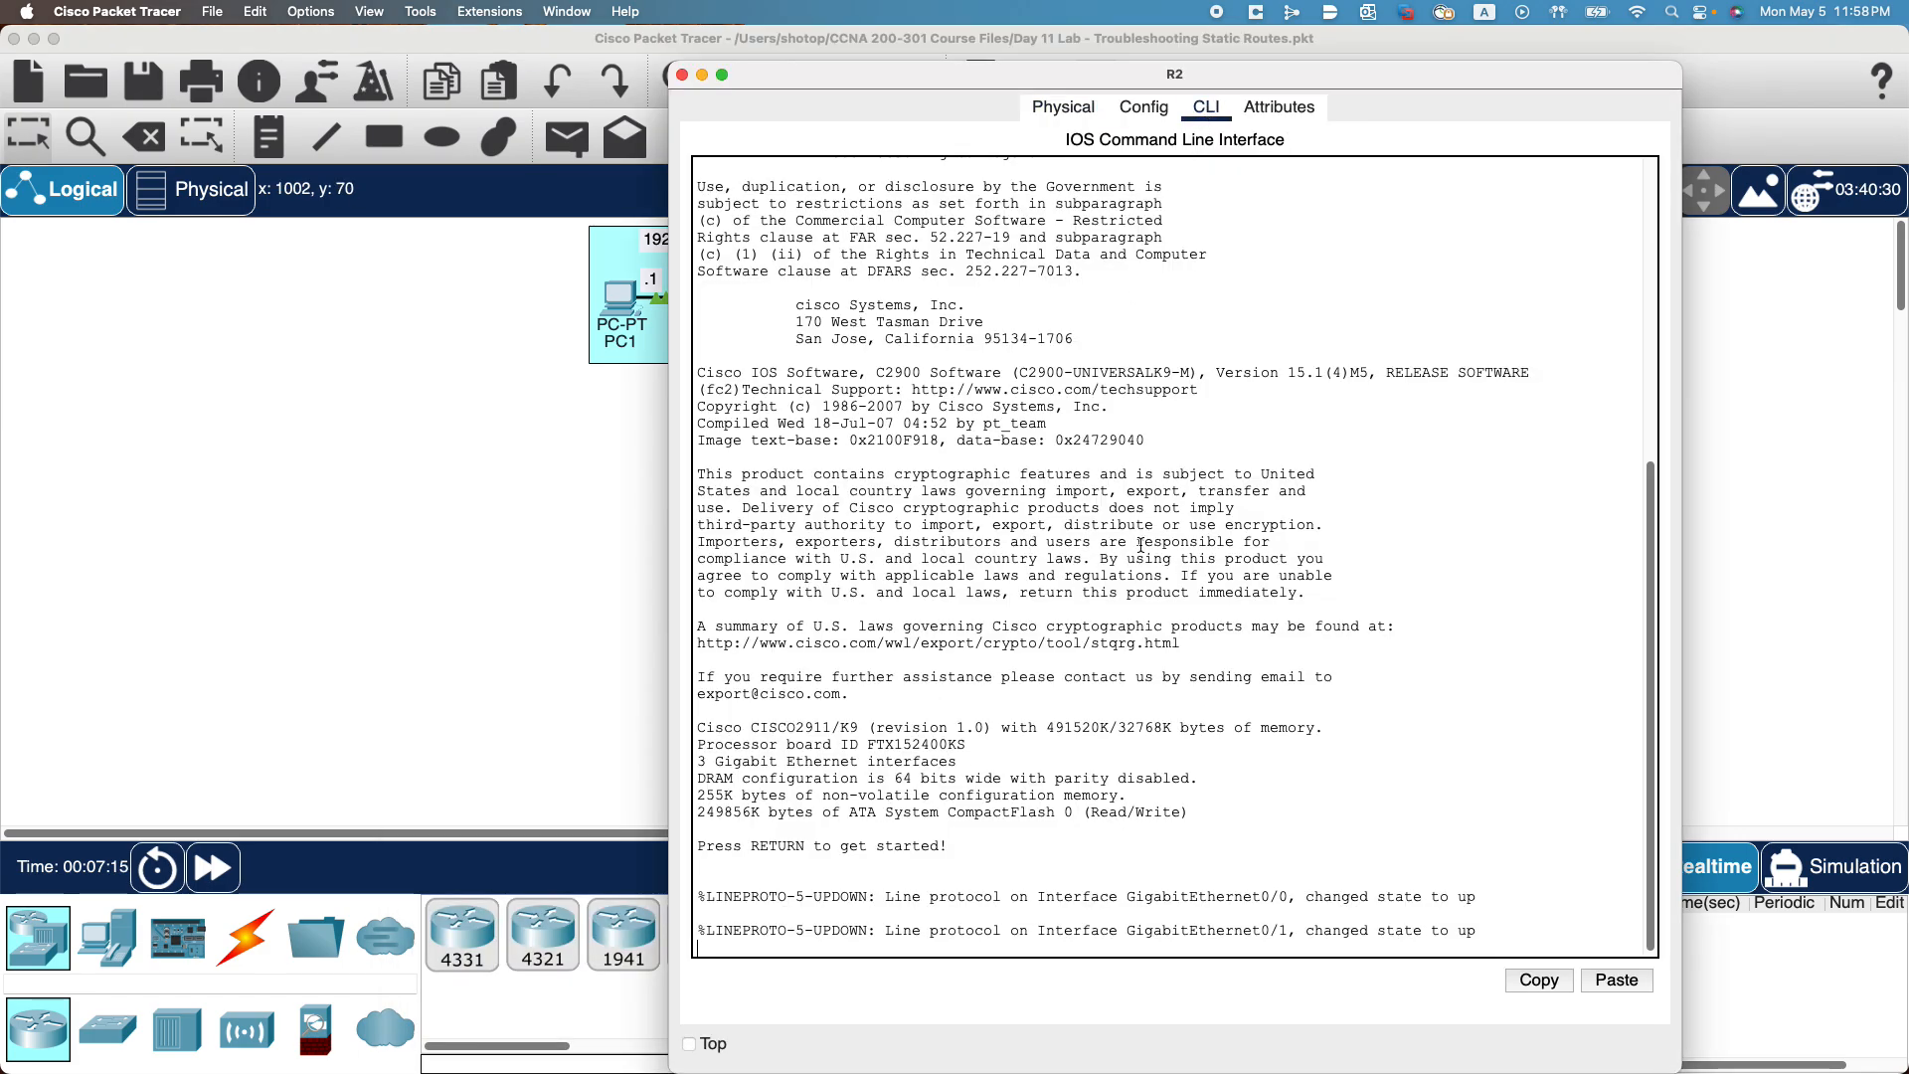
pyautogui.press('Return')
pyautogui.press('Return')
pyautogui.write('en')
pyautogui.press('Return')
pyautogui.write('conf t')
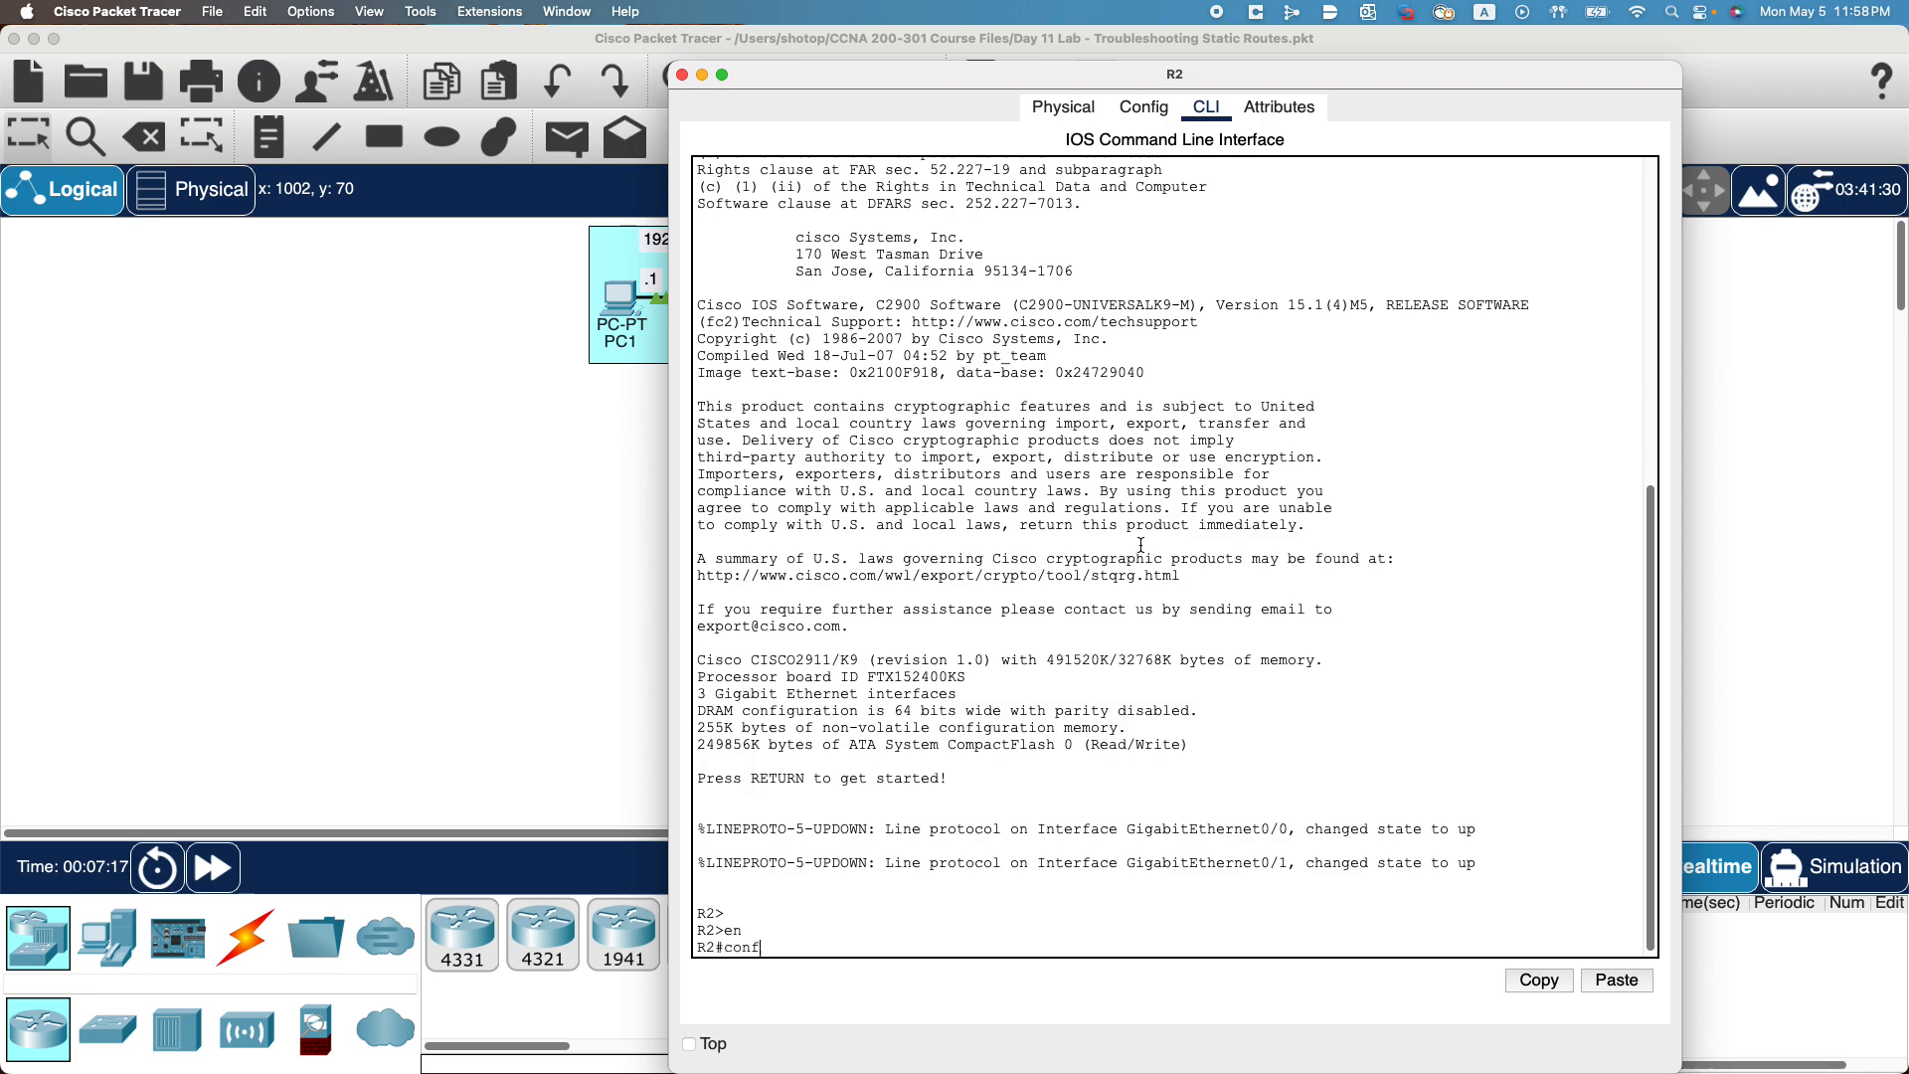
pyautogui.press('Return')
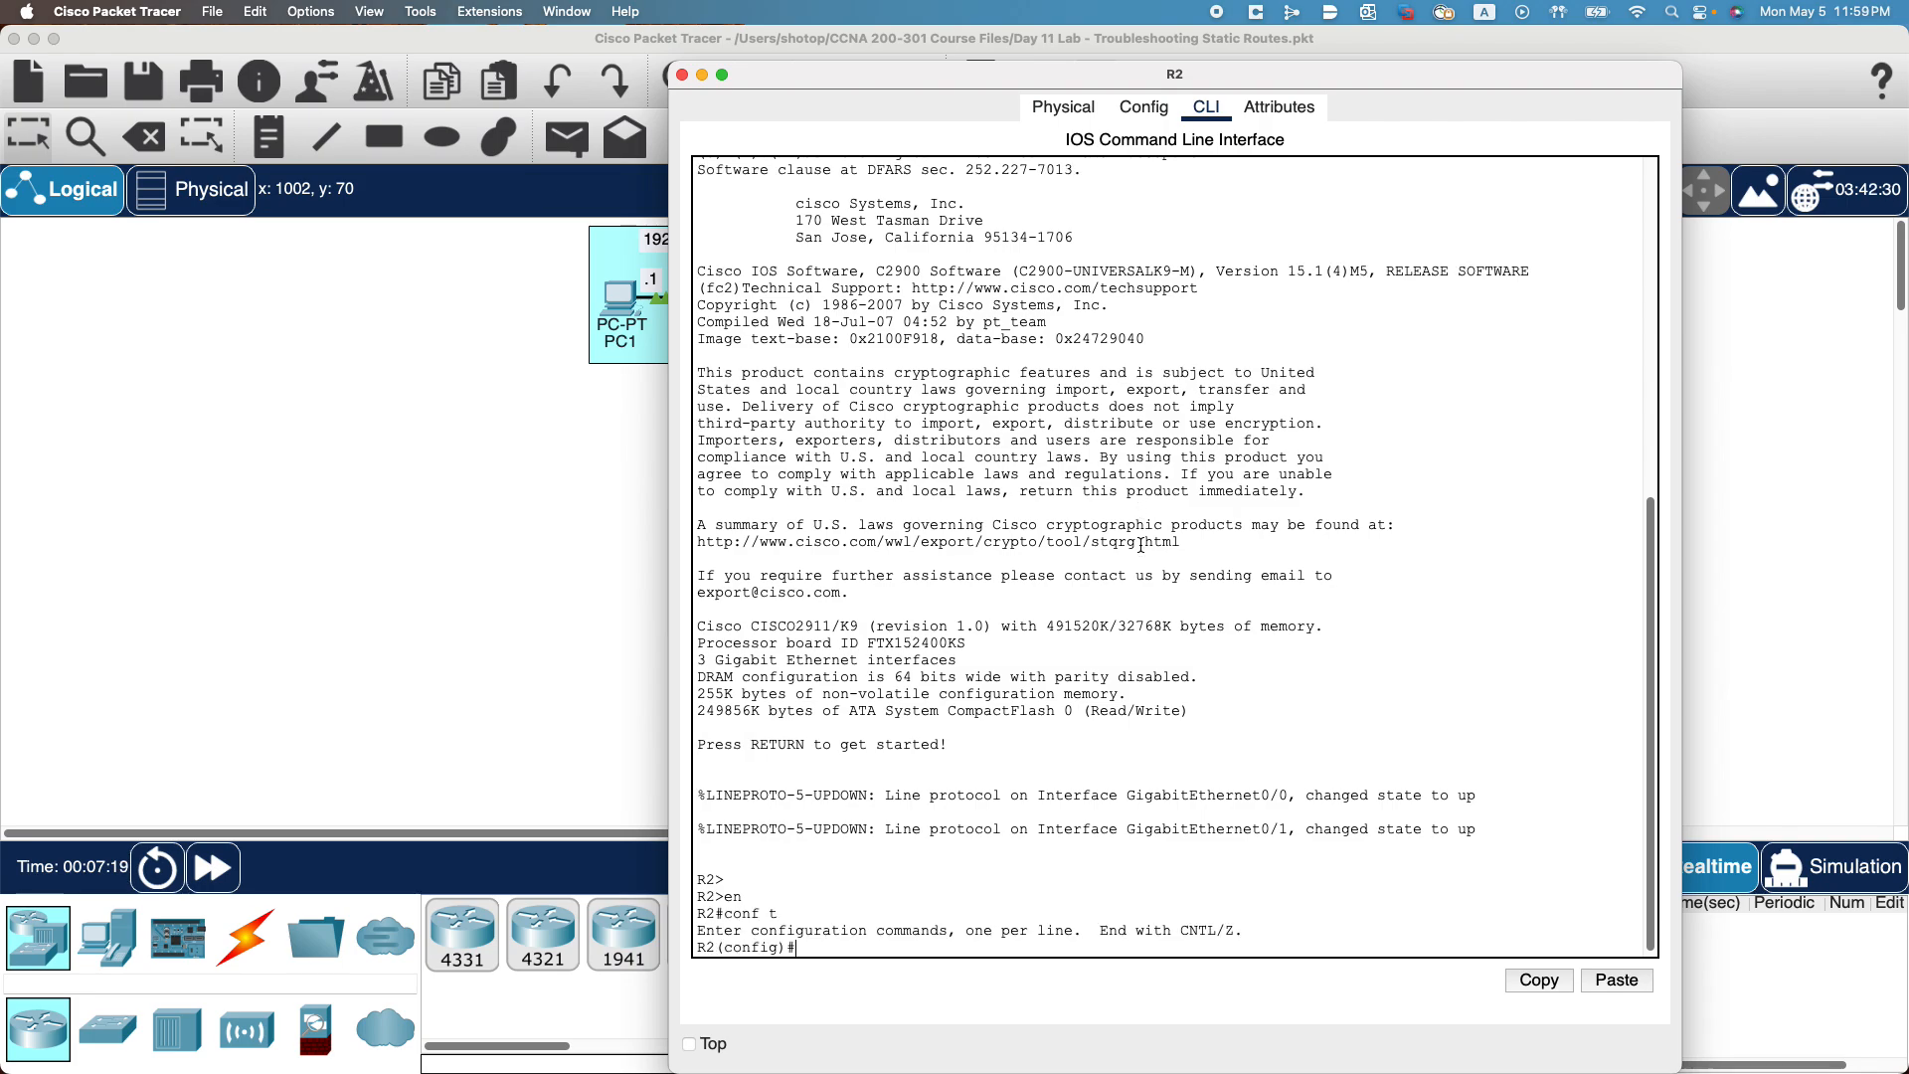
pyautogui.write('exit')
pyautogui.press('Return')
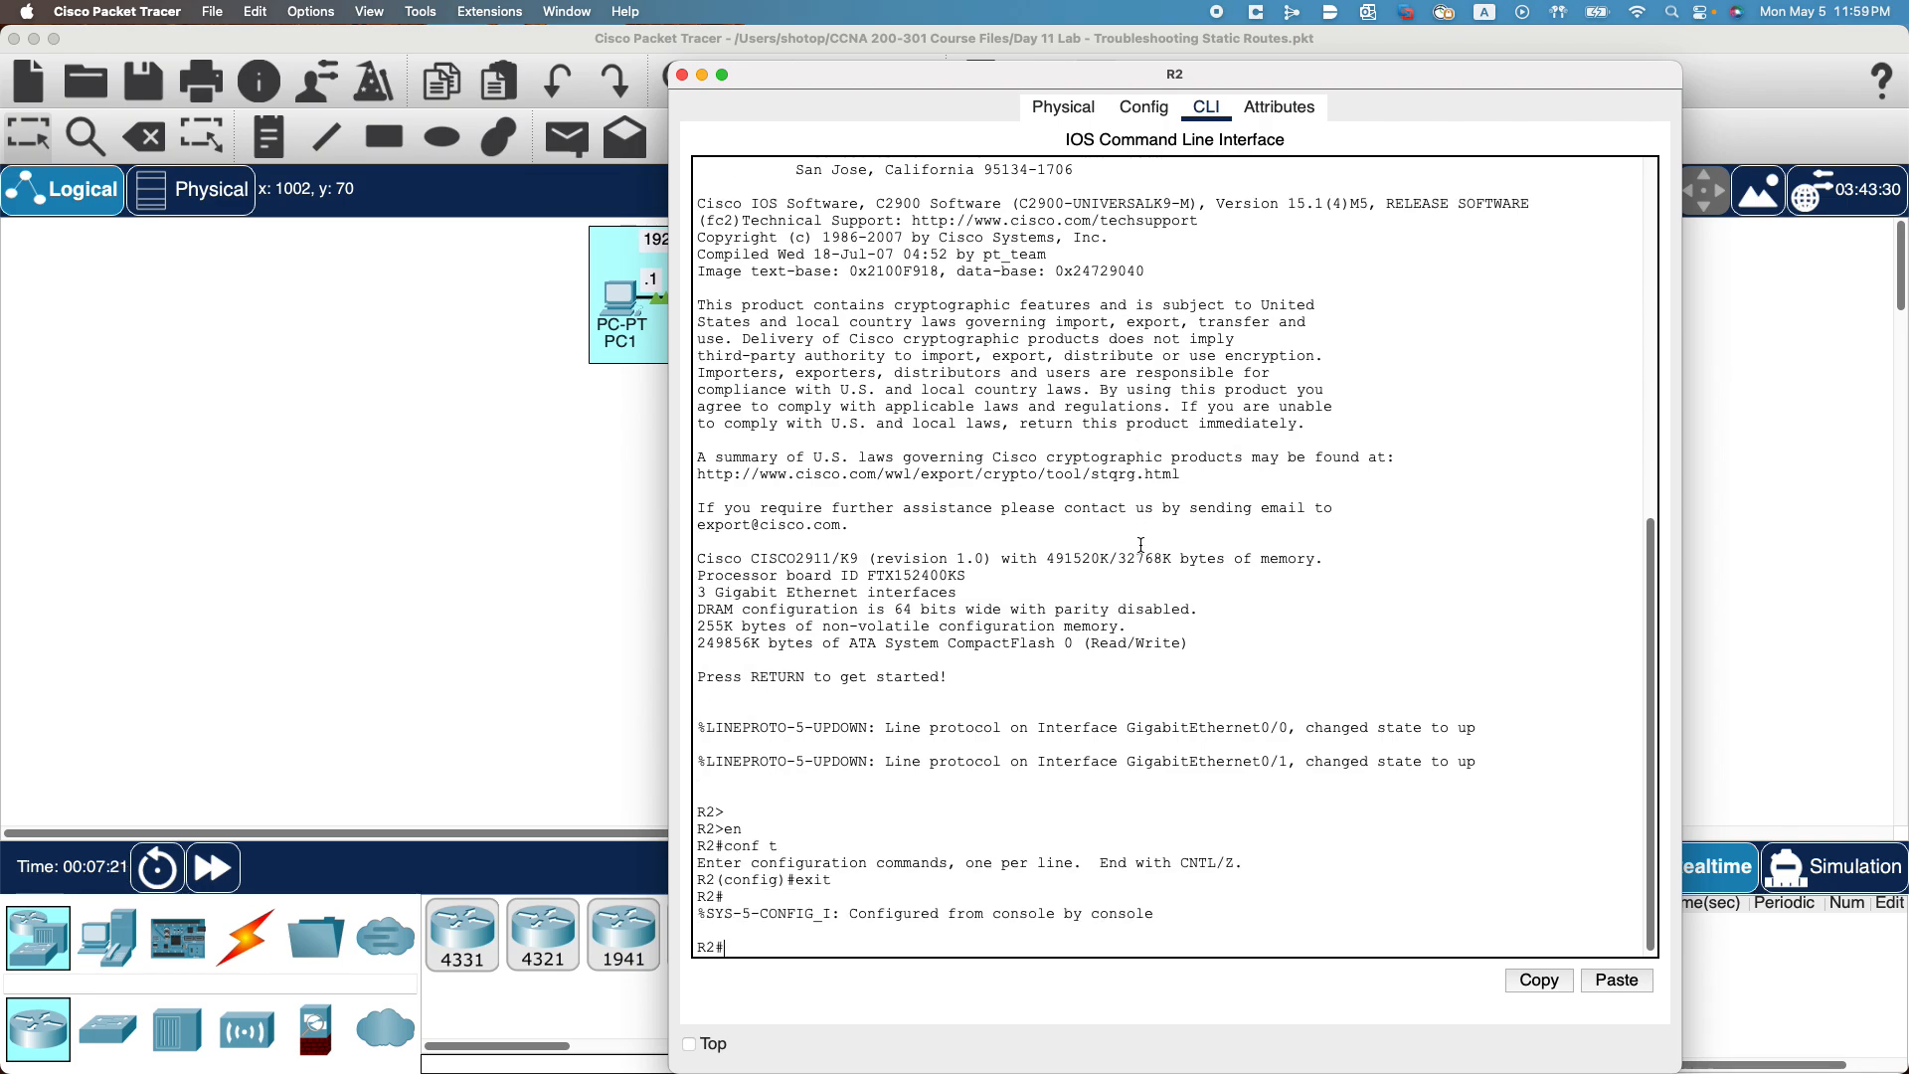
# Display R2's routing table with show ip route and shrink the R2 window around its route entries.
pyautogui.write('show ip rtou')
pyautogui.press('Tab')
pyautogui.press('BackSpace')
pyautogui.press('BackSpace')
pyautogui.write('out')
pyautogui.press('Tab')
pyautogui.press('Return')
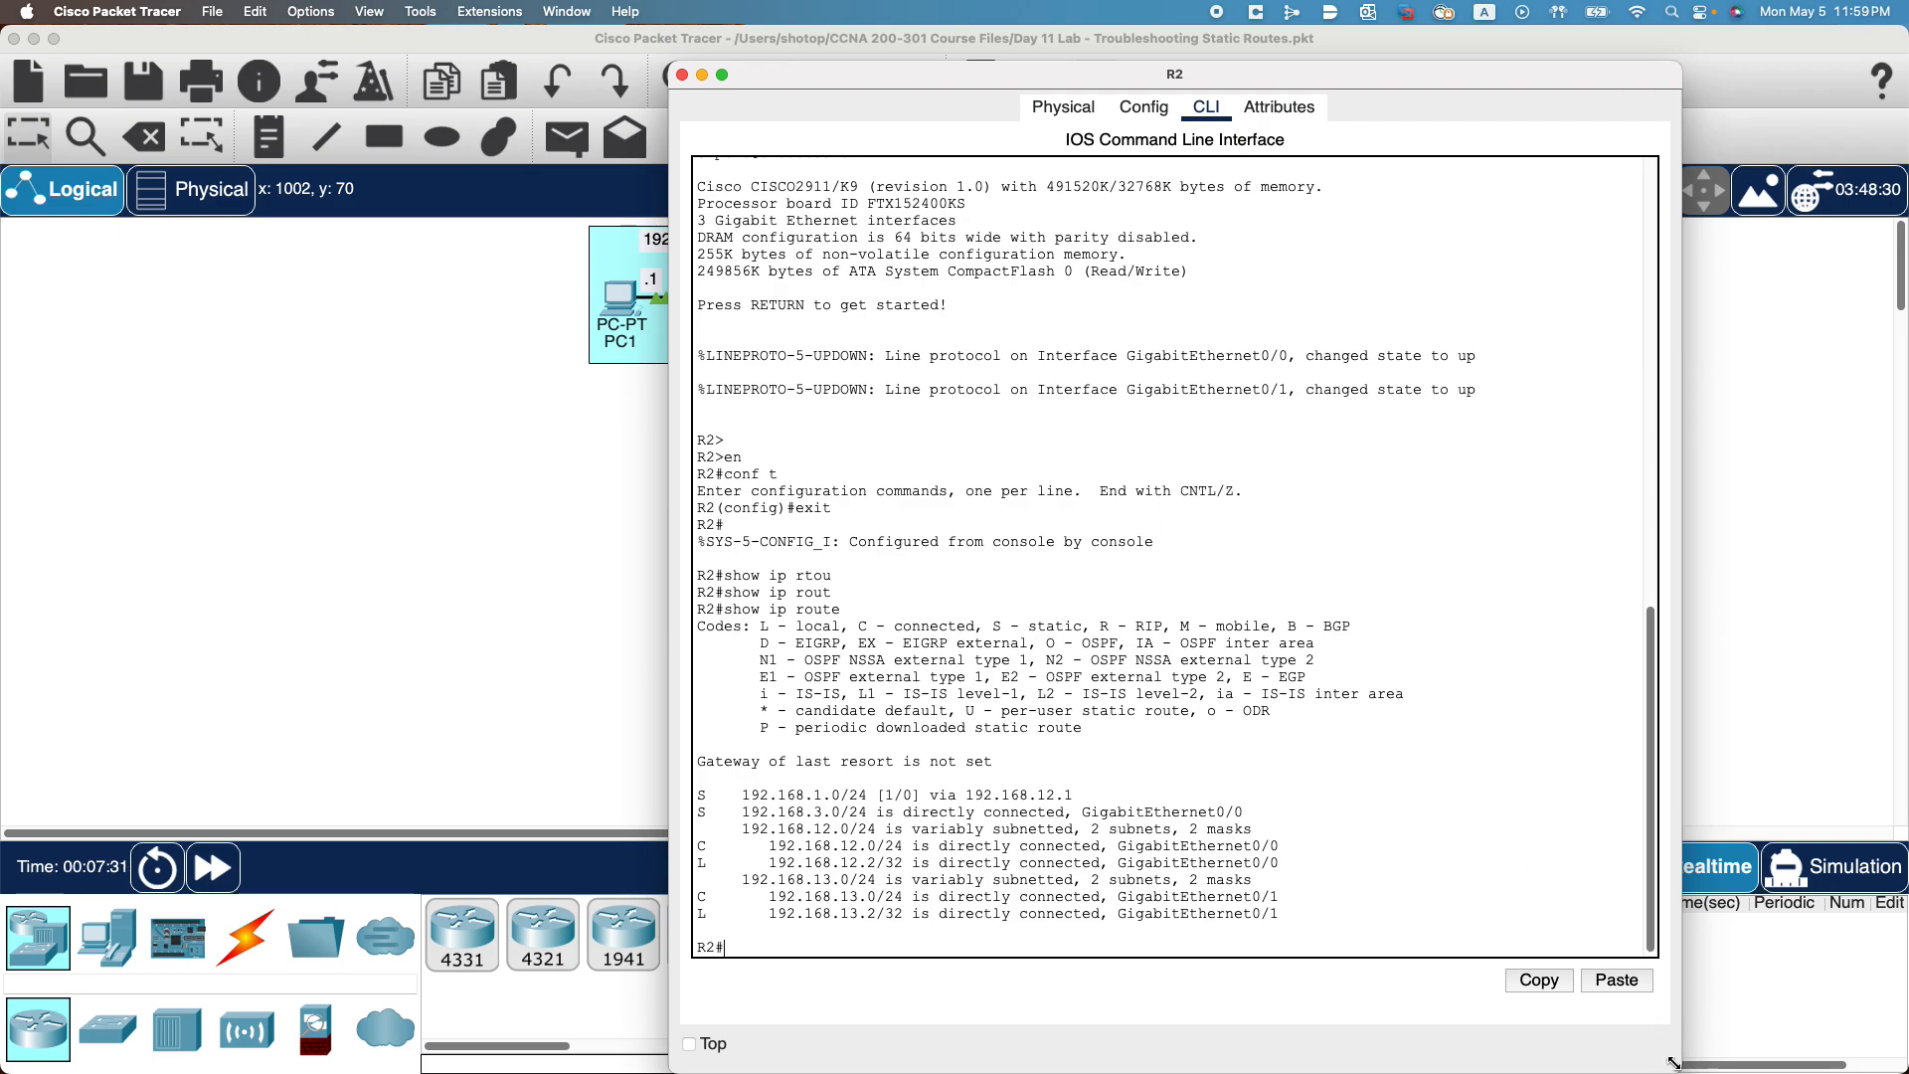
pyautogui.moveTo(1677, 1066); pyautogui.dragTo(1754, 484)
pyautogui.scroll(-10, 1389, 384)
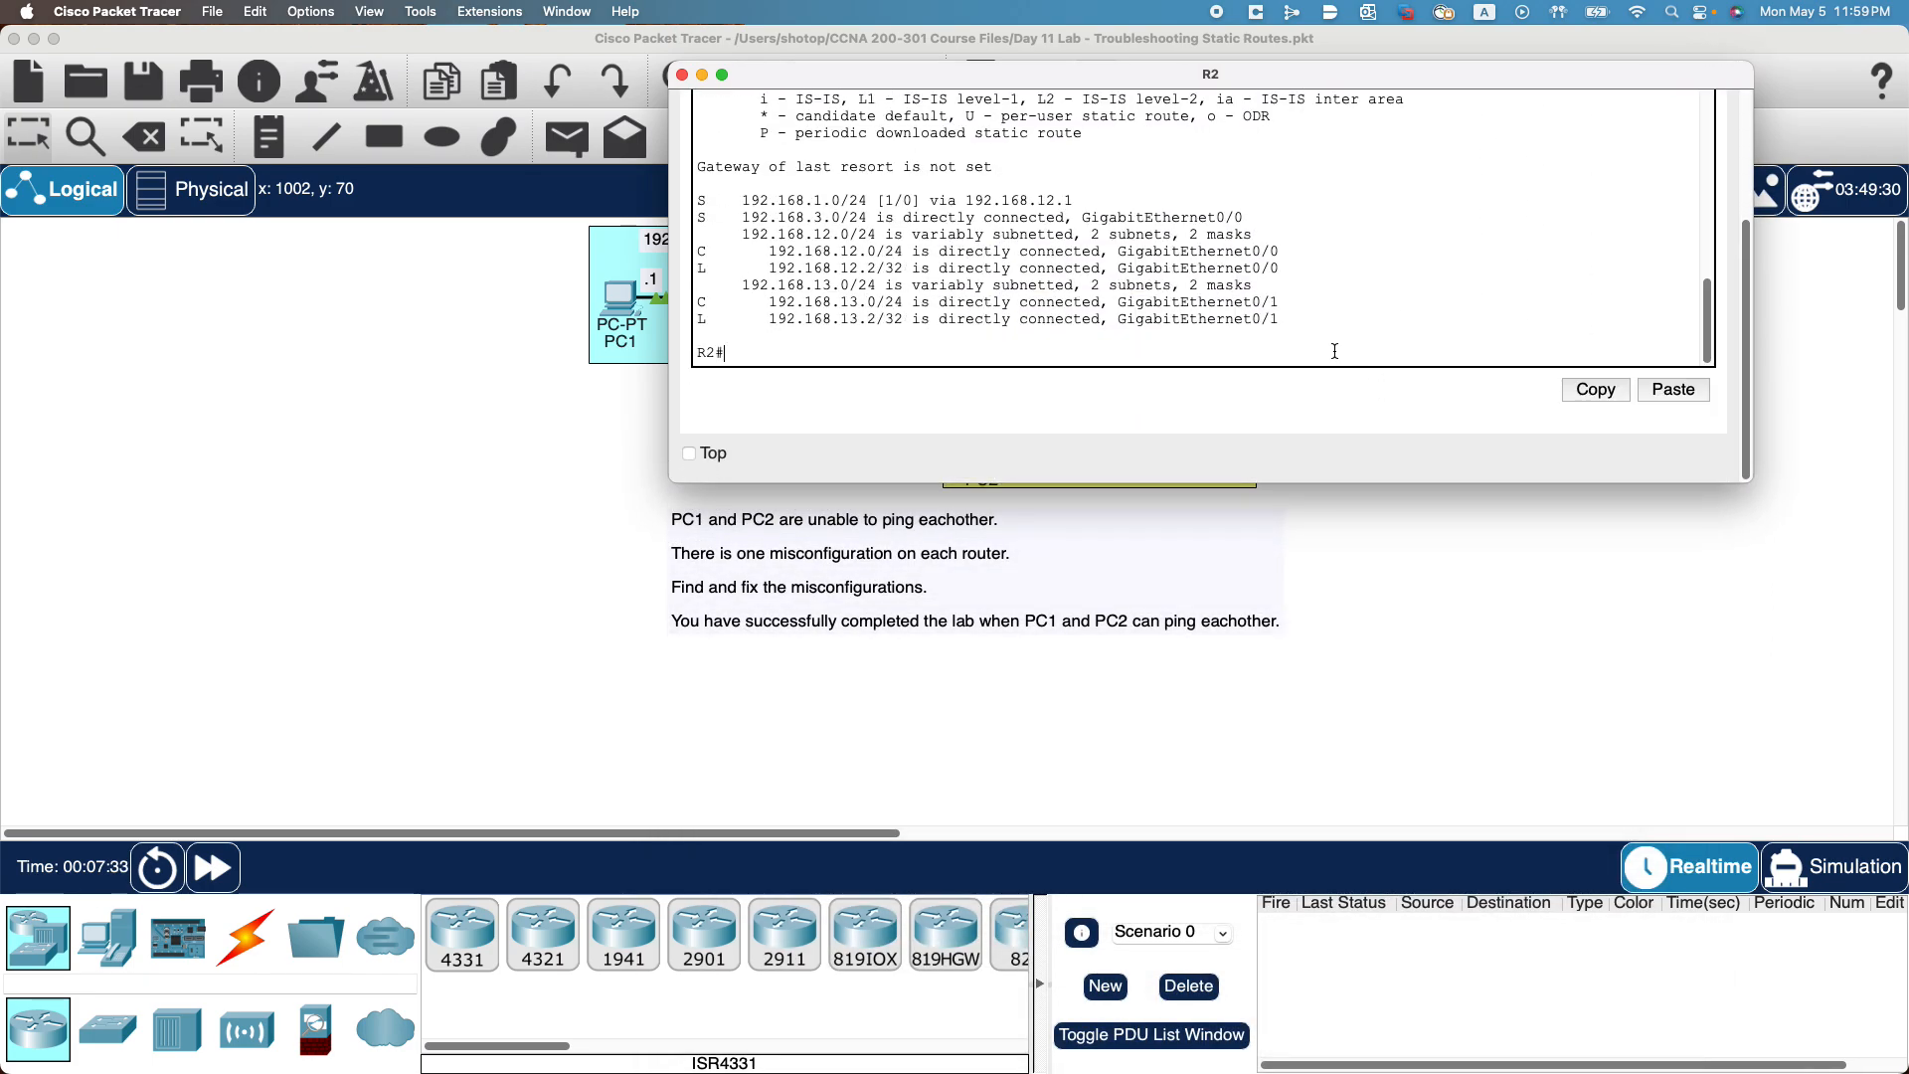
# Add a static route on R2 to 192.168.3.0 255.255.255.0 via next hop 192.168.13.3 in global configuration mode.
pyautogui.moveTo(1305, 70); pyautogui.dragTo(1122, 563)
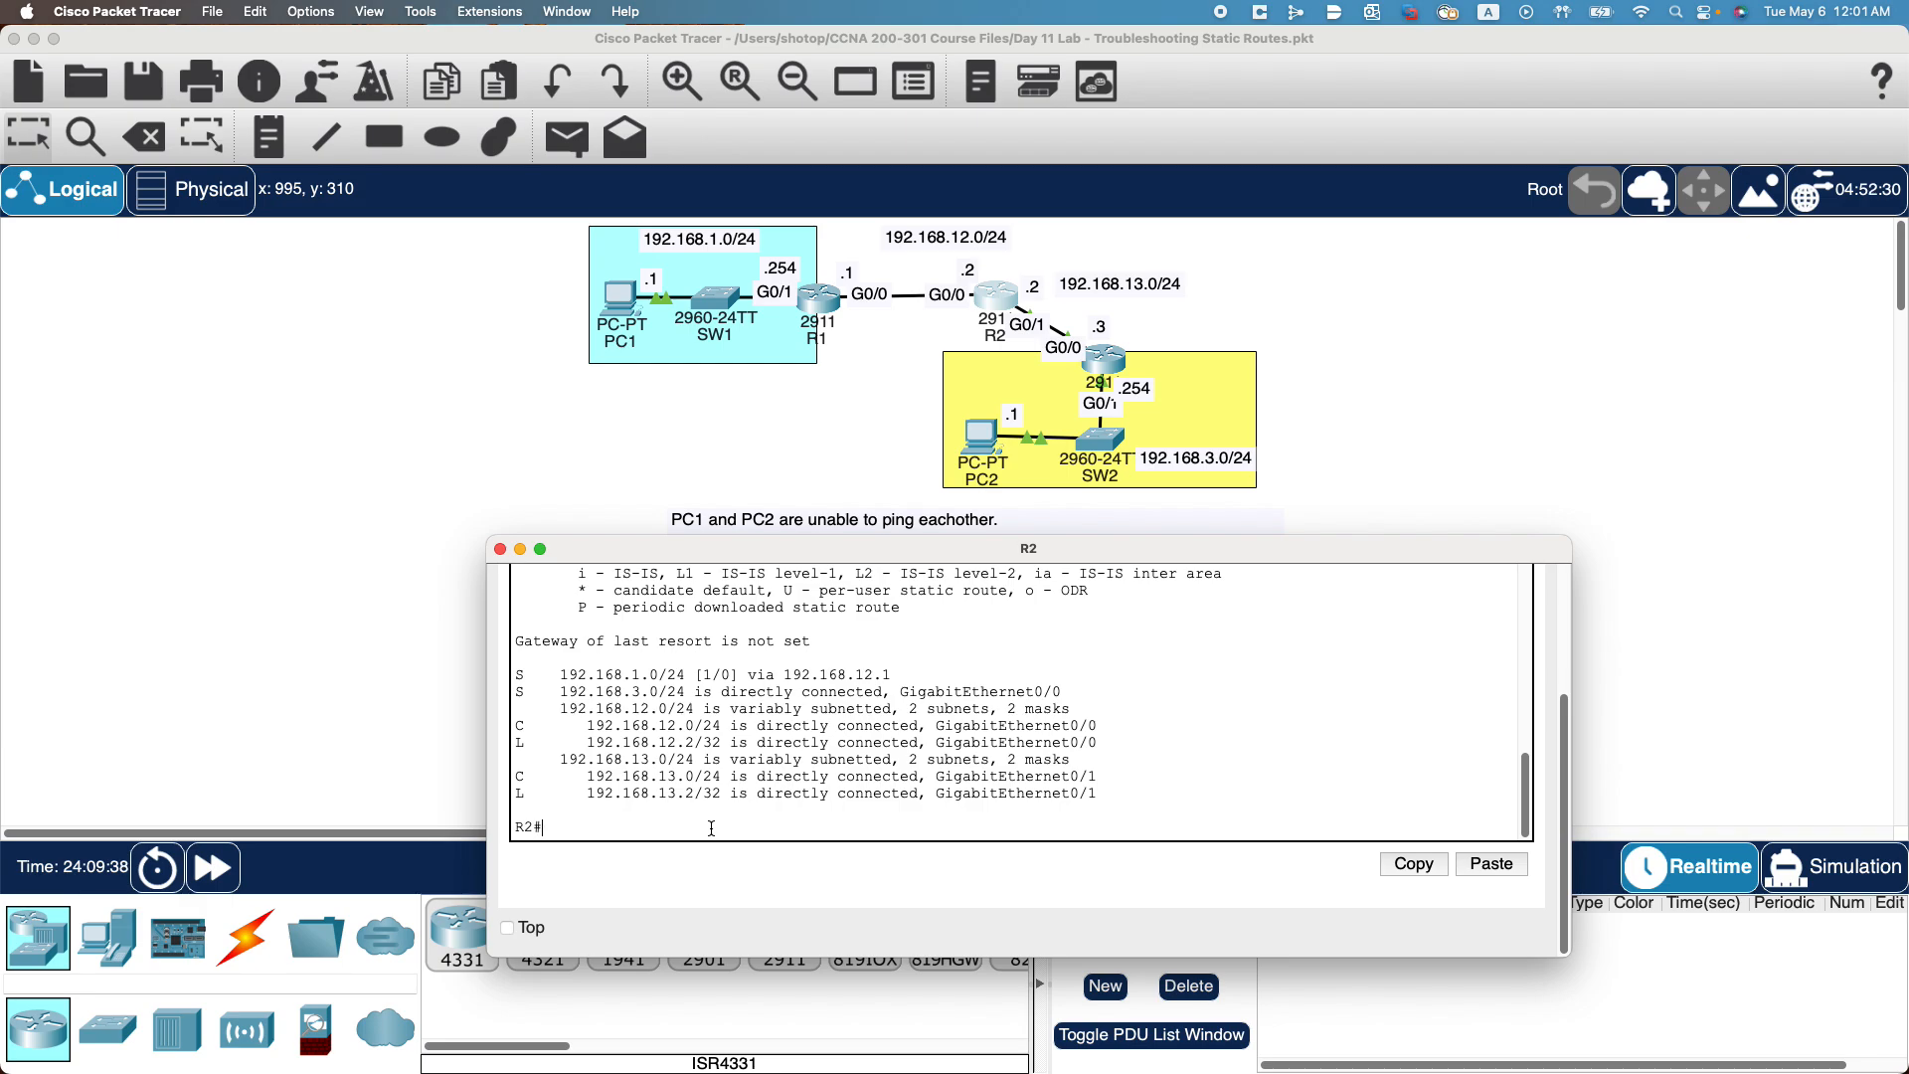
pyautogui.write('conf t')
pyautogui.press('Return')
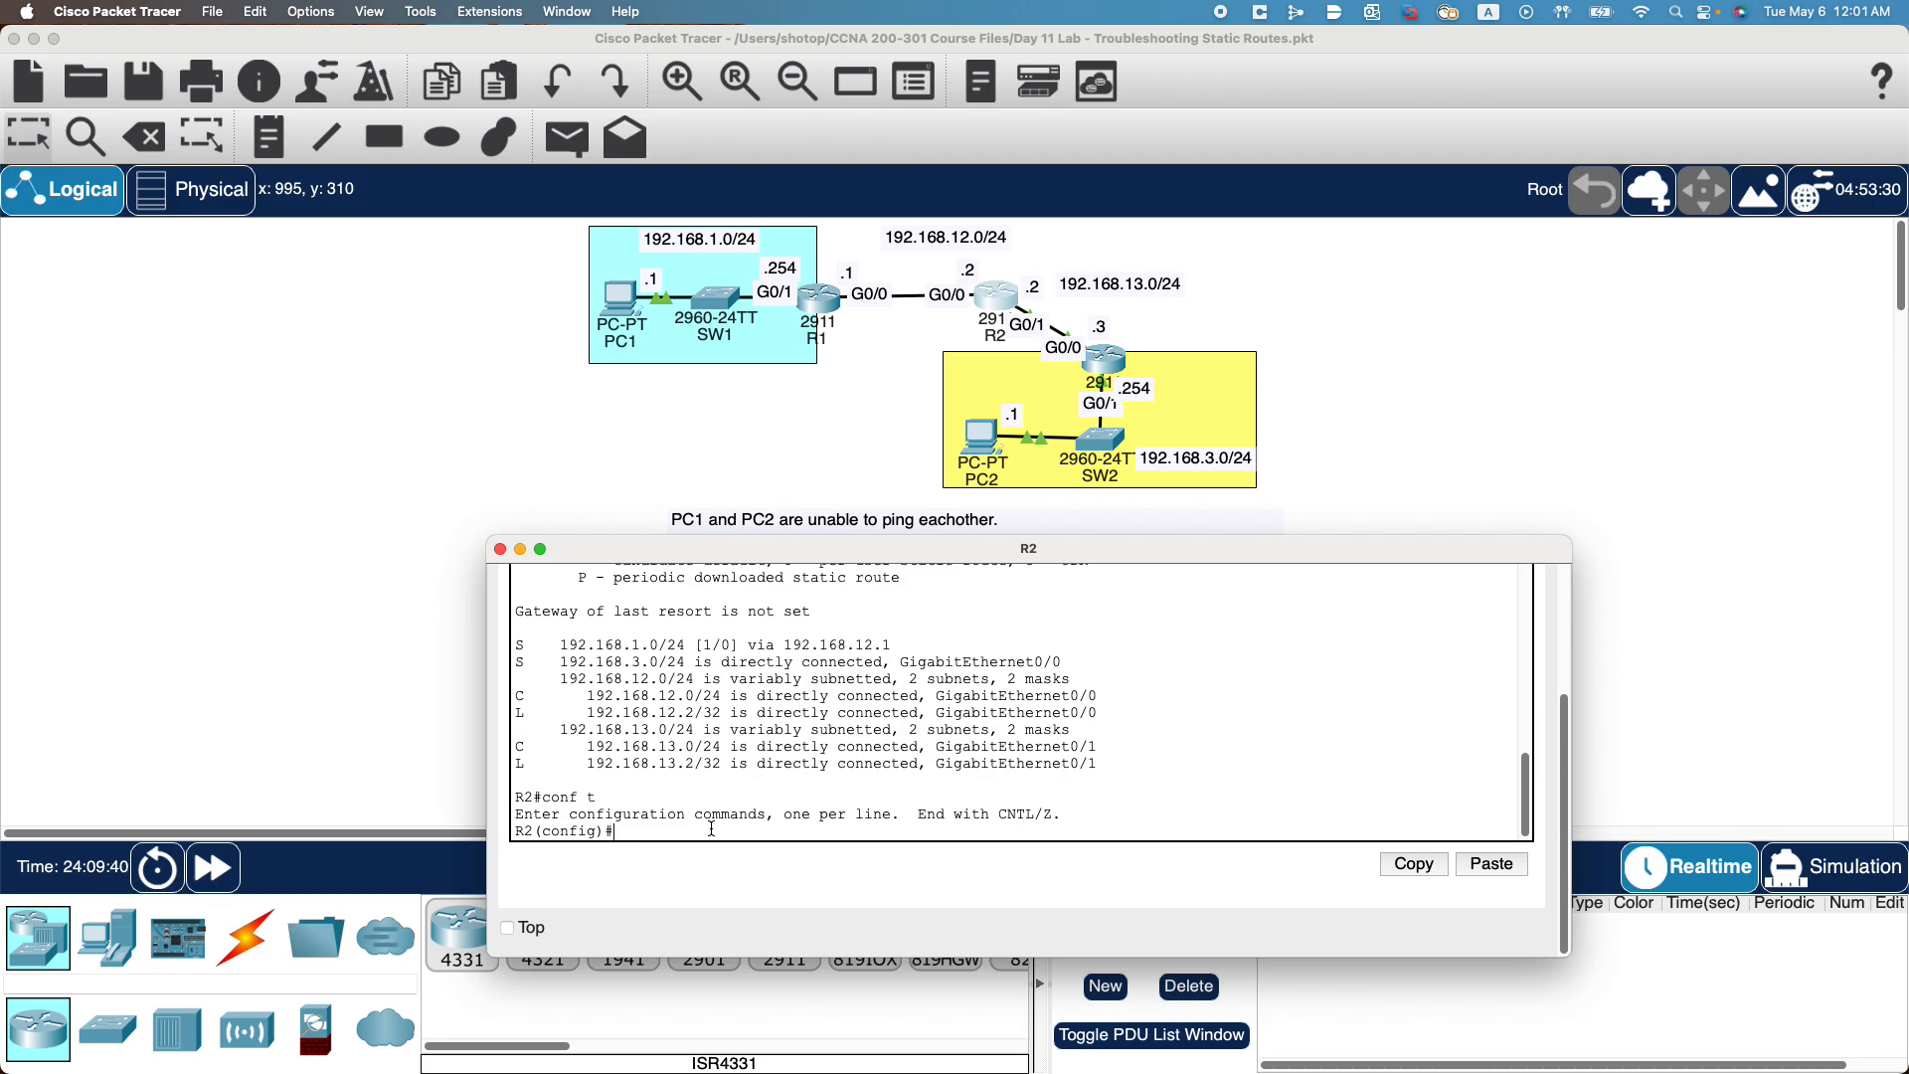
pyautogui.write('ip route ?')
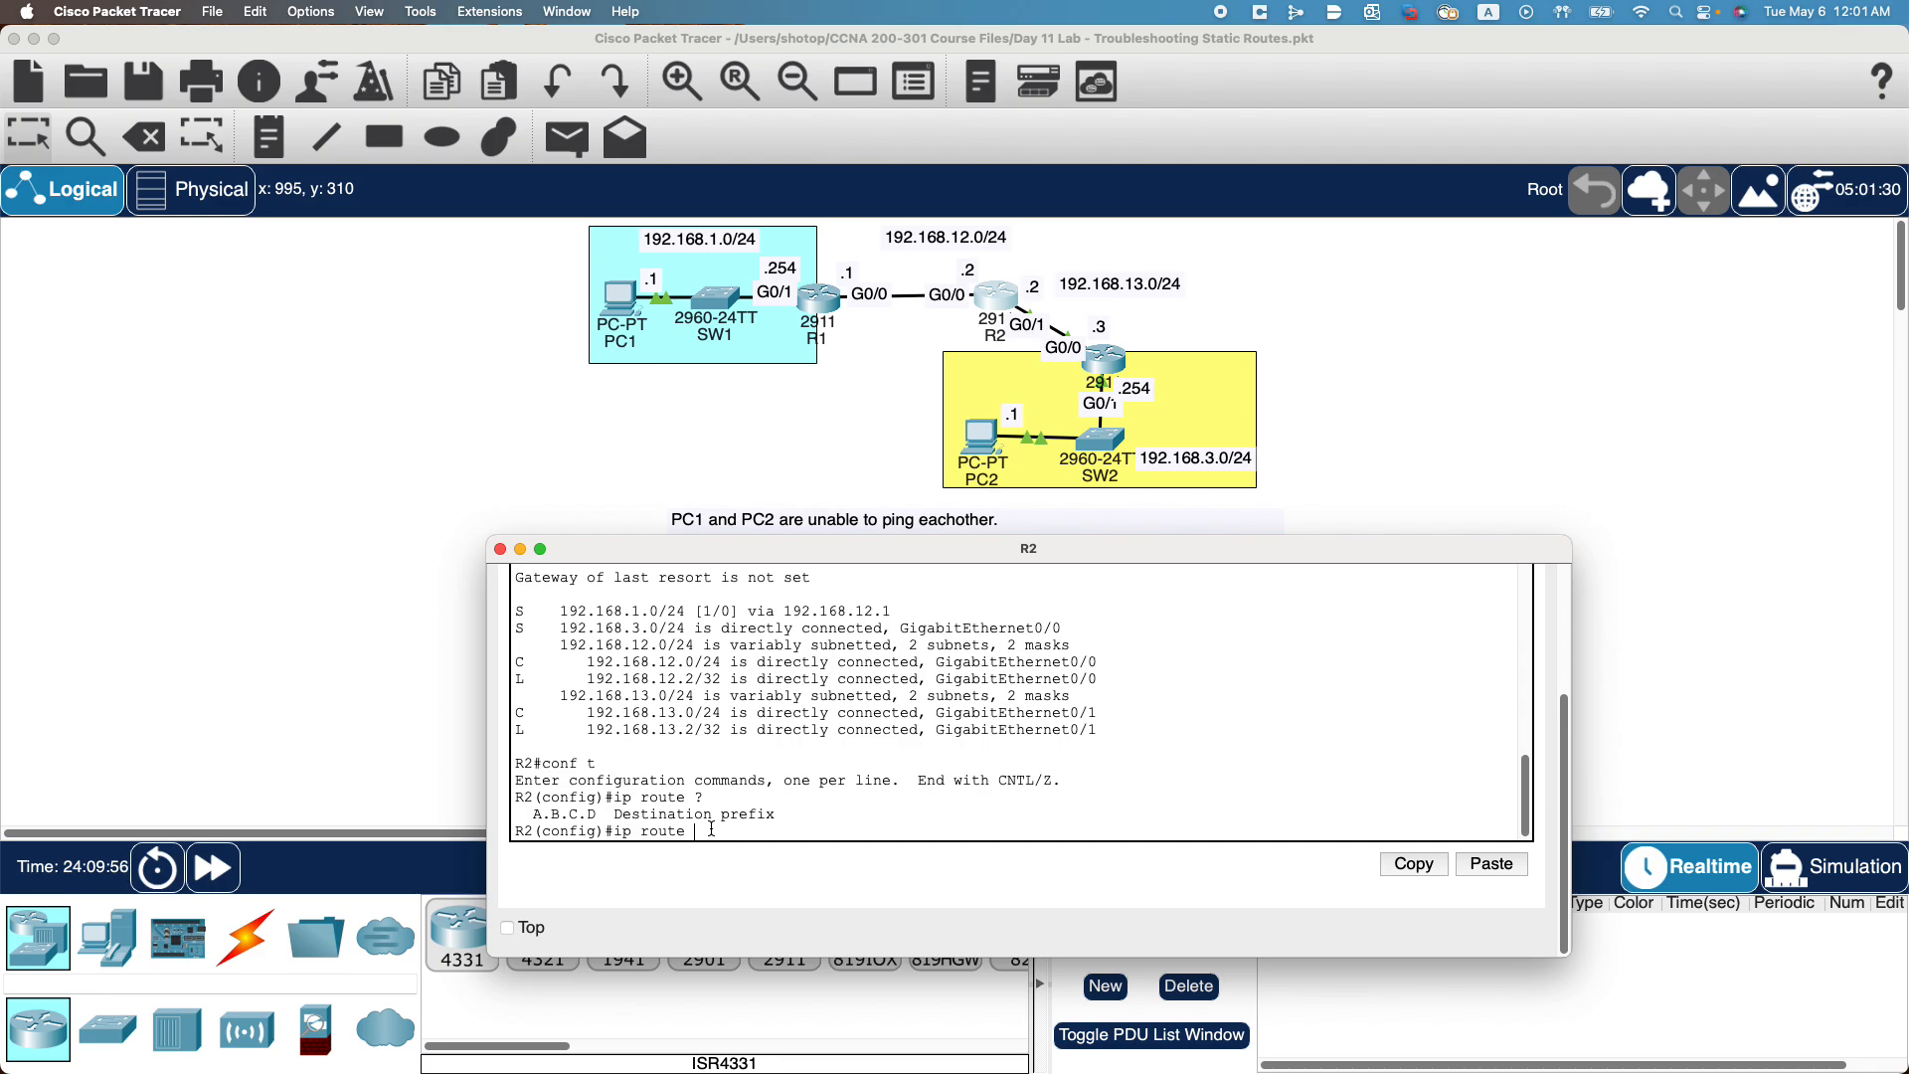
pyautogui.write('2.168.3.0 255.255.255.')
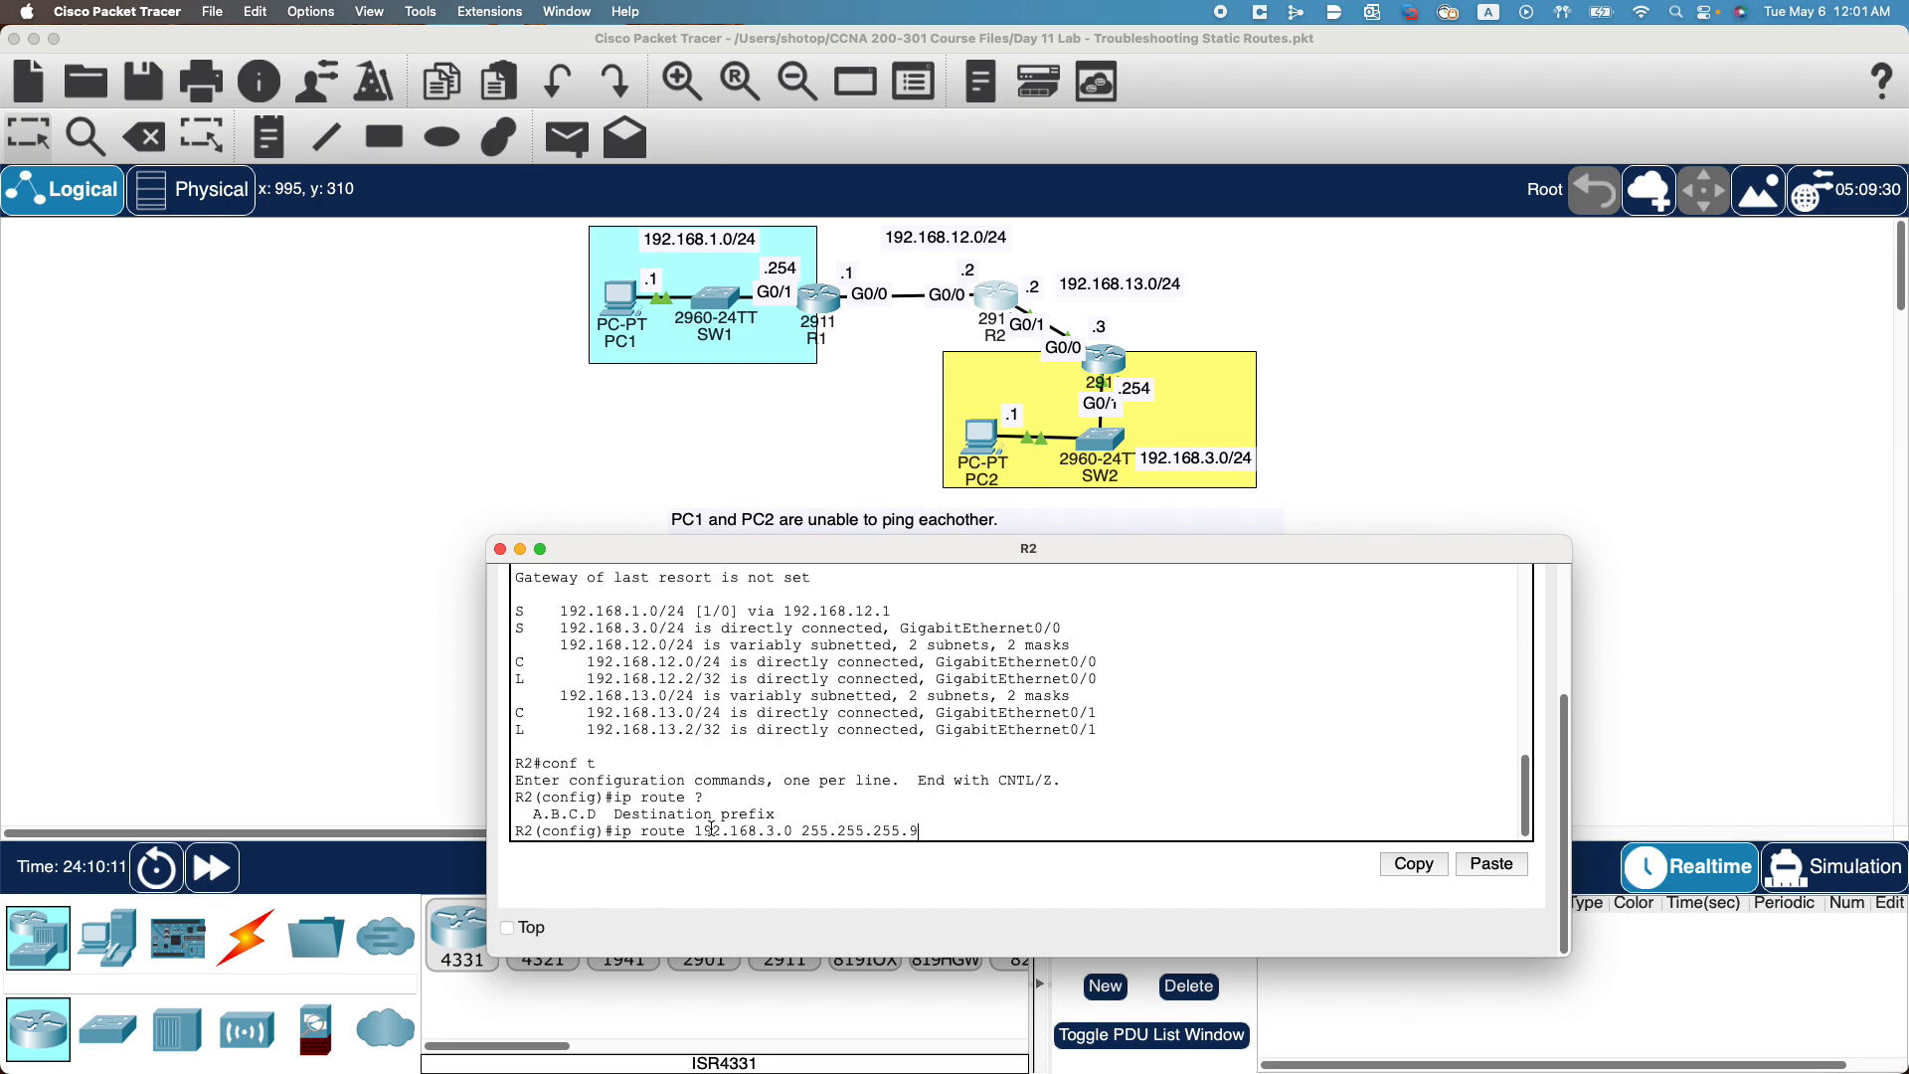
pyautogui.write('0')
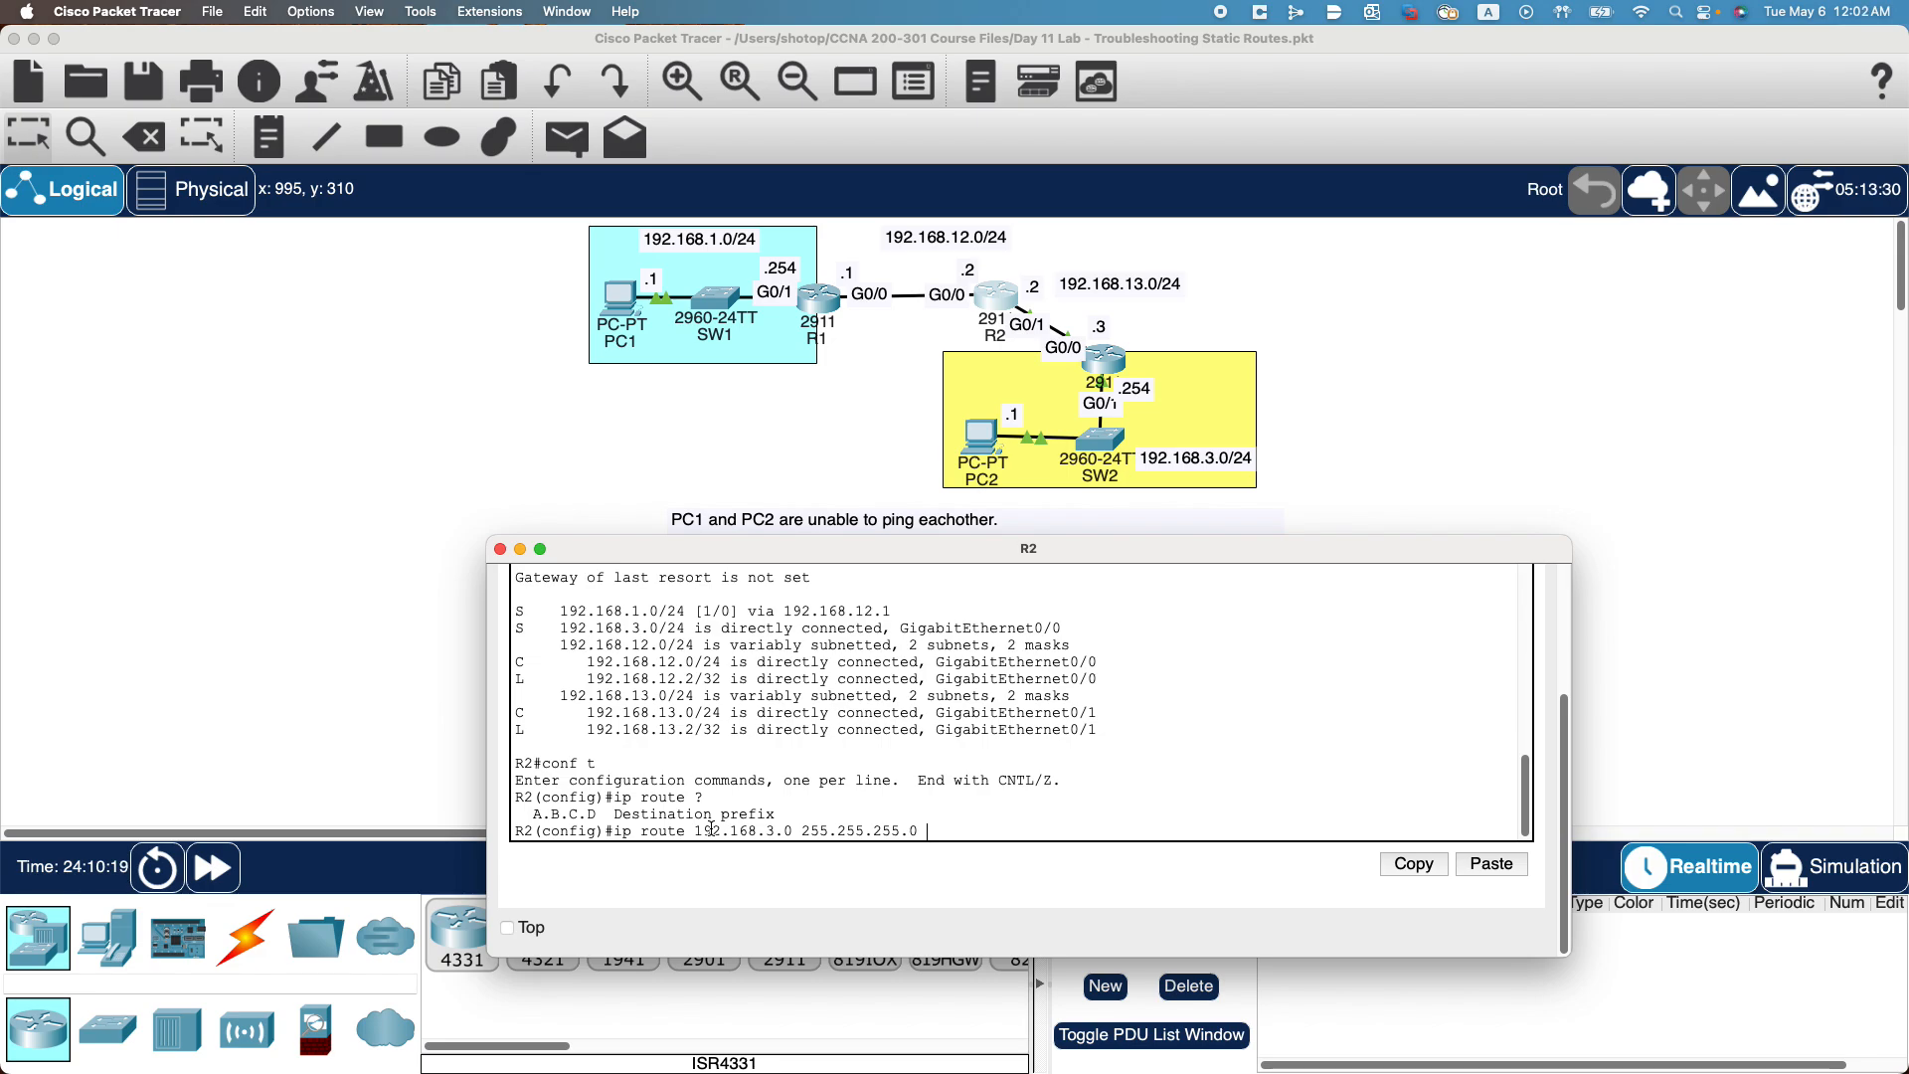
pyautogui.write('192.')
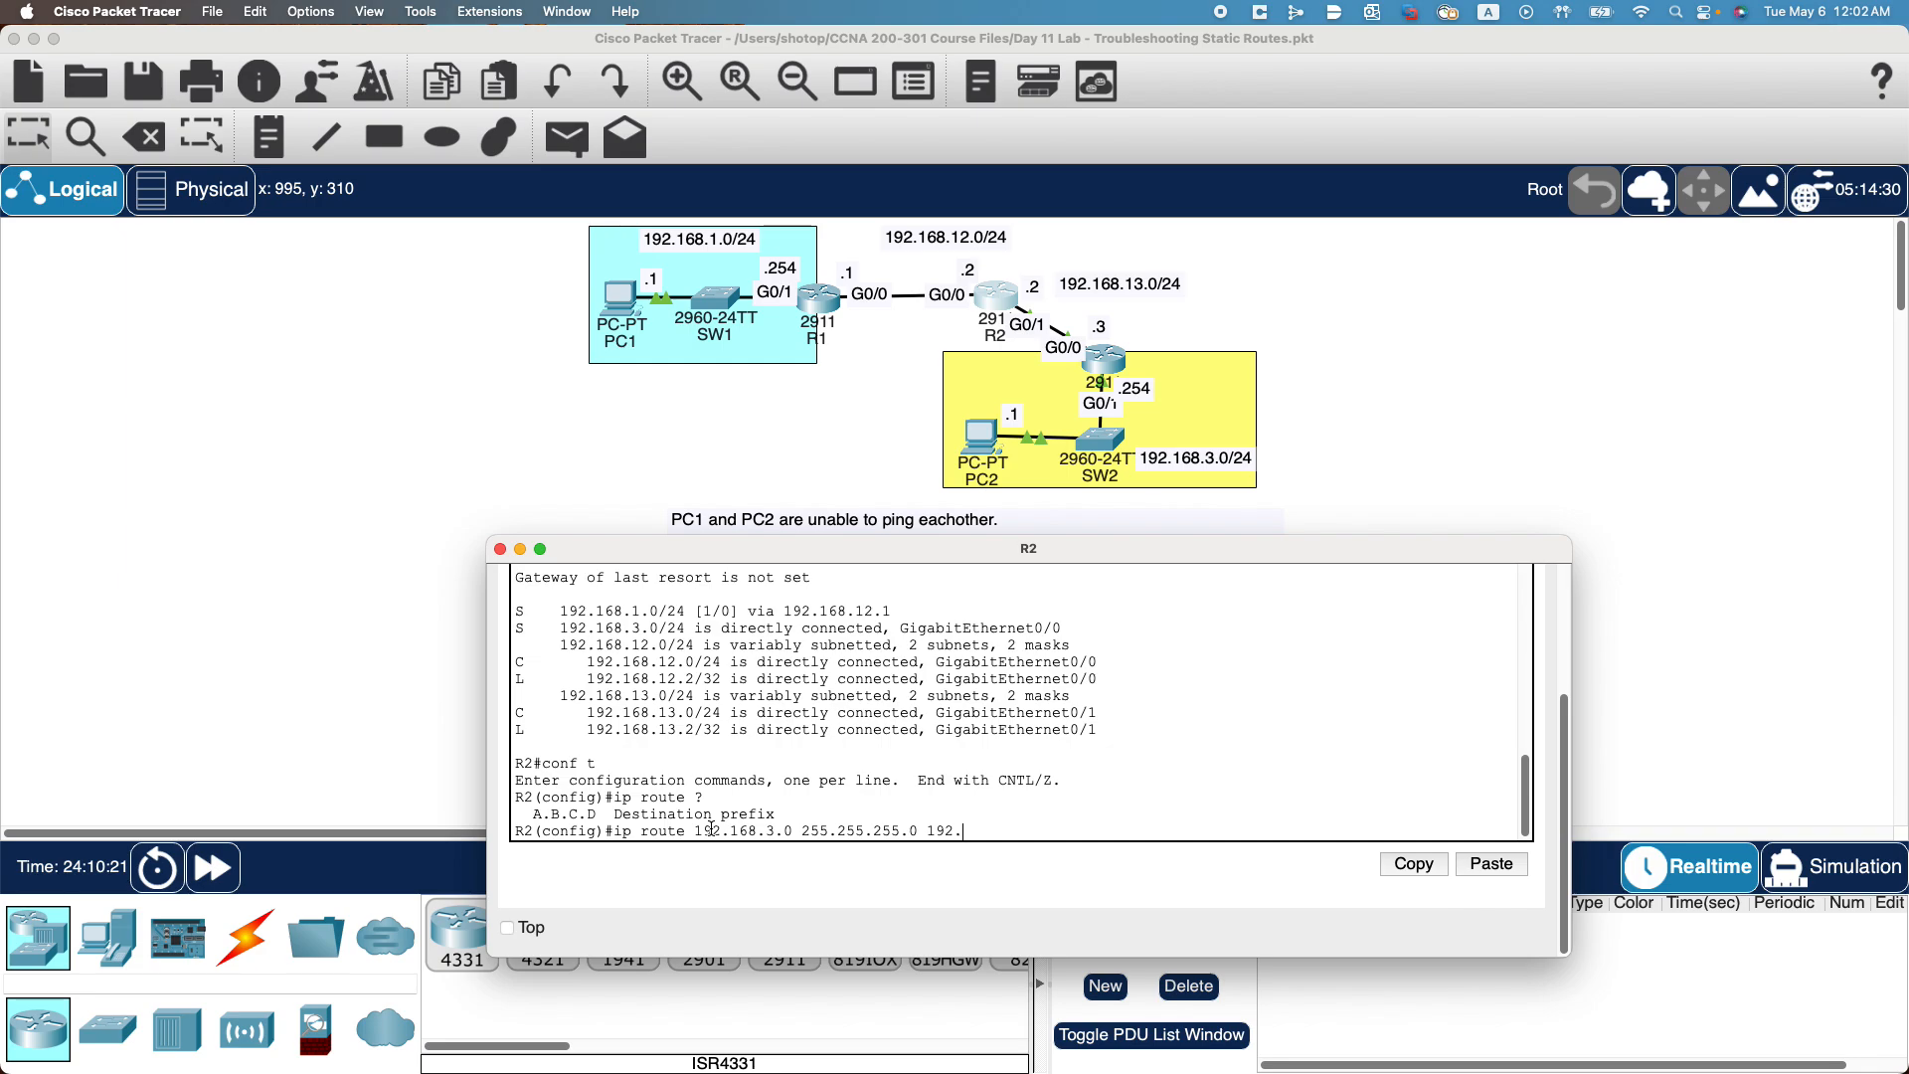
pyautogui.write('168.1')
pyautogui.press('Return')
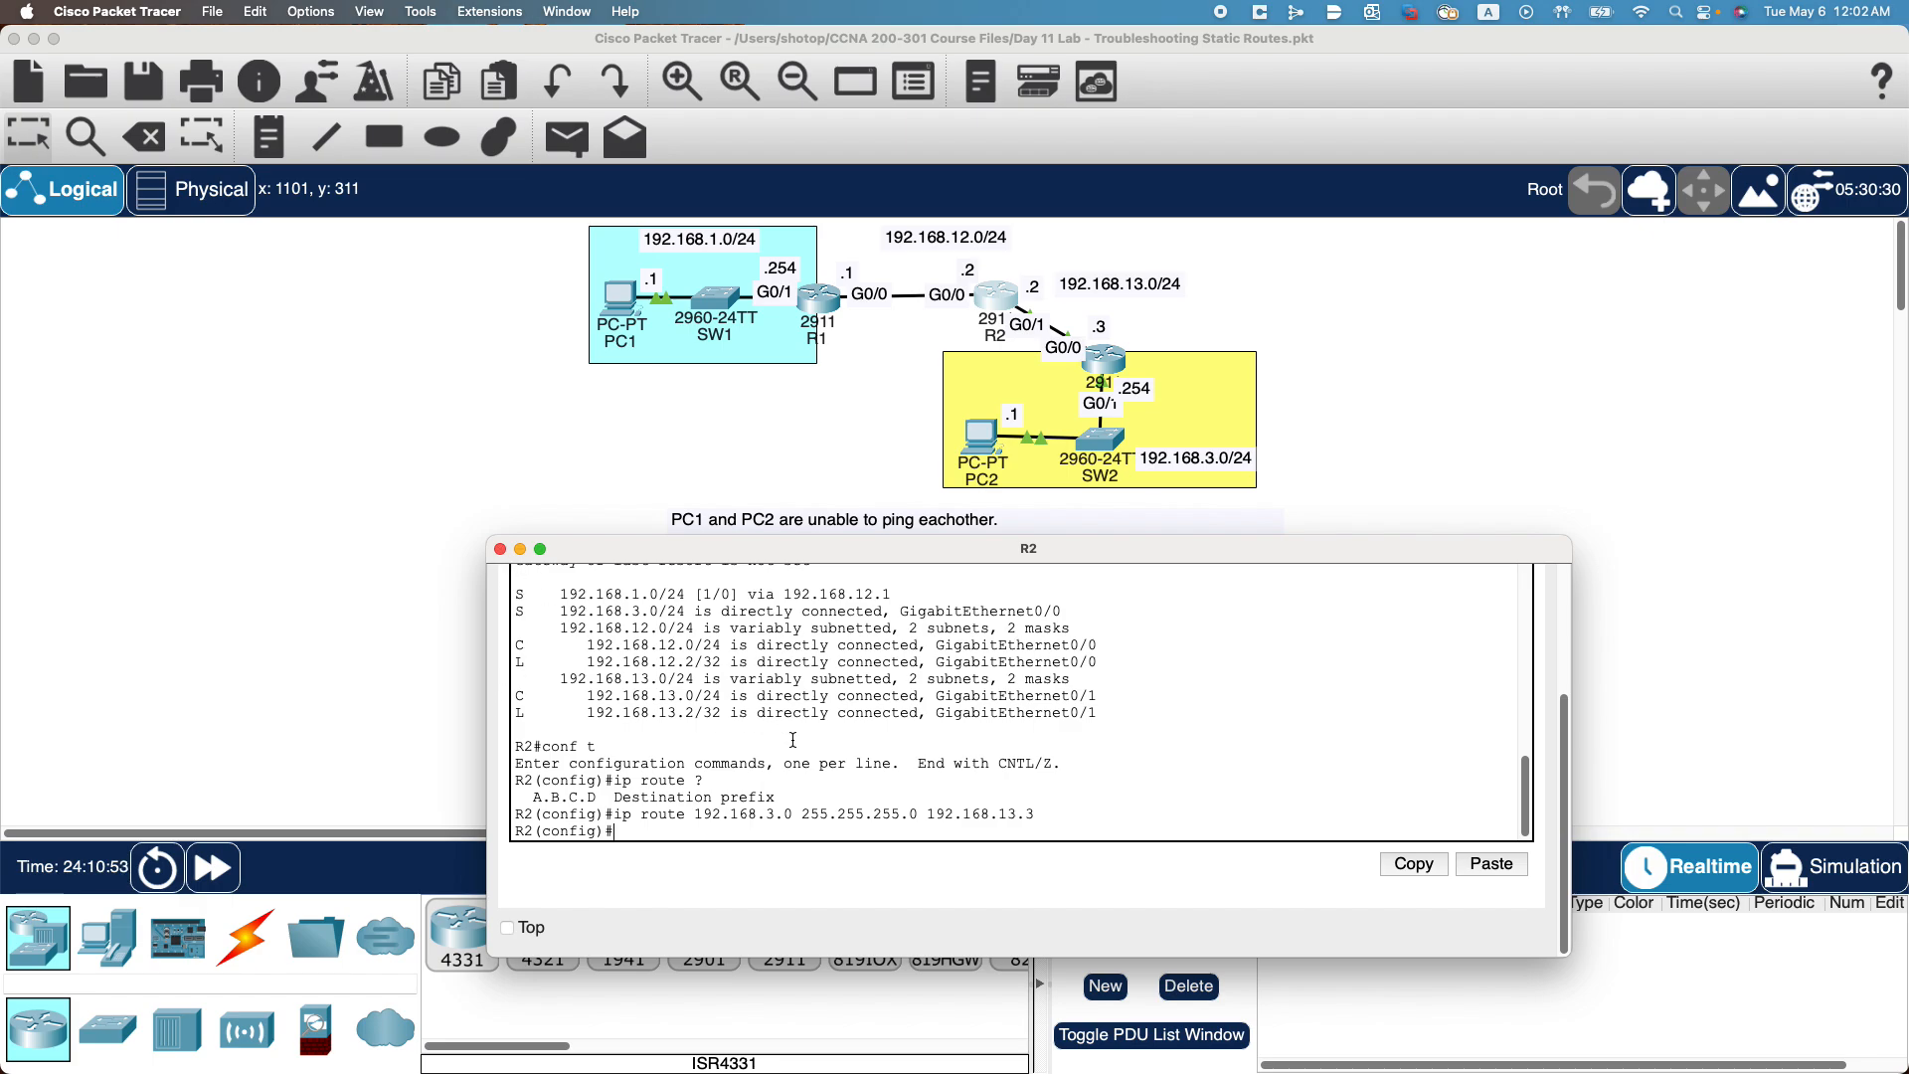
# Recheck R2's routing table from privileged EXEC mode with show ip route, and close the R2 window.
pyautogui.write('xit')
pyautogui.press('Return')
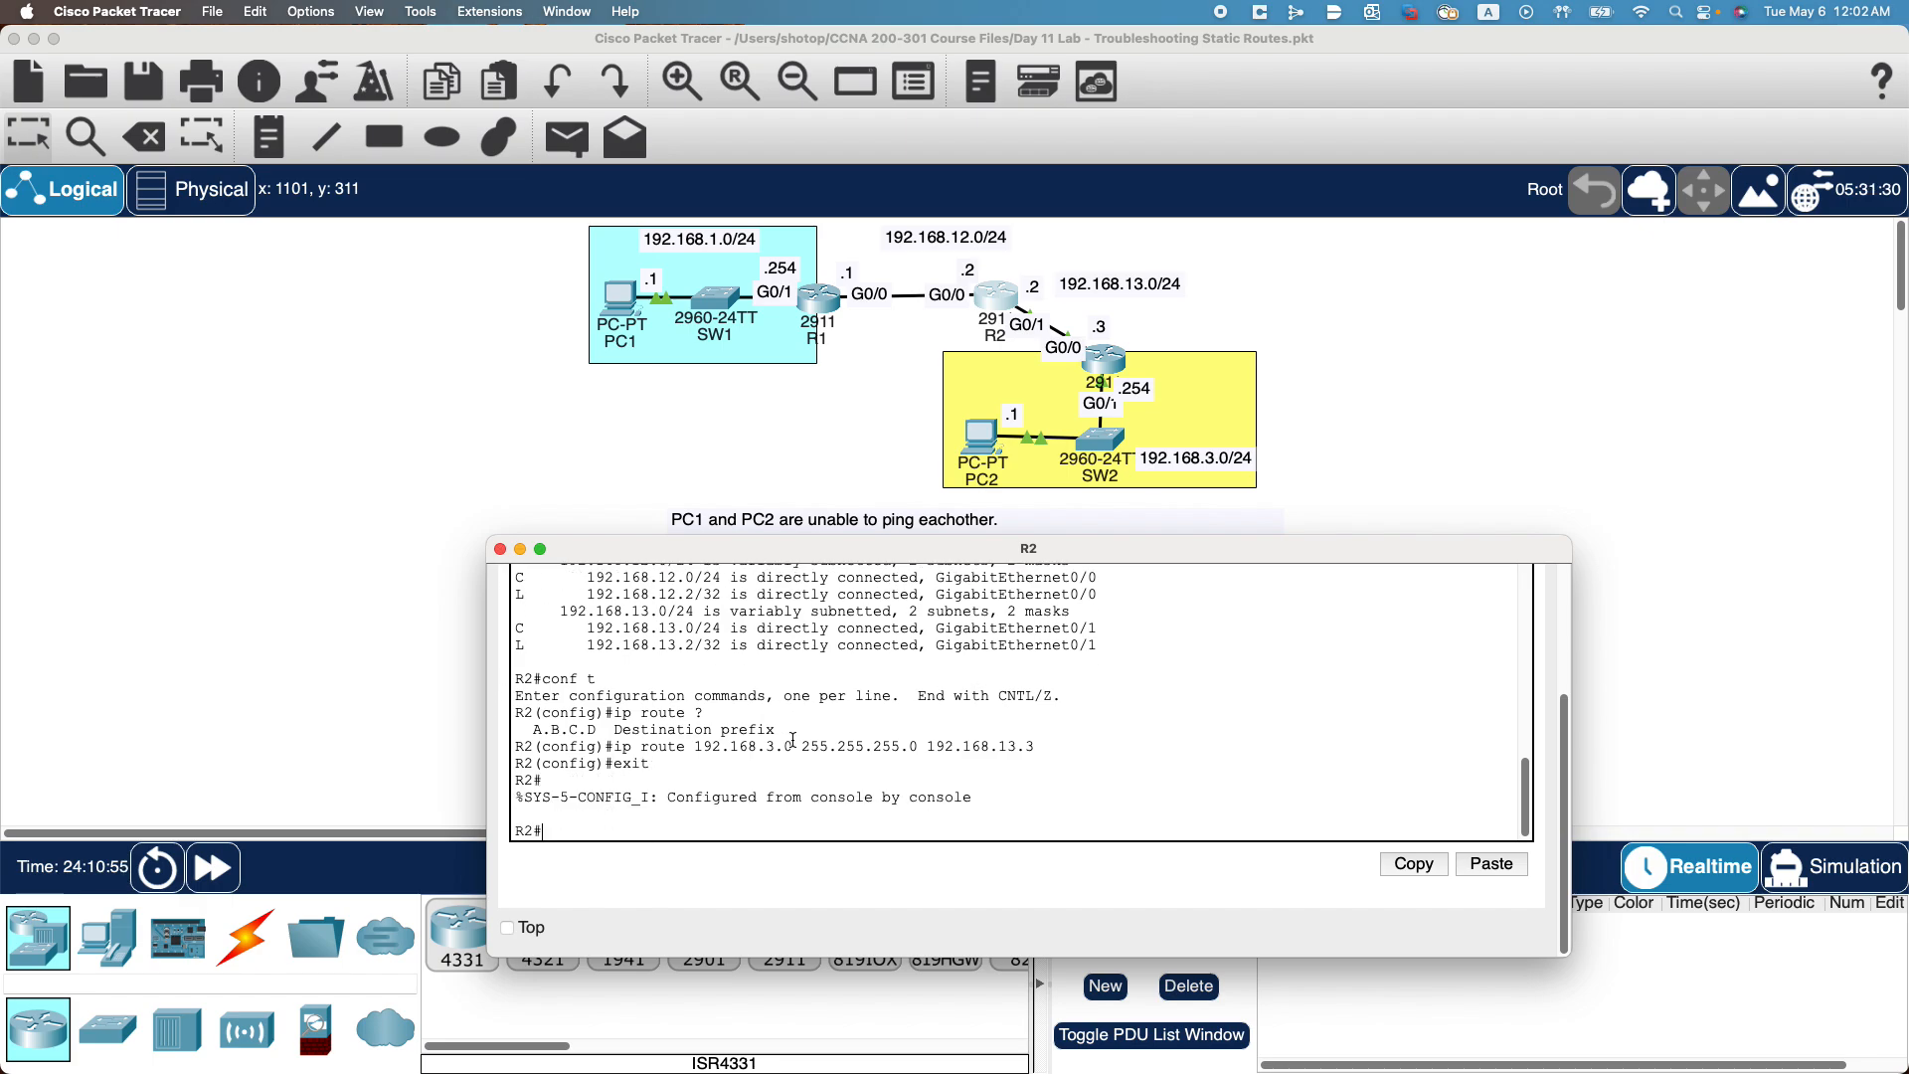
pyautogui.write('show ip route')
pyautogui.press('Return')
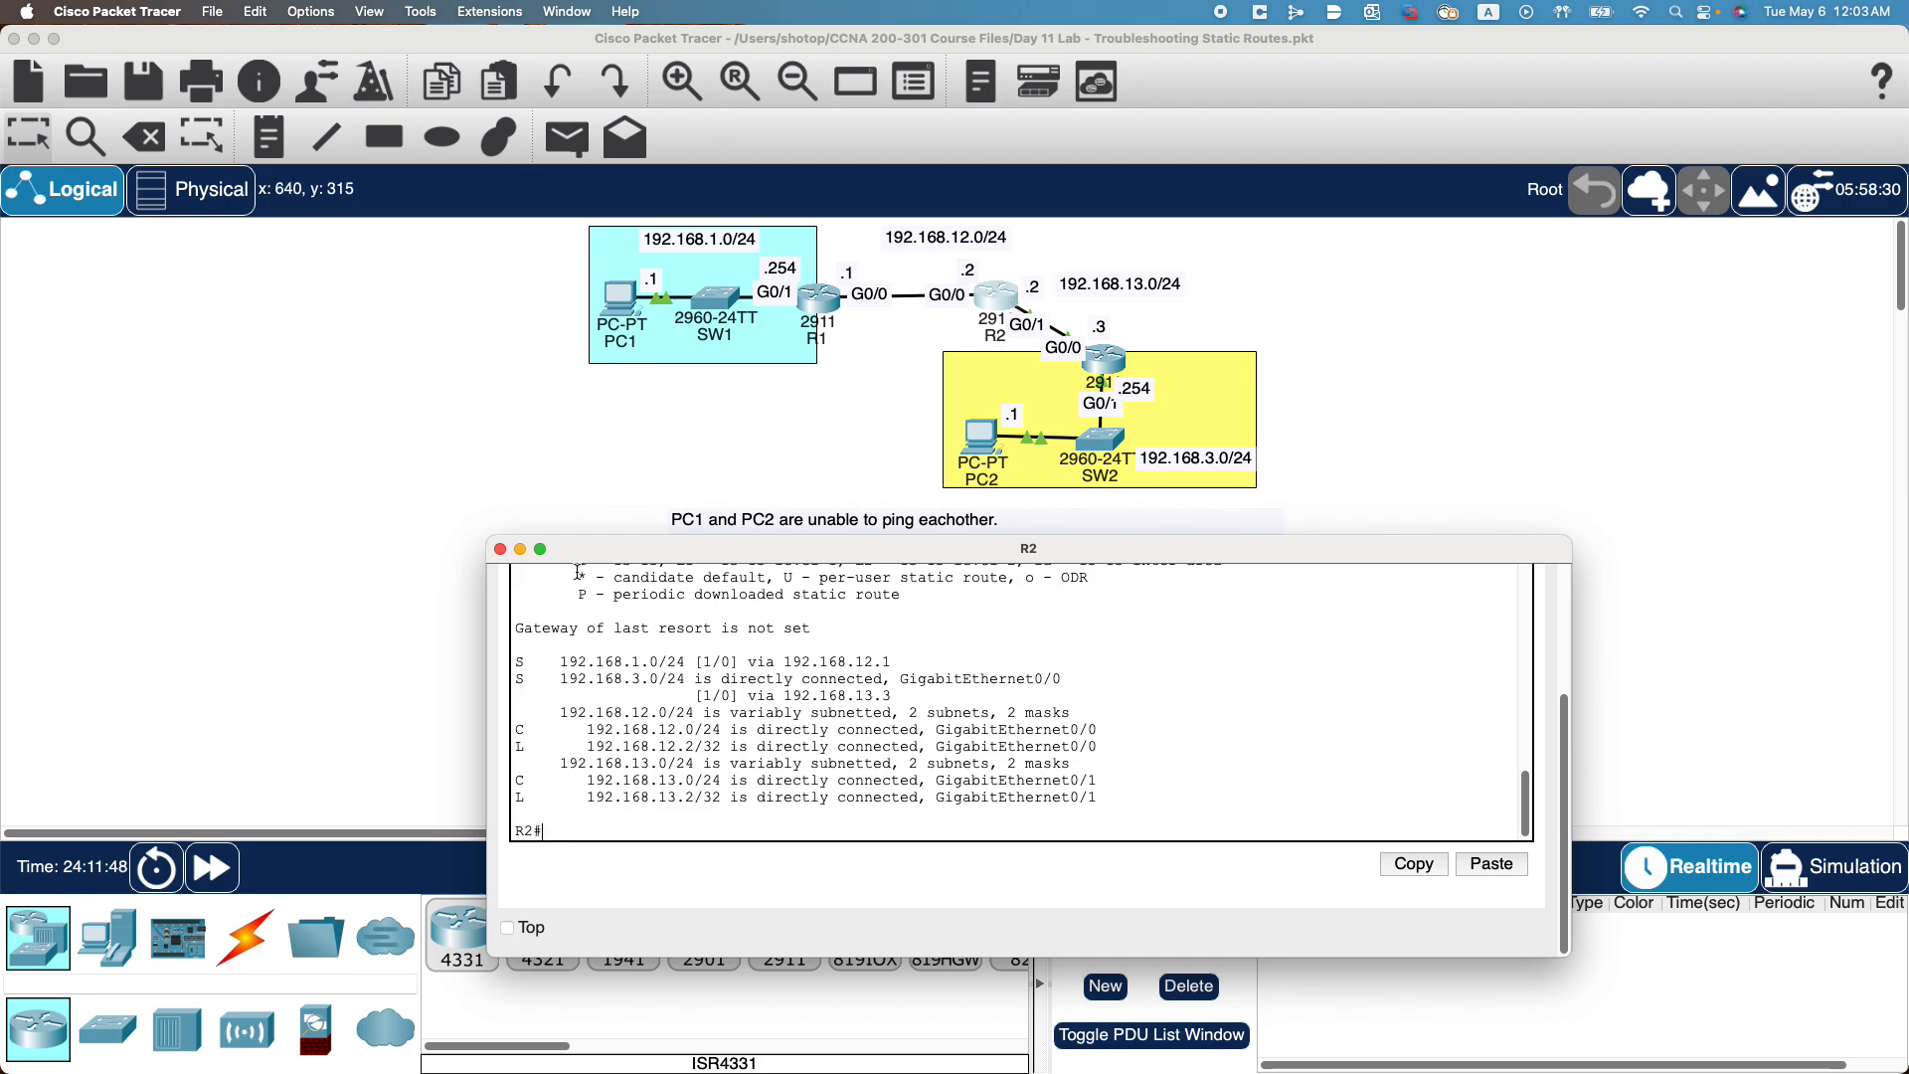
pyautogui.click(500, 549)
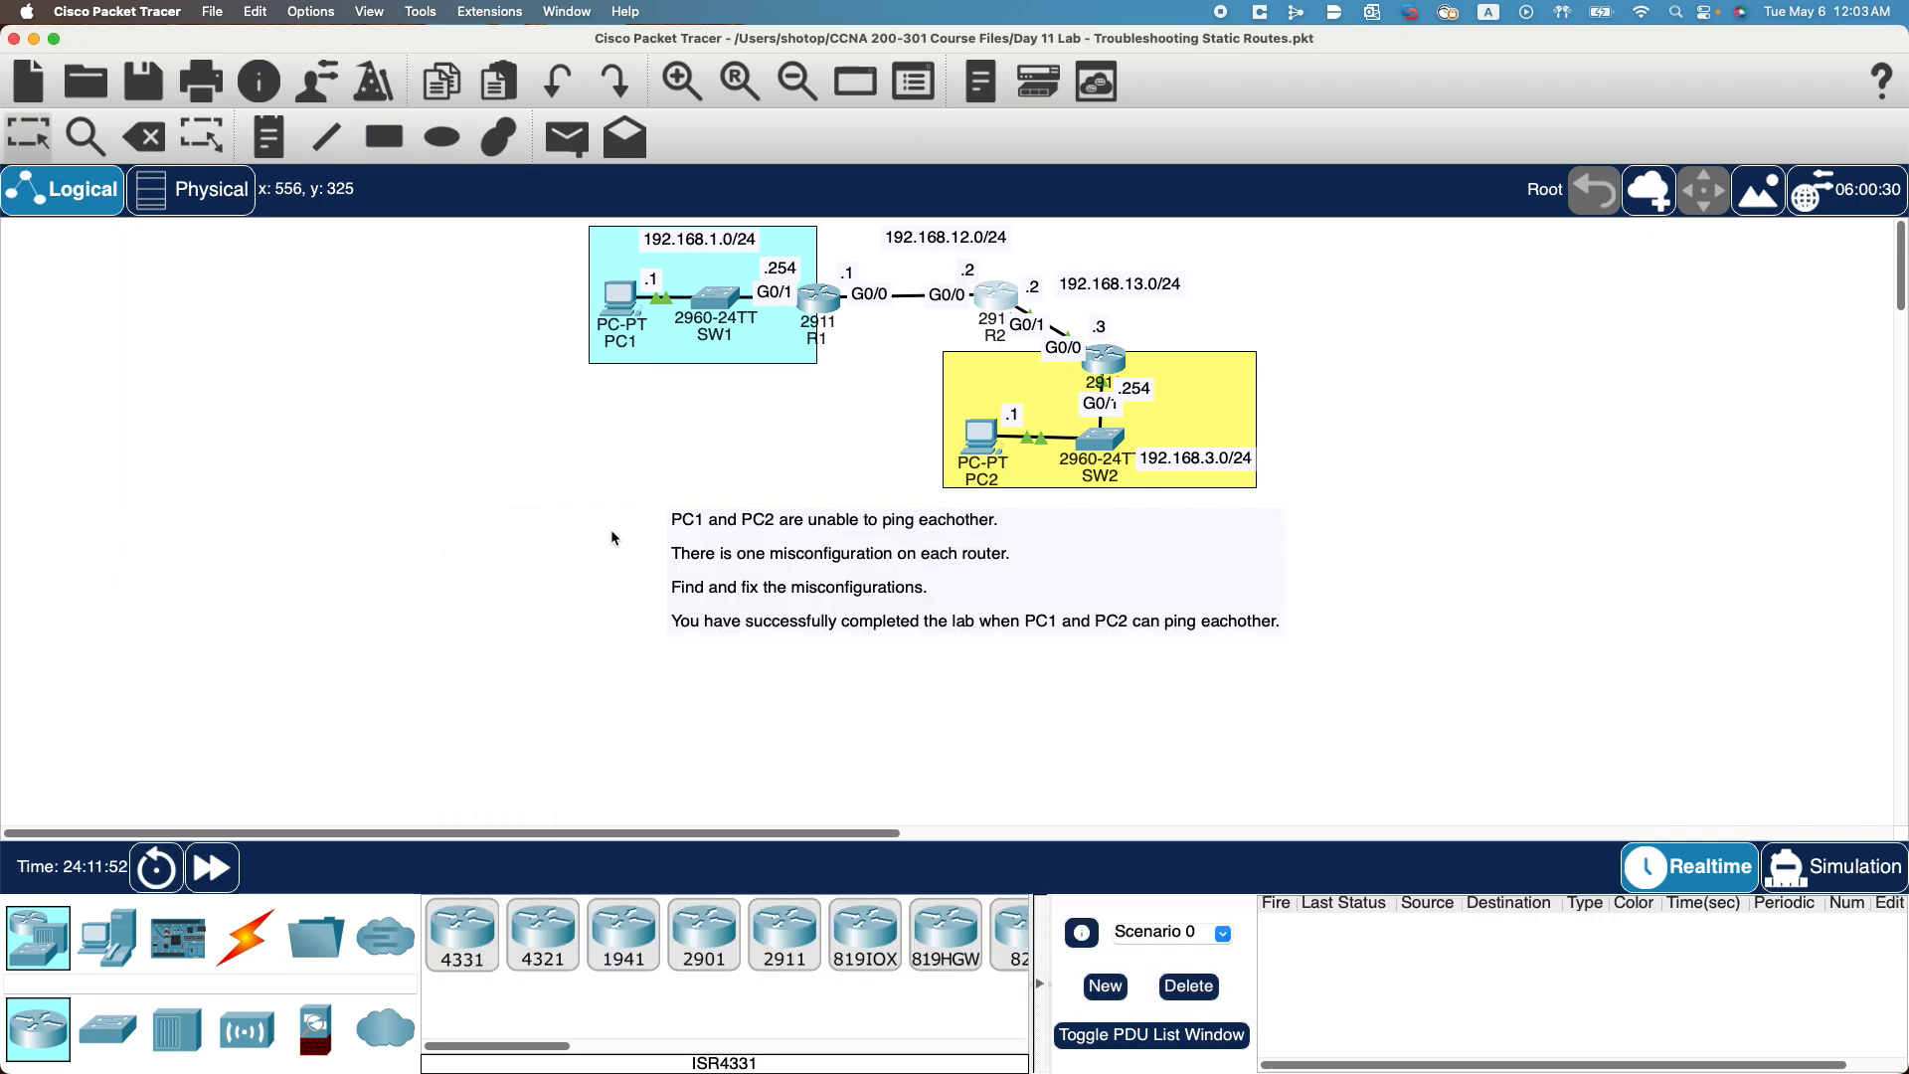
# Open router R3's command line and enter privileged EXEC mode.
pyautogui.click(1101, 366)
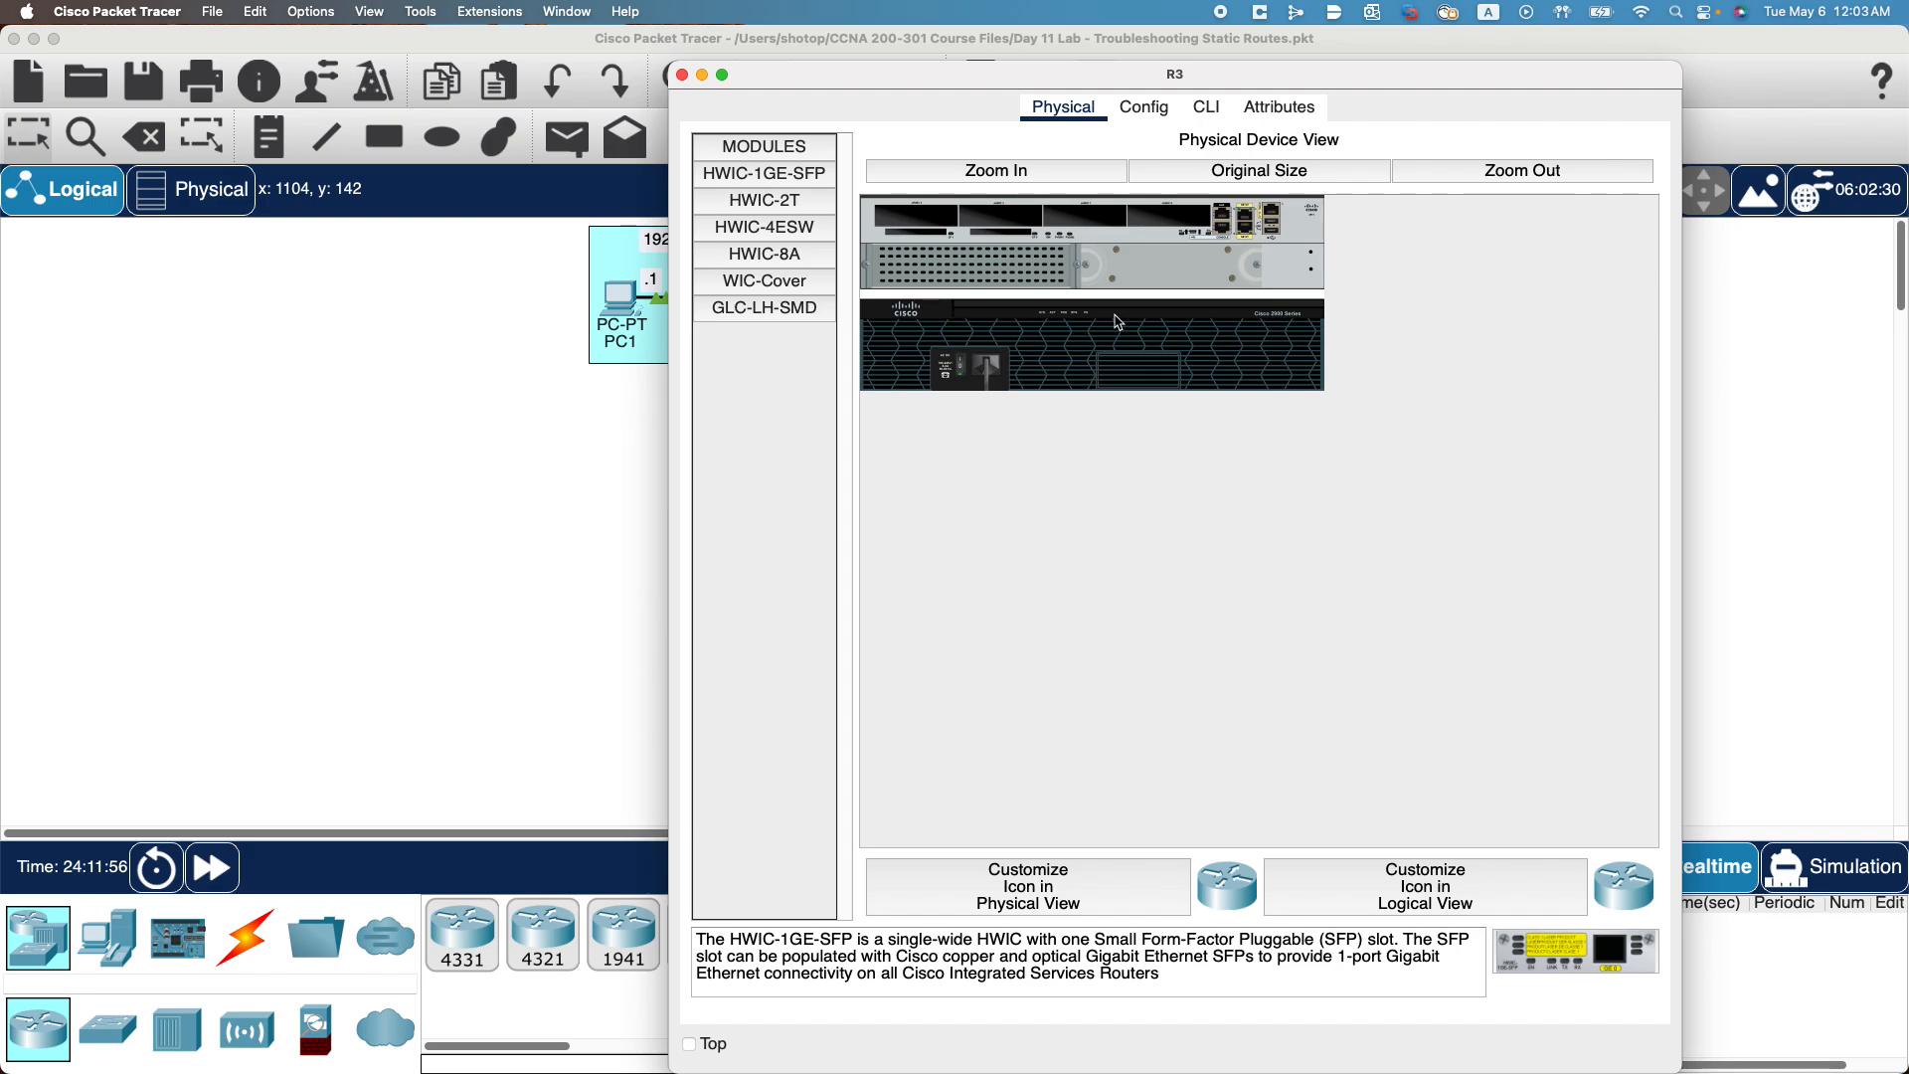
pyautogui.click(1209, 107)
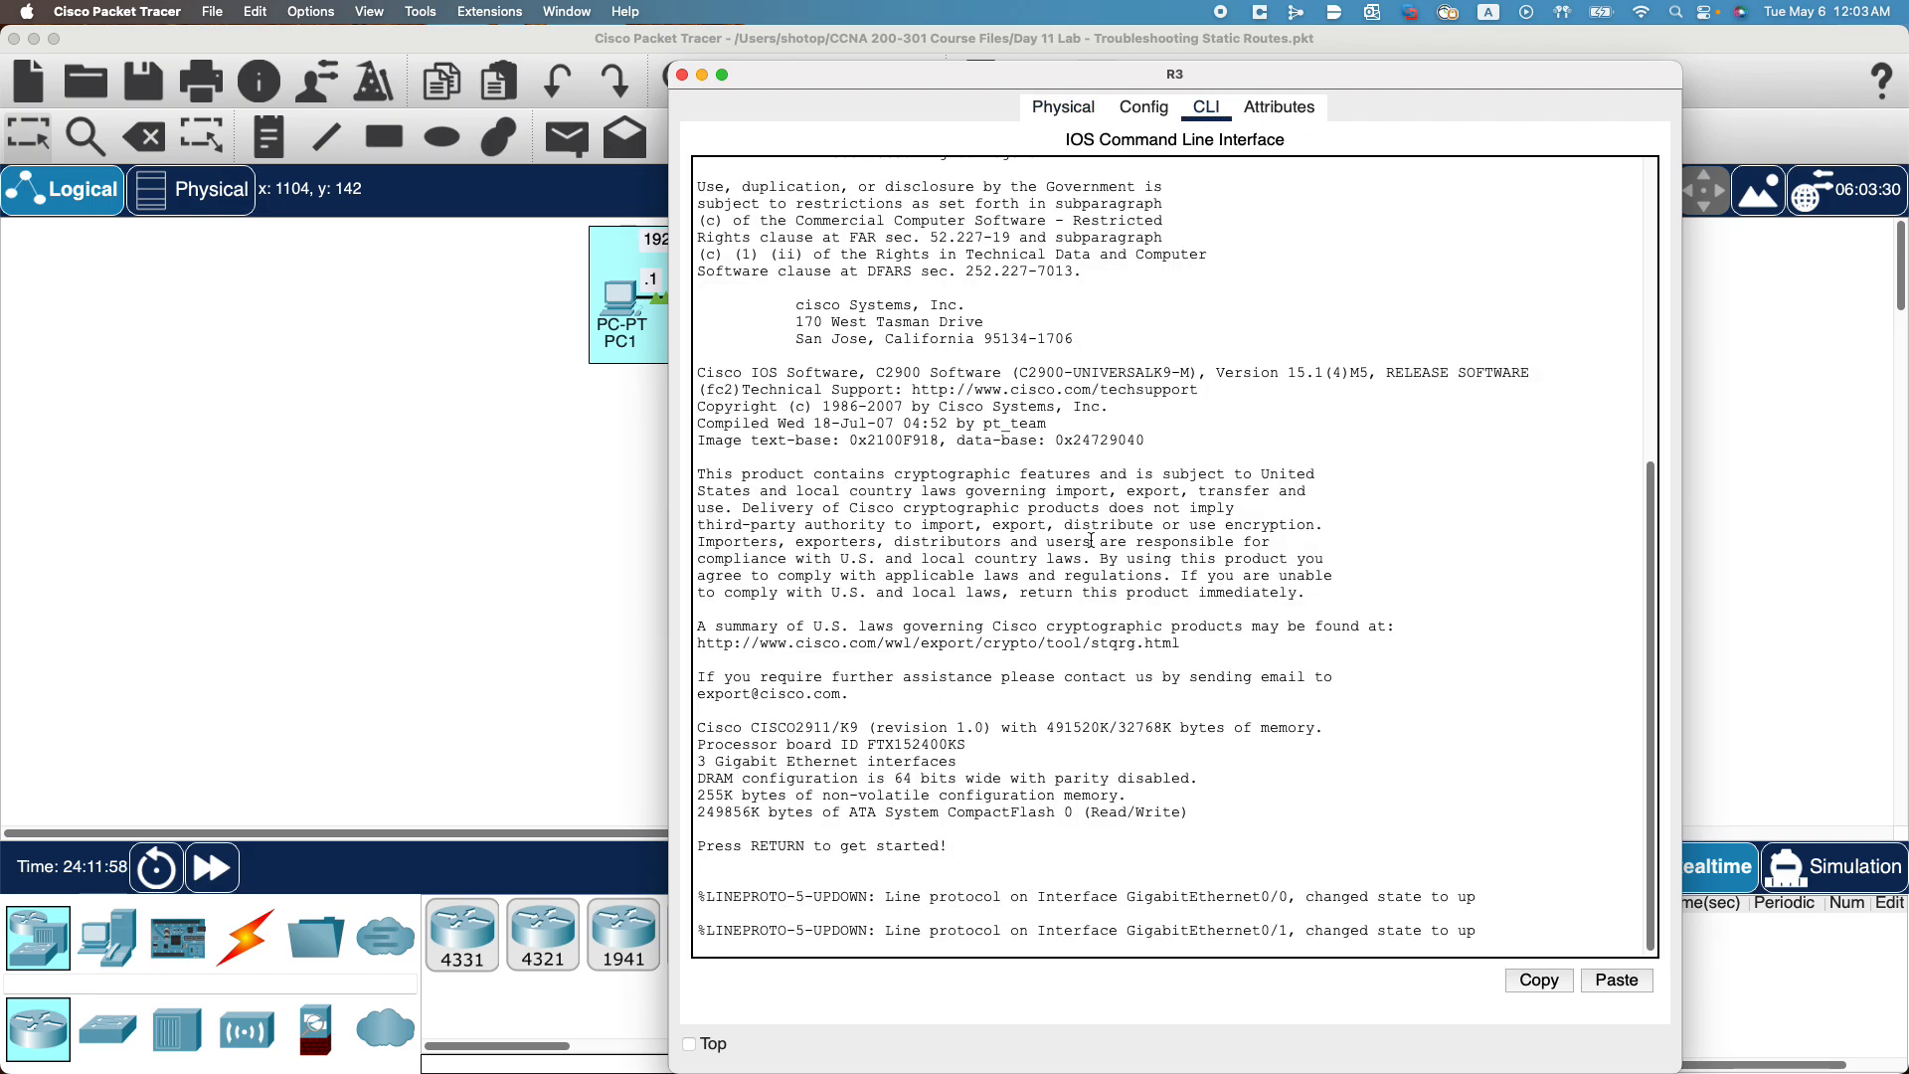
pyautogui.press('Return')
pyautogui.write('en')
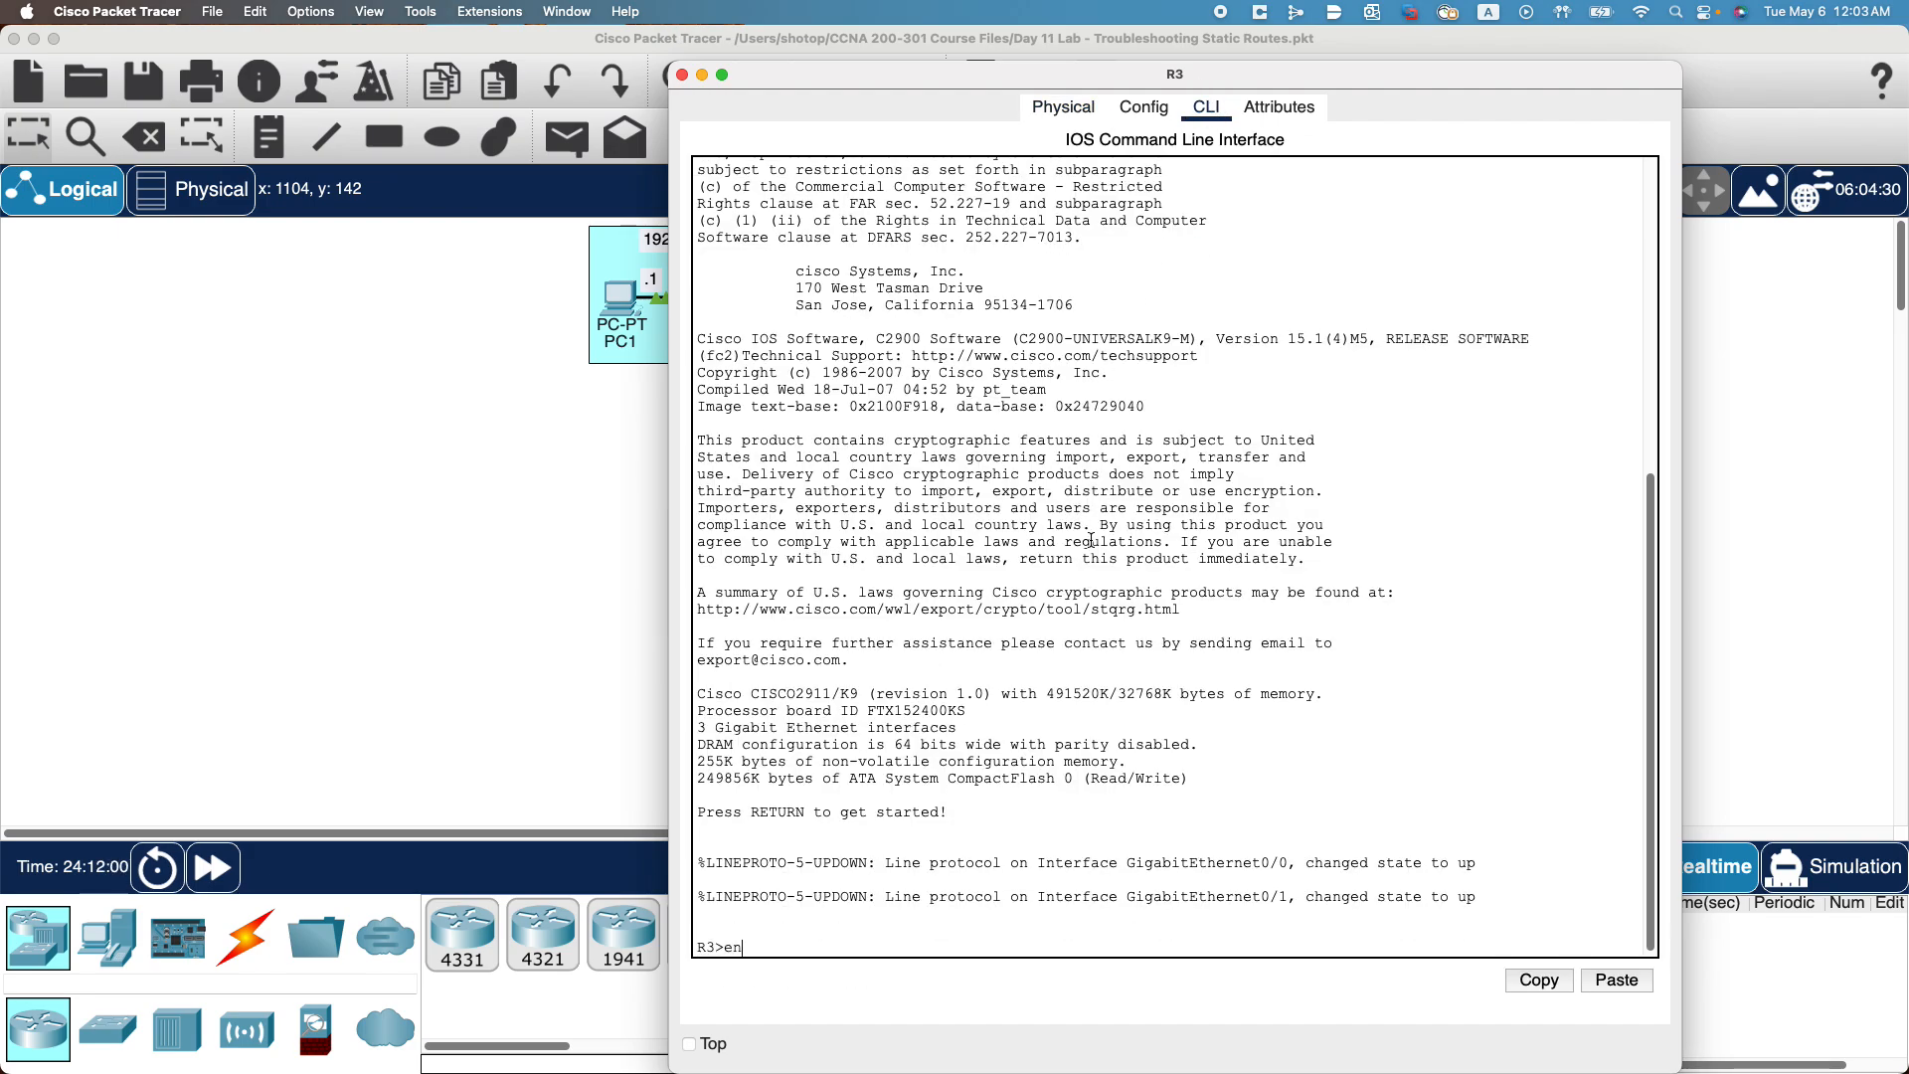
pyautogui.press('Return')
# Display R3's routing table with show ip route and place the shrunken R3 window below the topology with the route entries in view.
pyautogui.write('shi')
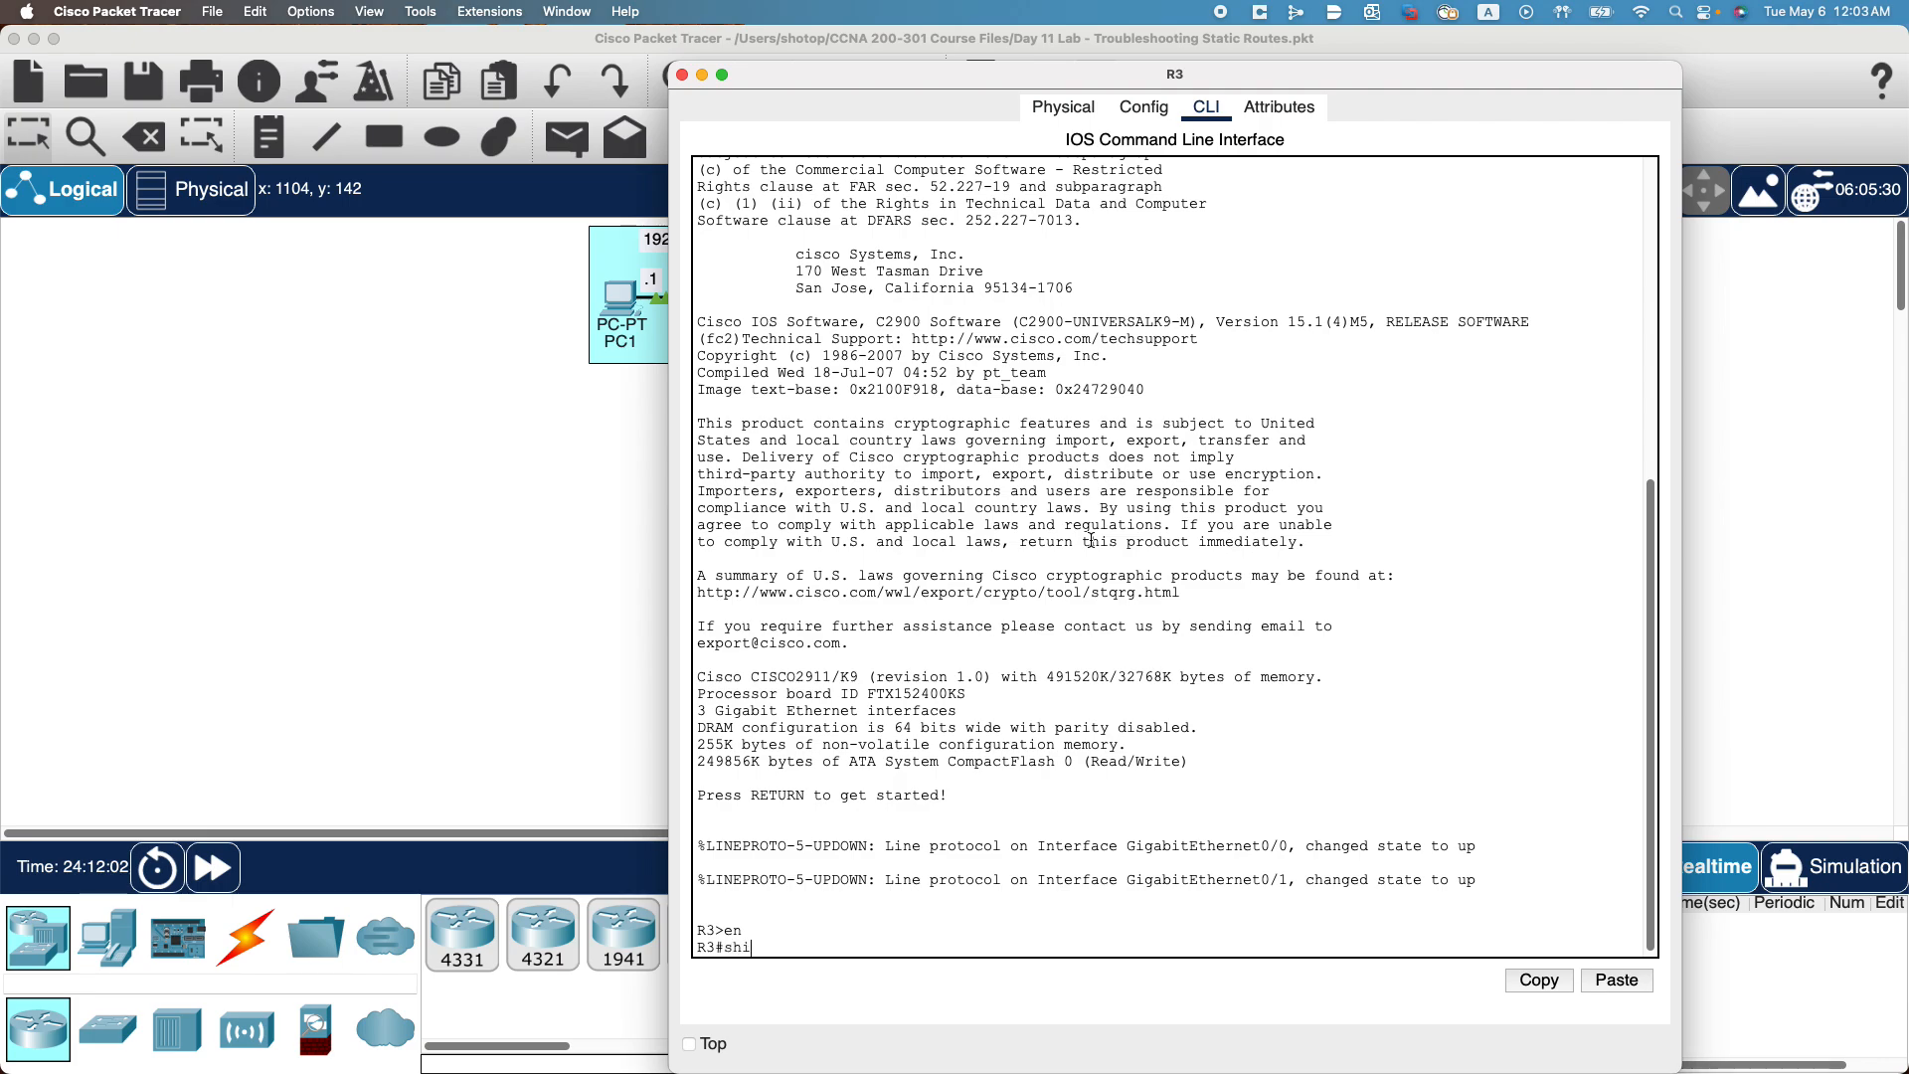
pyautogui.write('w up')
pyautogui.press('BackSpace')
pyautogui.press('BackSpace')
pyautogui.write('ip rout')
pyautogui.press('Return')
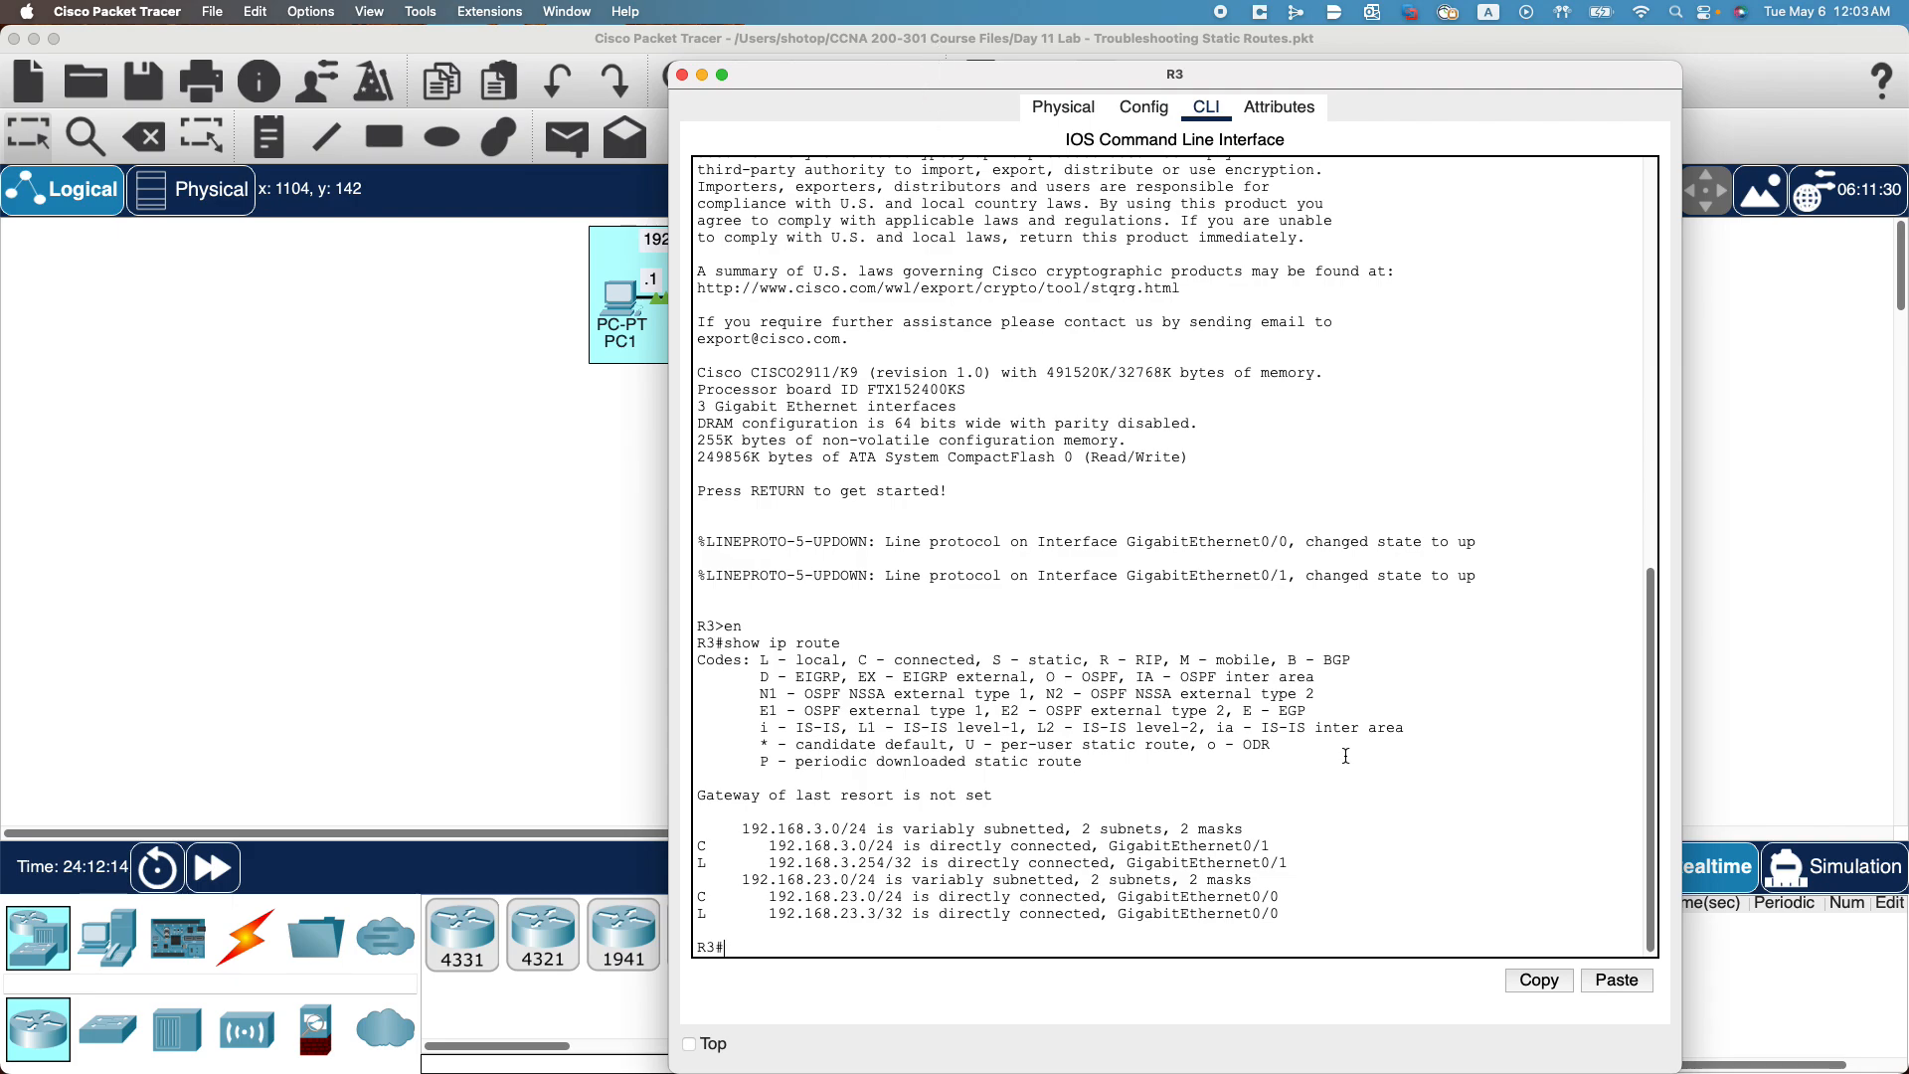
pyautogui.moveTo(1679, 1062); pyautogui.dragTo(1735, 468)
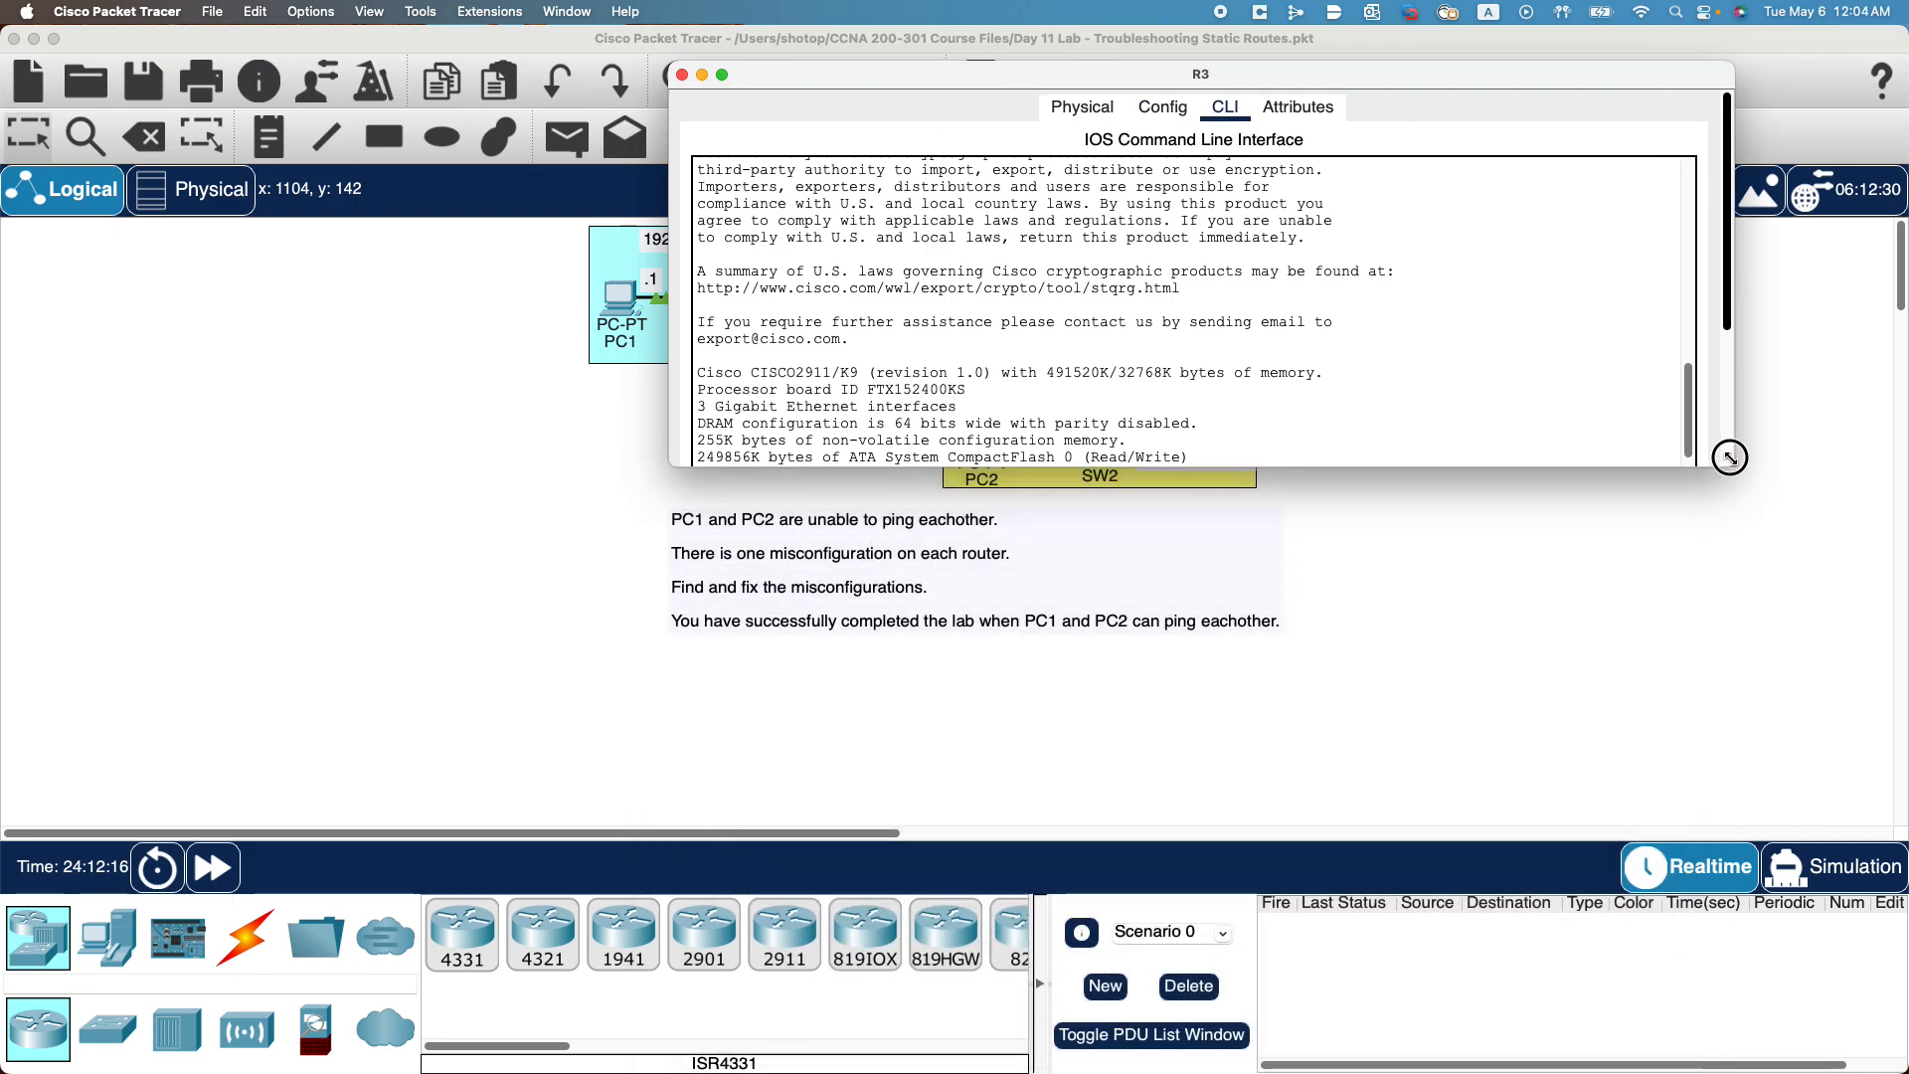
pyautogui.moveTo(1091, 80); pyautogui.dragTo(920, 515)
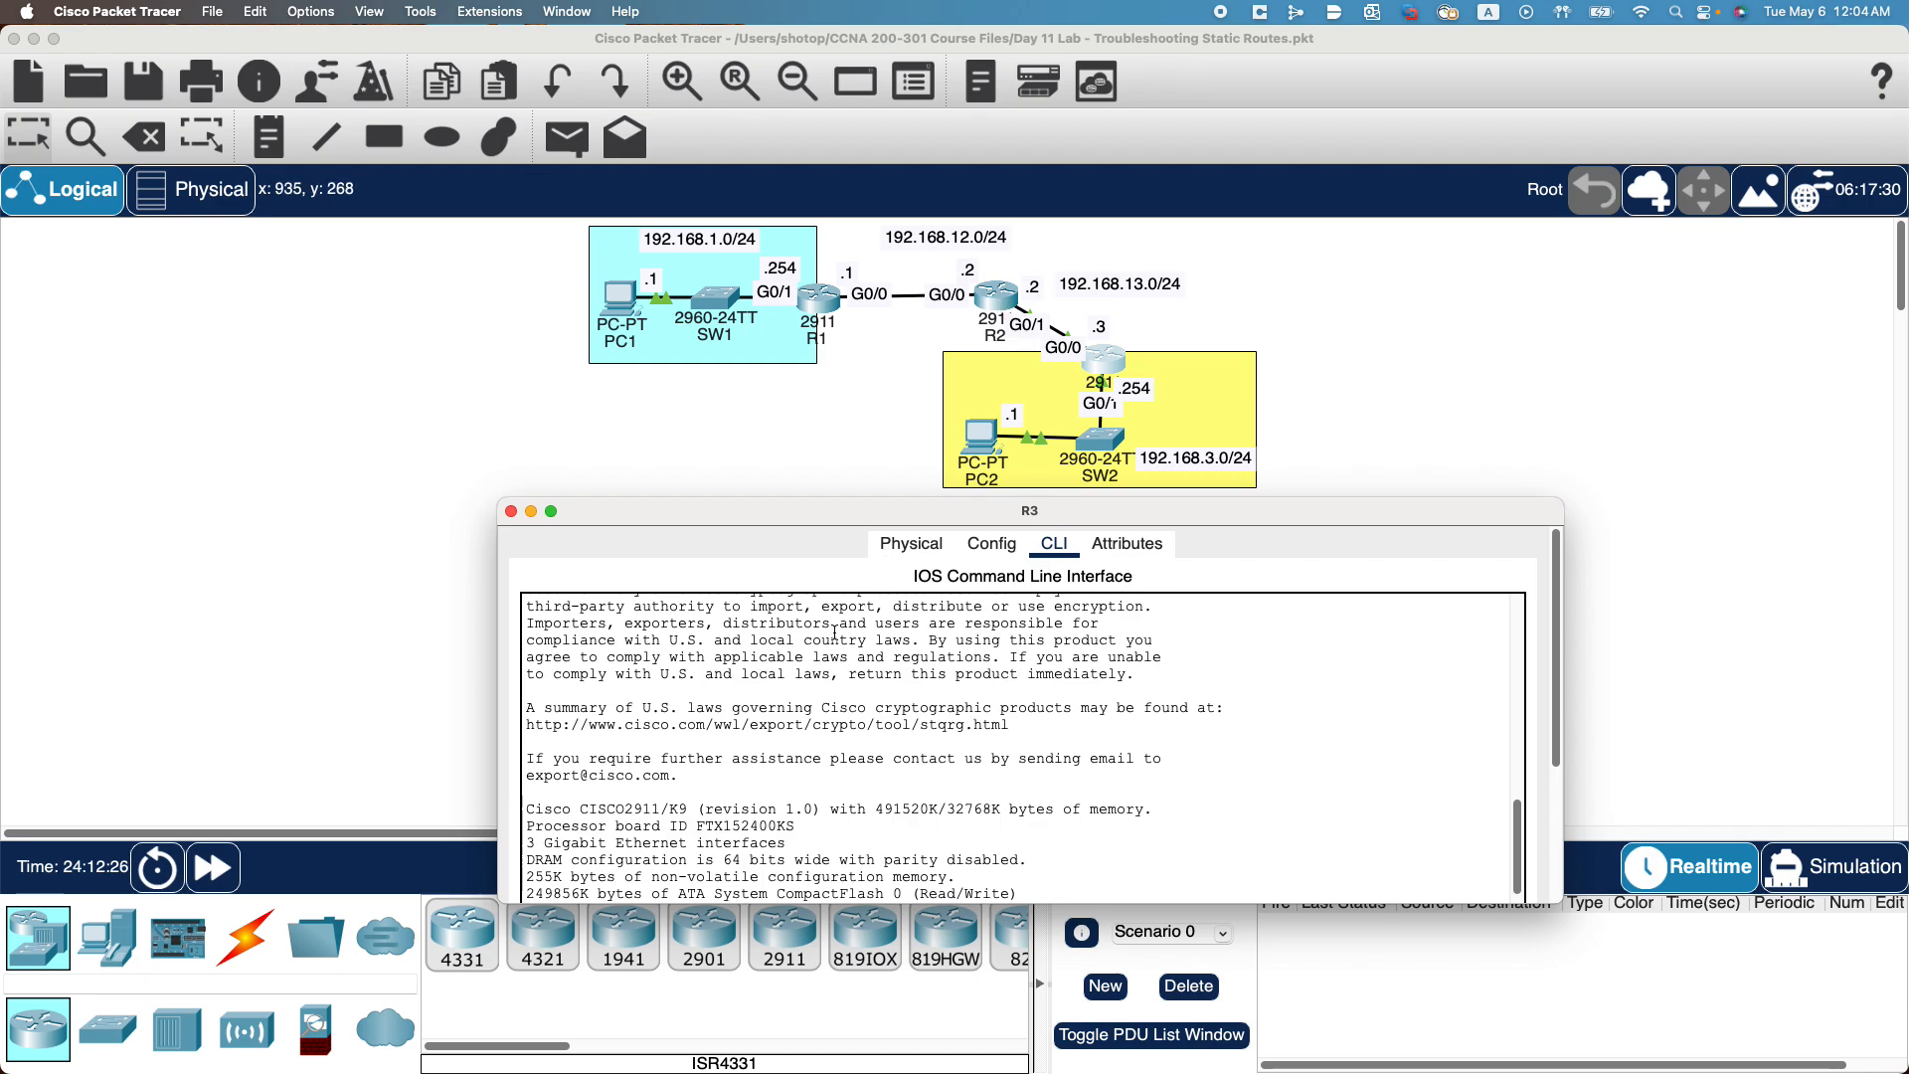
pyautogui.scroll(-10, 908, 823)
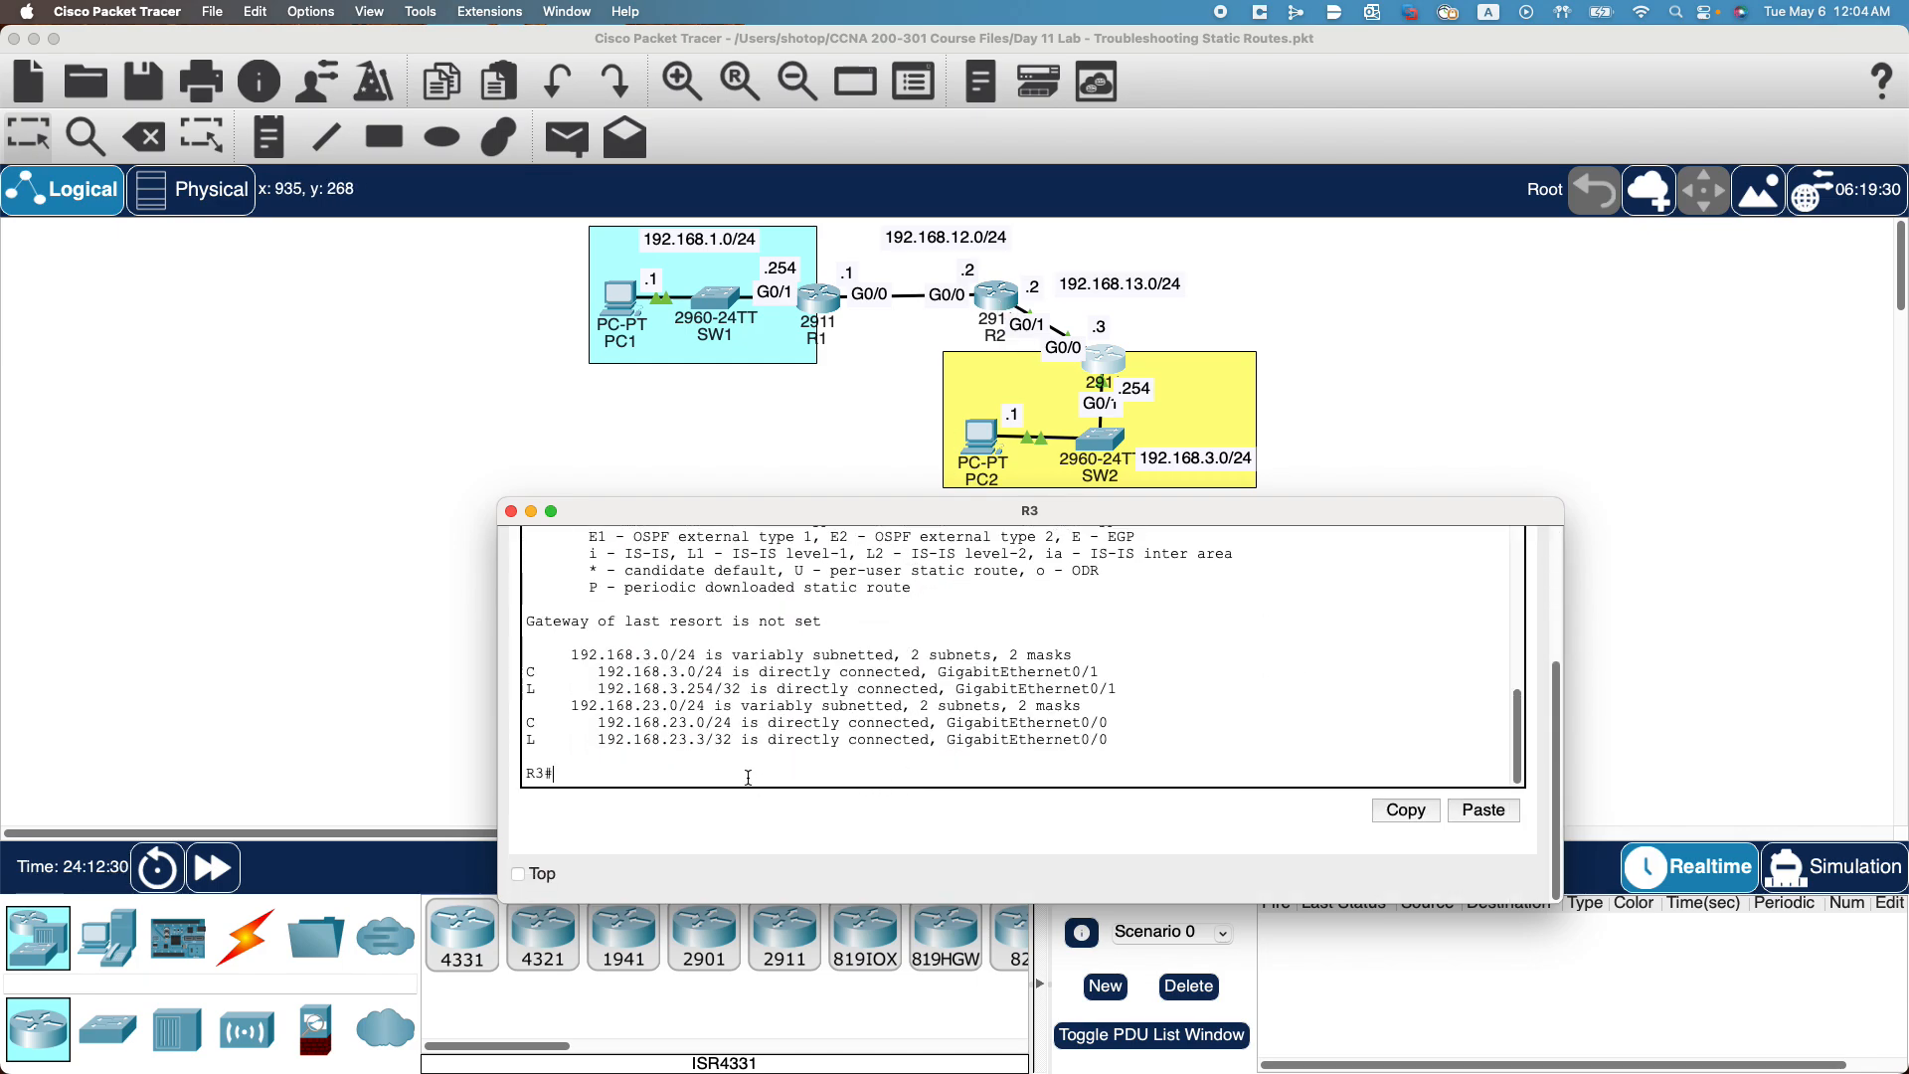
# Enter R3's global configuration mode and query the syntax help for the ip route command.
pyautogui.write('conf t')
pyautogui.press('Return')
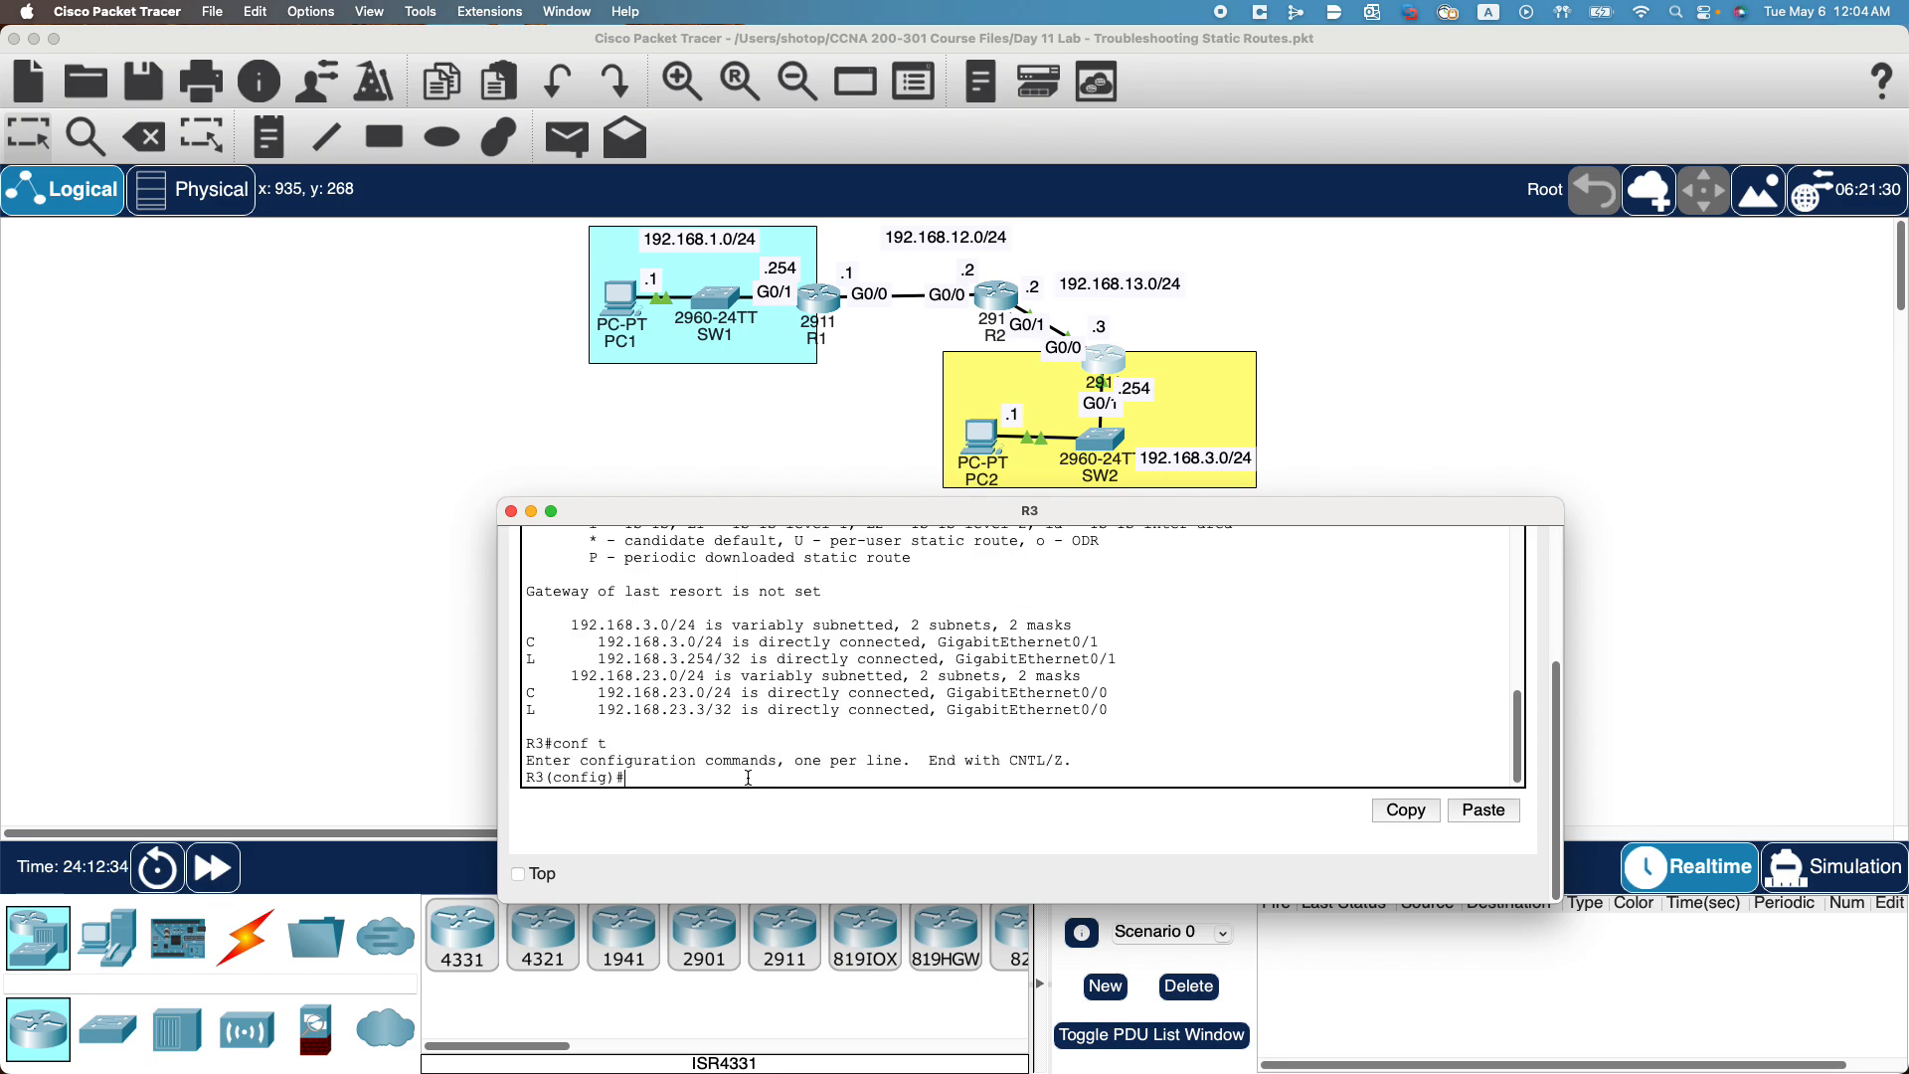
pyautogui.write('ip rou')
pyautogui.press('Tab')
pyautogui.write('t')
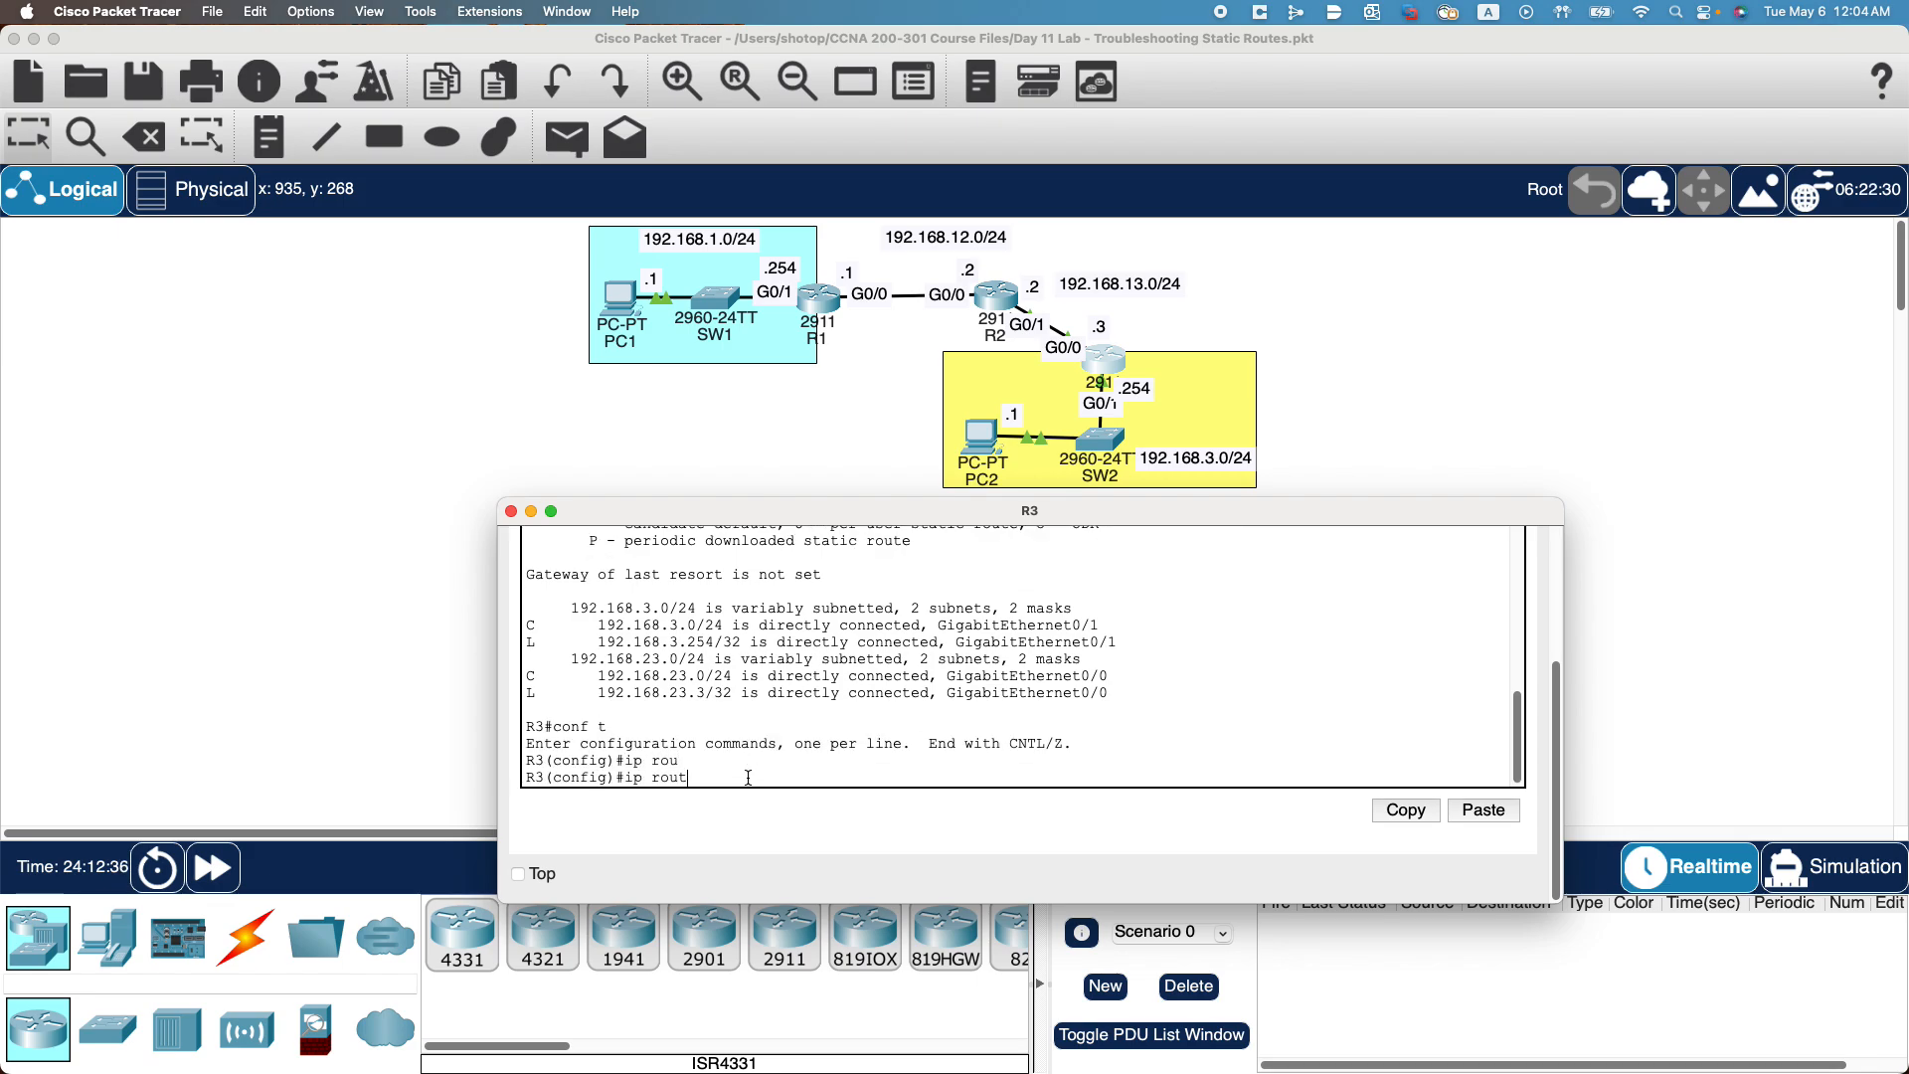
pyautogui.press('Tab')
pyautogui.write('e ?')
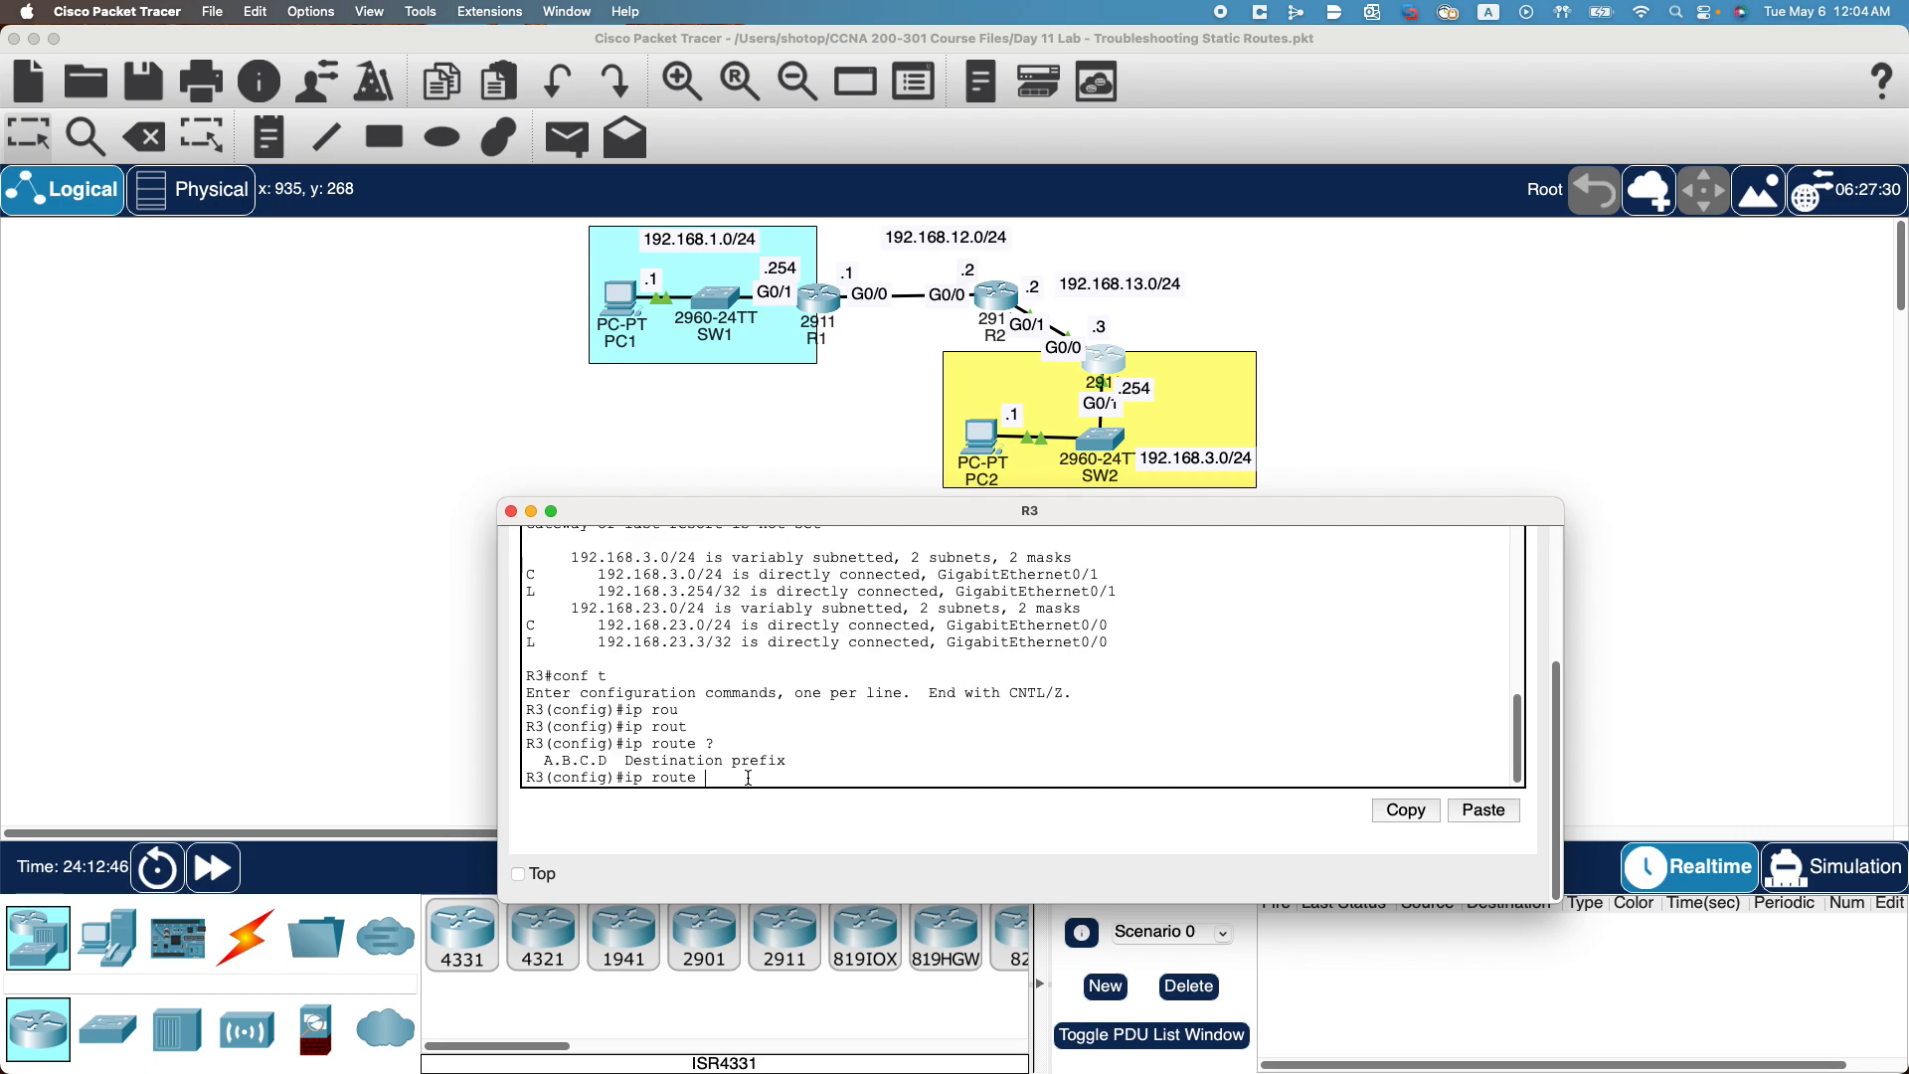
# Add a static route on R3 to 192.168.1.0 255.255.255.0 via next hop 192.168.13.2.
pyautogui.write('92.168')
pyautogui.press('BackSpace')
pyautogui.press('BackSpace')
pyautogui.press('BackSpace')
pyautogui.write('1.0 255.255.255.0')
pyautogui.write('192.1')
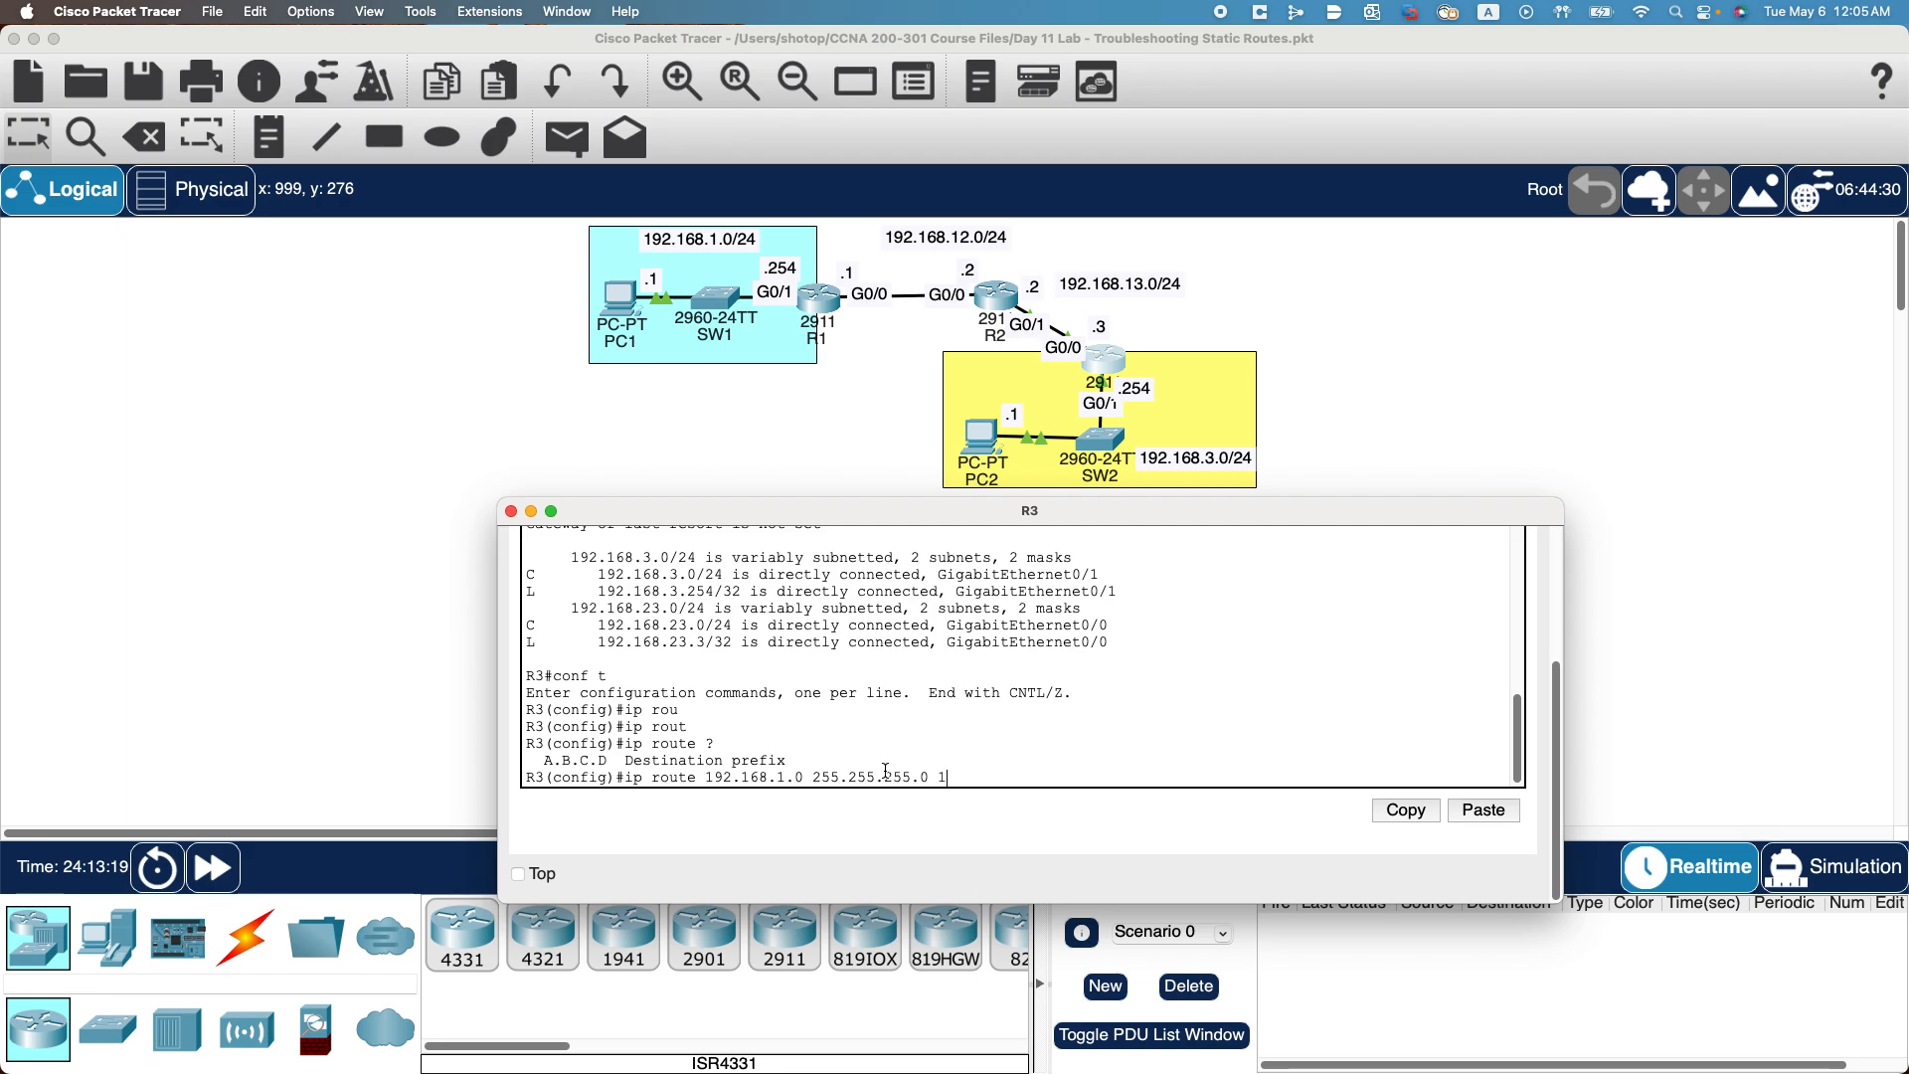
pyautogui.write('68.13.2')
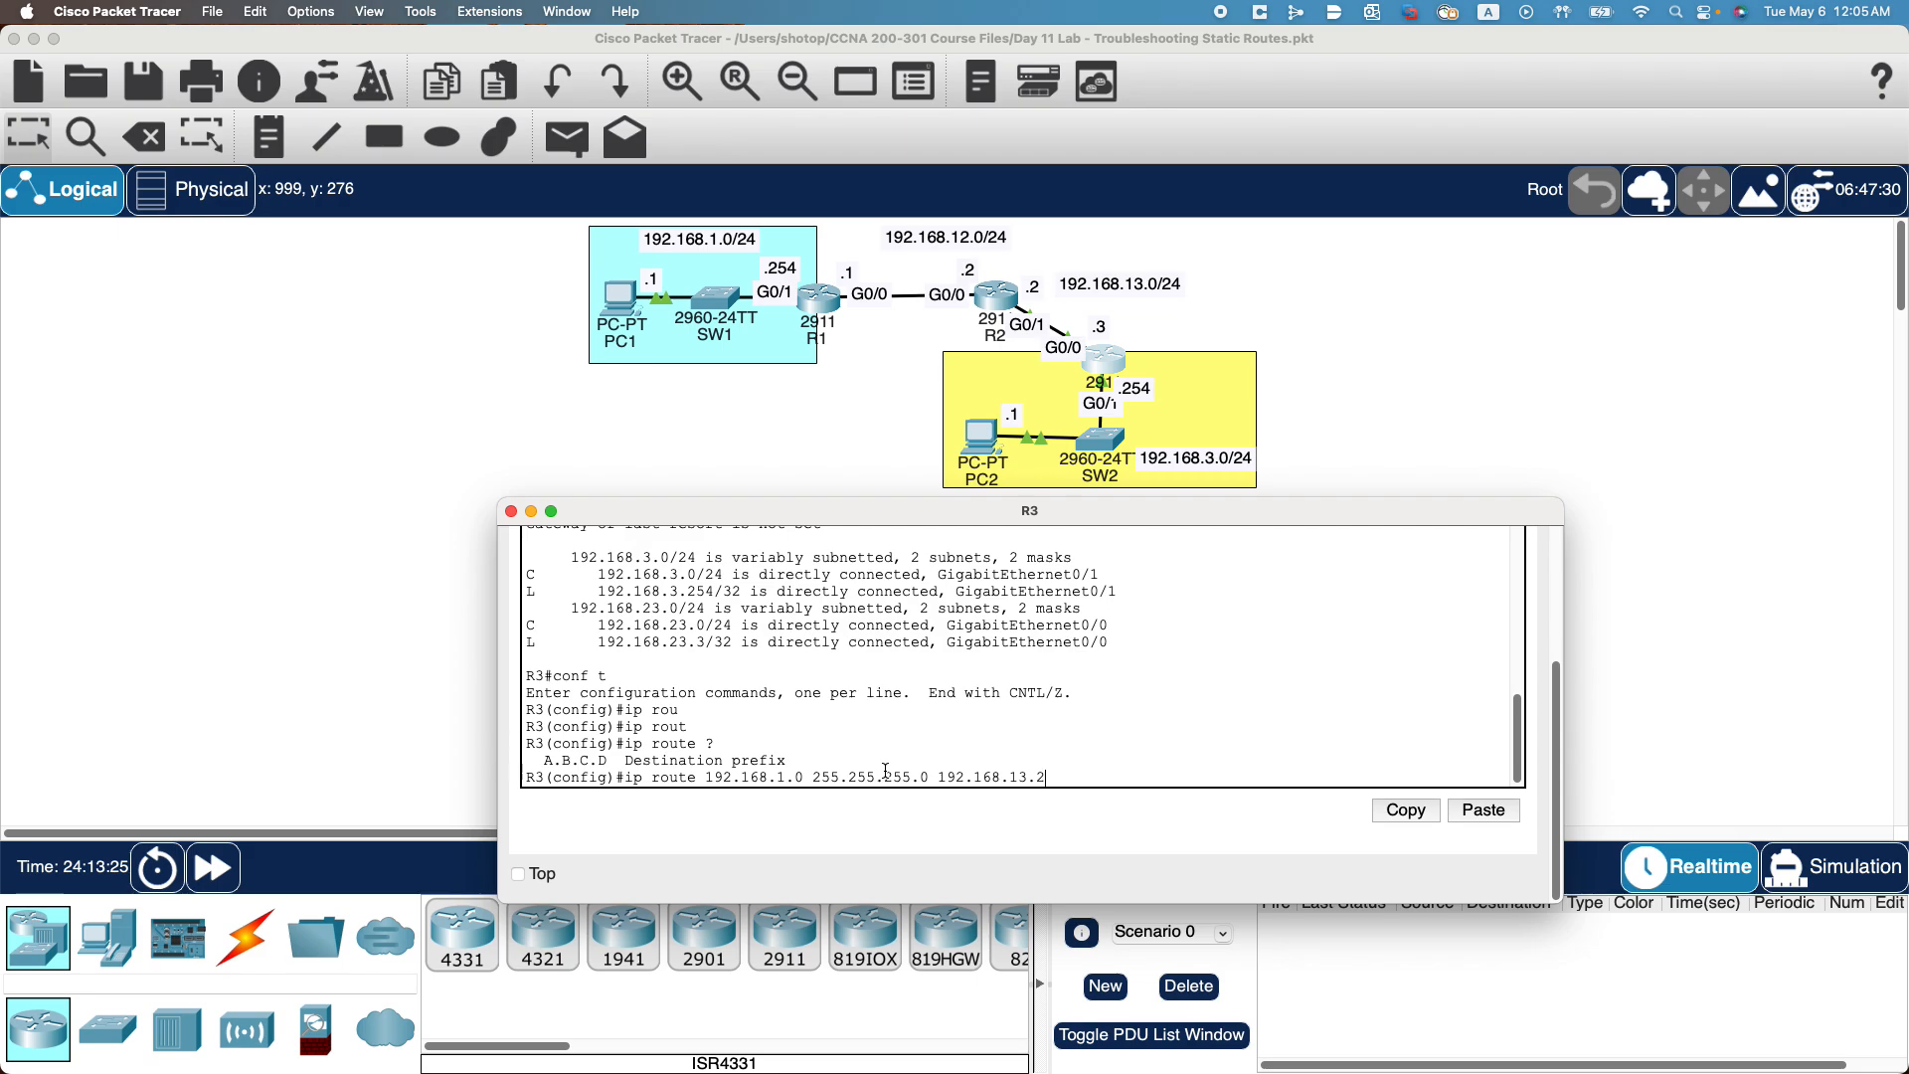
pyautogui.press('Return')
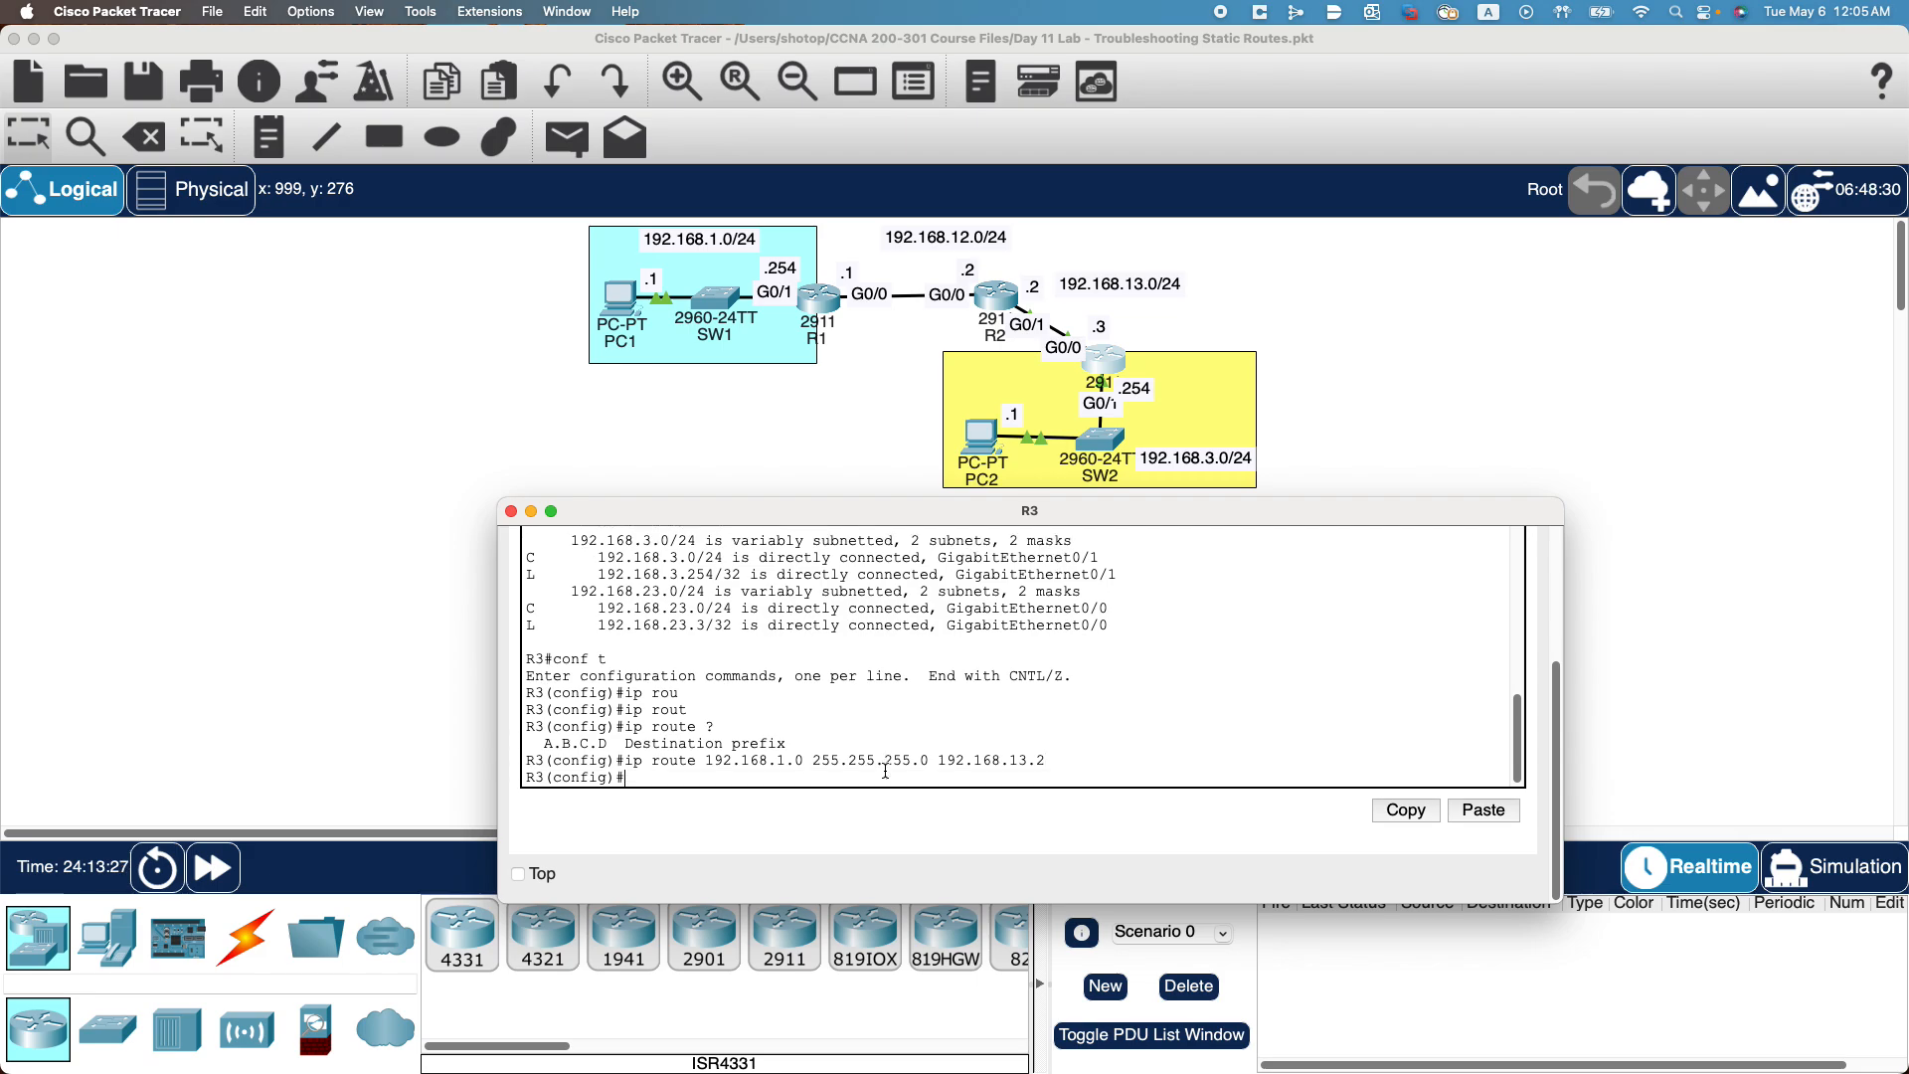
# Run do show ip route on R3 and compare its routing table with the static route command entered above.
pyautogui.write('do sho')
pyautogui.press('Tab')
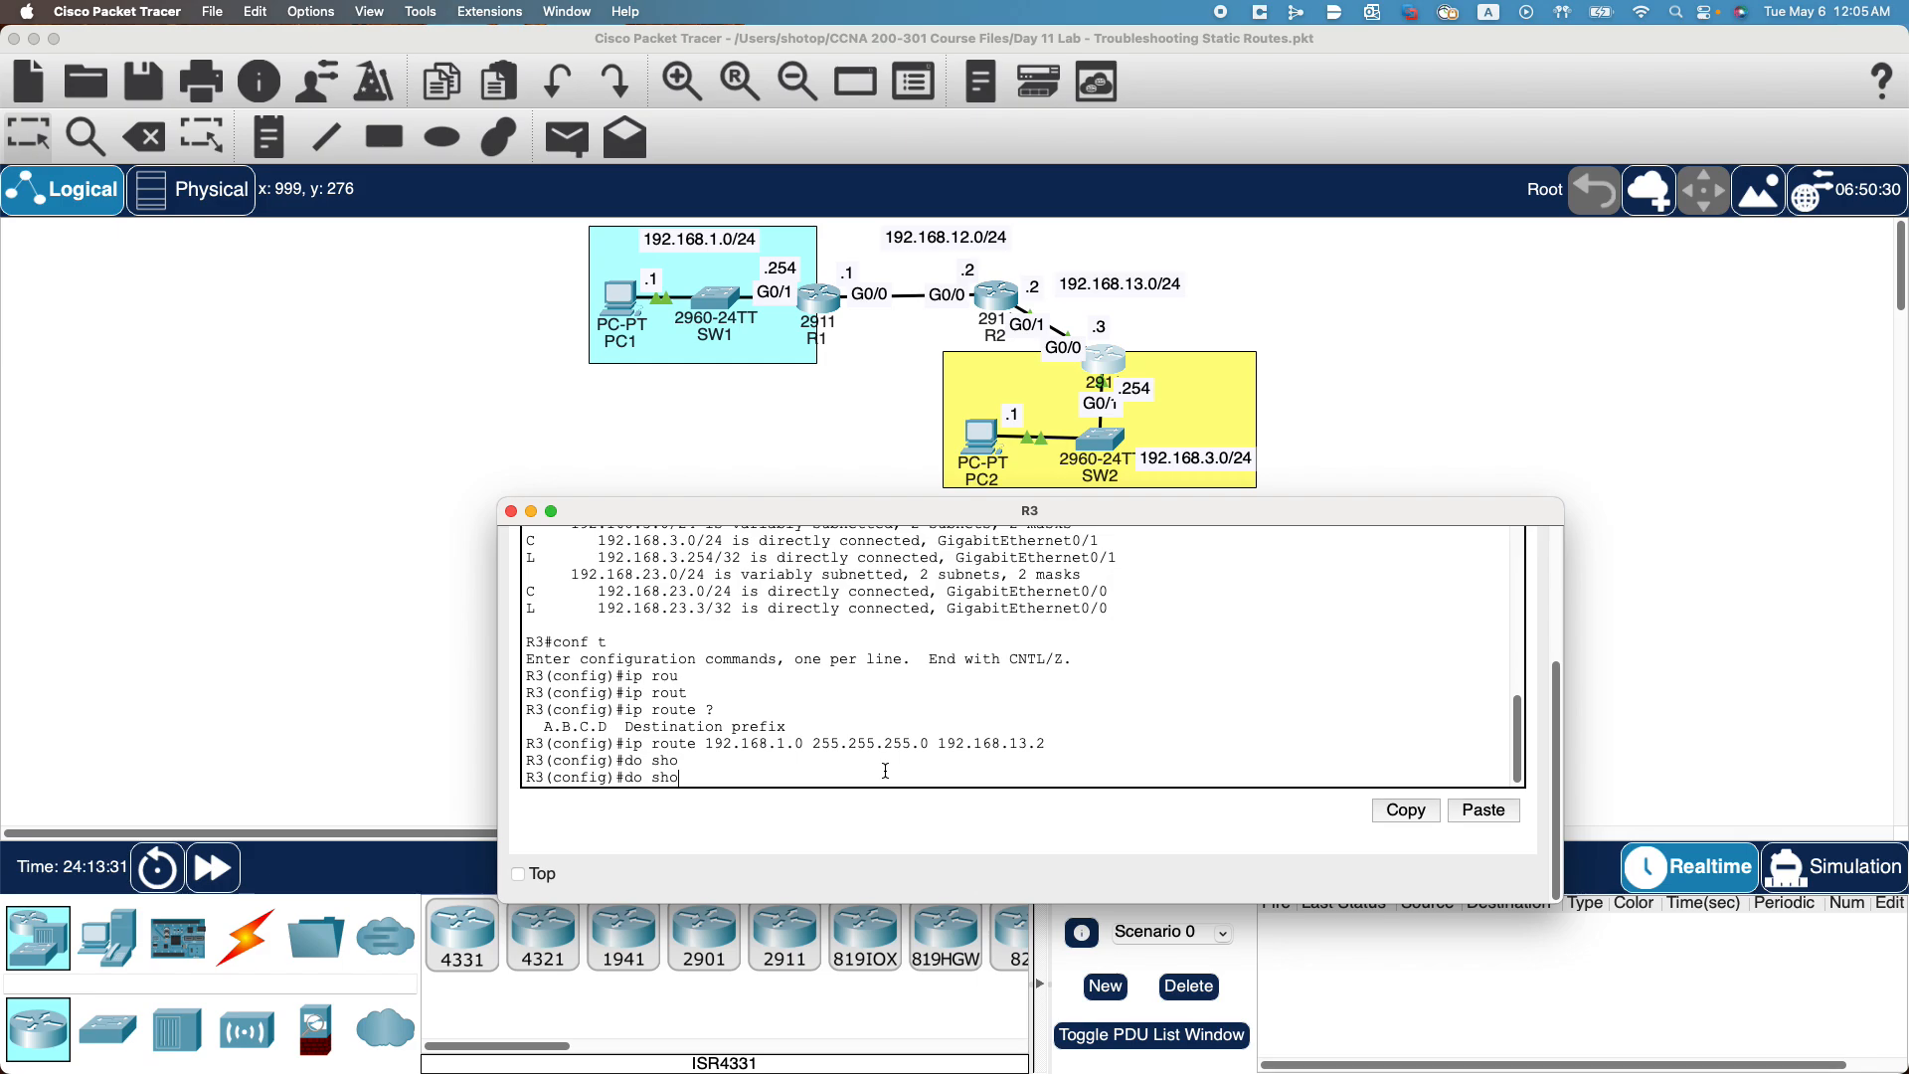
pyautogui.write('ip route')
pyautogui.press('Return')
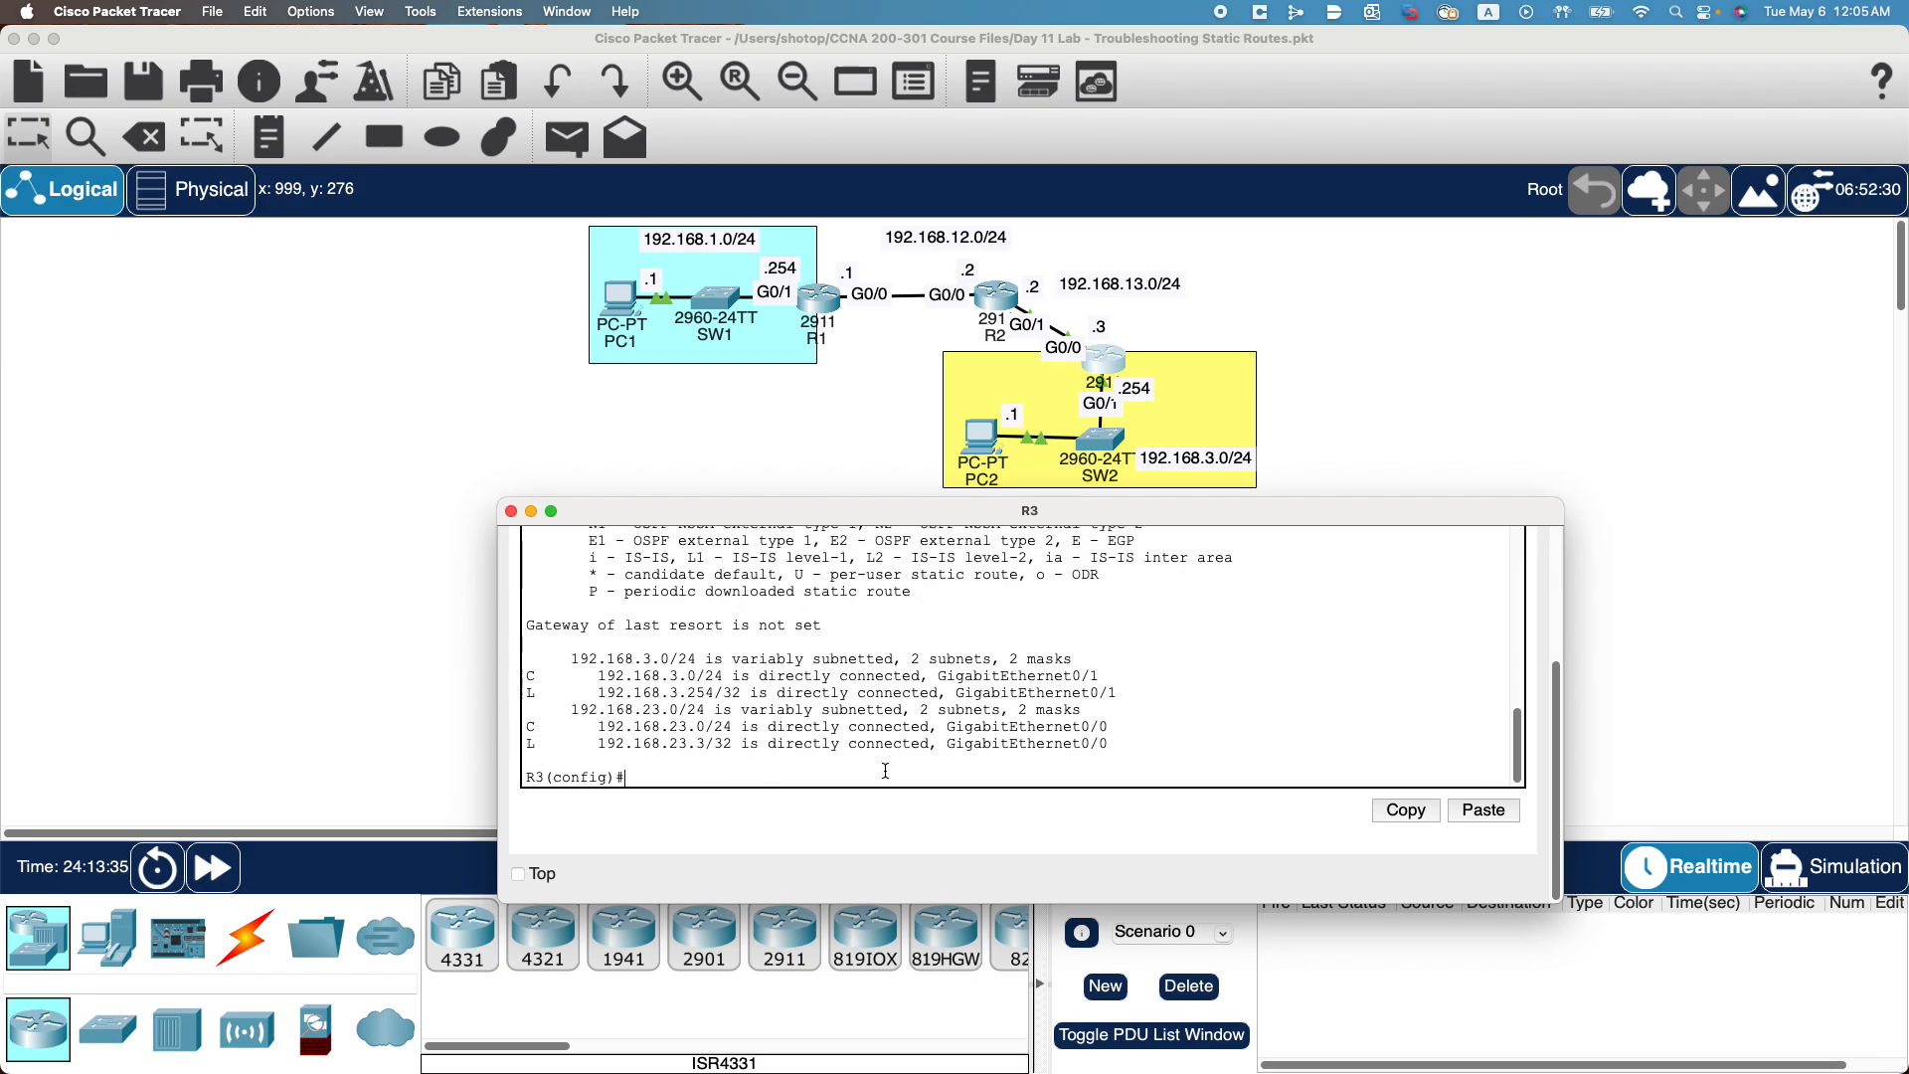
pyautogui.scroll(3, 880, 761)
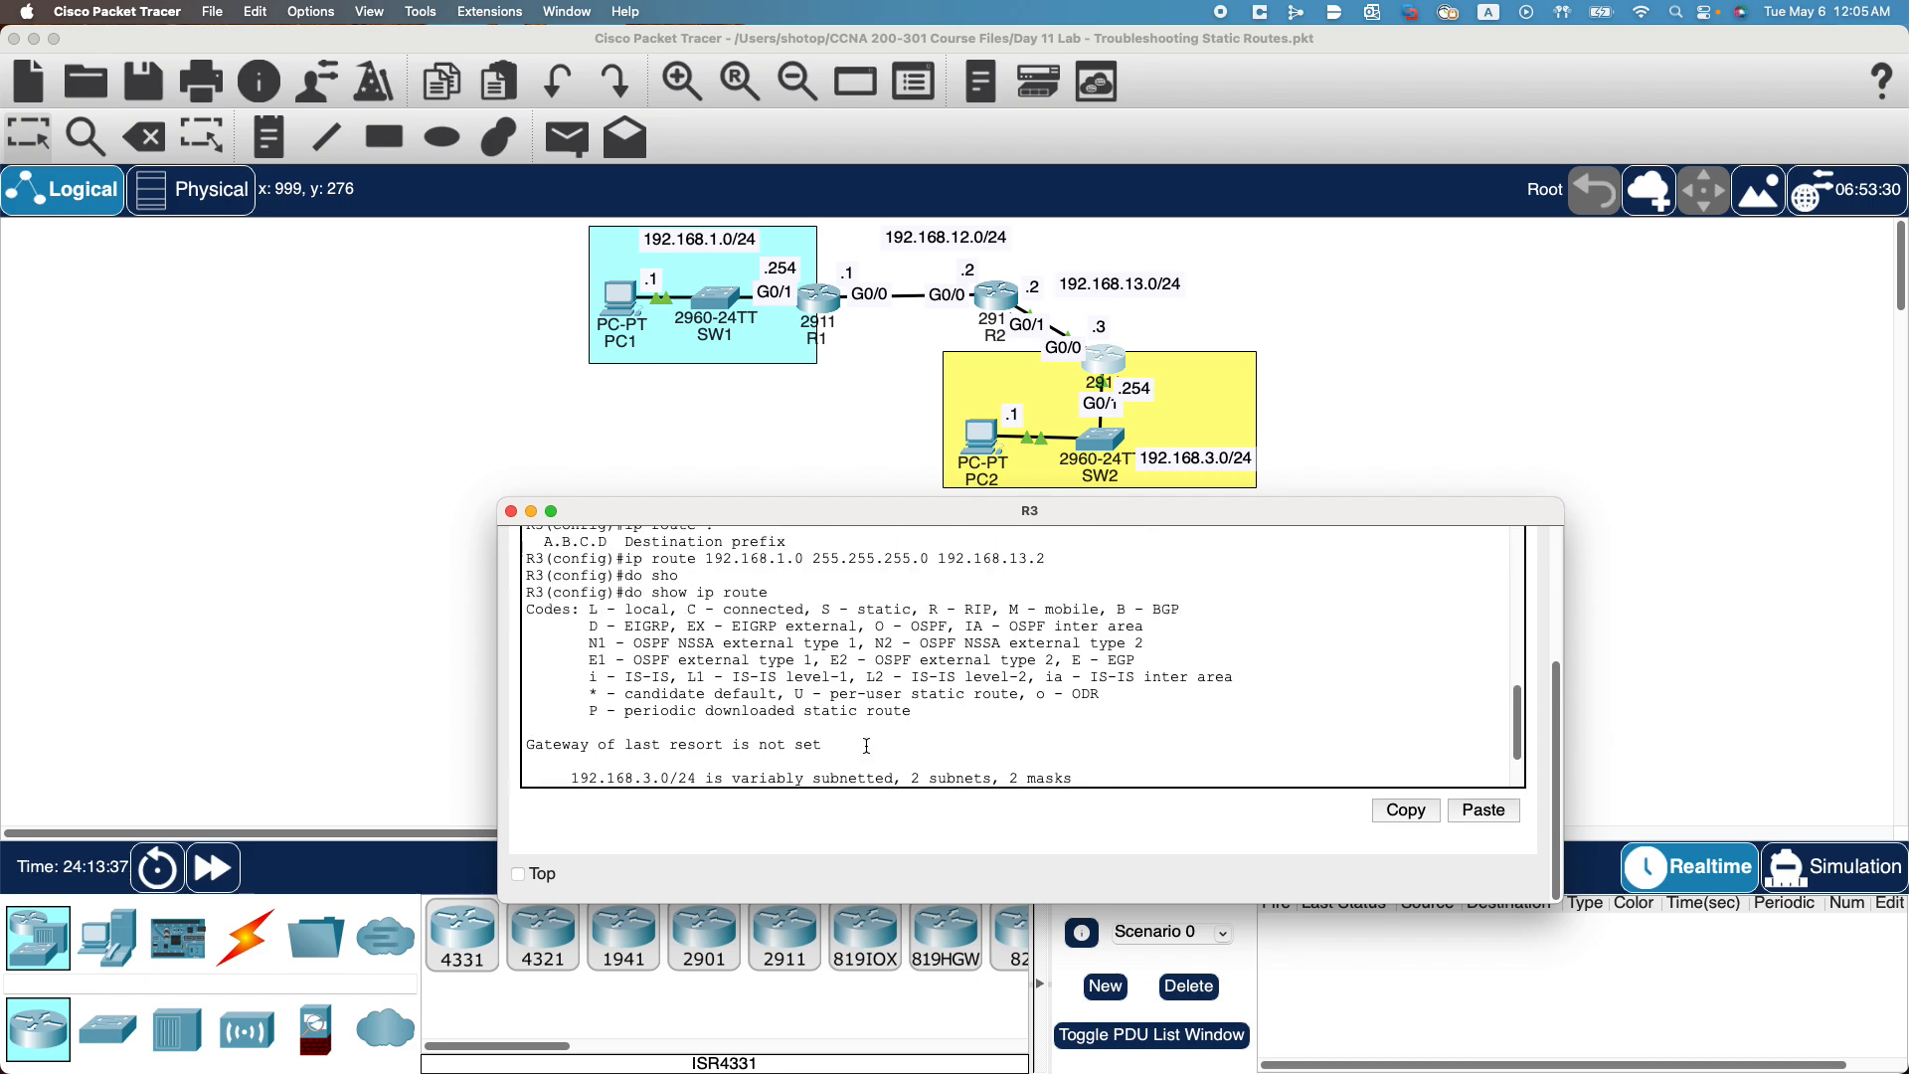
pyautogui.scroll(-3, 866, 746)
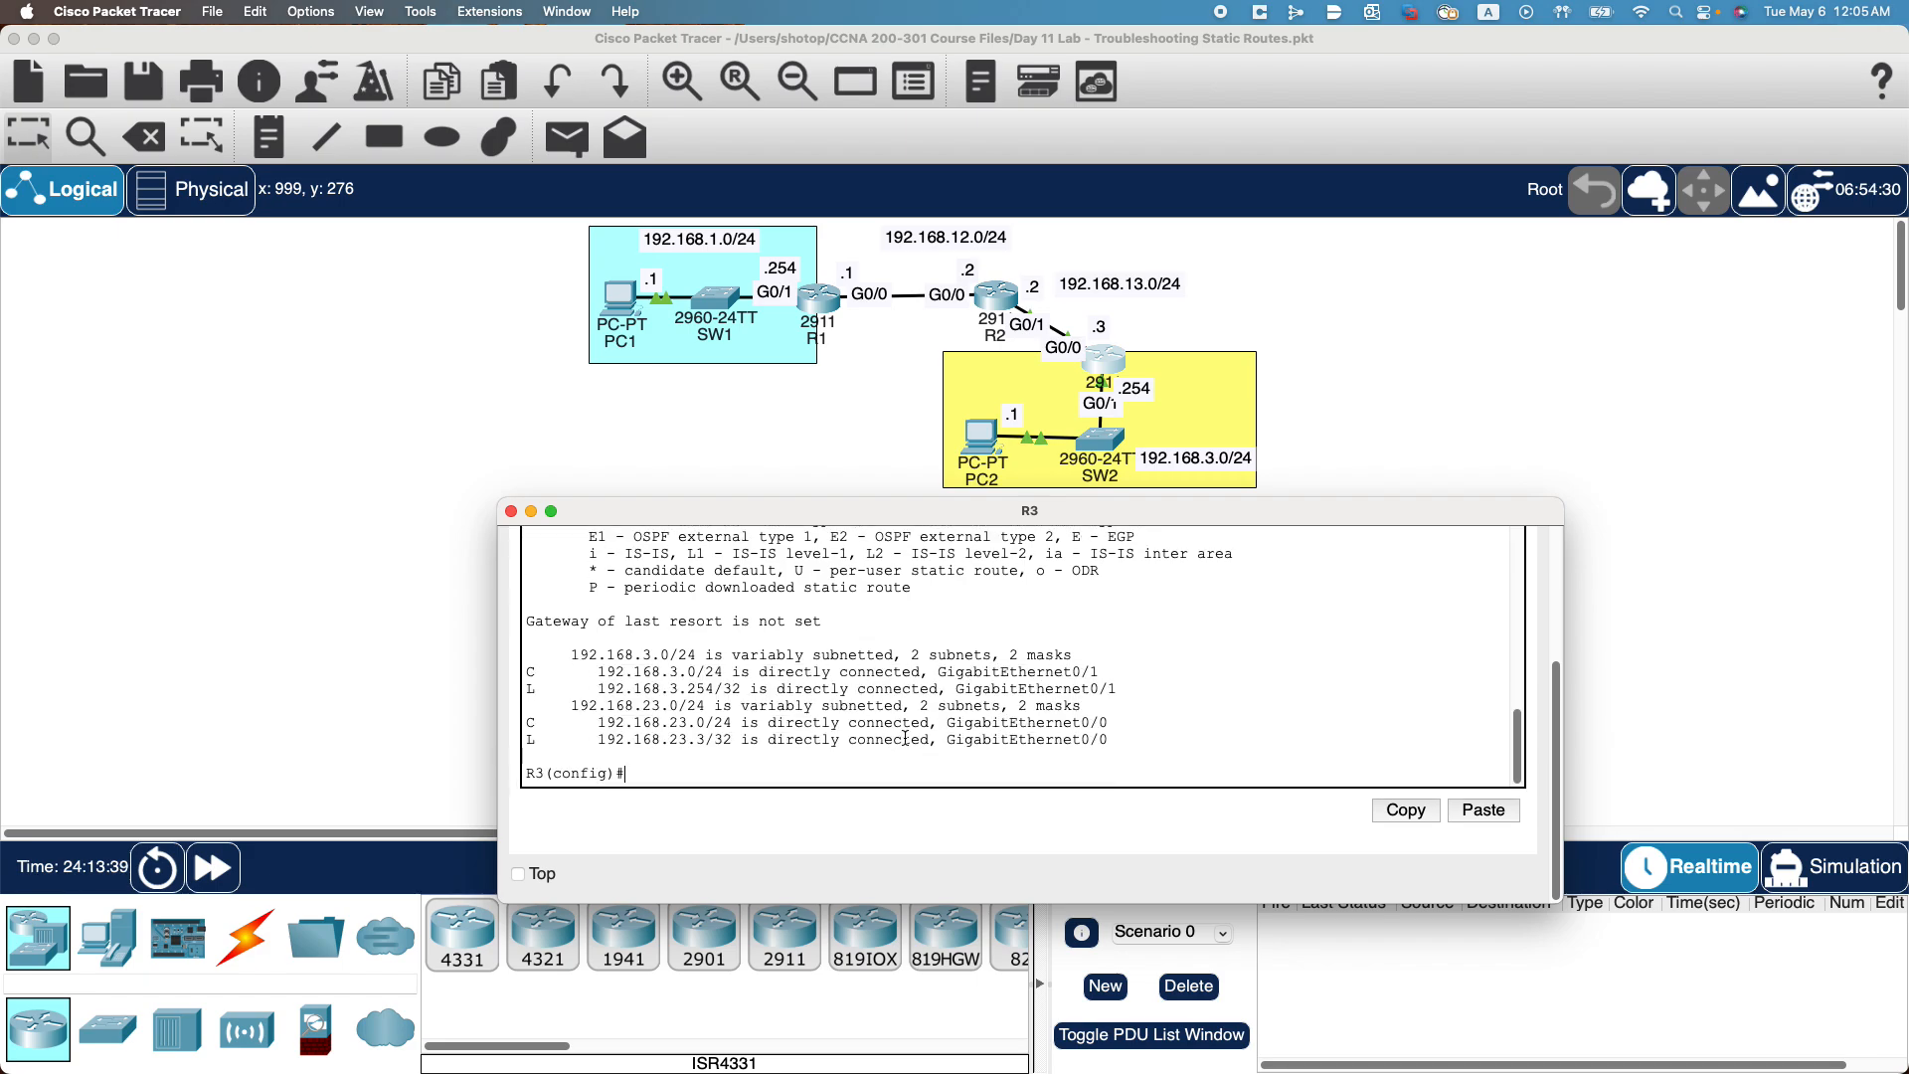
pyautogui.scroll(3, 905, 738)
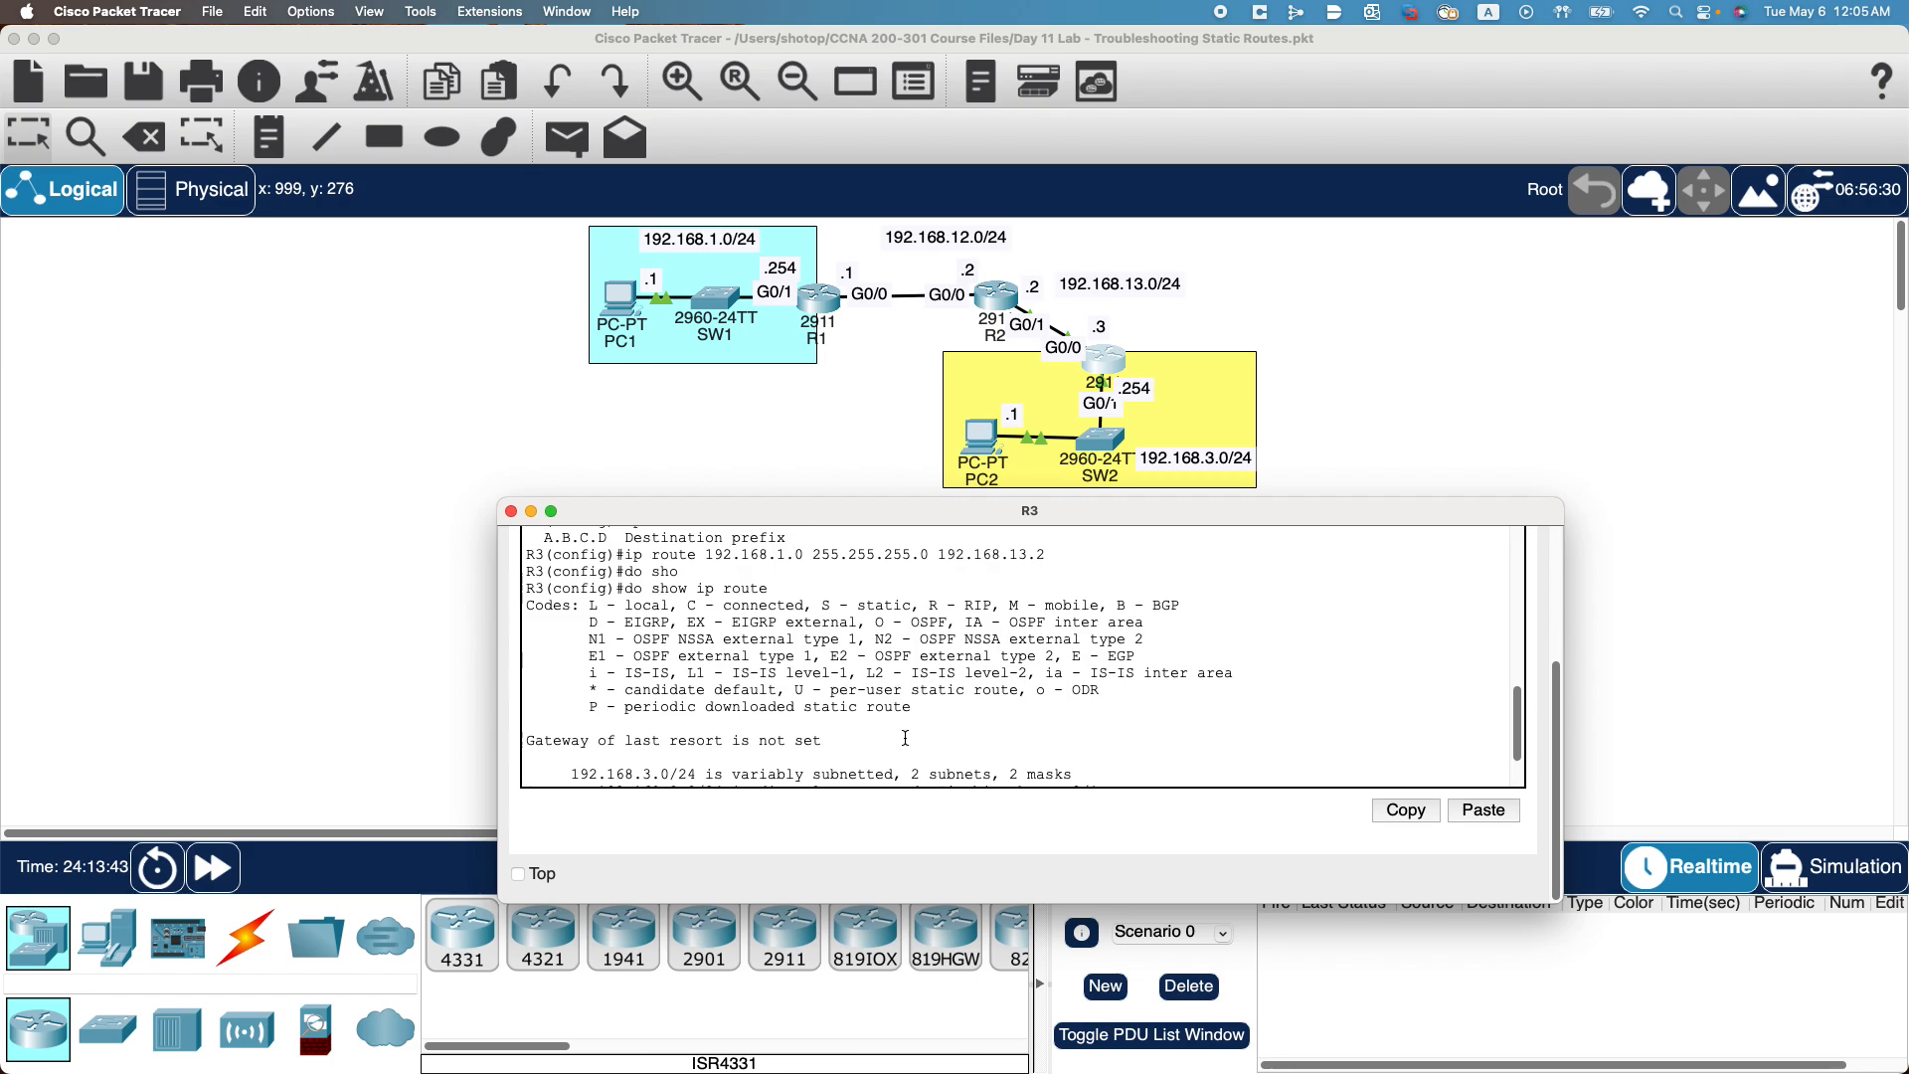
pyautogui.scroll(3, 905, 739)
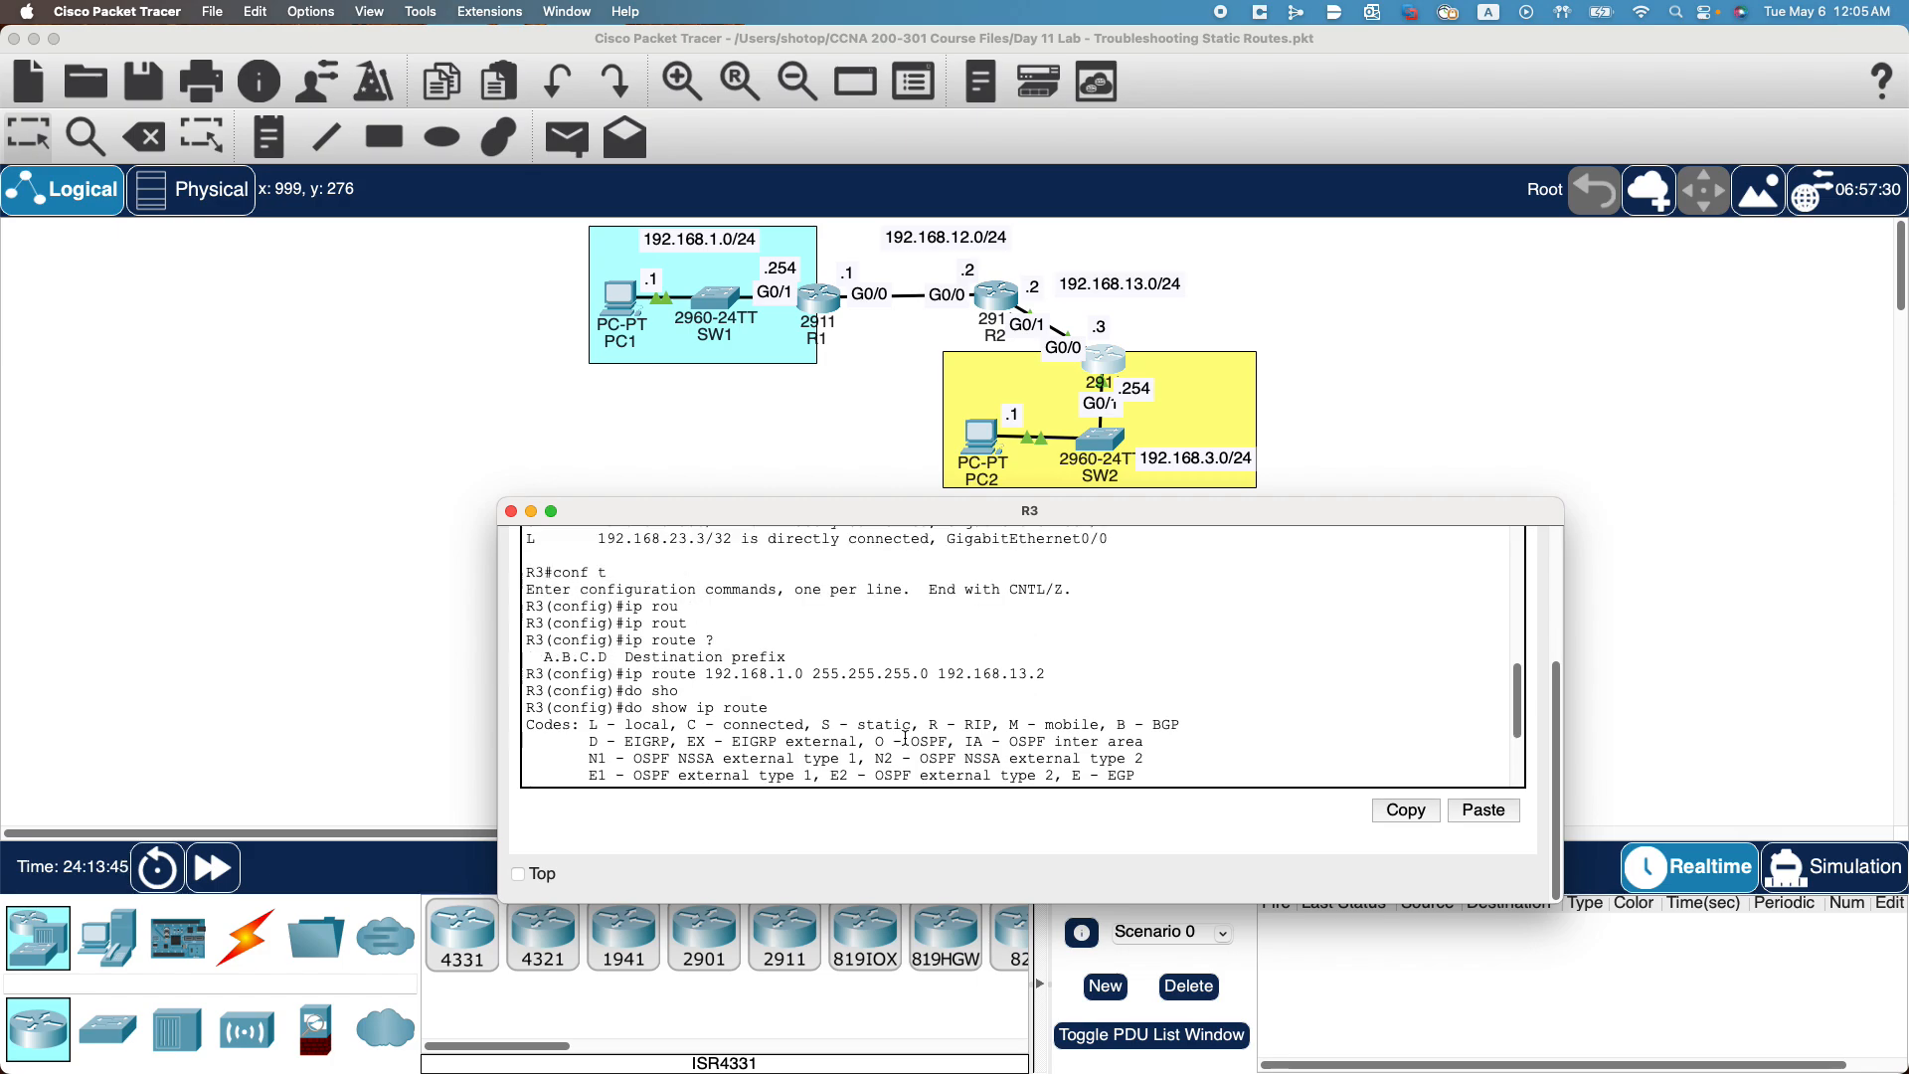
pyautogui.scroll(-6, 905, 739)
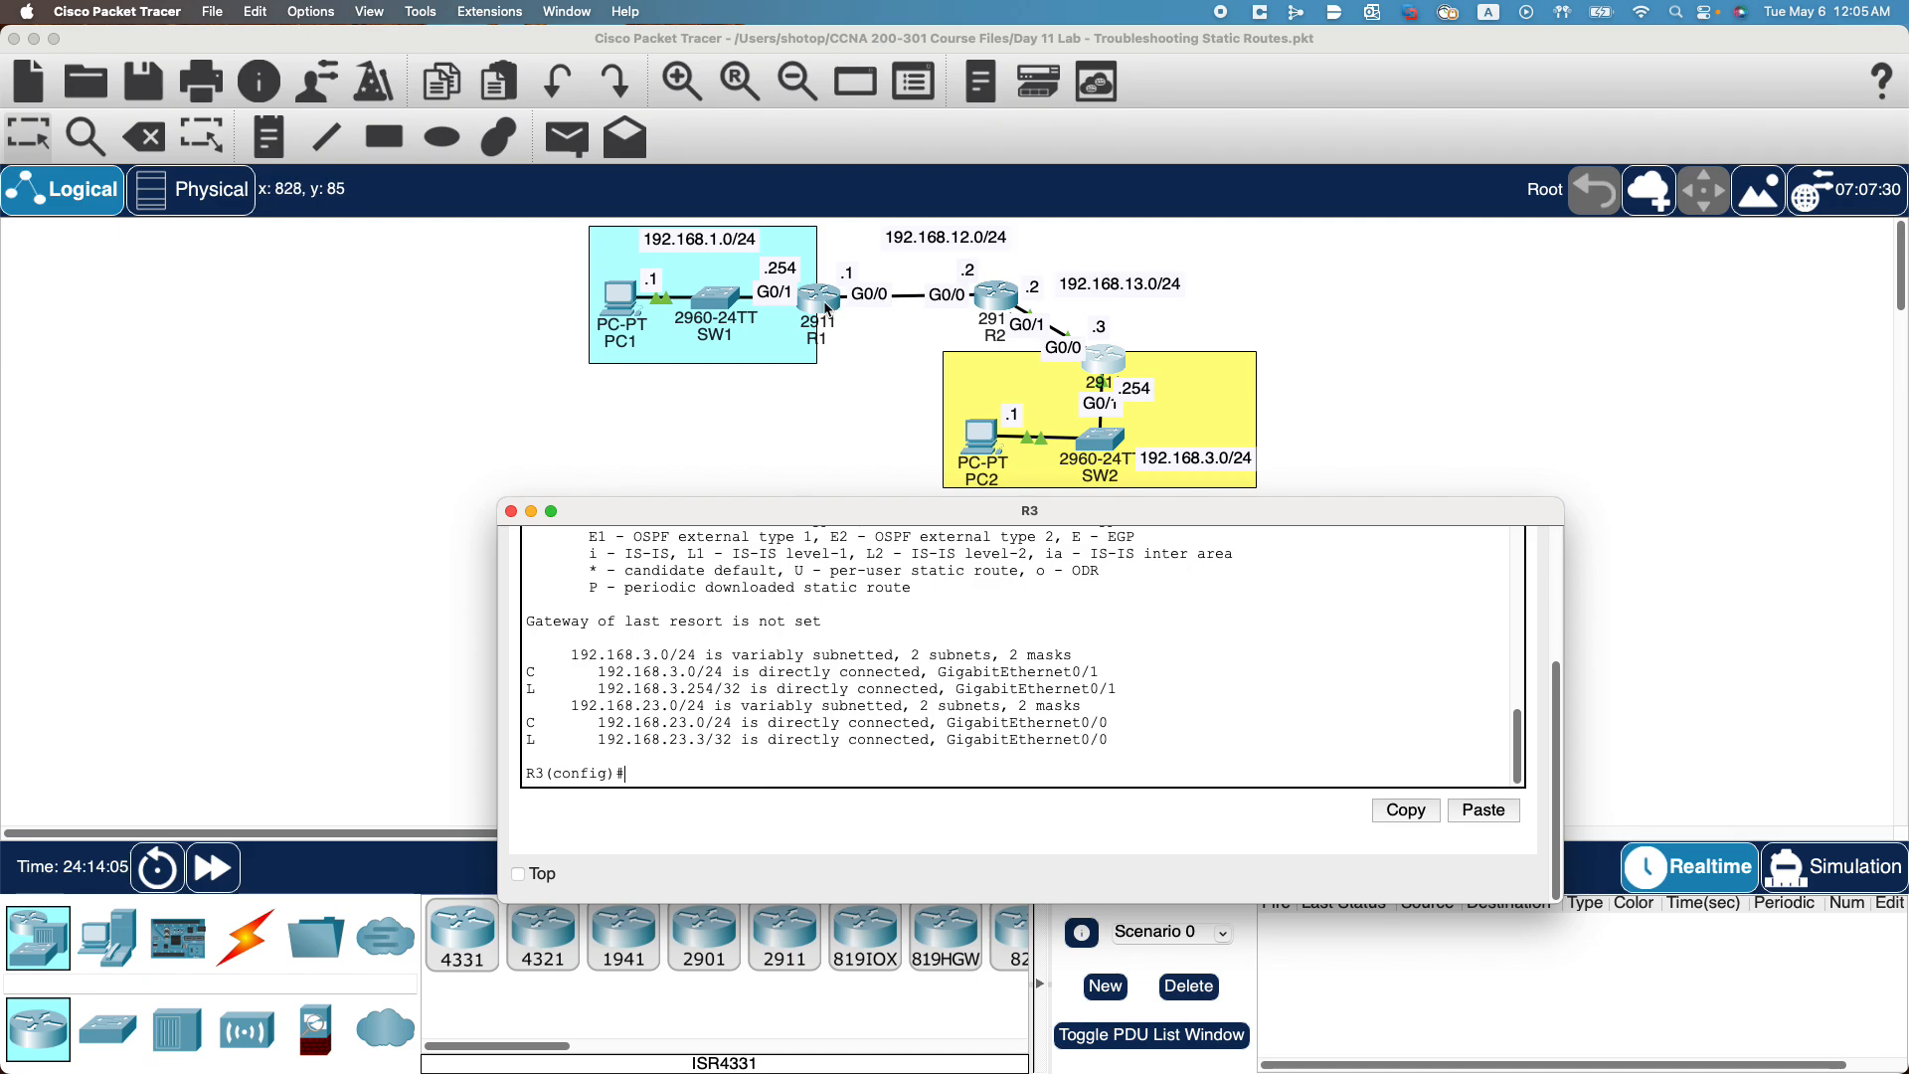
pyautogui.write('ip route 192.168.1.0 255.255.255.0 192.168.13.2')
pyautogui.press('Down')
pyautogui.press('Up')
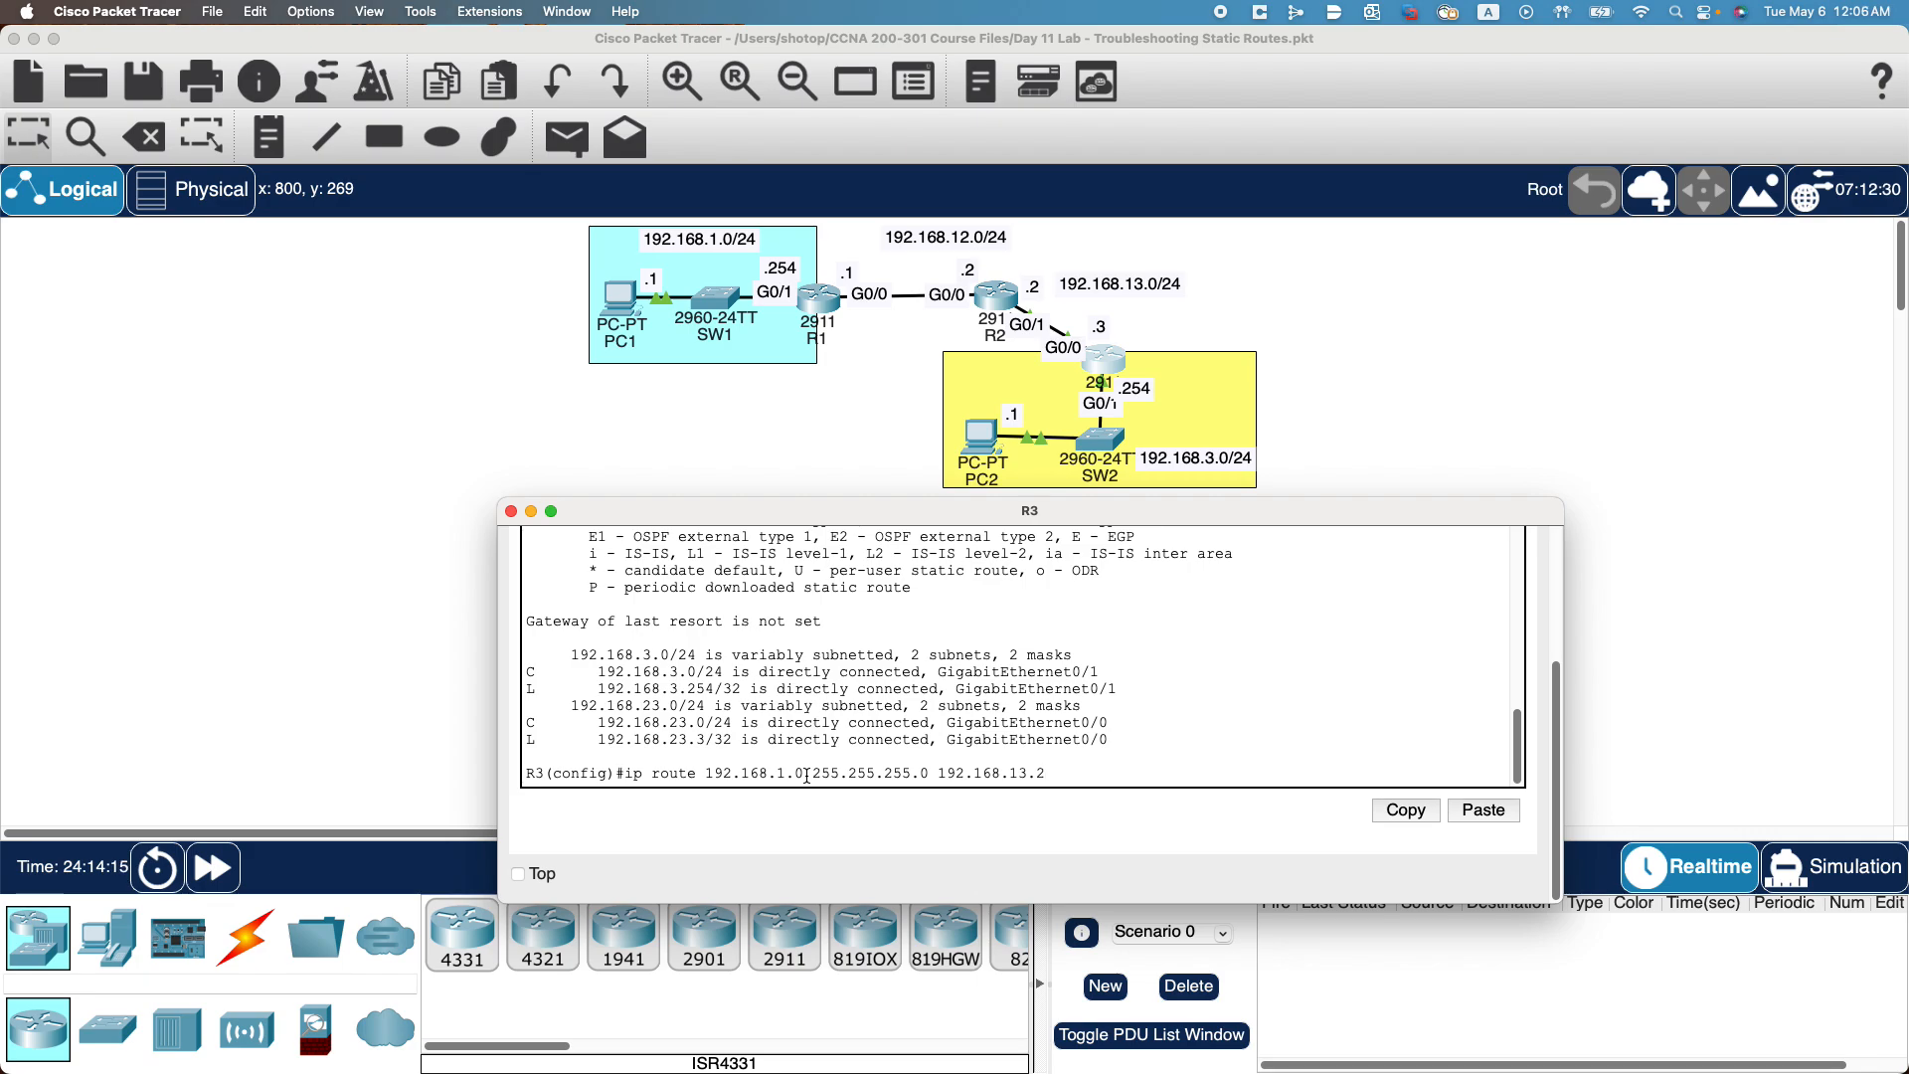
pyautogui.press('Down')
pyautogui.press('Down')
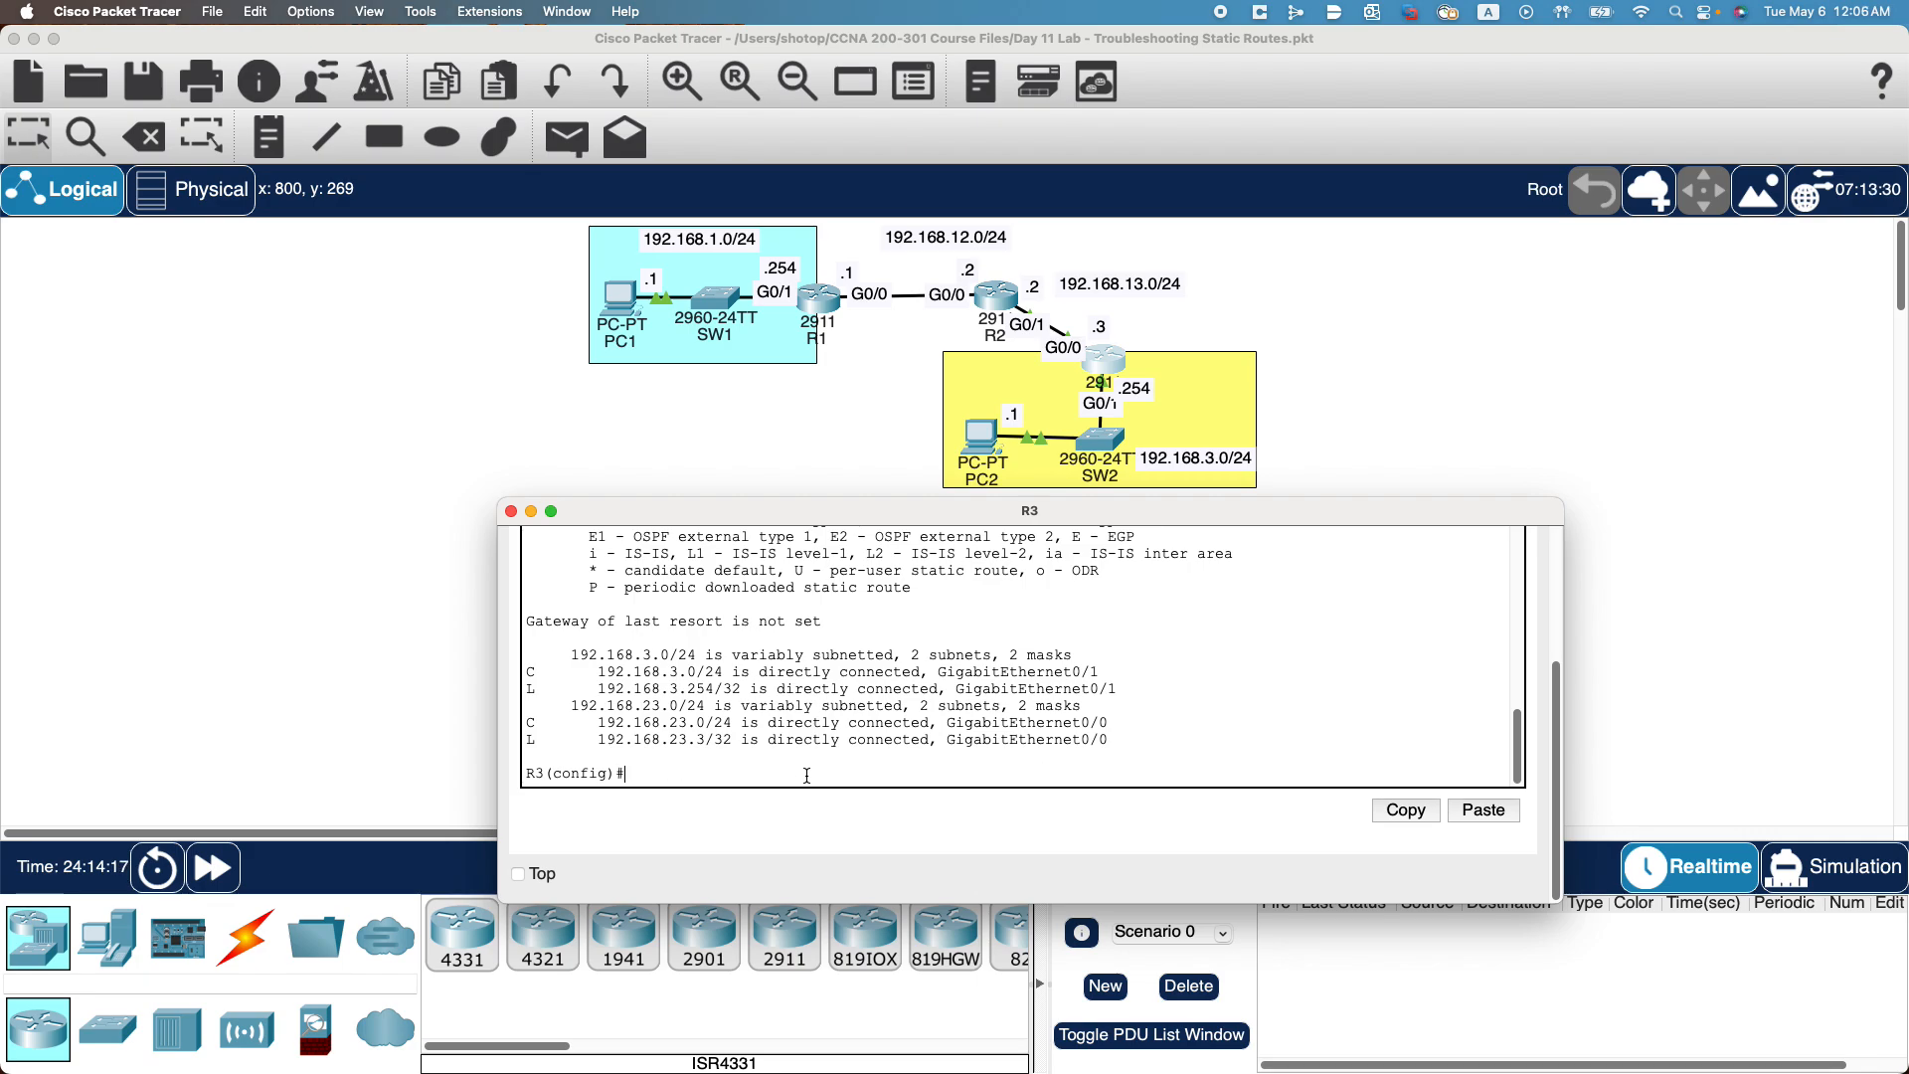
# Exit R3's global configuration mode and try running default-gateway at the privileged EXEC prompt.
pyautogui.write('def')
pyautogui.press('BackSpace')
pyautogui.press('BackSpace')
pyautogui.press('BackSpace')
pyautogui.write('exit')
pyautogui.press('Return')
pyautogui.write('d')
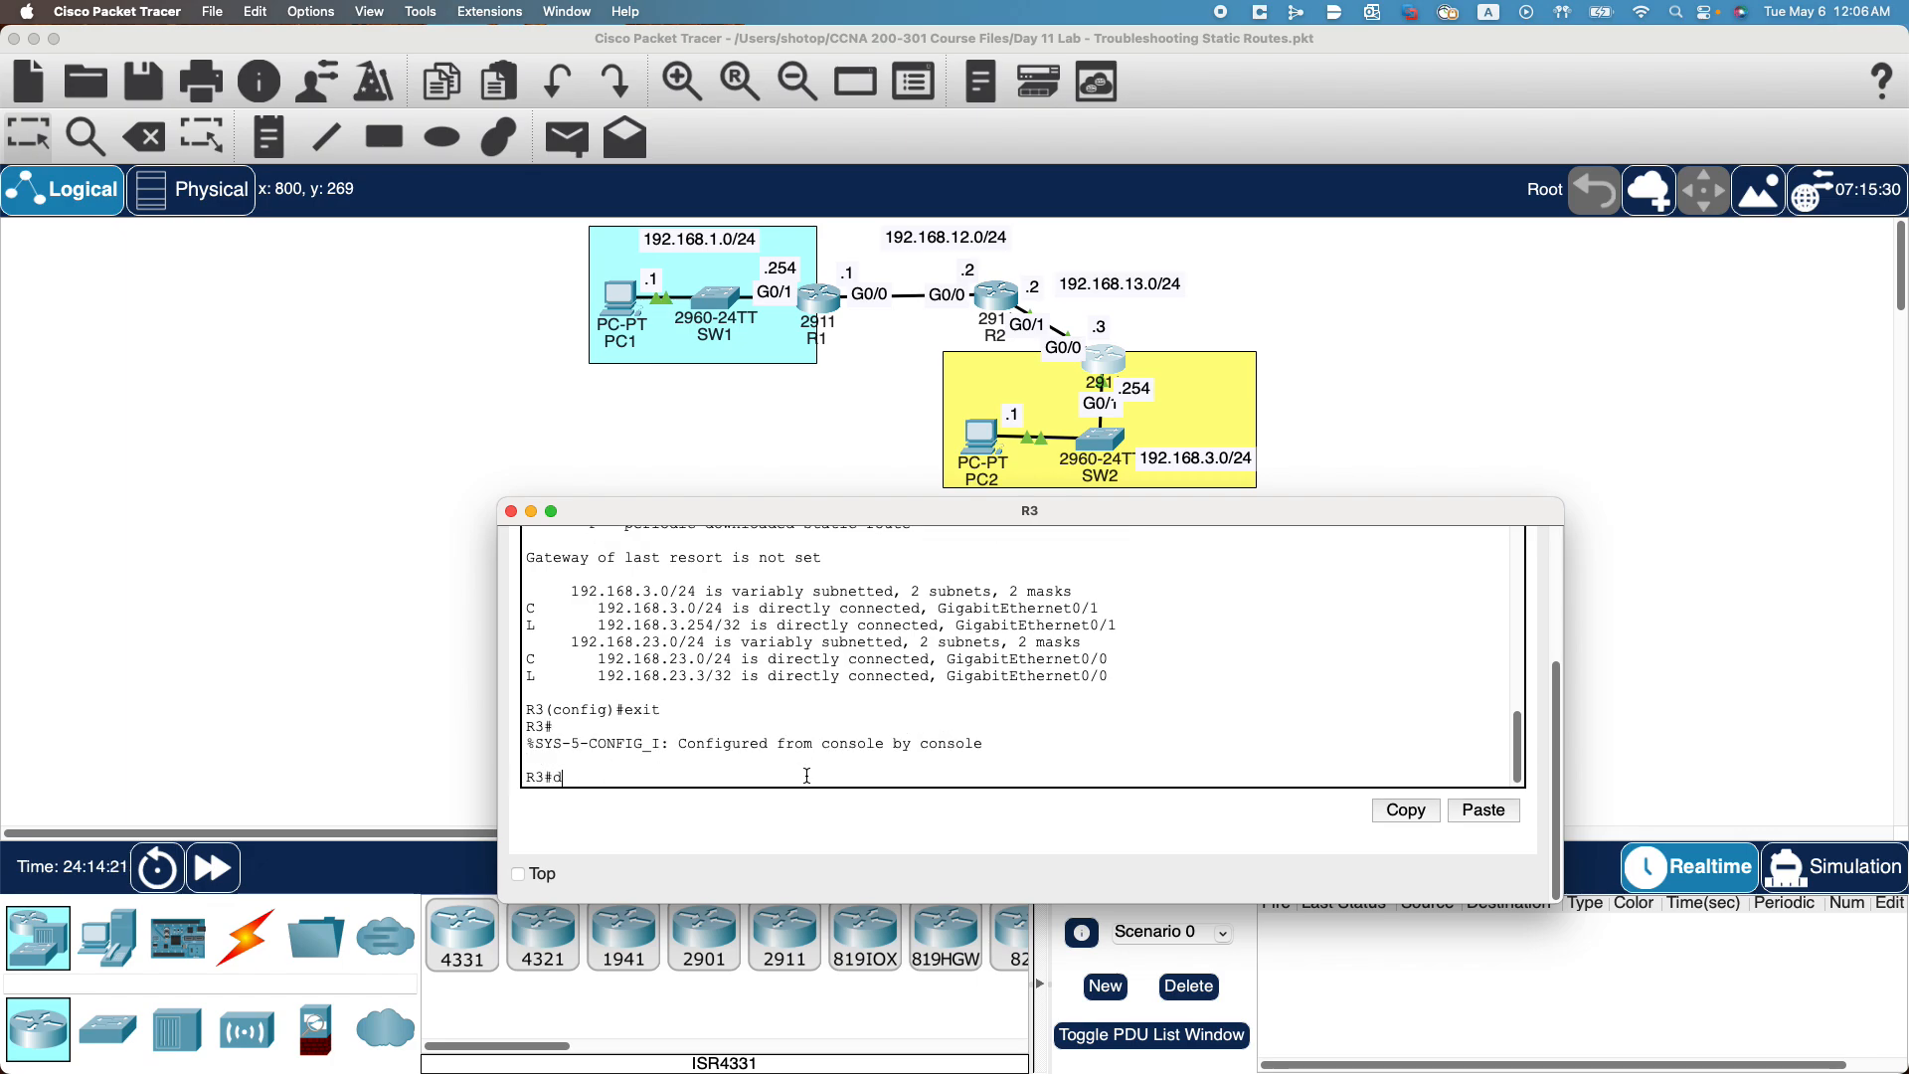
pyautogui.write('efault-gateway')
pyautogui.press('Return')
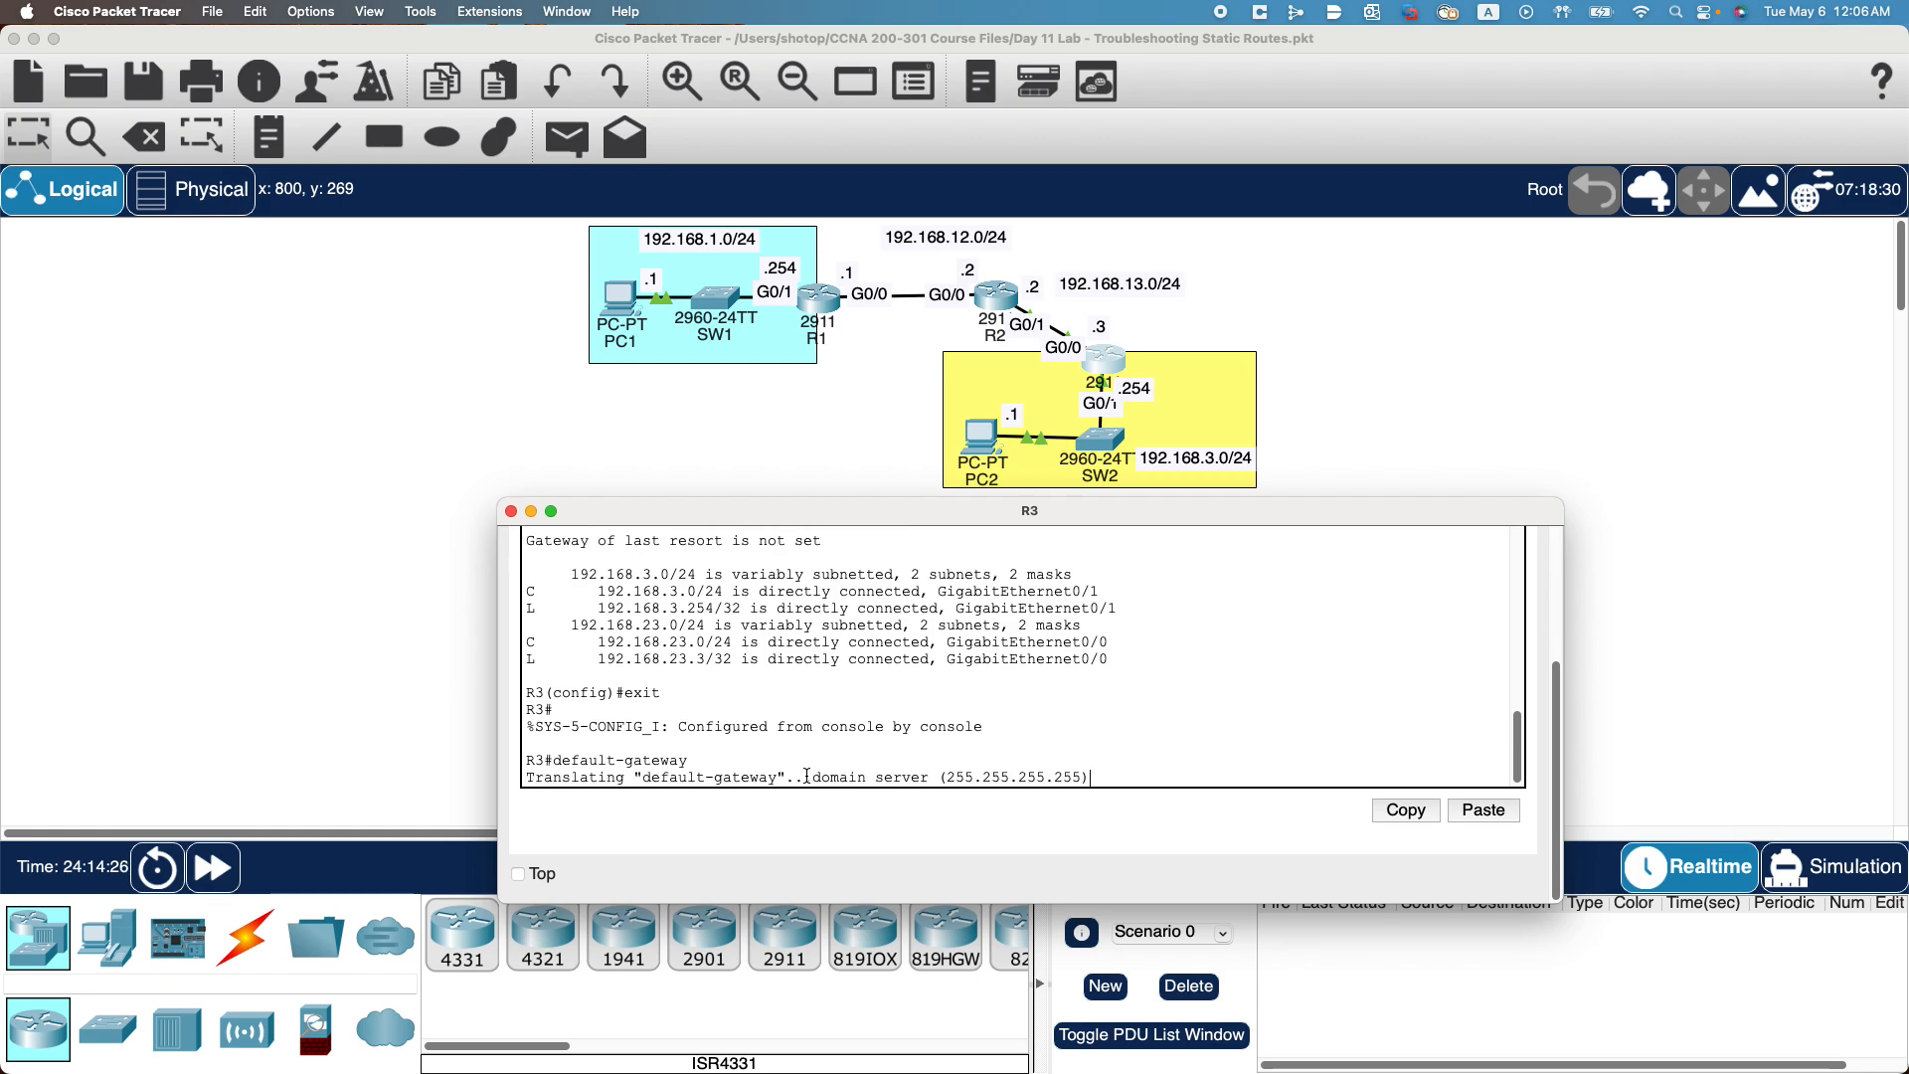
# Abort the pending default-gateway name lookup on R3 to get back to the privileged EXEC prompt.
pyautogui.hotkey('ctrl', 'shift', '6')
pyautogui.press('Return')
pyautogui.press('Return')
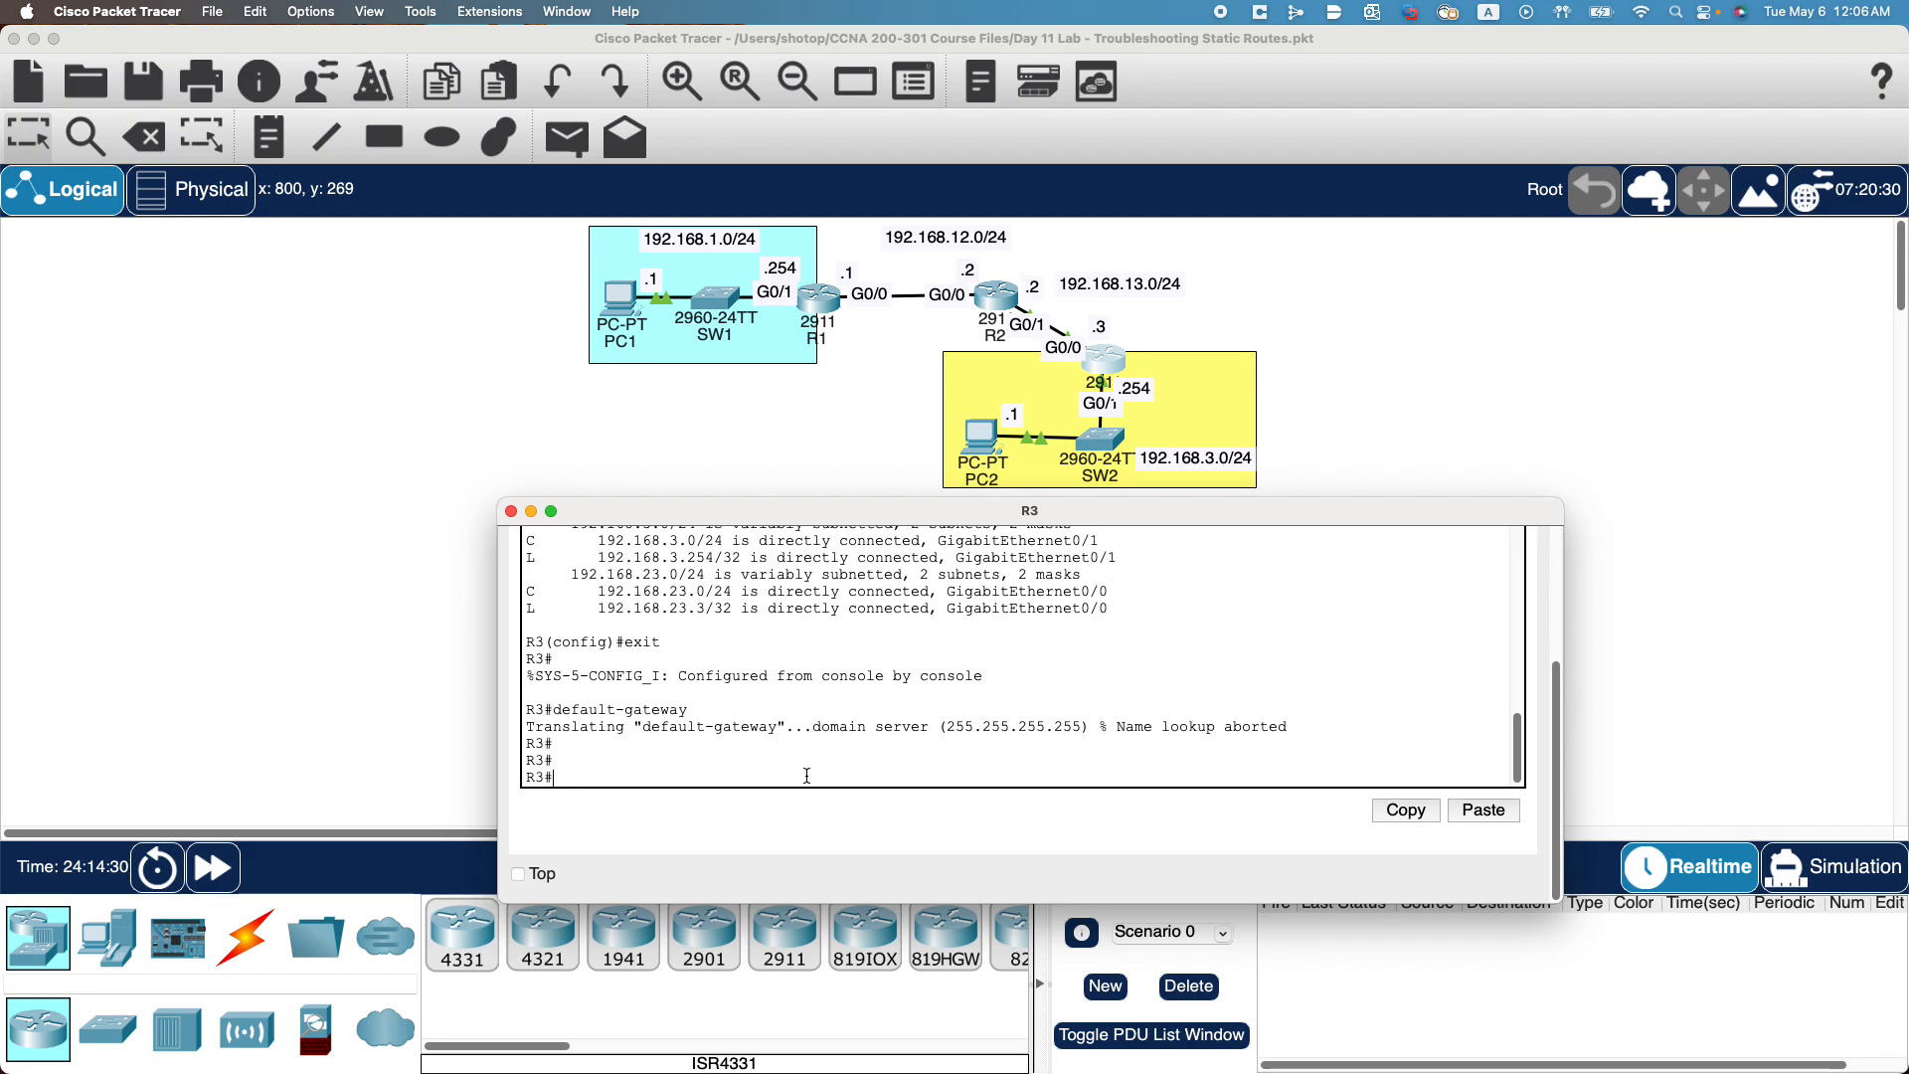
# Display R3's routing table from the privileged EXEC prompt with show ip route and review its entries.
pyautogui.write('do show ip route')
pyautogui.press('Return')
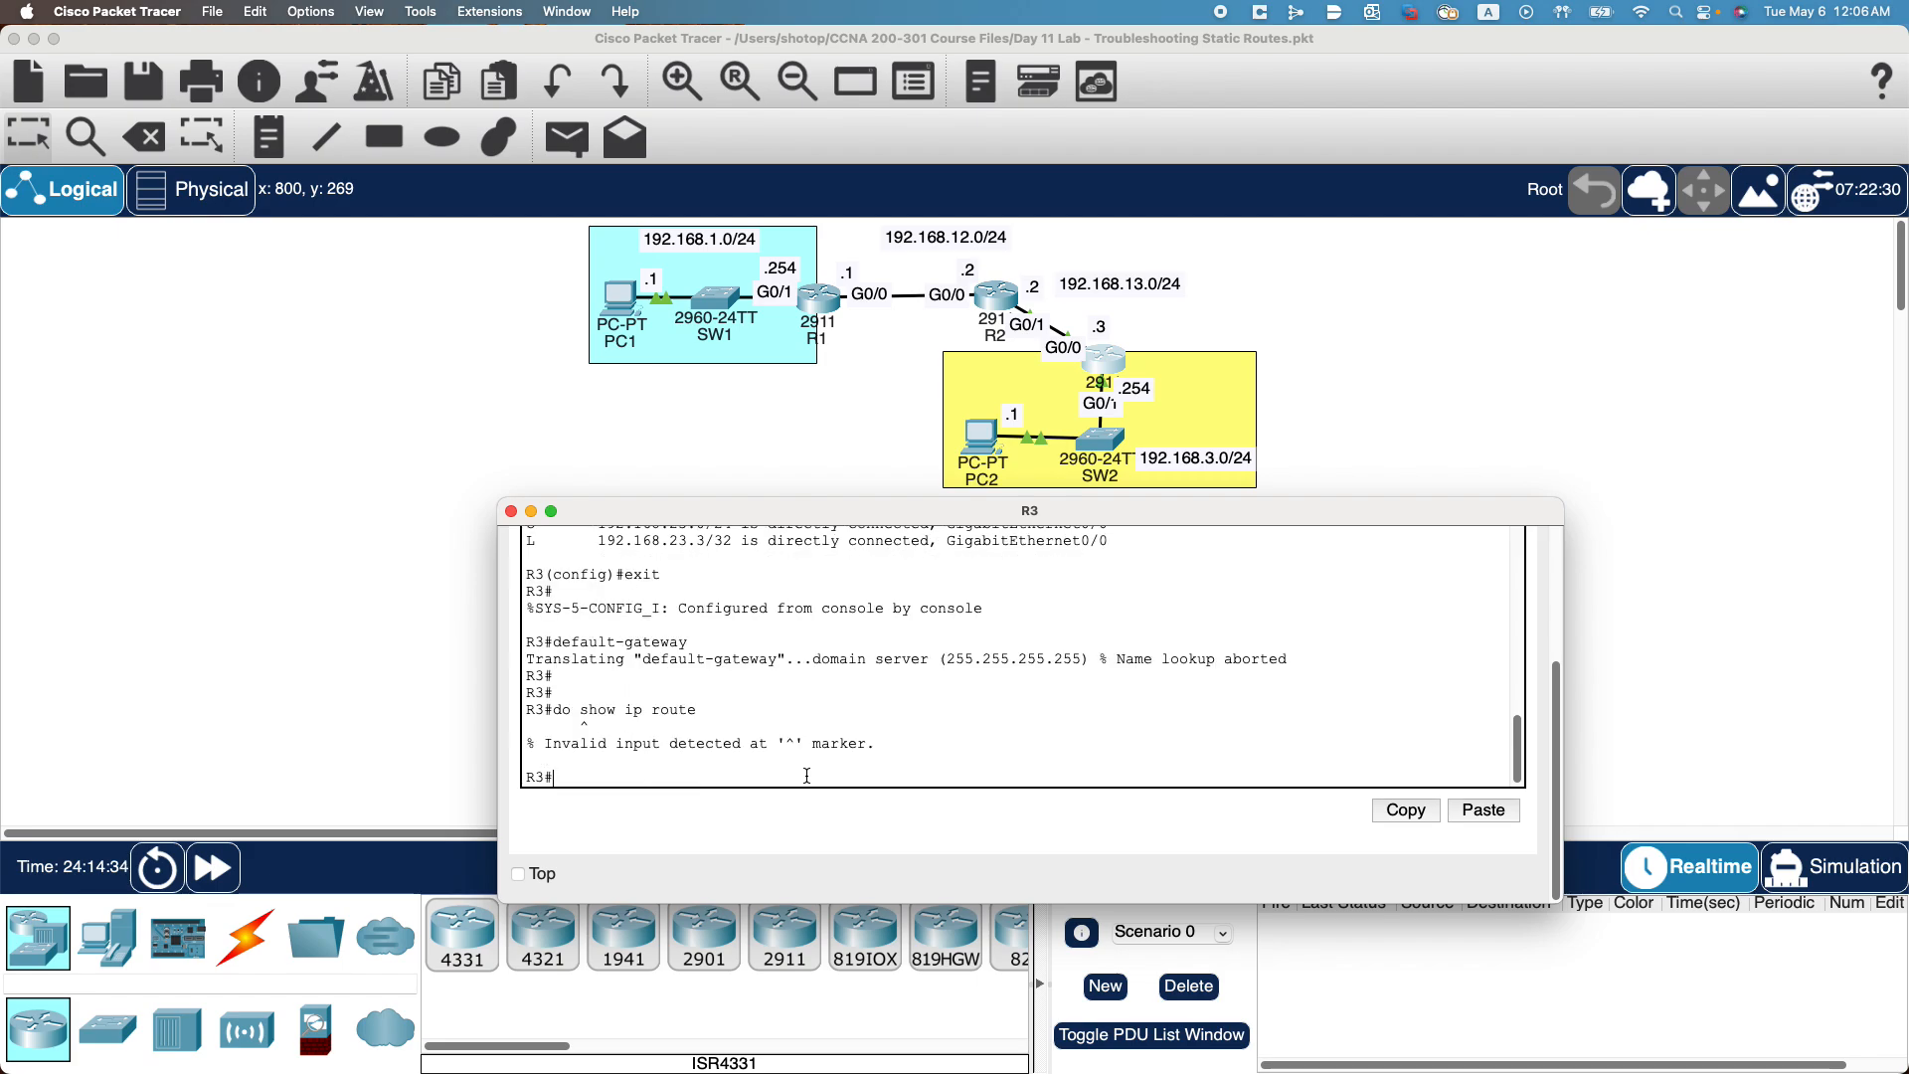
pyautogui.write('show ip toue')
pyautogui.press('BackSpace')
pyautogui.press('BackSpace')
pyautogui.press('BackSpace')
pyautogui.press('BackSpace')
pyautogui.write('route')
pyautogui.press('Return')
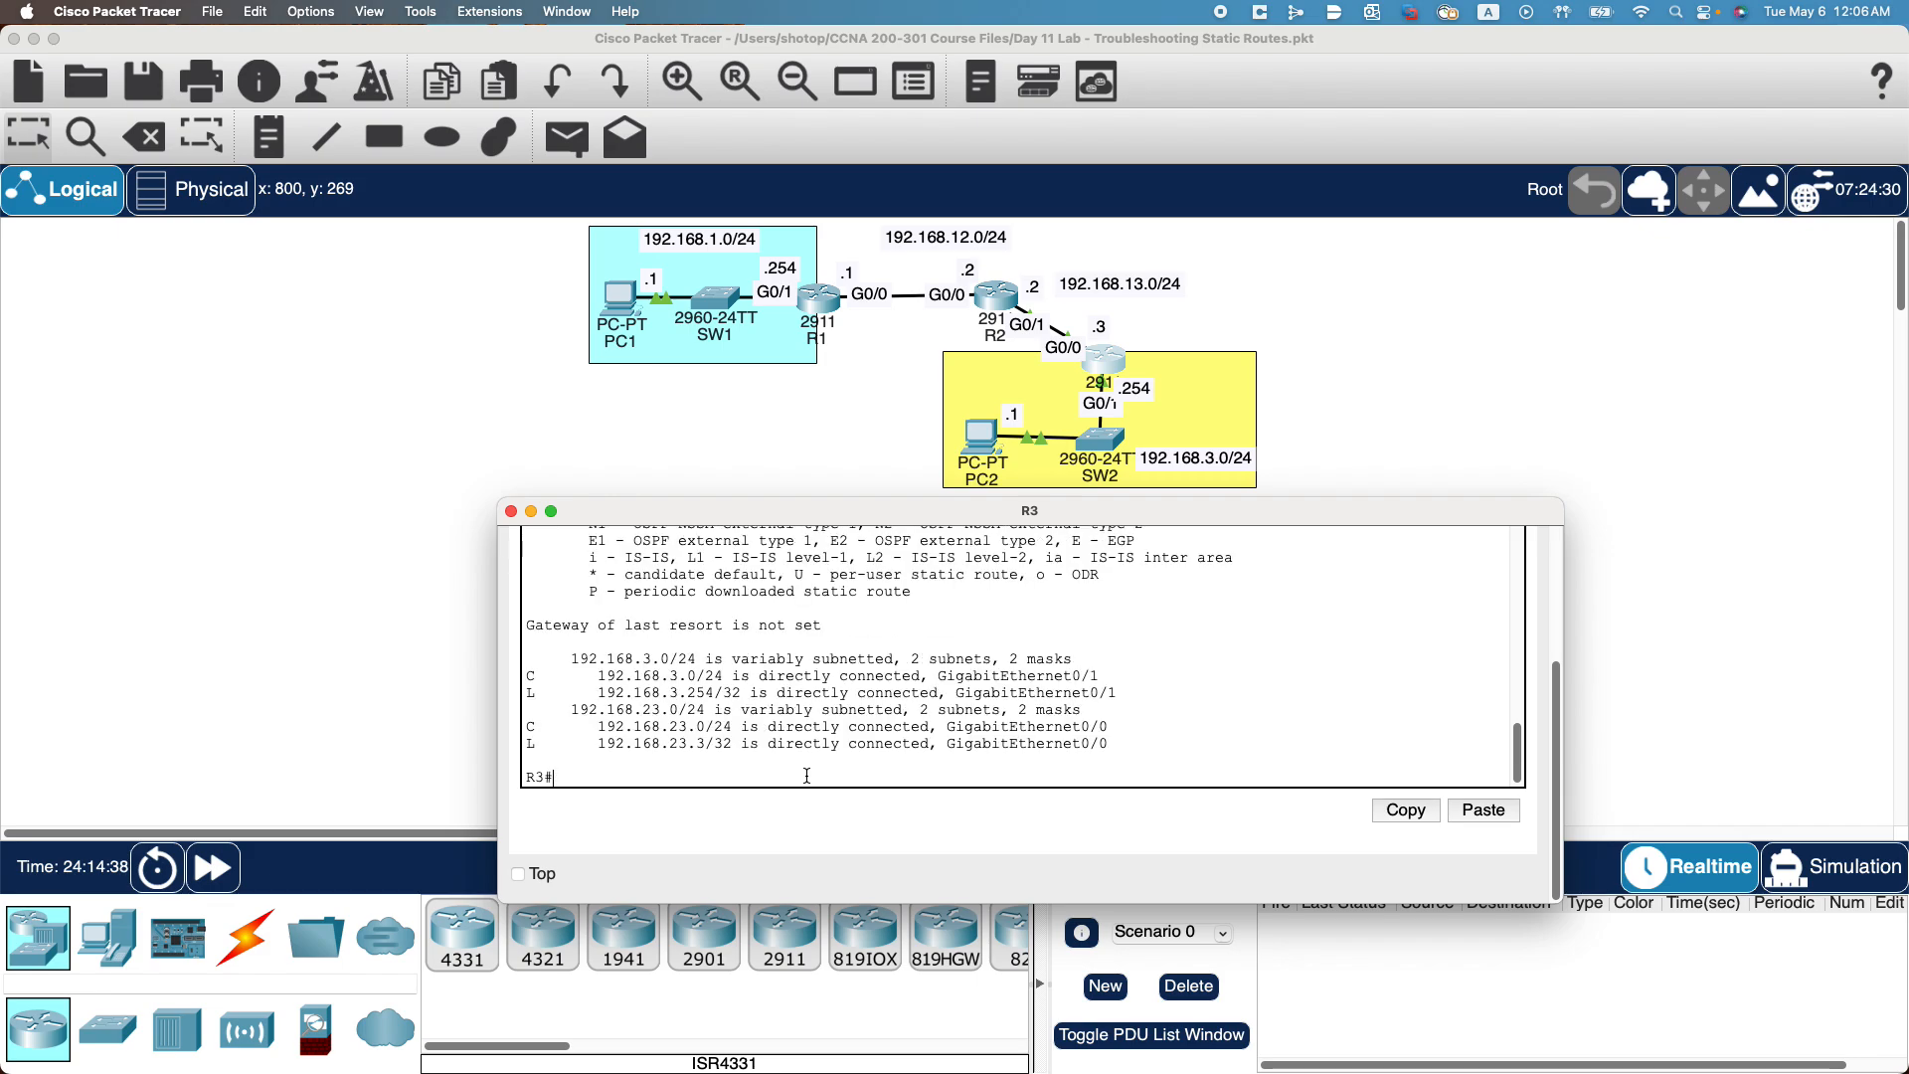
pyautogui.scroll(3, 864, 741)
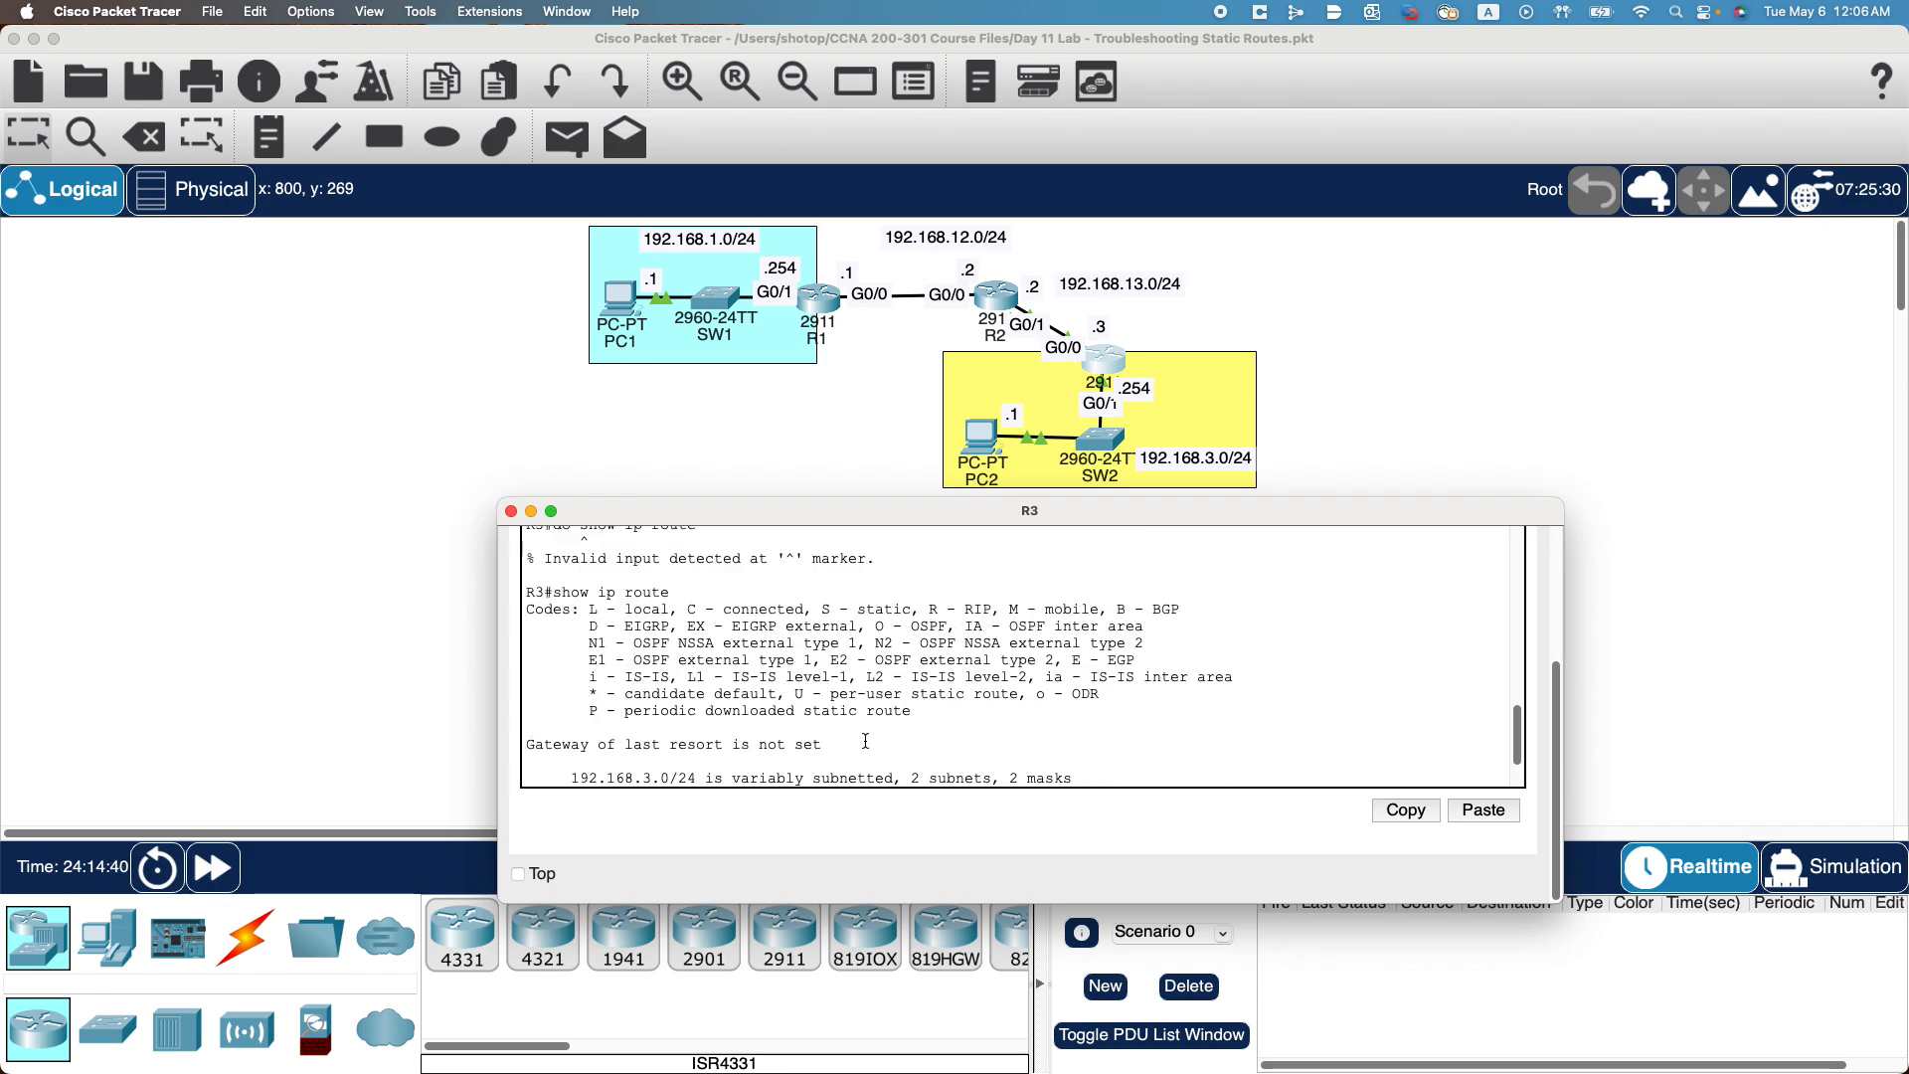
pyautogui.scroll(-3, 863, 751)
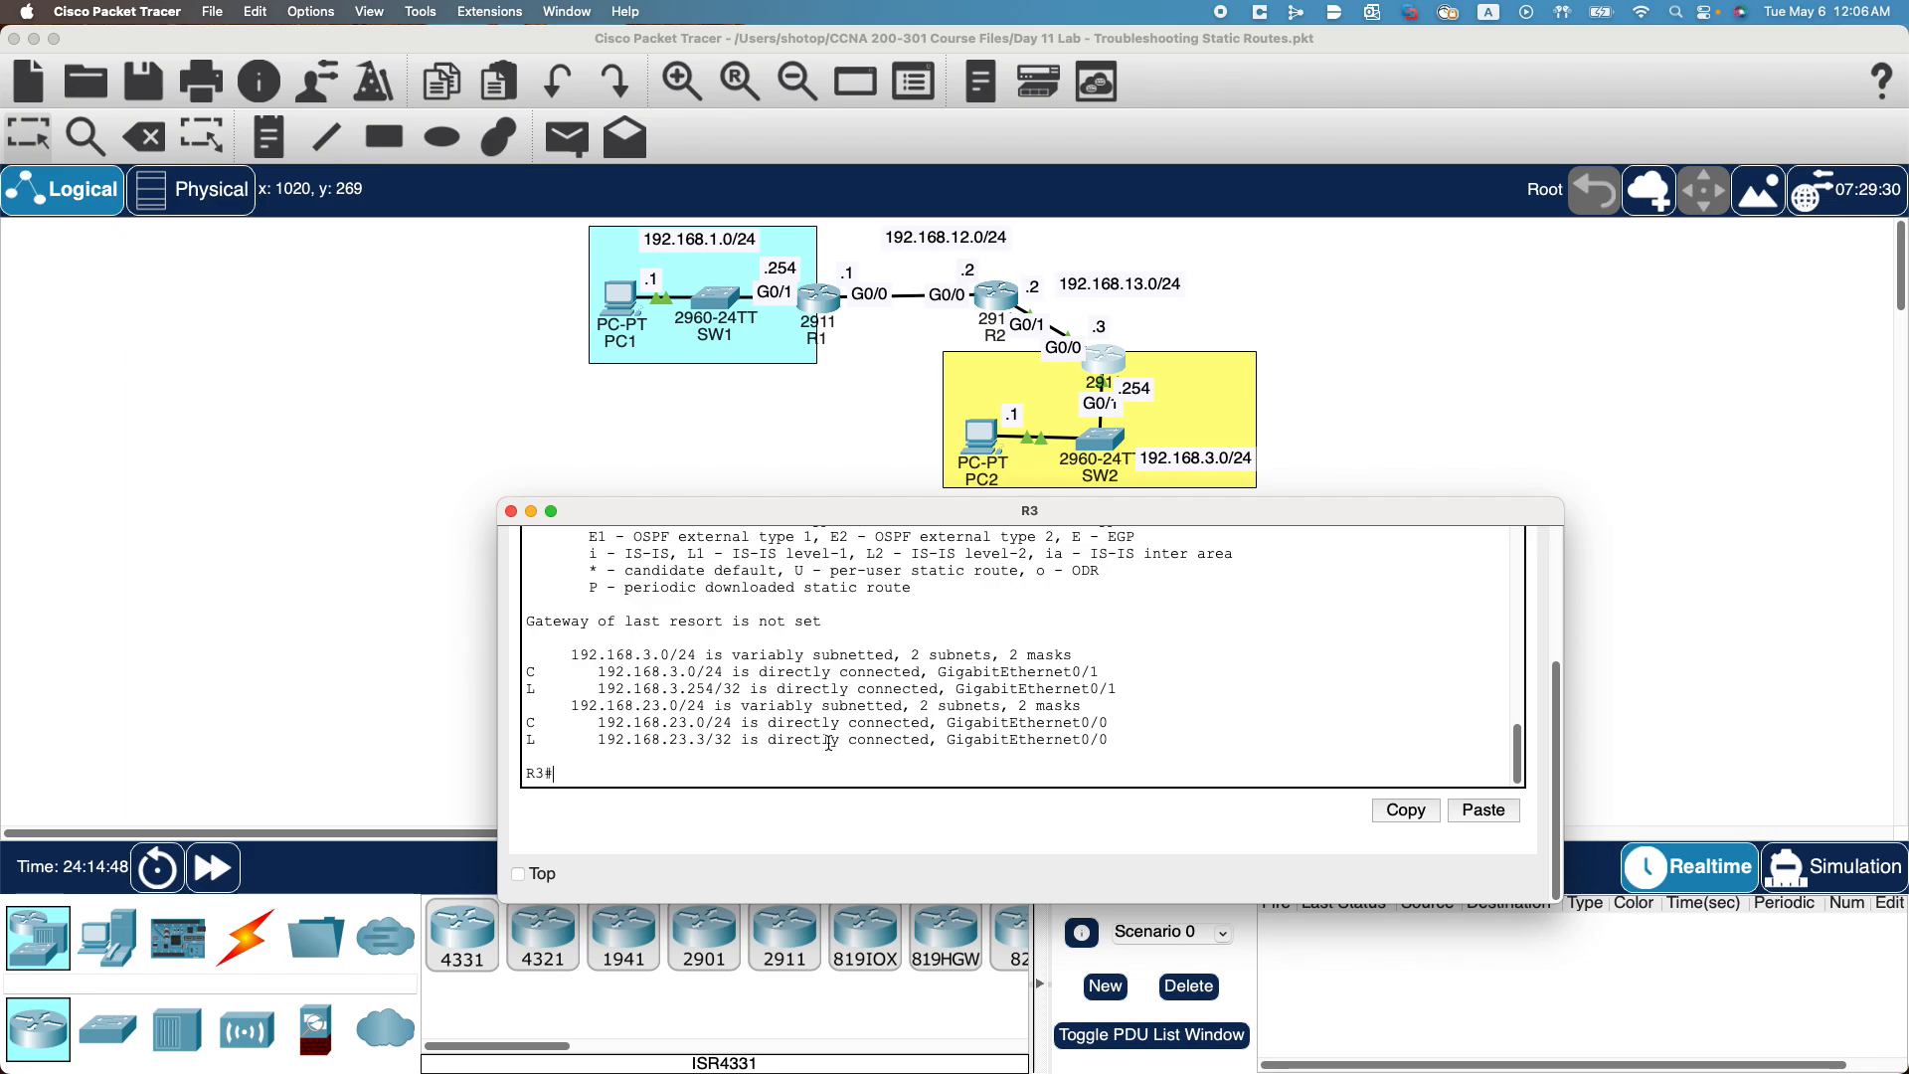
# Ping 192.168.13.2 from R3 to test the link towards R2.
pyautogui.write('ping 192.168')
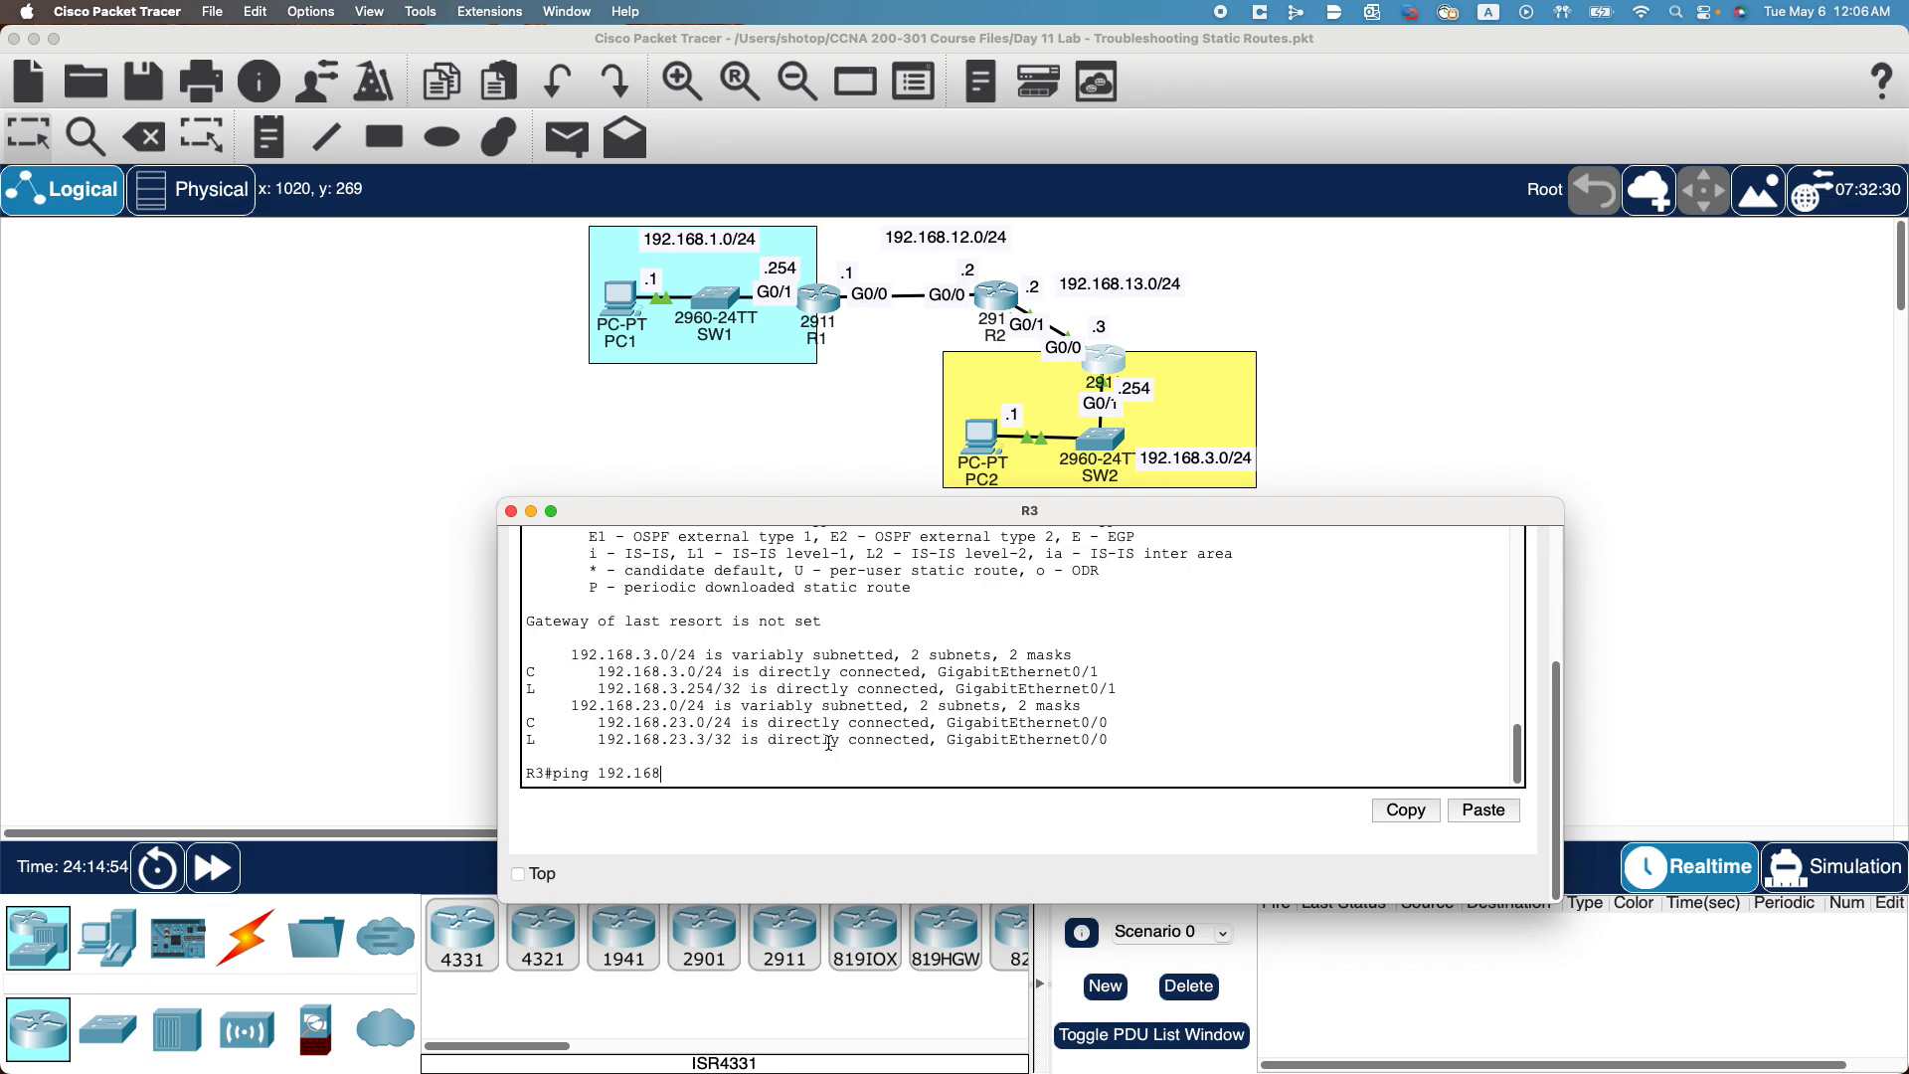
pyautogui.write('.13.2')
pyautogui.press('Return')
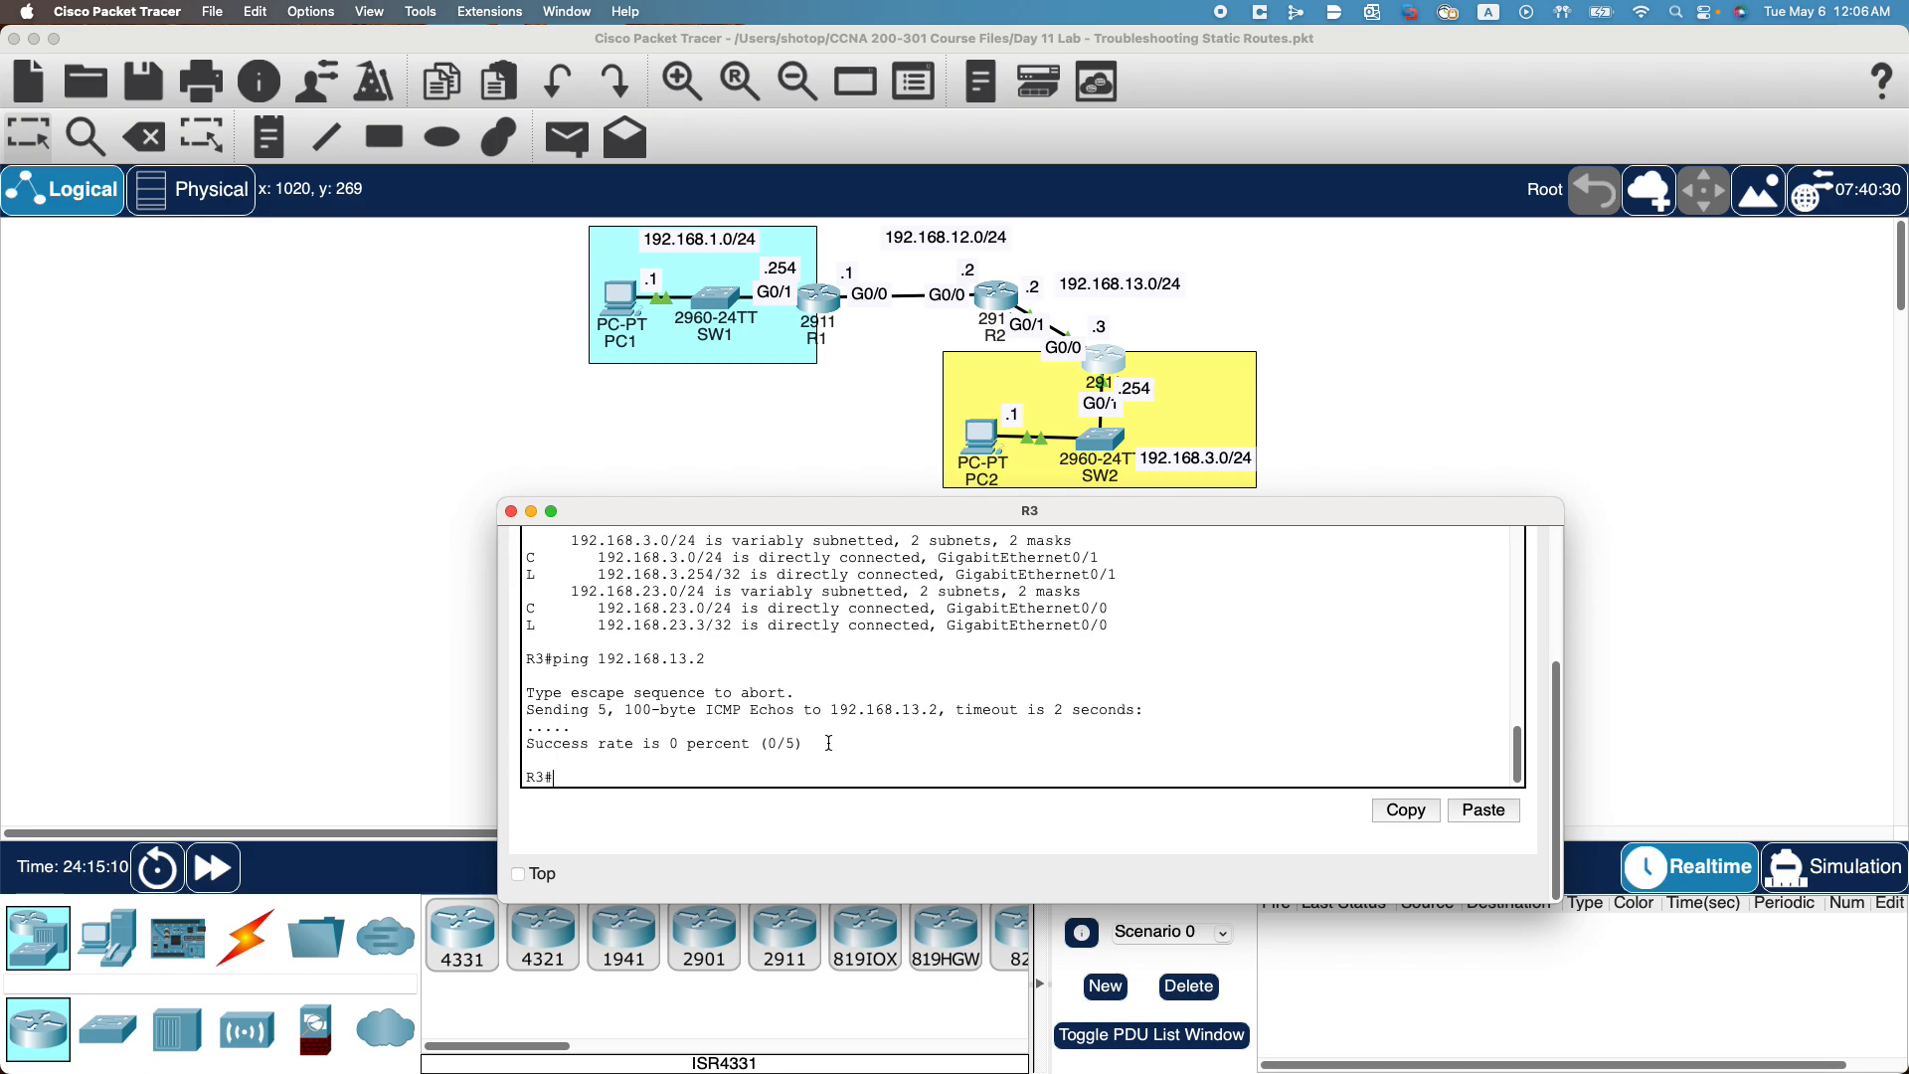
# Open R2's command line and shrink and reposition its window so the topology diagram stays in view.
pyautogui.click(1005, 298)
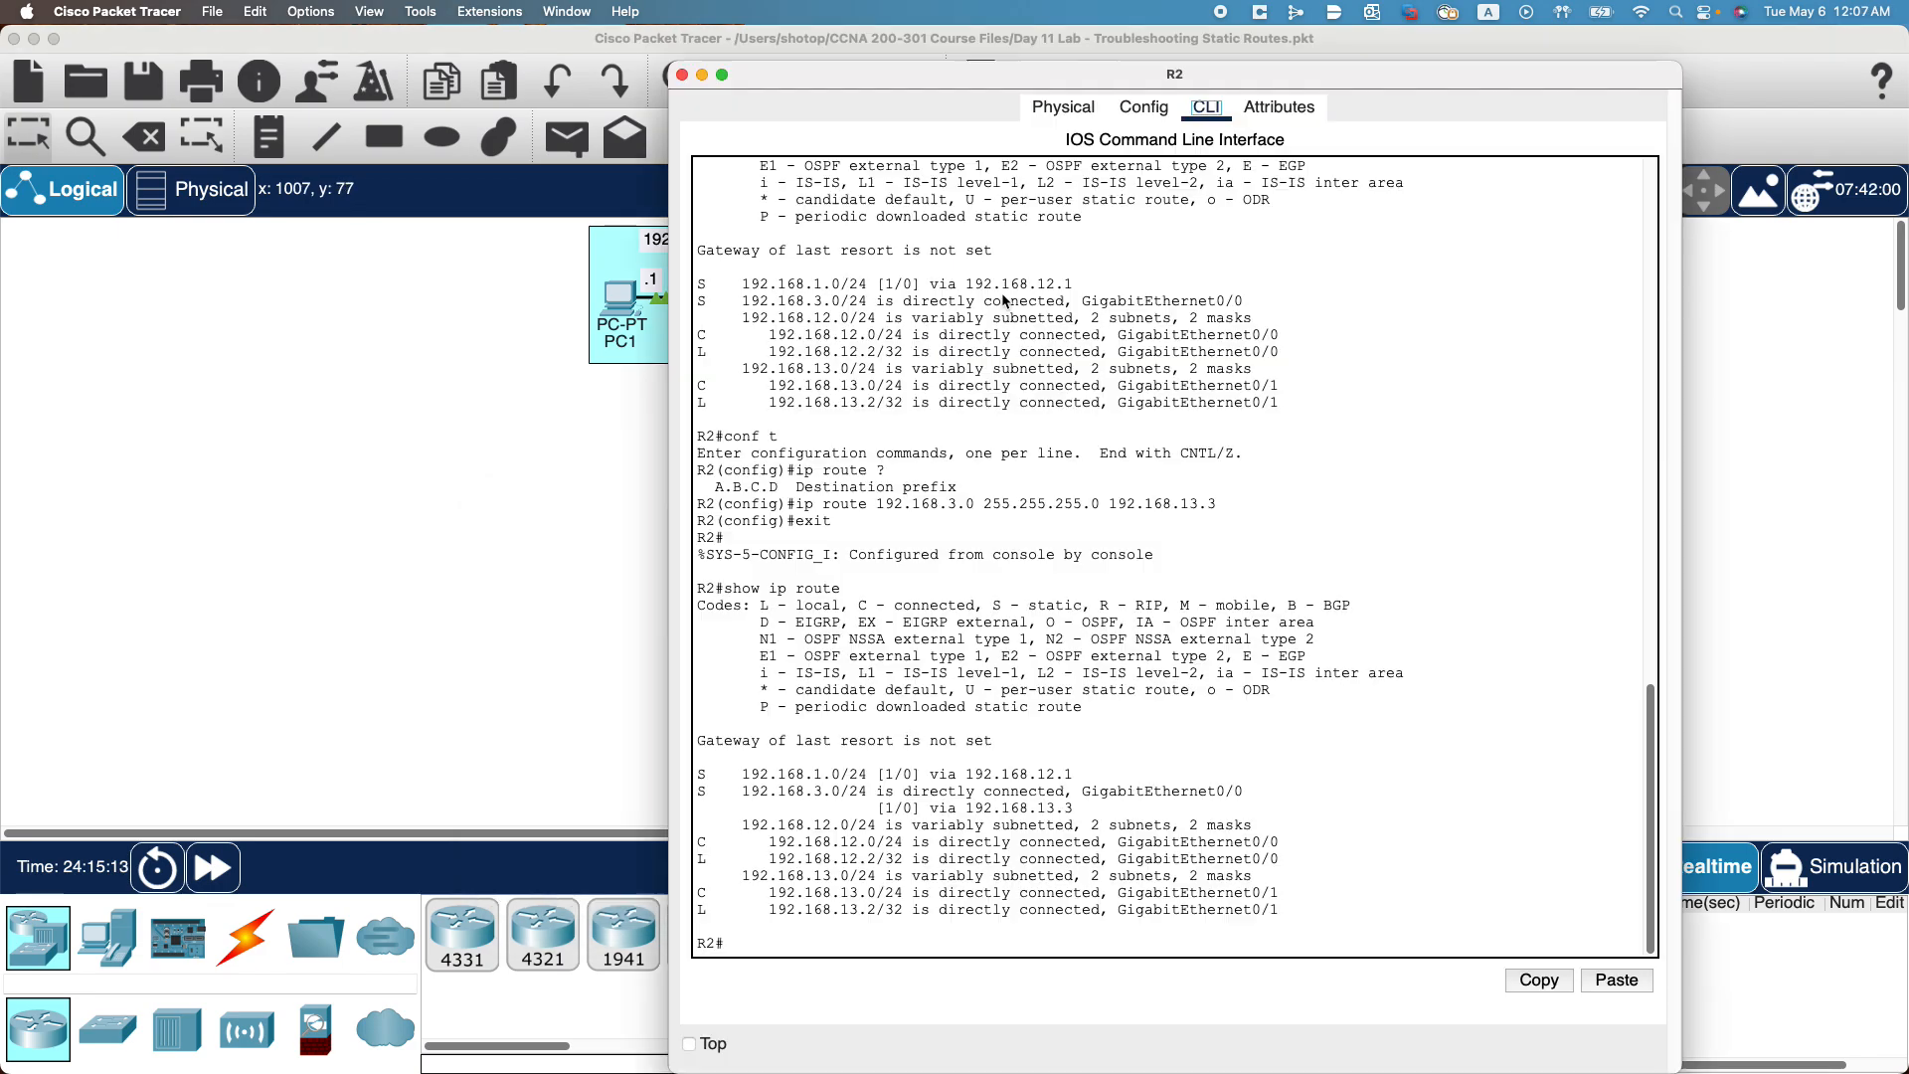
pyautogui.moveTo(1478, 74); pyautogui.dragTo(736, 90)
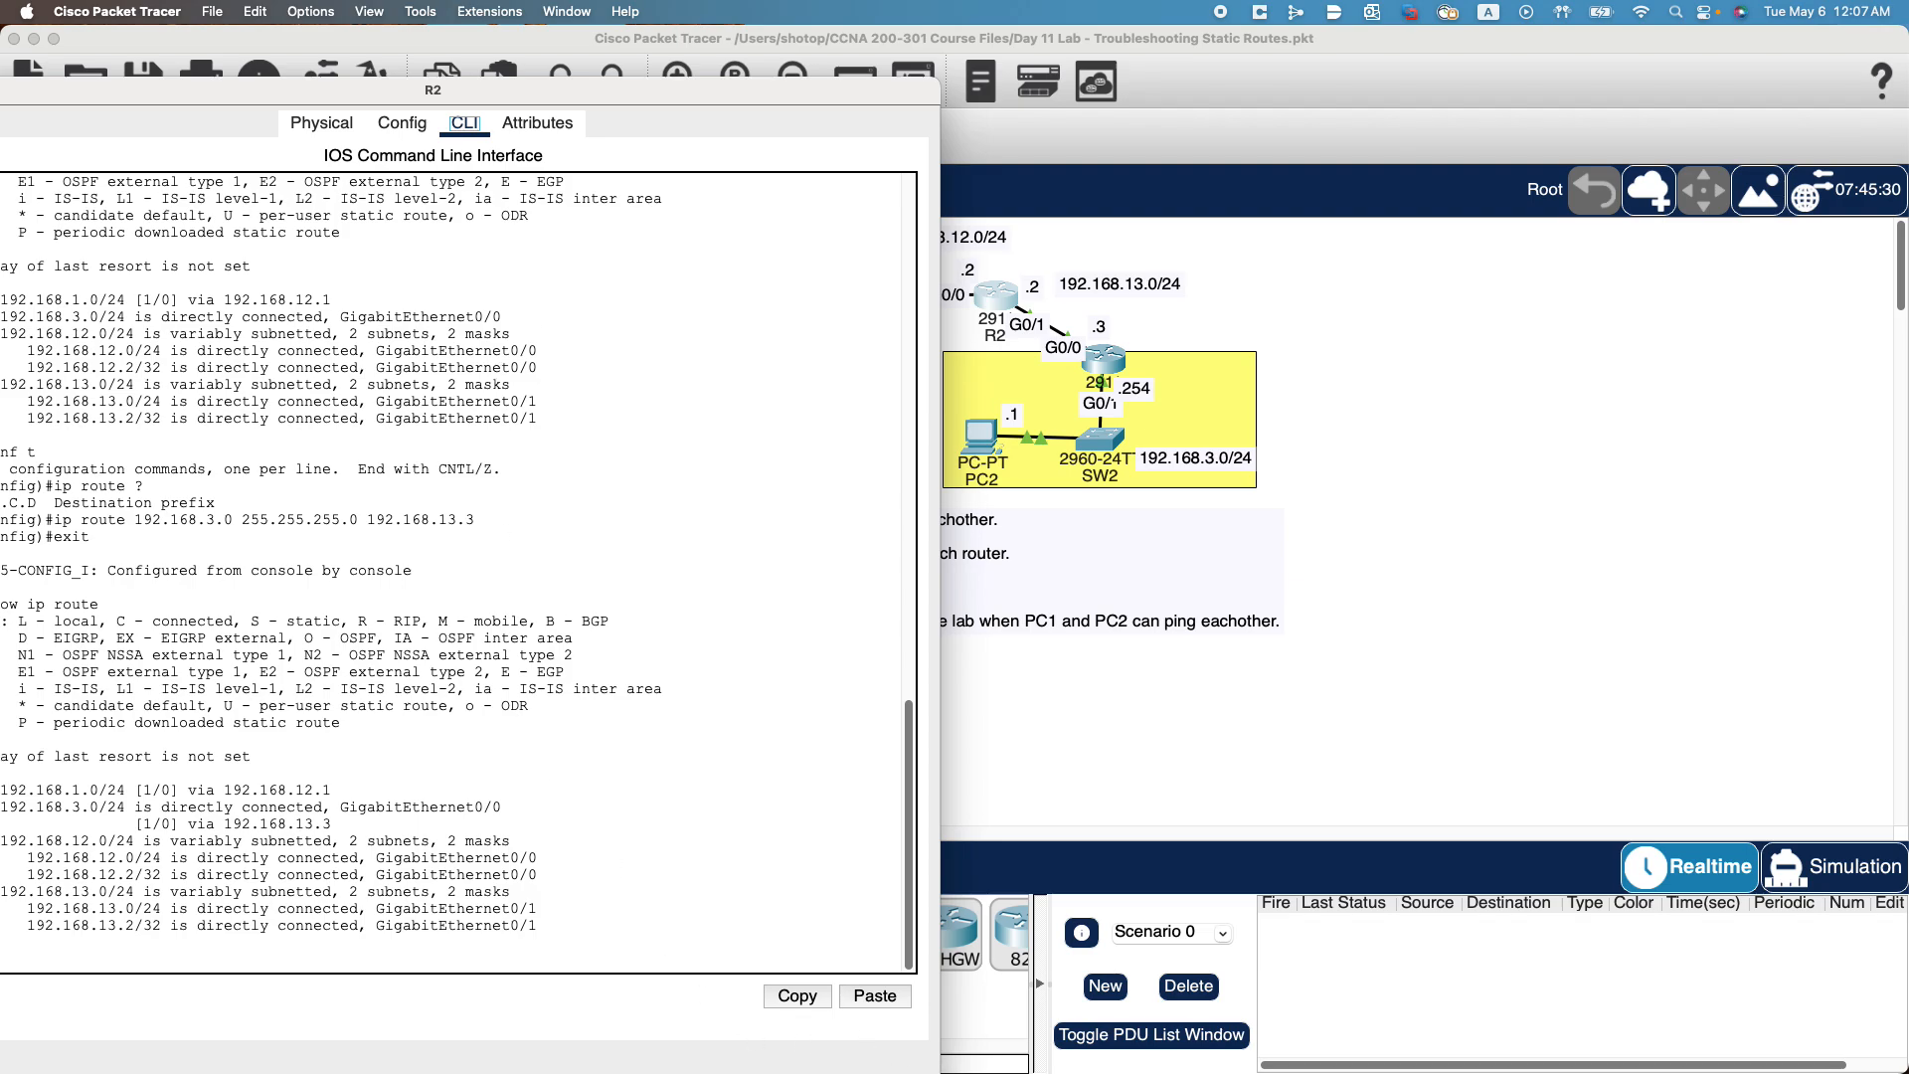
pyautogui.moveTo(596, 99); pyautogui.dragTo(714, 25)
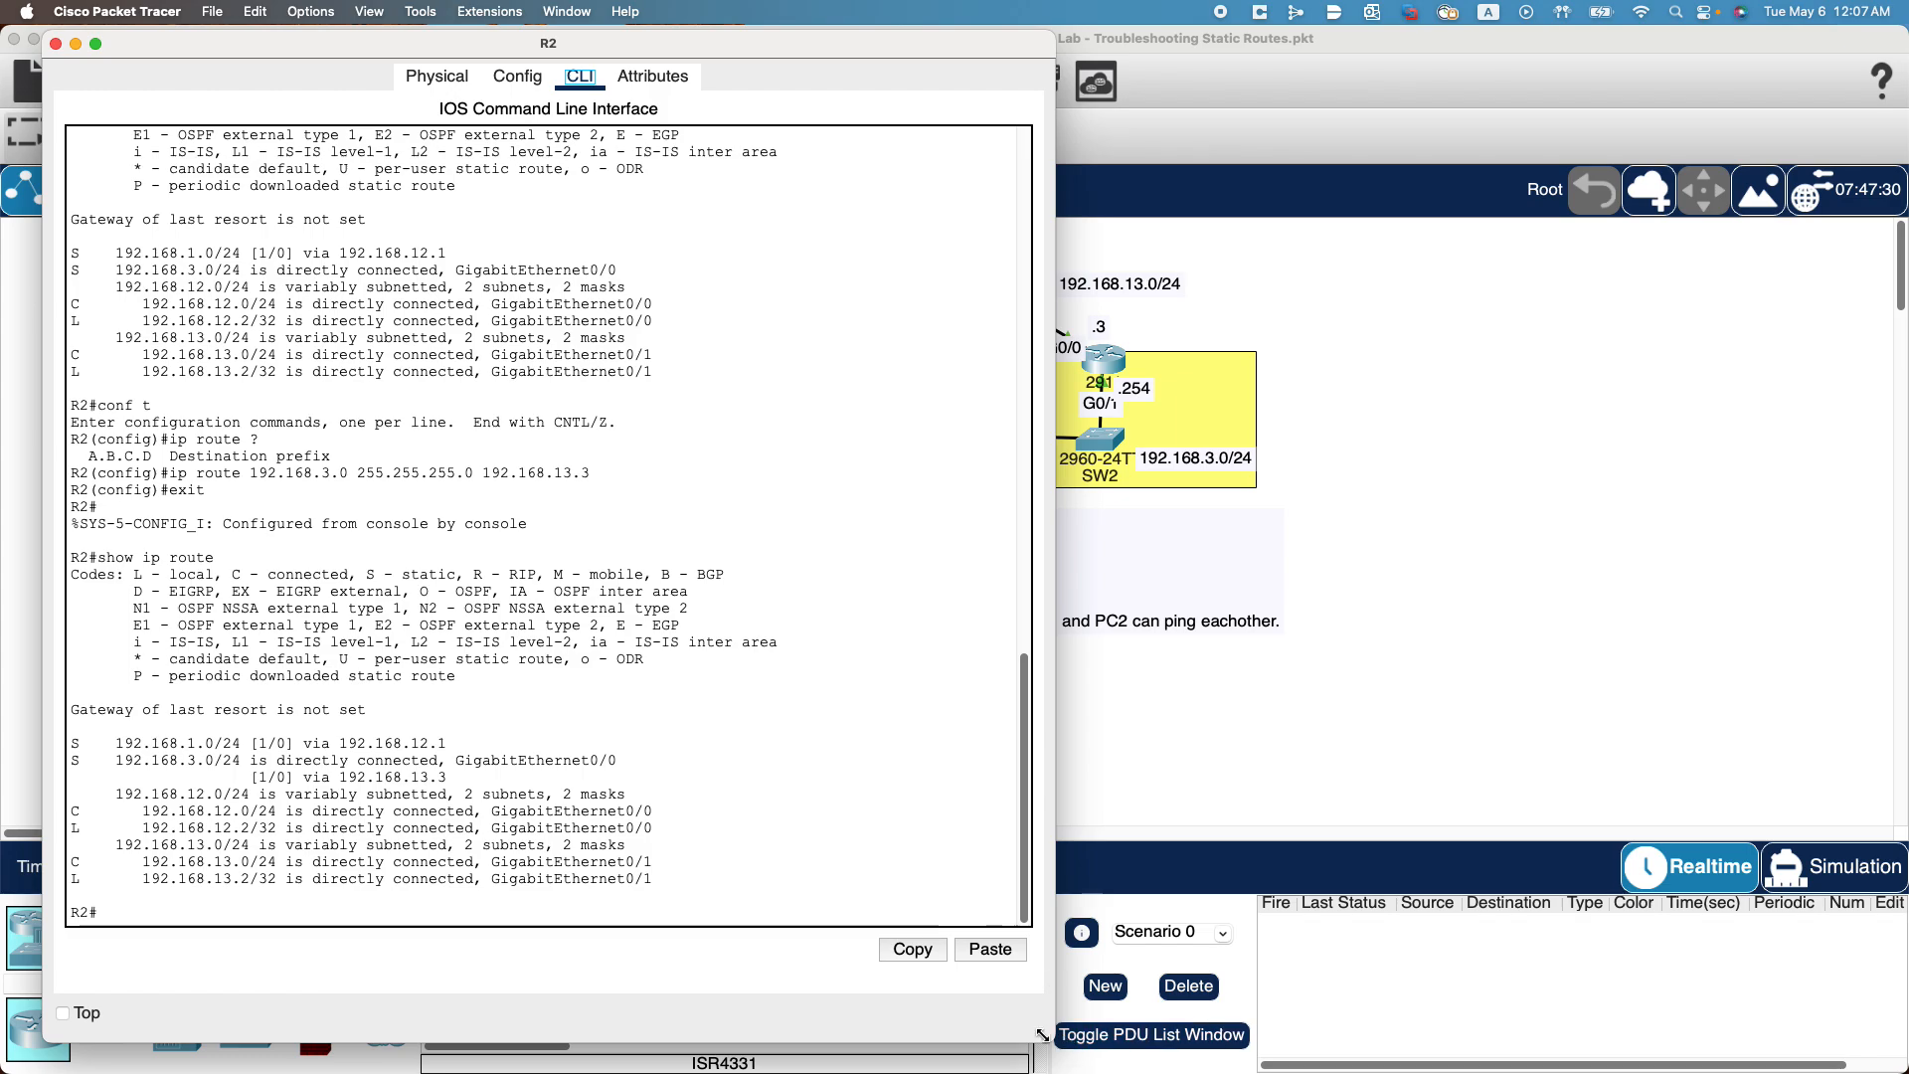
pyautogui.moveTo(1042, 1034); pyautogui.dragTo(1206, 658)
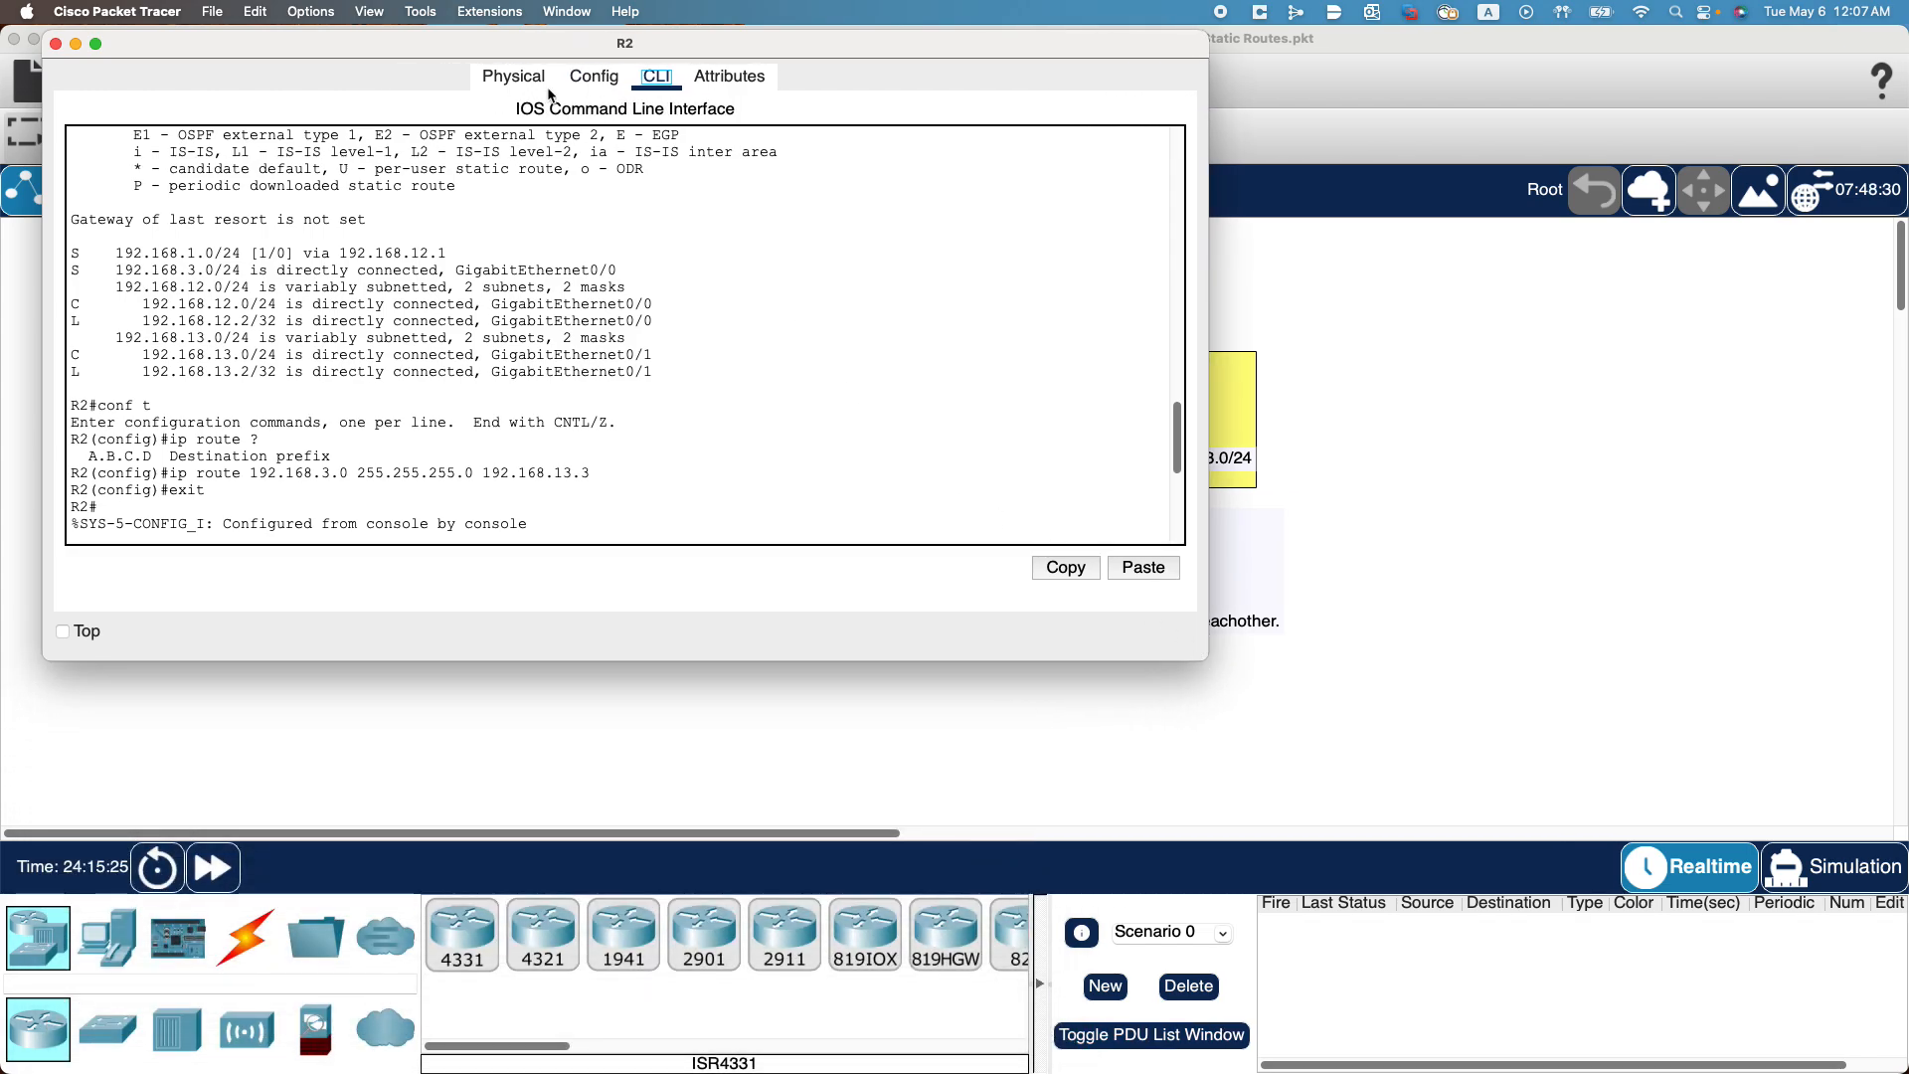
pyautogui.moveTo(517, 43); pyautogui.dragTo(910, 498)
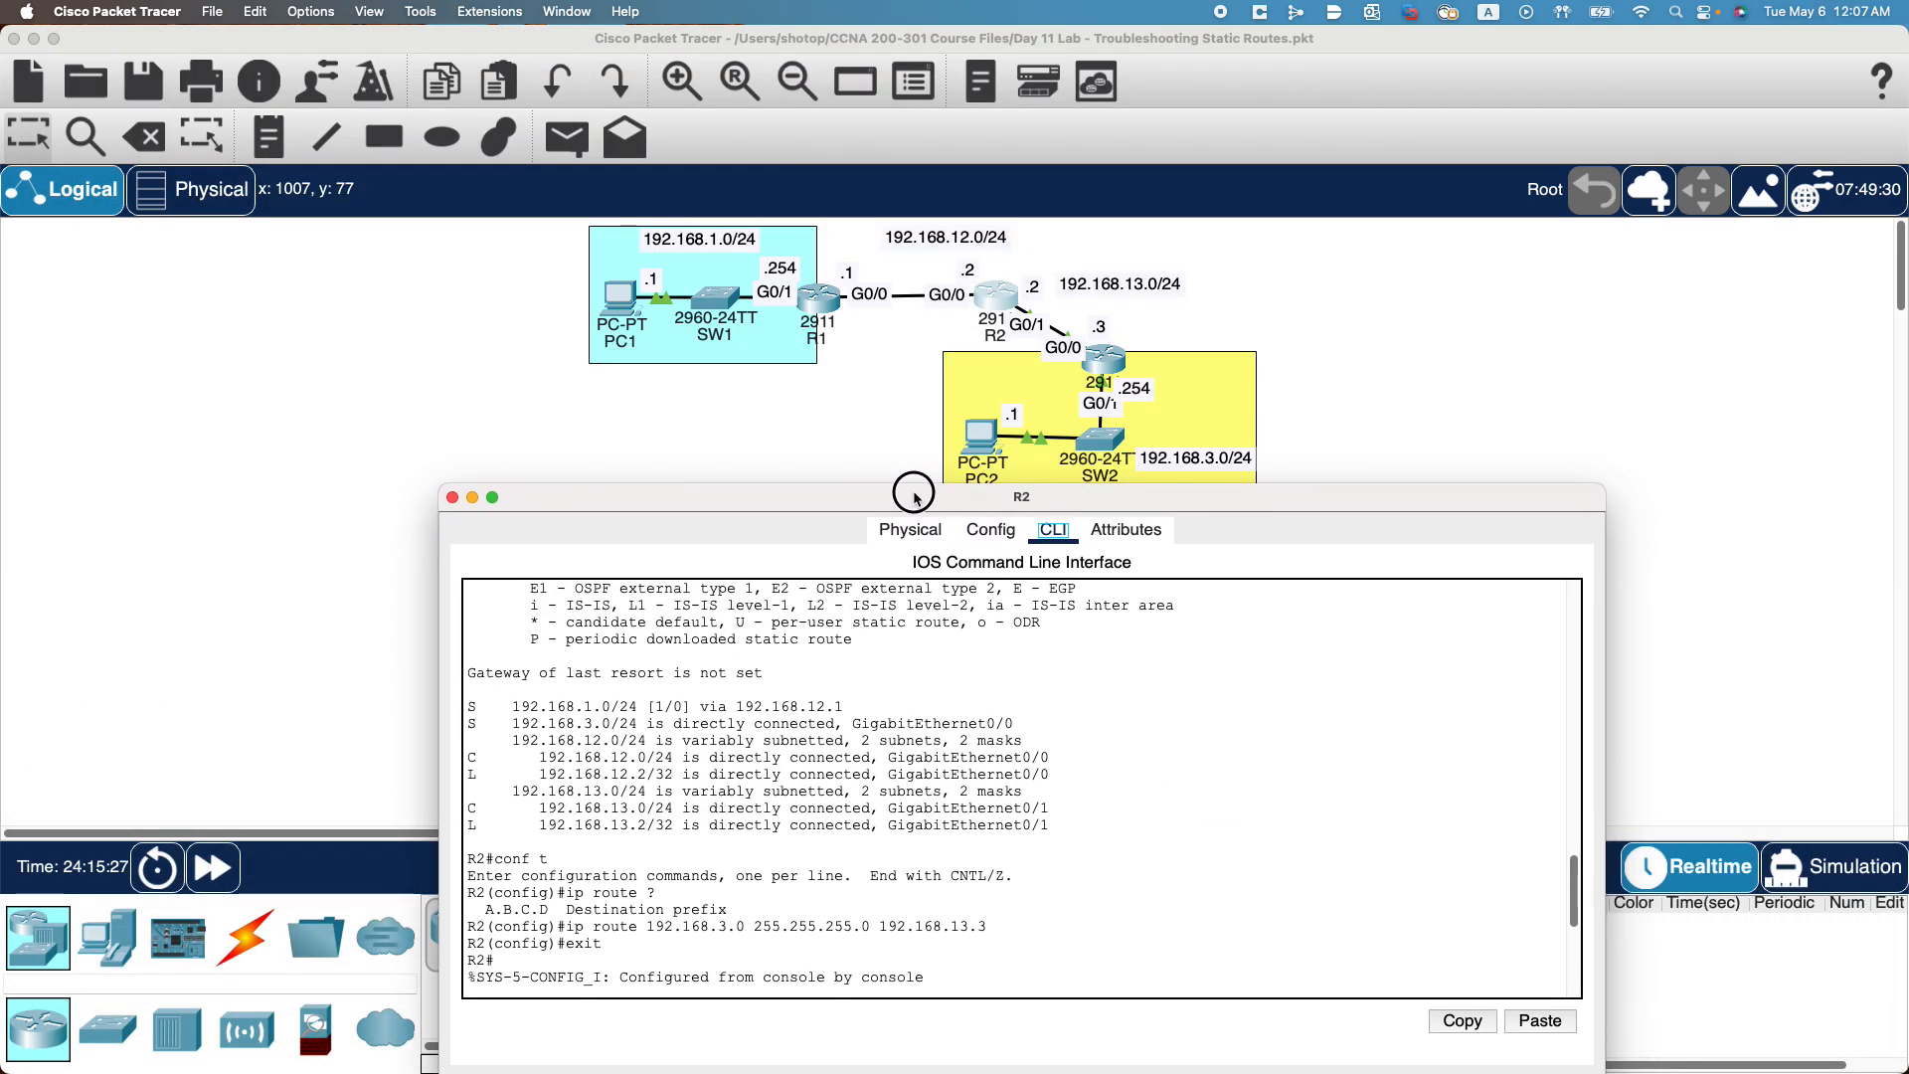
pyautogui.scroll(-1, 882, 841)
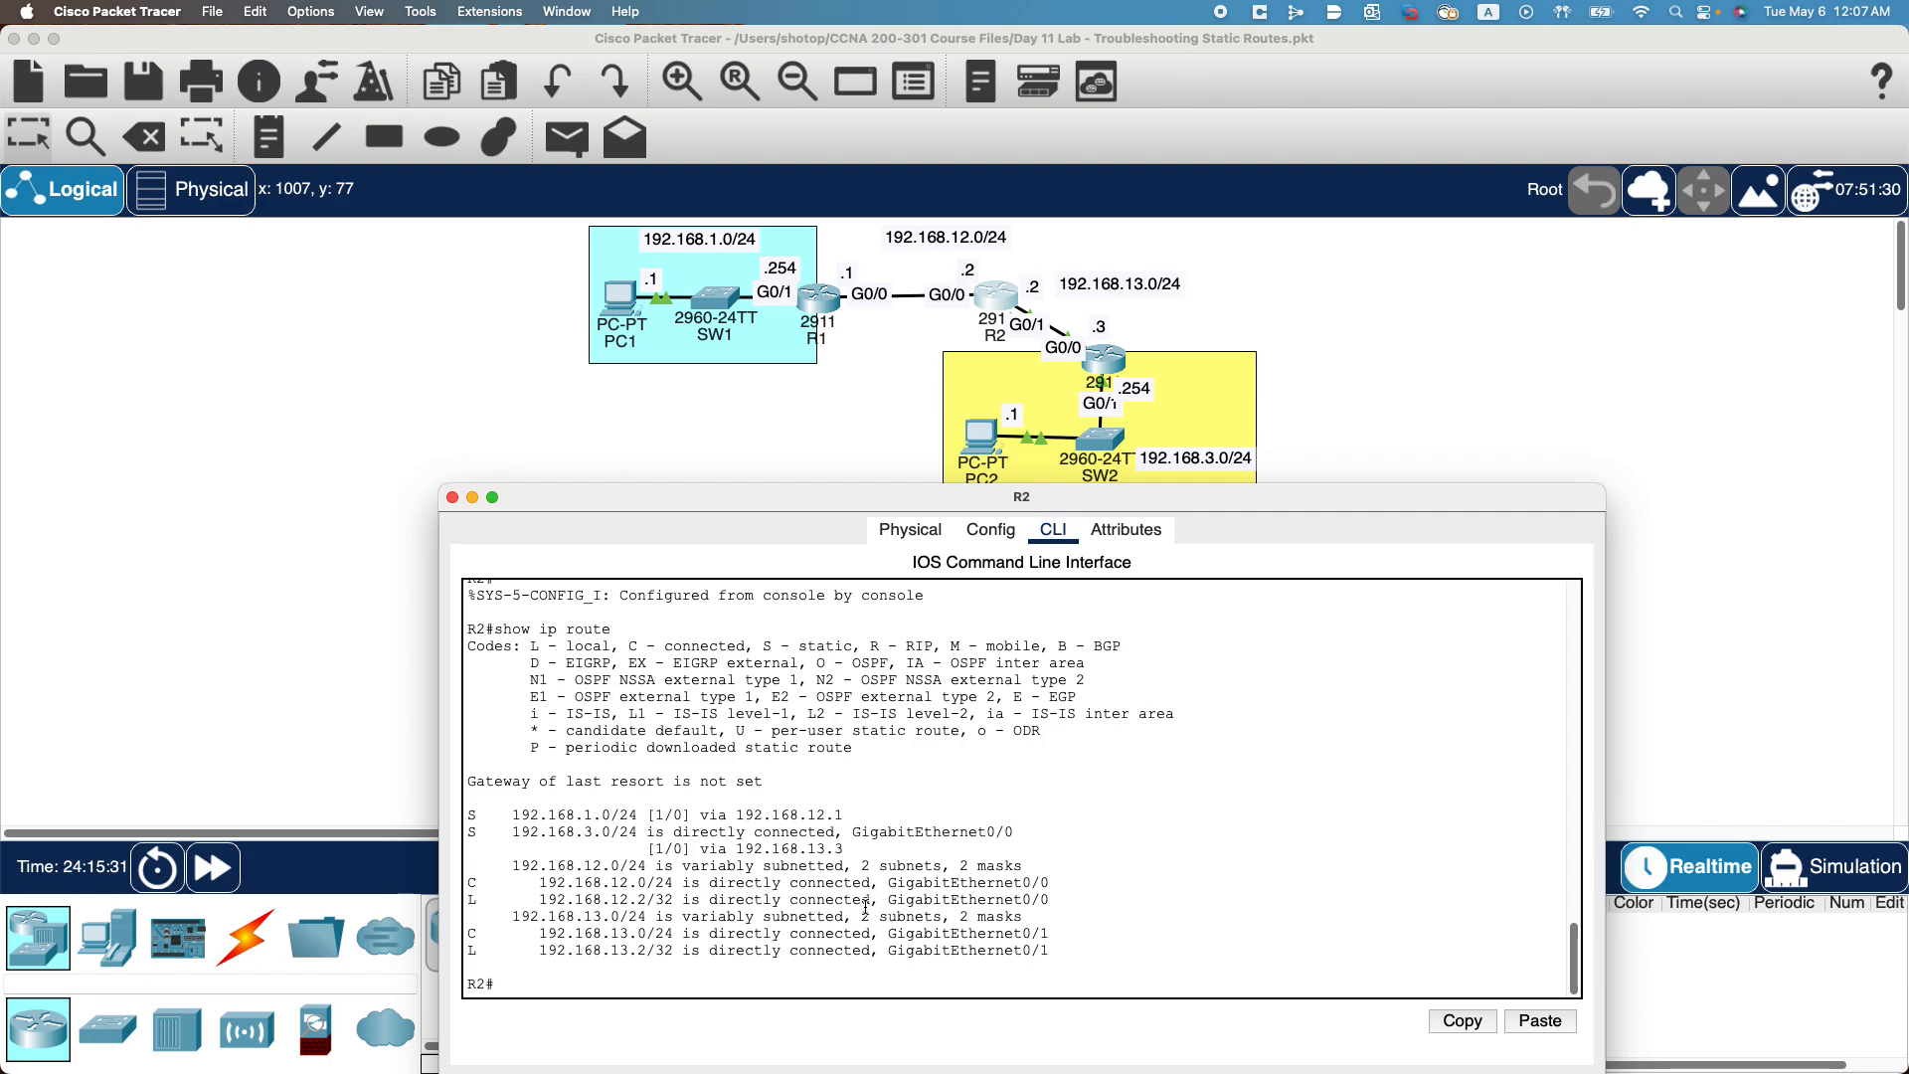
# Ping 192.168.13.3 from R2 to test the link towards R3, and close R2's window.
pyautogui.write('ping 192.168.13.3')
pyautogui.press('Return')
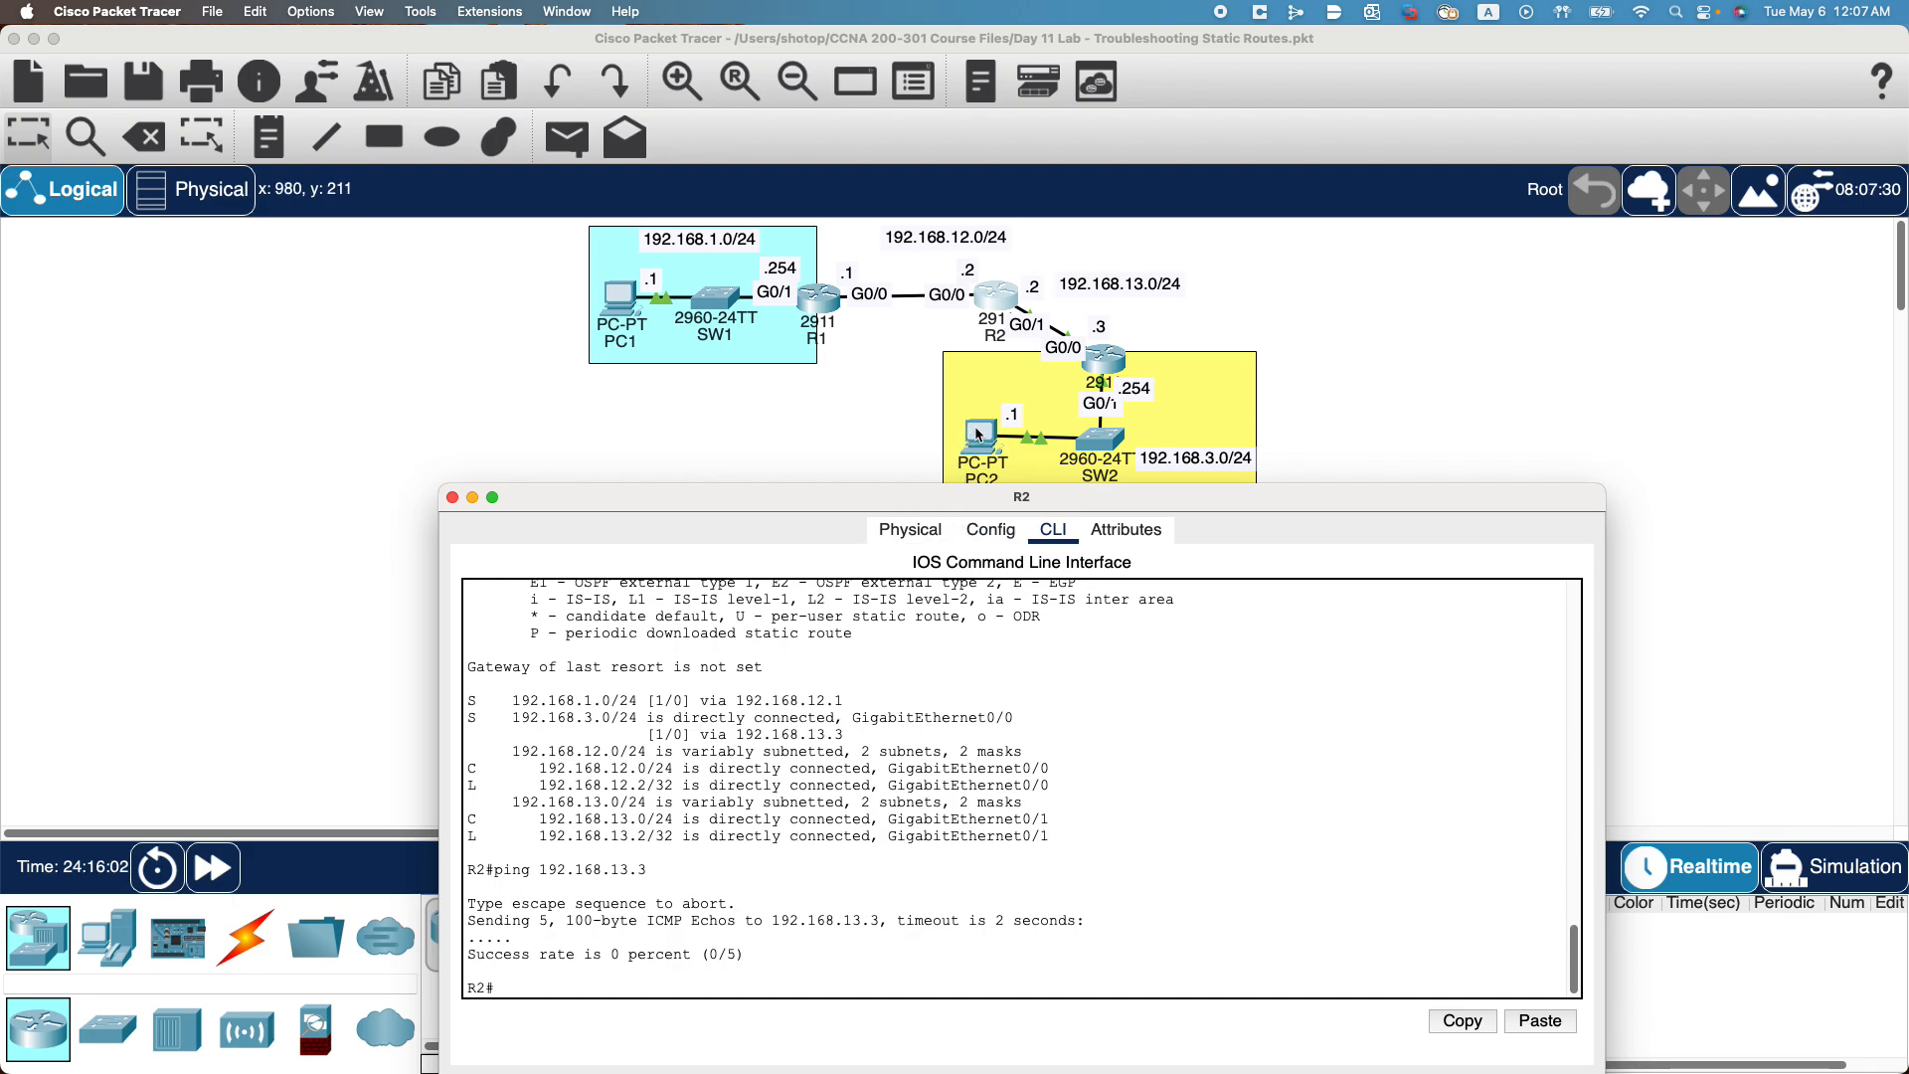
pyautogui.click(452, 498)
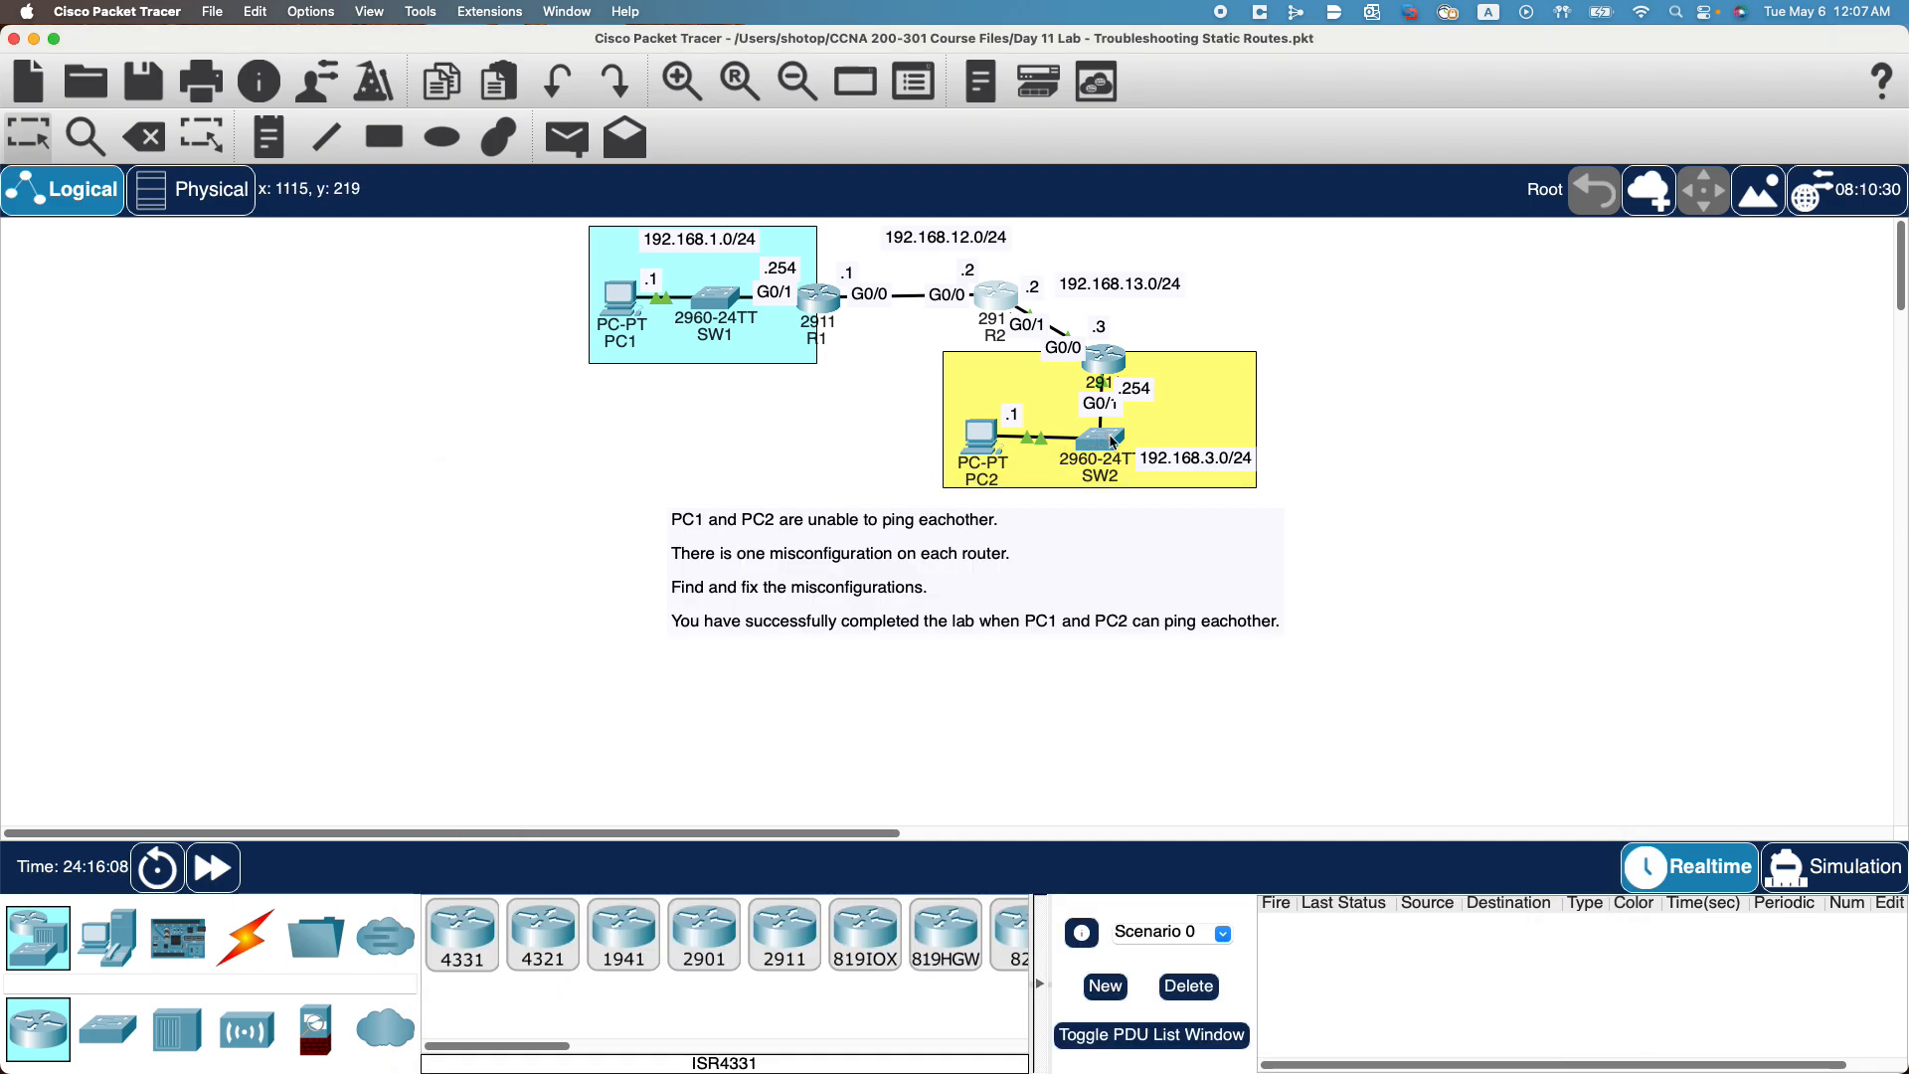
# Check PC2's default gateway setting and open its Command Prompt, placing the window below the topology diagram.
pyautogui.moveTo(1117, 364)
pyautogui.click(980, 440)
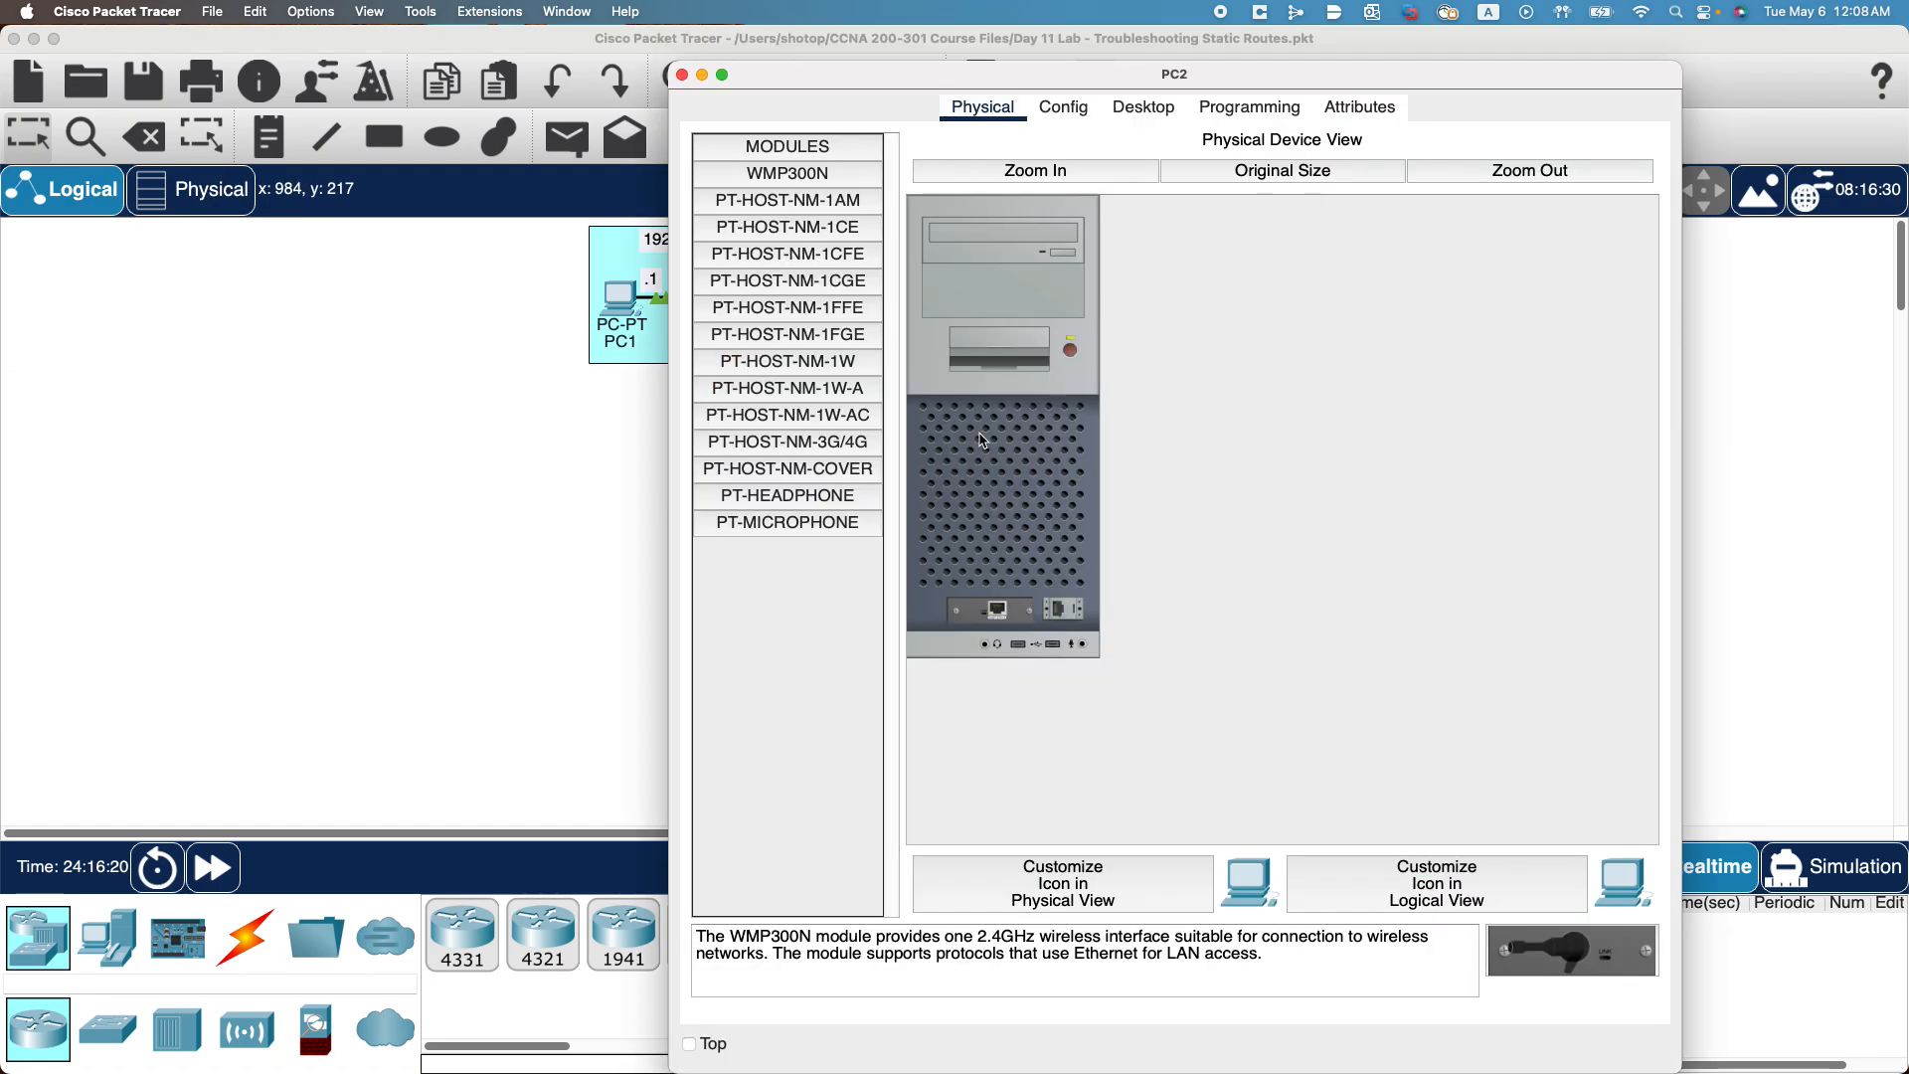
pyautogui.click(1063, 108)
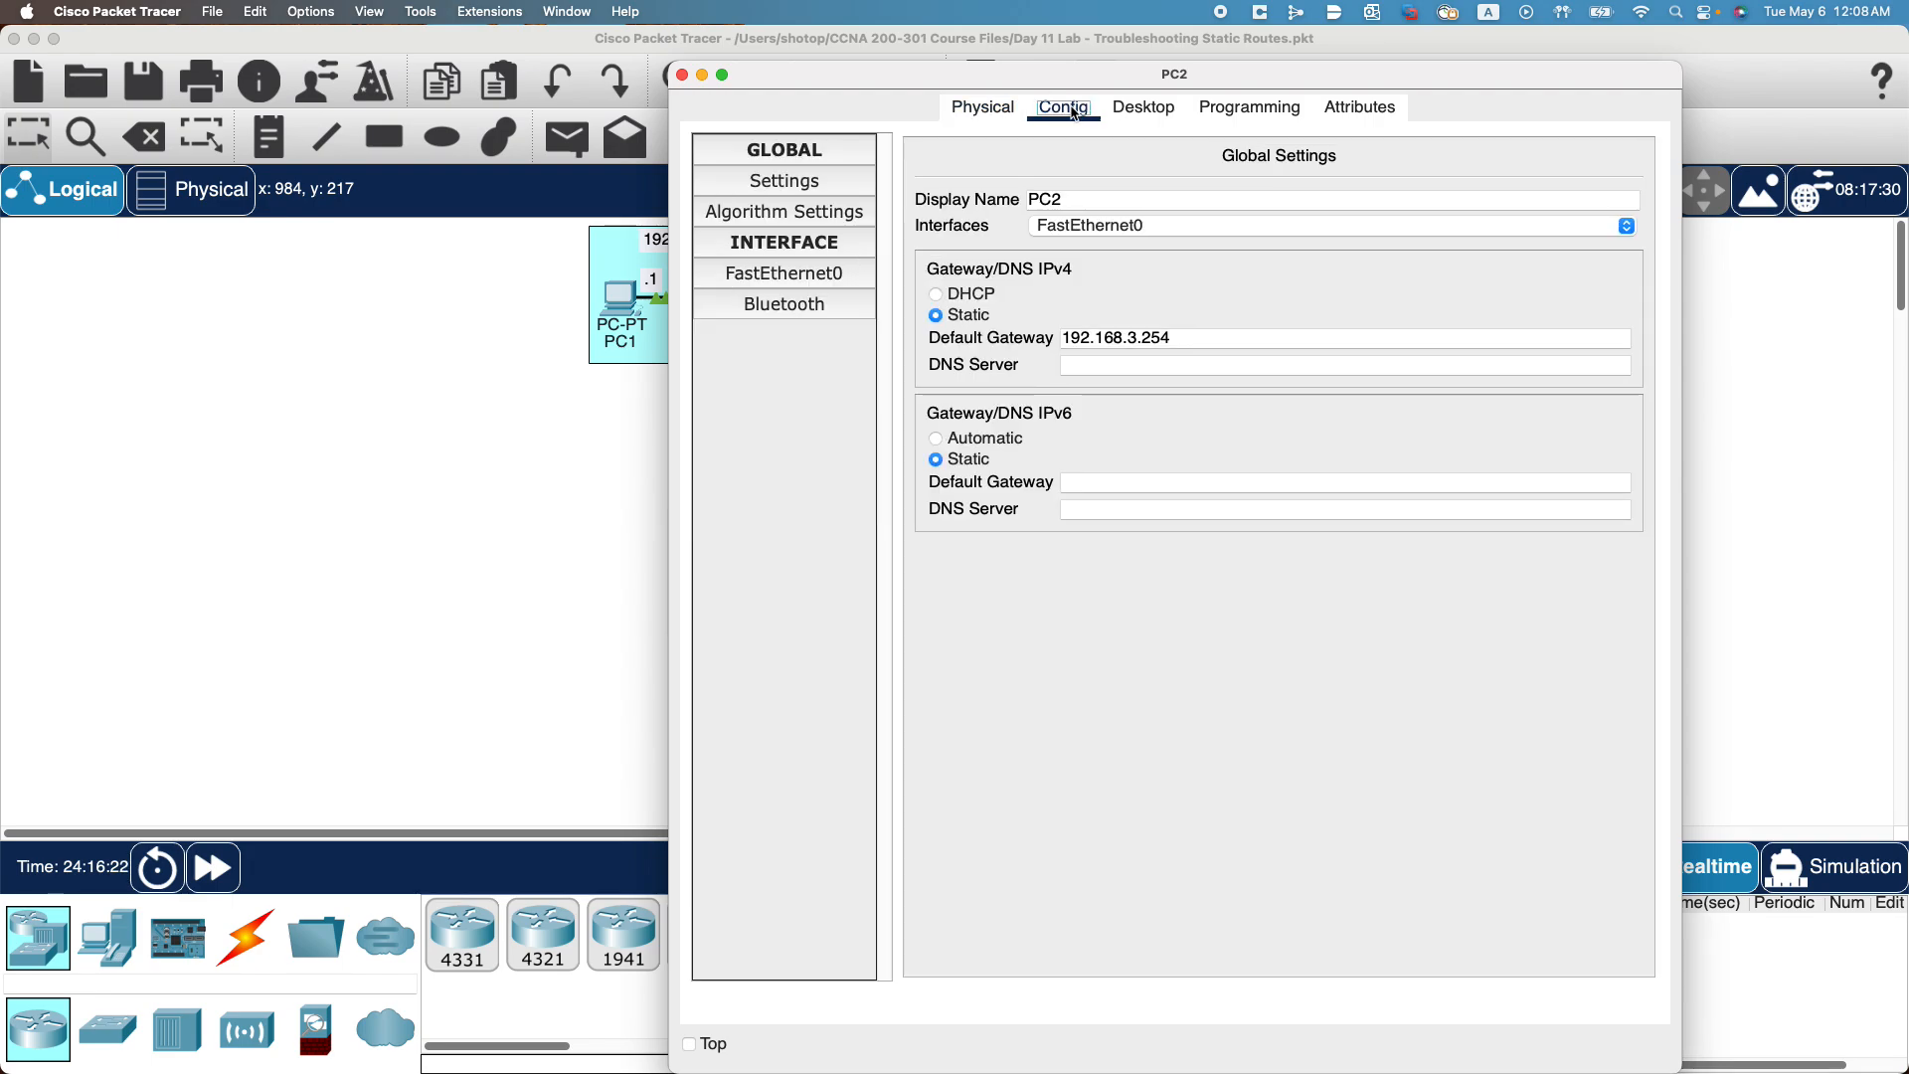
pyautogui.click(1131, 116)
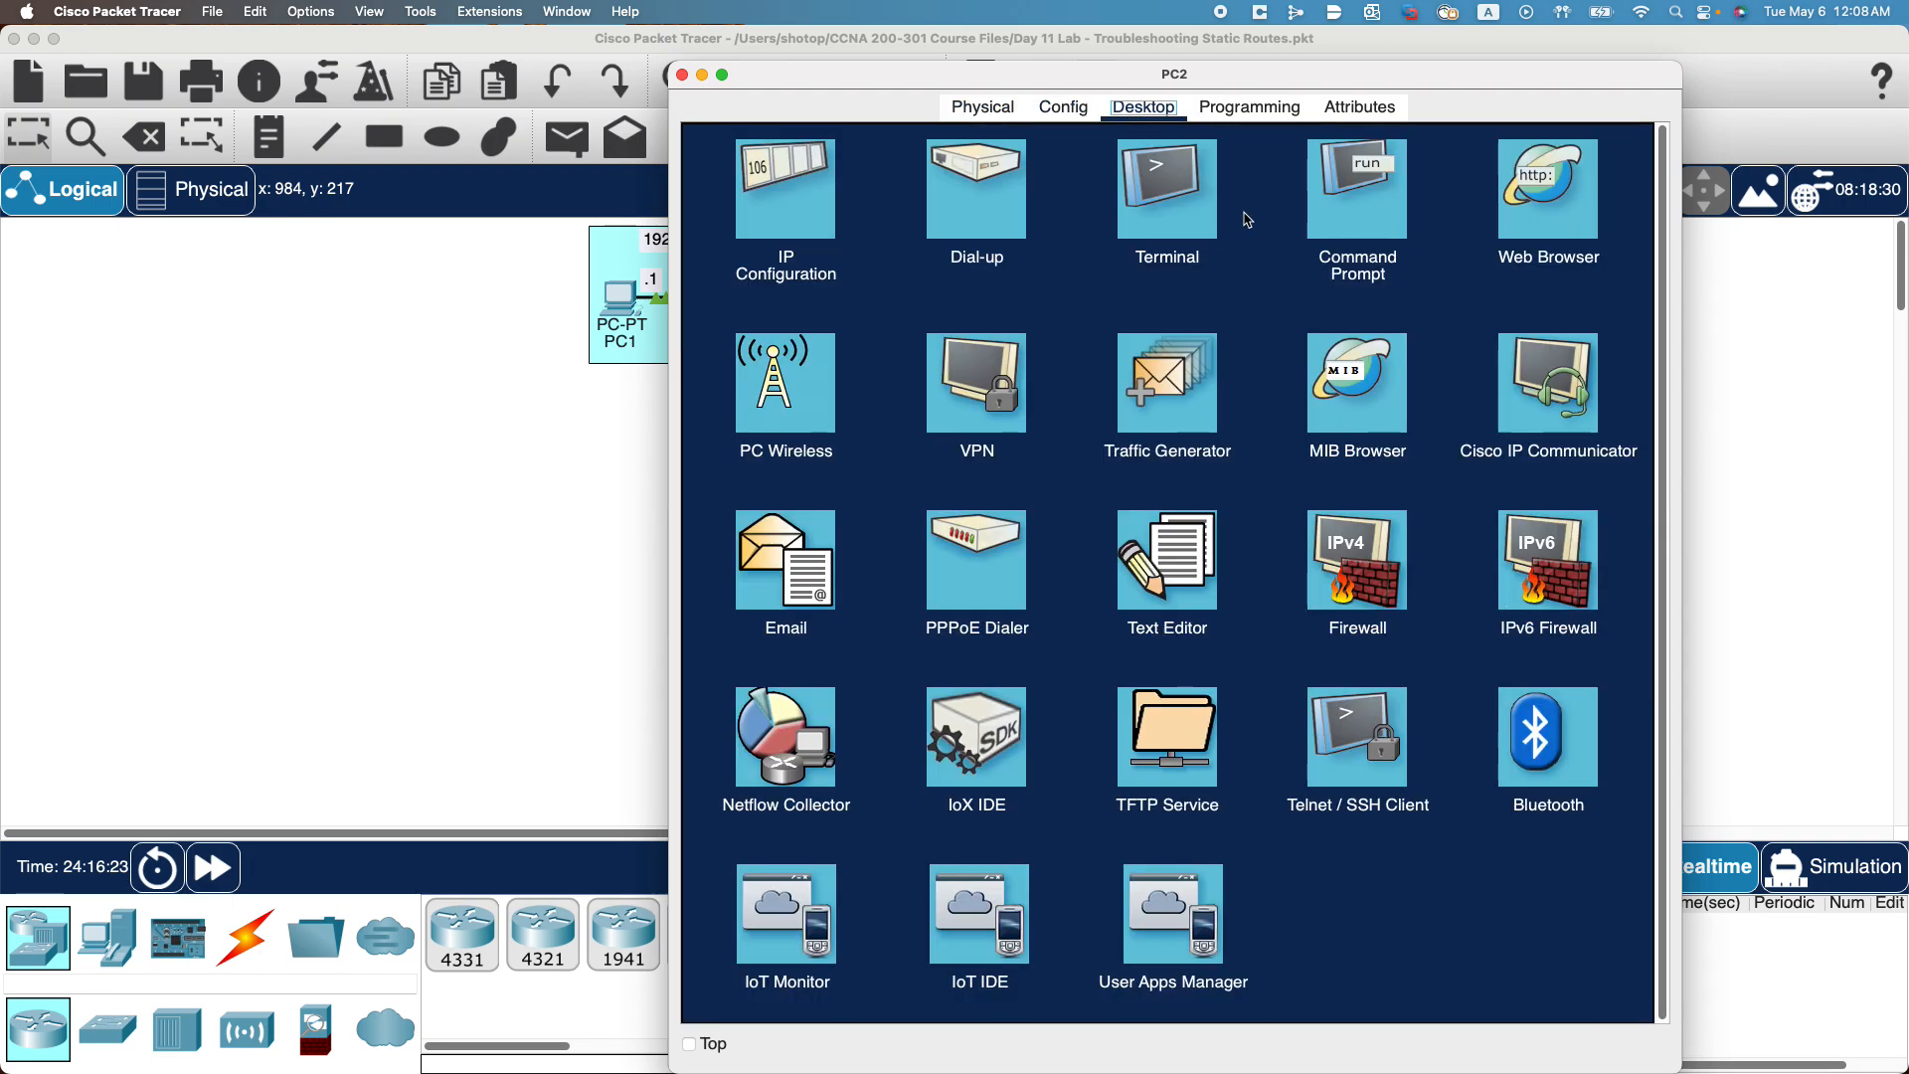
pyautogui.click(1346, 205)
pyautogui.moveTo(1456, 79); pyautogui.dragTo(1467, 553)
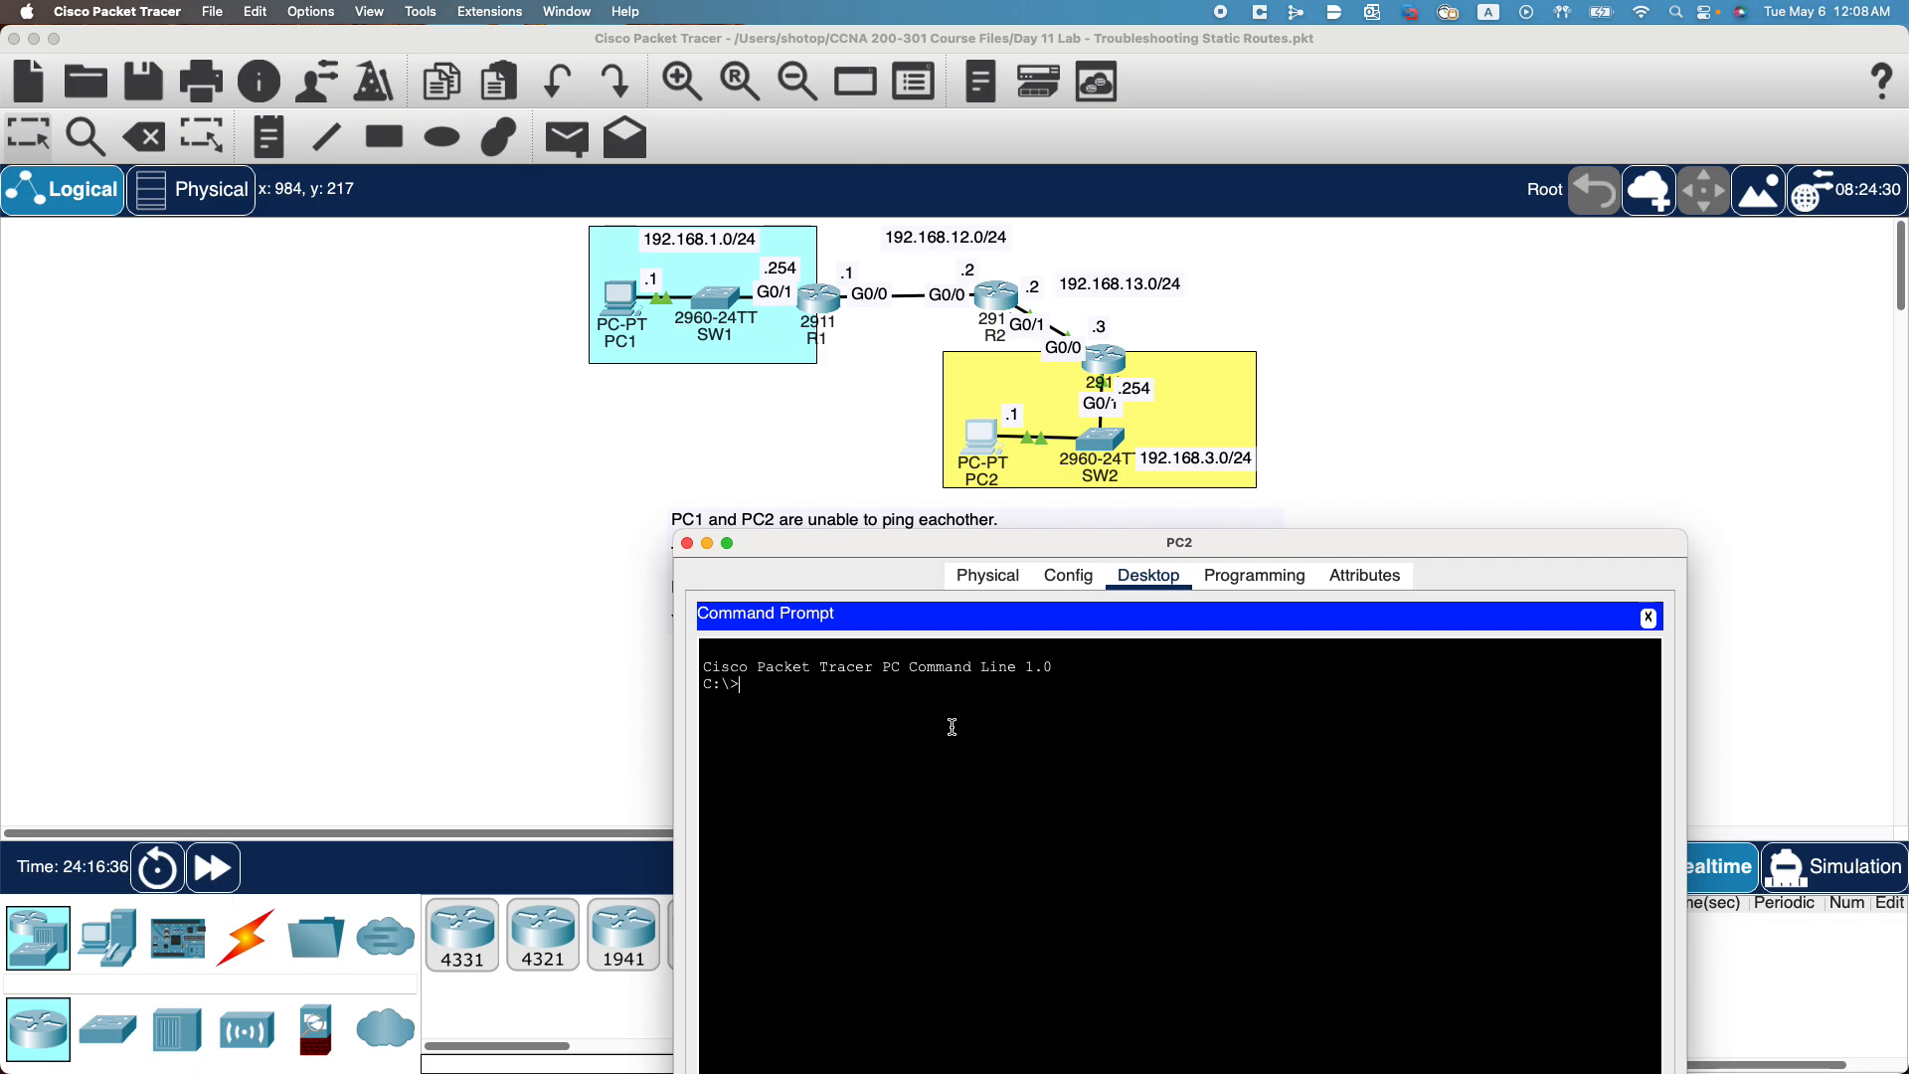
# Ping the default gateway 192.168.3.254 from PC2 and close PC2's window.
pyautogui.write('ing 192.168.3.256')
pyautogui.press('BackSpace')
pyautogui.write('4')
pyautogui.press('Return')
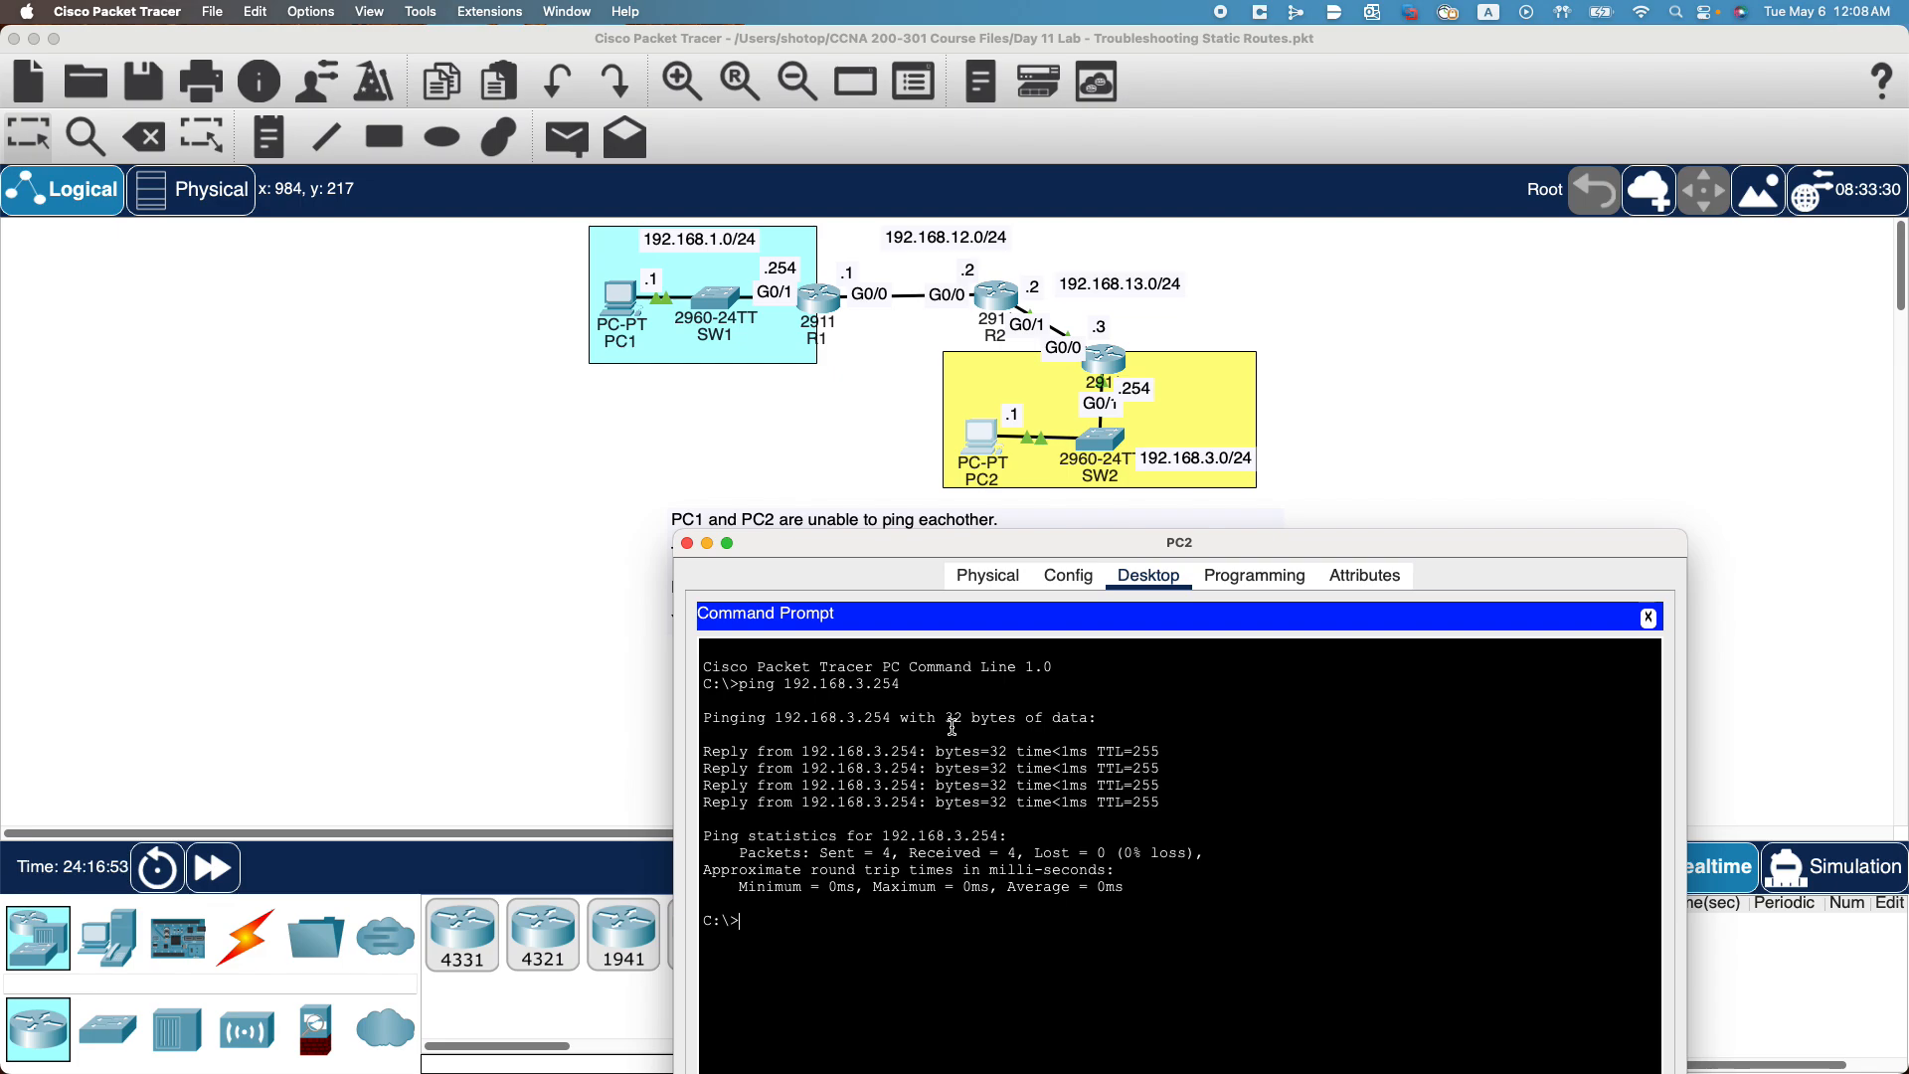
pyautogui.click(687, 544)
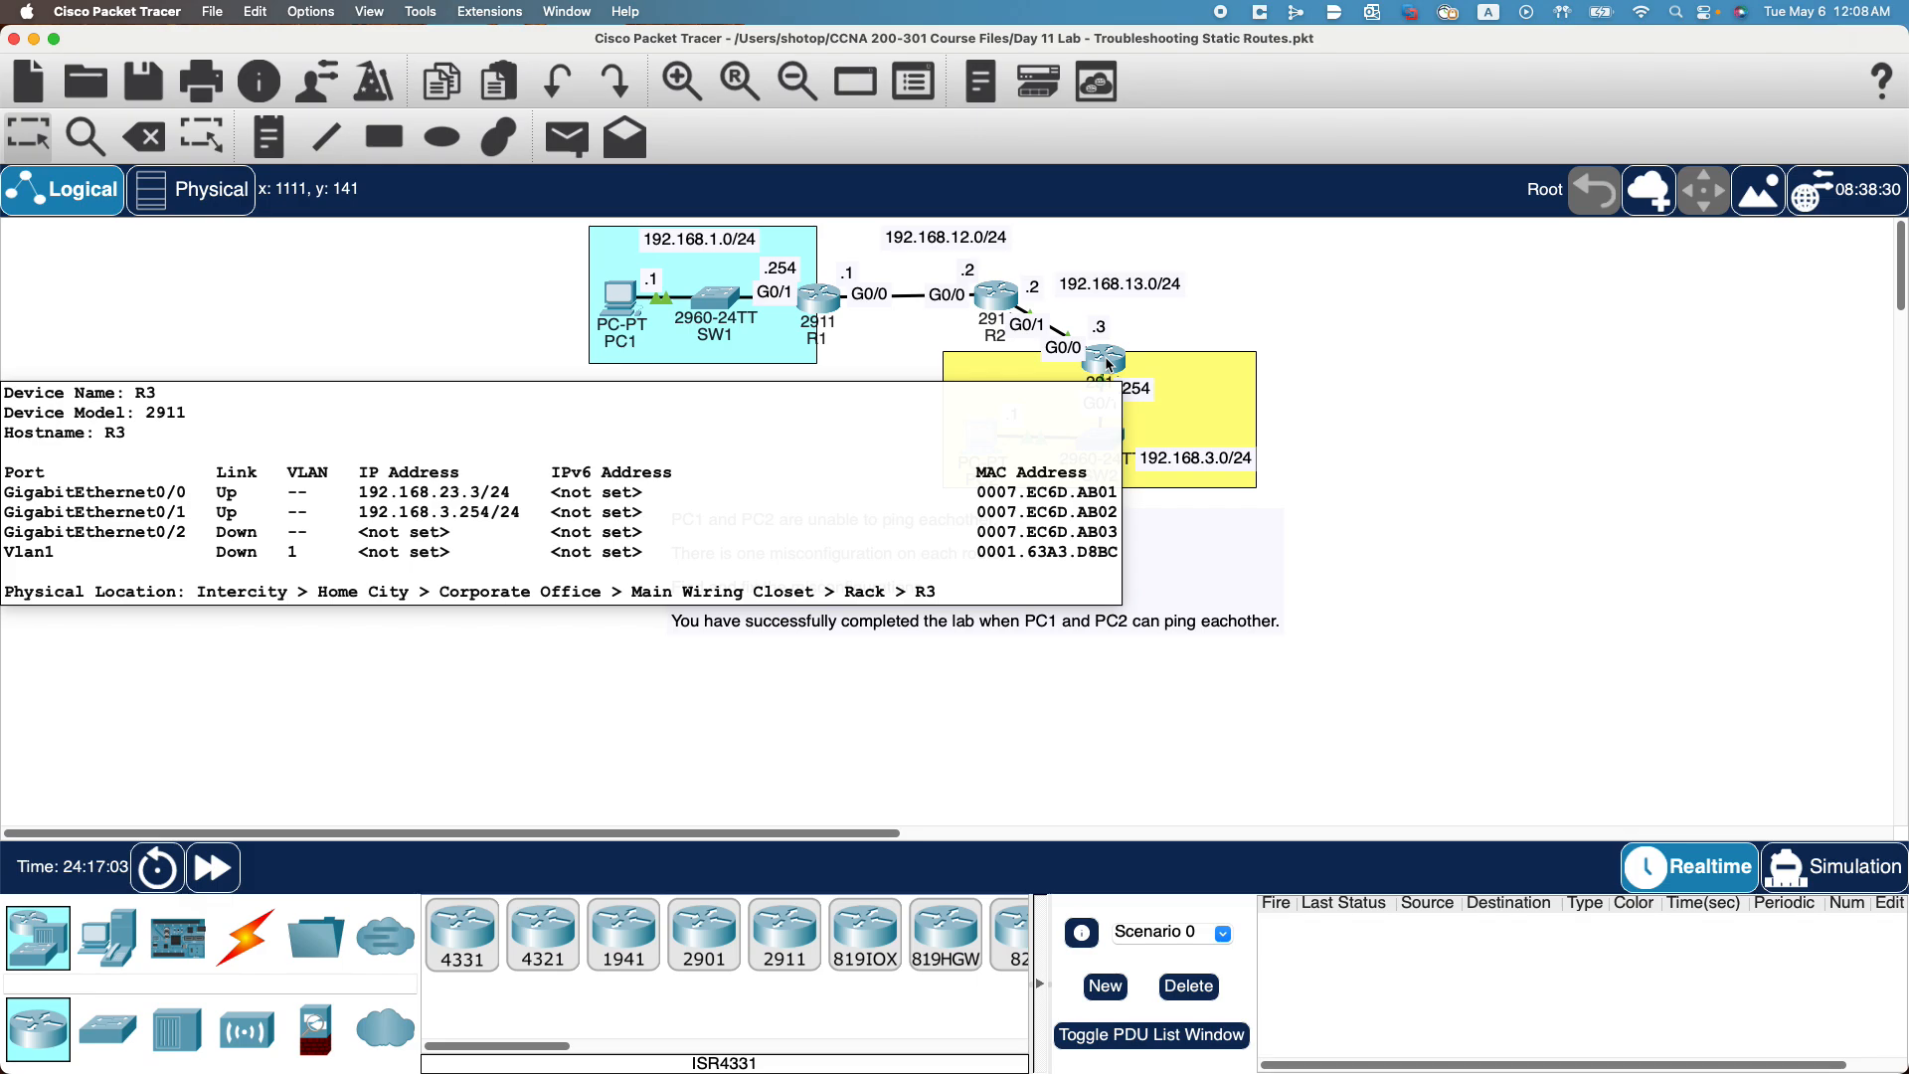
# Reopen R3's command line, run show ip route to recheck its connected networks, and close the window.
pyautogui.moveTo(998, 300)
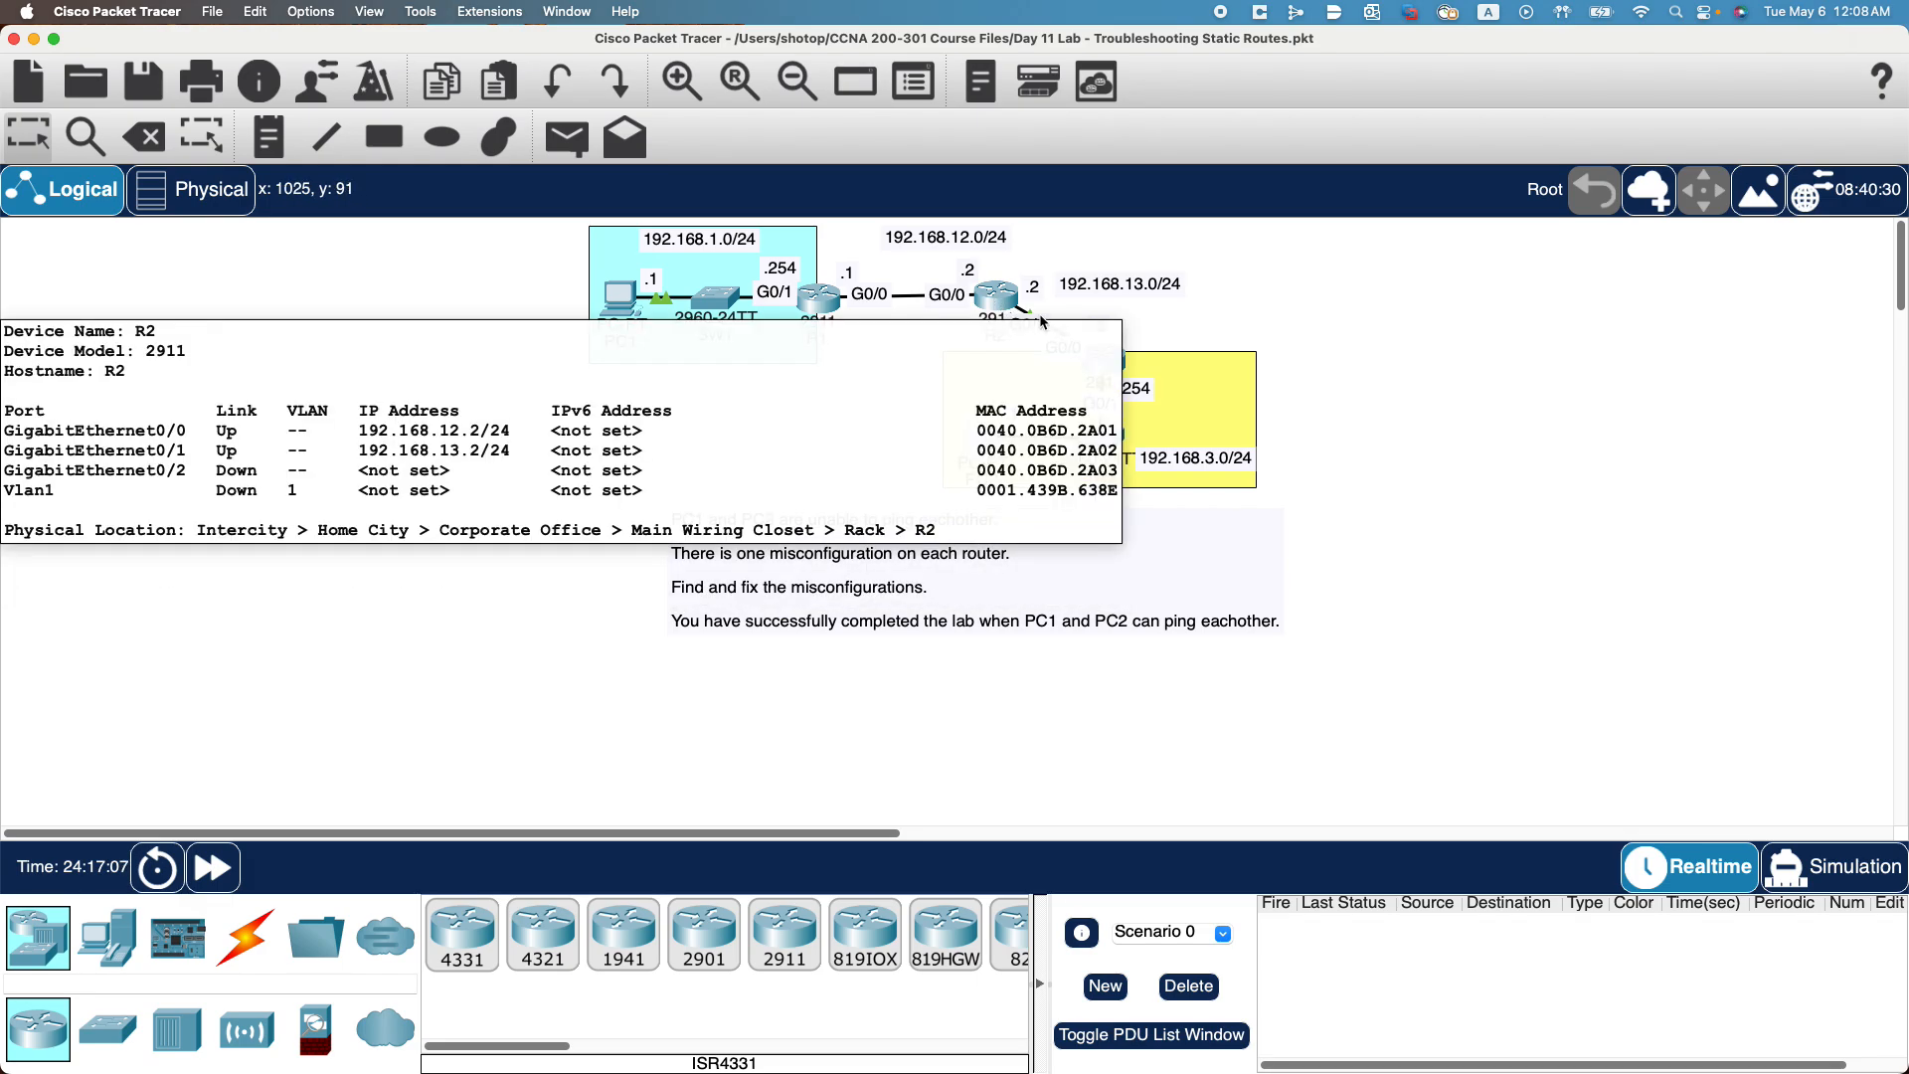
pyautogui.click(1098, 358)
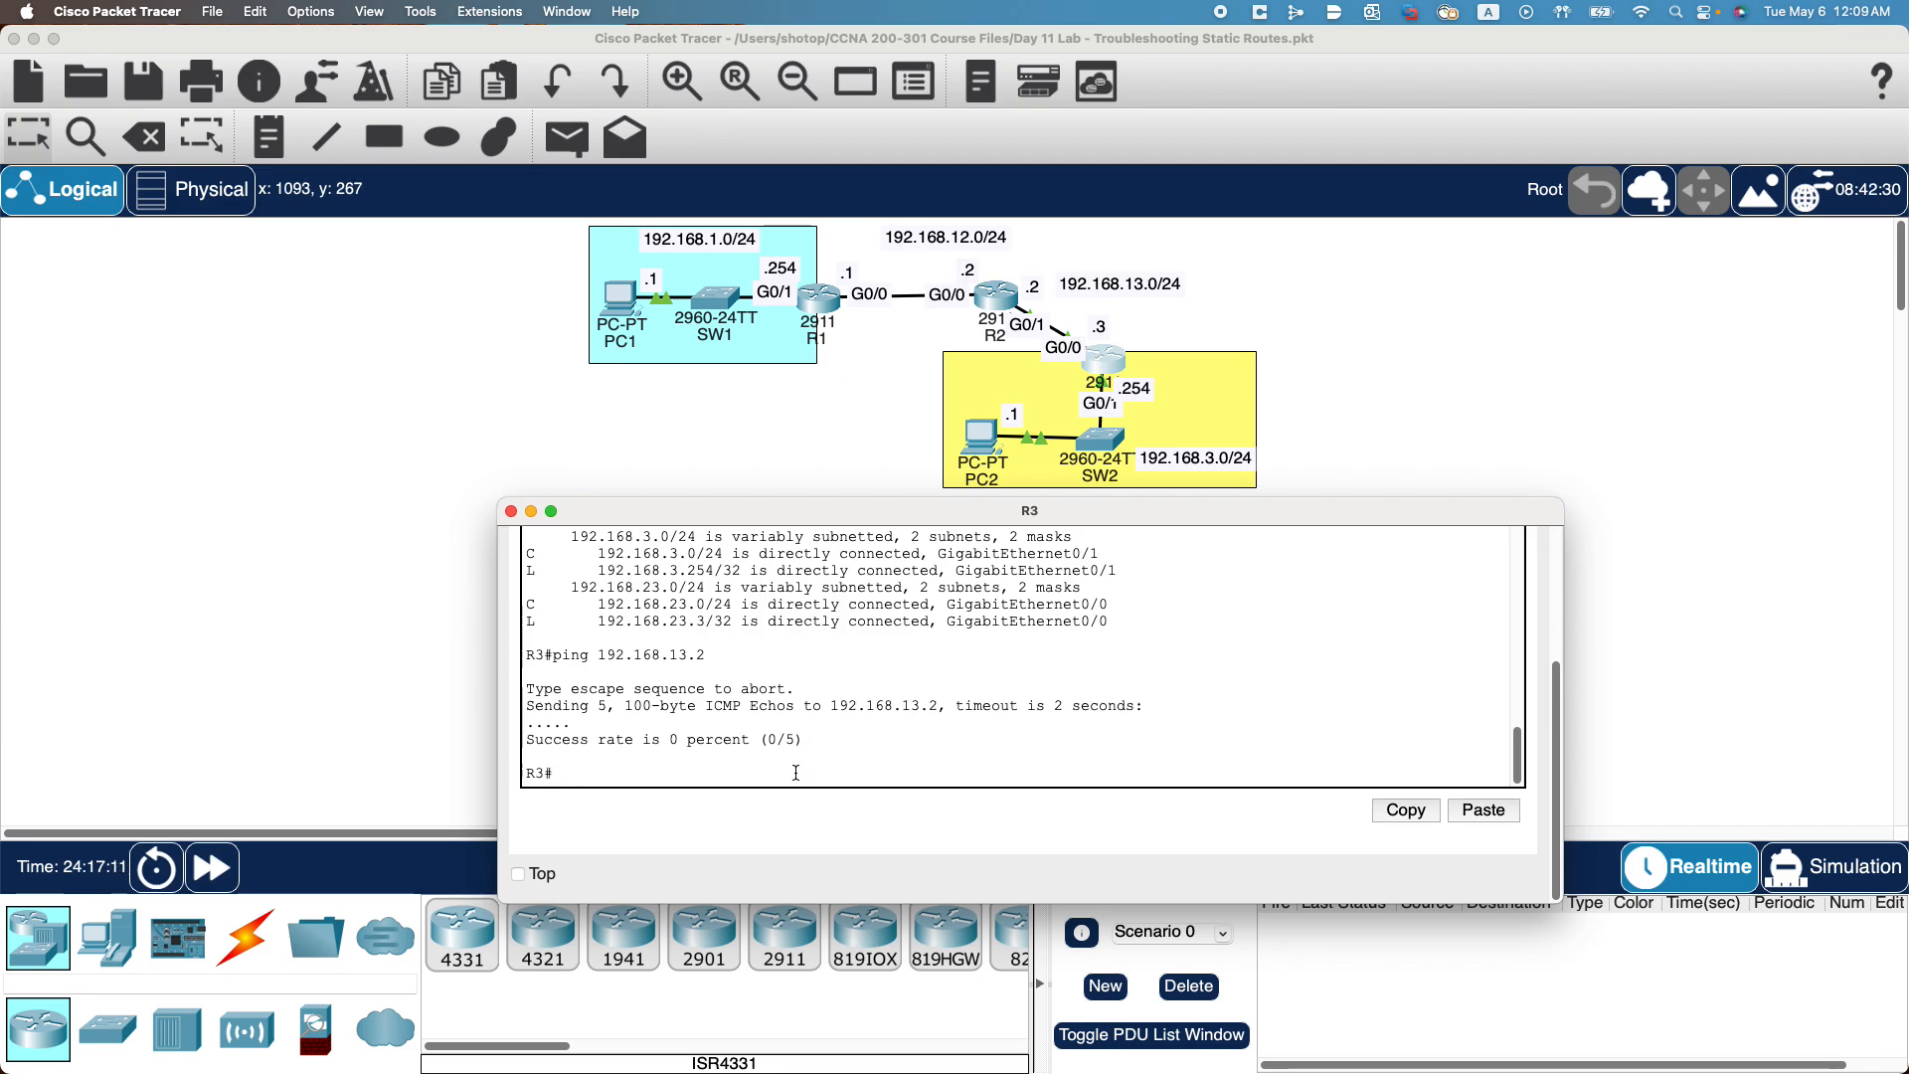
pyautogui.write('s')
pyautogui.write('ip ')
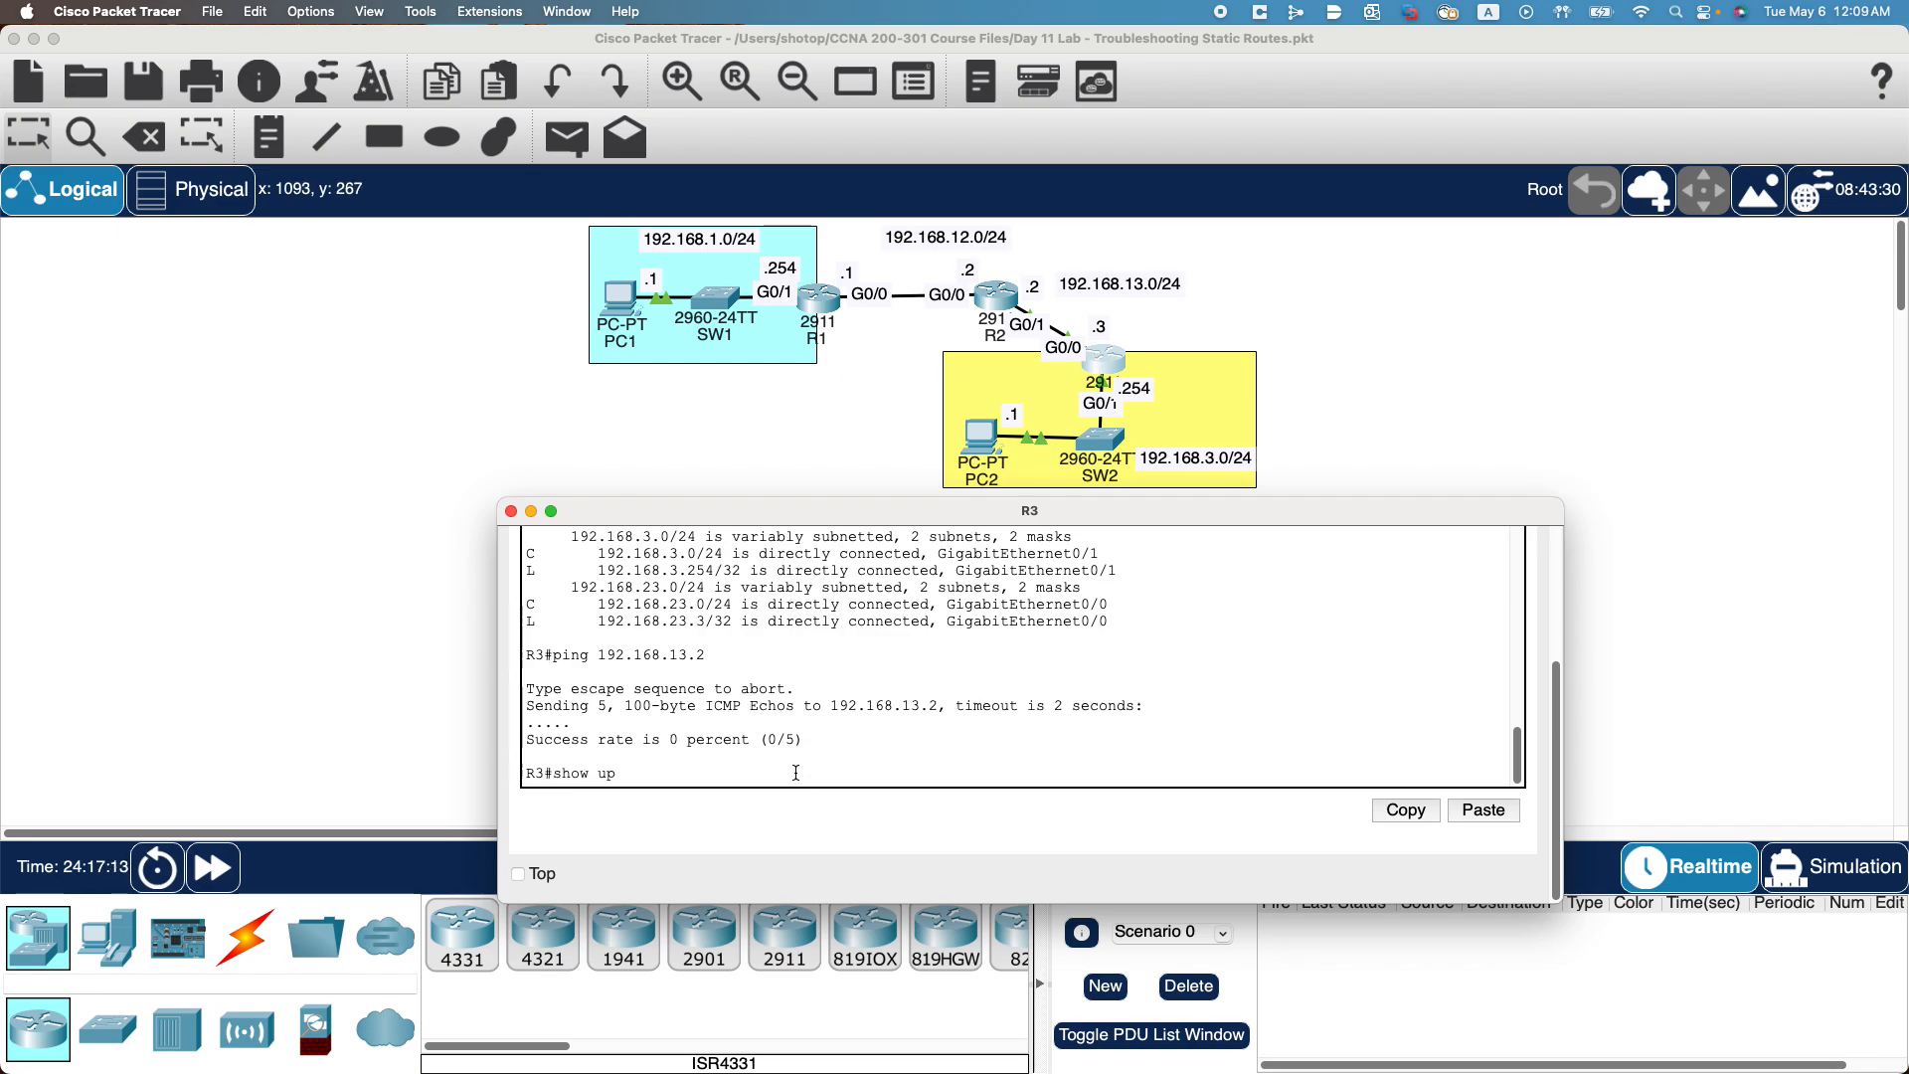
pyautogui.write('route')
pyautogui.press('Return')
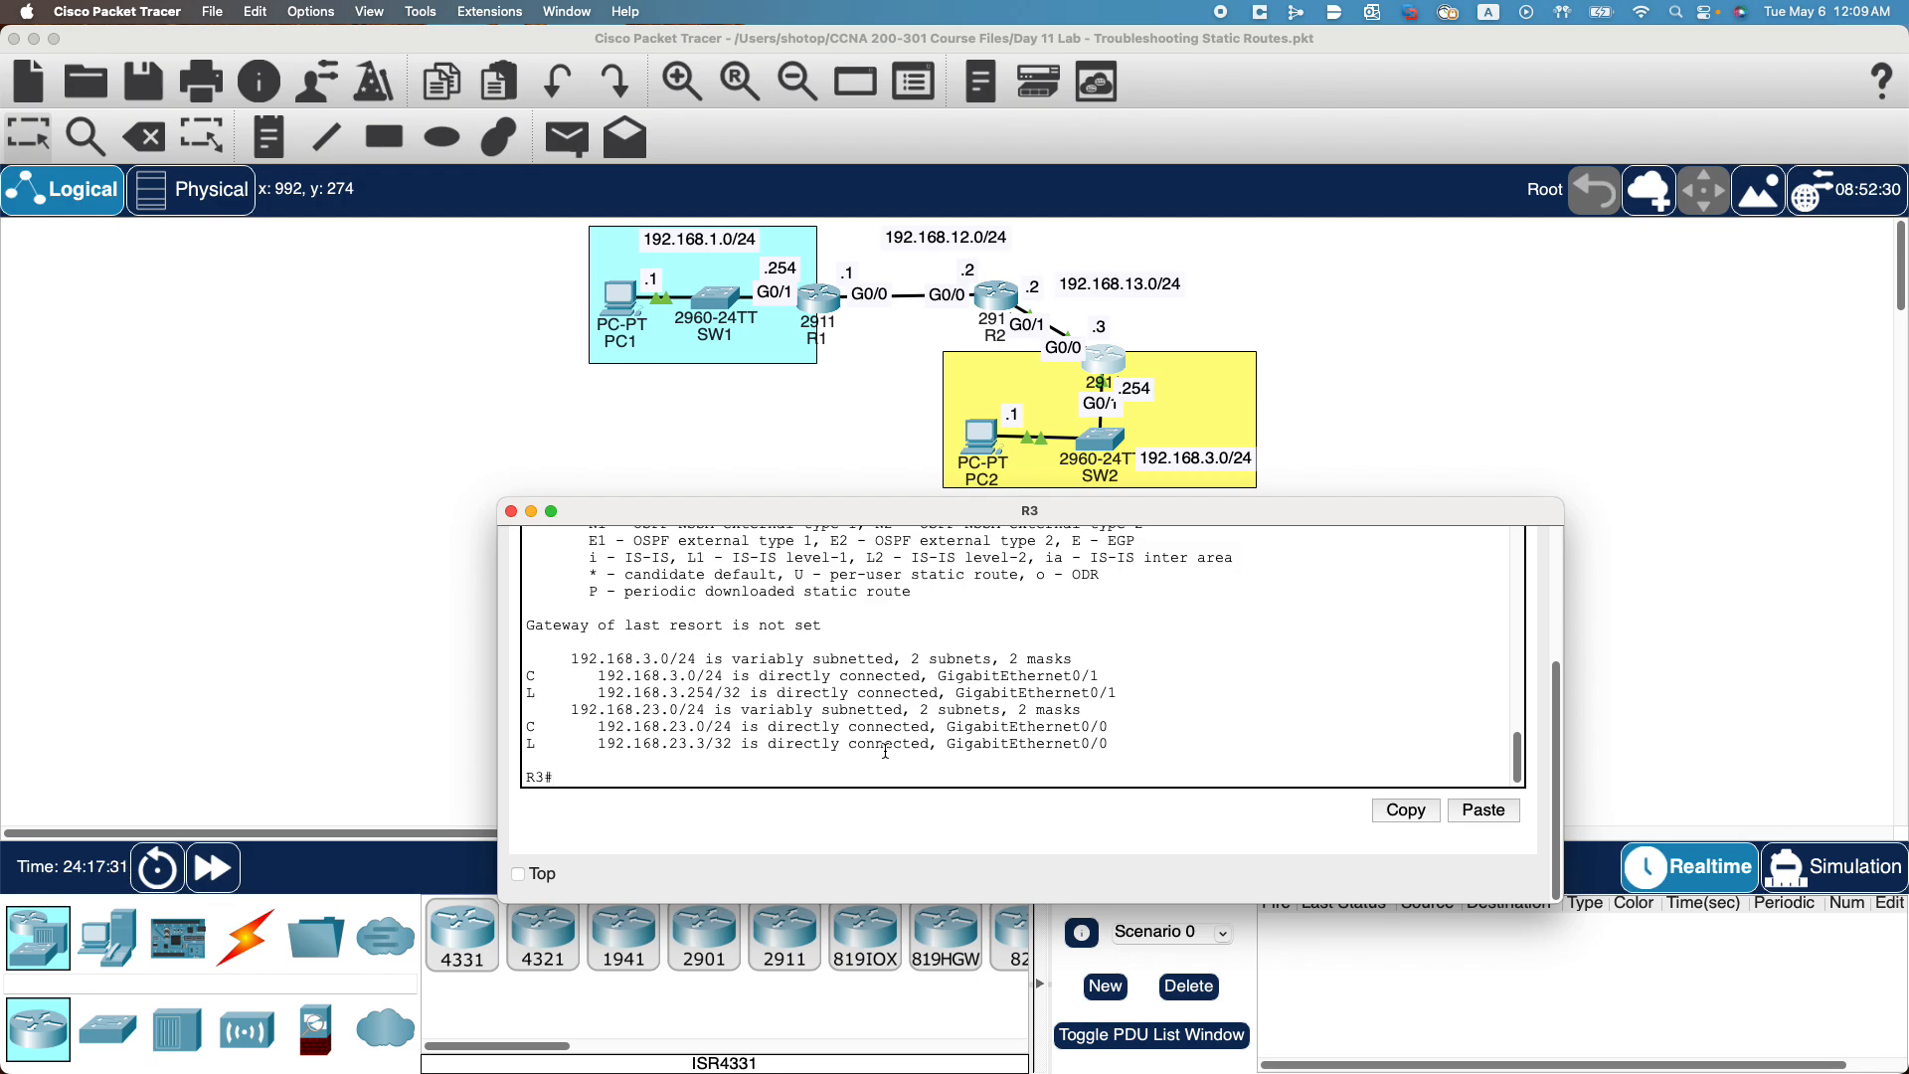
pyautogui.click(511, 511)
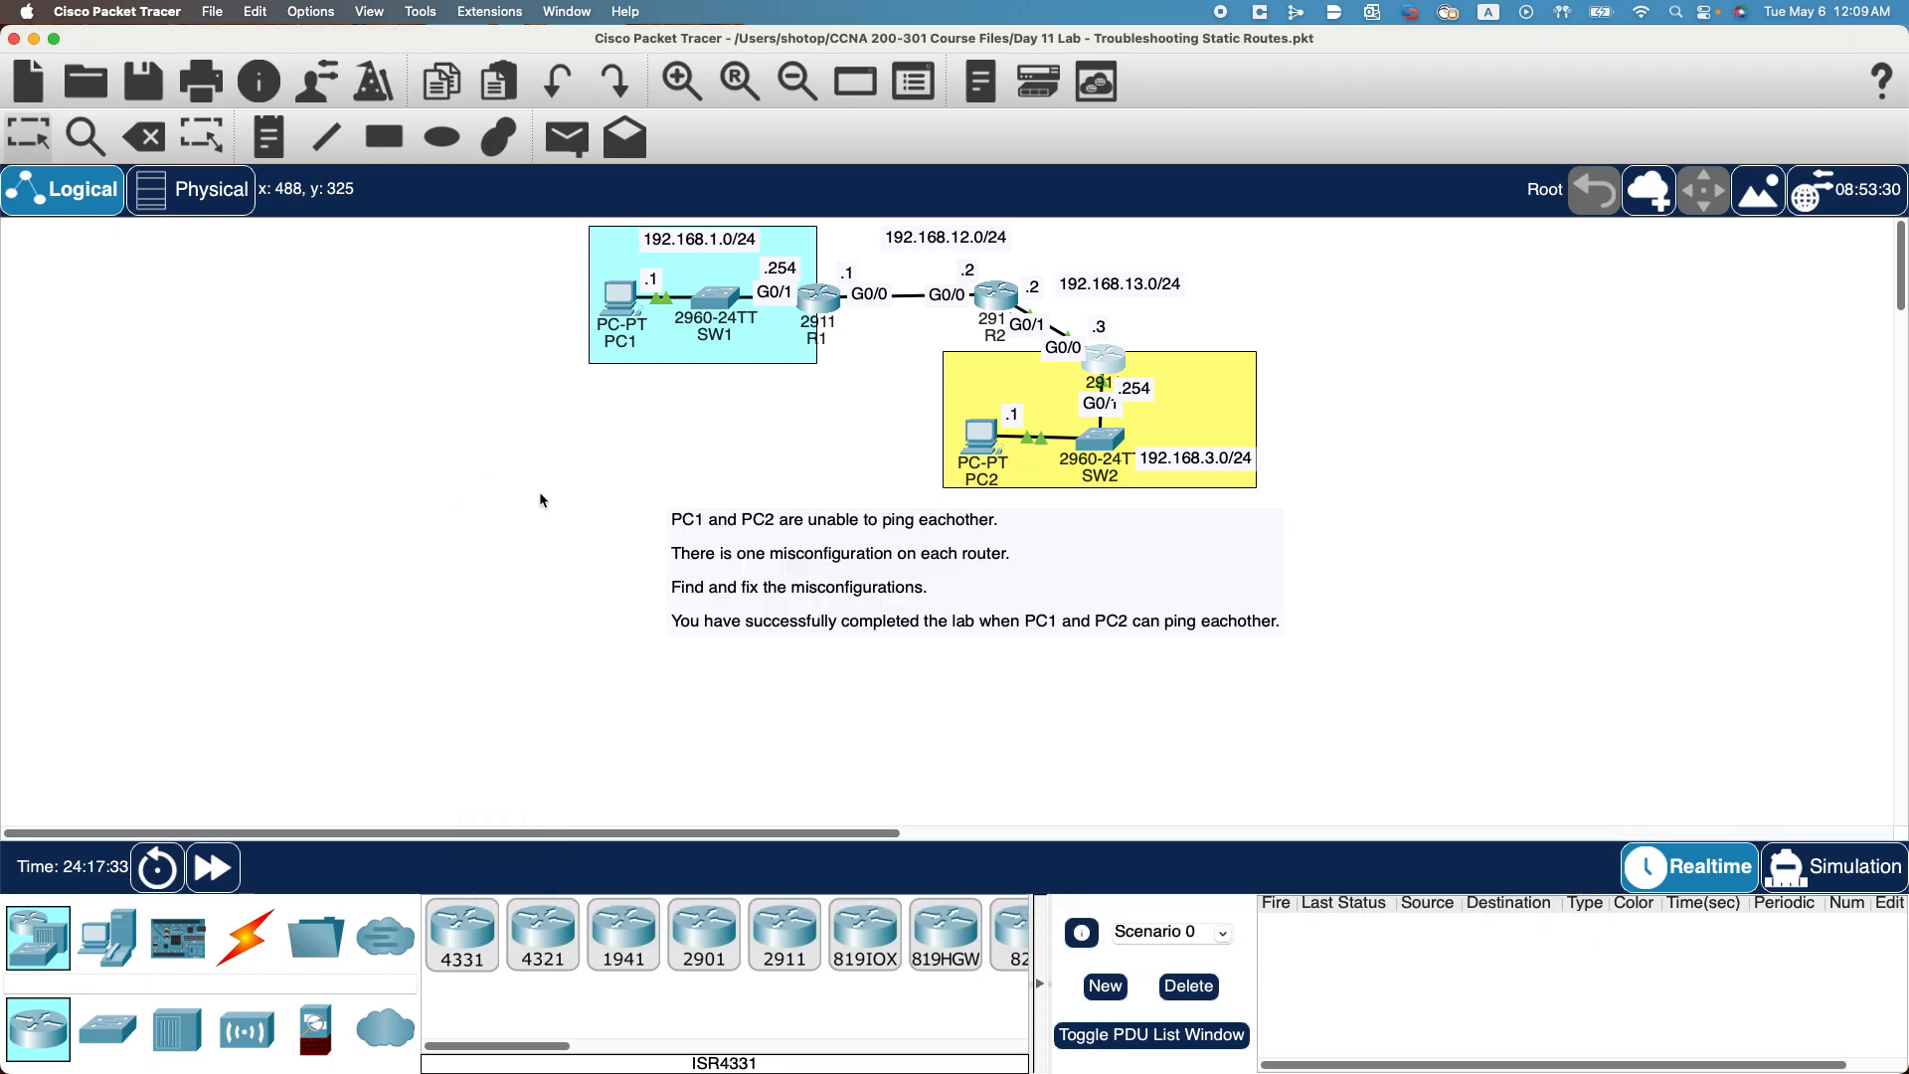
# Reopen R2's command line and fit its resized window below the topology diagram, showing the latest prompt.
pyautogui.click(995, 293)
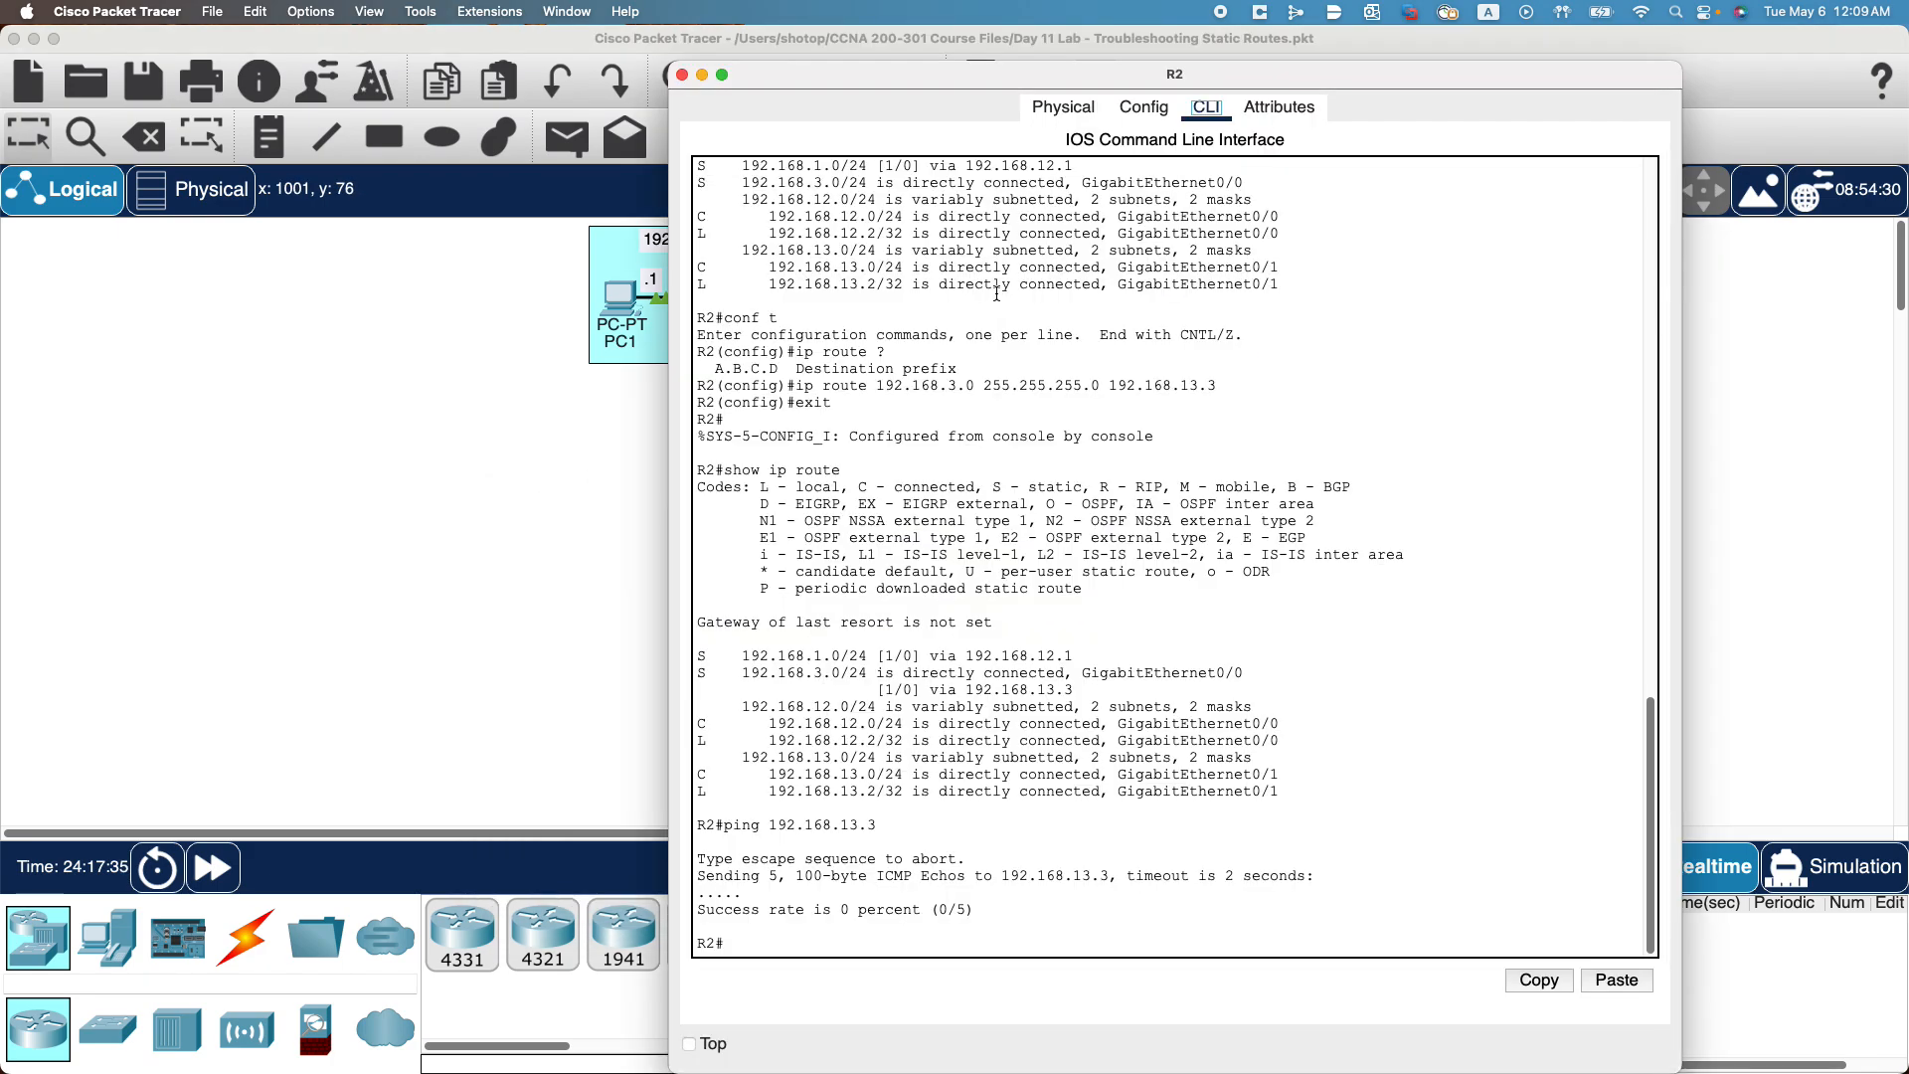
pyautogui.moveTo(1679, 1069); pyautogui.dragTo(1765, 462)
pyautogui.moveTo(1044, 75); pyautogui.dragTo(841, 522)
pyautogui.moveTo(705, 903); pyautogui.dragTo(703, 887)
pyautogui.scroll(-10, 711, 855)
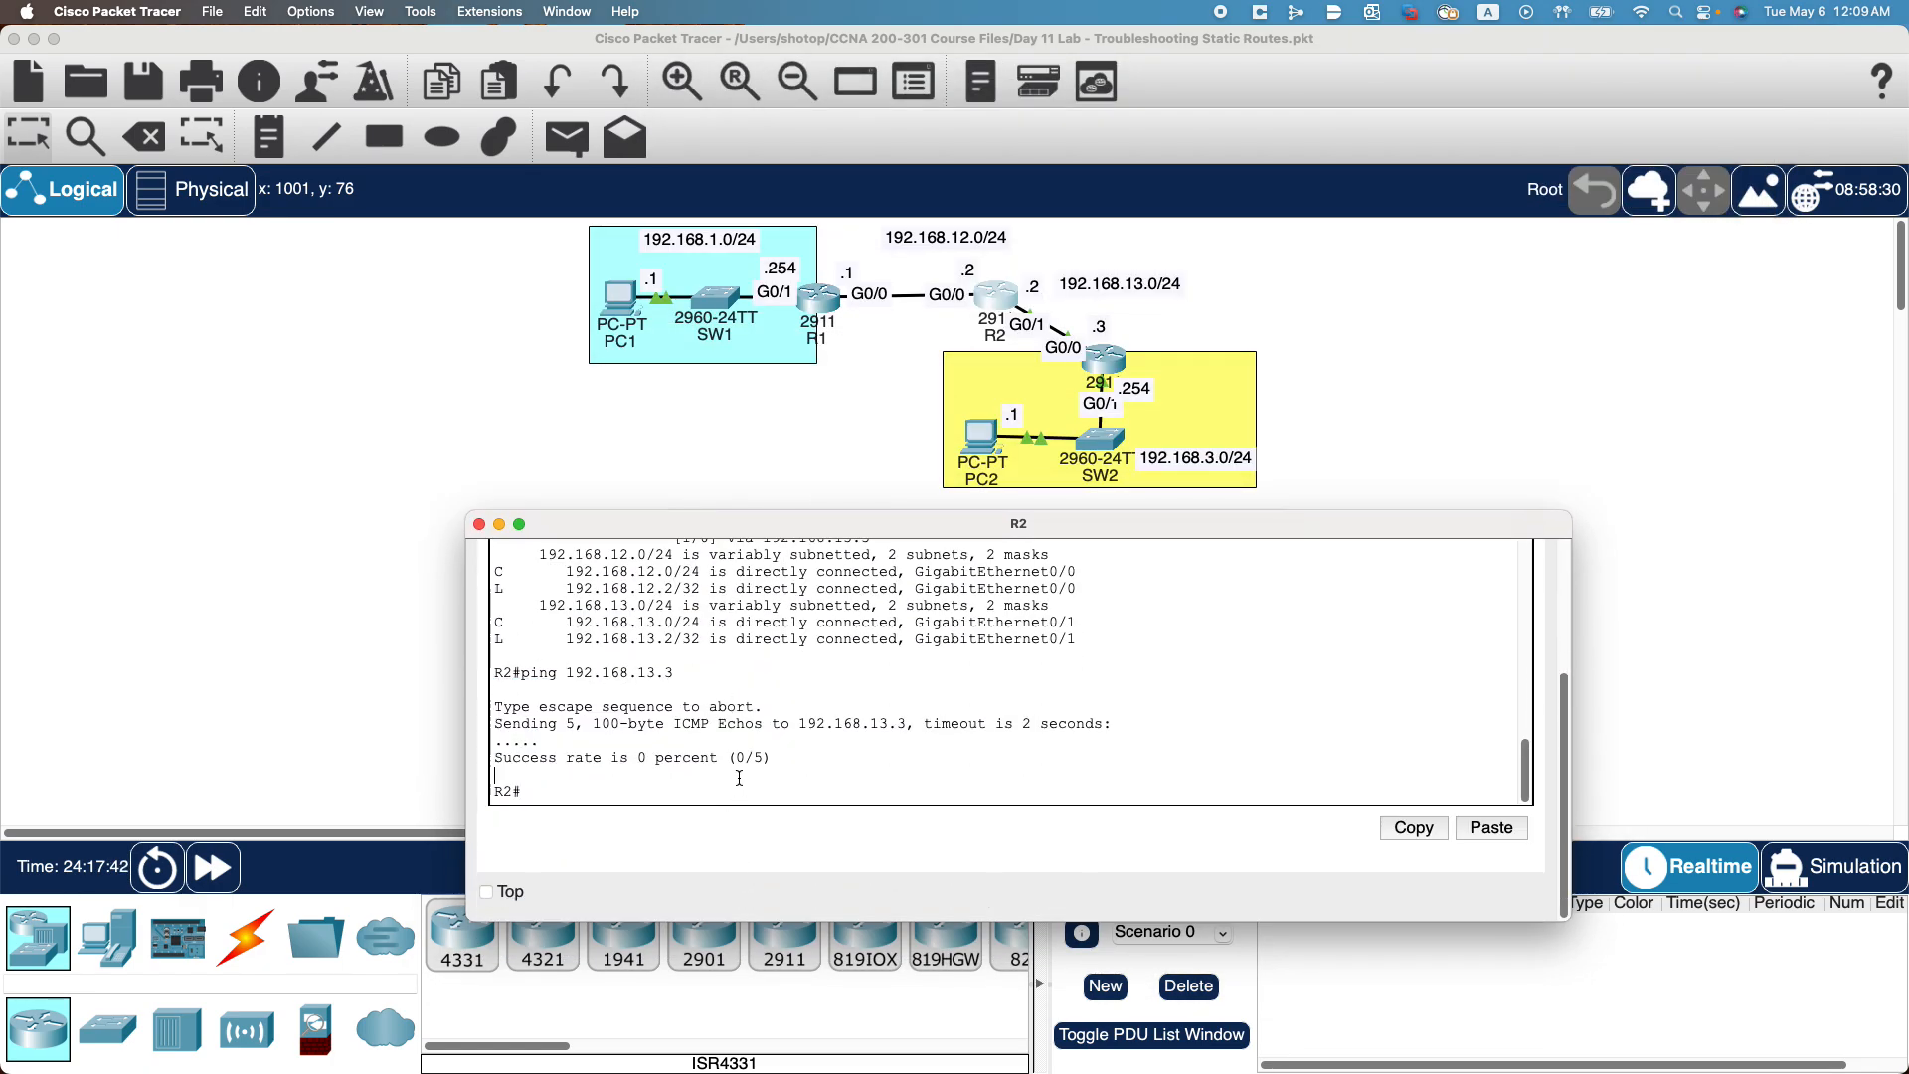
# Run show ip route on R2 and compare its routes with the topology's addressing.
pyautogui.write('show up r')
pyautogui.press('BackSpace')
pyautogui.press('BackSpace')
pyautogui.press('BackSpace')
pyautogui.press('BackSpace')
pyautogui.press('BackSpace')
pyautogui.write('ip route')
pyautogui.press('Return')
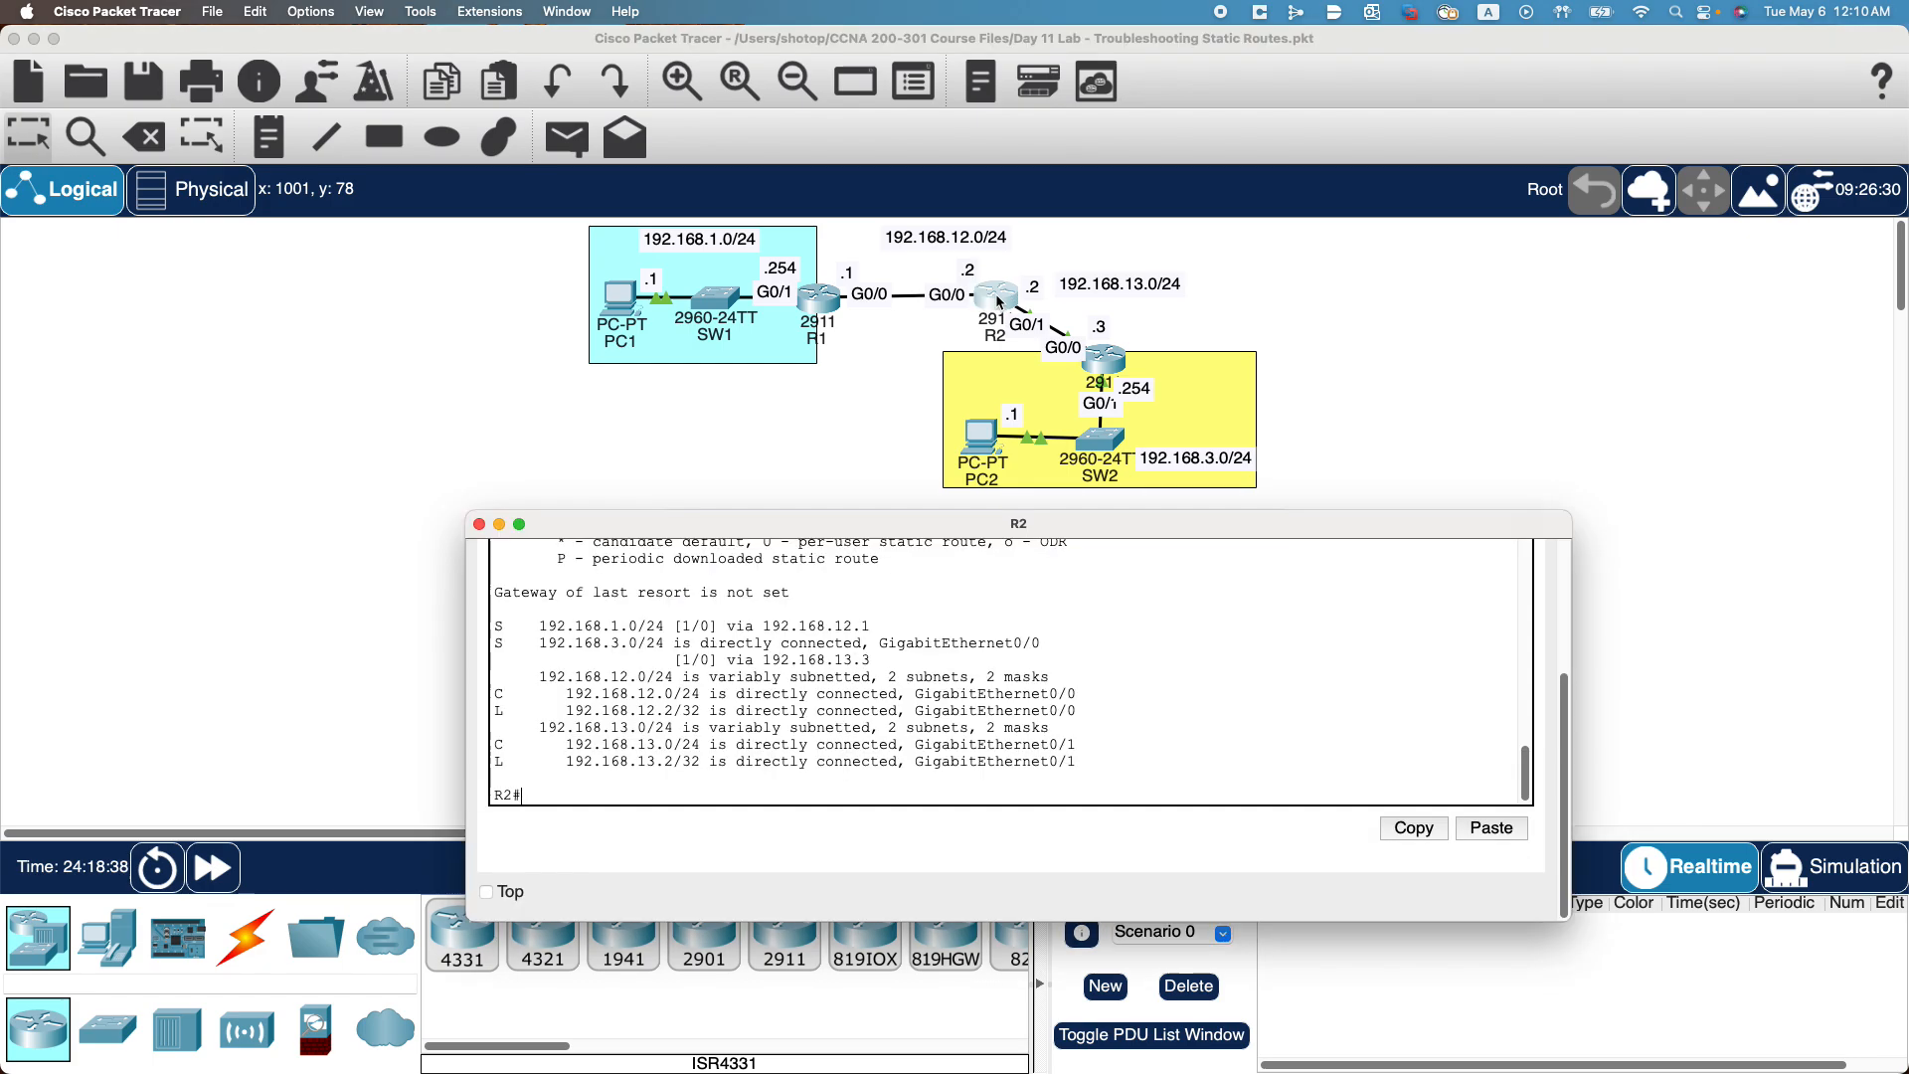
# Ping R1's address 192.168.12.1 from R2.
pyautogui.click(695, 784)
pyautogui.write('ping 192')
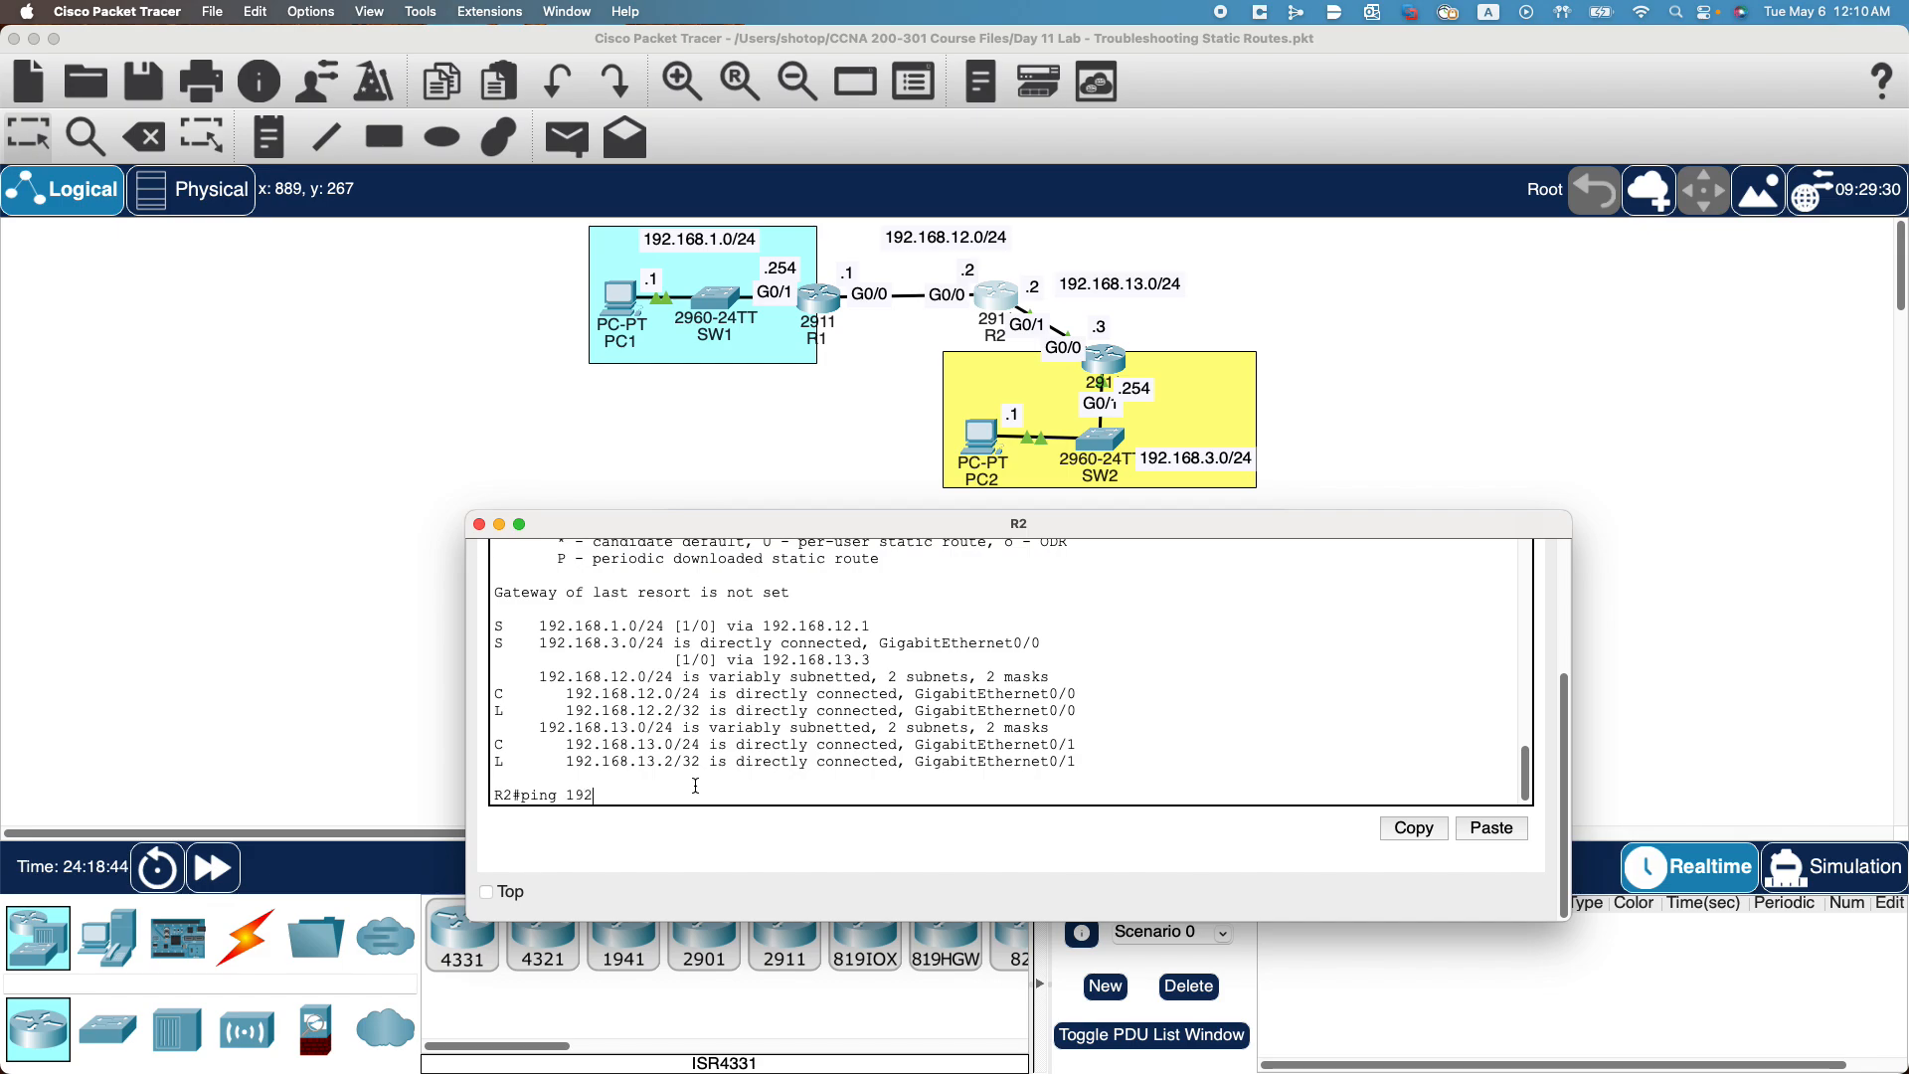
pyautogui.write('.168.12.1')
pyautogui.press('Return')
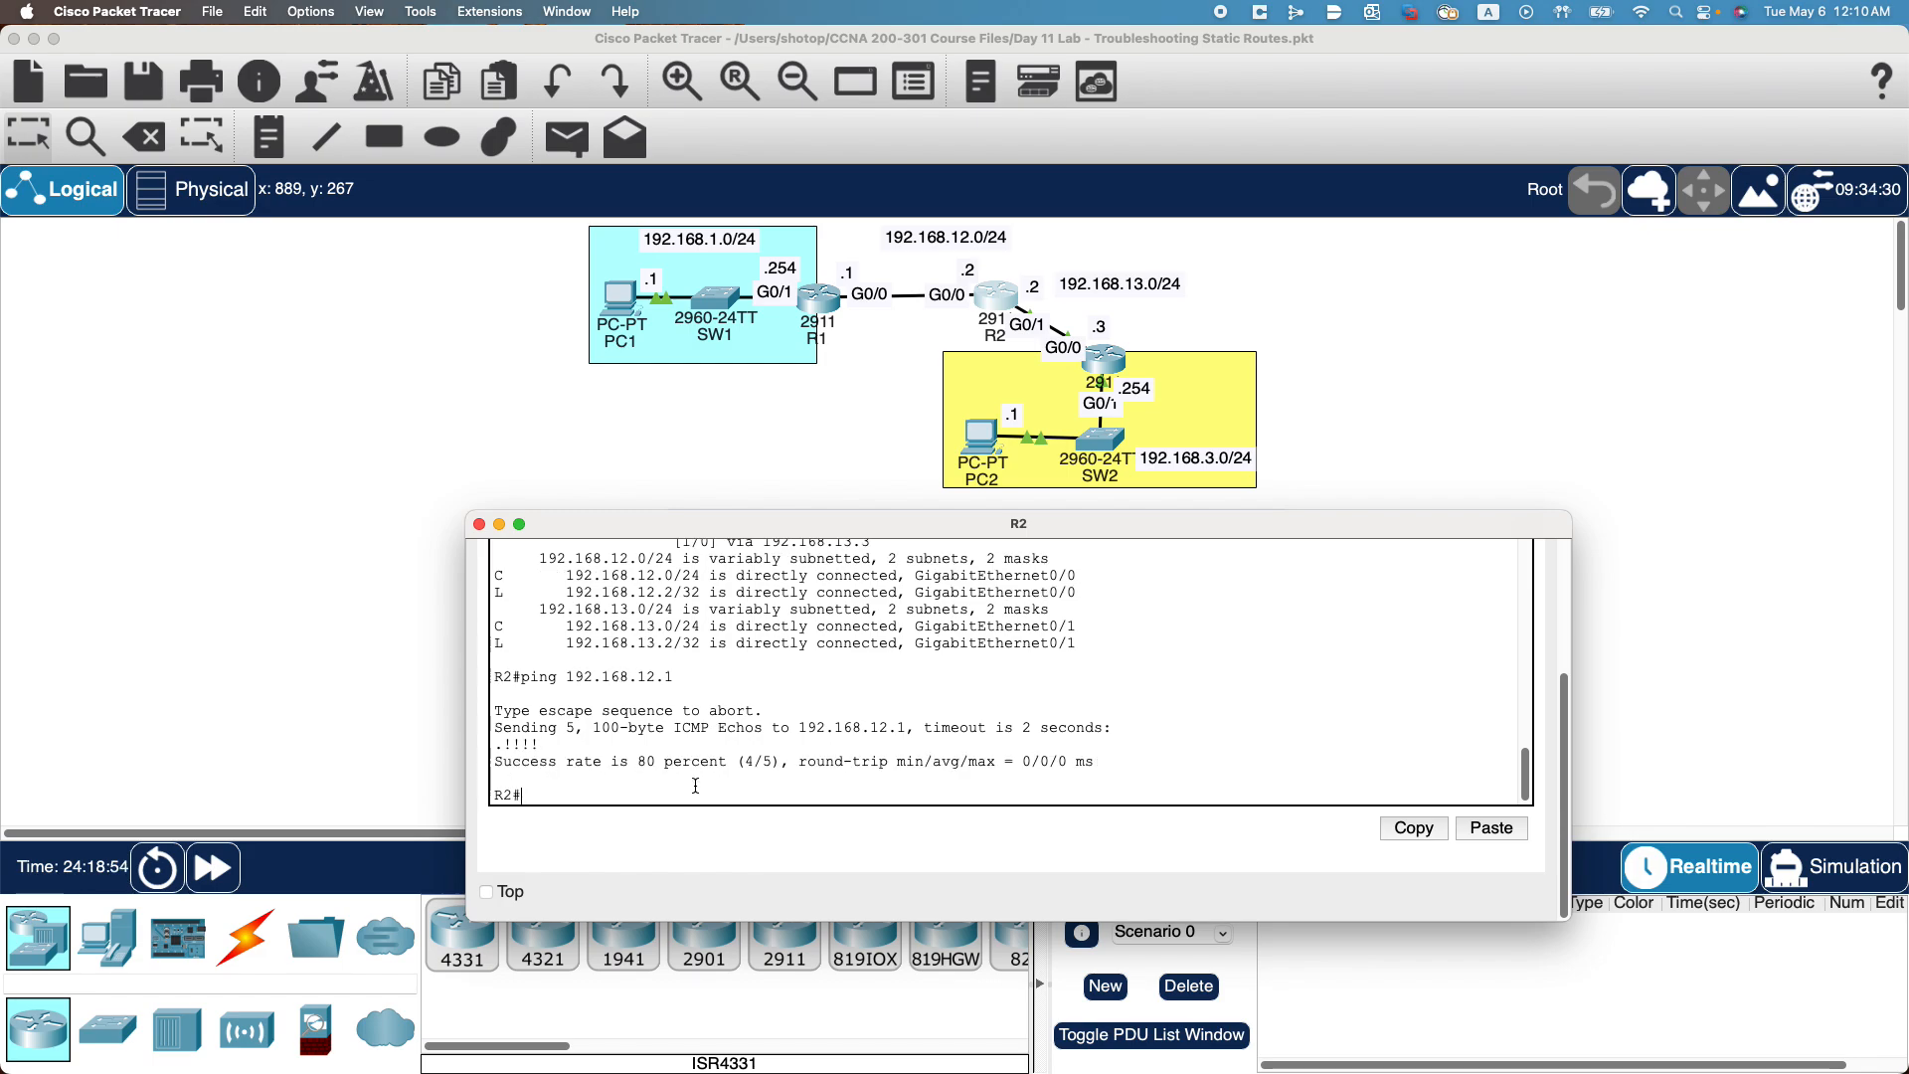
# Ping 192.168.13.3 from R2 again and compare the output with the ping to 192.168.12.1.
pyautogui.click(769, 785)
pyautogui.write('ping 192.168')
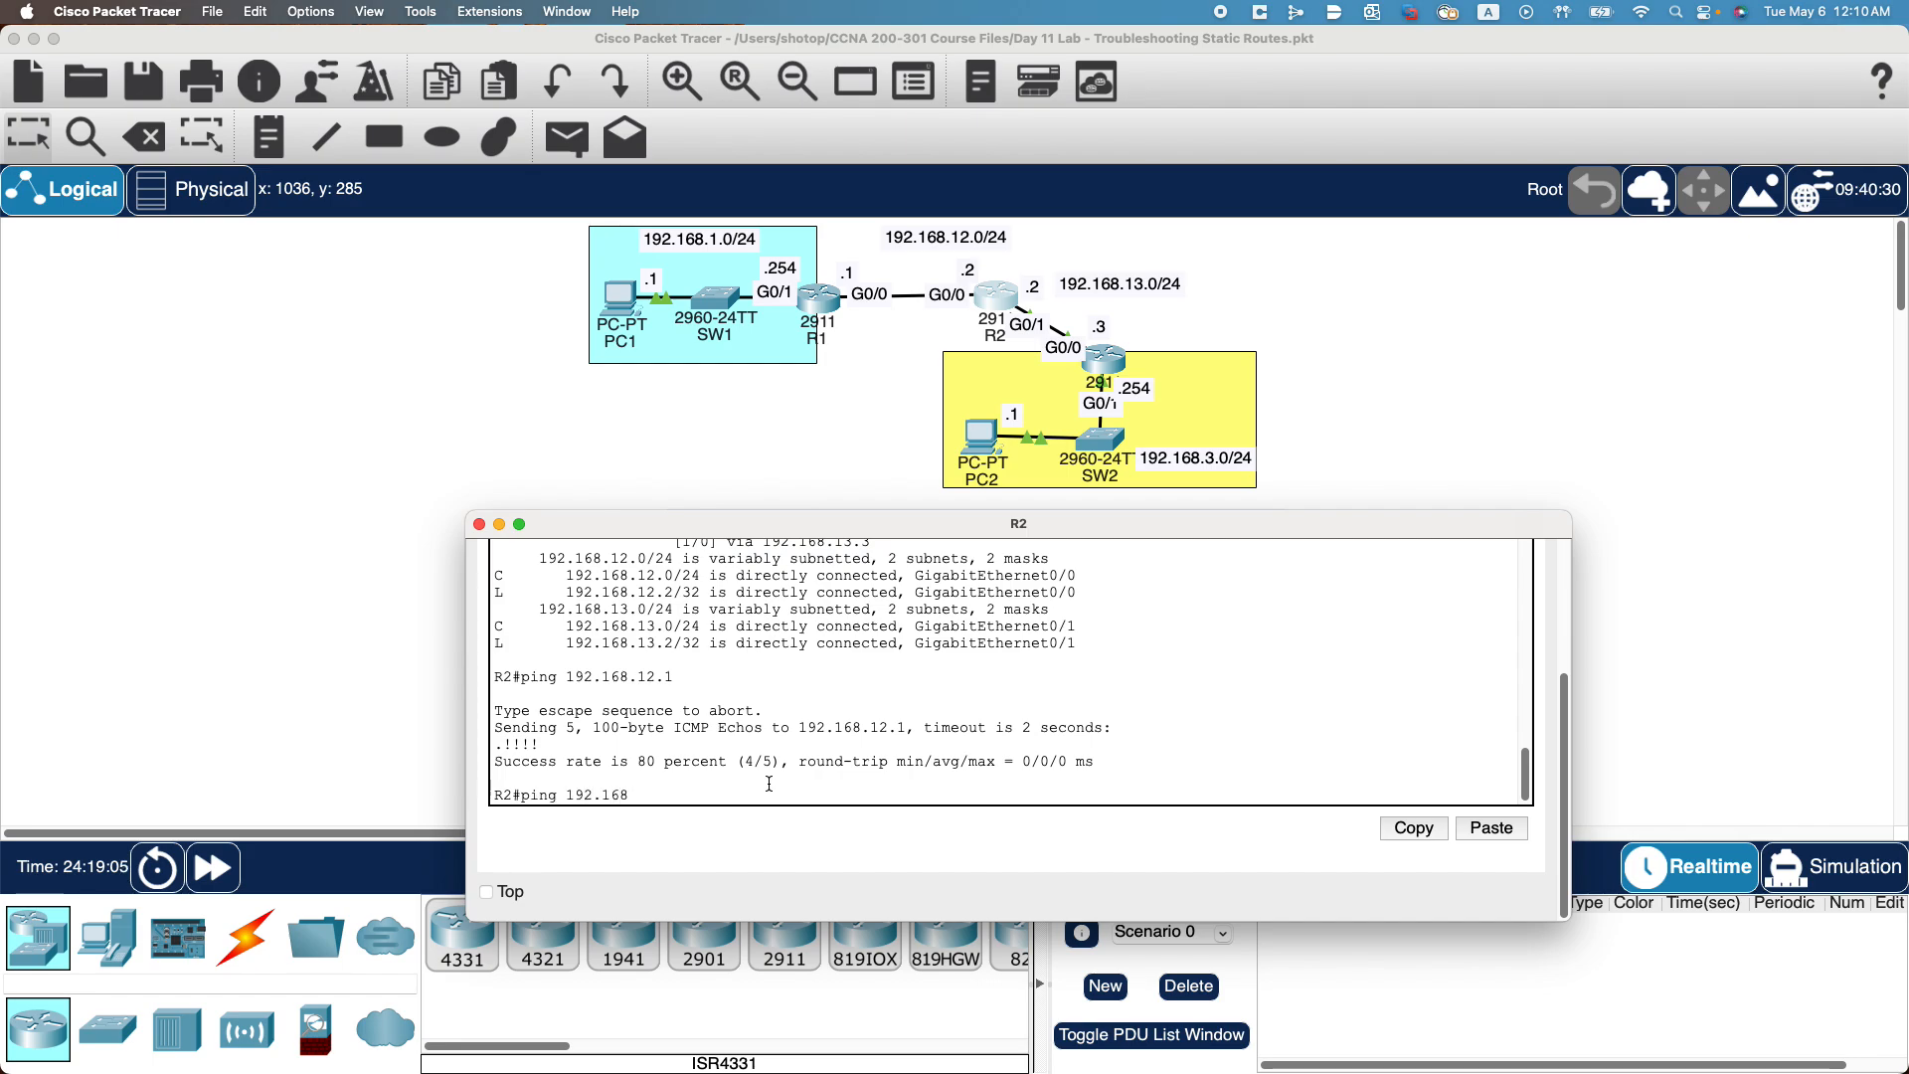
pyautogui.write('.13.3')
pyautogui.press('Return')
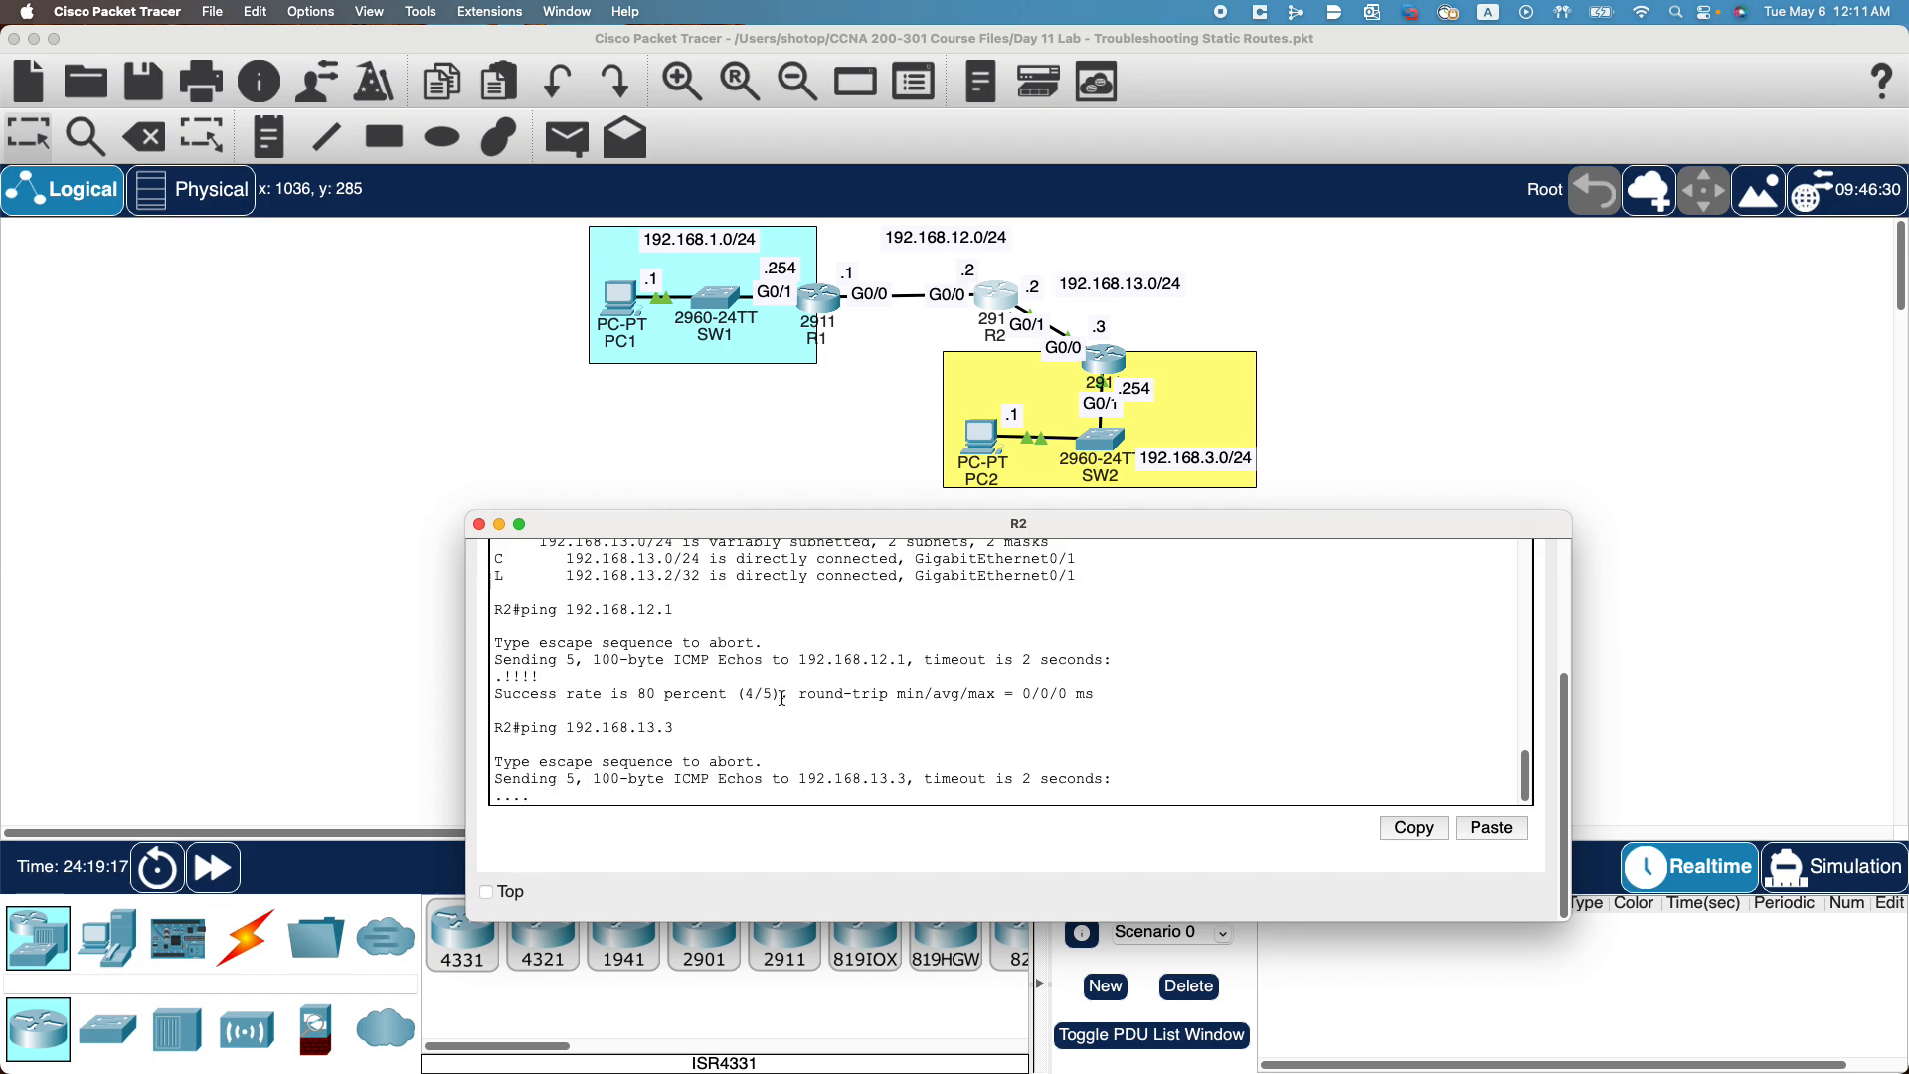
pyautogui.scroll(2, 783, 699)
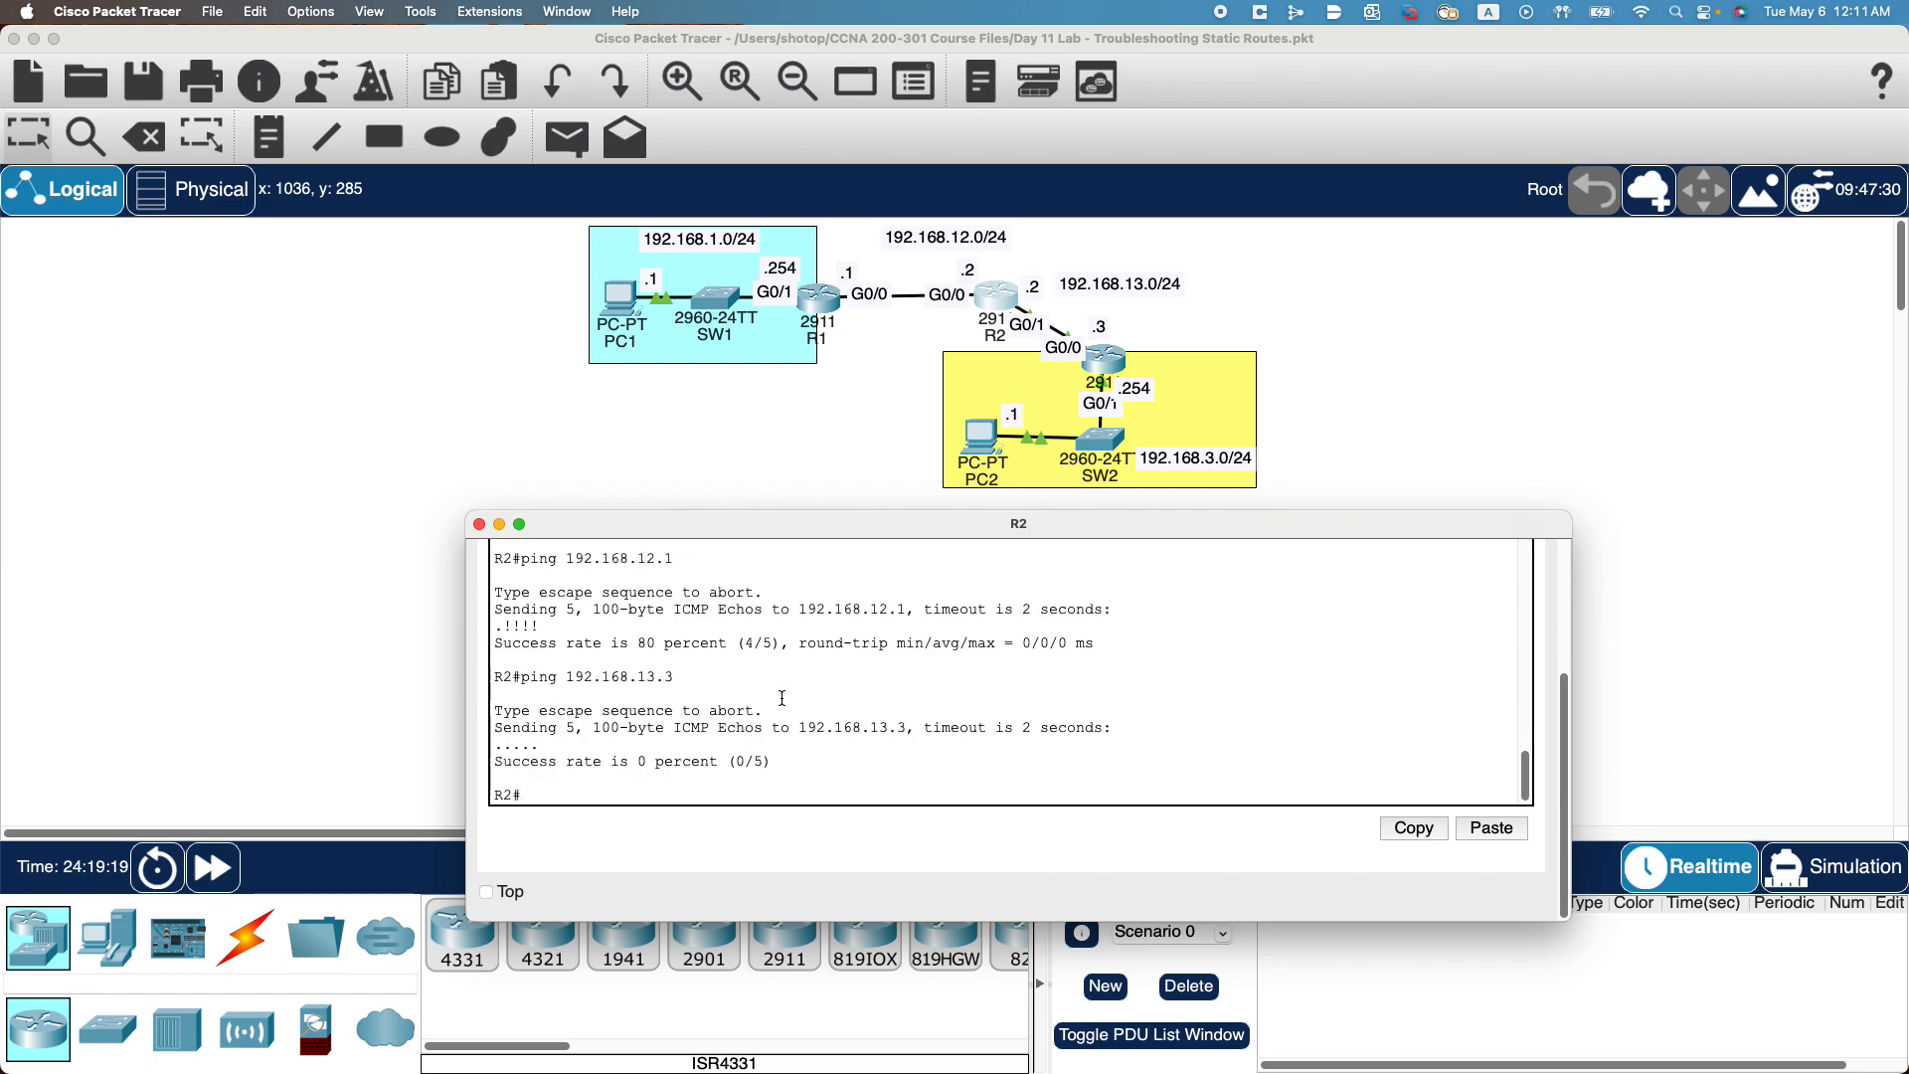
pyautogui.scroll(2, 783, 699)
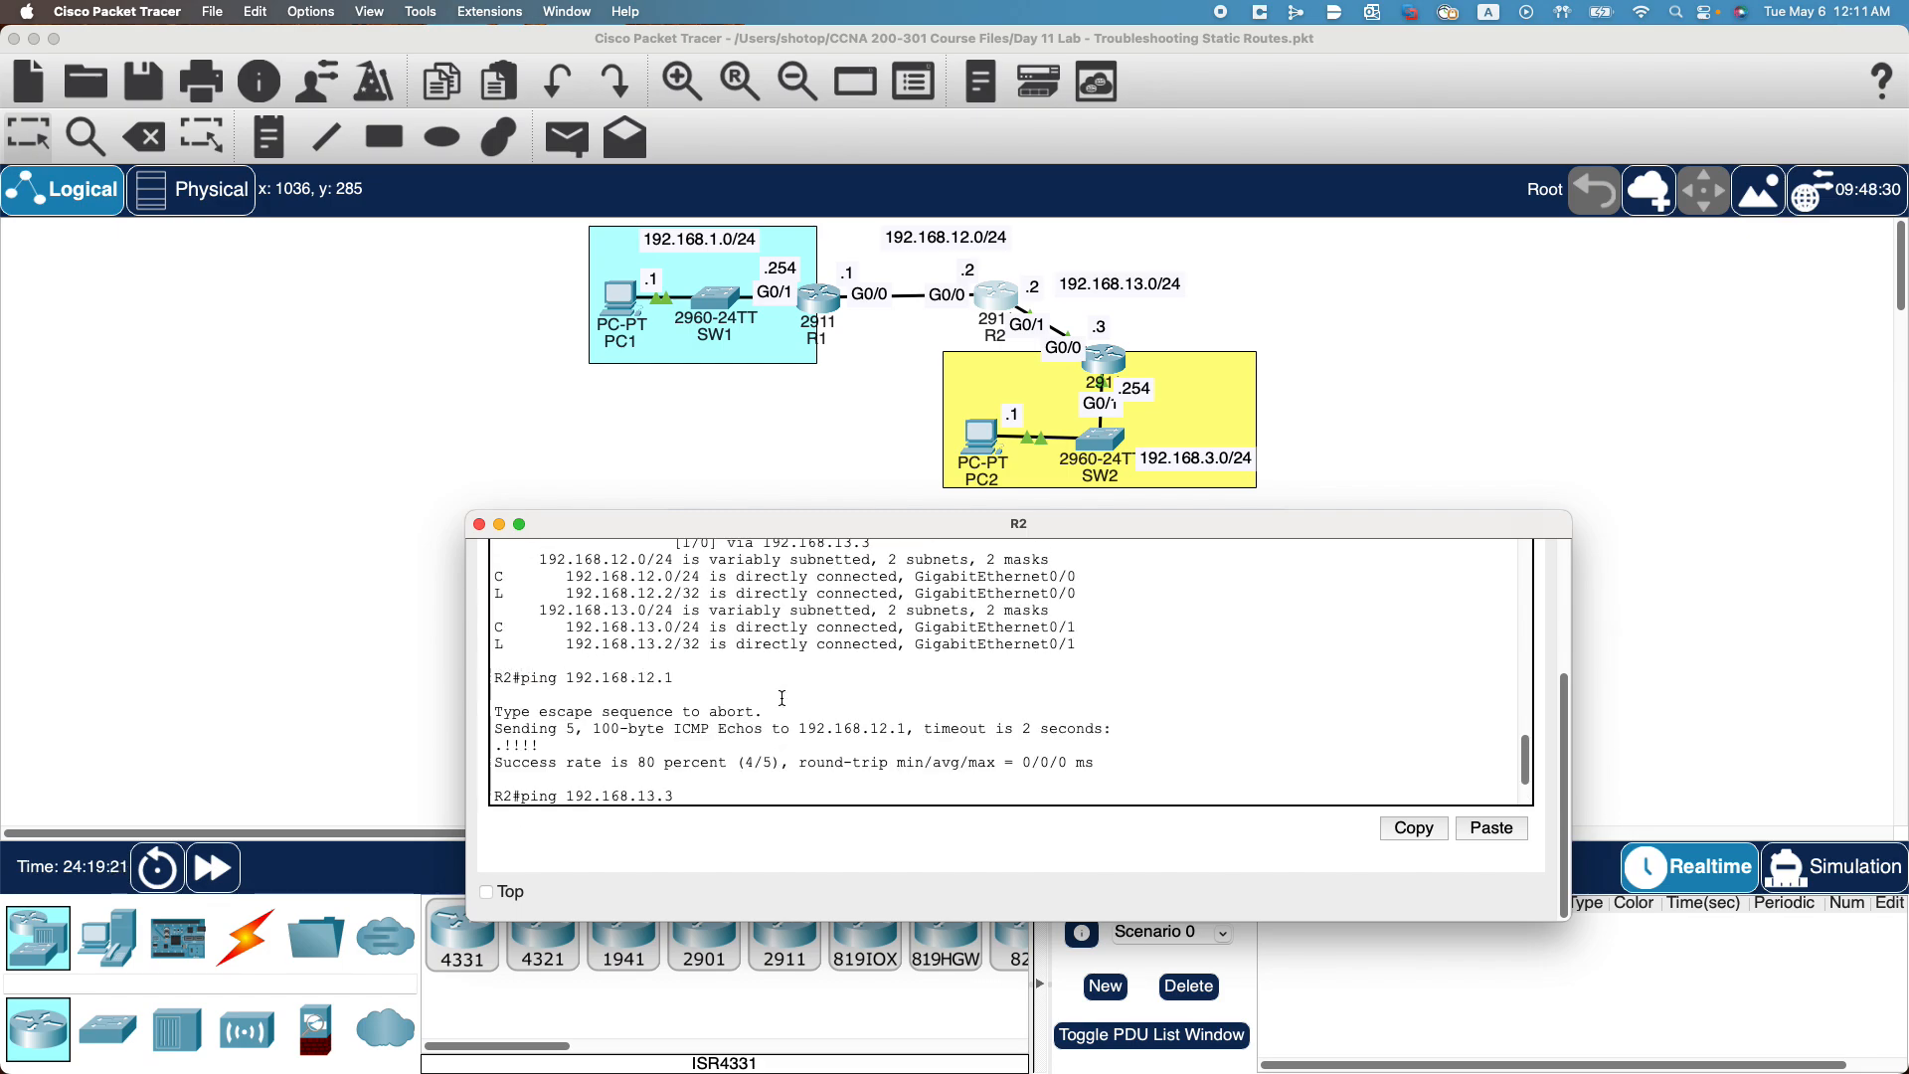
# Compare R2's static routes for 192.168.3.0/24 with the topology and the ping outputs for 192.168.12.1 and 192.168.13.3.
pyautogui.scroll(2, 783, 699)
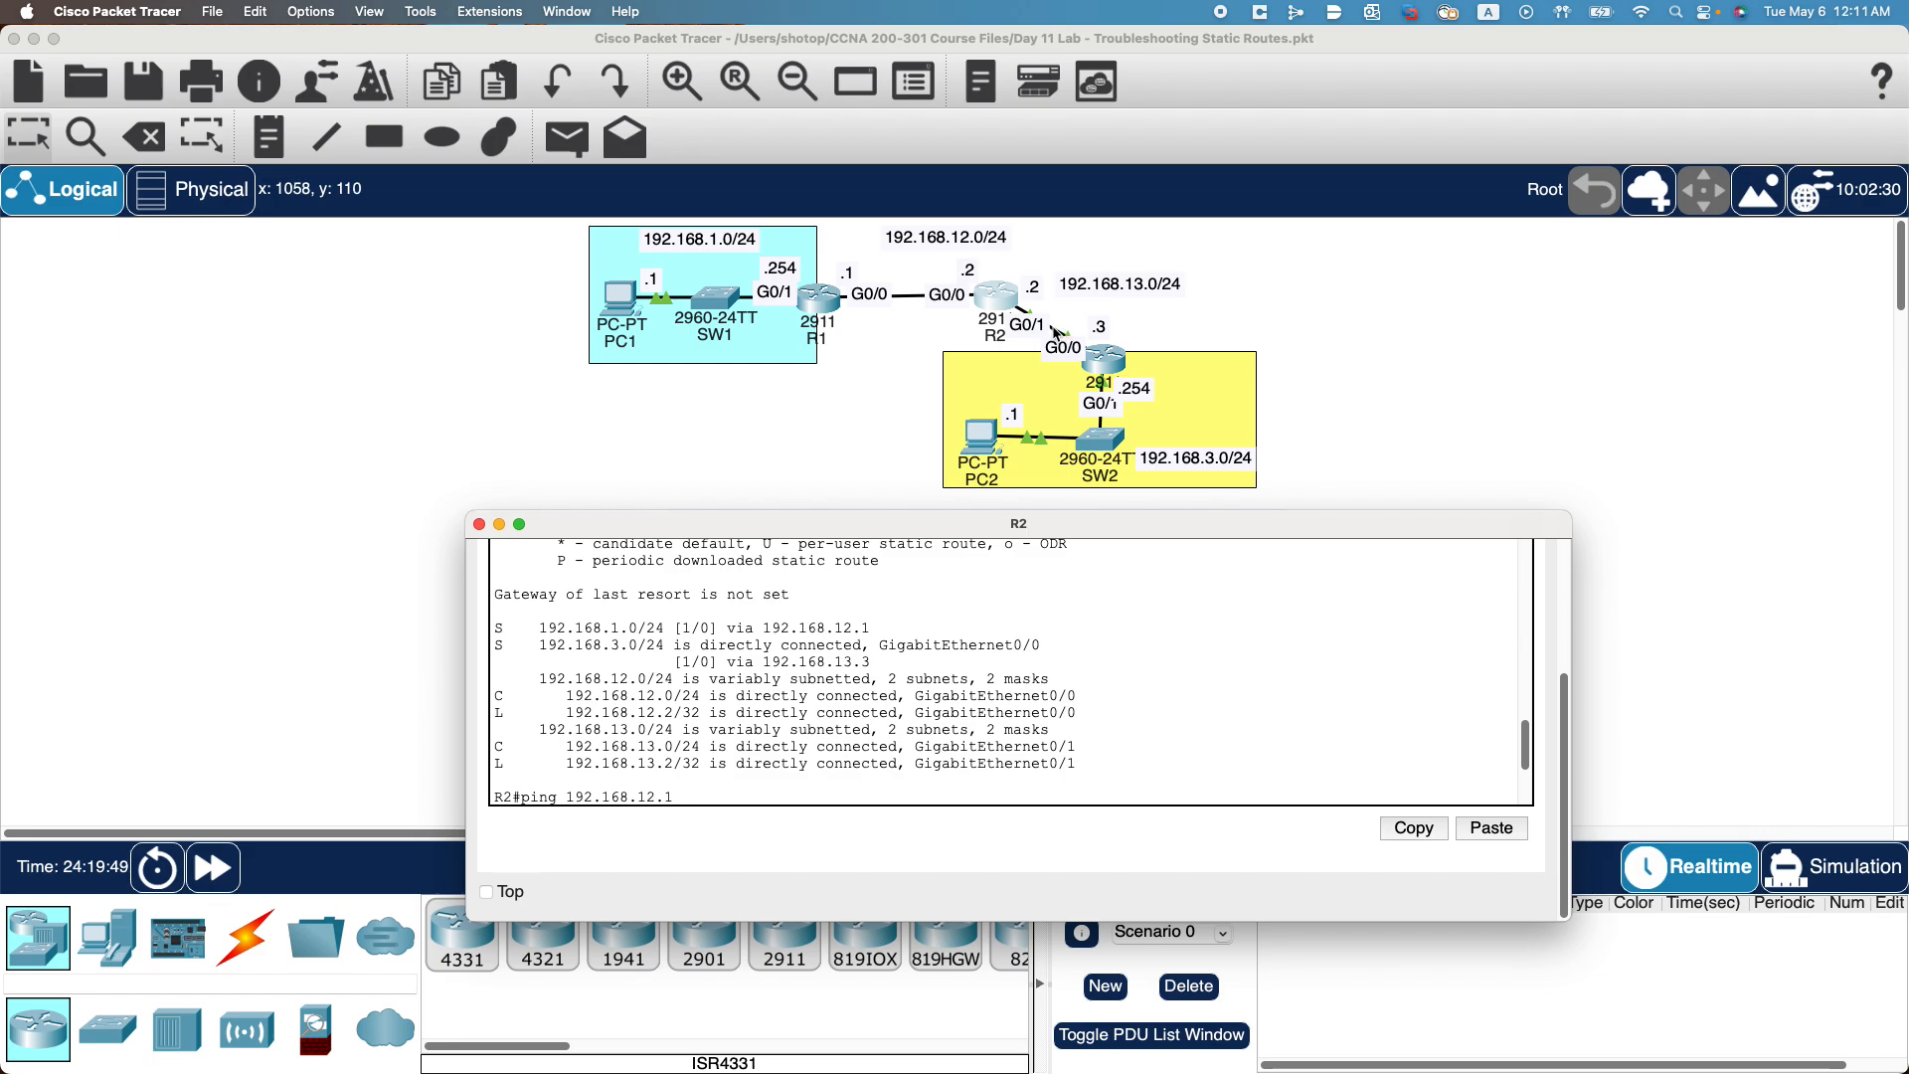
pyautogui.press('Return')
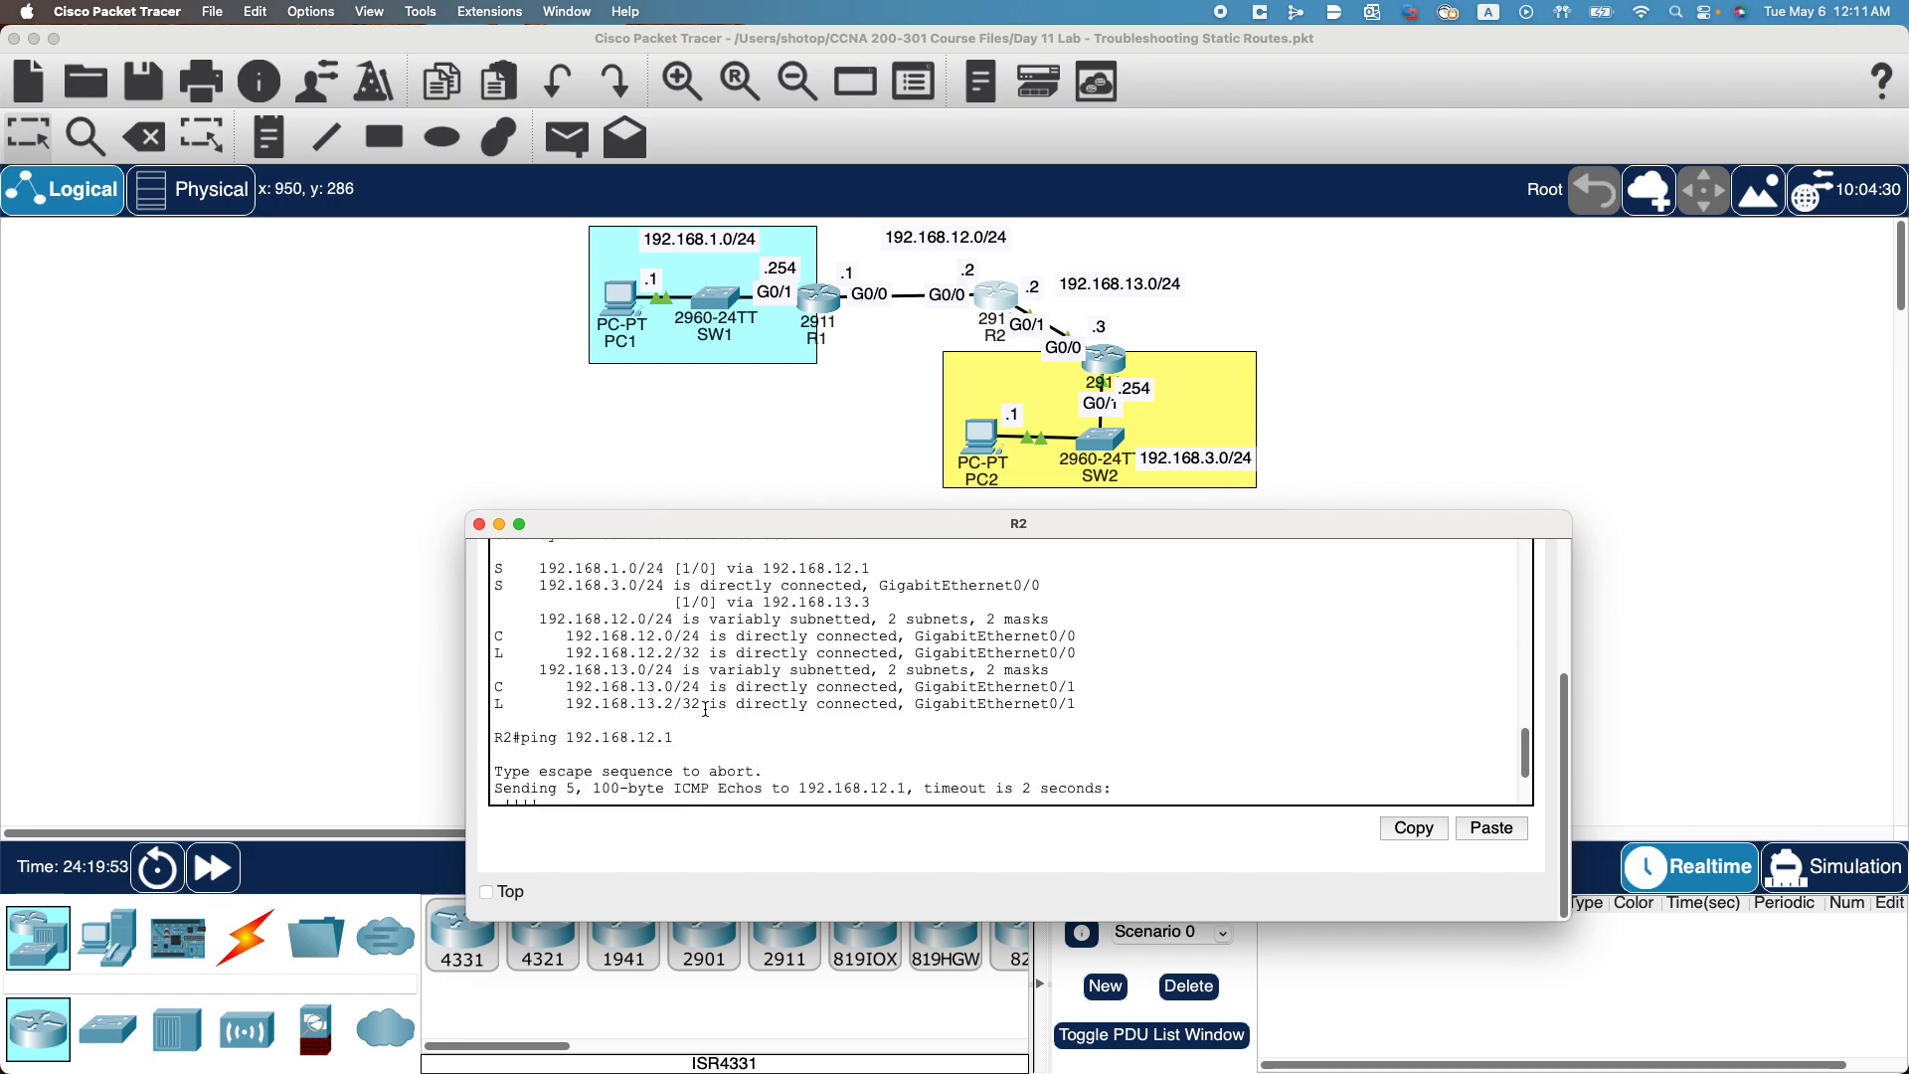
pyautogui.scroll(2, 705, 710)
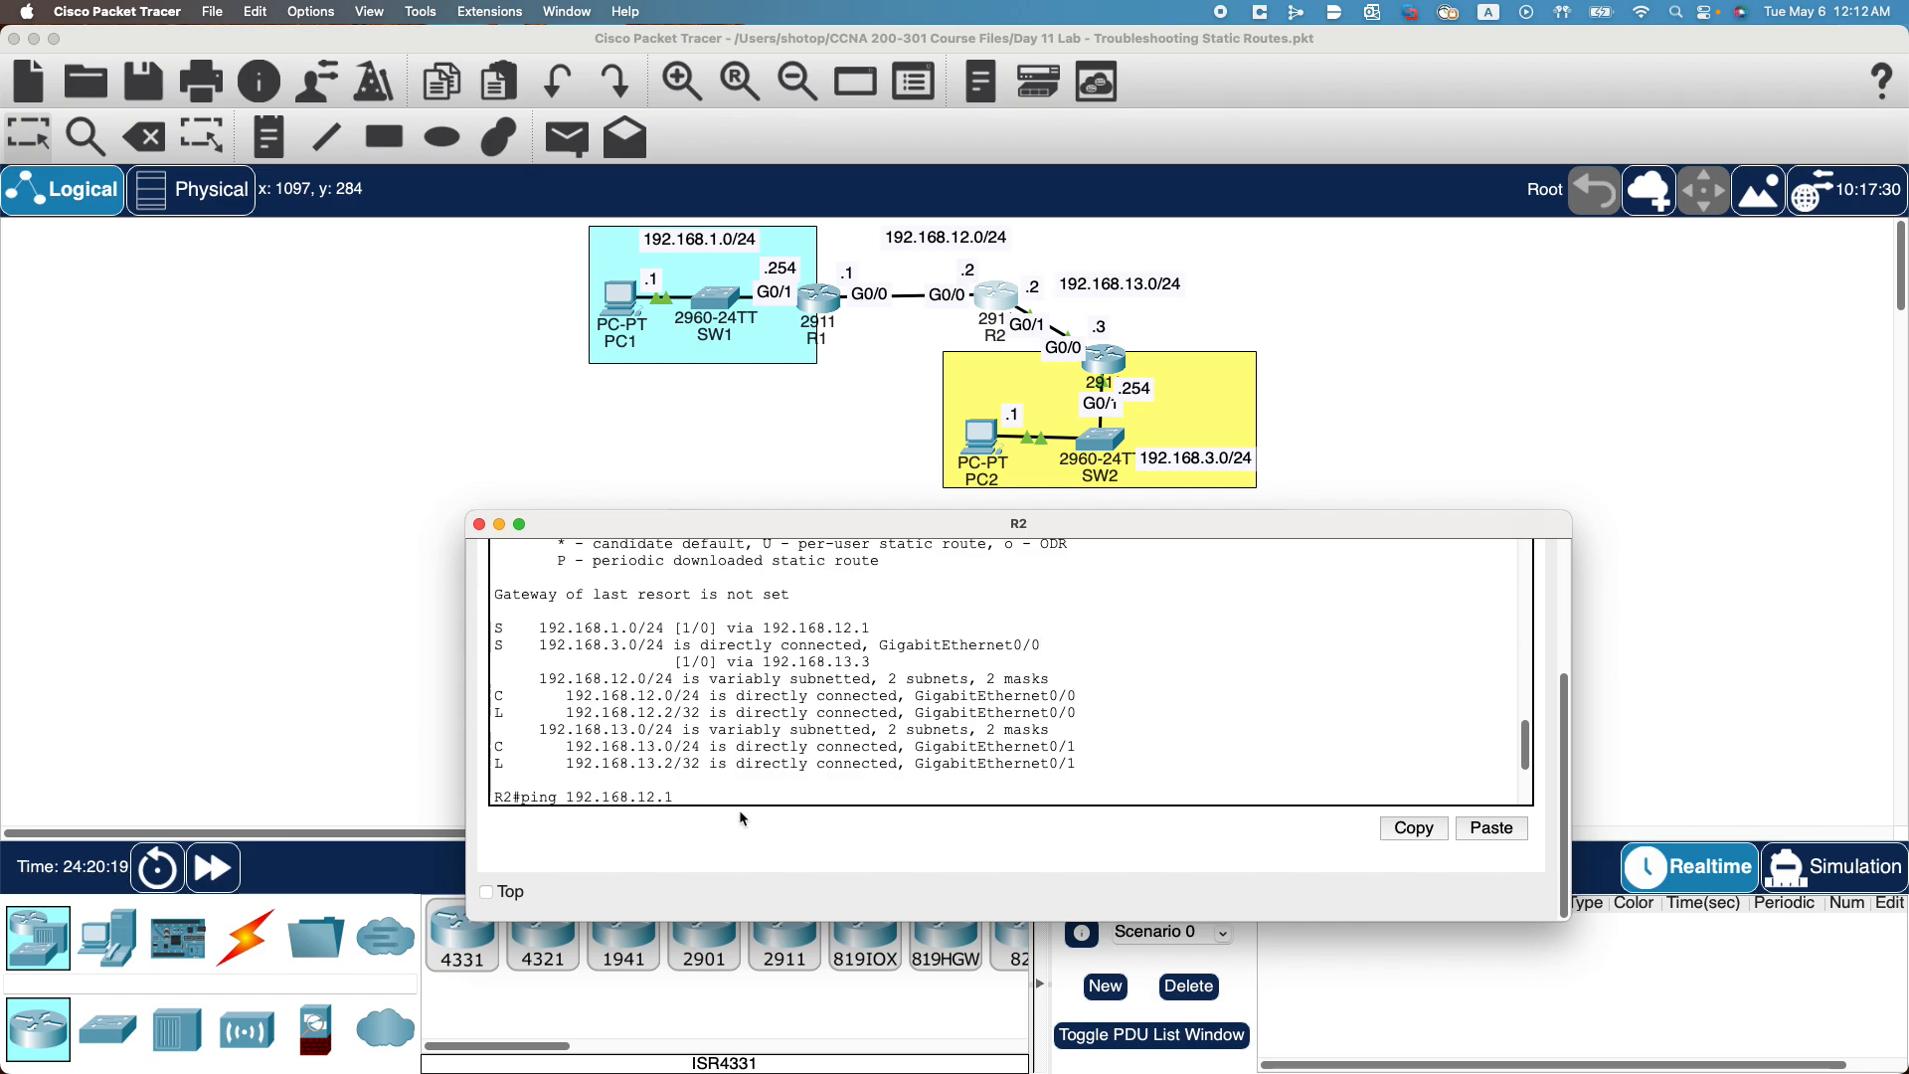
pyautogui.scroll(-5, 749, 753)
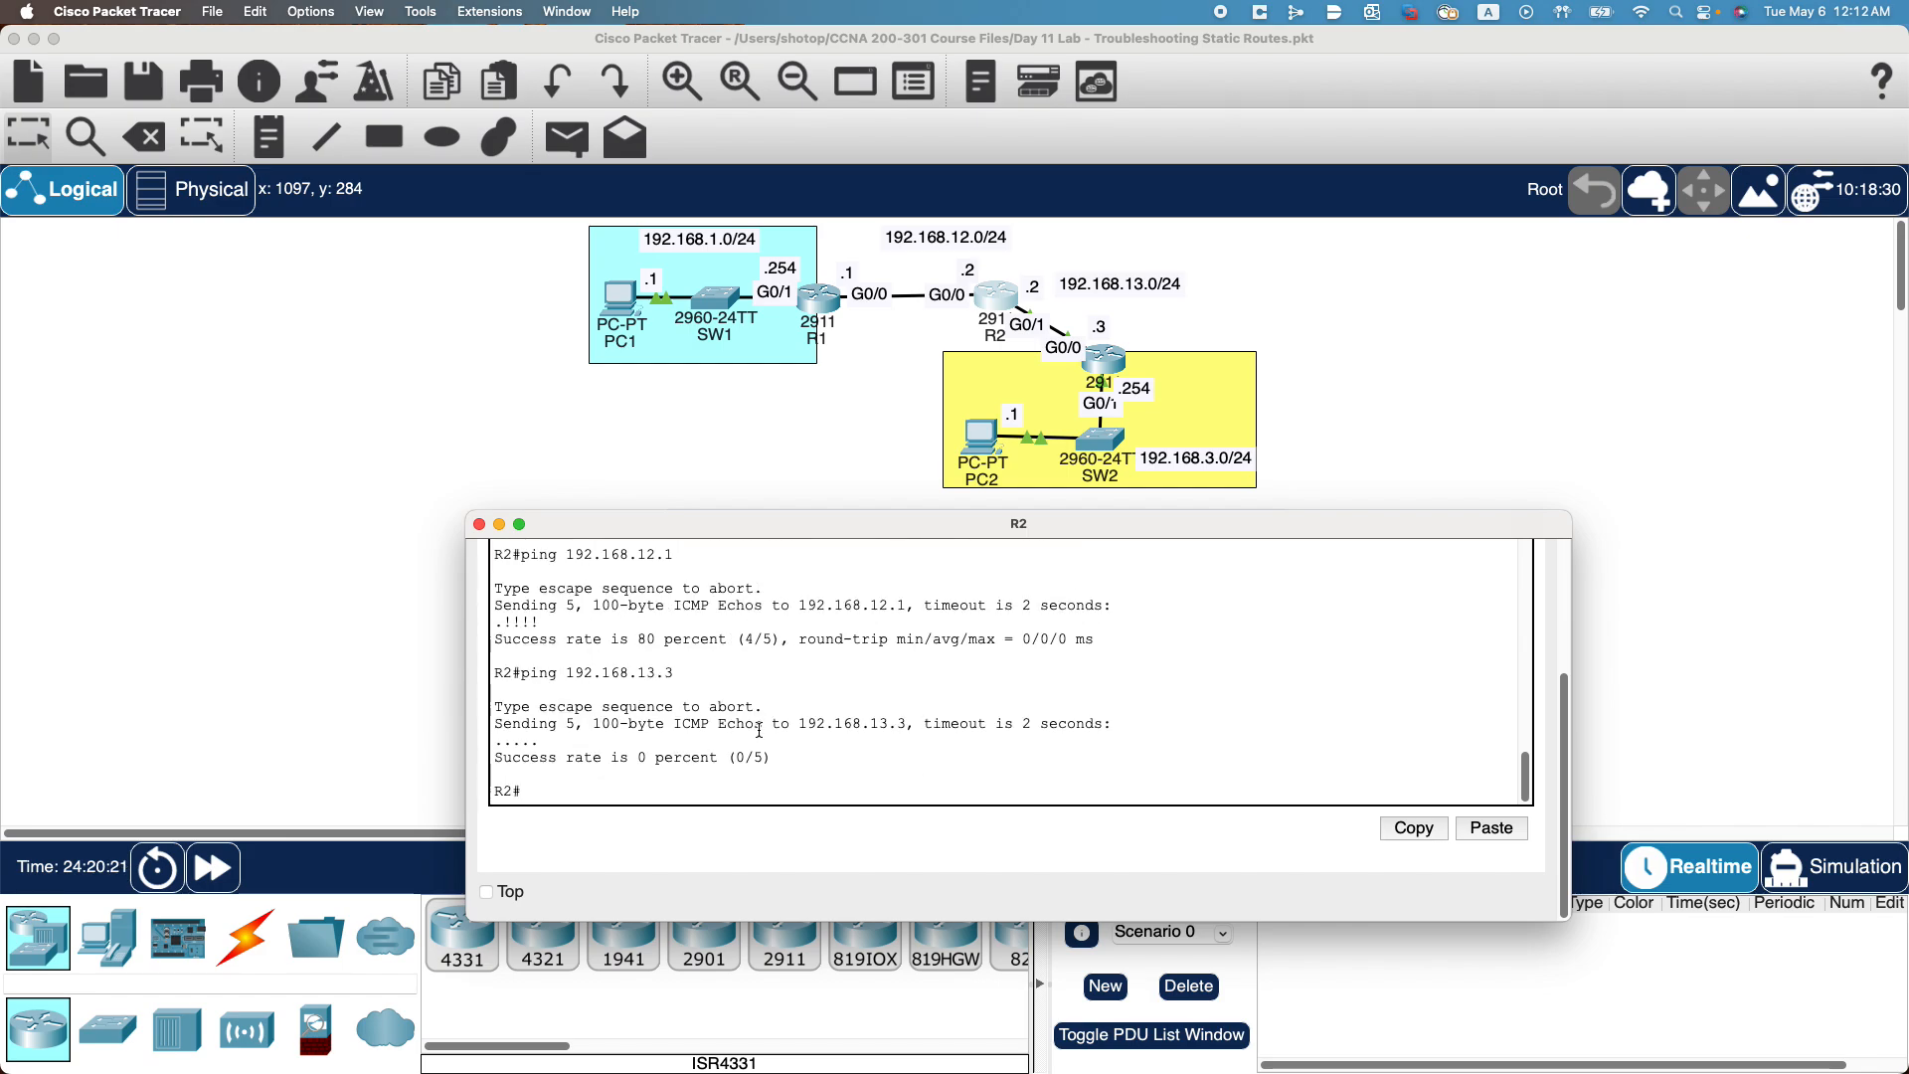
pyautogui.scroll(5, 759, 731)
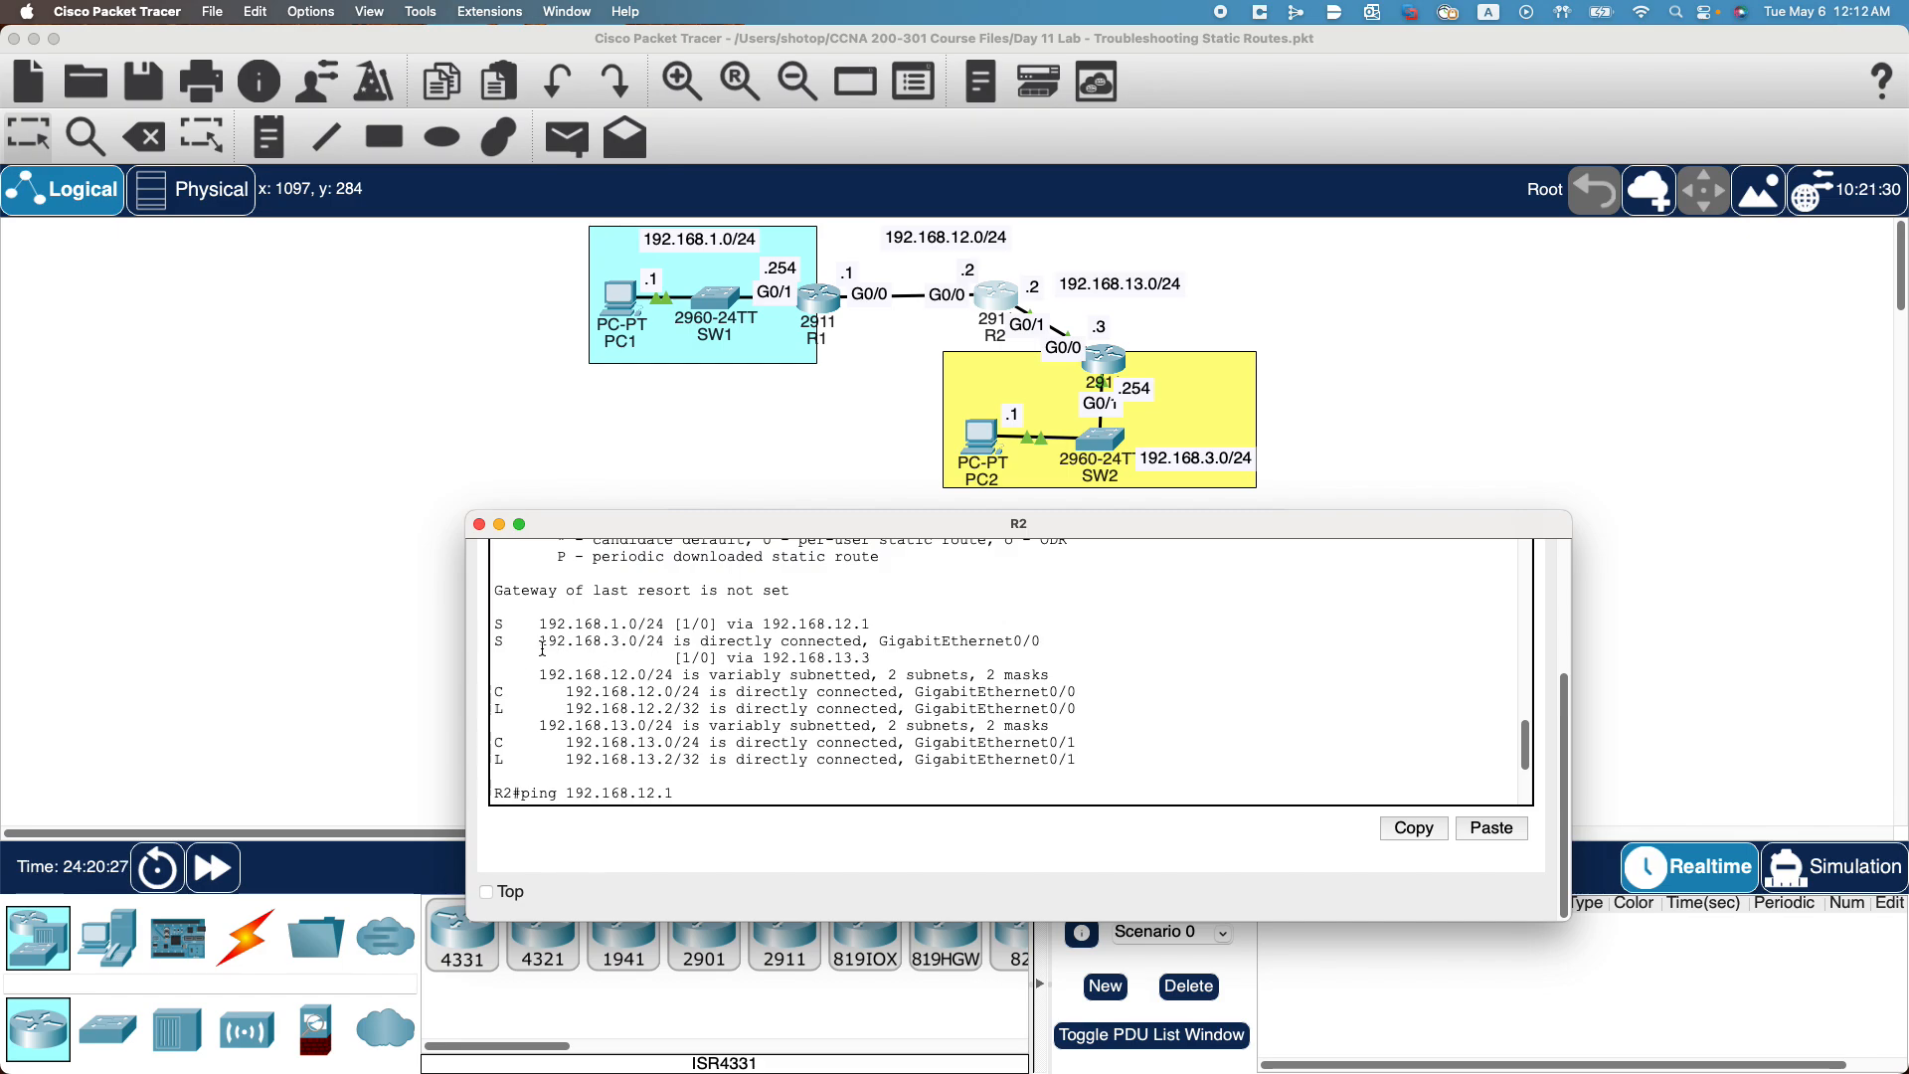
pyautogui.scroll(-5, 816, 713)
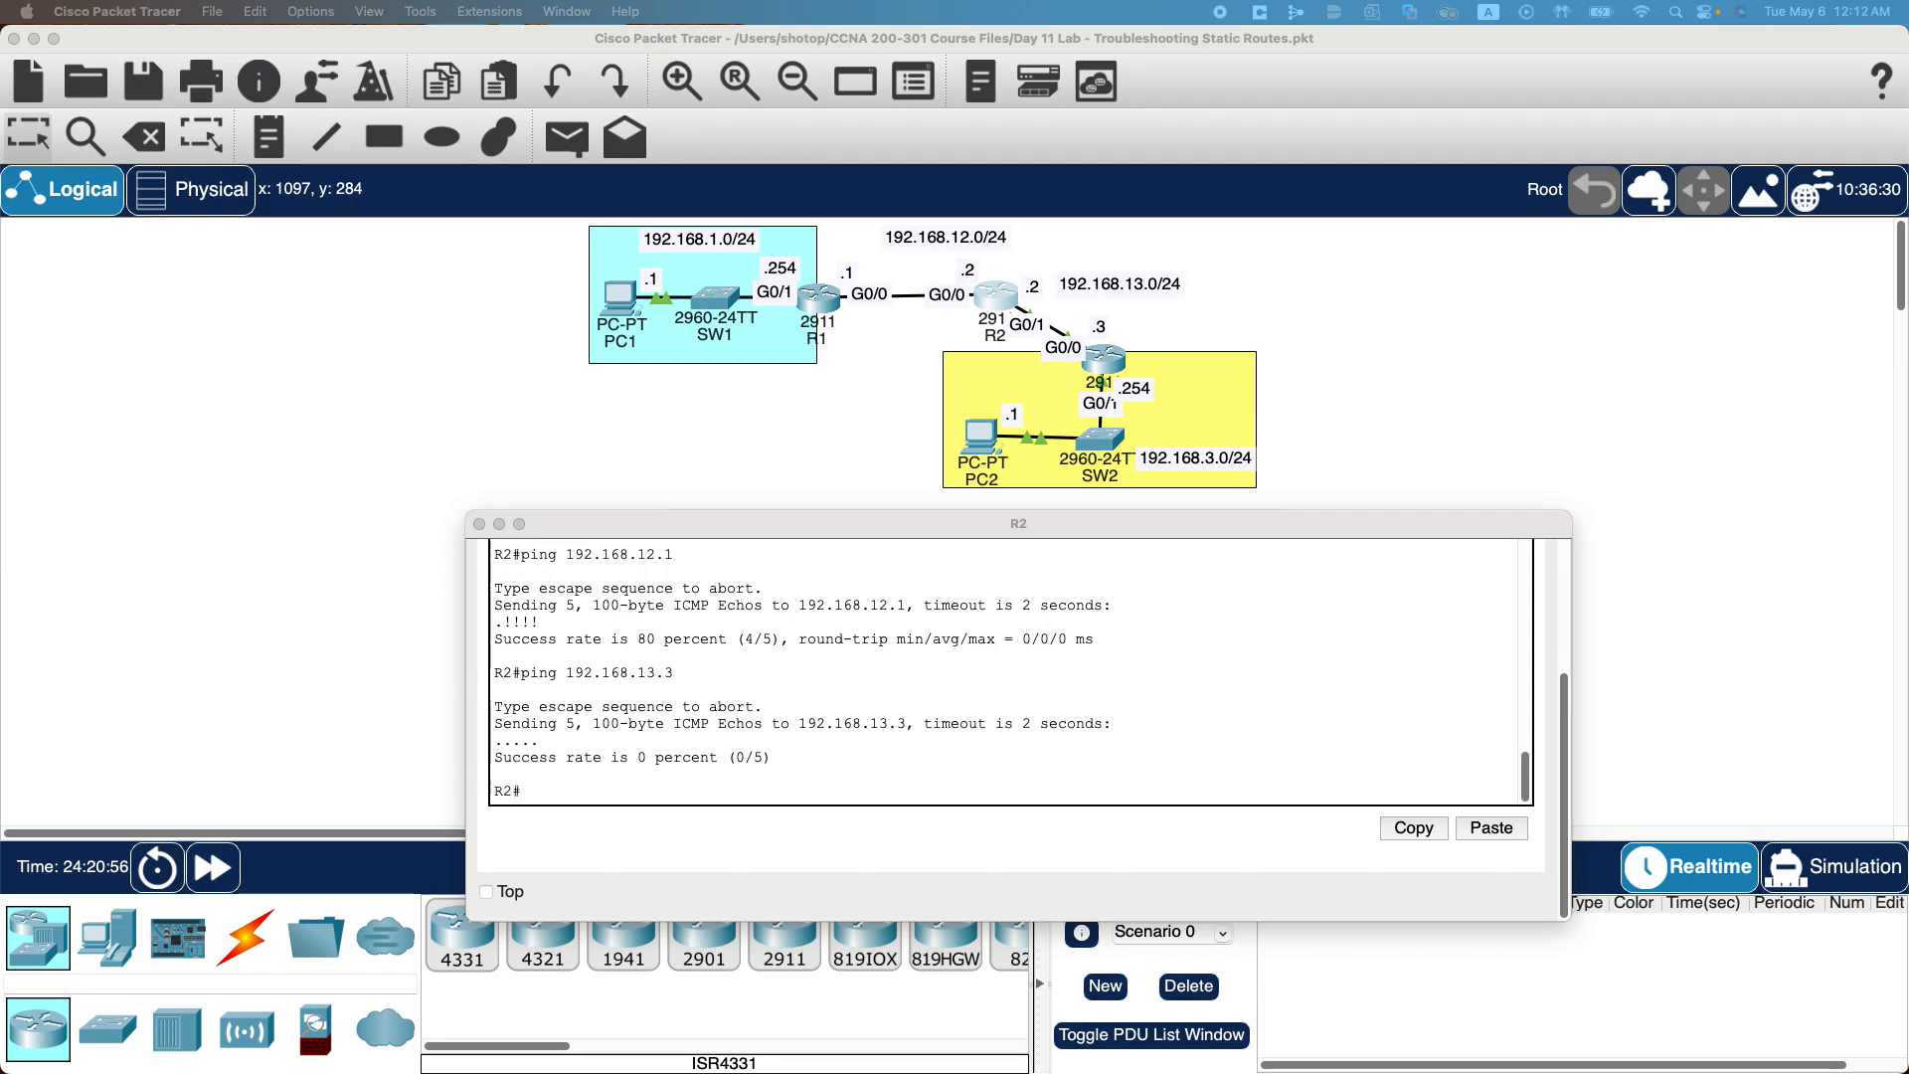
pyautogui.click(605, 725)
pyautogui.scroll(3, 671, 720)
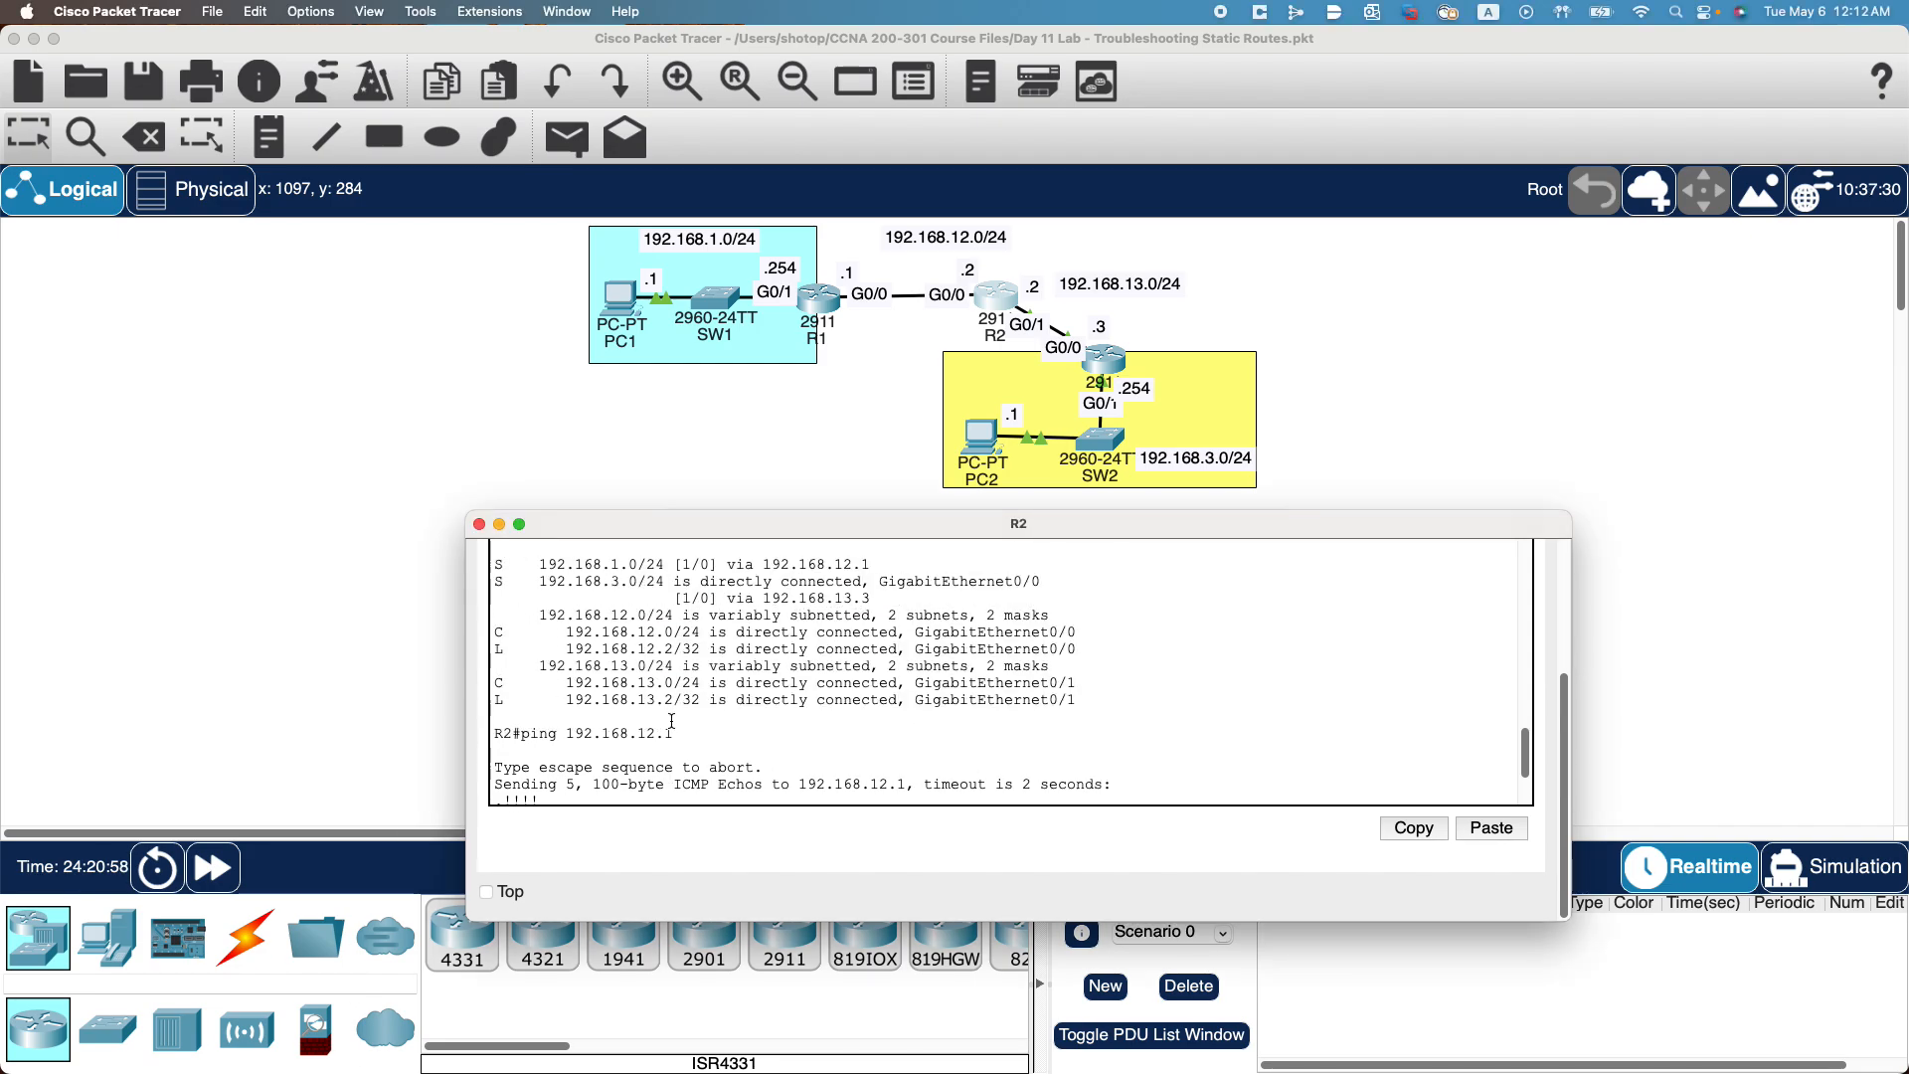
pyautogui.scroll(2, 671, 720)
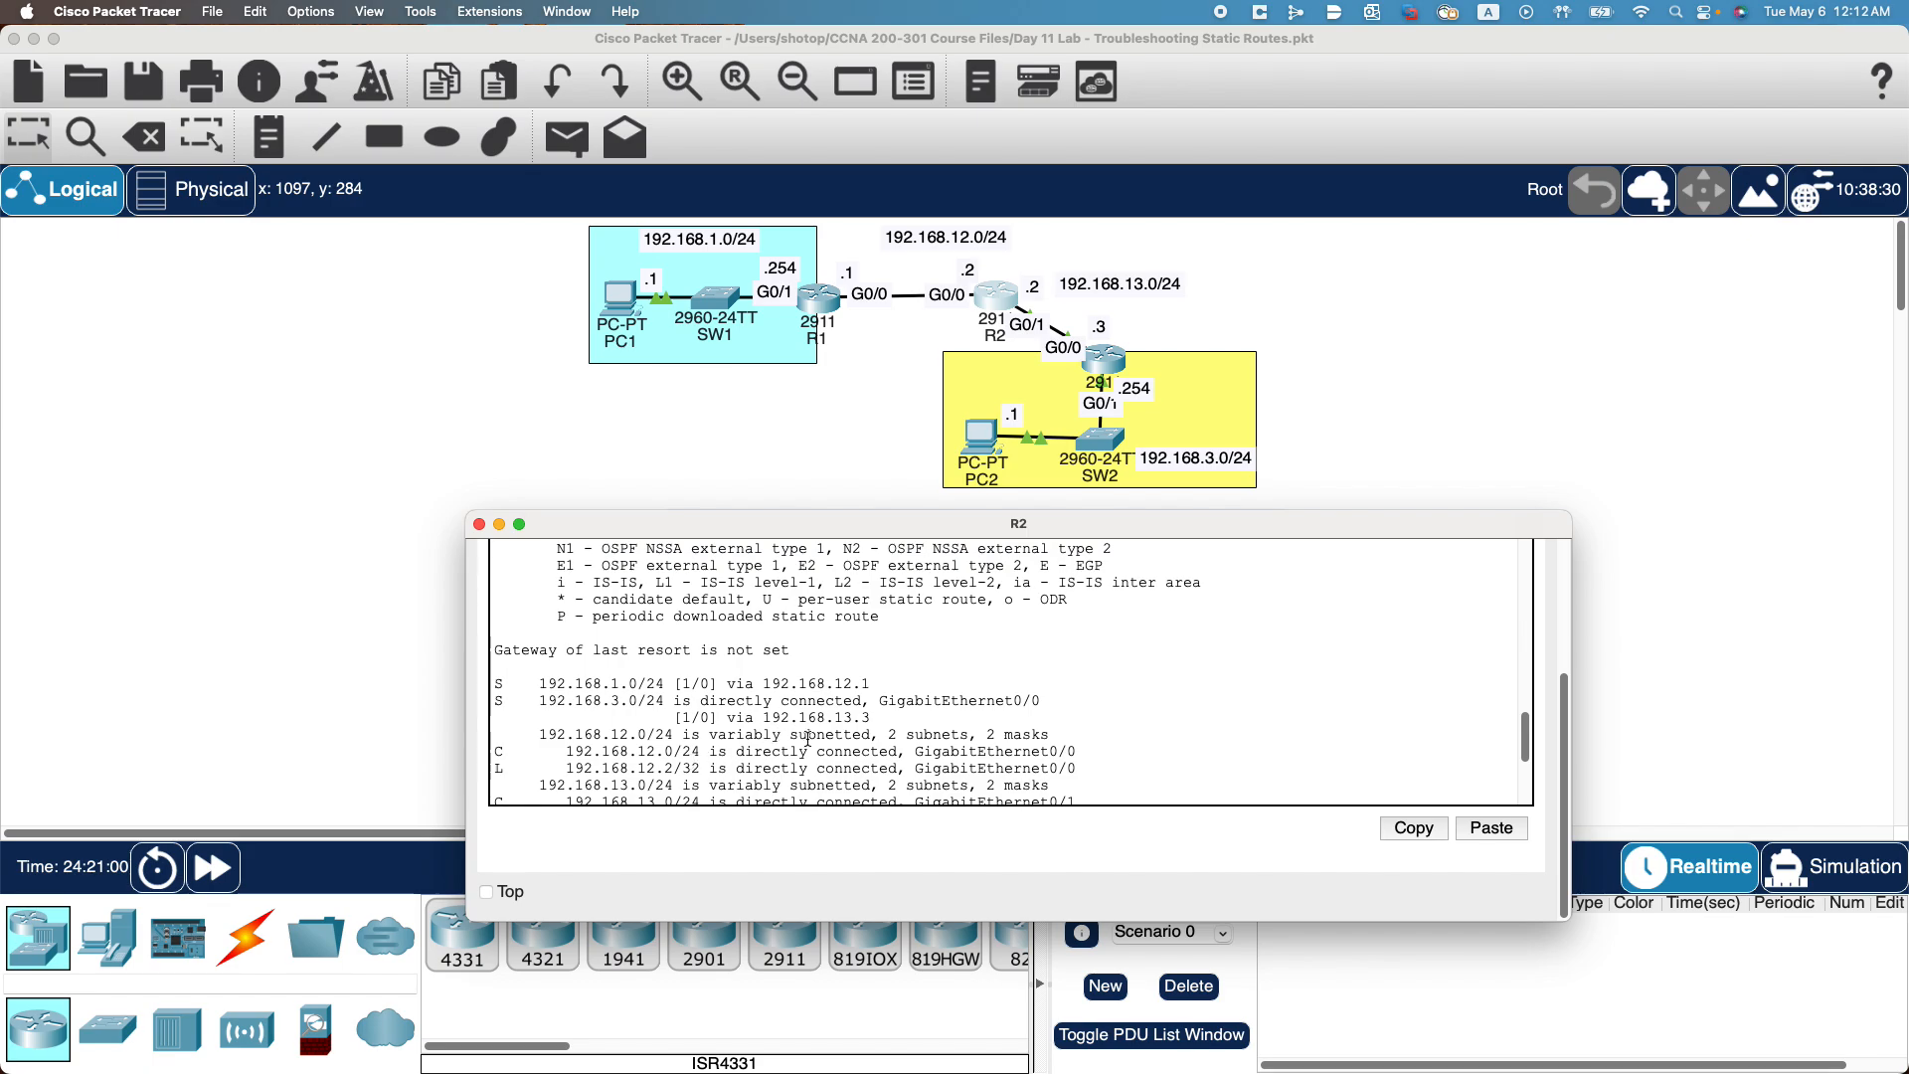
pyautogui.scroll(-2, 813, 738)
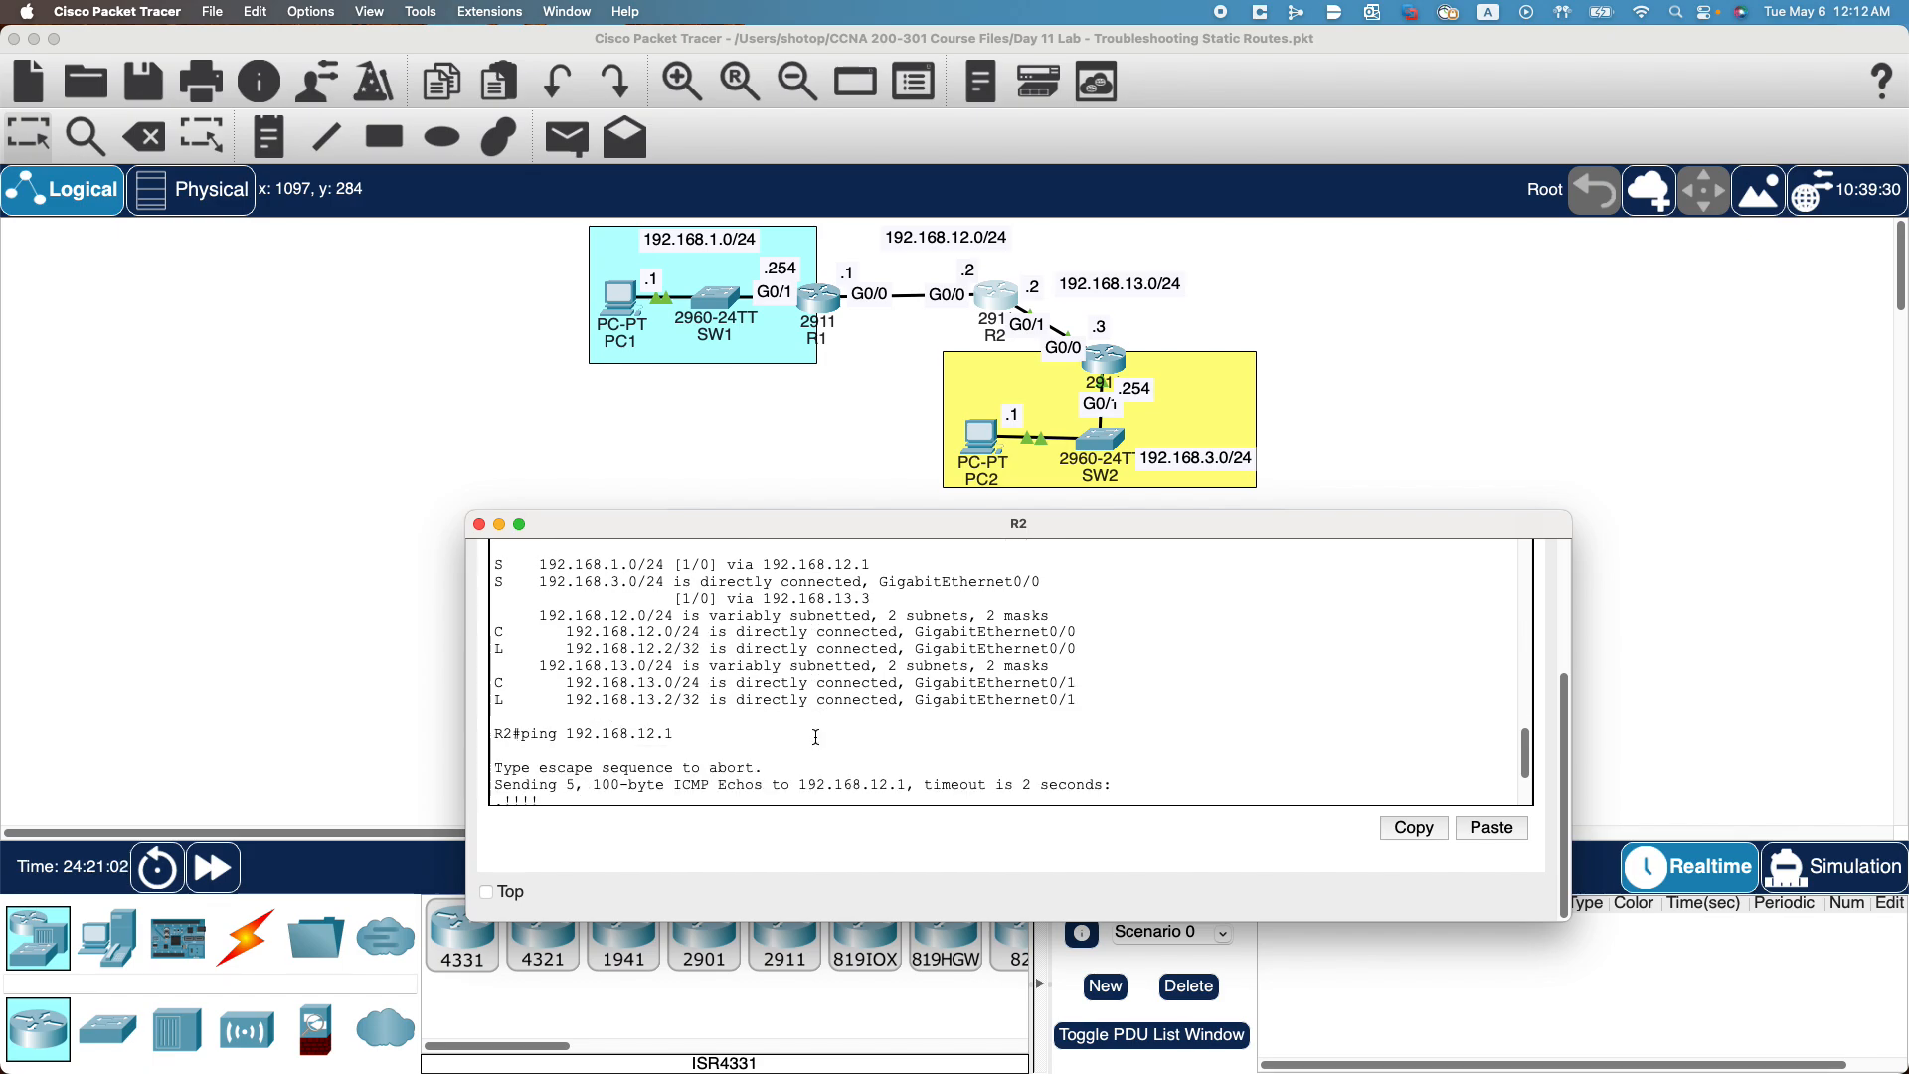
pyautogui.scroll(-1, 815, 737)
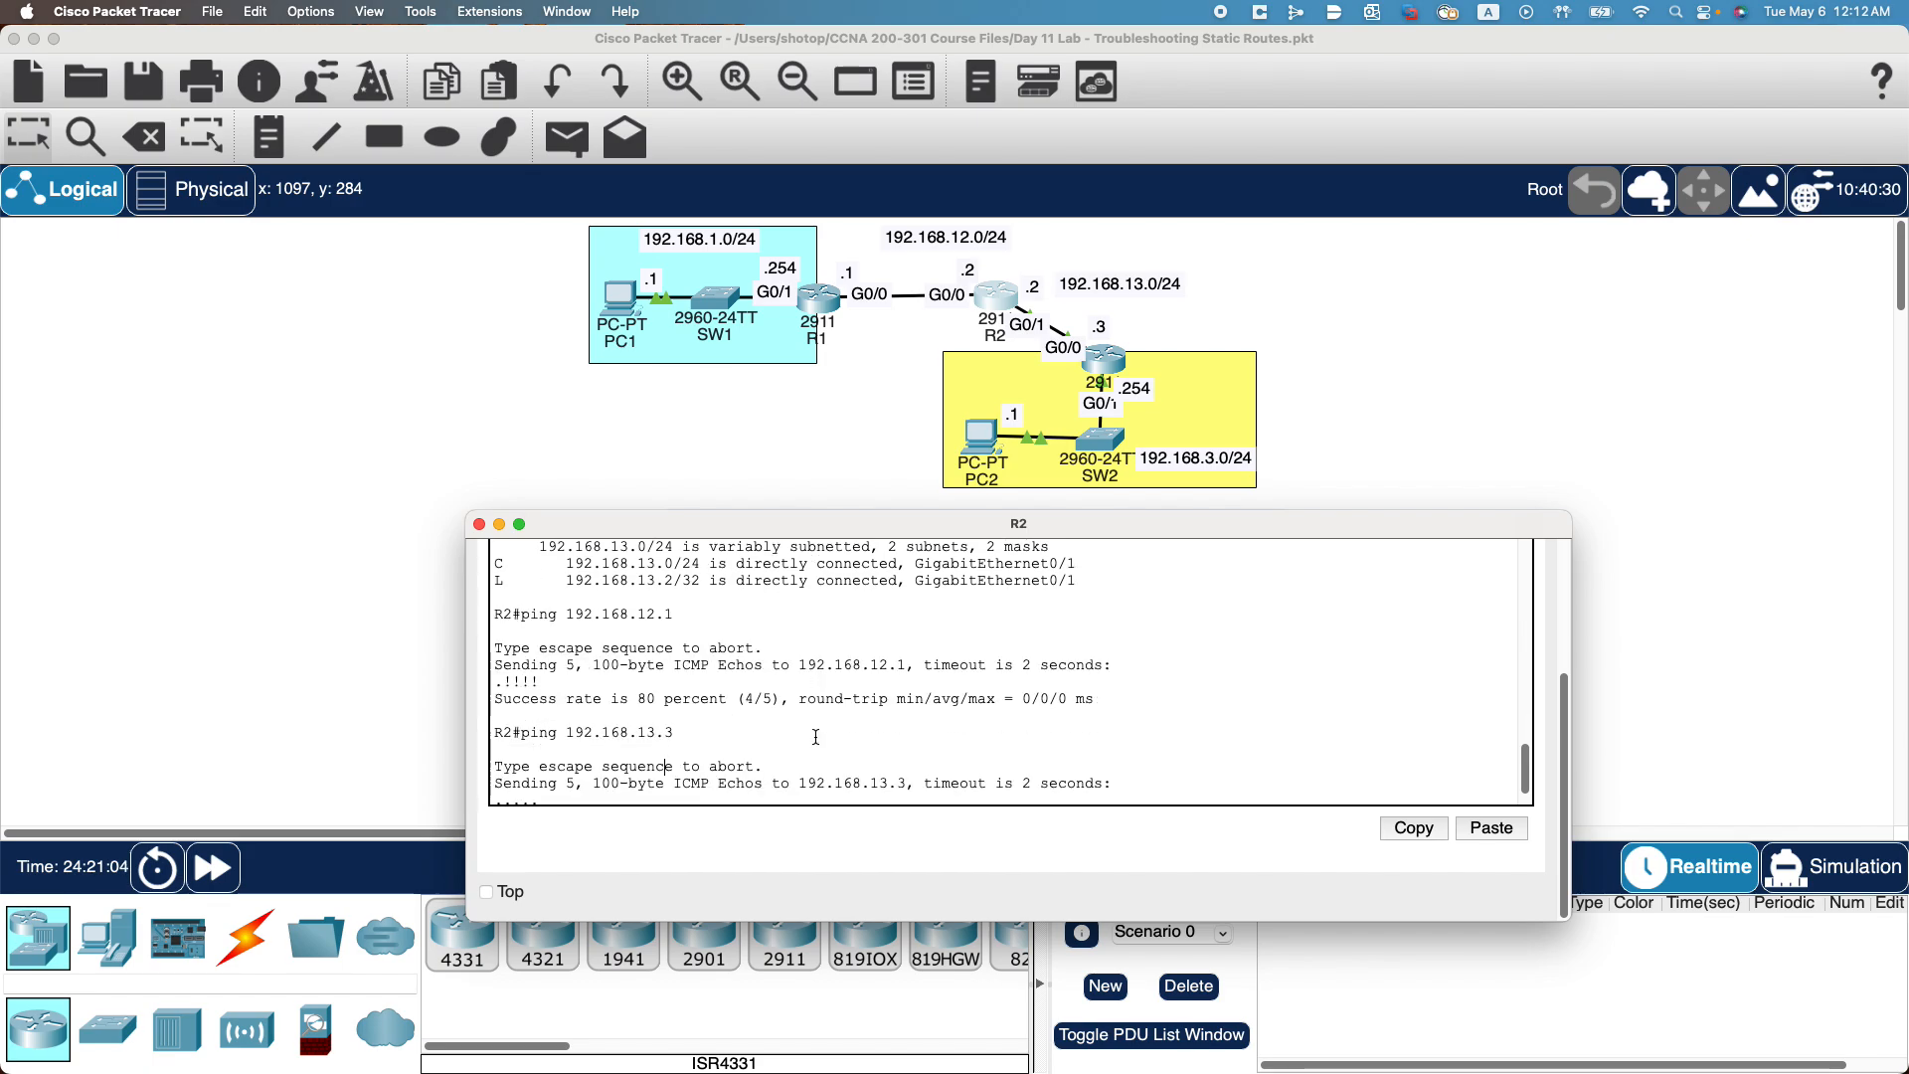
pyautogui.scroll(5, 805, 726)
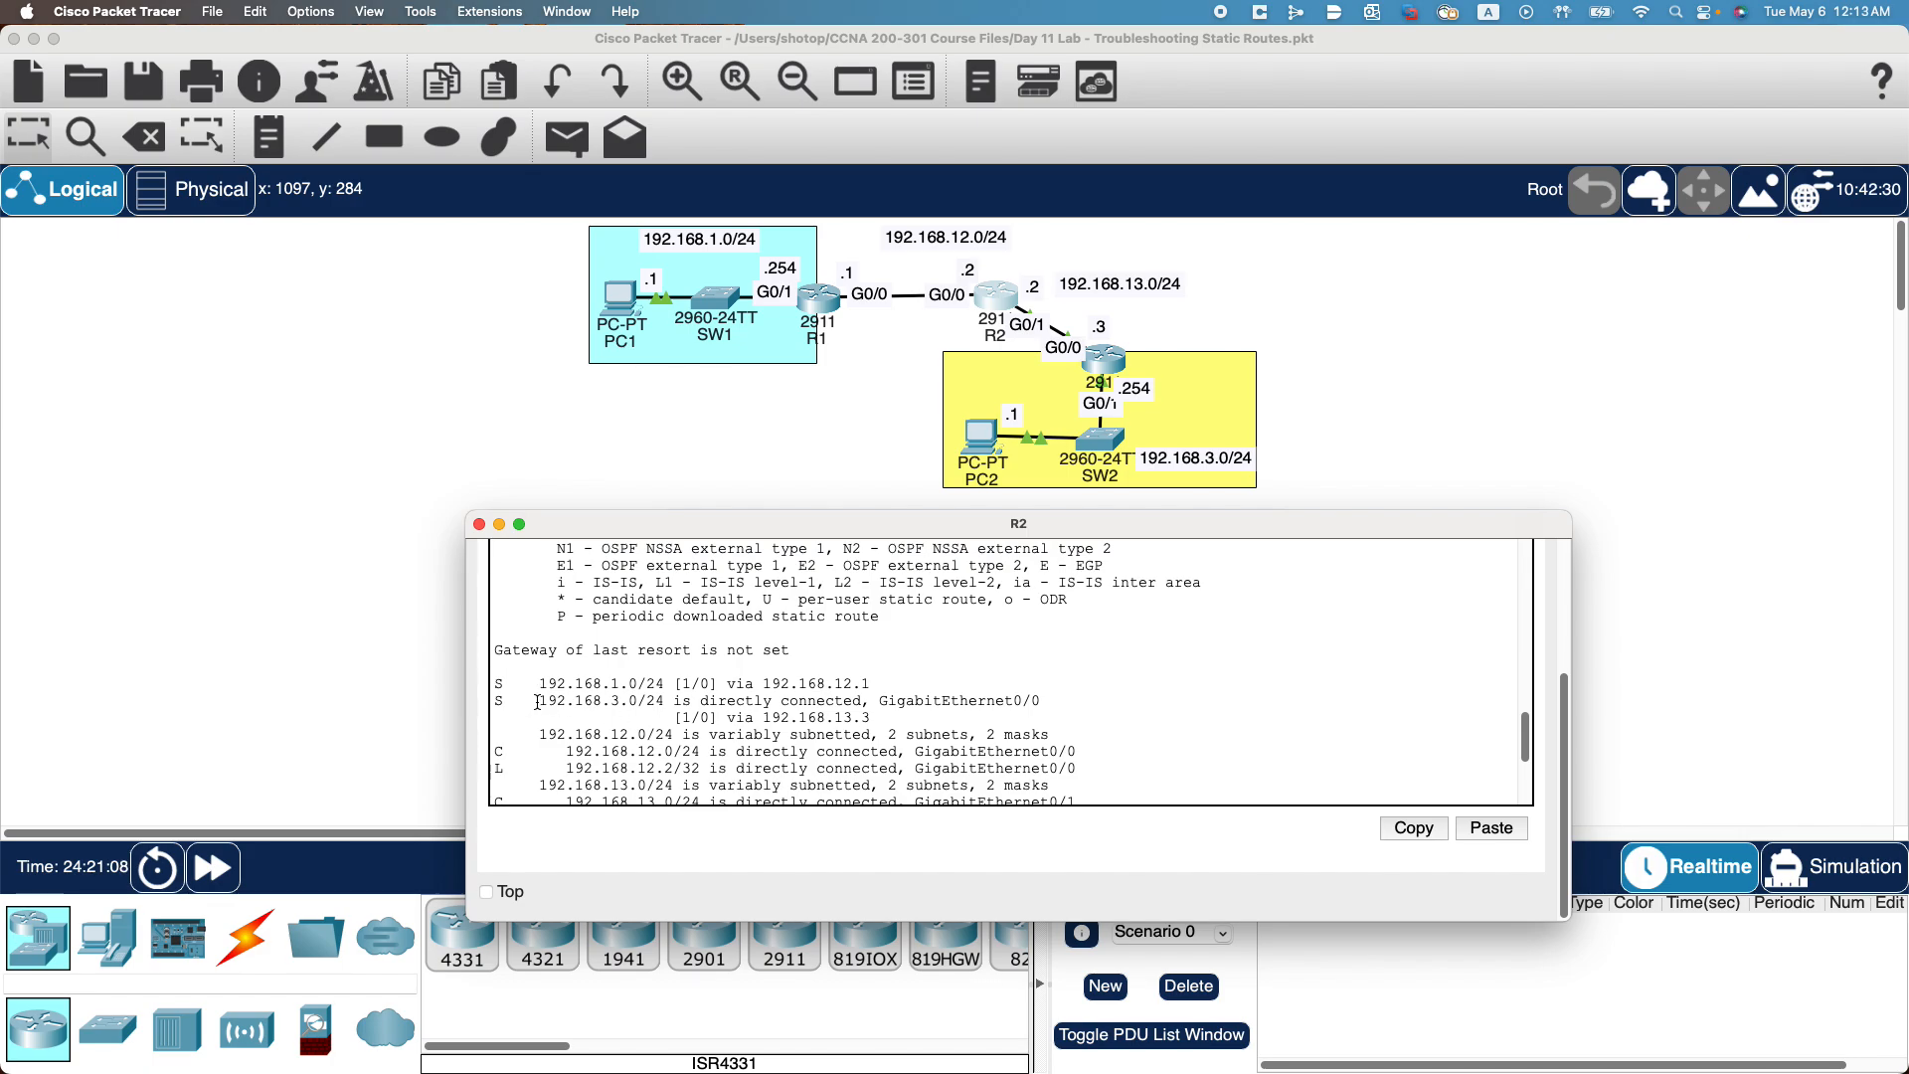
pyautogui.moveTo(537, 702); pyautogui.dragTo(955, 718)
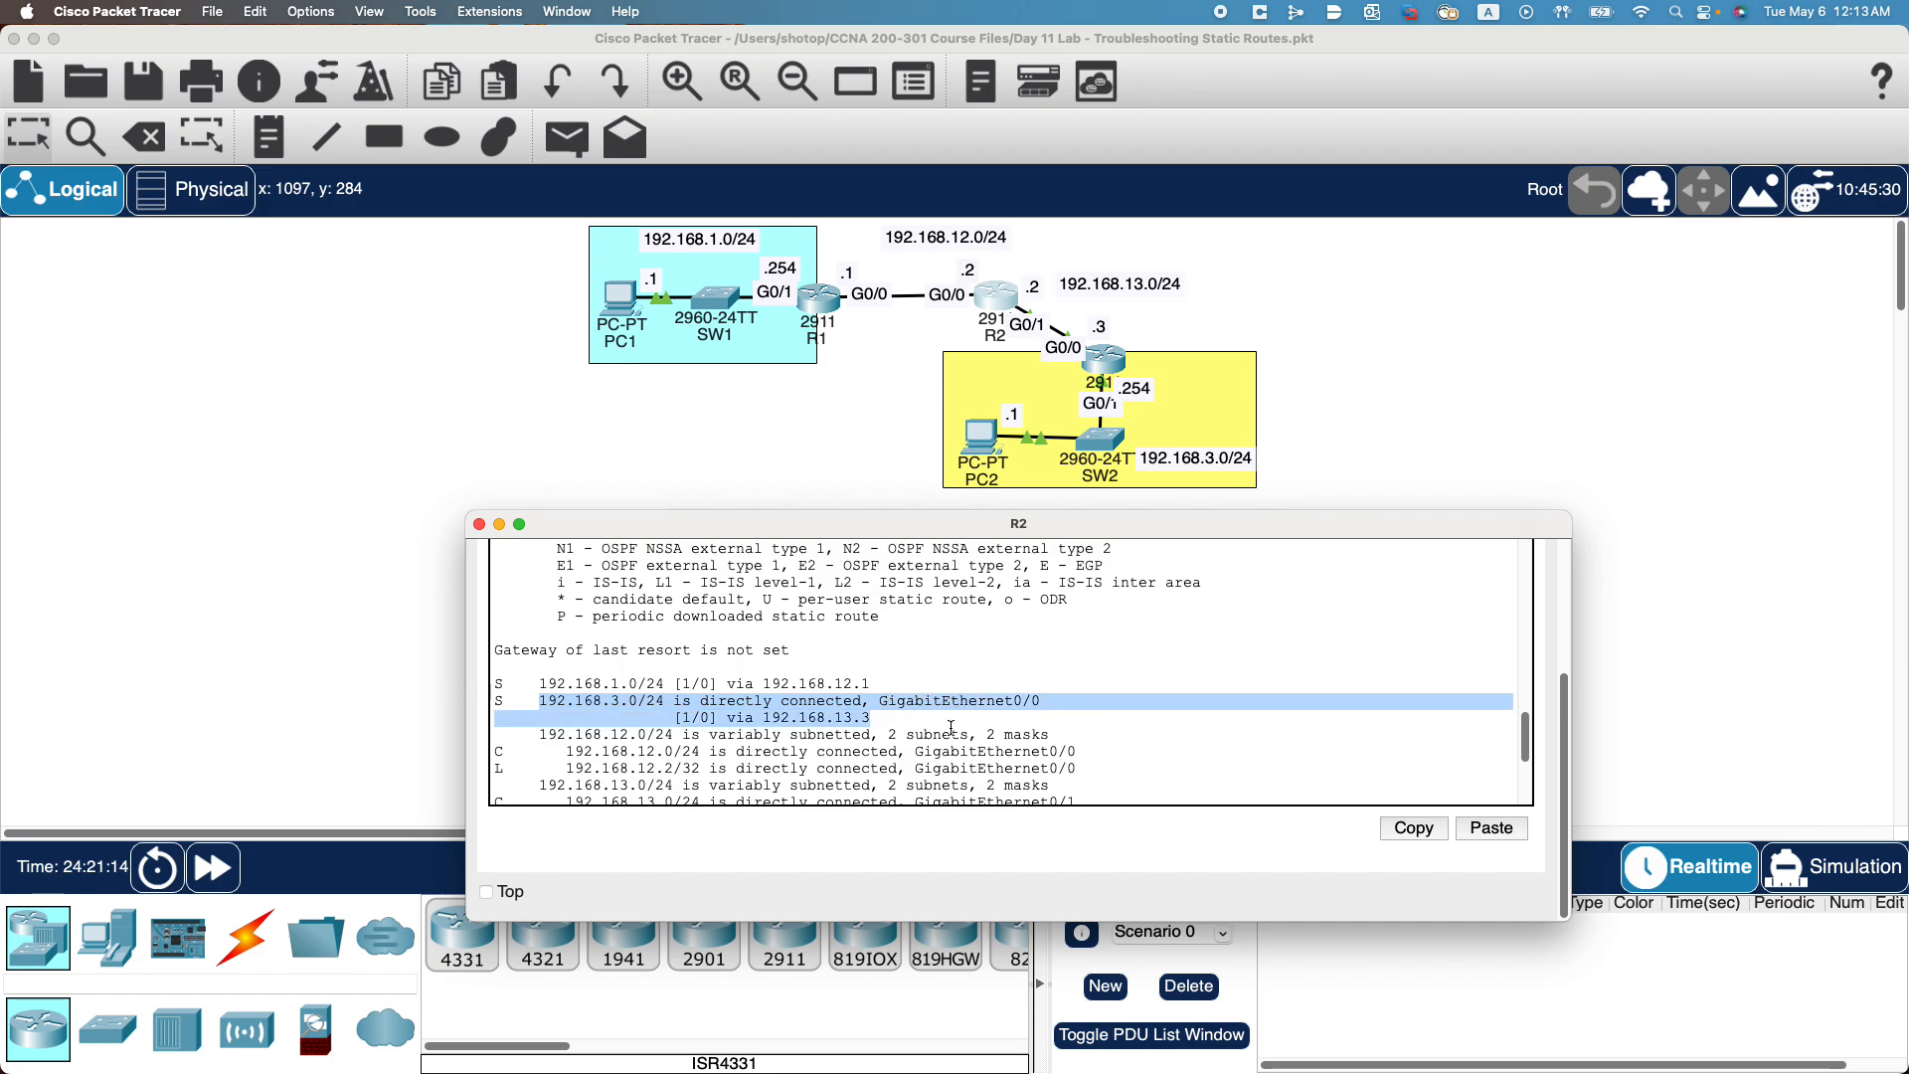
pyautogui.scroll(-2, 952, 728)
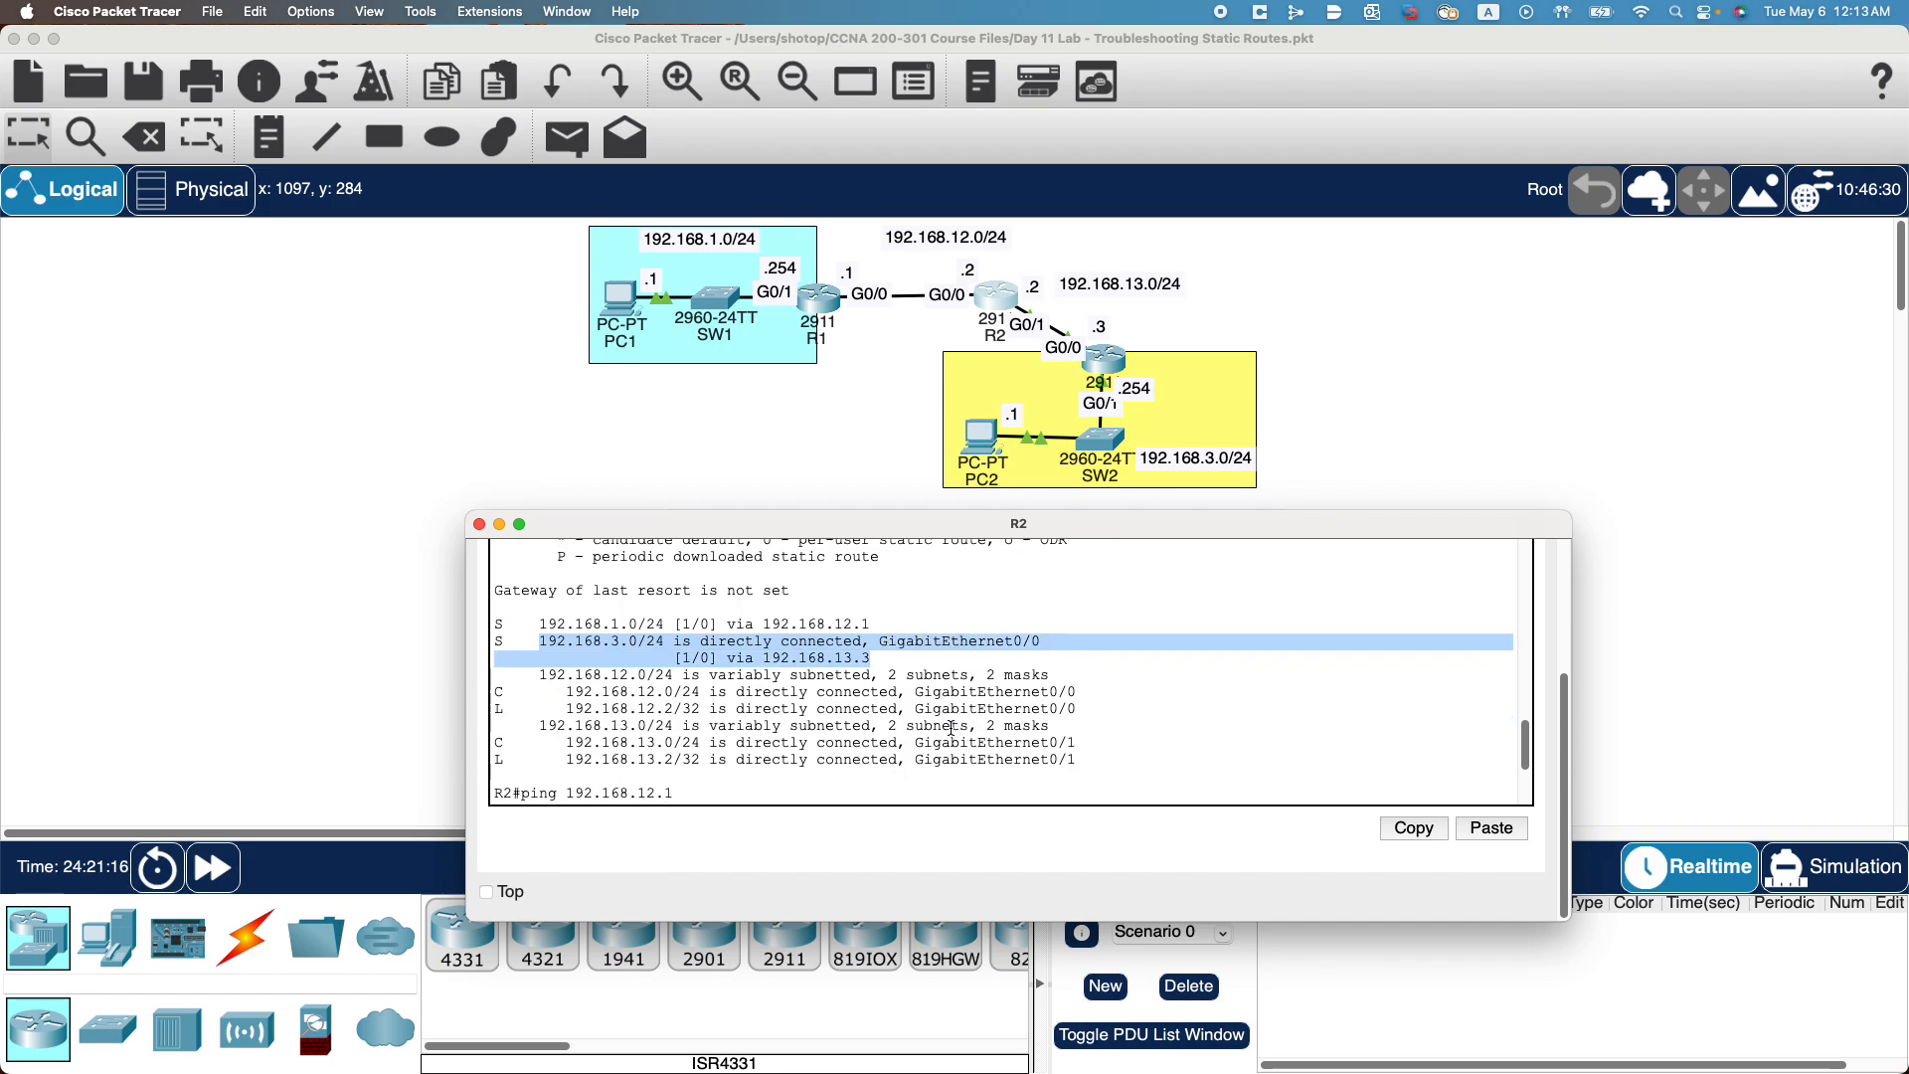
# Enter R2's global configuration mode and remove the static route 192.168.3.0 255.255.255.0 through GigabitEthernet0/0.
pyautogui.scroll(-5, 951, 728)
pyautogui.click(665, 799)
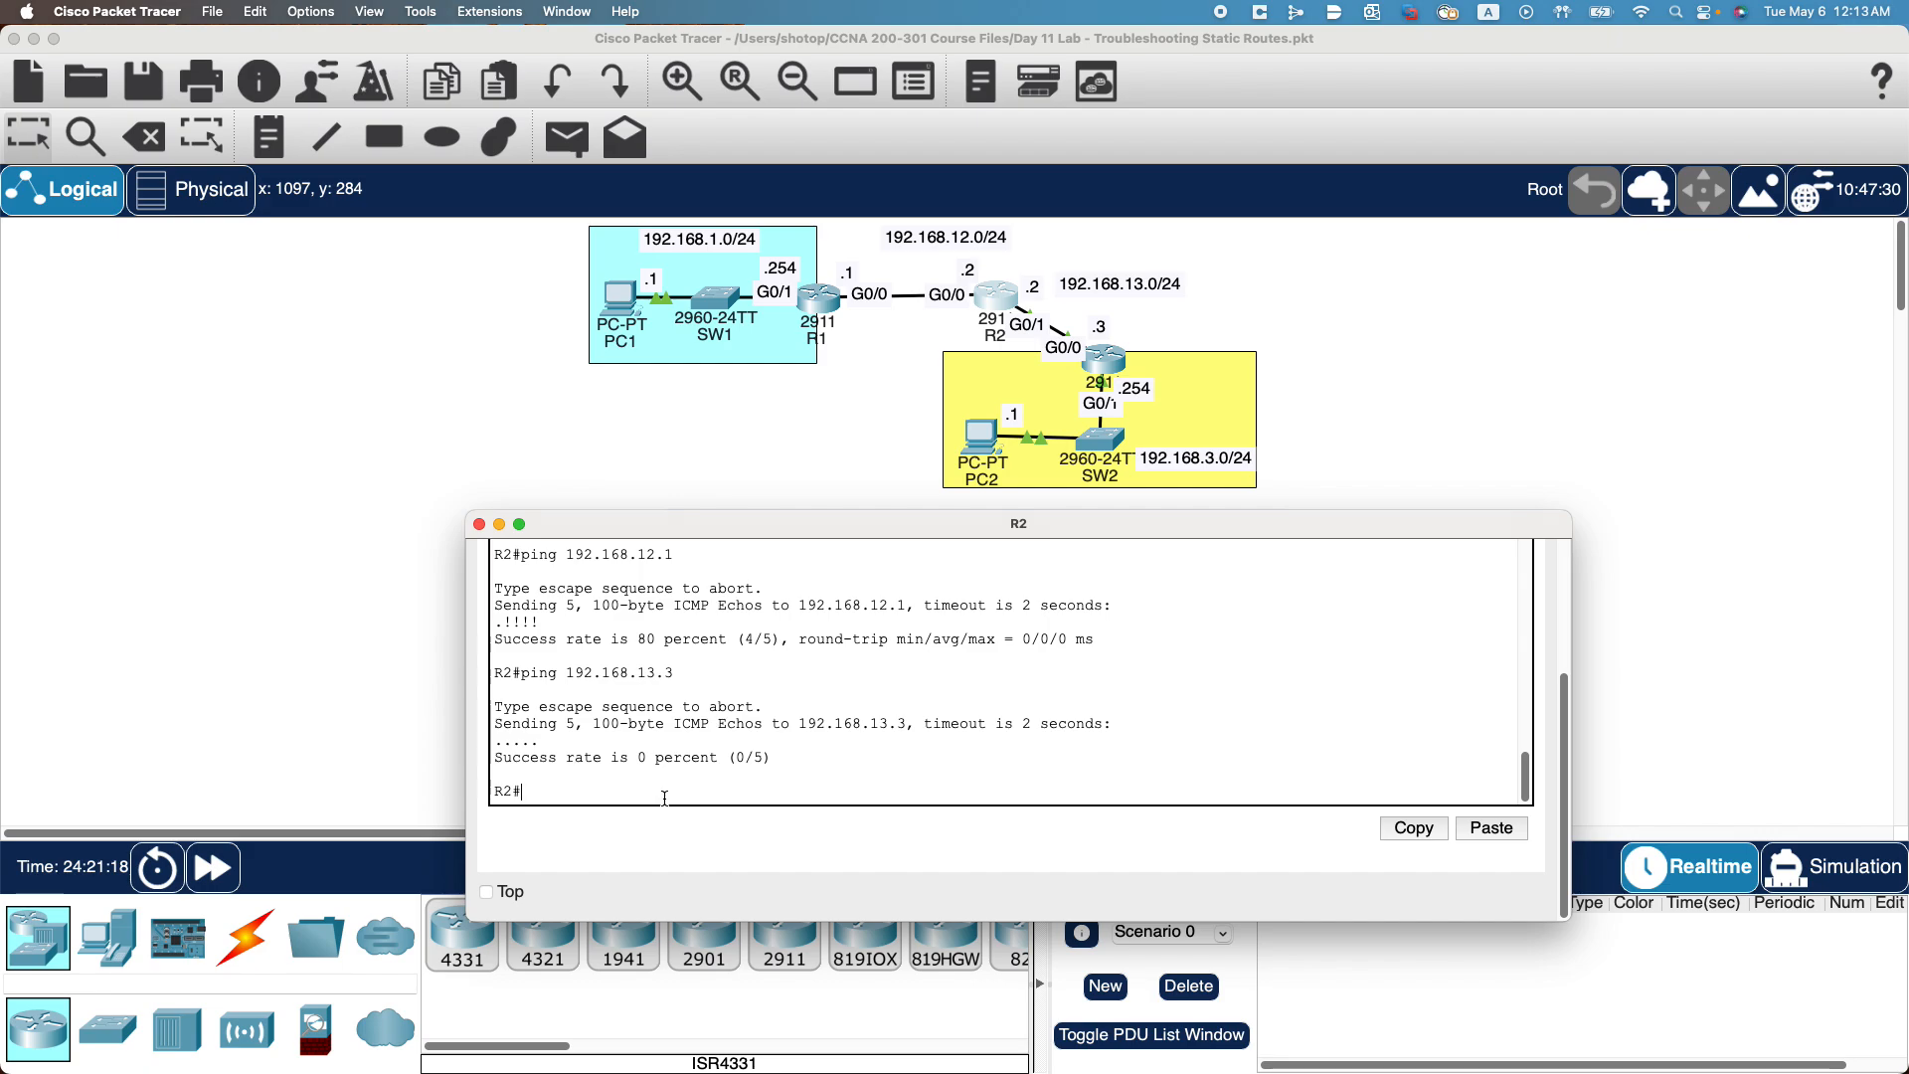
pyautogui.write('conf t')
pyautogui.press('Return')
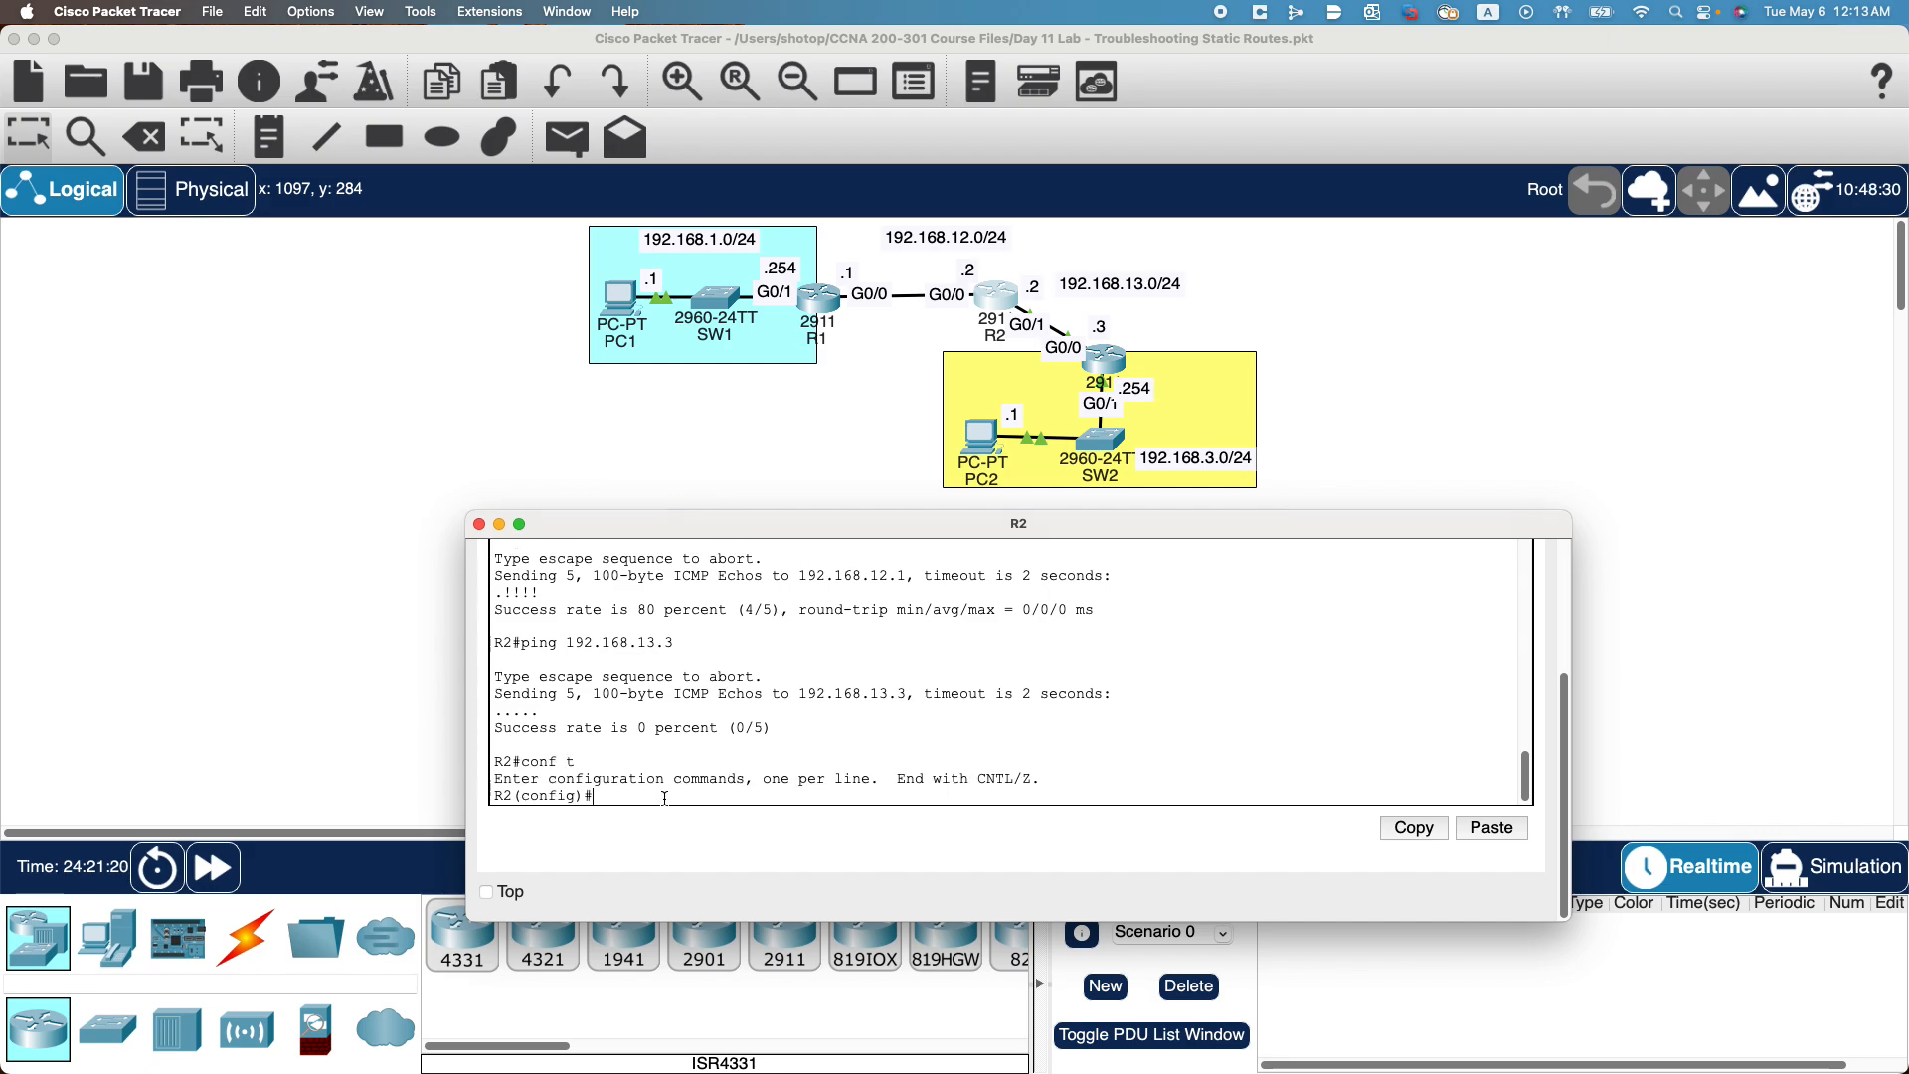
pyautogui.write('no ip route 192.168.3.0 255.255')
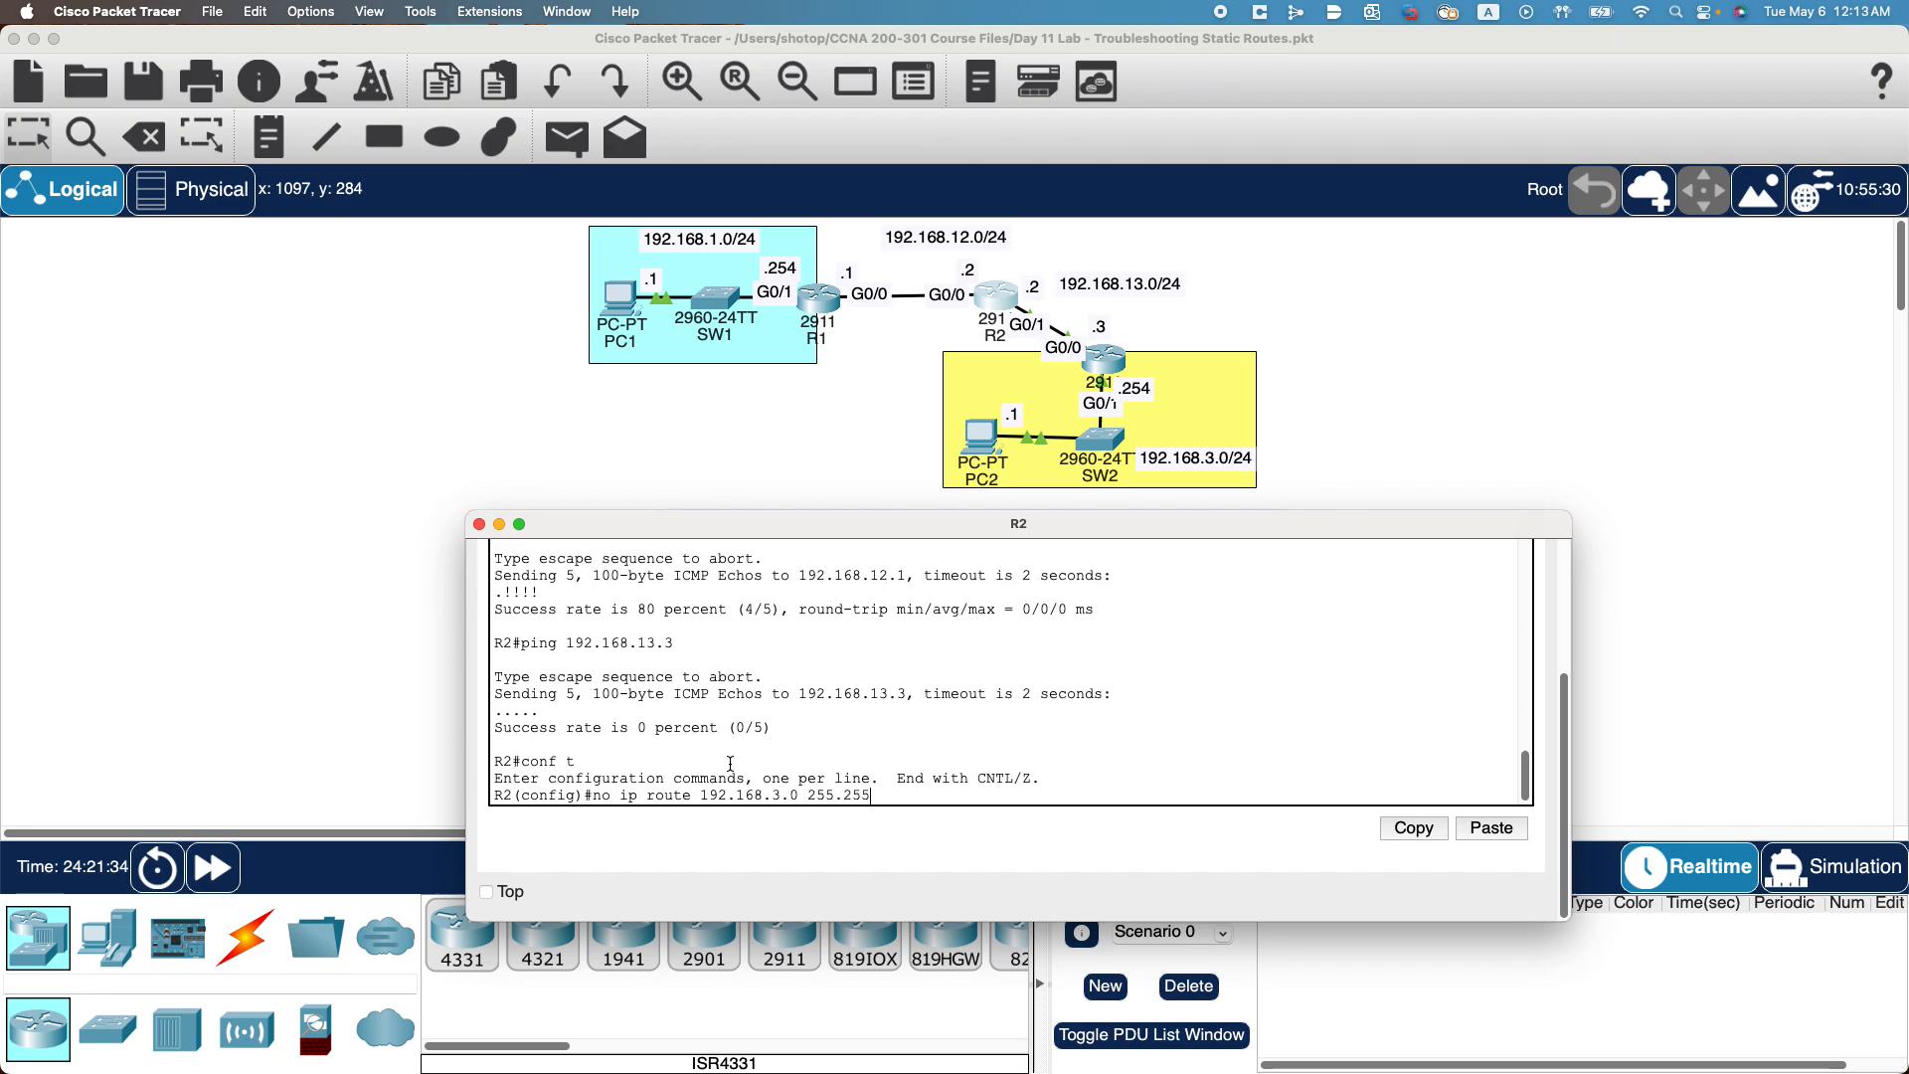
pyautogui.write('.255.0')
pyautogui.scroll(5, 796, 736)
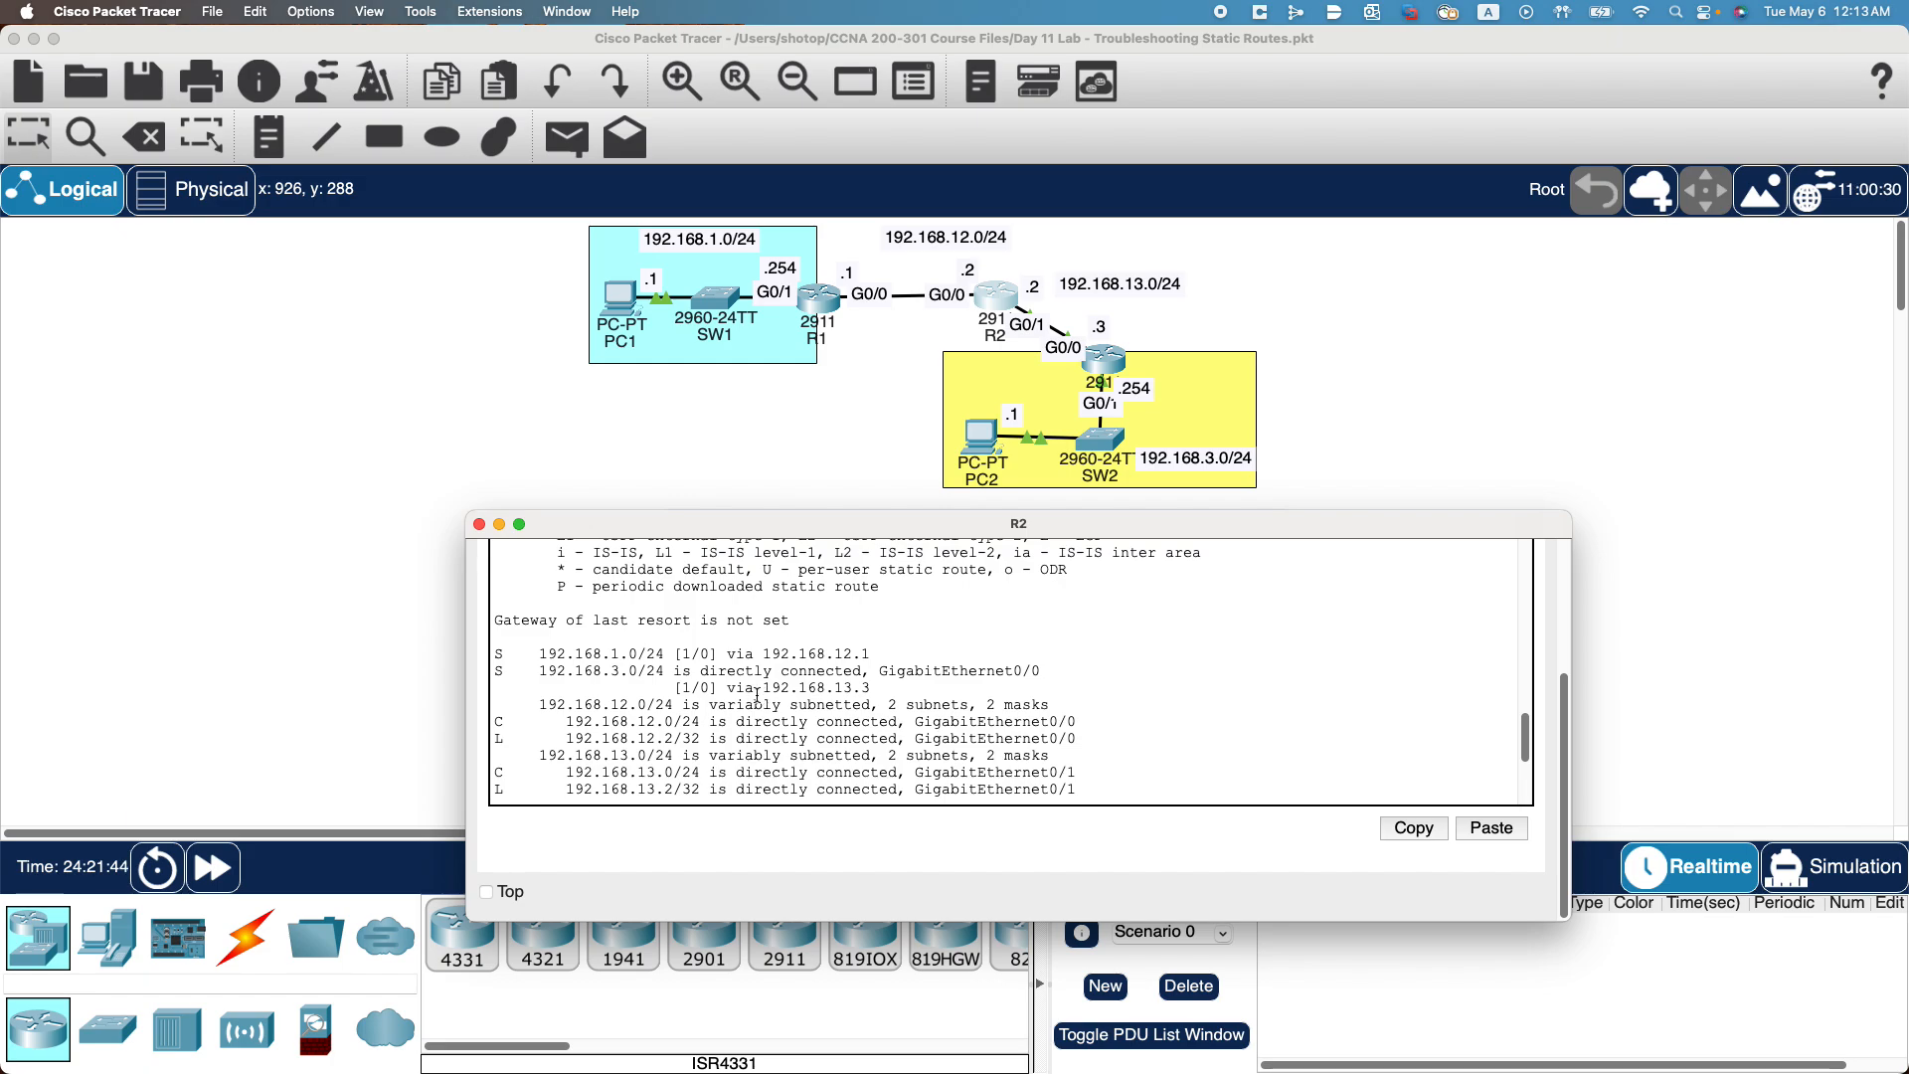
pyautogui.moveTo(881, 670); pyautogui.dragTo(1043, 670)
pyautogui.press('Return')
pyautogui.scroll(-5, 988, 697)
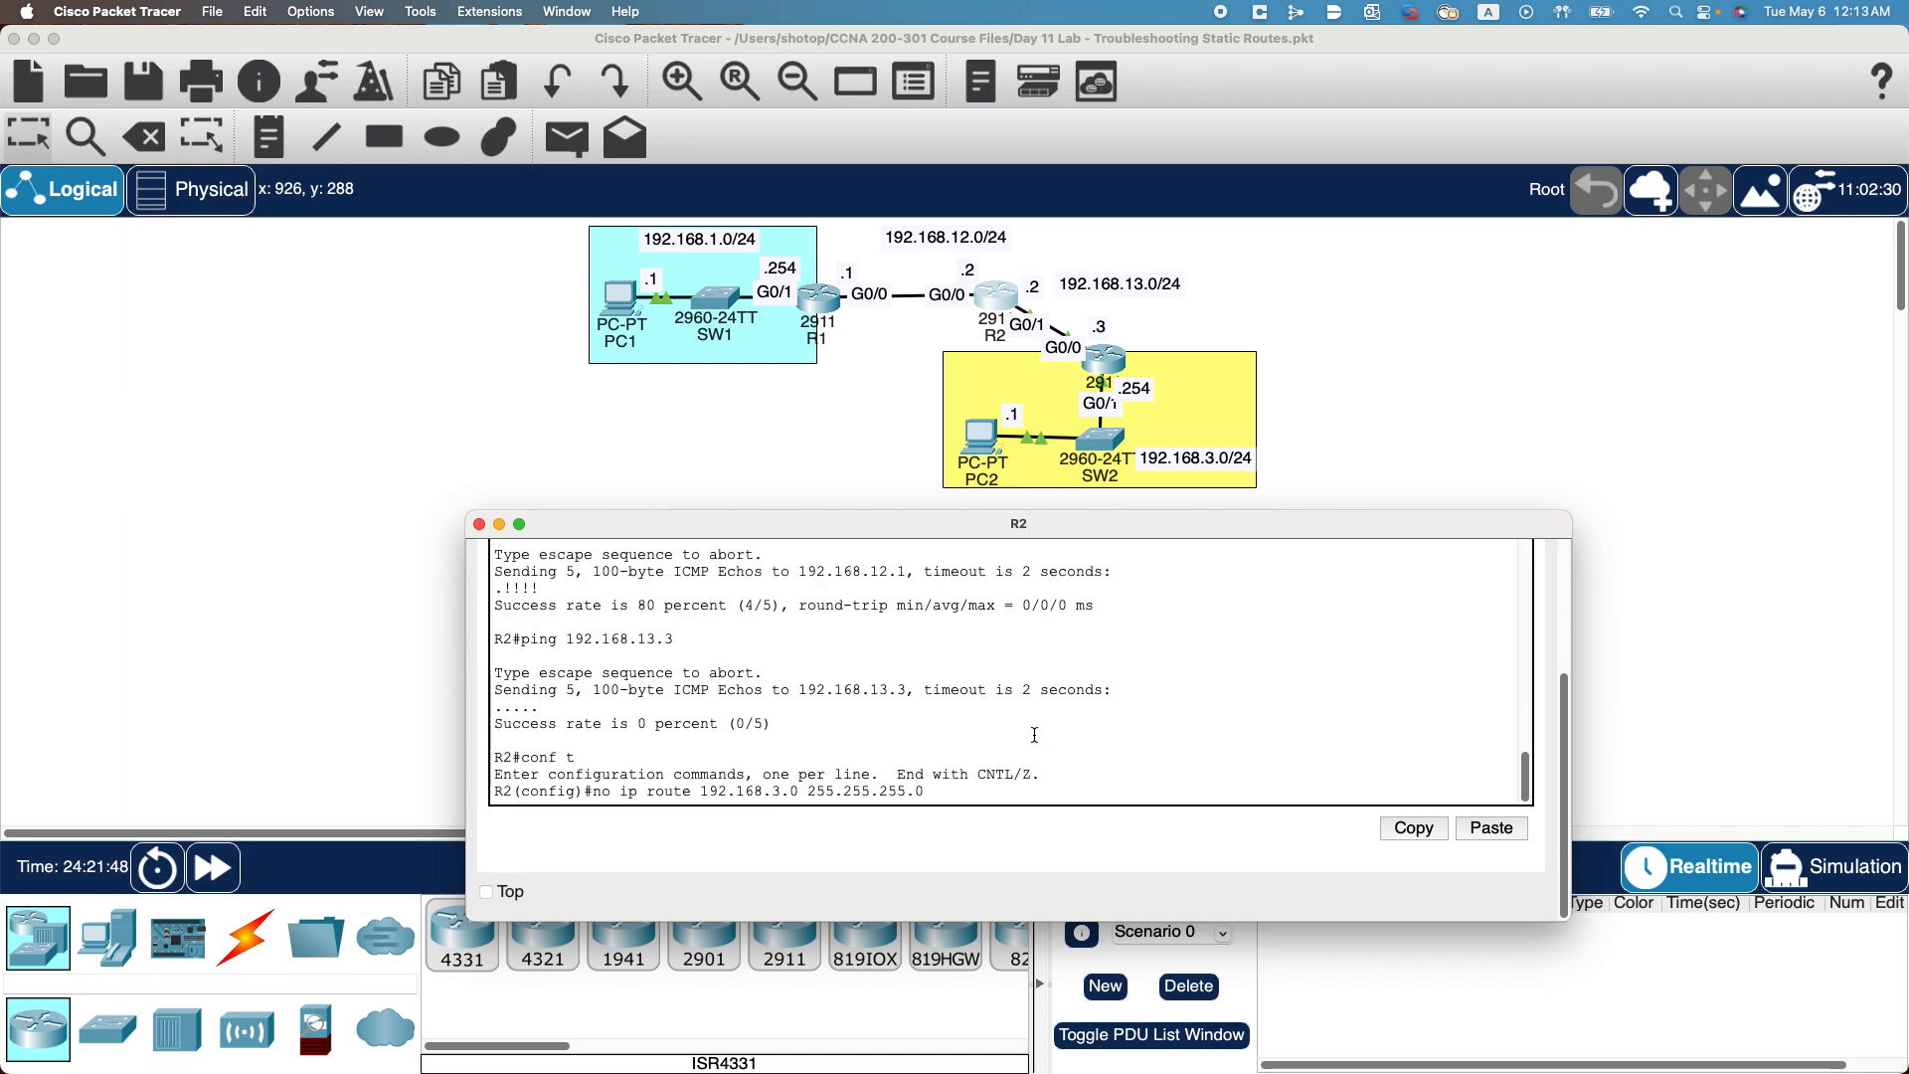
pyautogui.press('super+v')
pyautogui.write('Gig')
pyautogui.press('Tab')
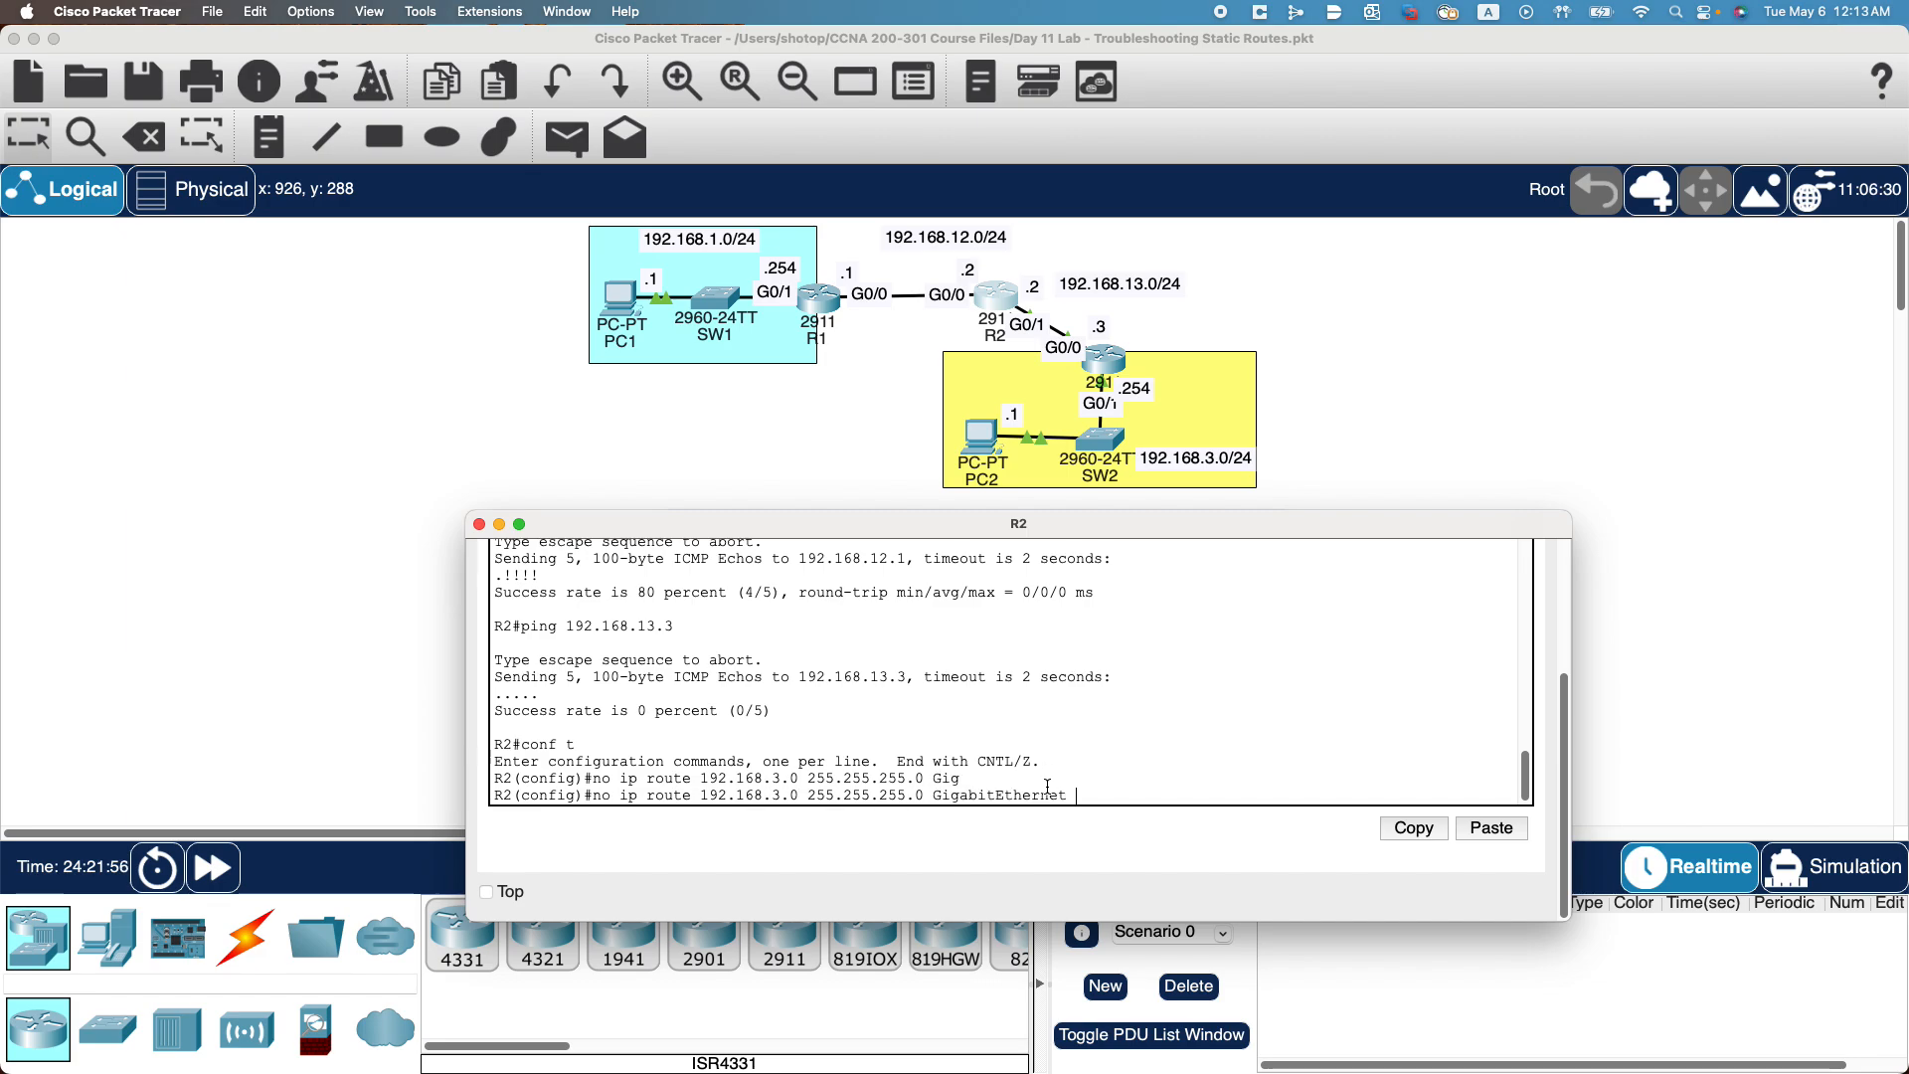
pyautogui.write('0/0')
pyautogui.press('Return')
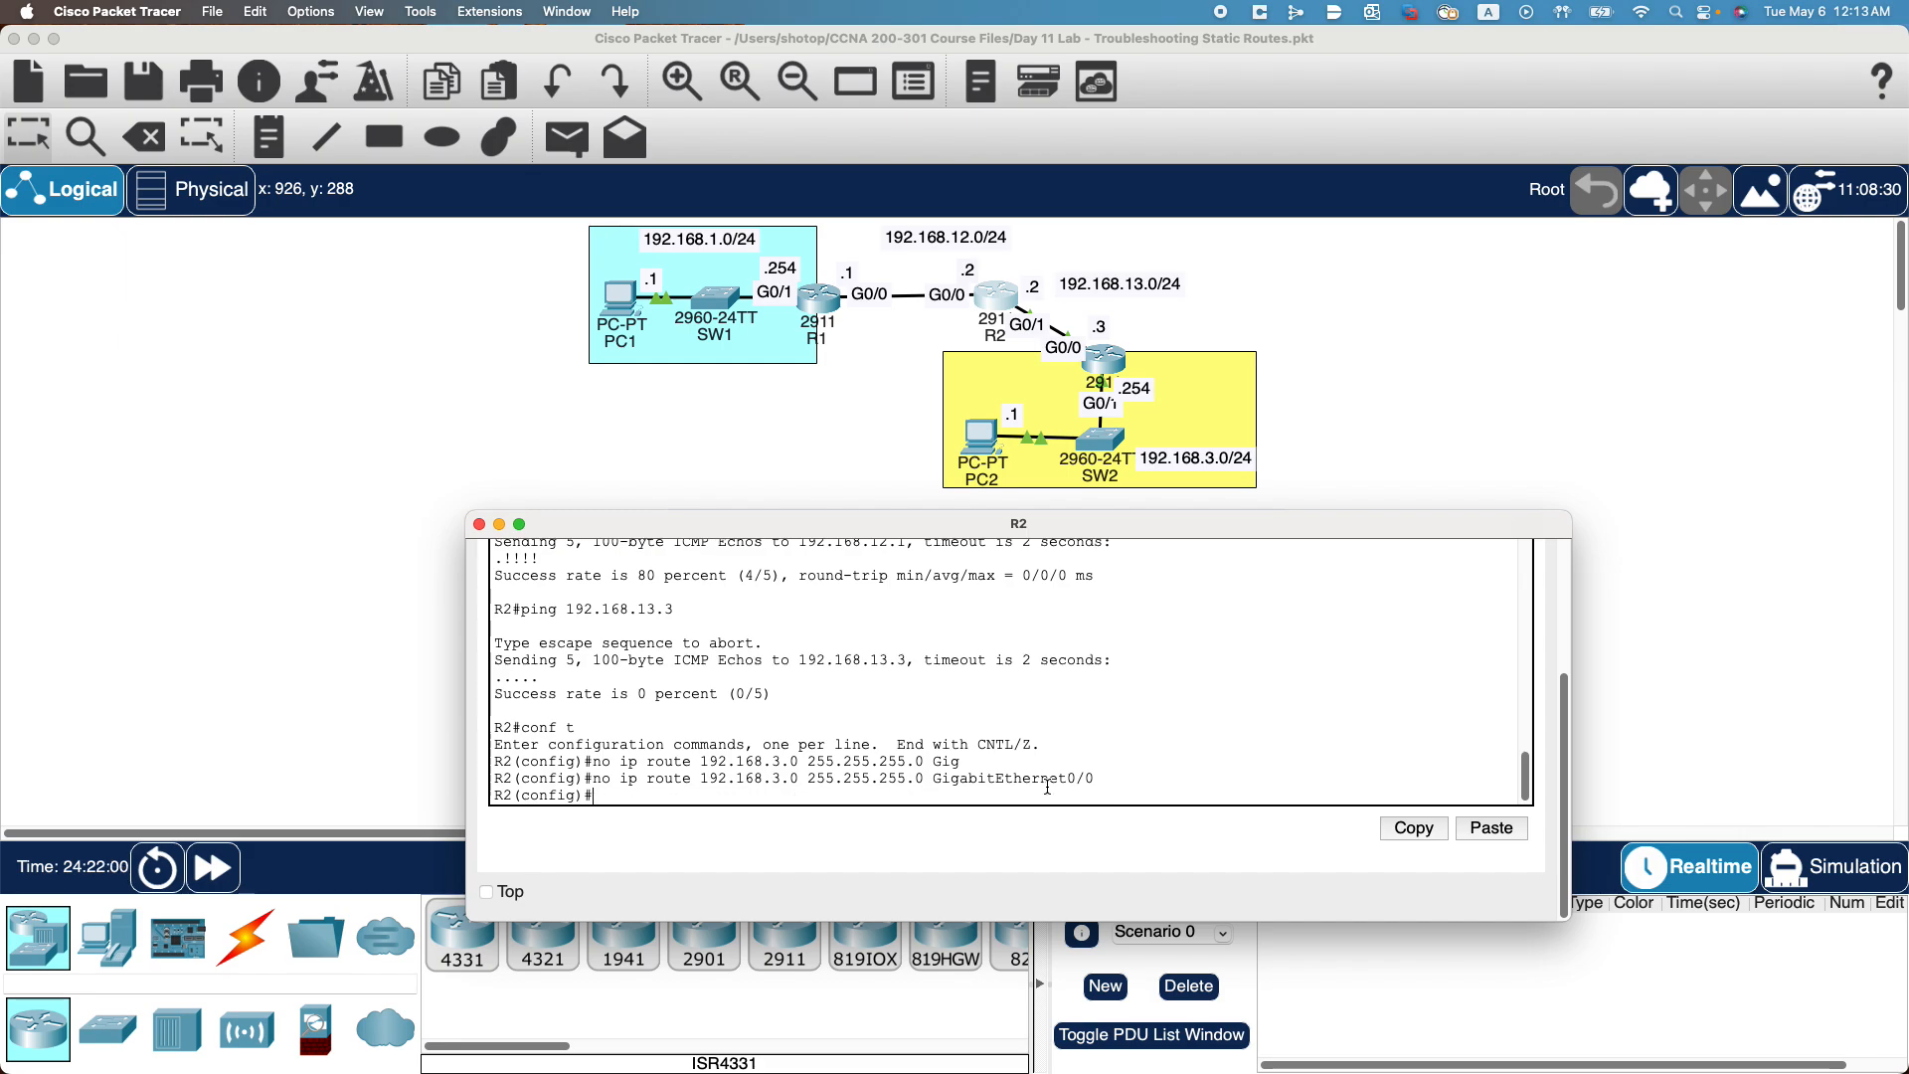
# Run show ip route from R2's configuration mode to check the remaining routes.
pyautogui.write('do show u')
pyautogui.press('BackSpace')
pyautogui.write('ip route')
pyautogui.press('Return')
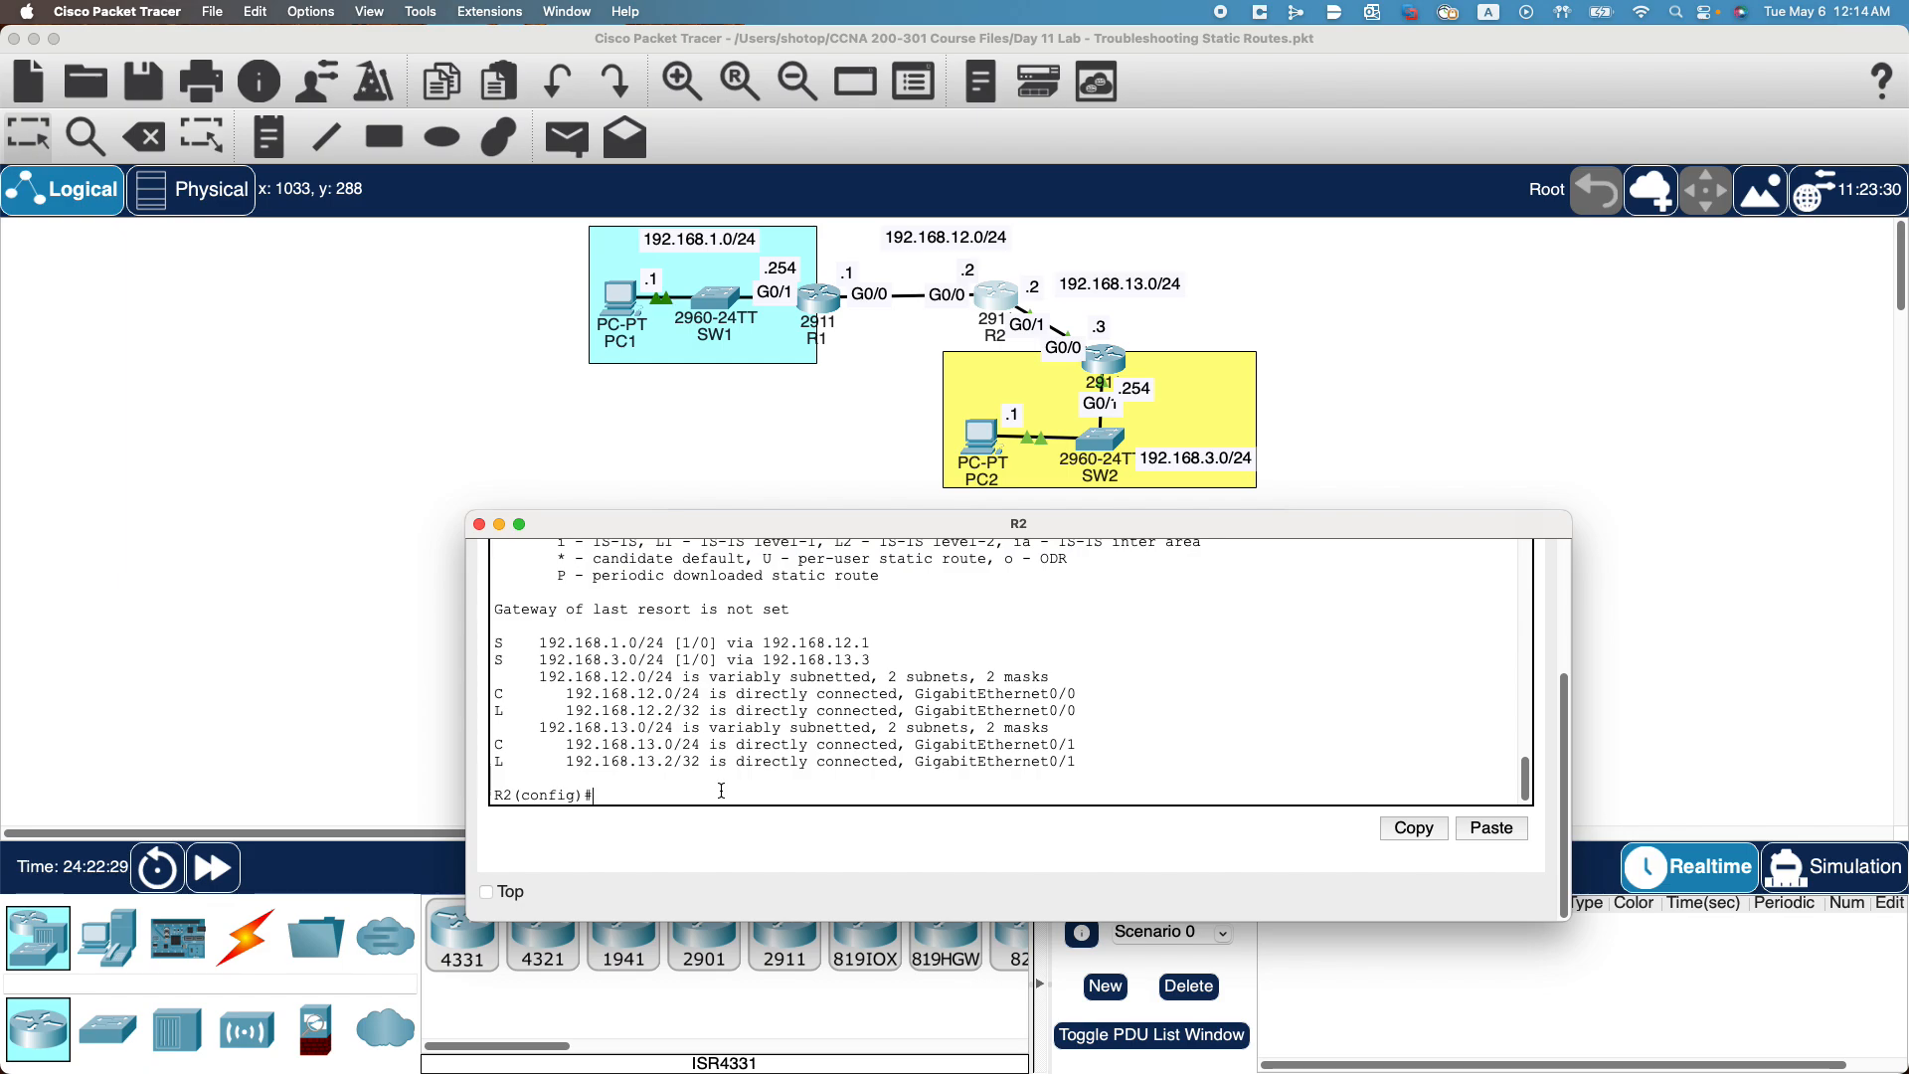
# Ping 192.168.13.3 from R2's configuration mode and review the routing table again.
pyautogui.write('ping 192.168.1')
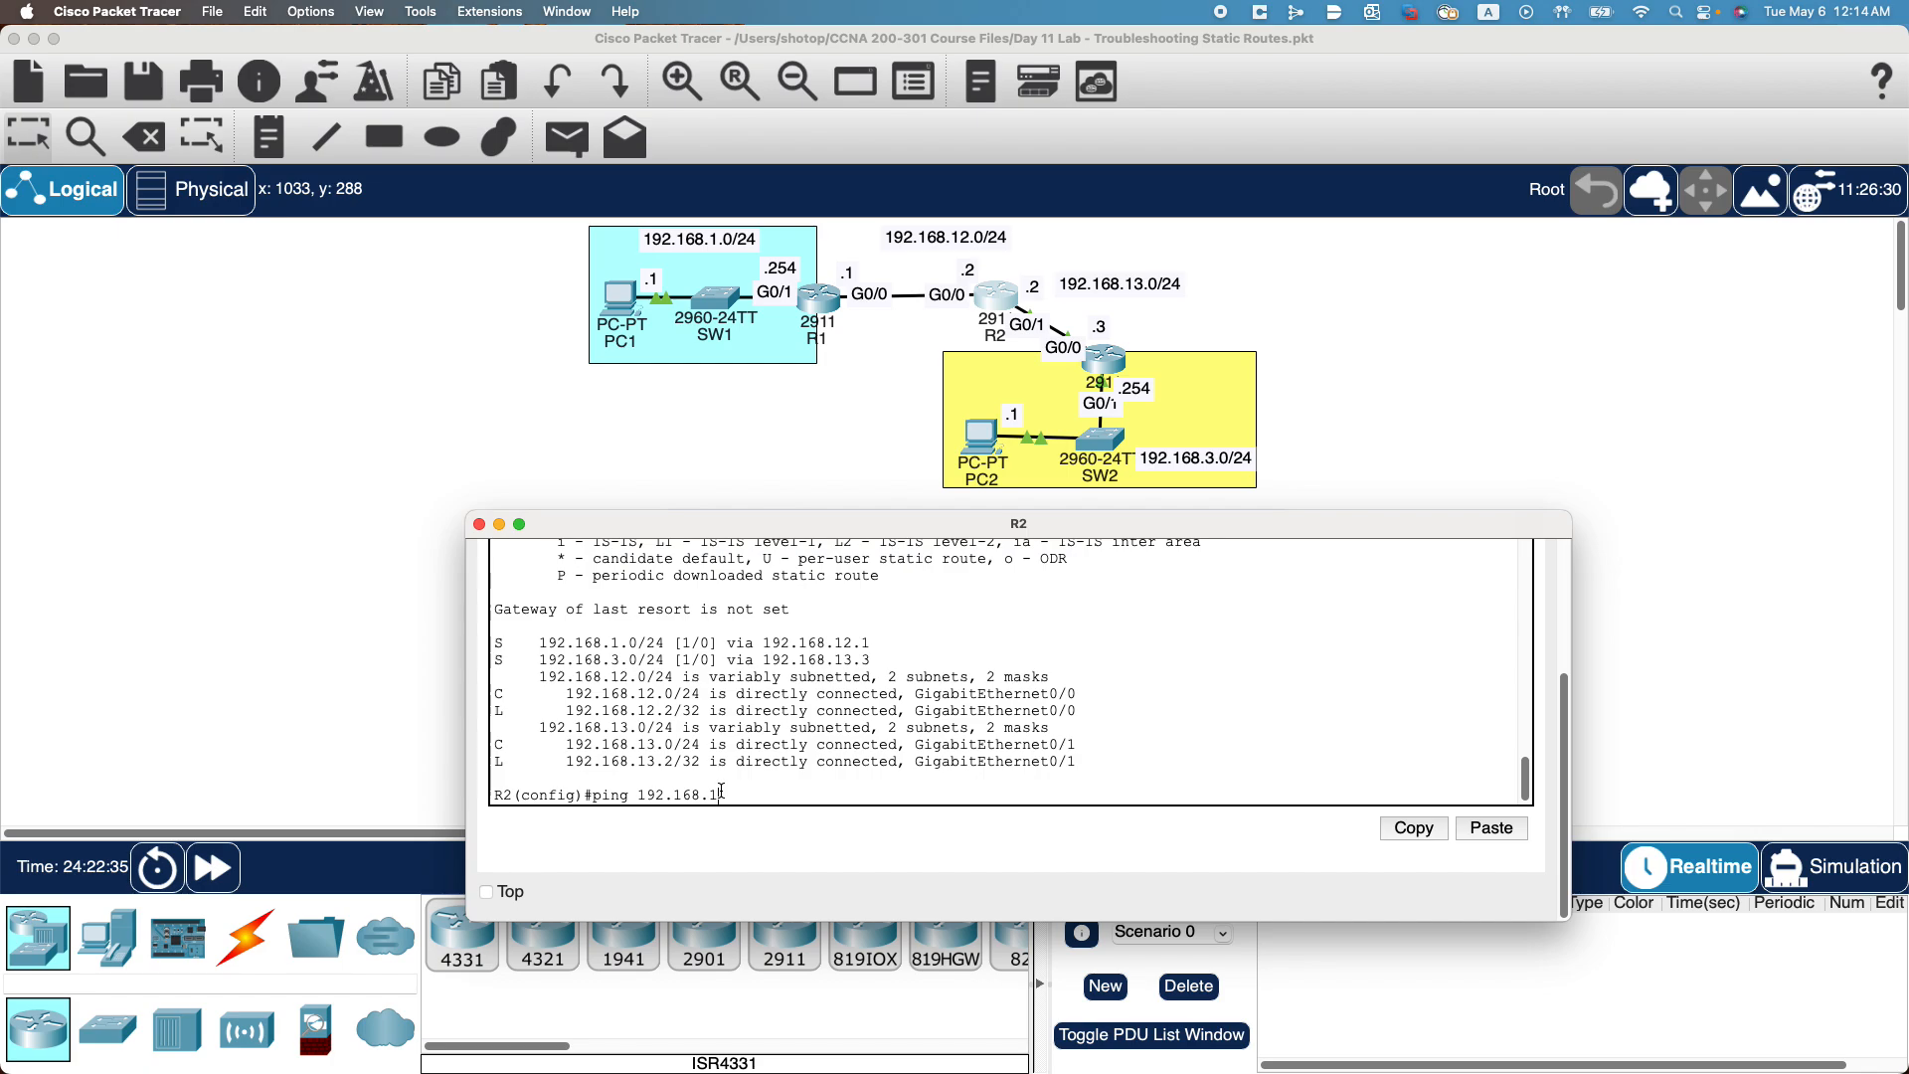
pyautogui.write('3.3')
pyautogui.press('Return')
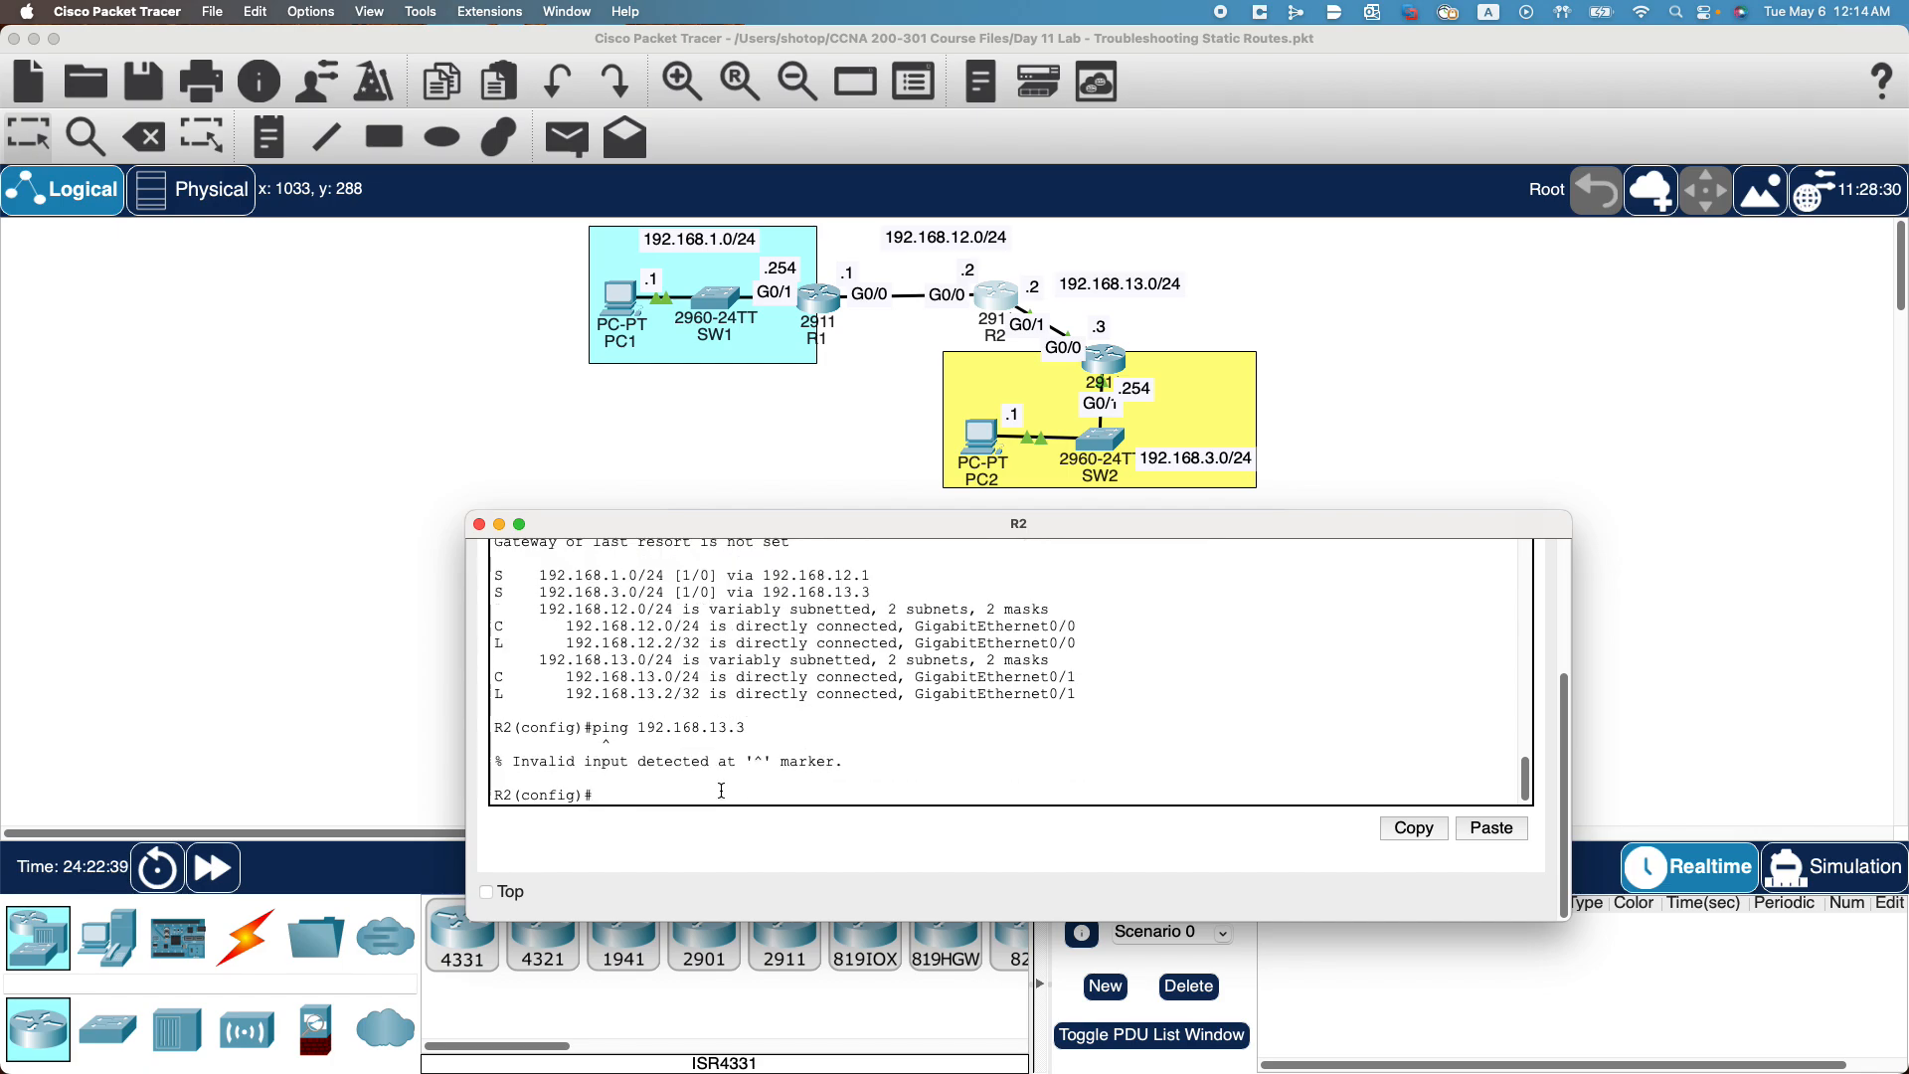
pyautogui.write('do')
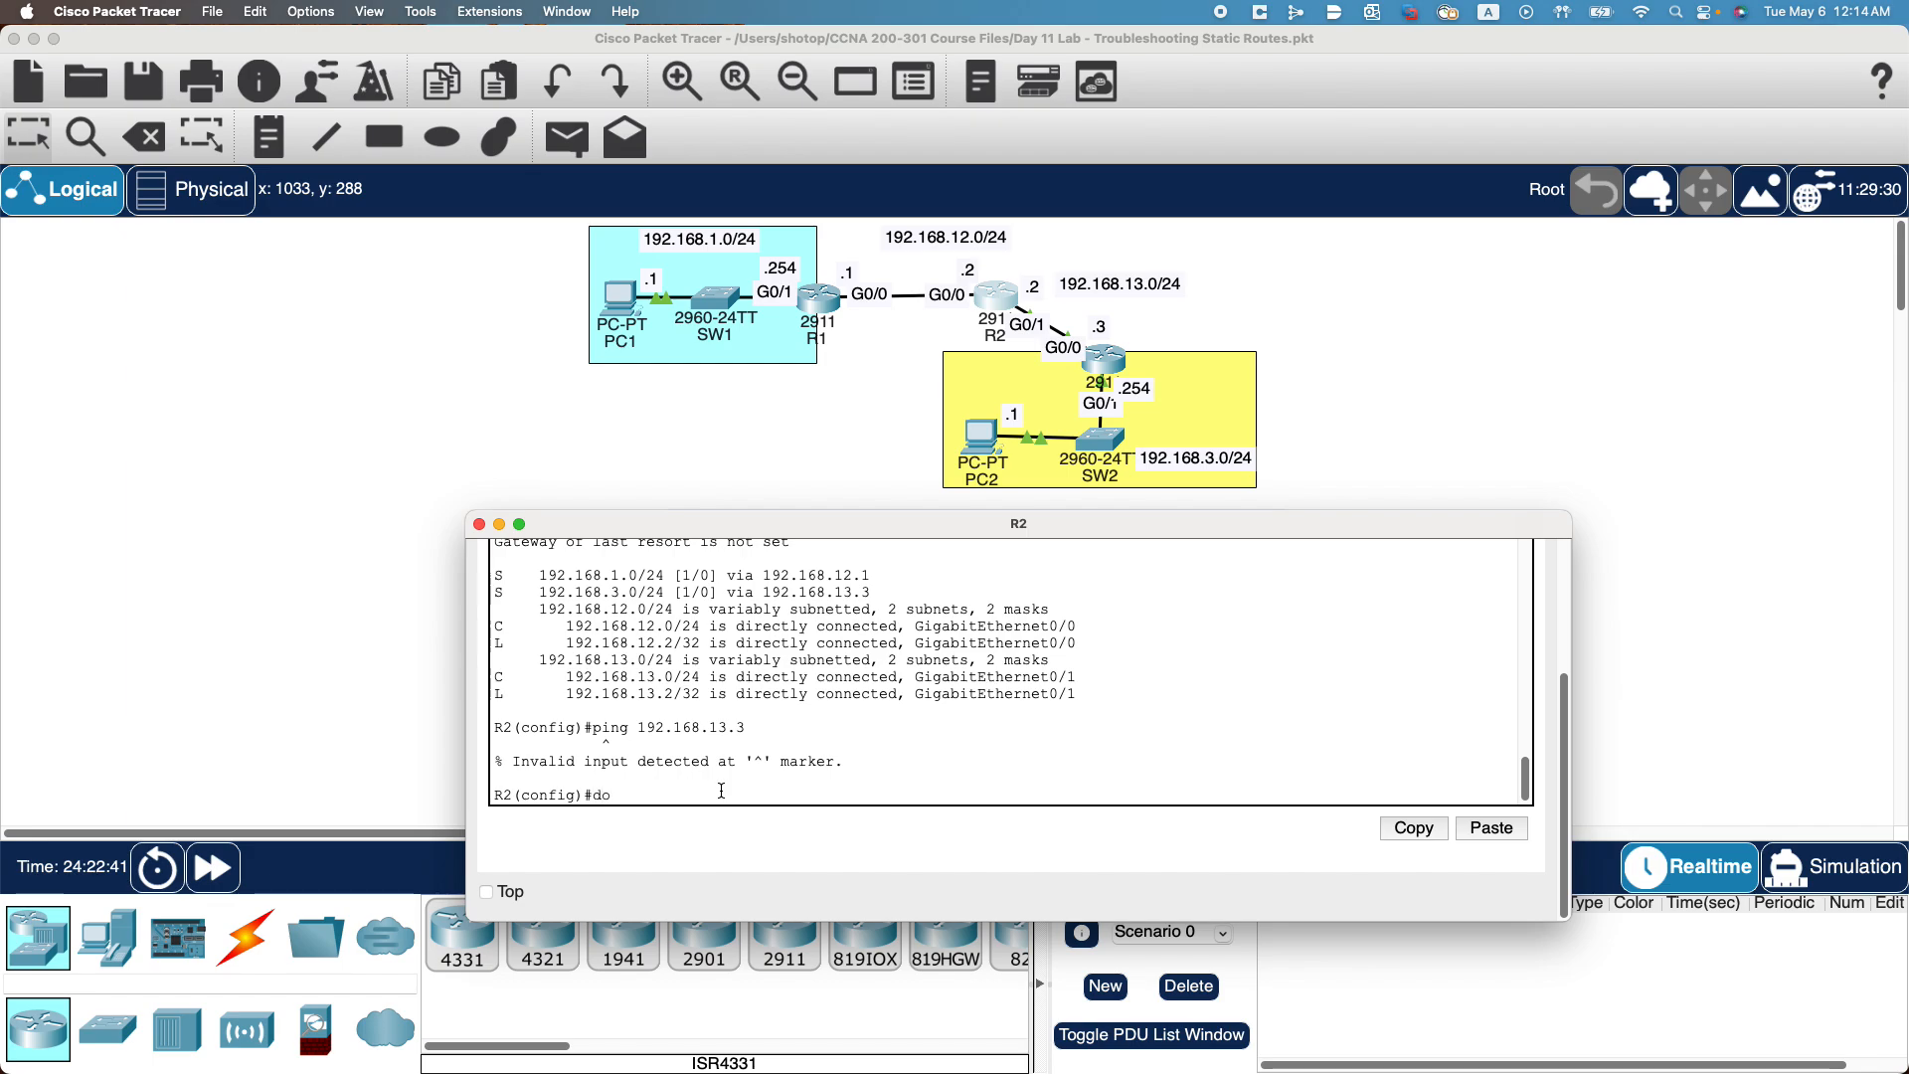
pyautogui.write(' ping 192.168.13.3')
pyautogui.press('Return')
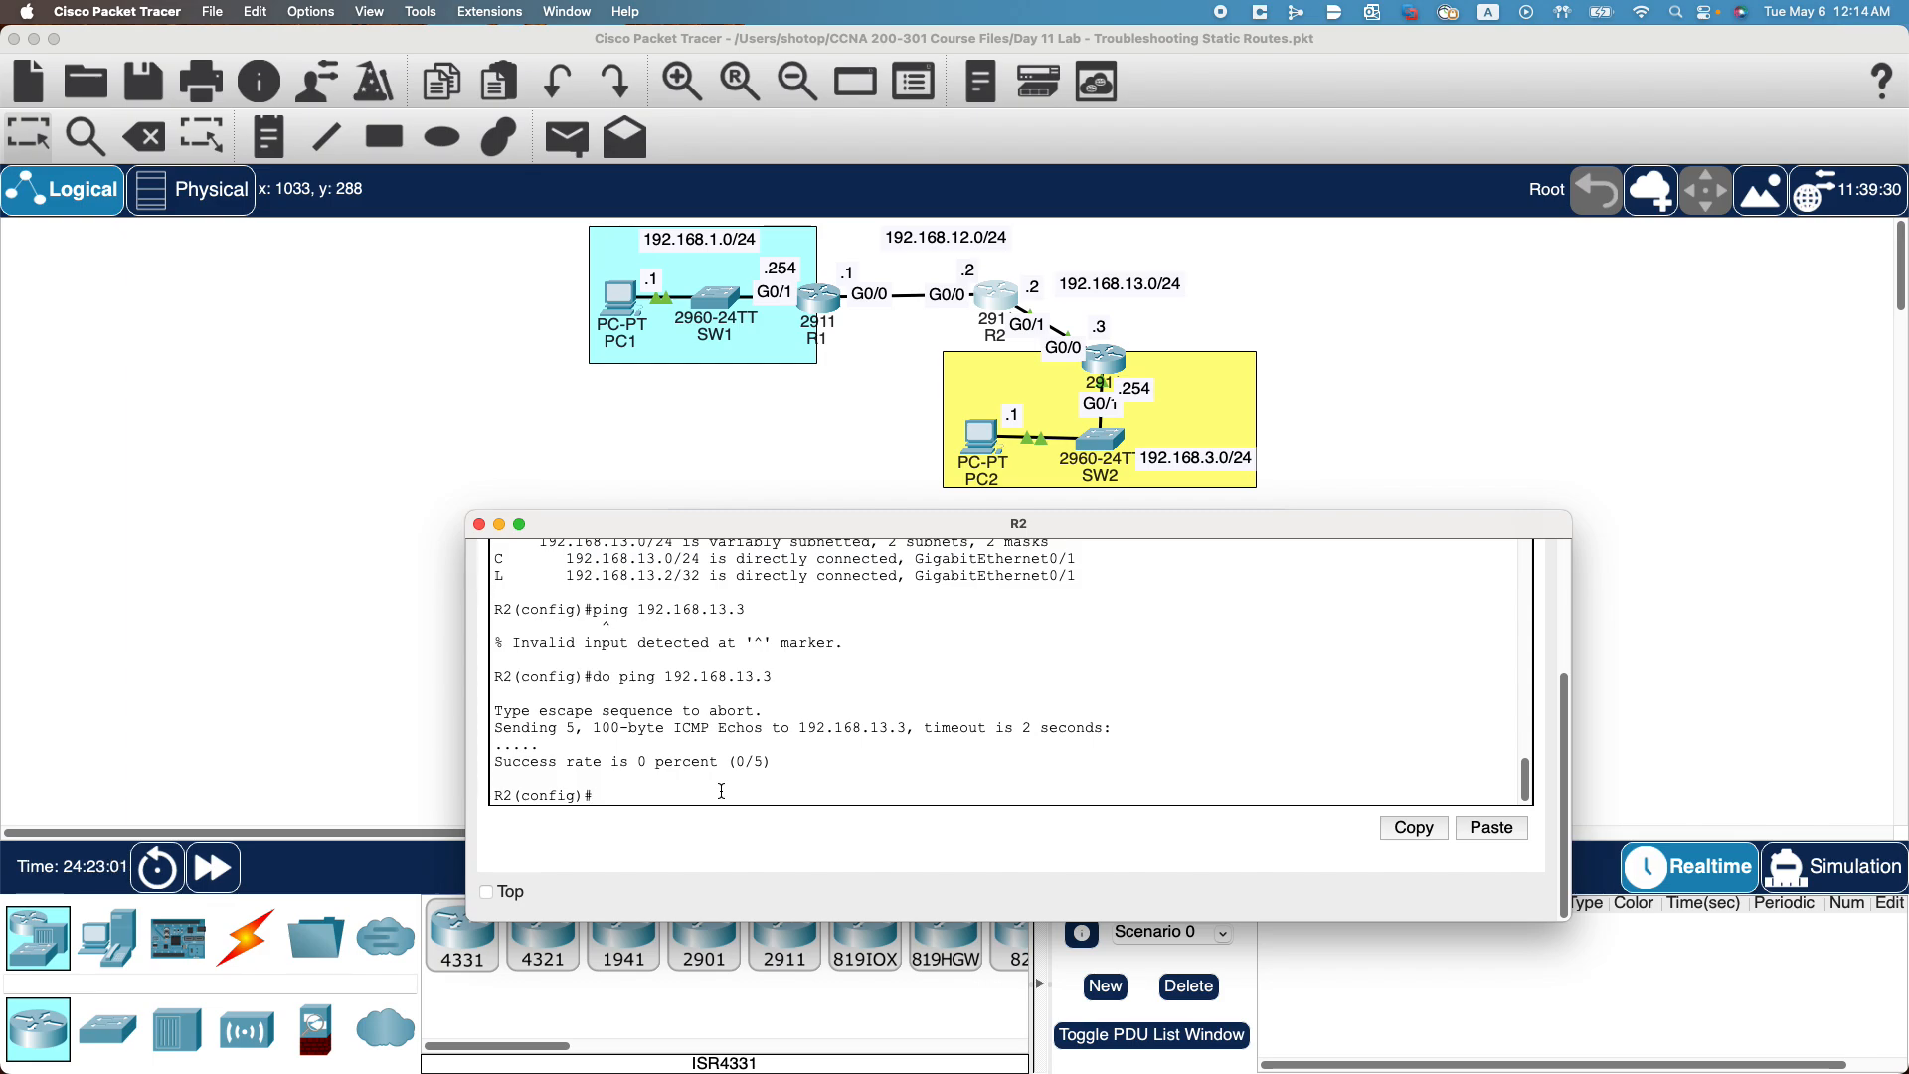
pyautogui.scroll(3, 714, 741)
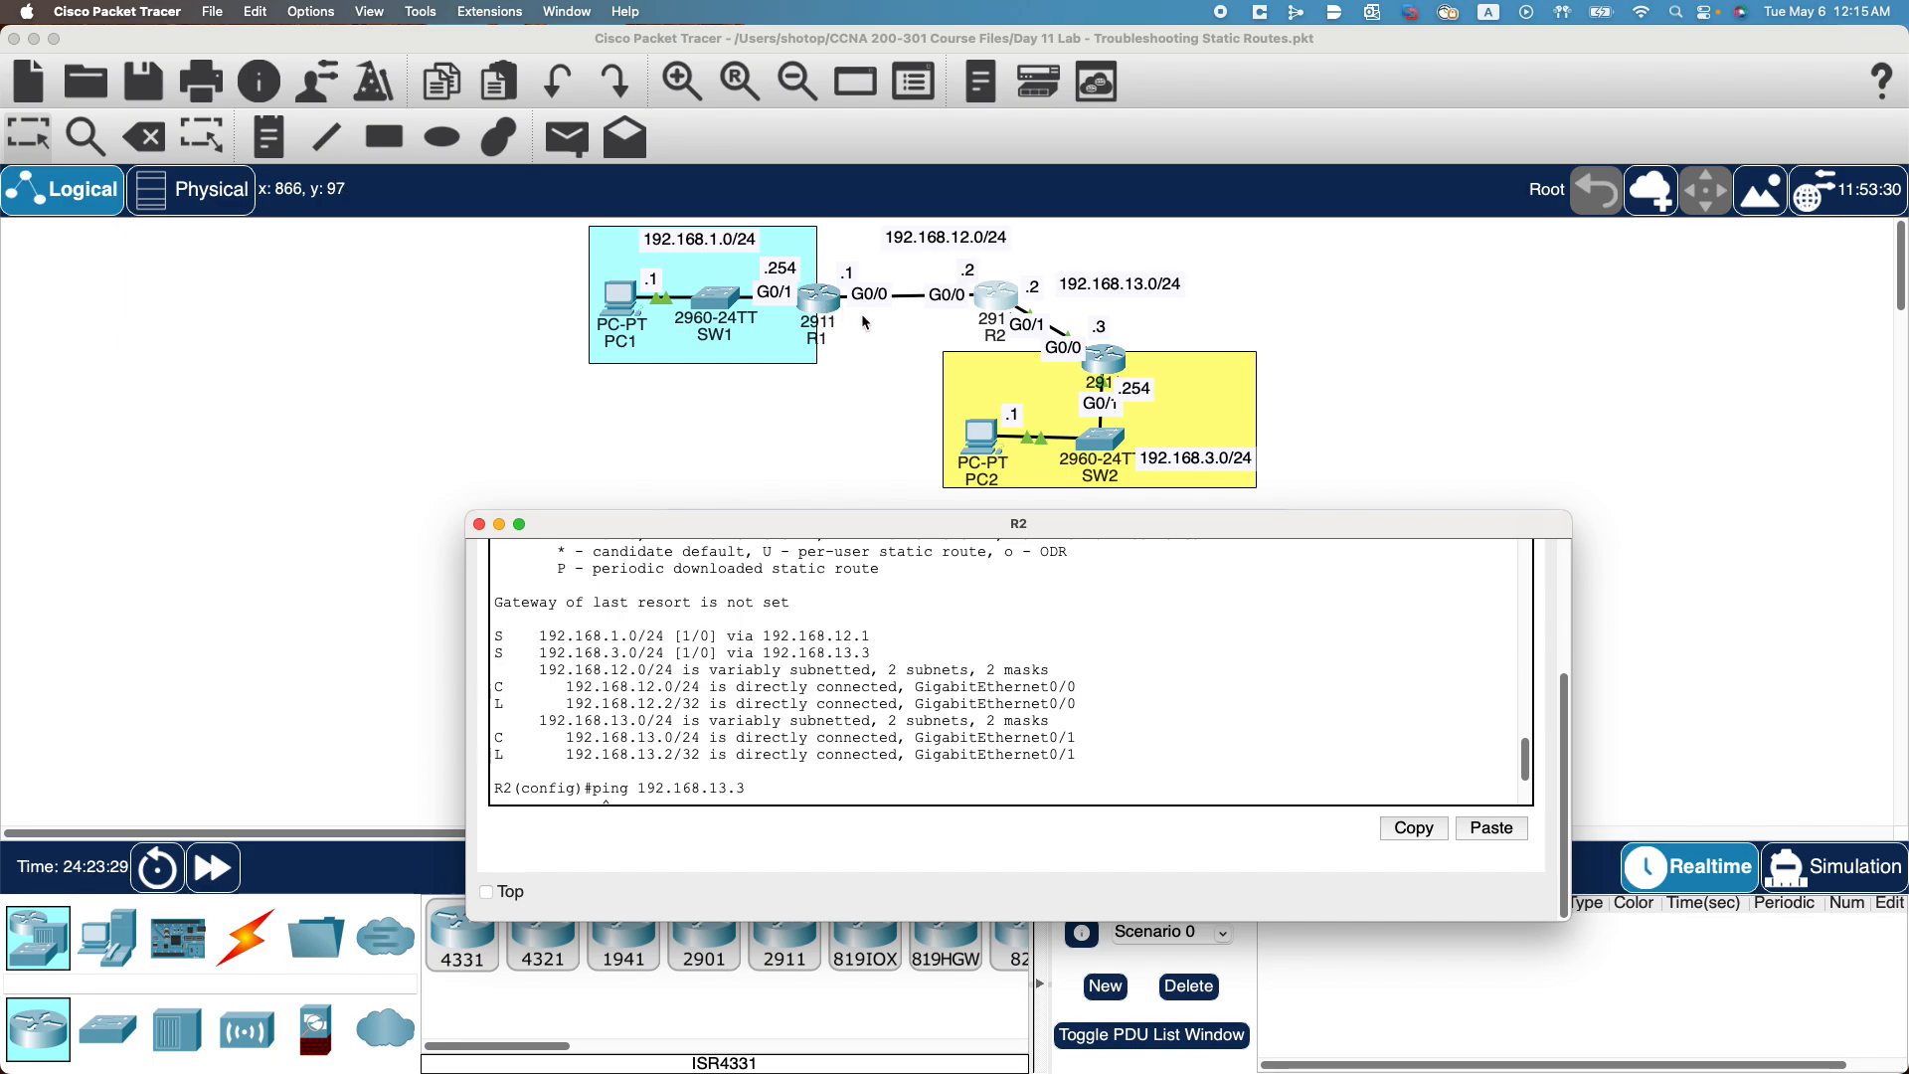
# Open R1's command line and ping R2's address 192.168.12.2.
pyautogui.click(825, 301)
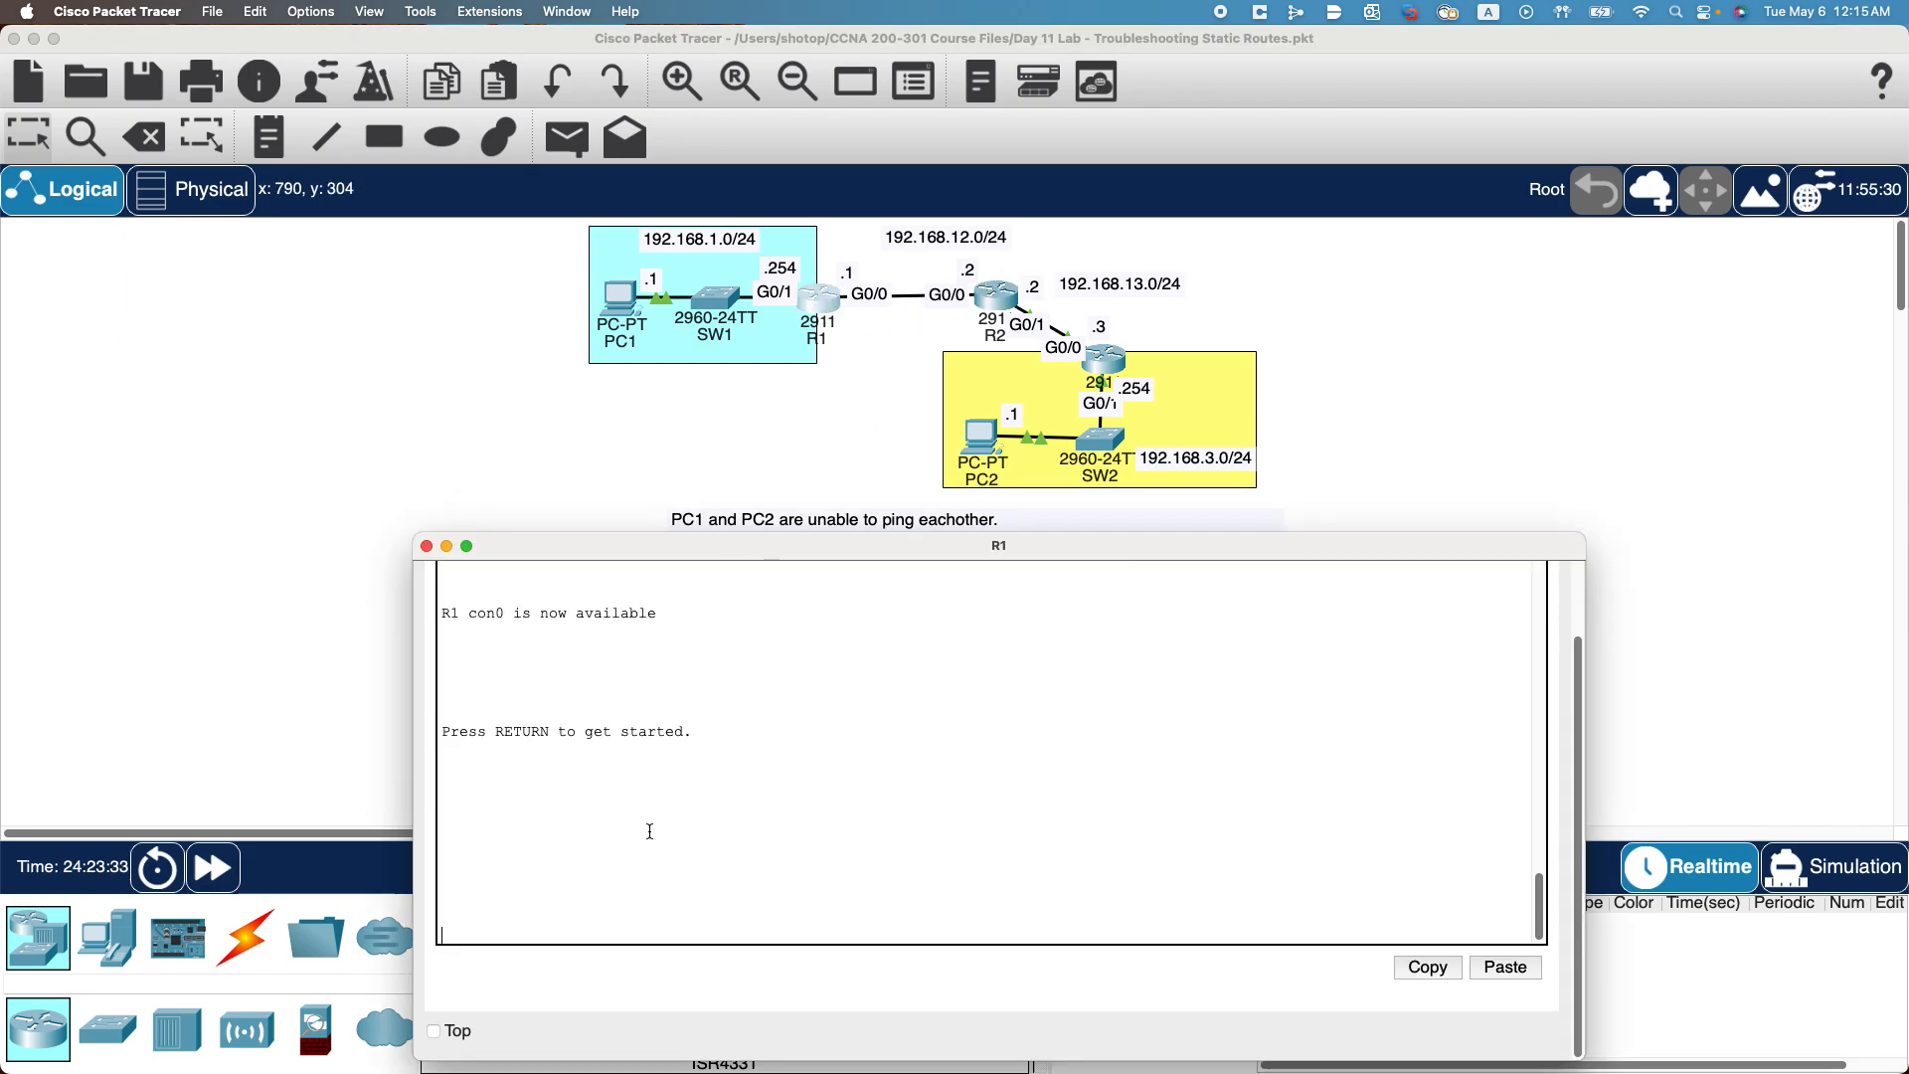
pyautogui.press('Return')
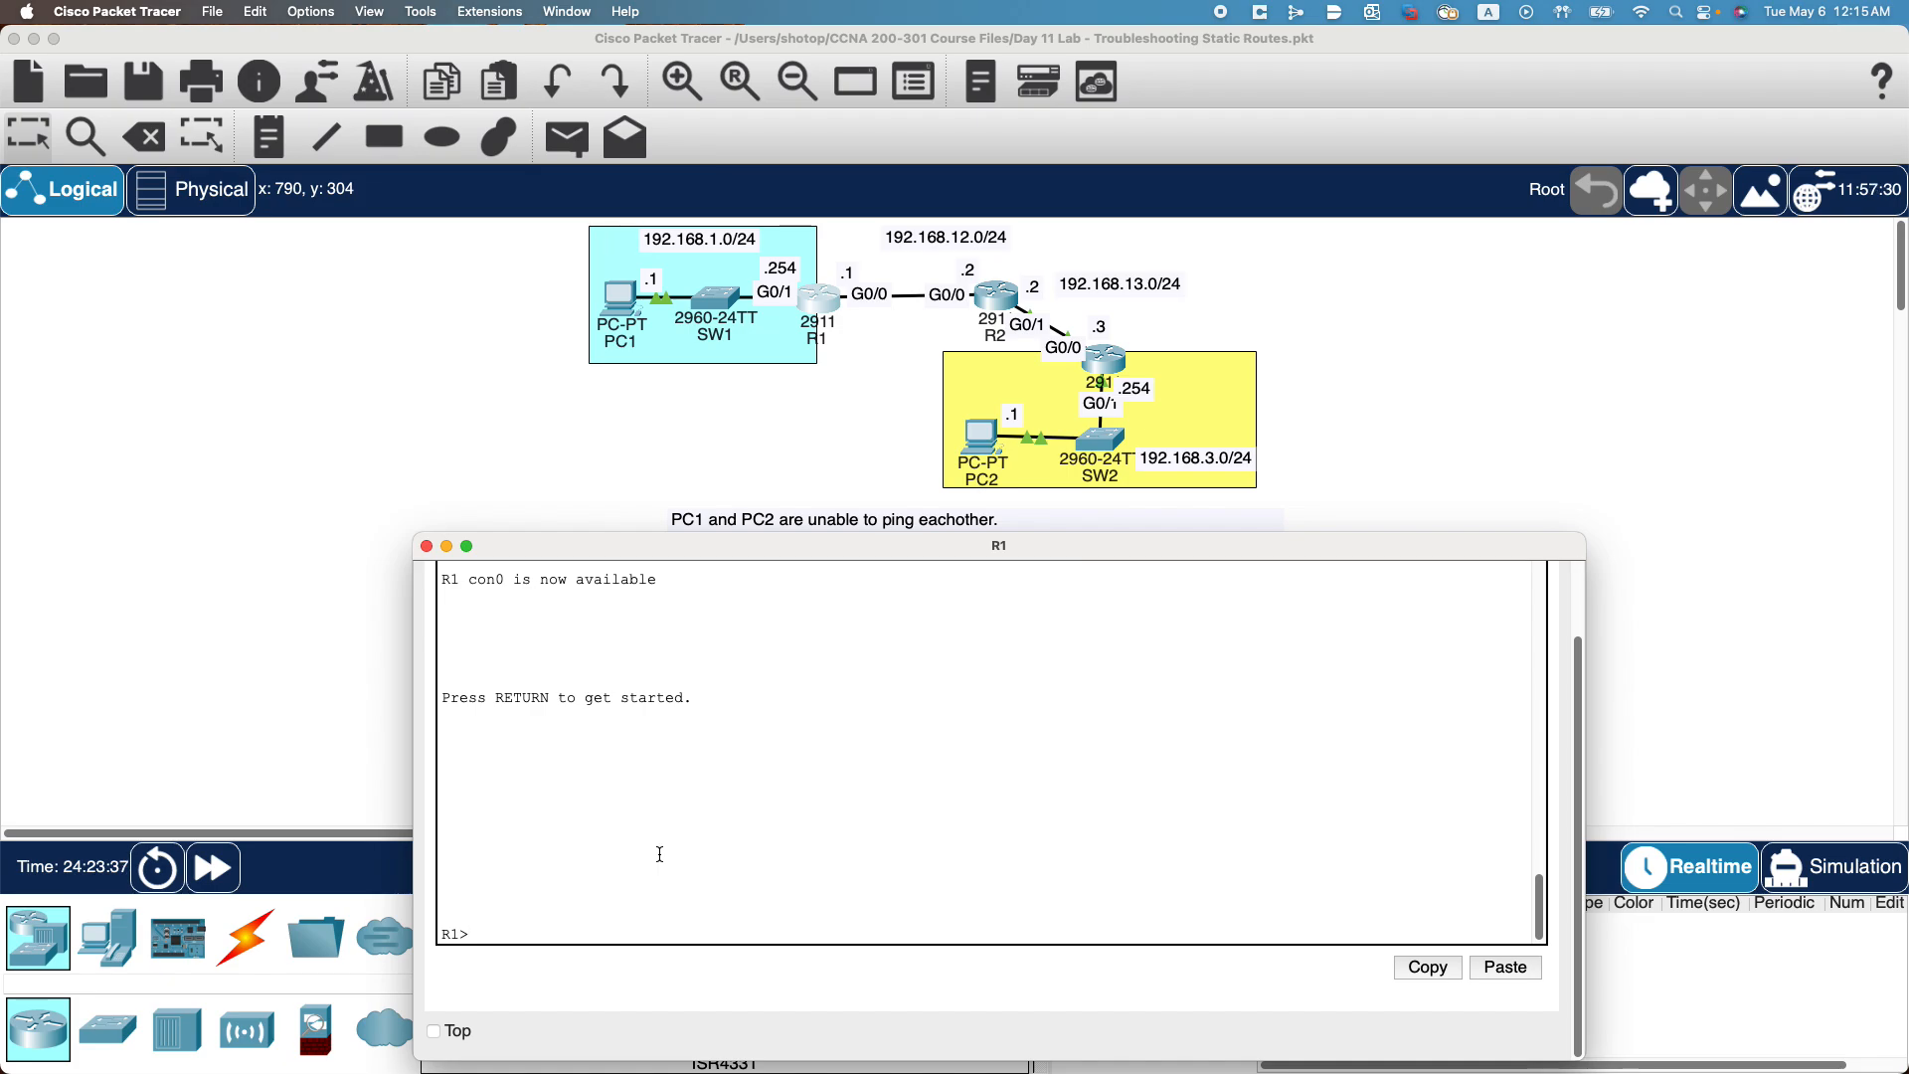
pyautogui.write('ping 192.168.12.2')
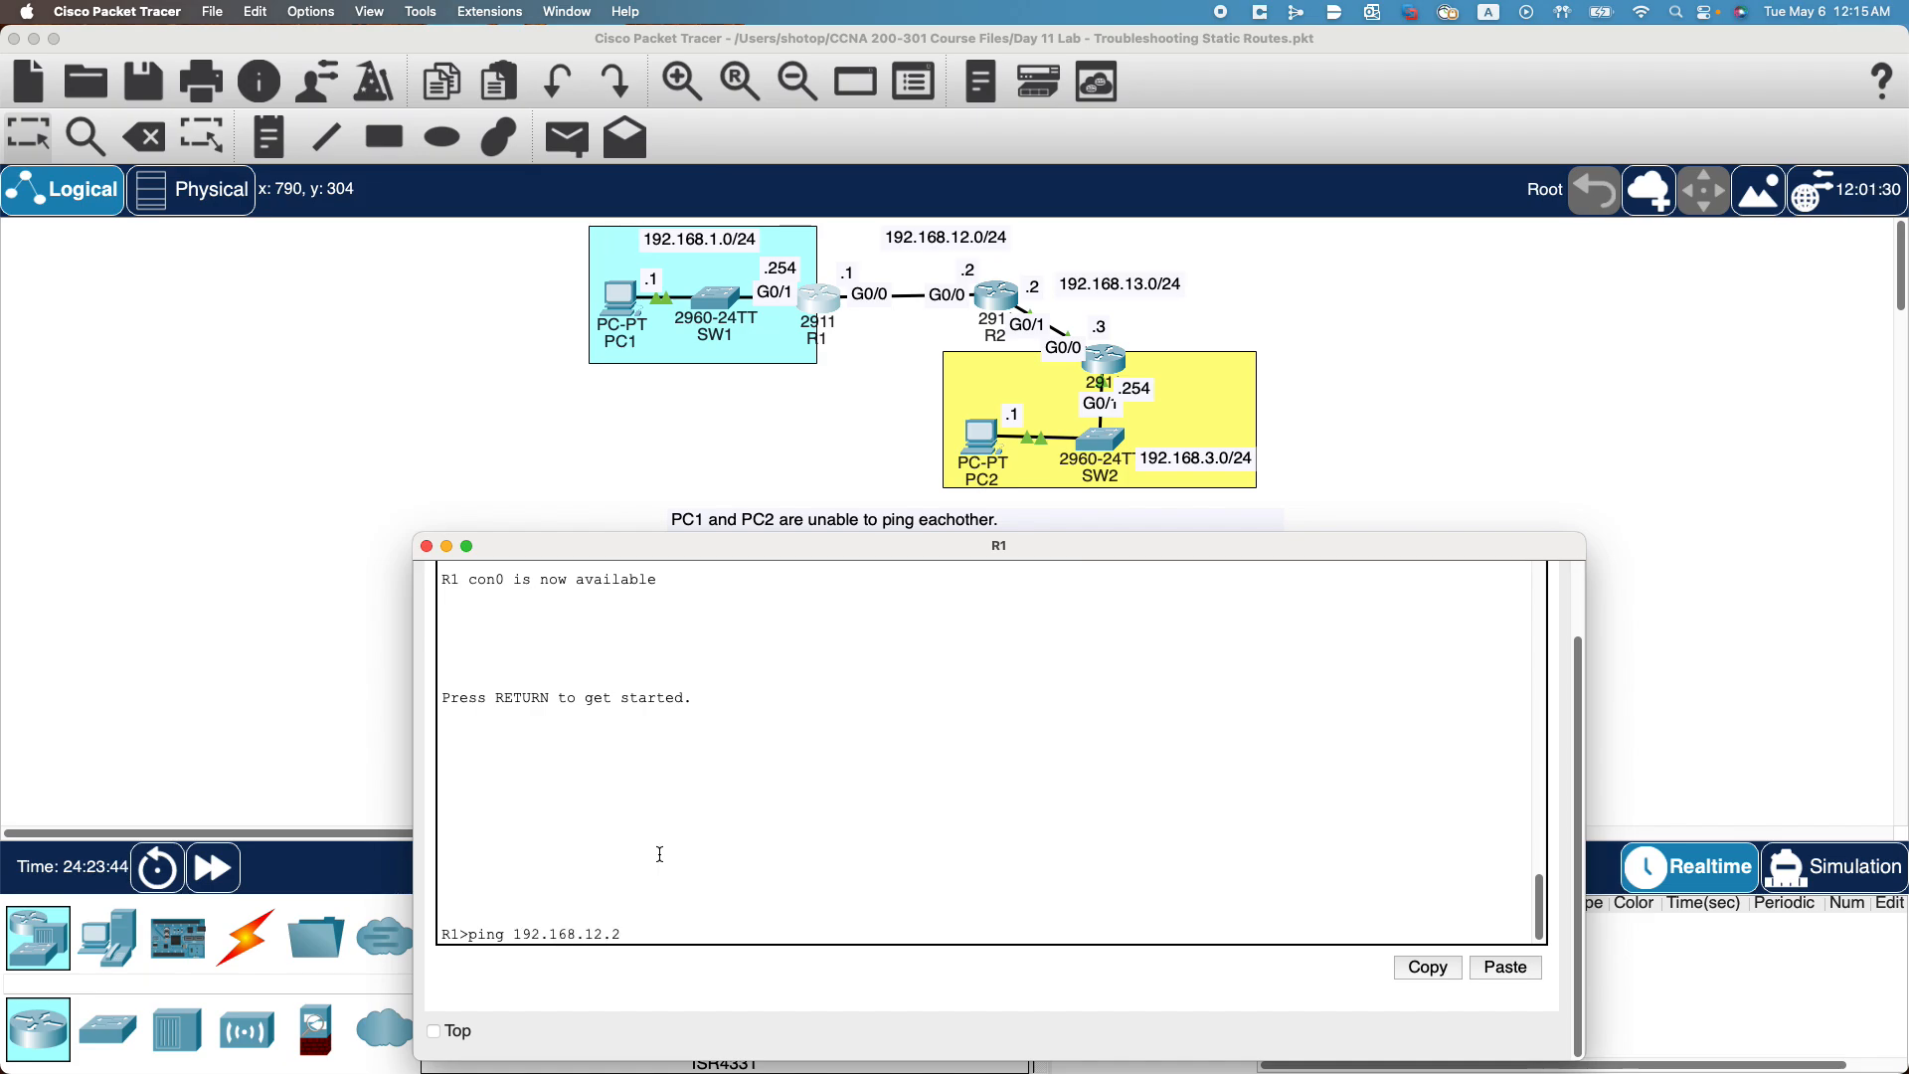
pyautogui.press('Return')
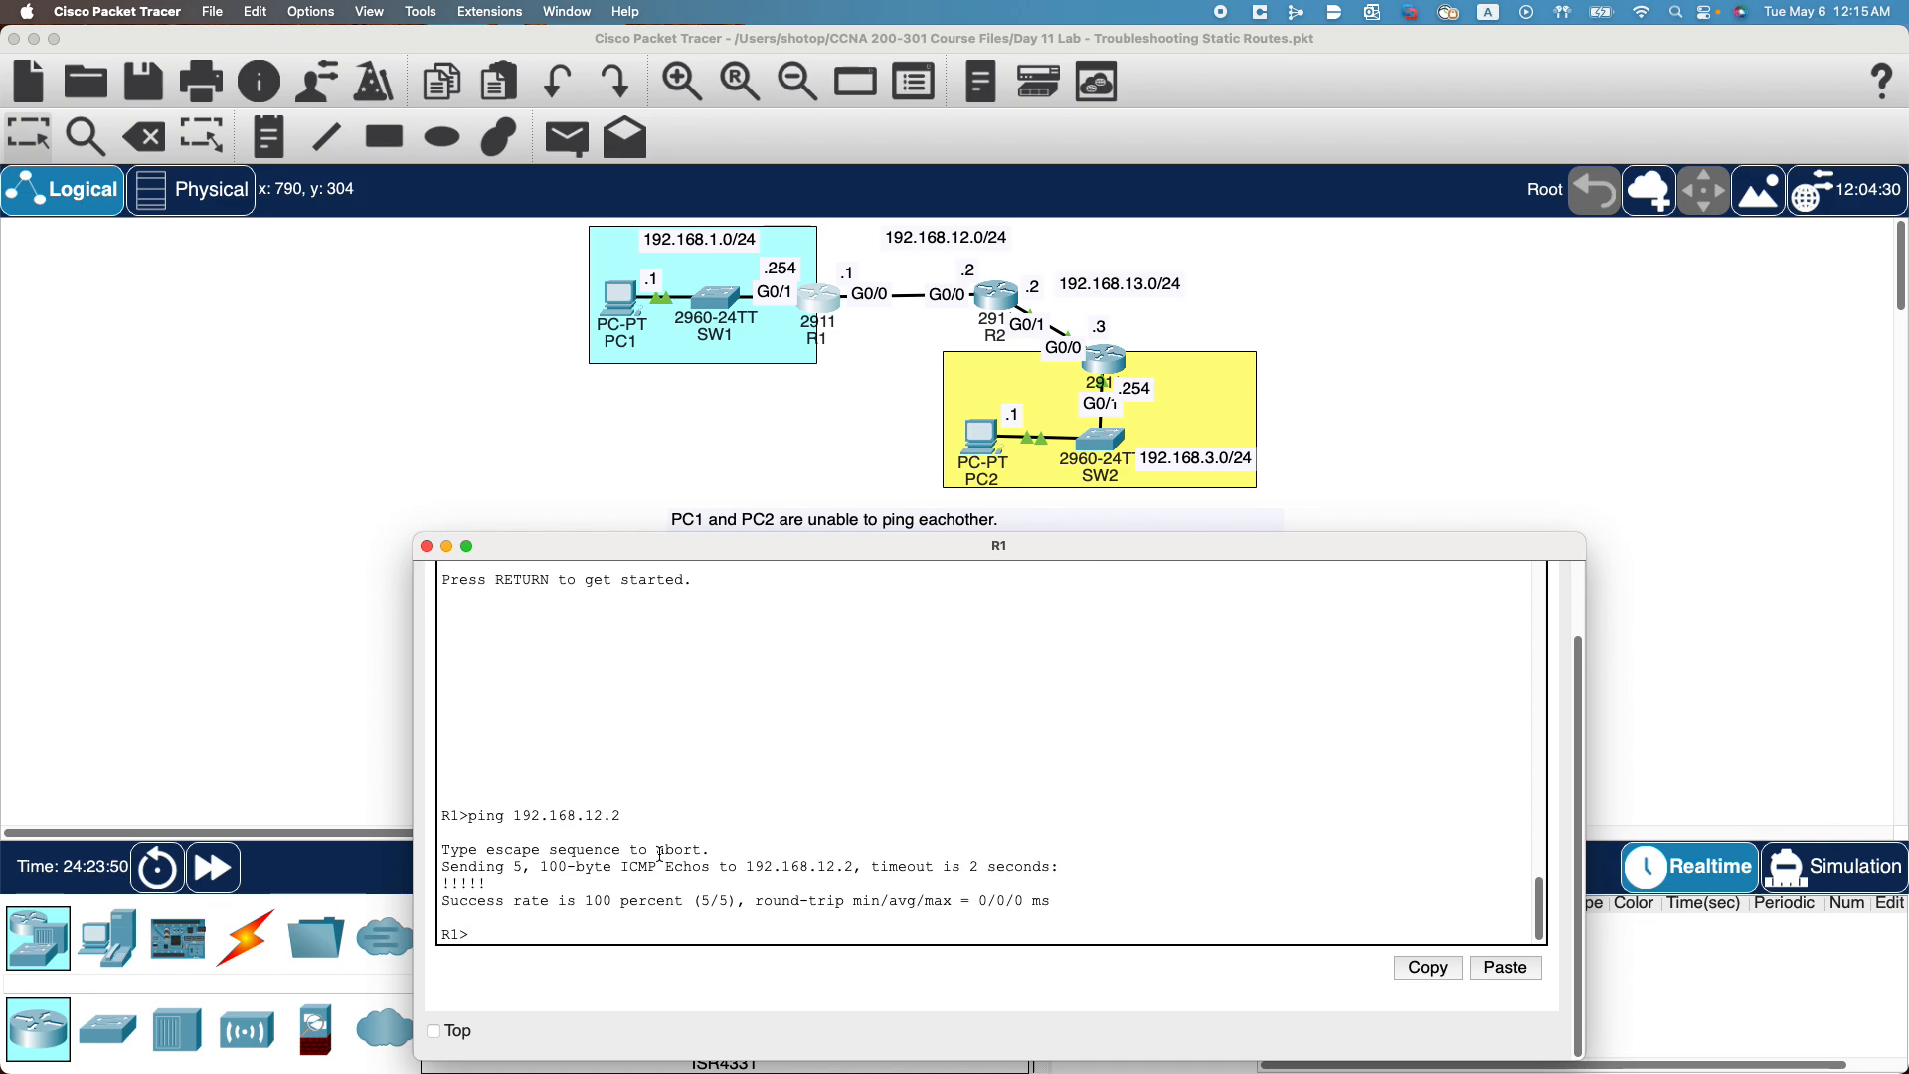
# Enter privileged EXEC mode on R1 and run show ip route to examine its routing table.
pyautogui.write('show ip')
pyautogui.press('BackSpace')
pyautogui.press('BackSpace')
pyautogui.press('BackSpace')
pyautogui.press('BackSpace')
pyautogui.press('BackSpace')
pyautogui.press('BackSpace')
pyautogui.press('BackSpace')
pyautogui.write('en')
pyautogui.press('Return')
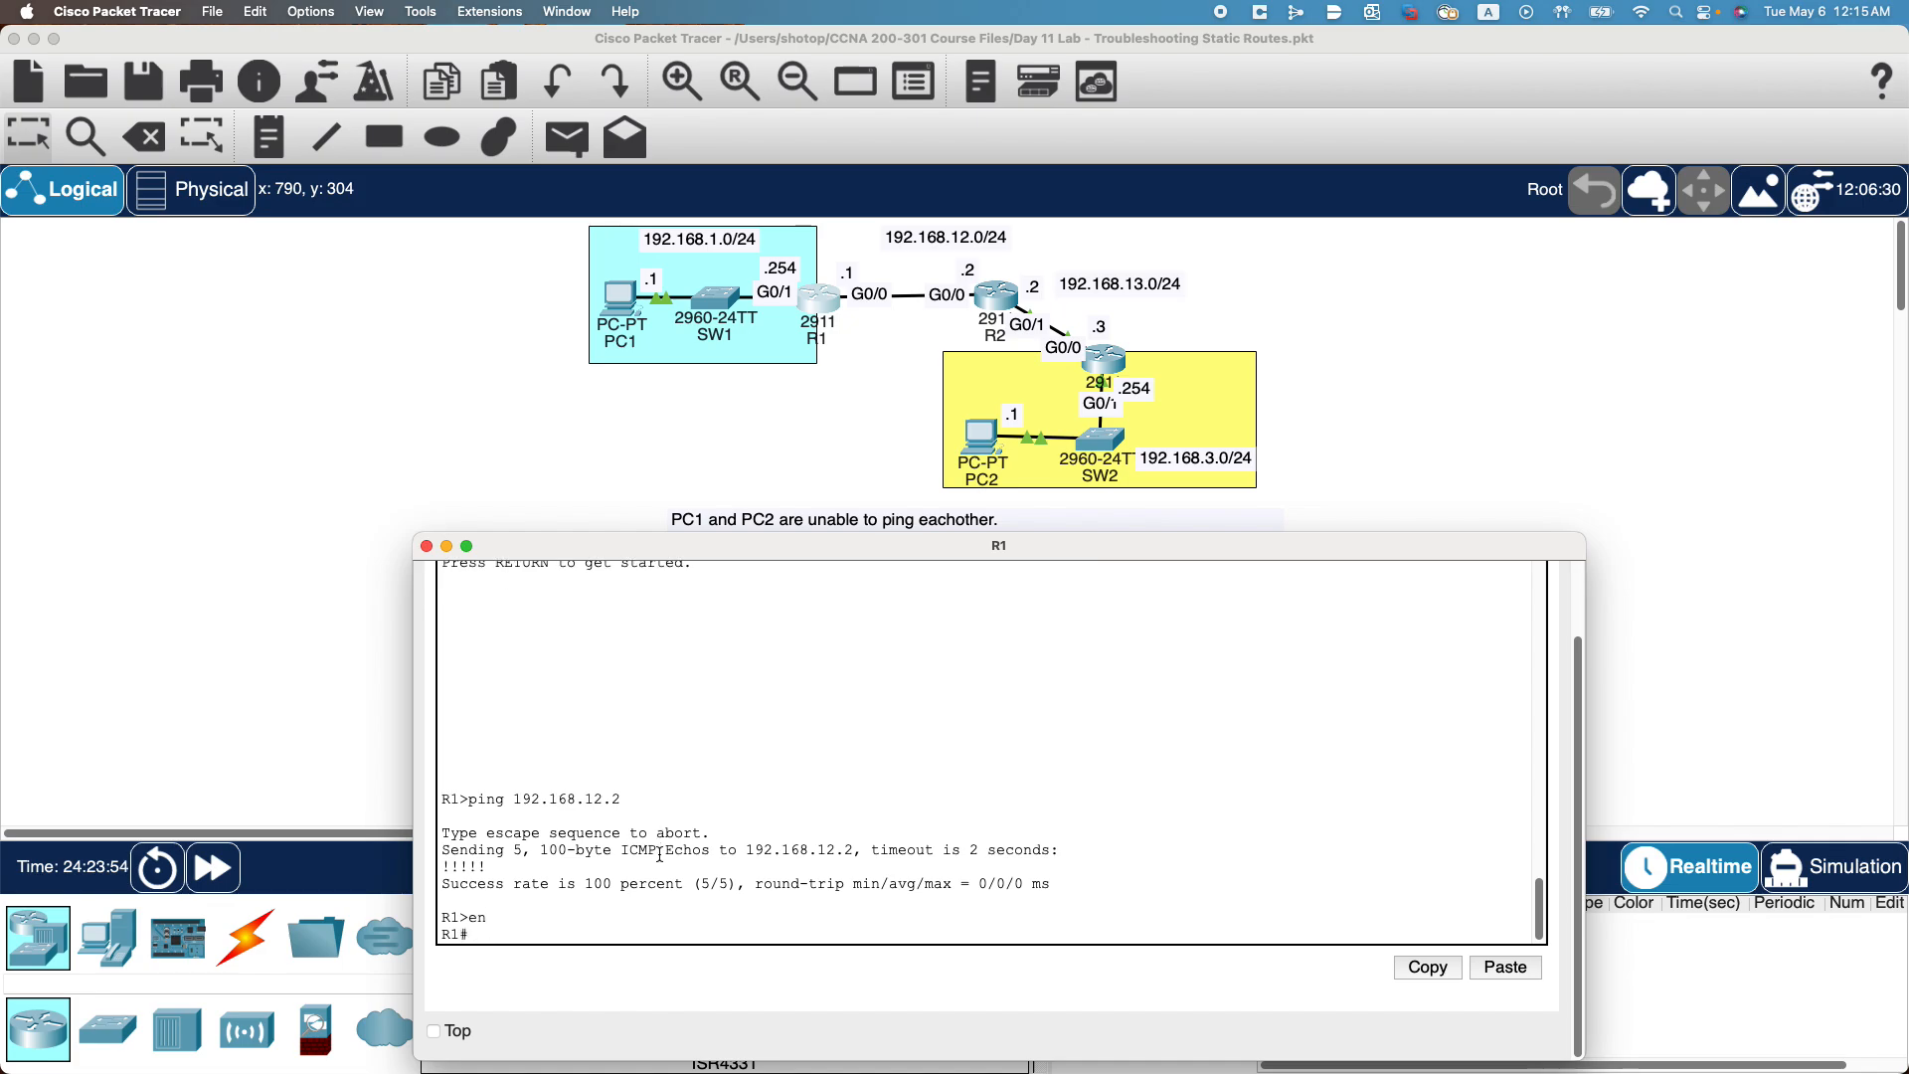
pyautogui.write('show ip route')
pyautogui.press('Return')
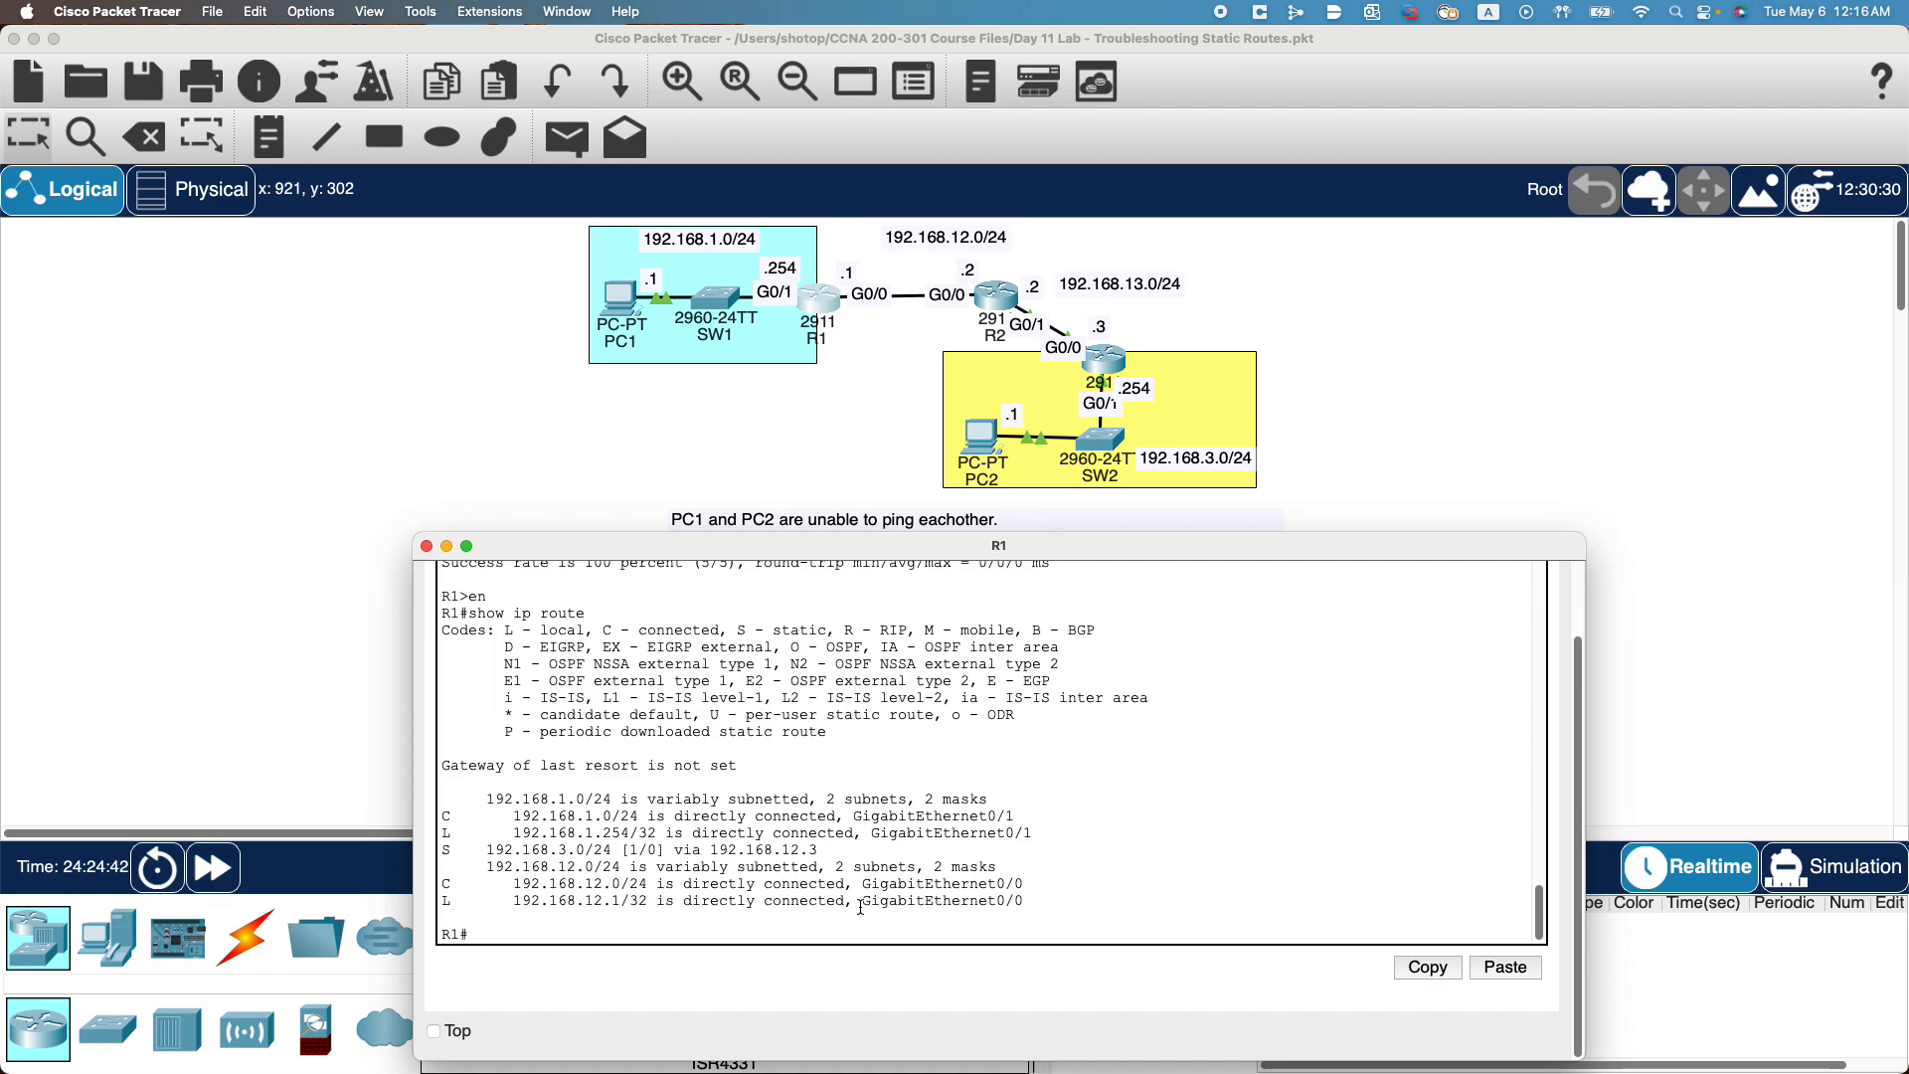
pyautogui.write('poing')
pyautogui.press('BackSpace')
pyautogui.press('BackSpace')
pyautogui.press('BackSpace')
pyautogui.press('BackSpace')
pyautogui.write('ing')
pyautogui.press('BackSpace')
pyautogui.press('BackSpace')
pyautogui.press('BackSpace')
pyautogui.press('BackSpace')
pyautogui.write('ip route')
pyautogui.press('BackSpace')
pyautogui.press('BackSpace')
pyautogui.press('BackSpace')
pyautogui.press('BackSpace')
pyautogui.press('BackSpace')
pyautogui.press('BackSpace')
pyautogui.press('BackSpace')
pyautogui.press('BackSpace')
pyautogui.press('BackSpace')
pyautogui.press('BackSpace')
pyautogui.press('BackSpace')
# Enter global configuration mode on R1 and remove the static route to 192.168.3.0 255.255.255.0 via 192.168.12.3.
pyautogui.write('conf t')
pyautogui.press('Return')
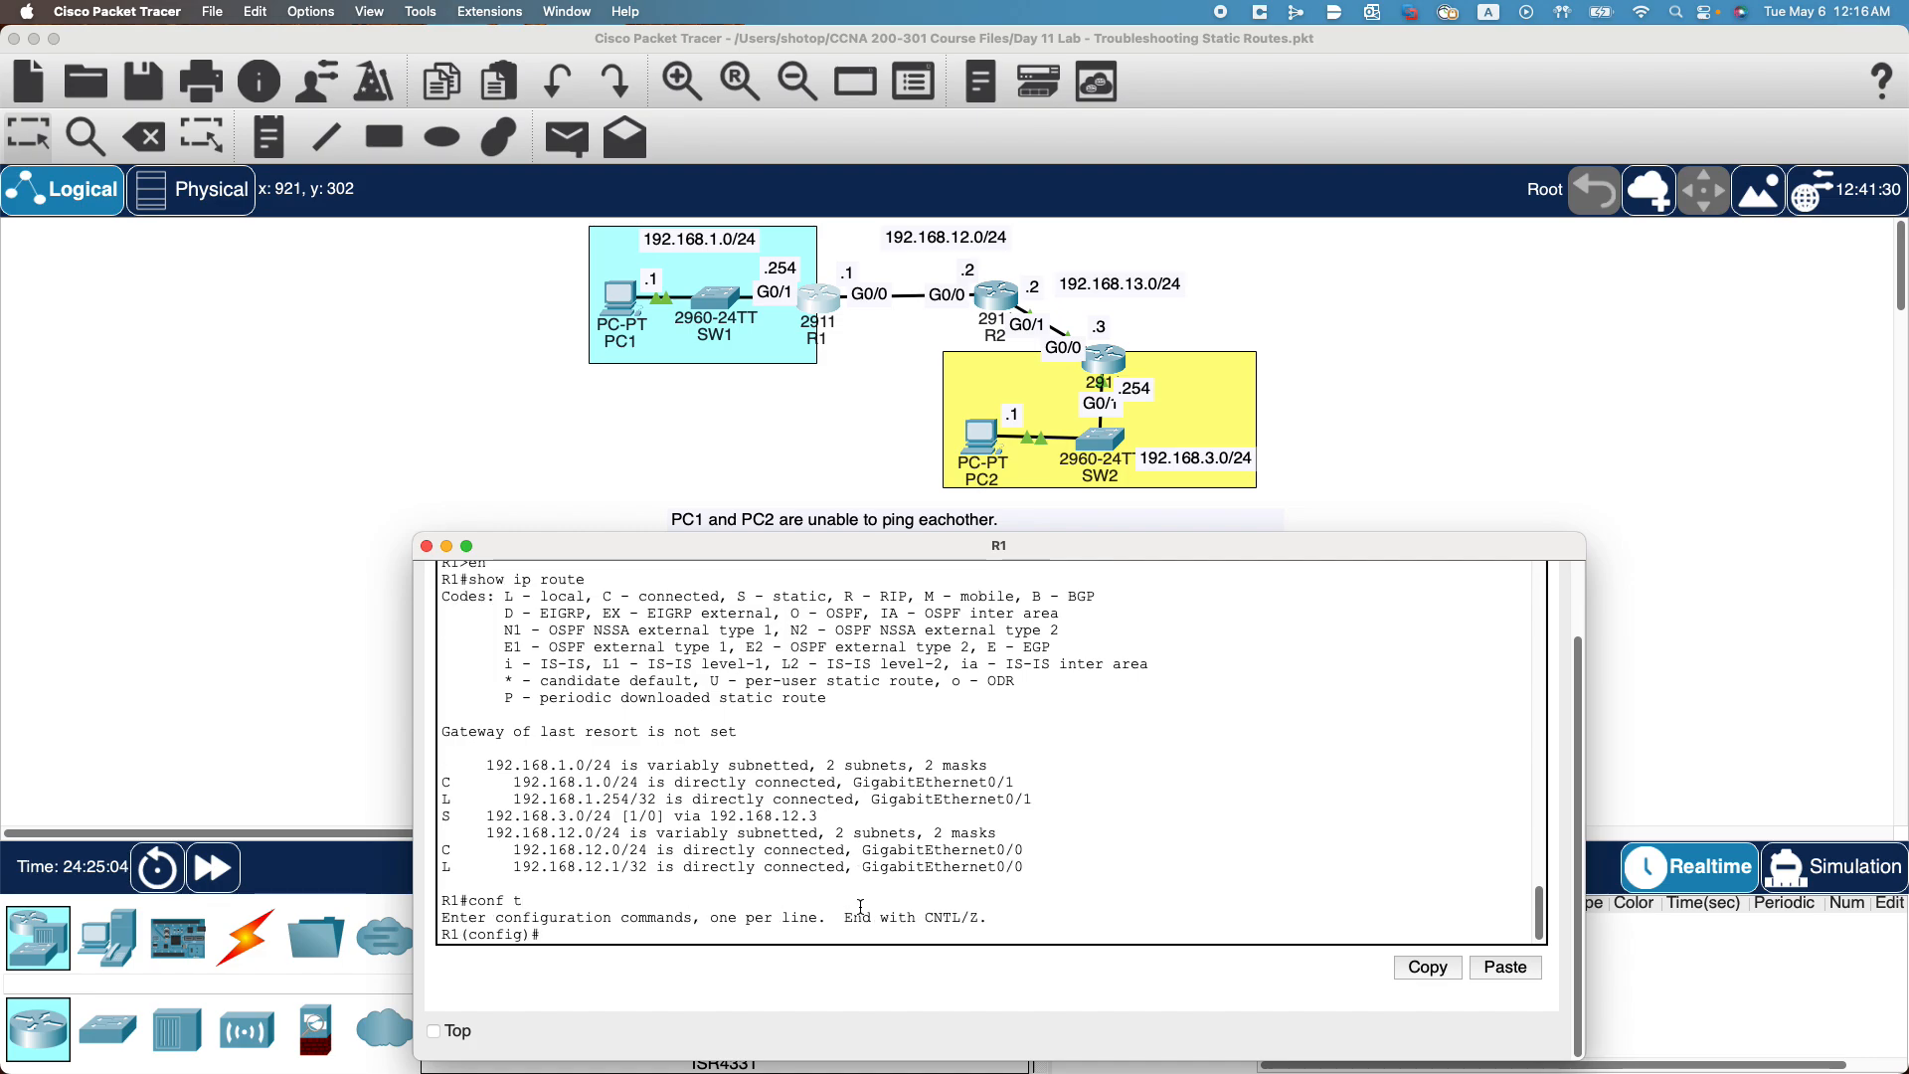
pyautogui.write('no ip route 192.')
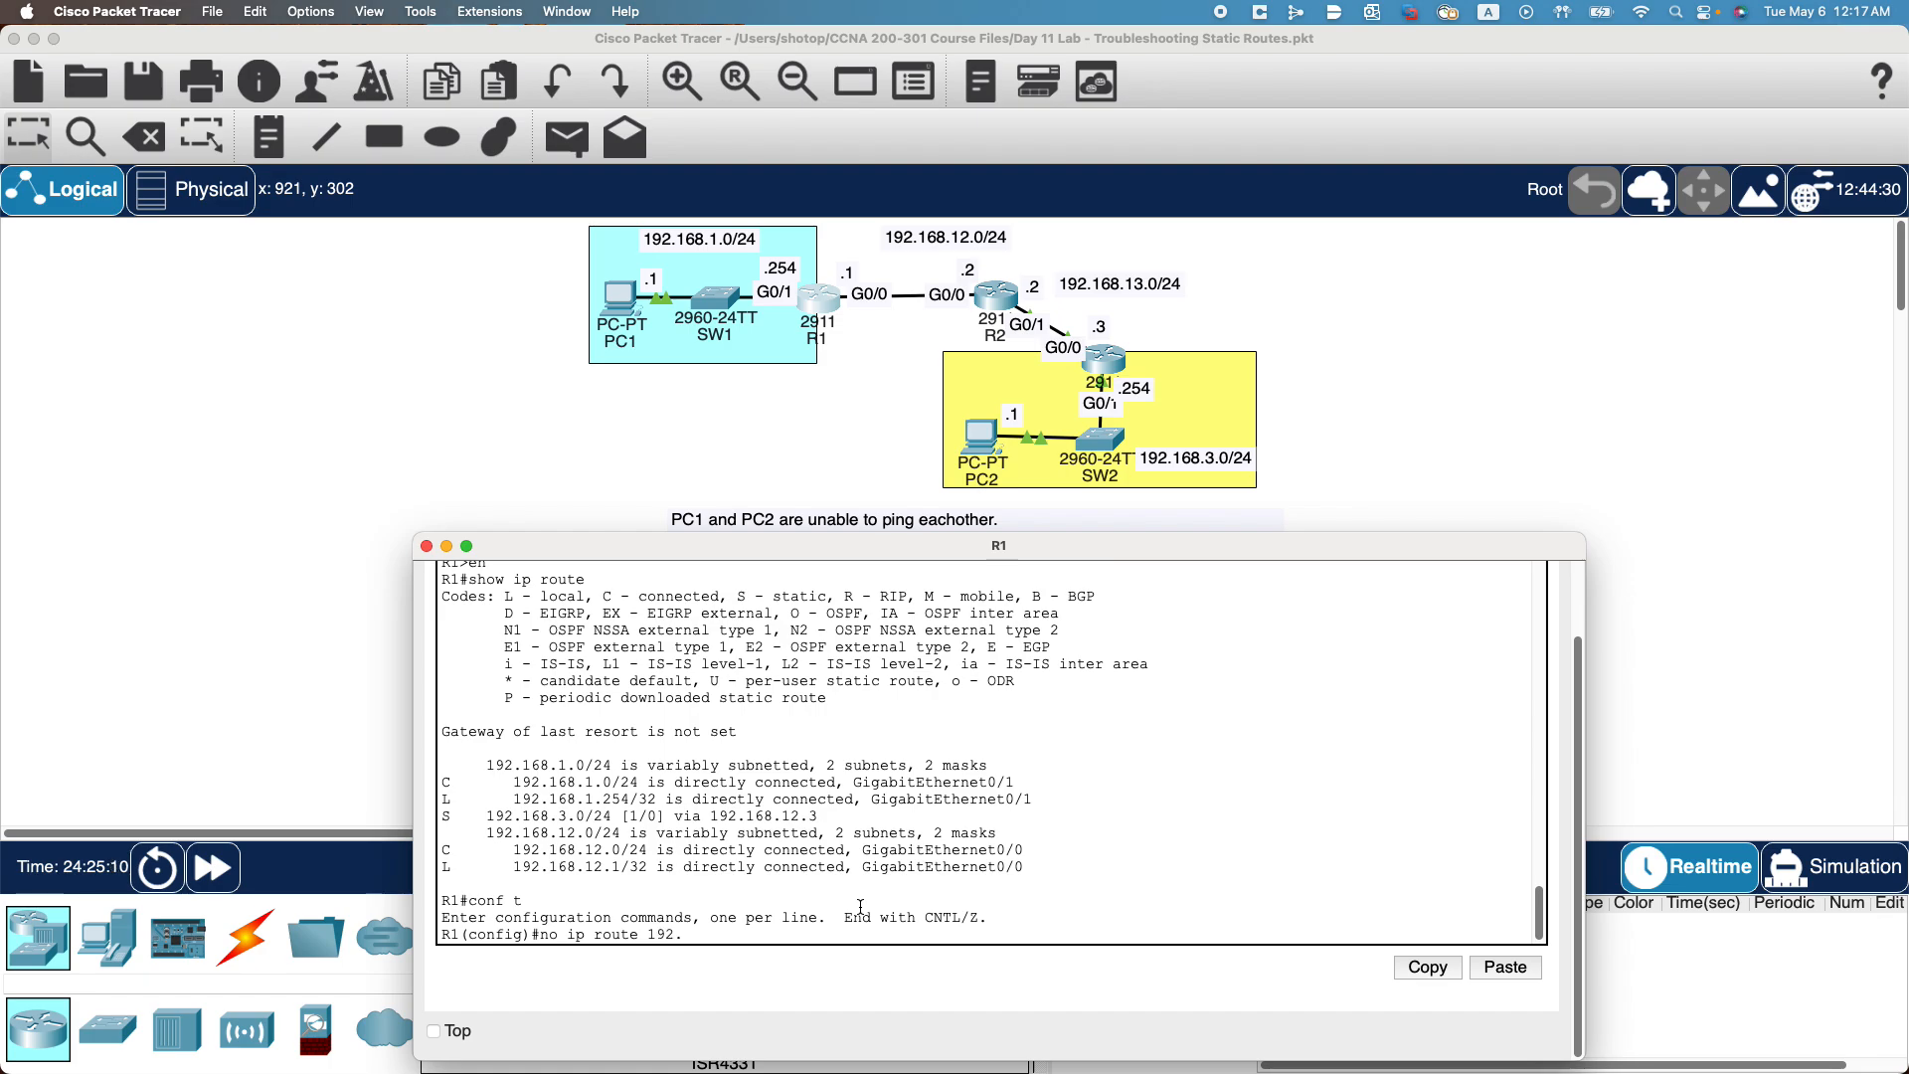
pyautogui.write('168.3.0 255.255.255.0 192.168.12.1')
pyautogui.press('BackSpace')
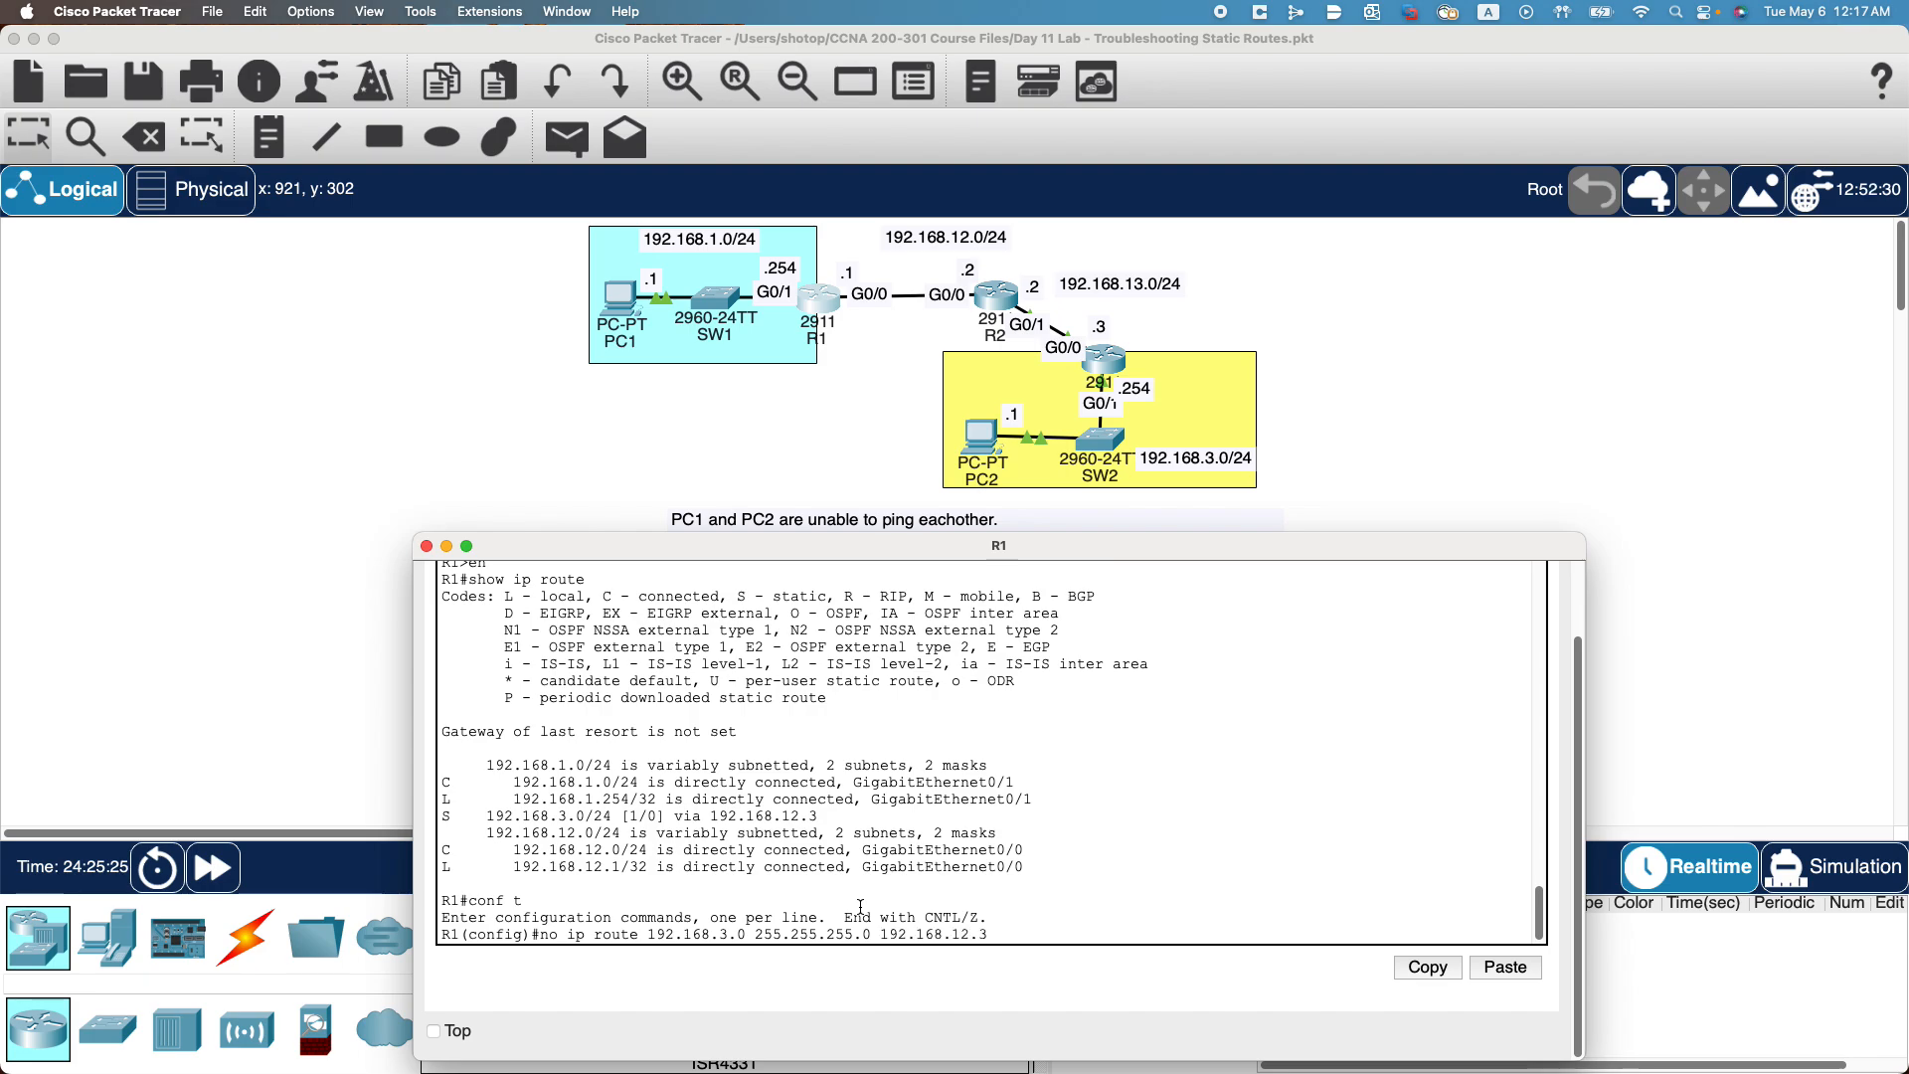
pyautogui.write('3')
pyautogui.press('Return')
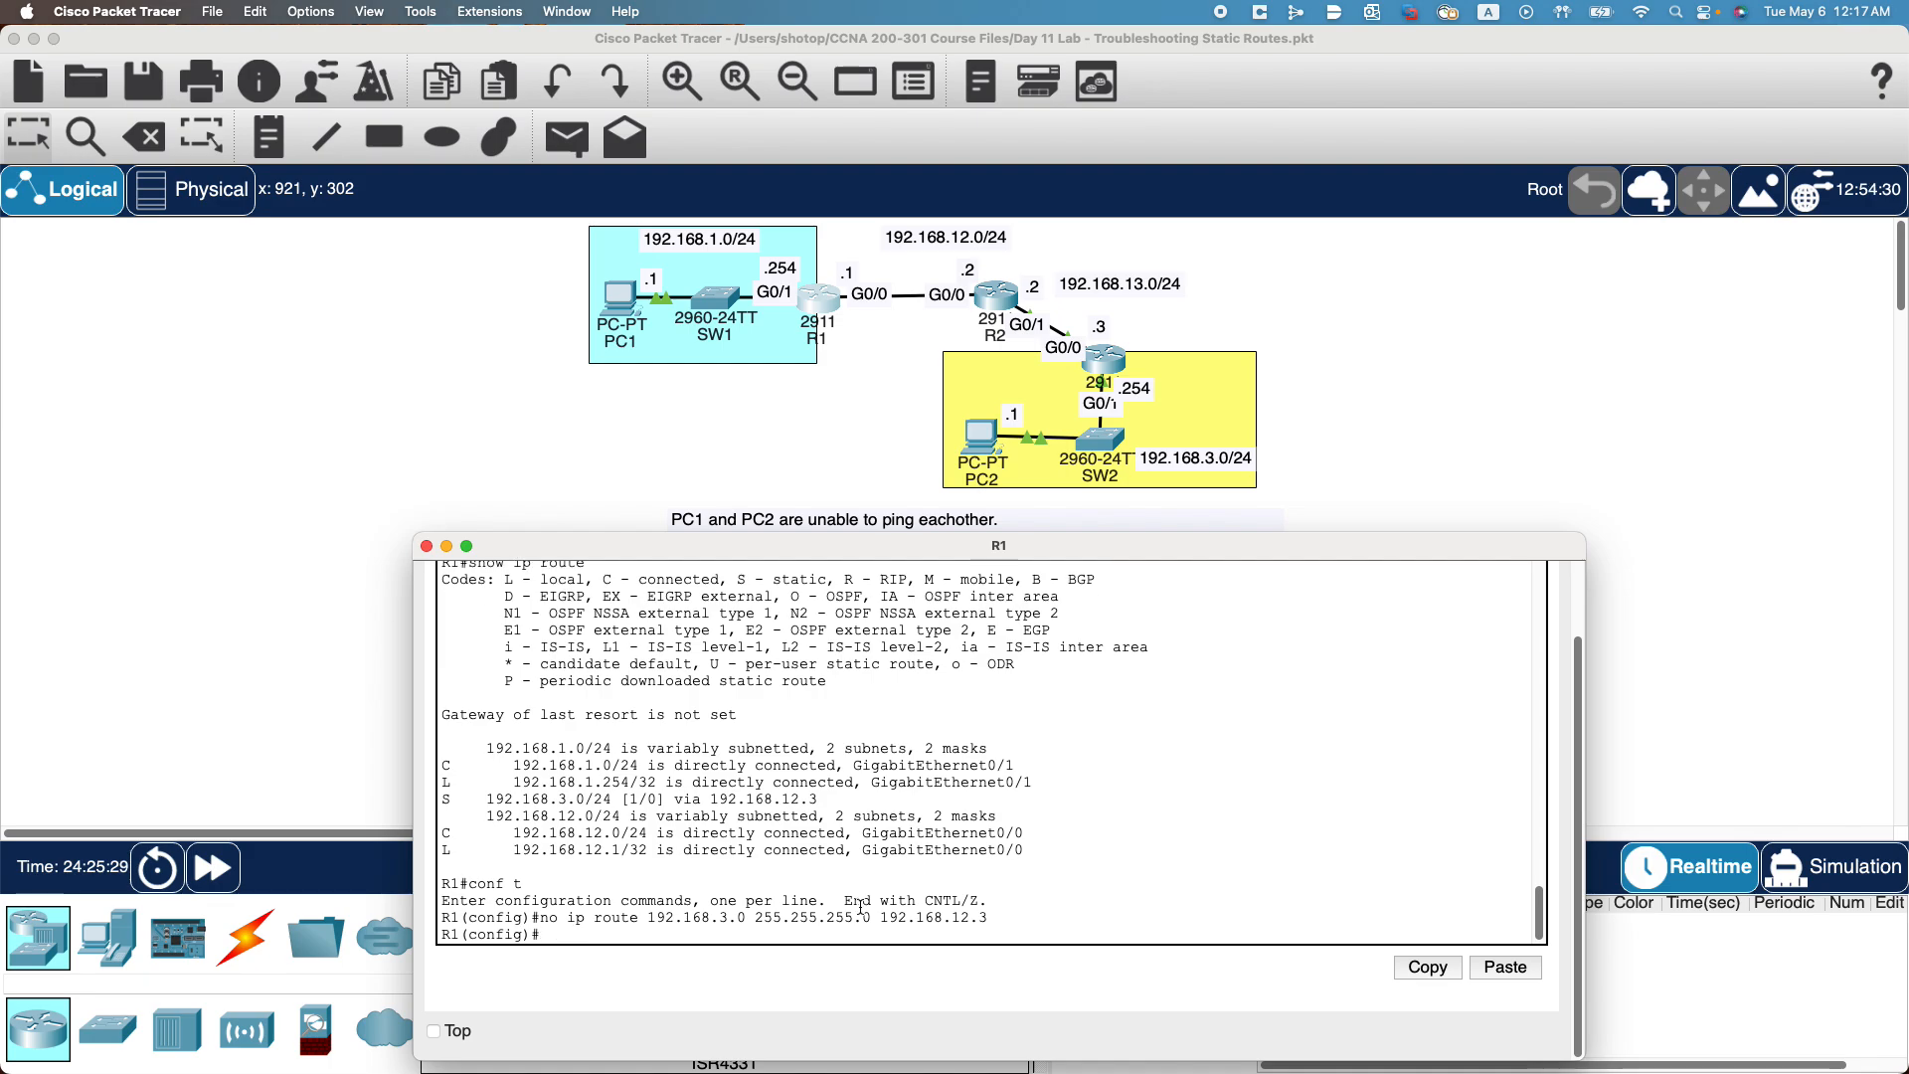
# Display R1's routing table from configuration mode with do show ip route, and ping R2's address 192.168.12.2.
pyautogui.write('do show ip route')
pyautogui.press('Return')
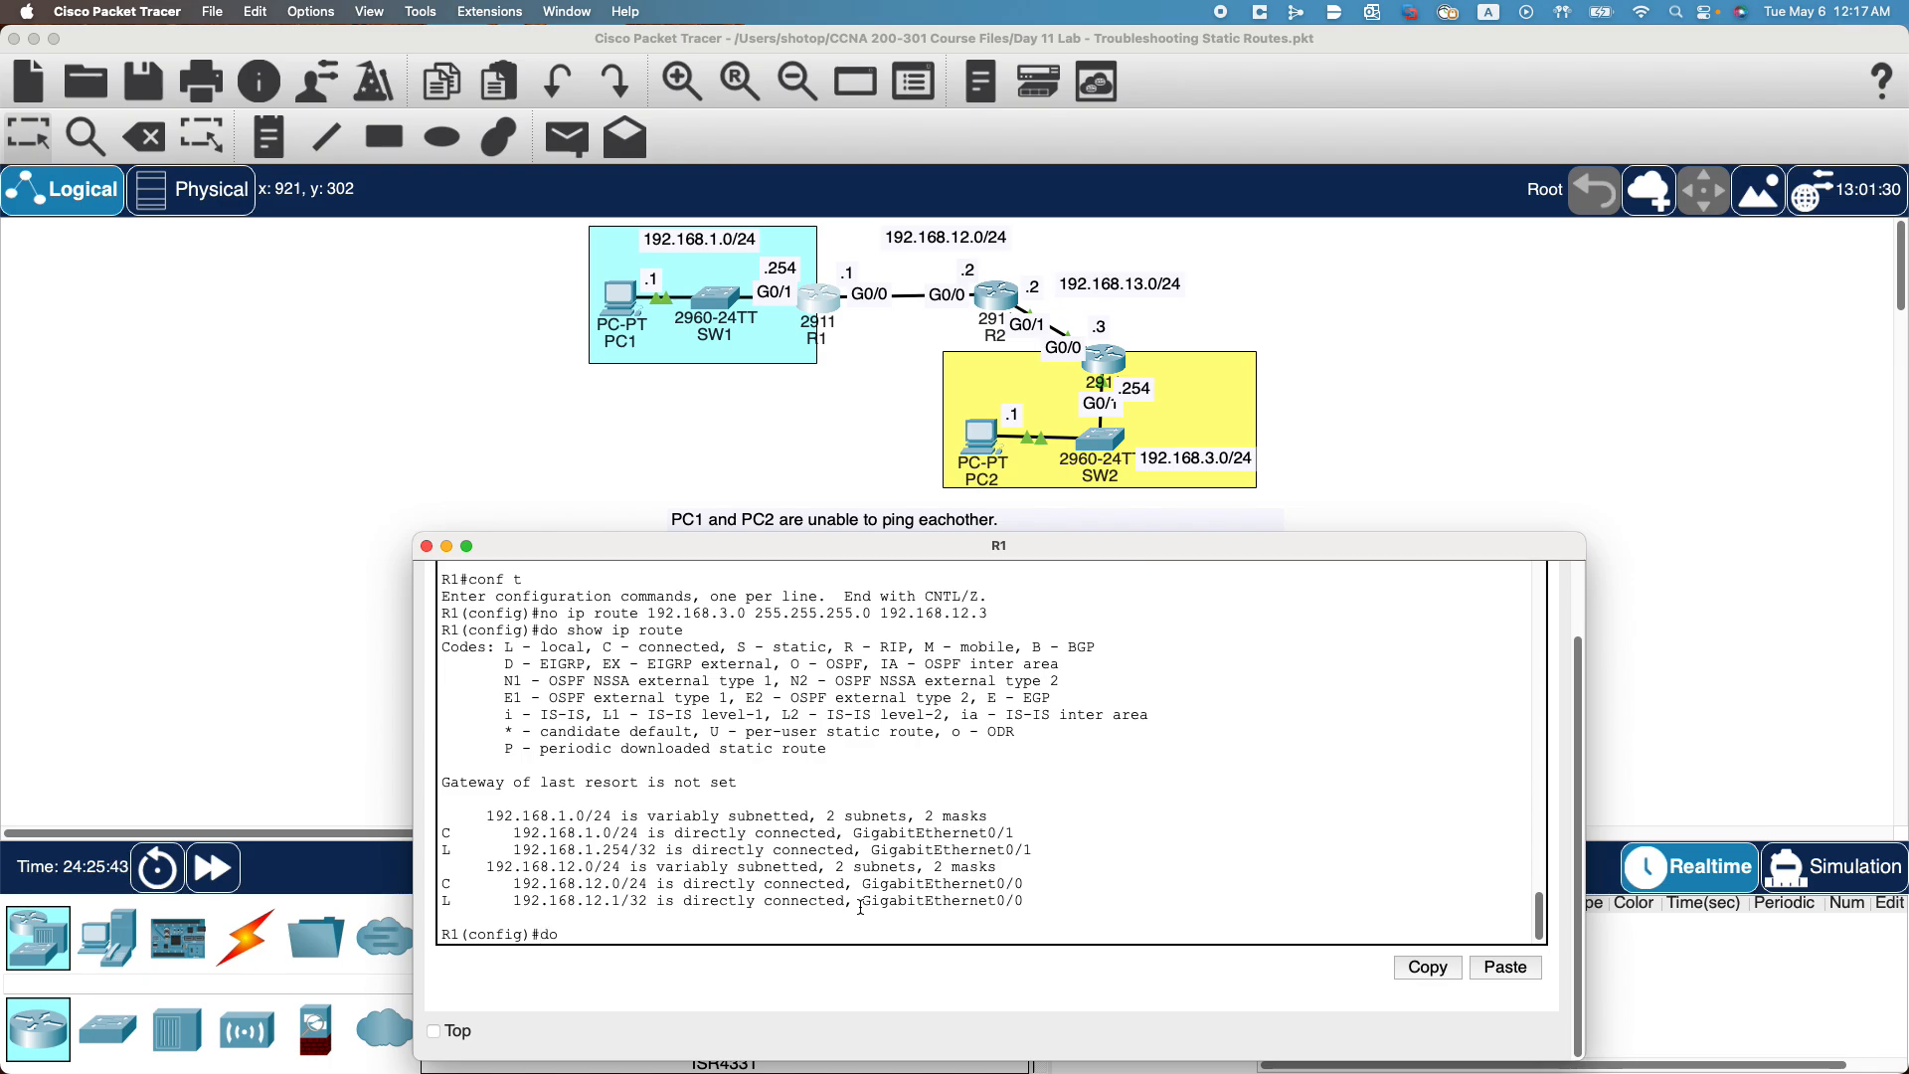
pyautogui.write('ping ?')
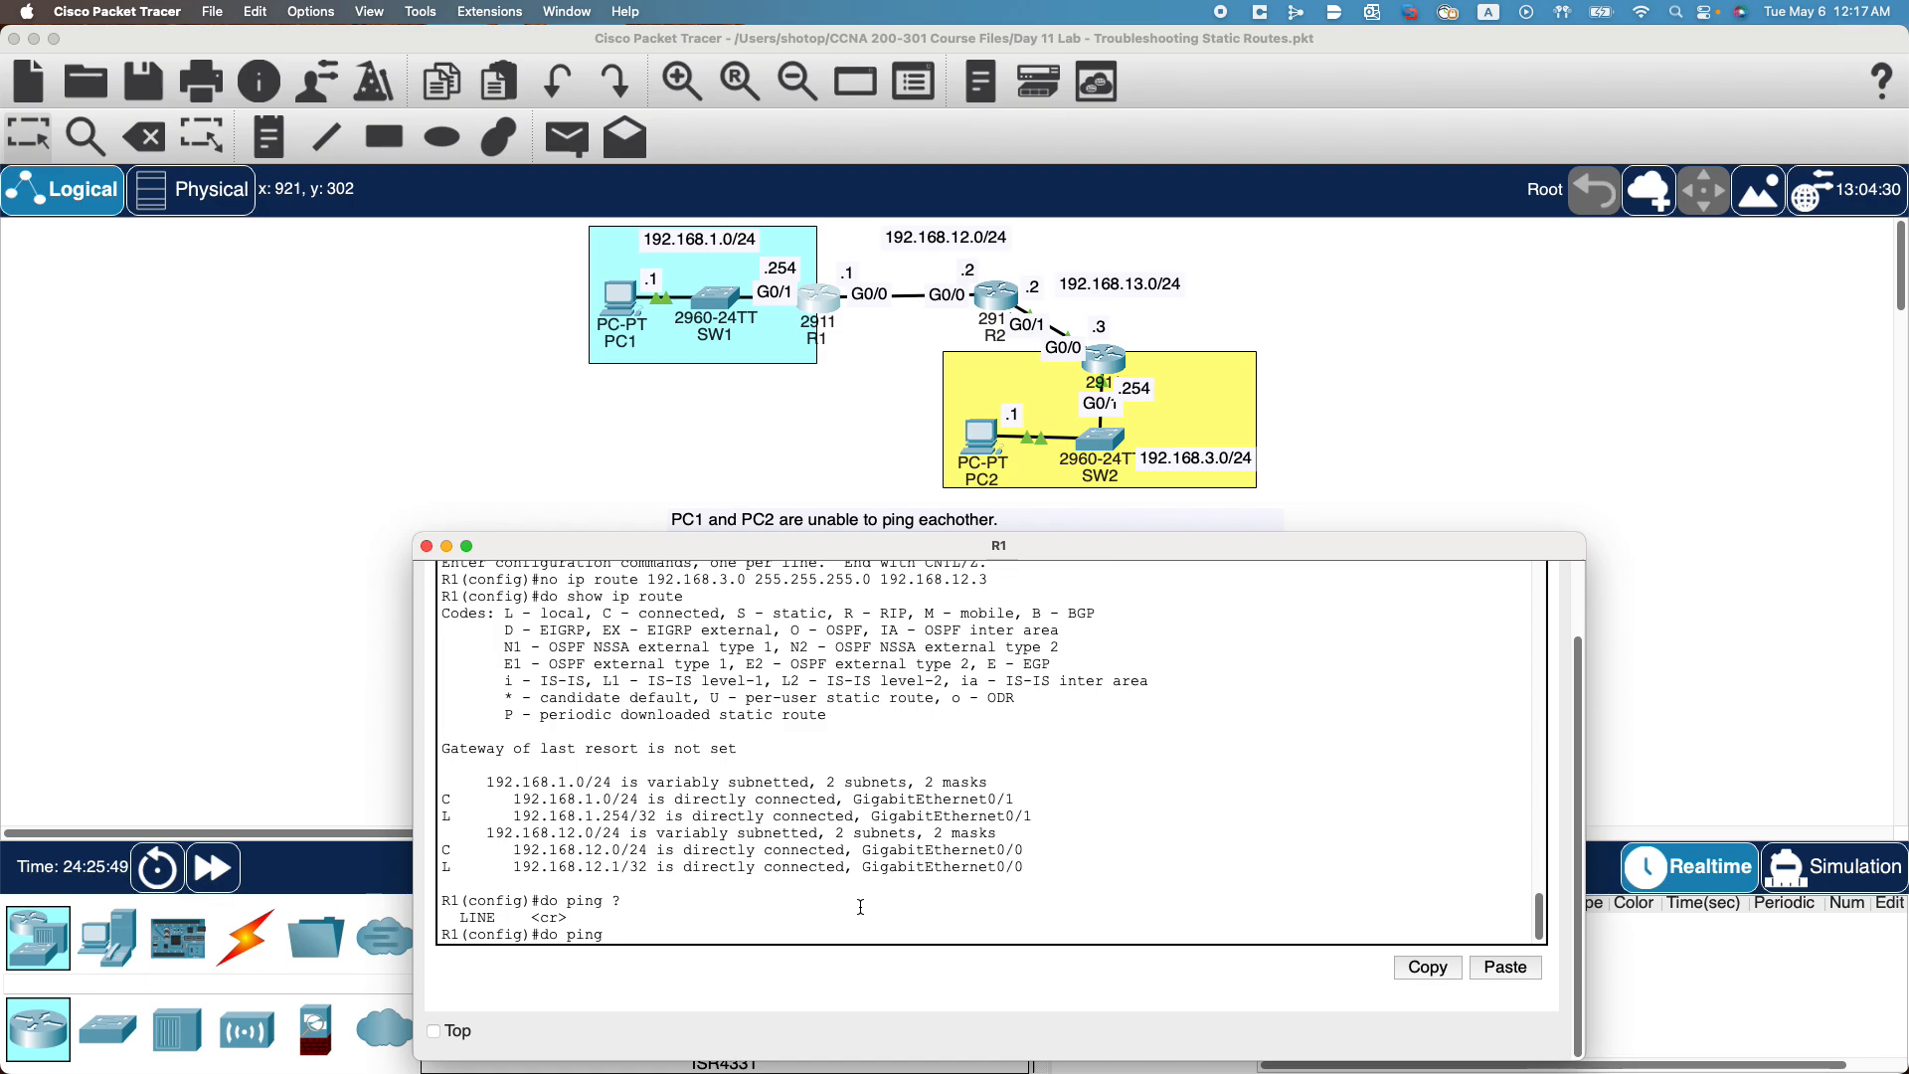
pyautogui.write('2.168.12.2')
pyautogui.press('Return')
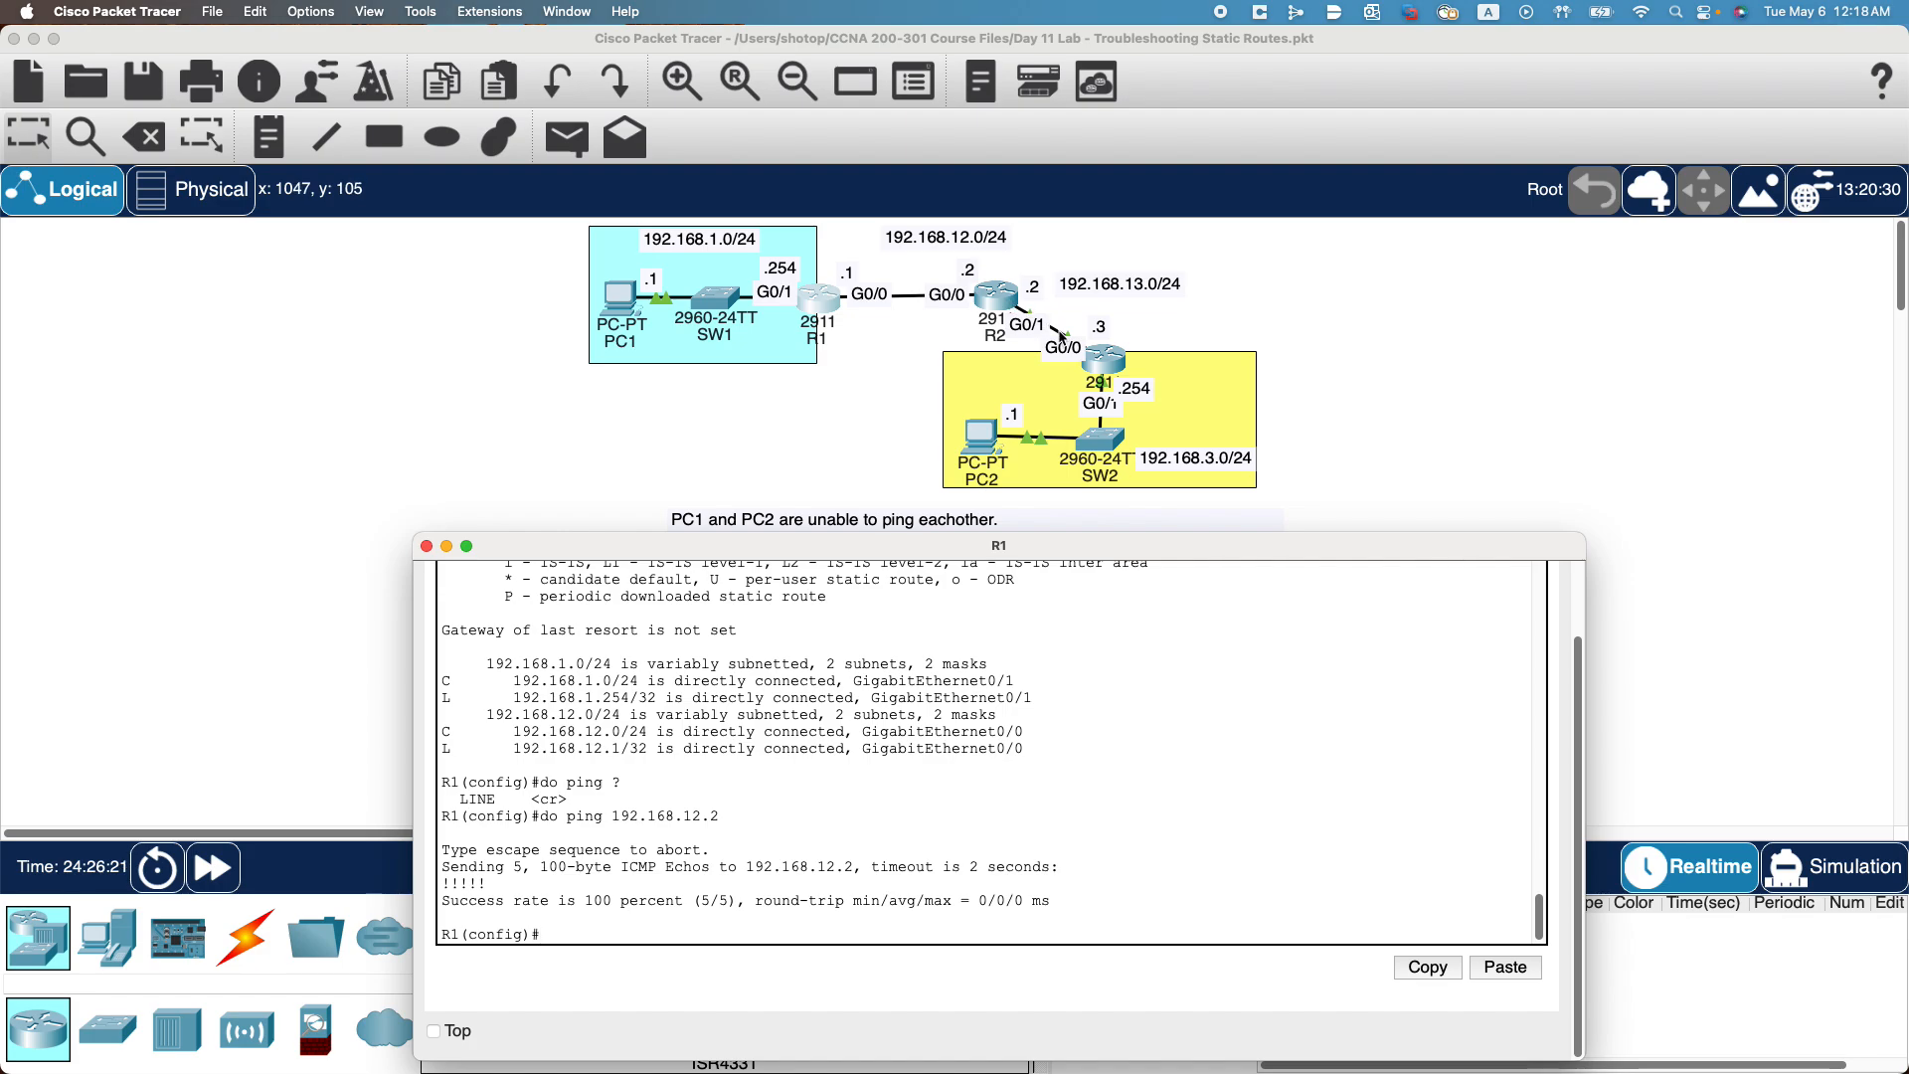
# Ping PC1's address 192.168.1.1 from R1's configuration mode with the do prefix.
pyautogui.moveTo(1129, 555); pyautogui.dragTo(1157, 515)
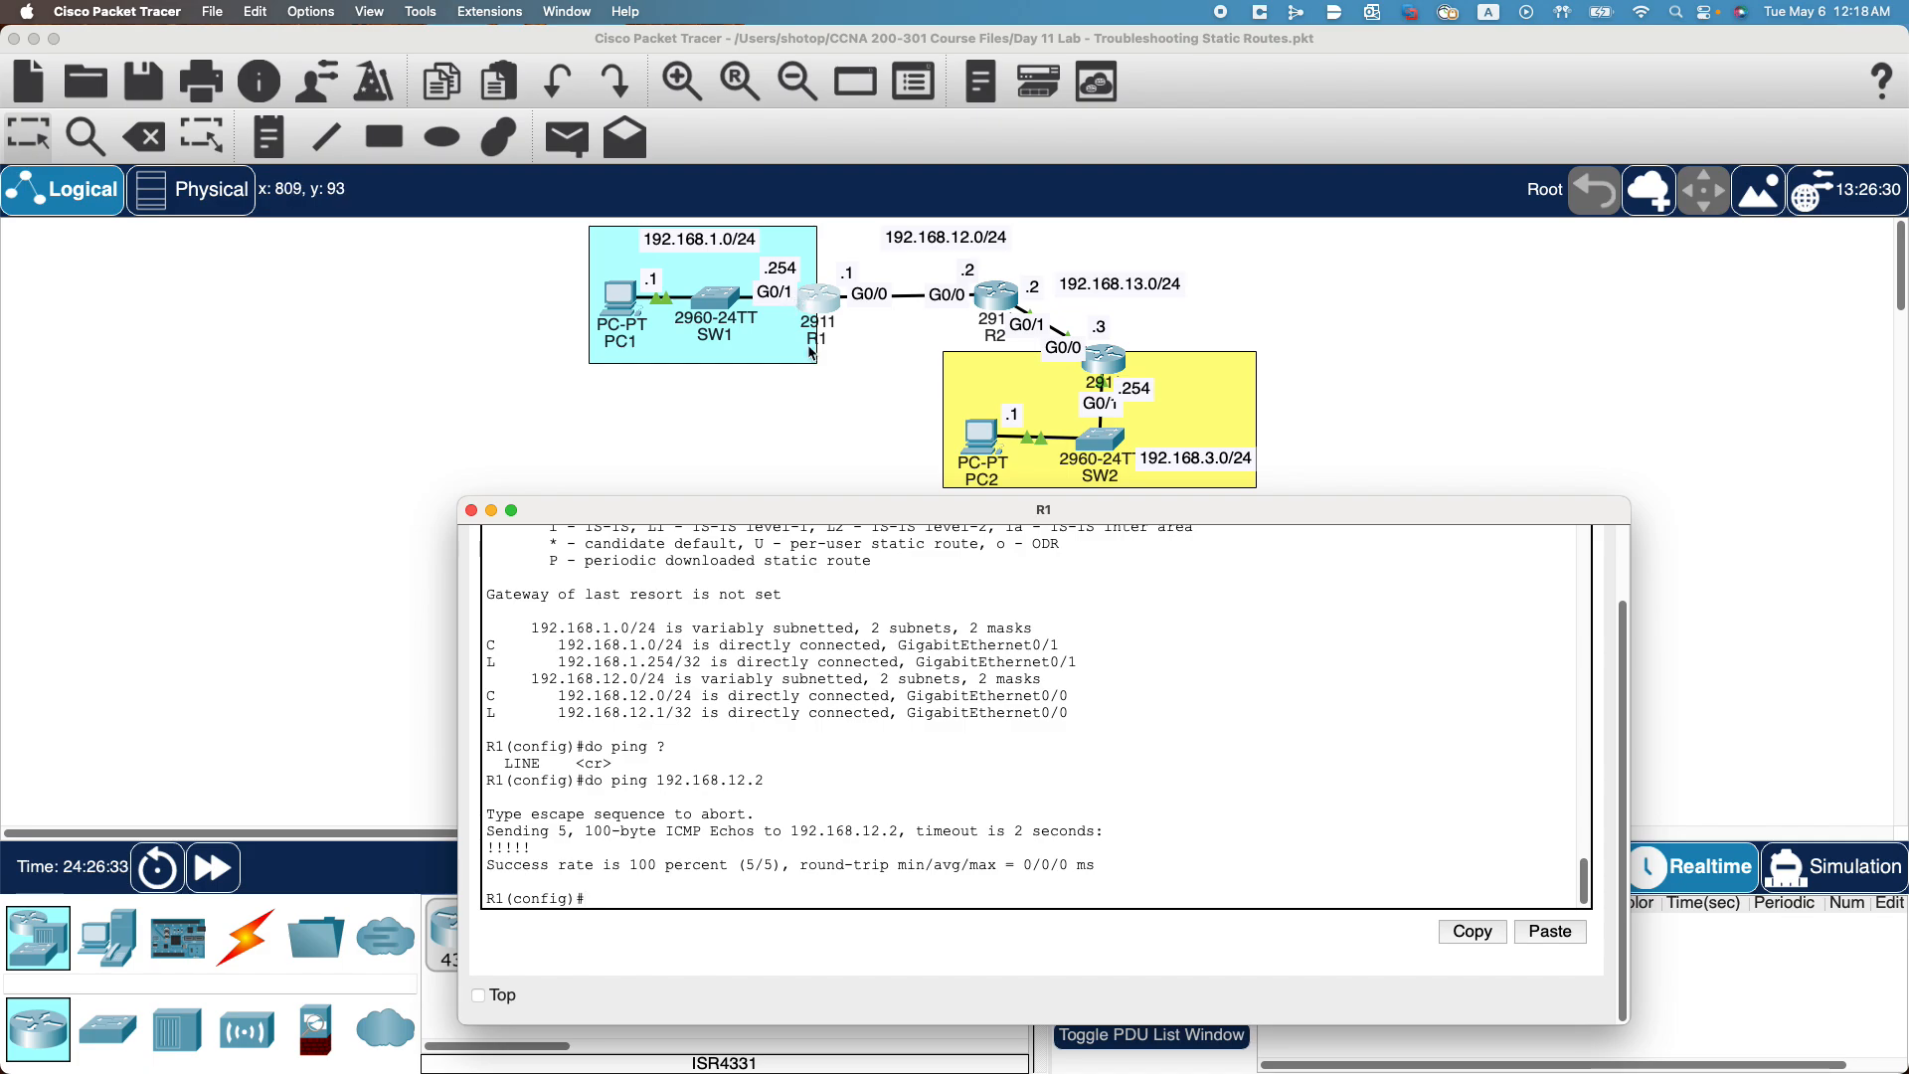
pyautogui.moveTo(779, 764); pyautogui.dragTo(782, 782)
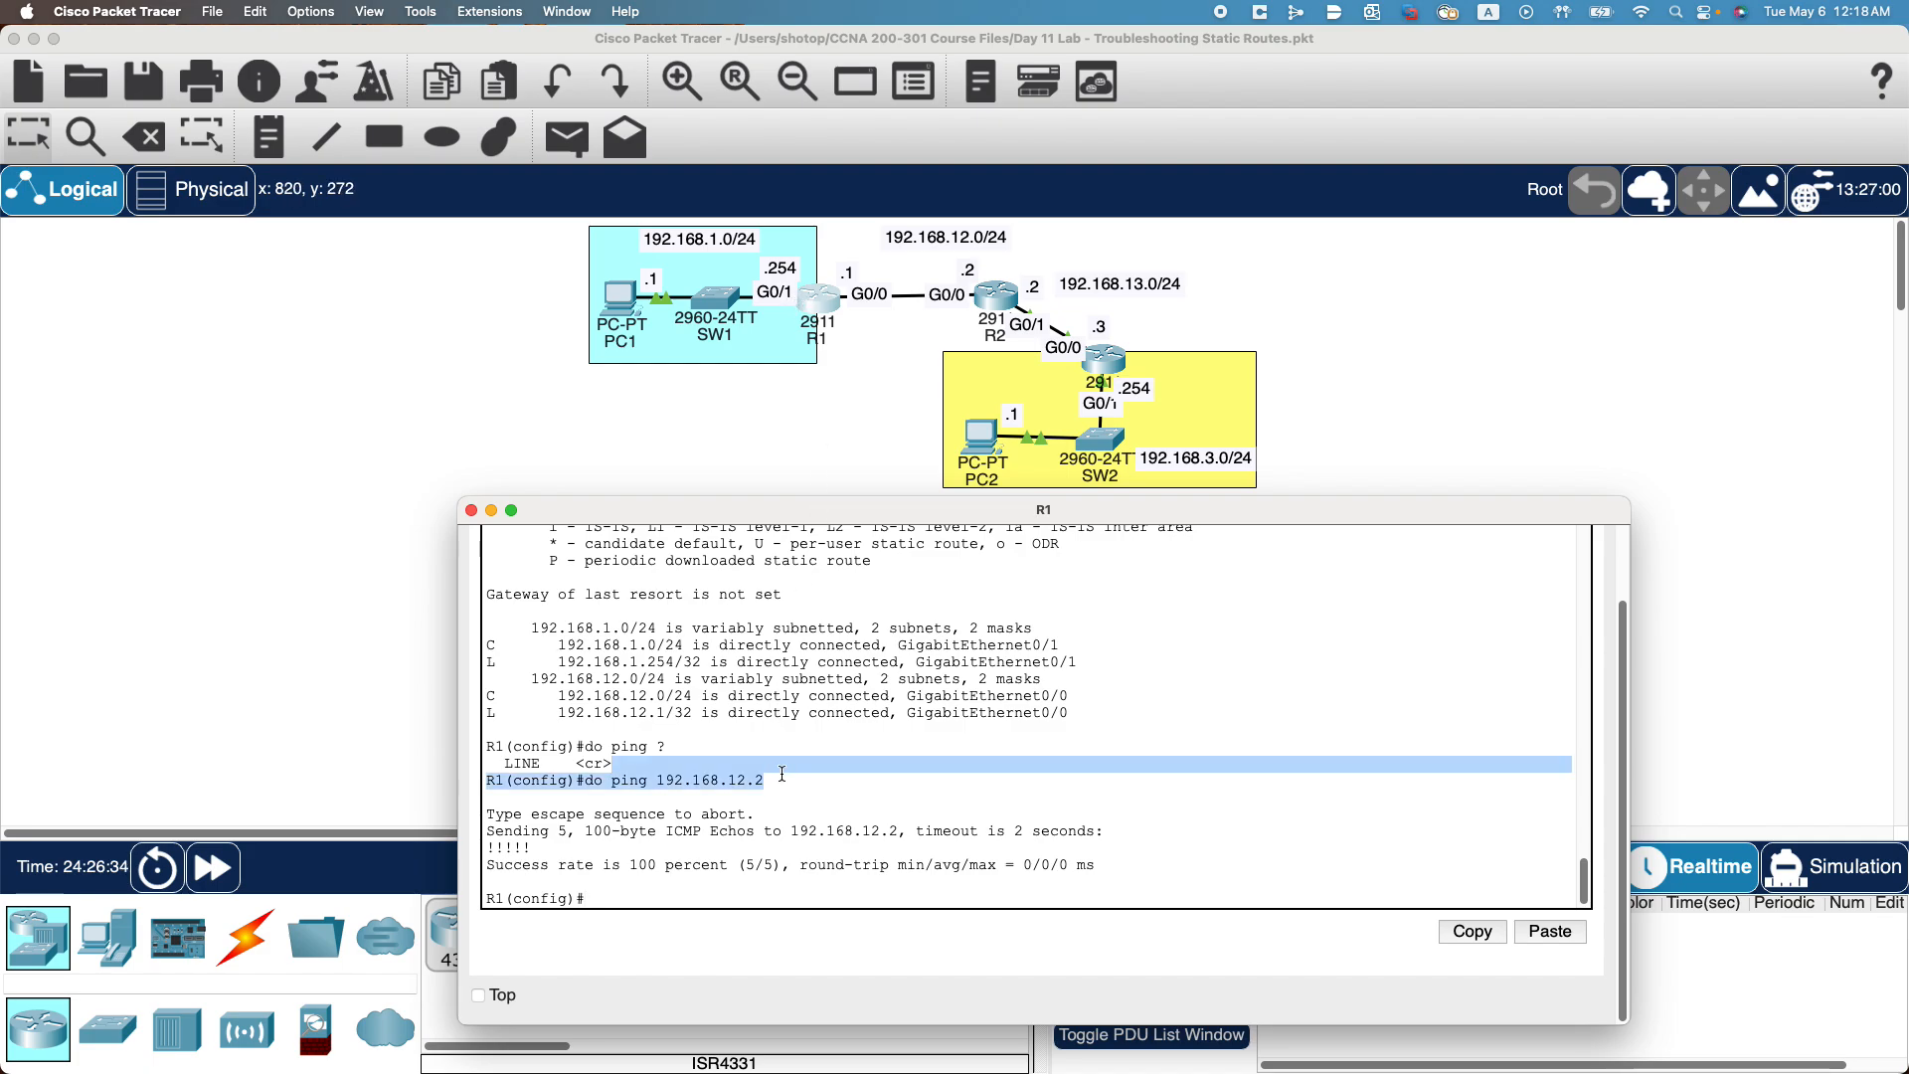
pyautogui.click(777, 900)
pyautogui.write('do ping')
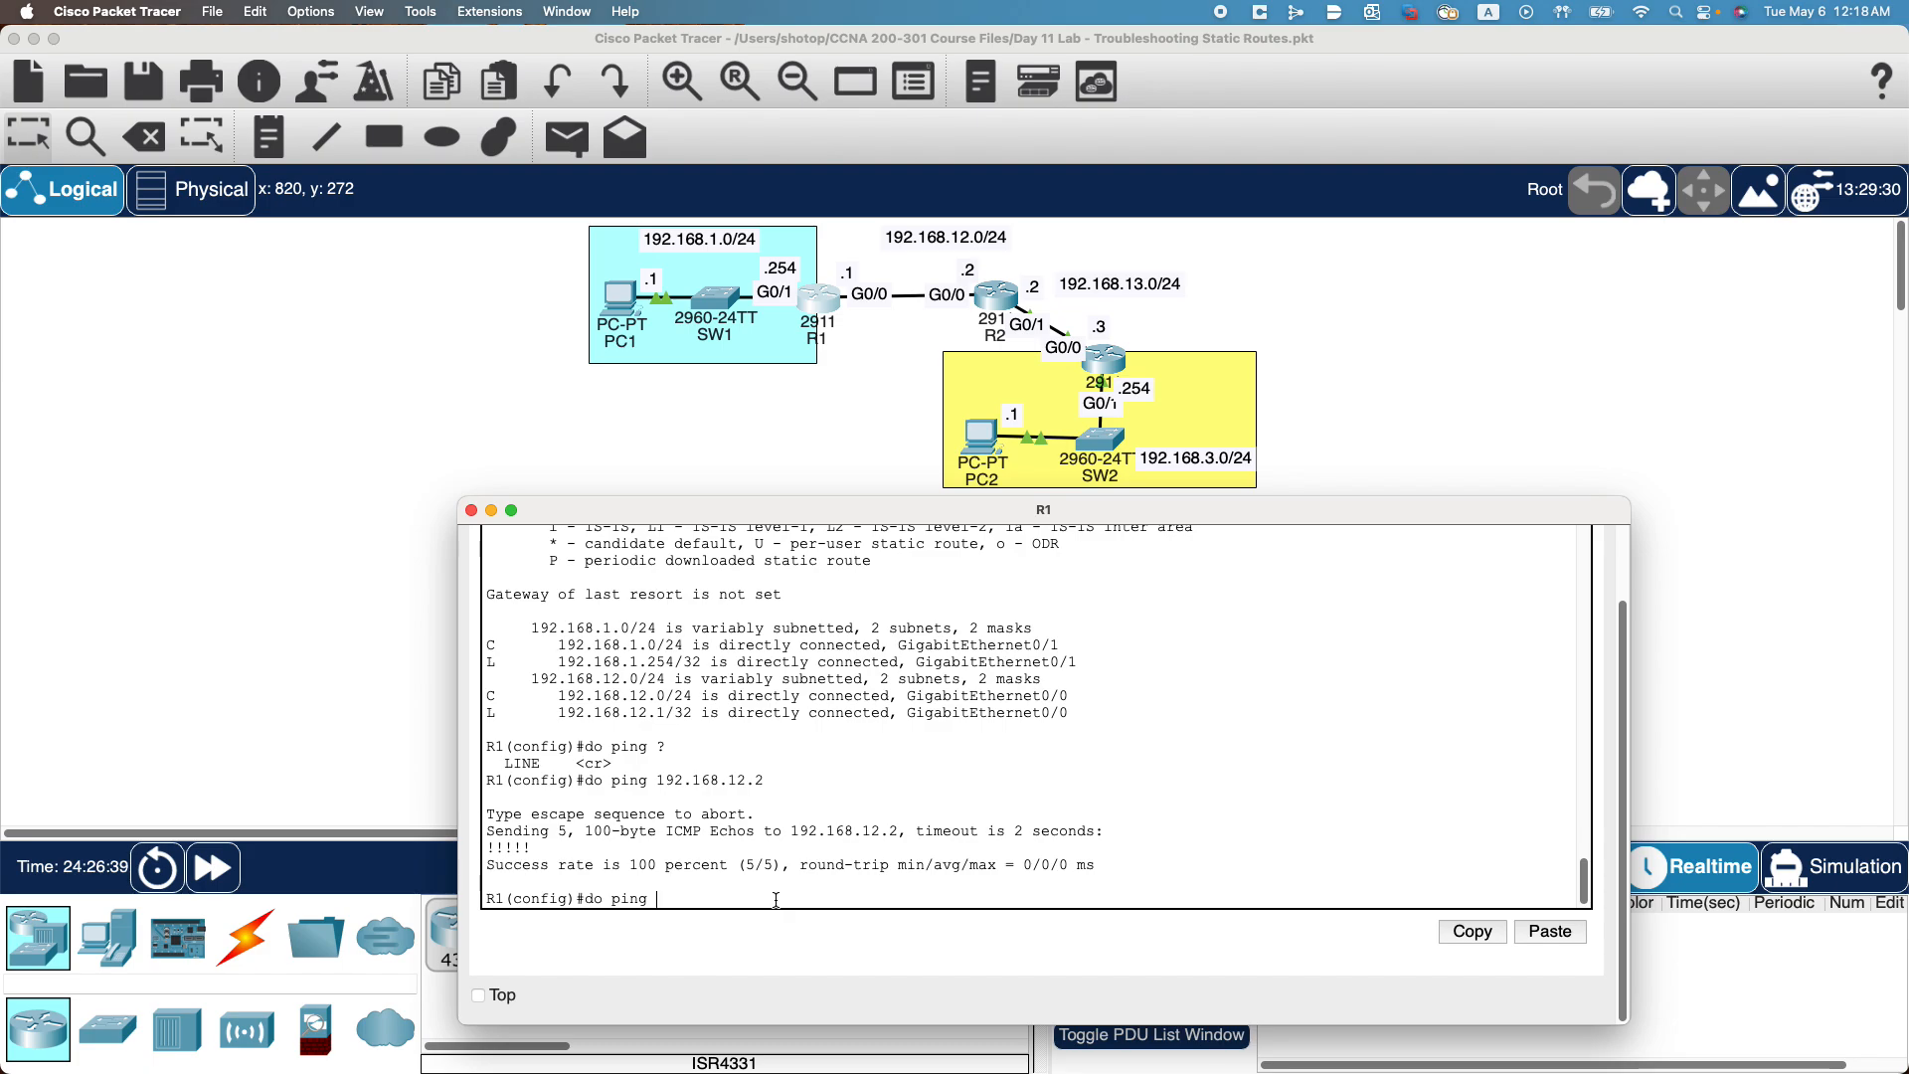
pyautogui.write(' 192.168.1')
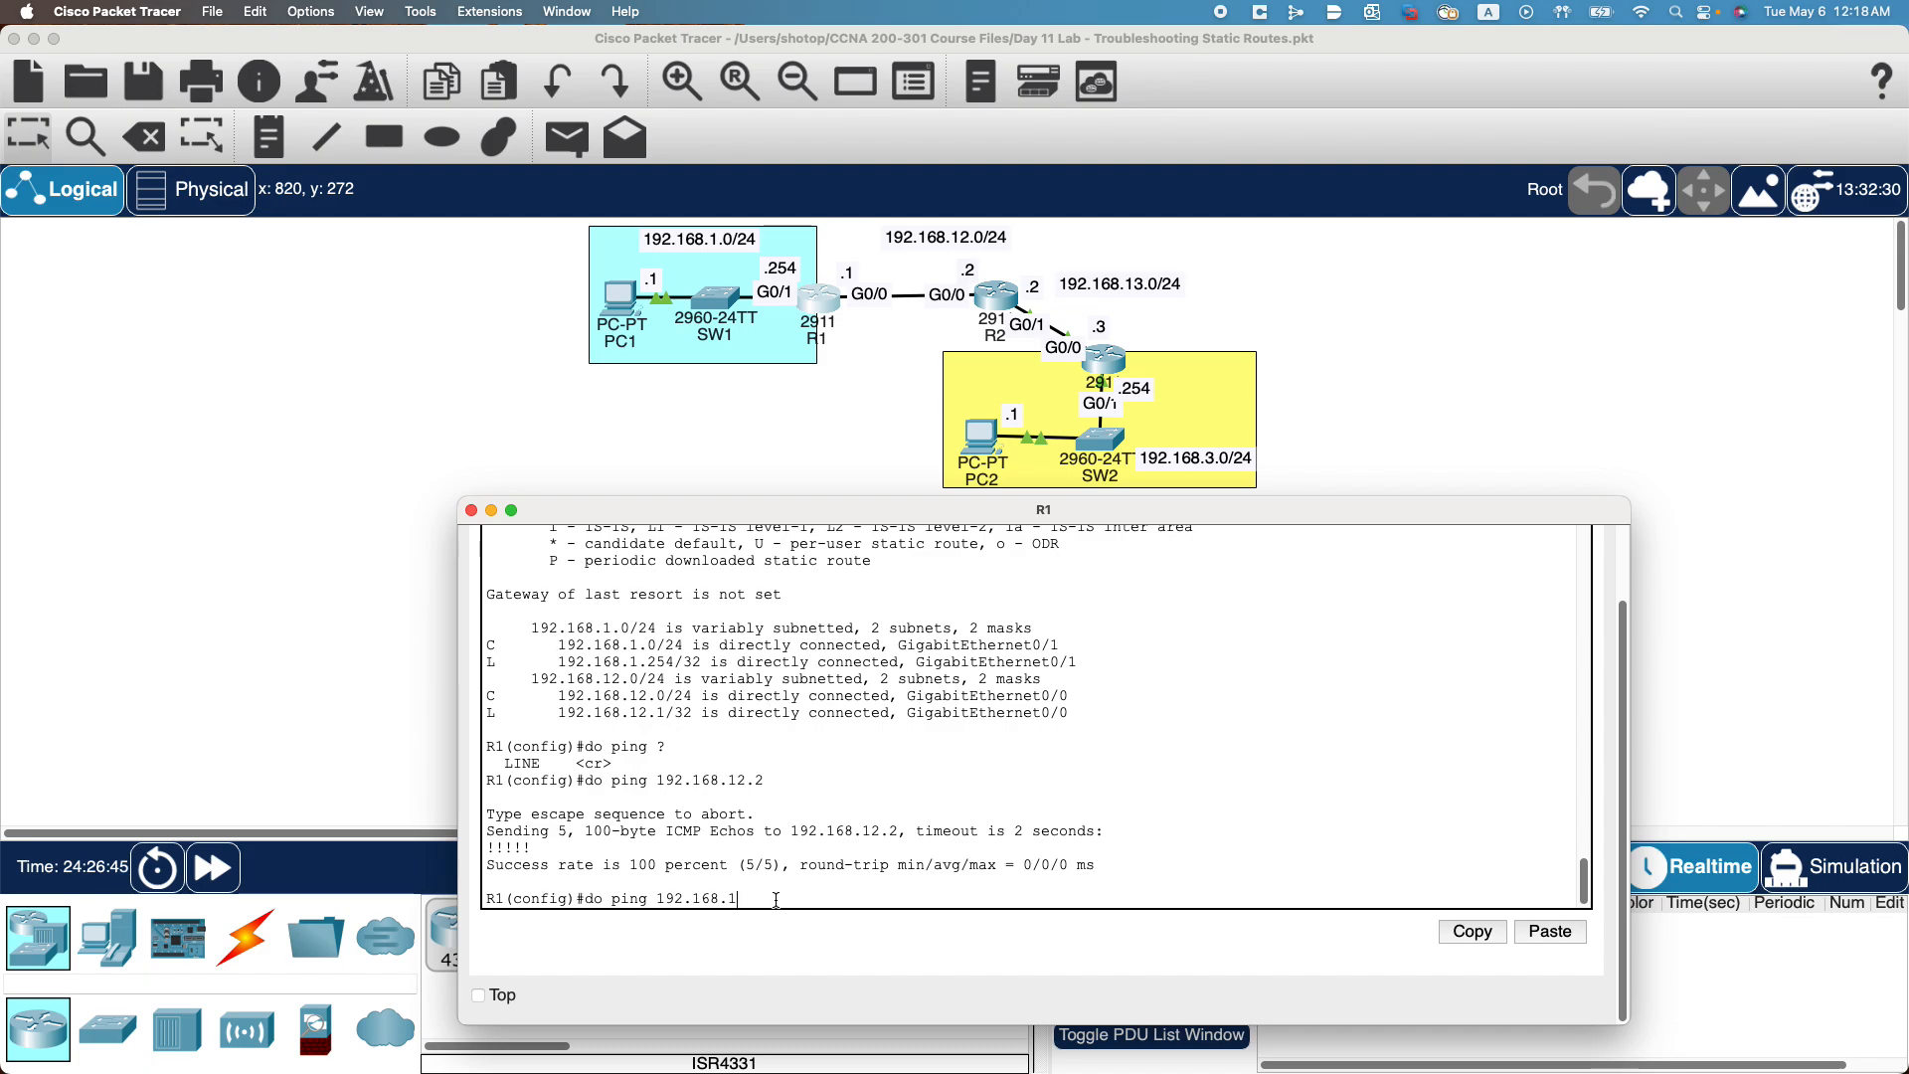
pyautogui.write('.1')
pyautogui.press('Return')
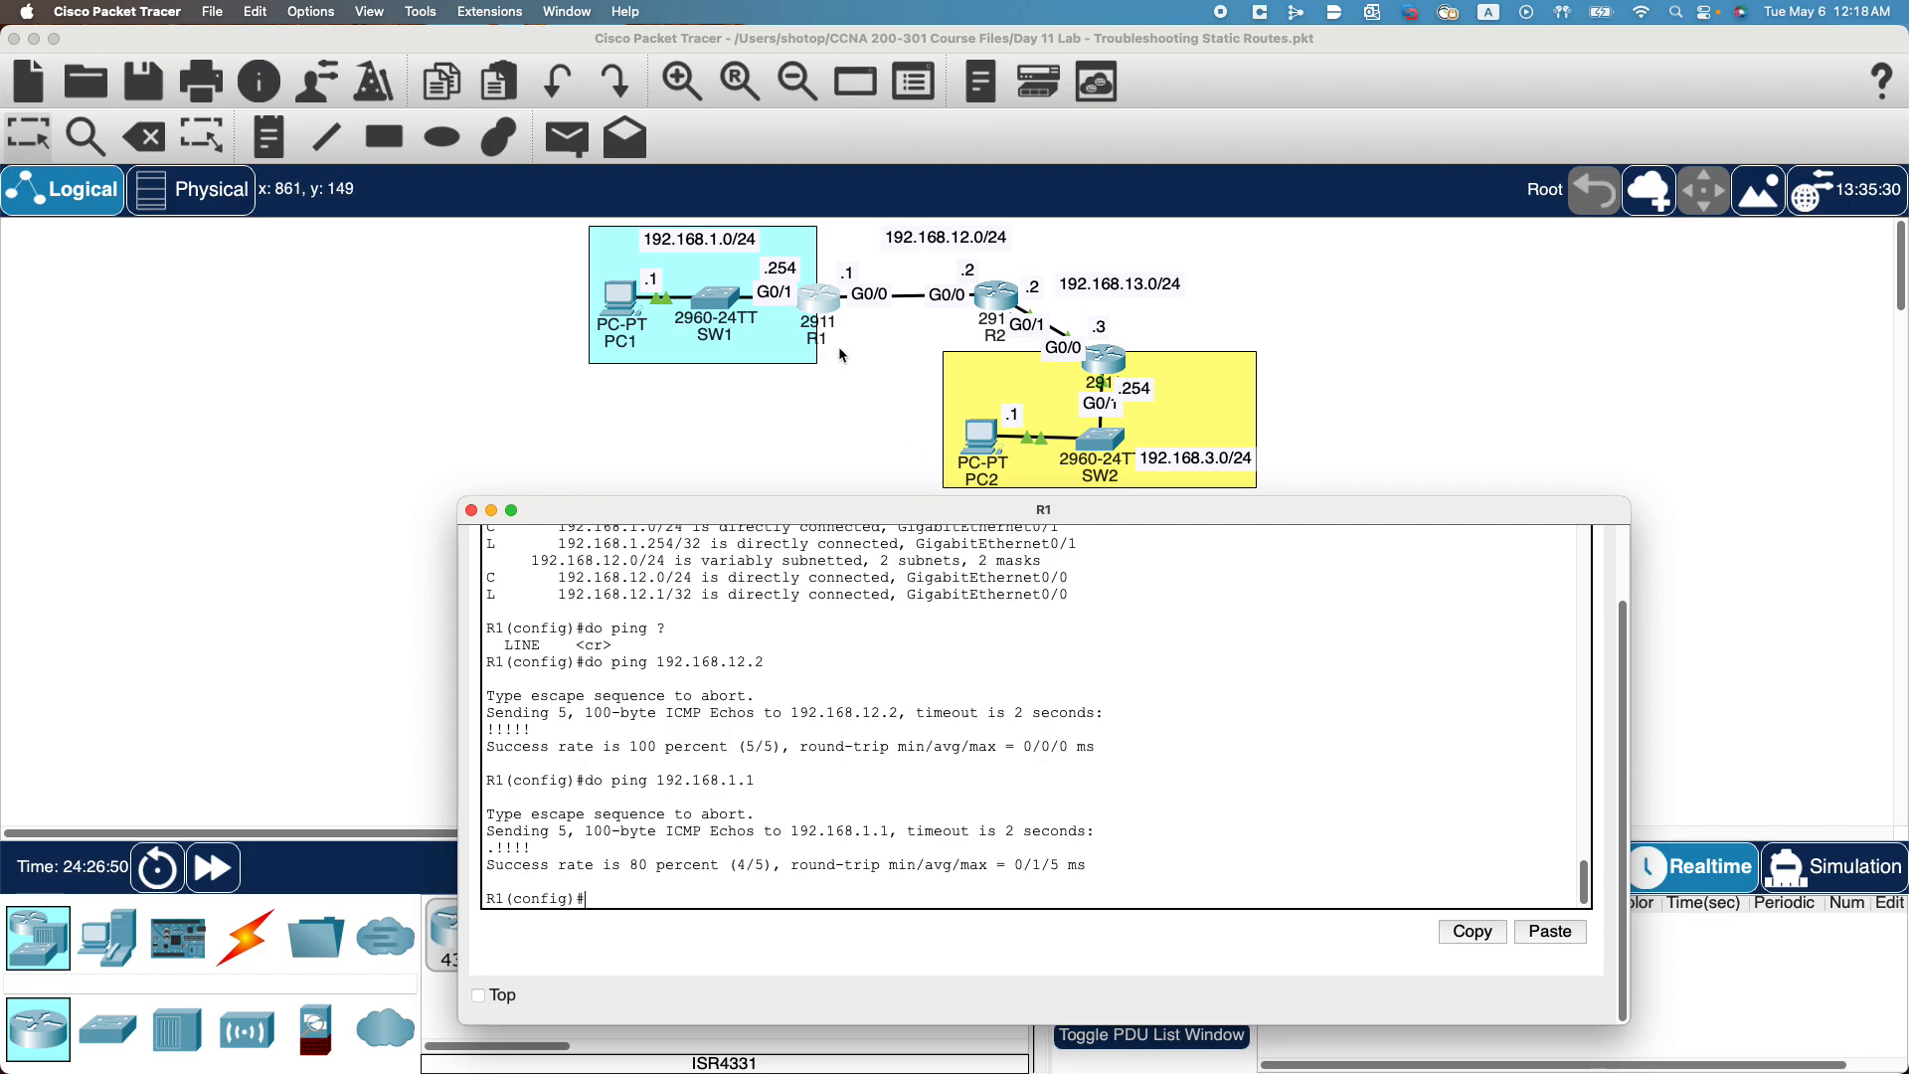
# Switch to R2's command line and try to ping 192.168.12.1 directly from configuration mode.
pyautogui.click(1000, 291)
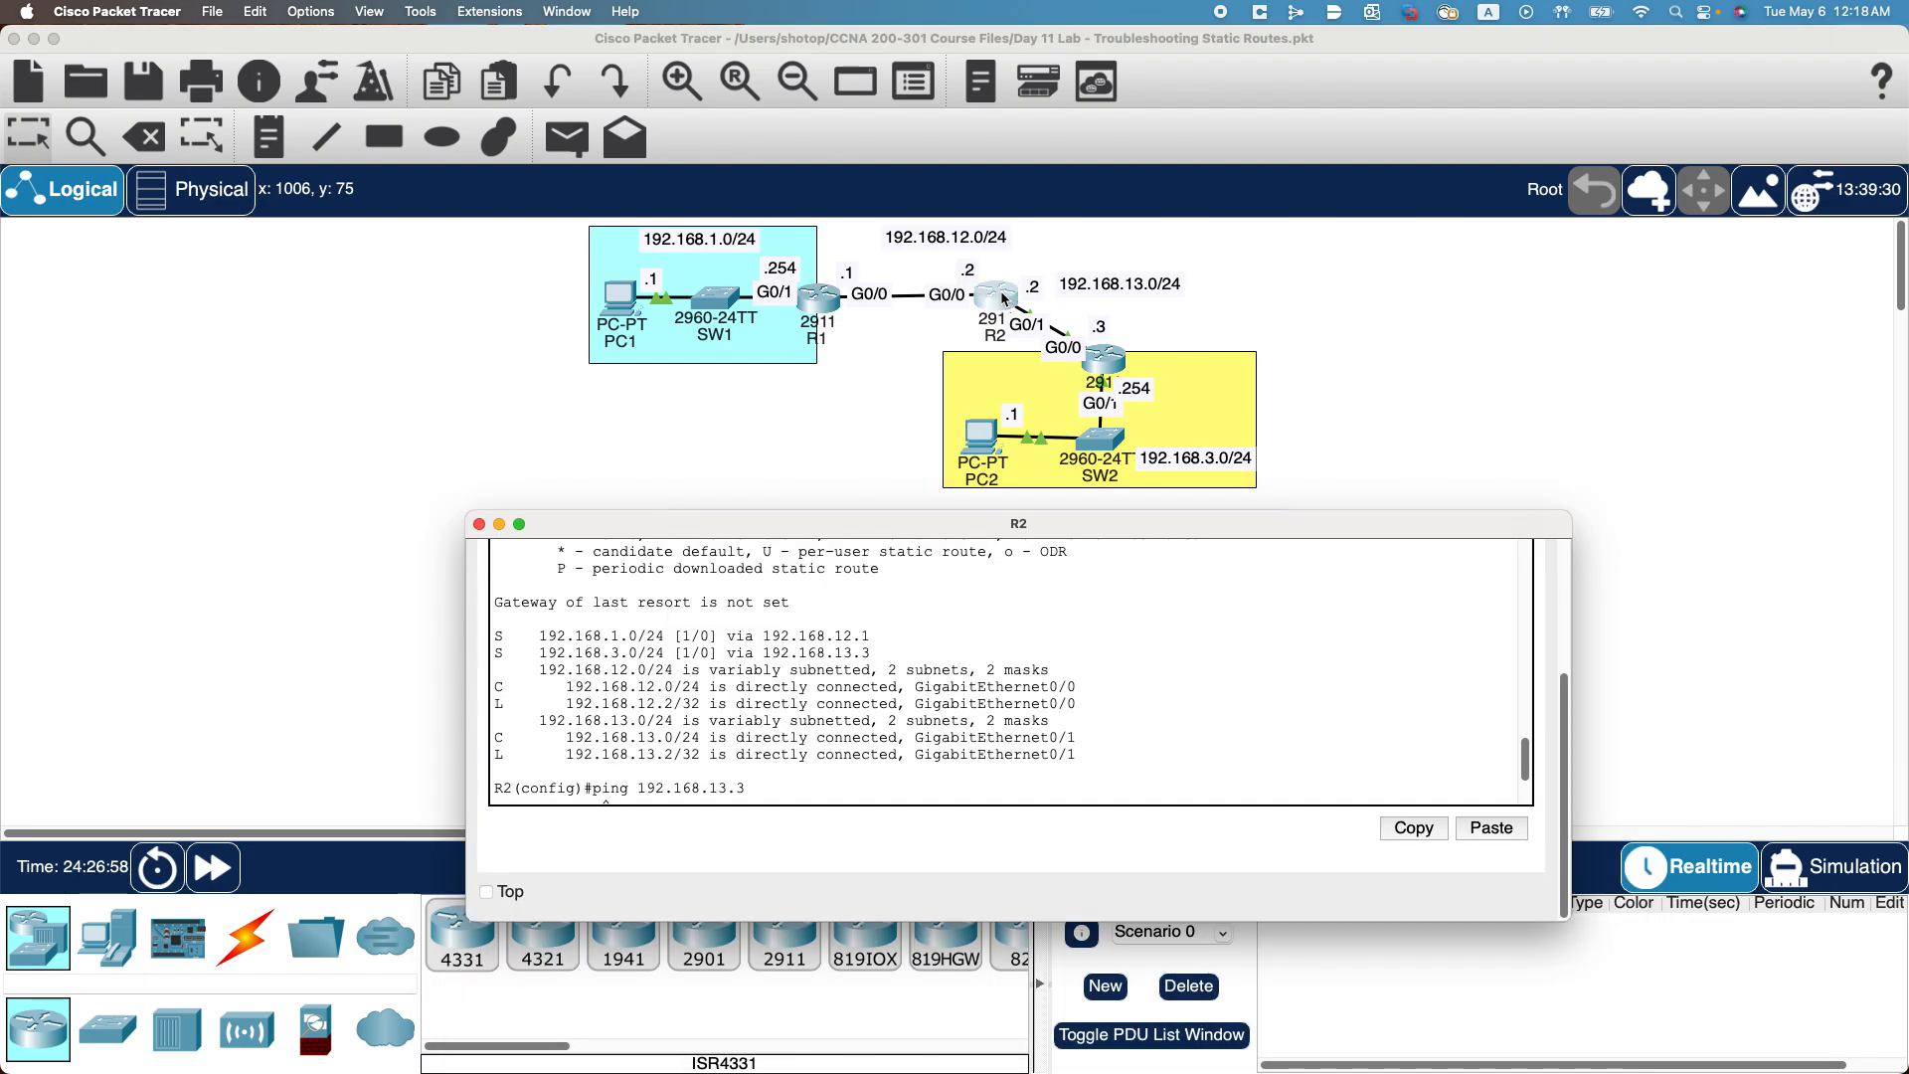
pyautogui.scroll(-4, 845, 761)
pyautogui.click(844, 756)
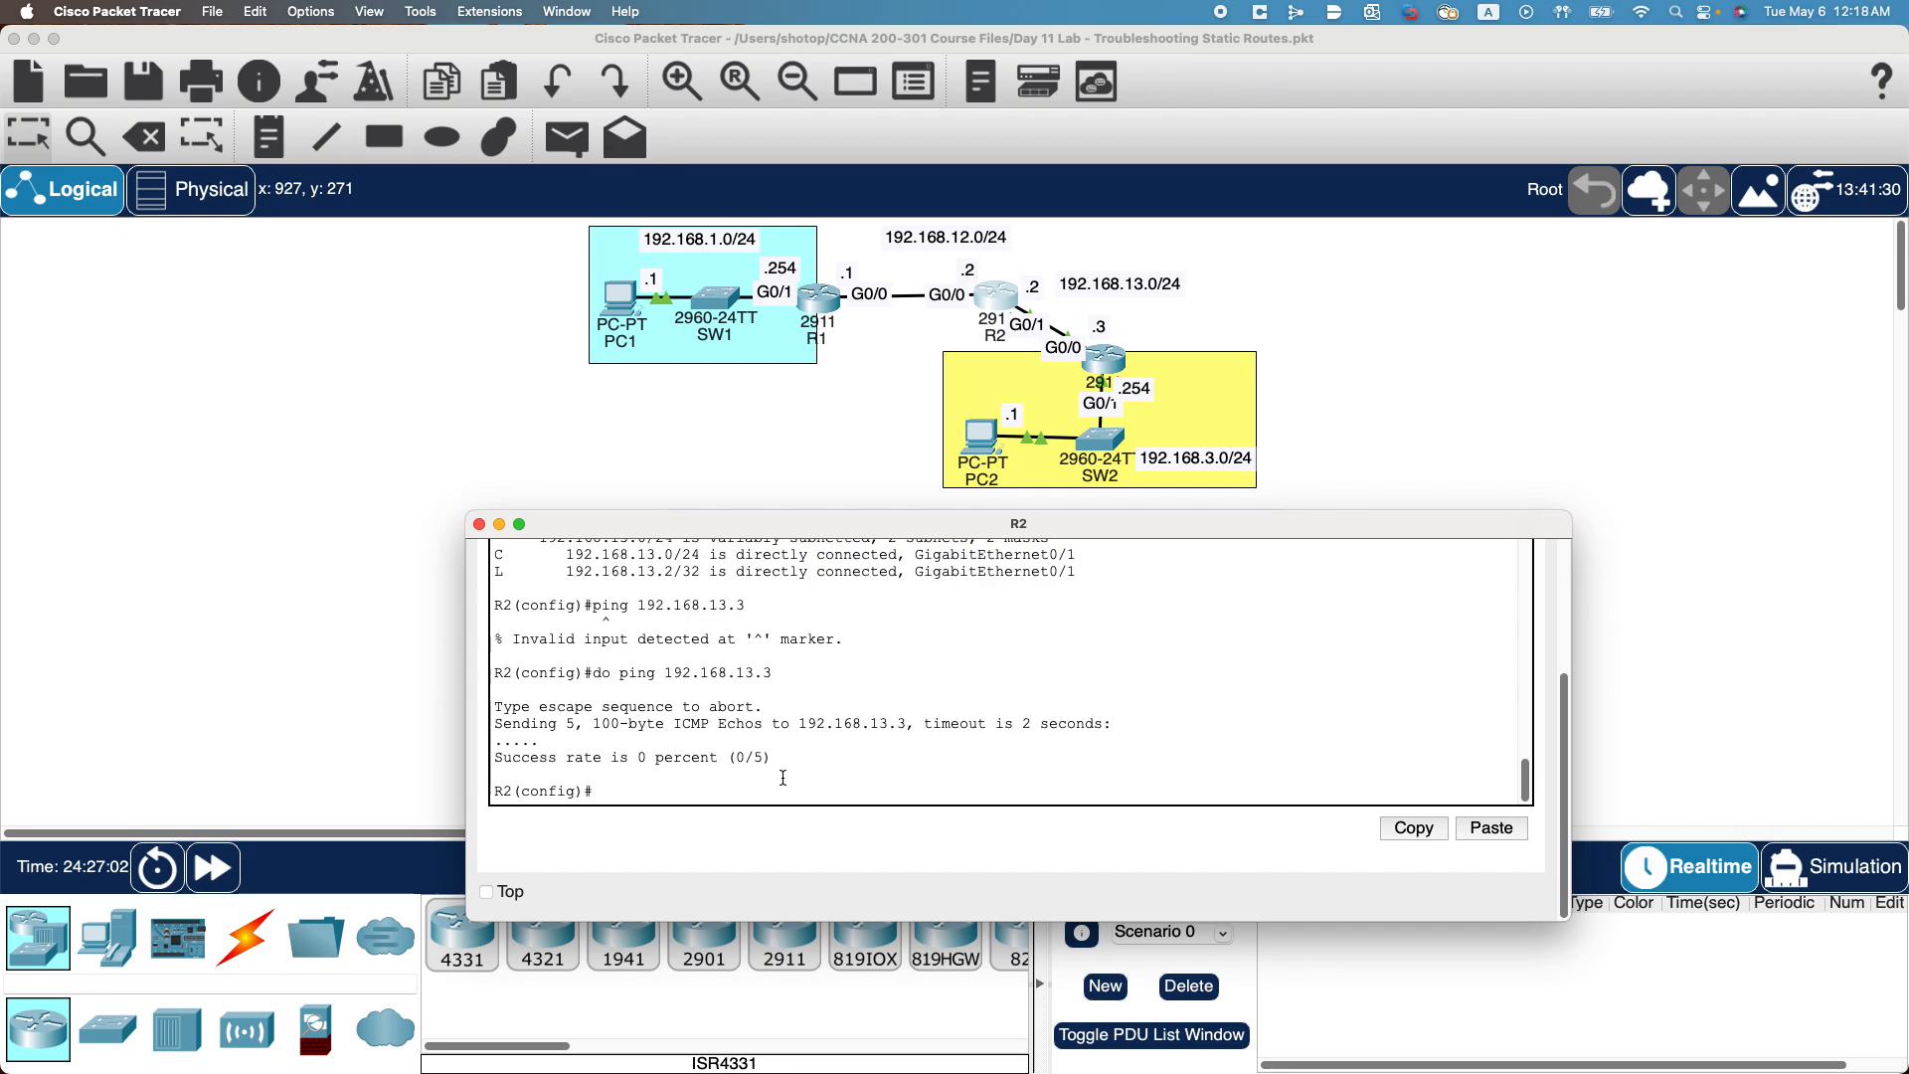
pyautogui.write('ping 1')
pyautogui.write('92.168')
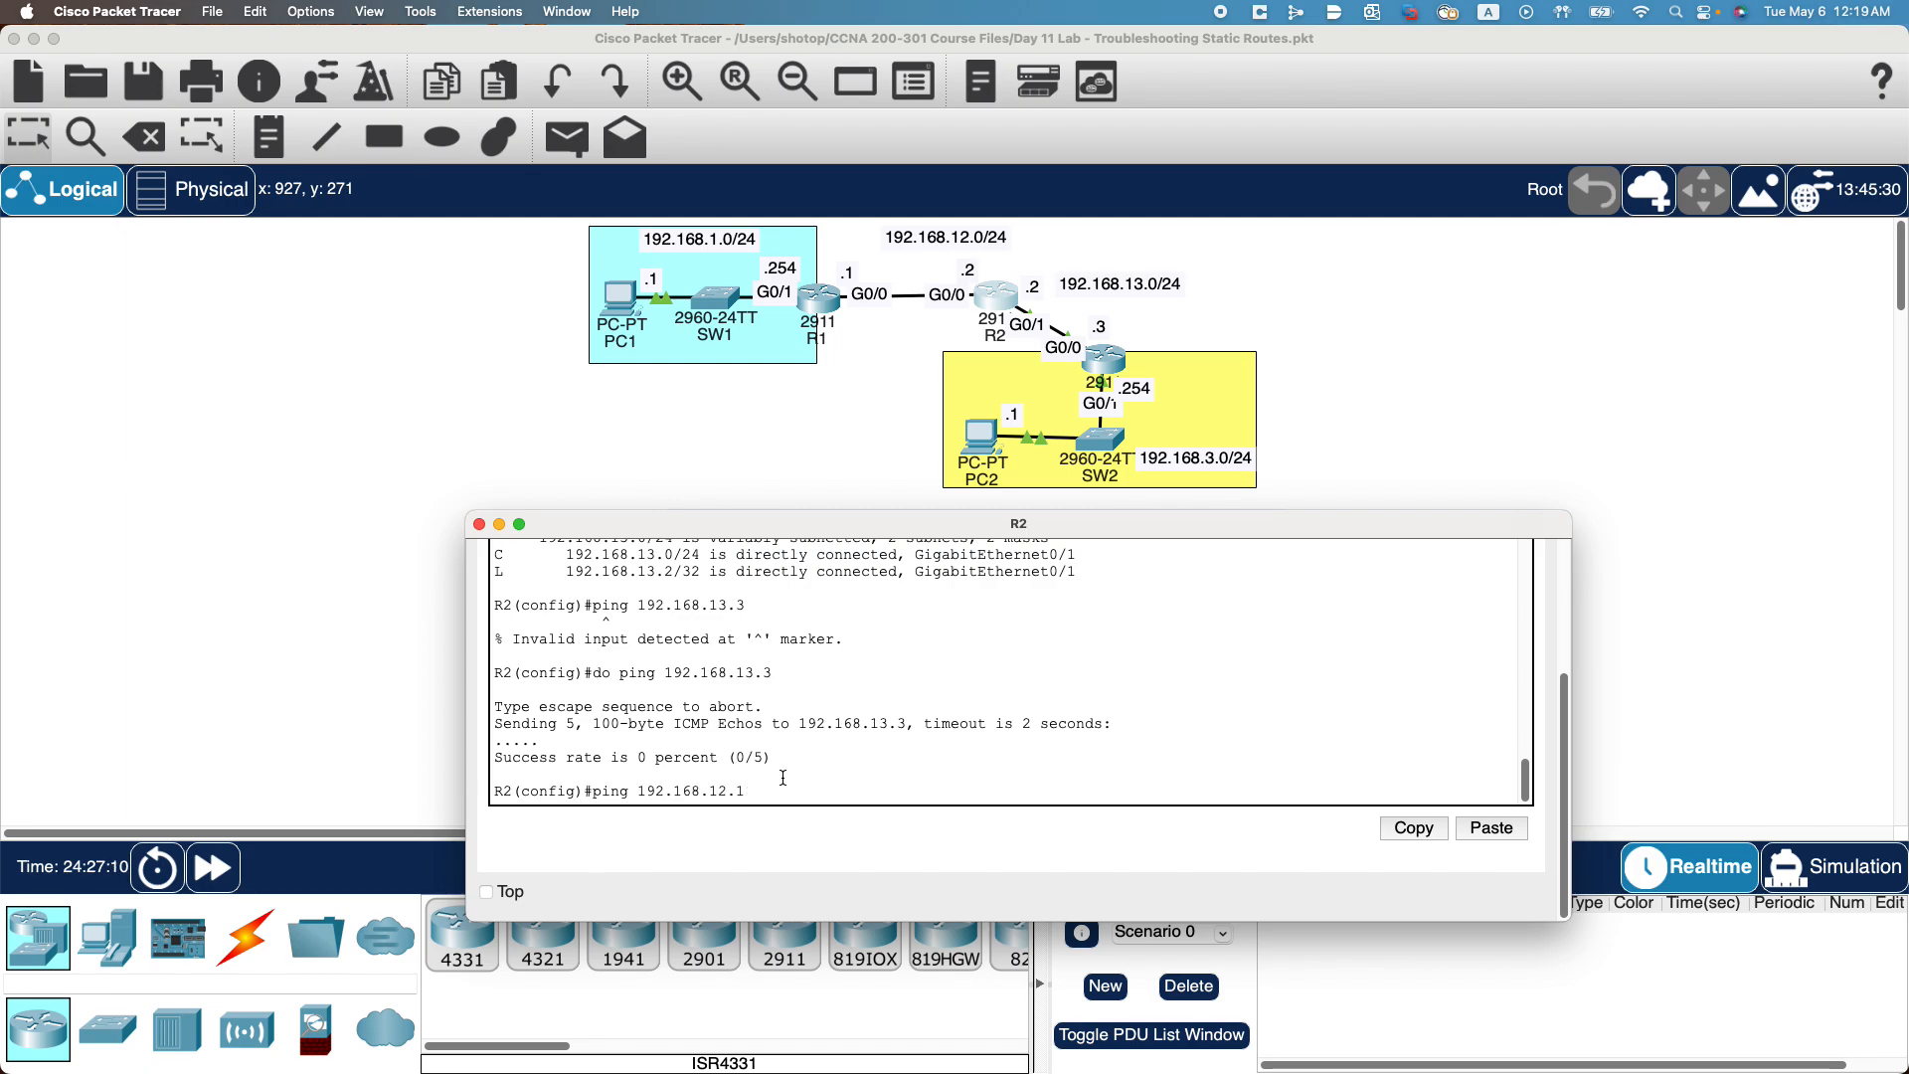
pyautogui.write('.12.1')
pyautogui.press('Return')
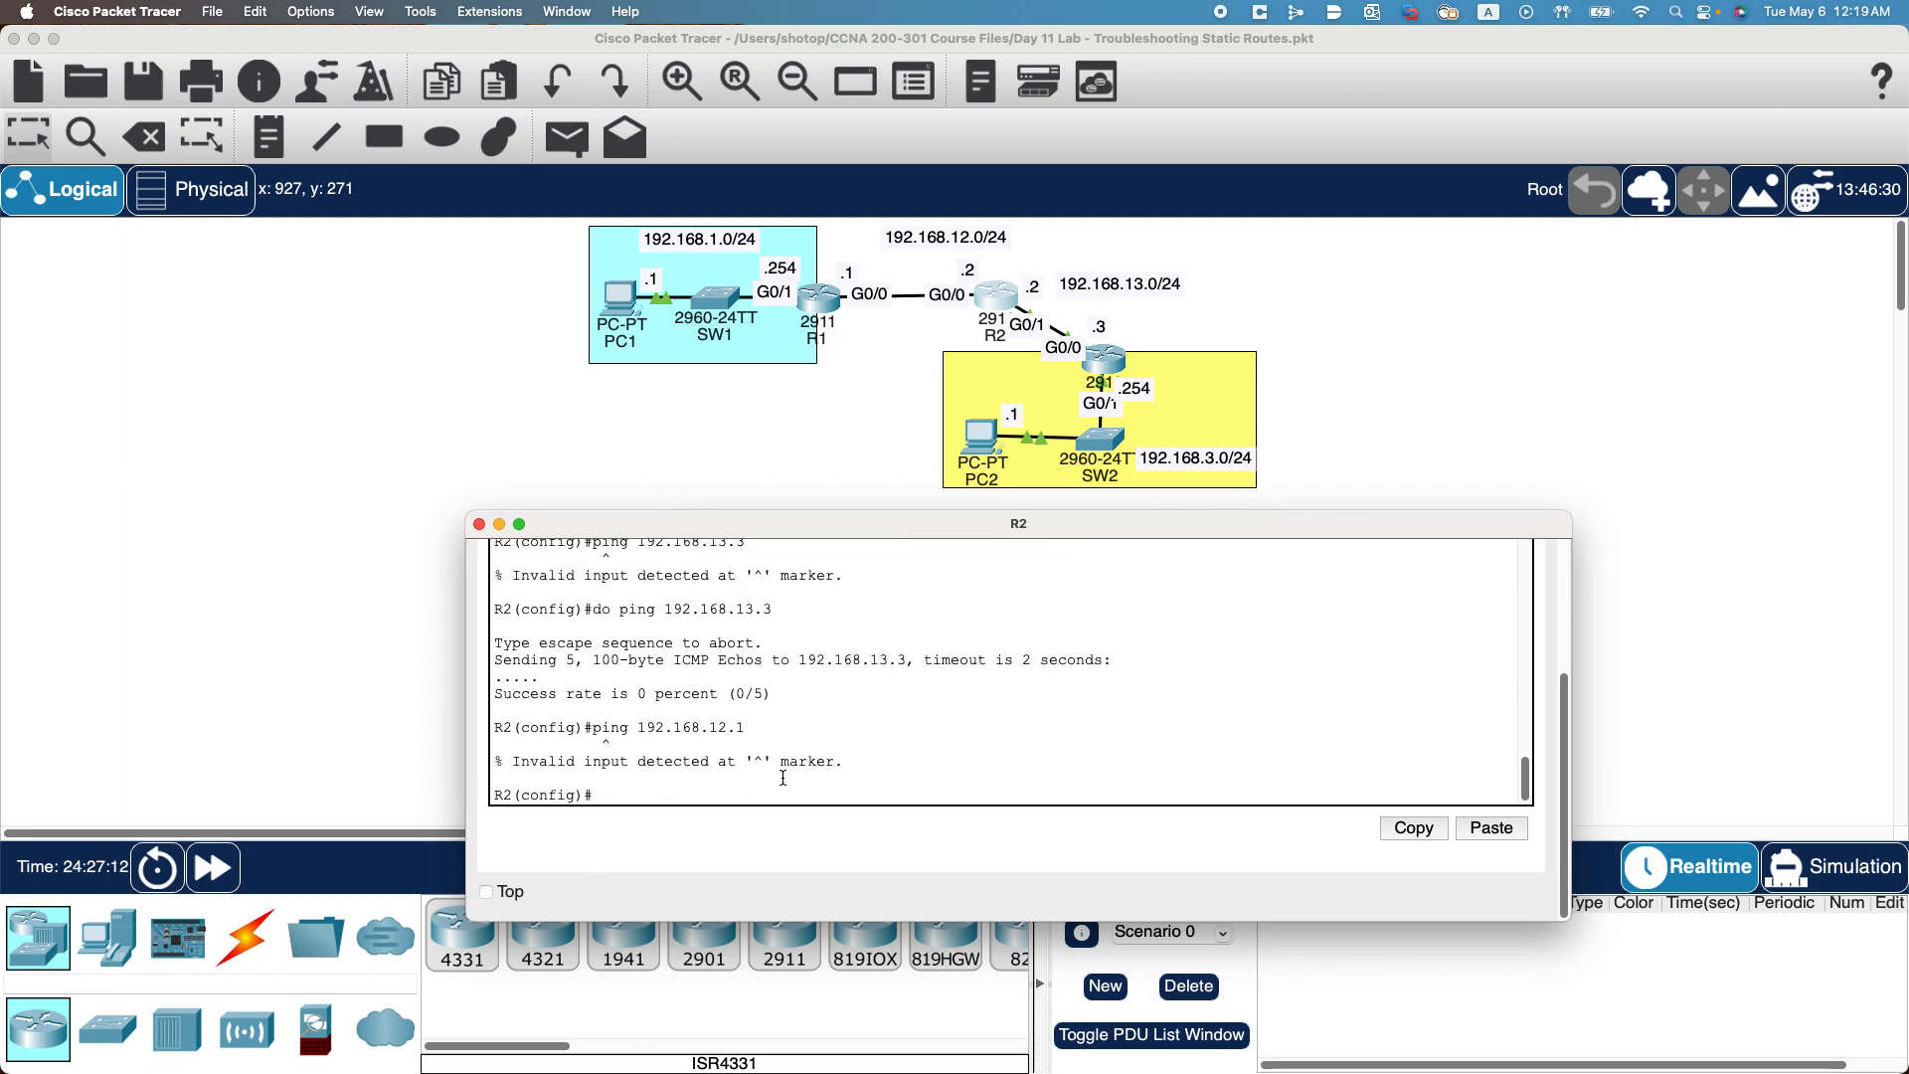
# Recall the ping to 192.168.12.1 on R2 and rerun it with the do prefix.
pyautogui.press('Up')
pyautogui.press('Left')
pyautogui.press('Left')
pyautogui.press('Left')
pyautogui.press('Left')
pyautogui.press('Left')
pyautogui.press('Left')
pyautogui.press('Left')
pyautogui.press('Left')
pyautogui.press('Left')
pyautogui.press('Left')
pyautogui.press('Left')
pyautogui.press('Left')
pyautogui.press('Left')
pyautogui.press('Left')
pyautogui.press('Left')
pyautogui.press('Left')
pyautogui.write('do')
pyautogui.press('Return')
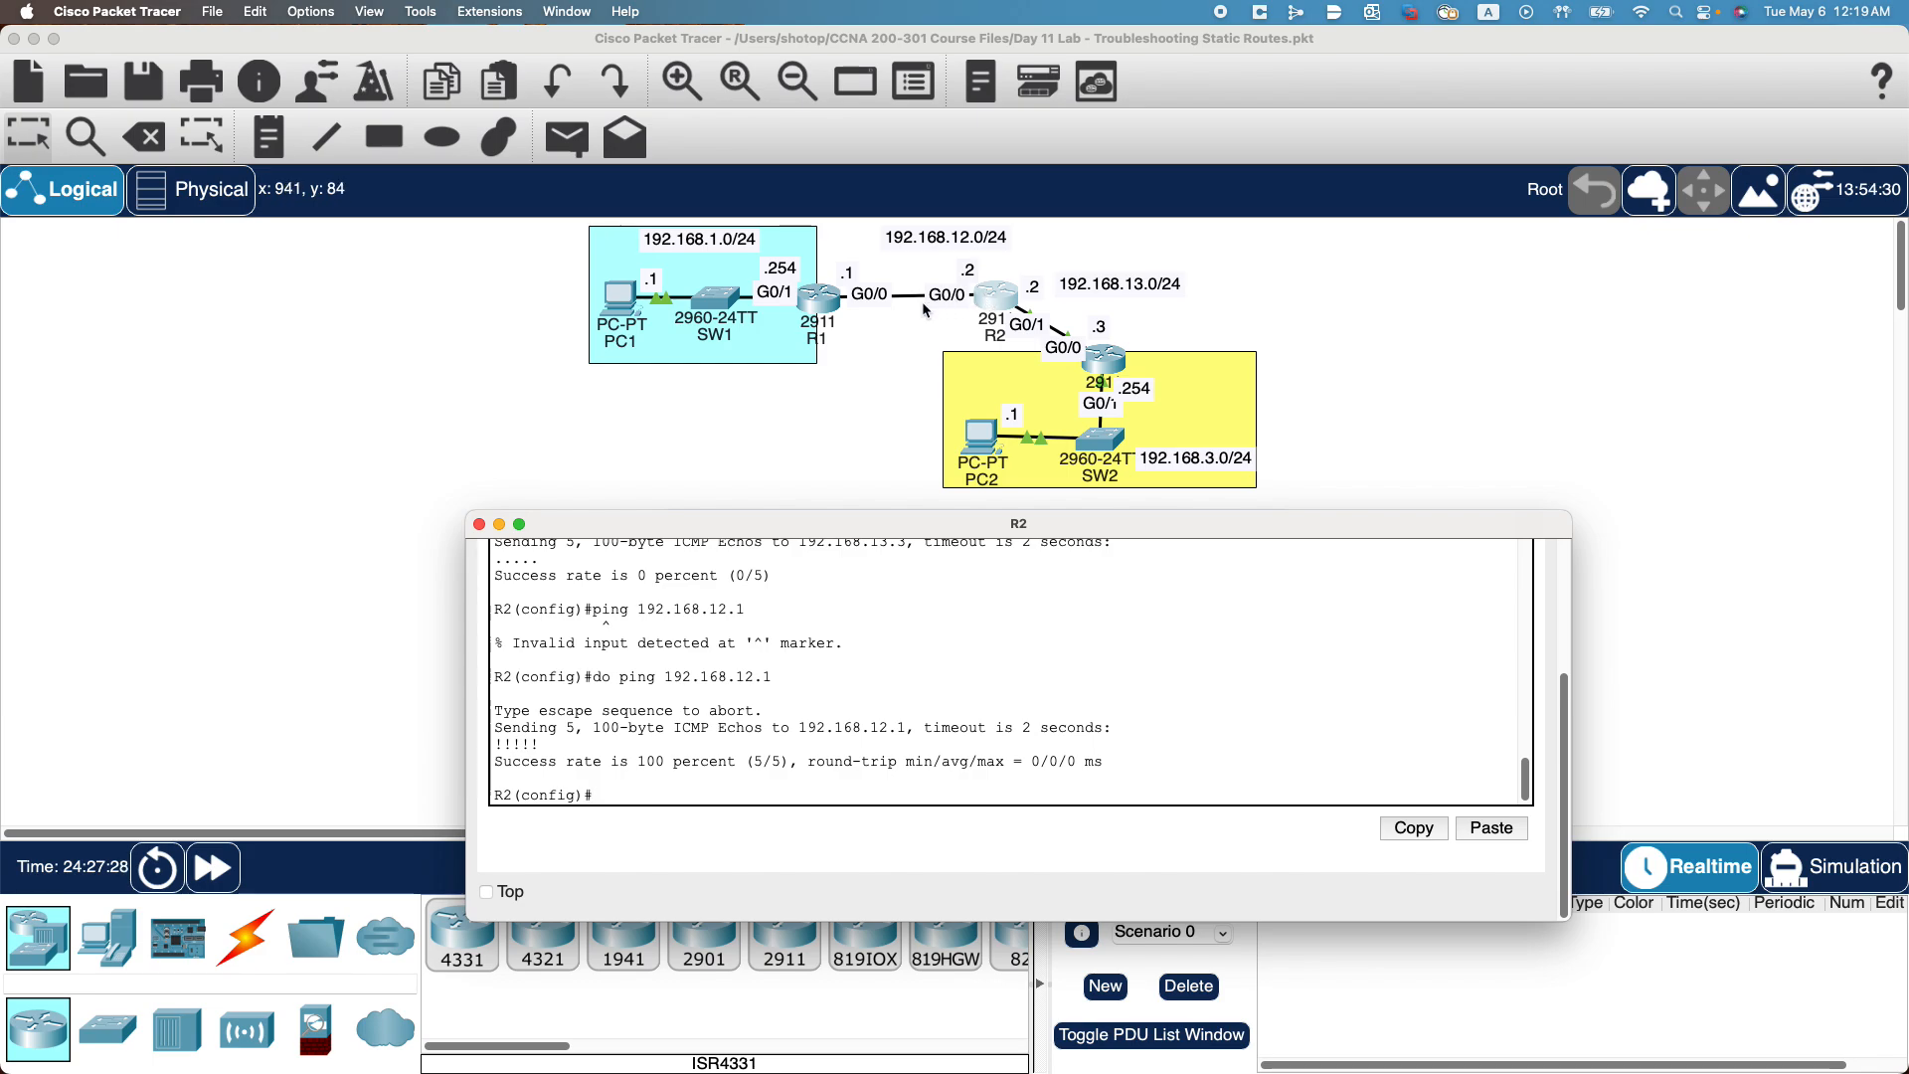
# Move R2's window clear of the topology and display its routing table with do show ip route.
pyautogui.moveTo(761, 528); pyautogui.dragTo(757, 640)
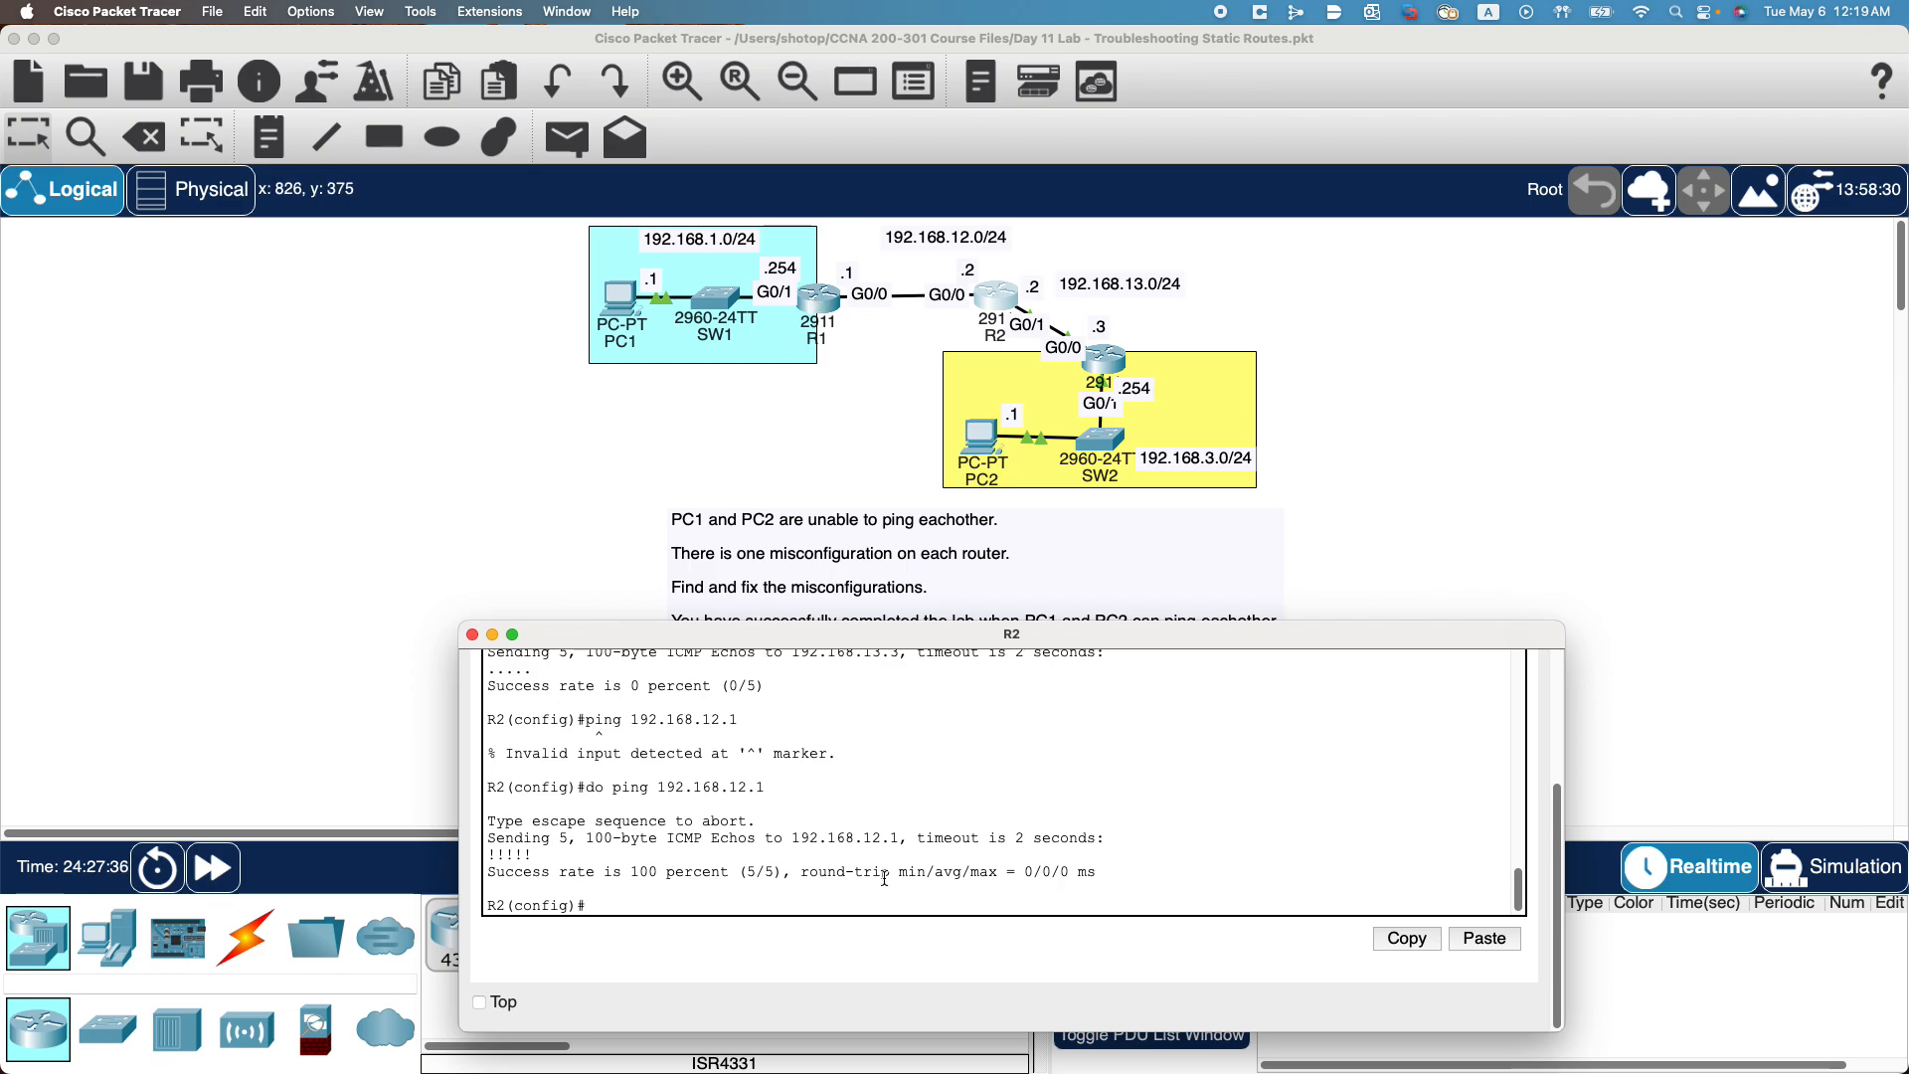
pyautogui.write('do show ip rou')
pyautogui.press('Return')
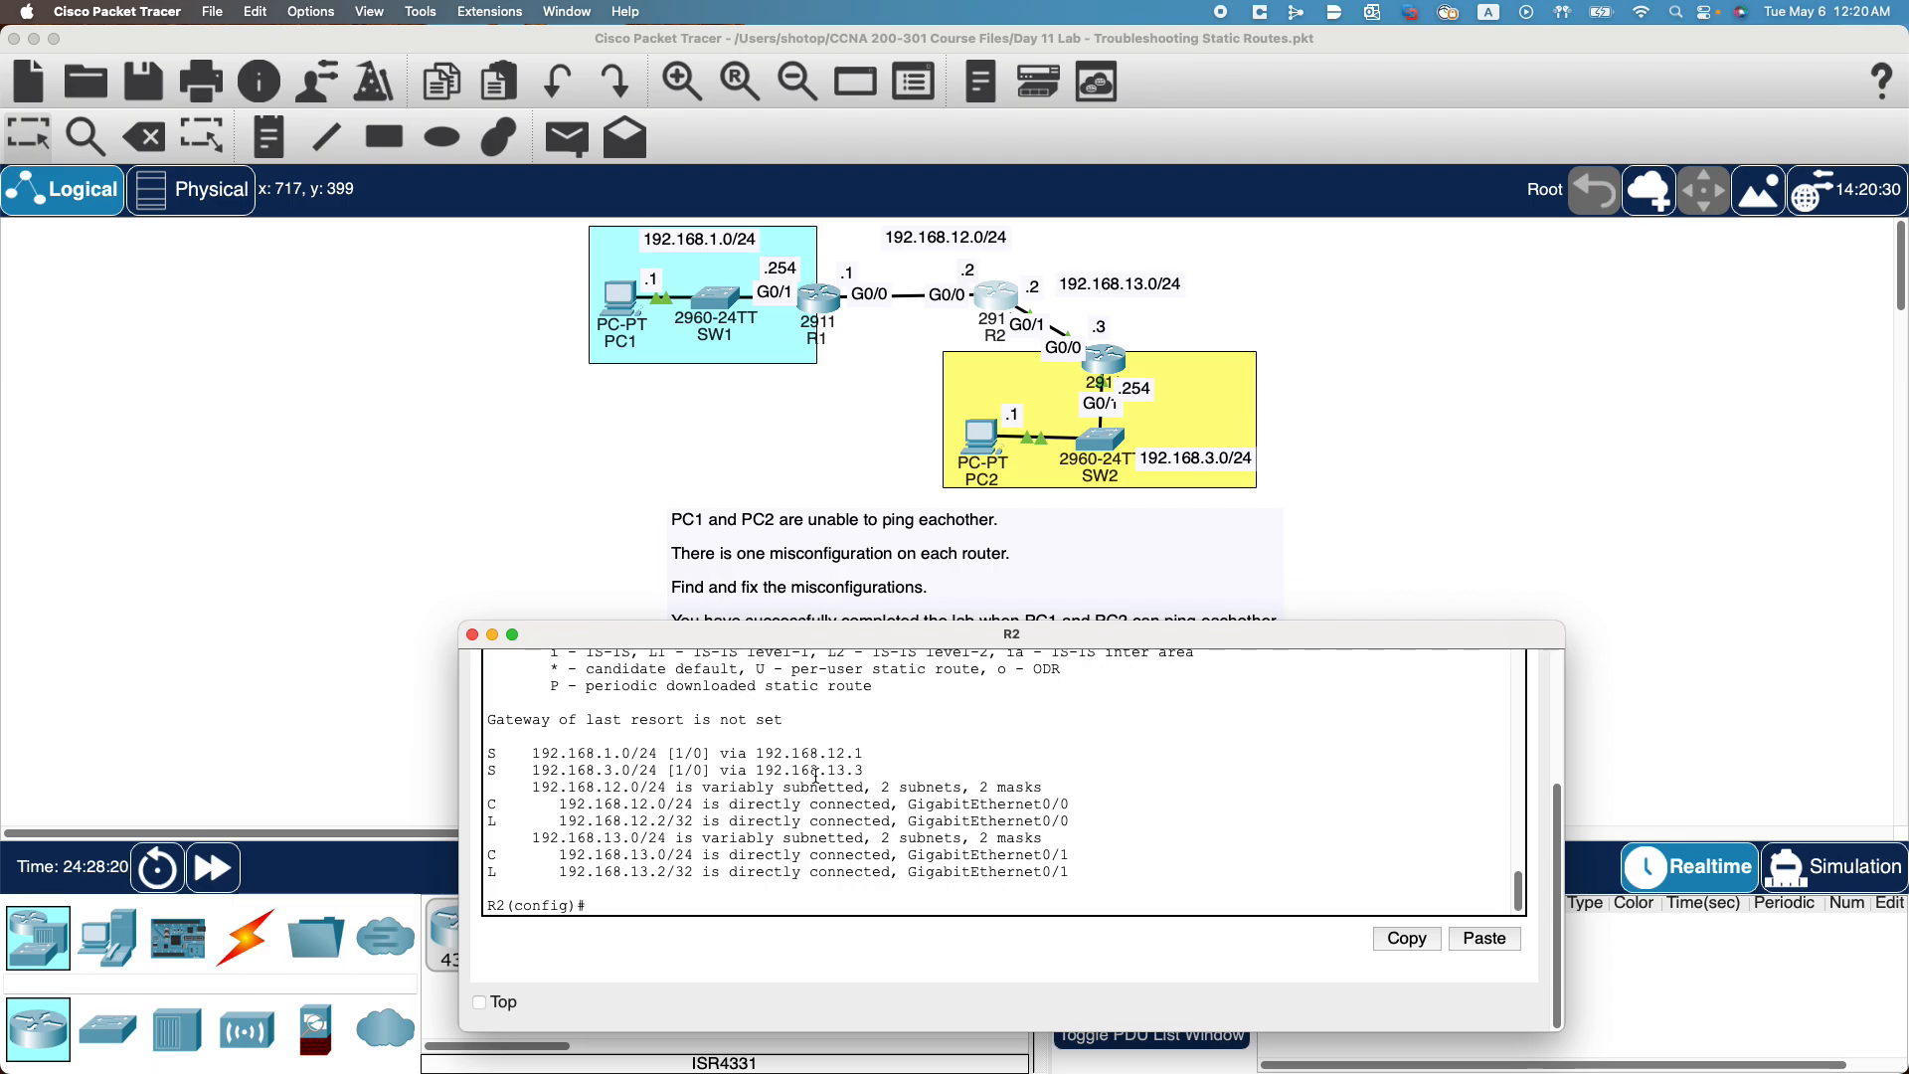
# Return to R1's command line and run do show ip route to check its current routes.
pyautogui.click(823, 311)
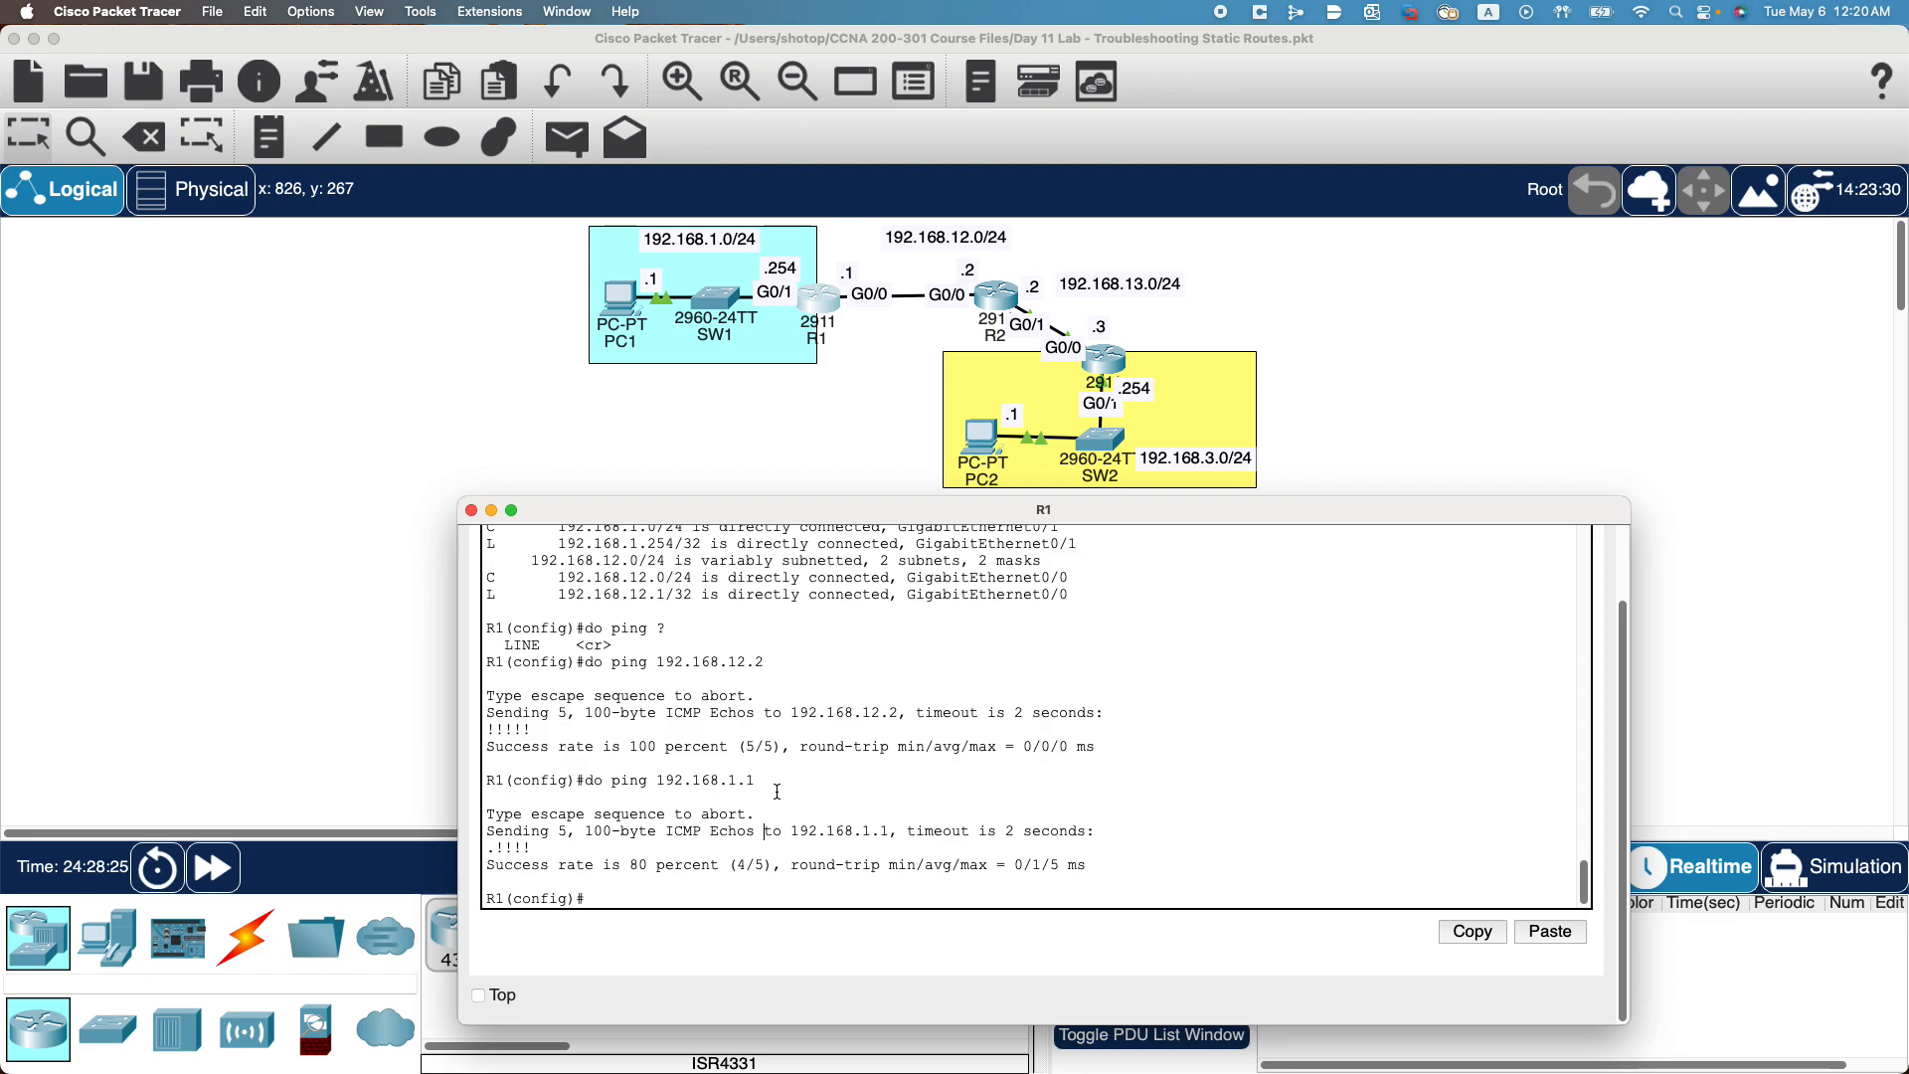
pyautogui.write('do show ip route')
pyautogui.press('Return')
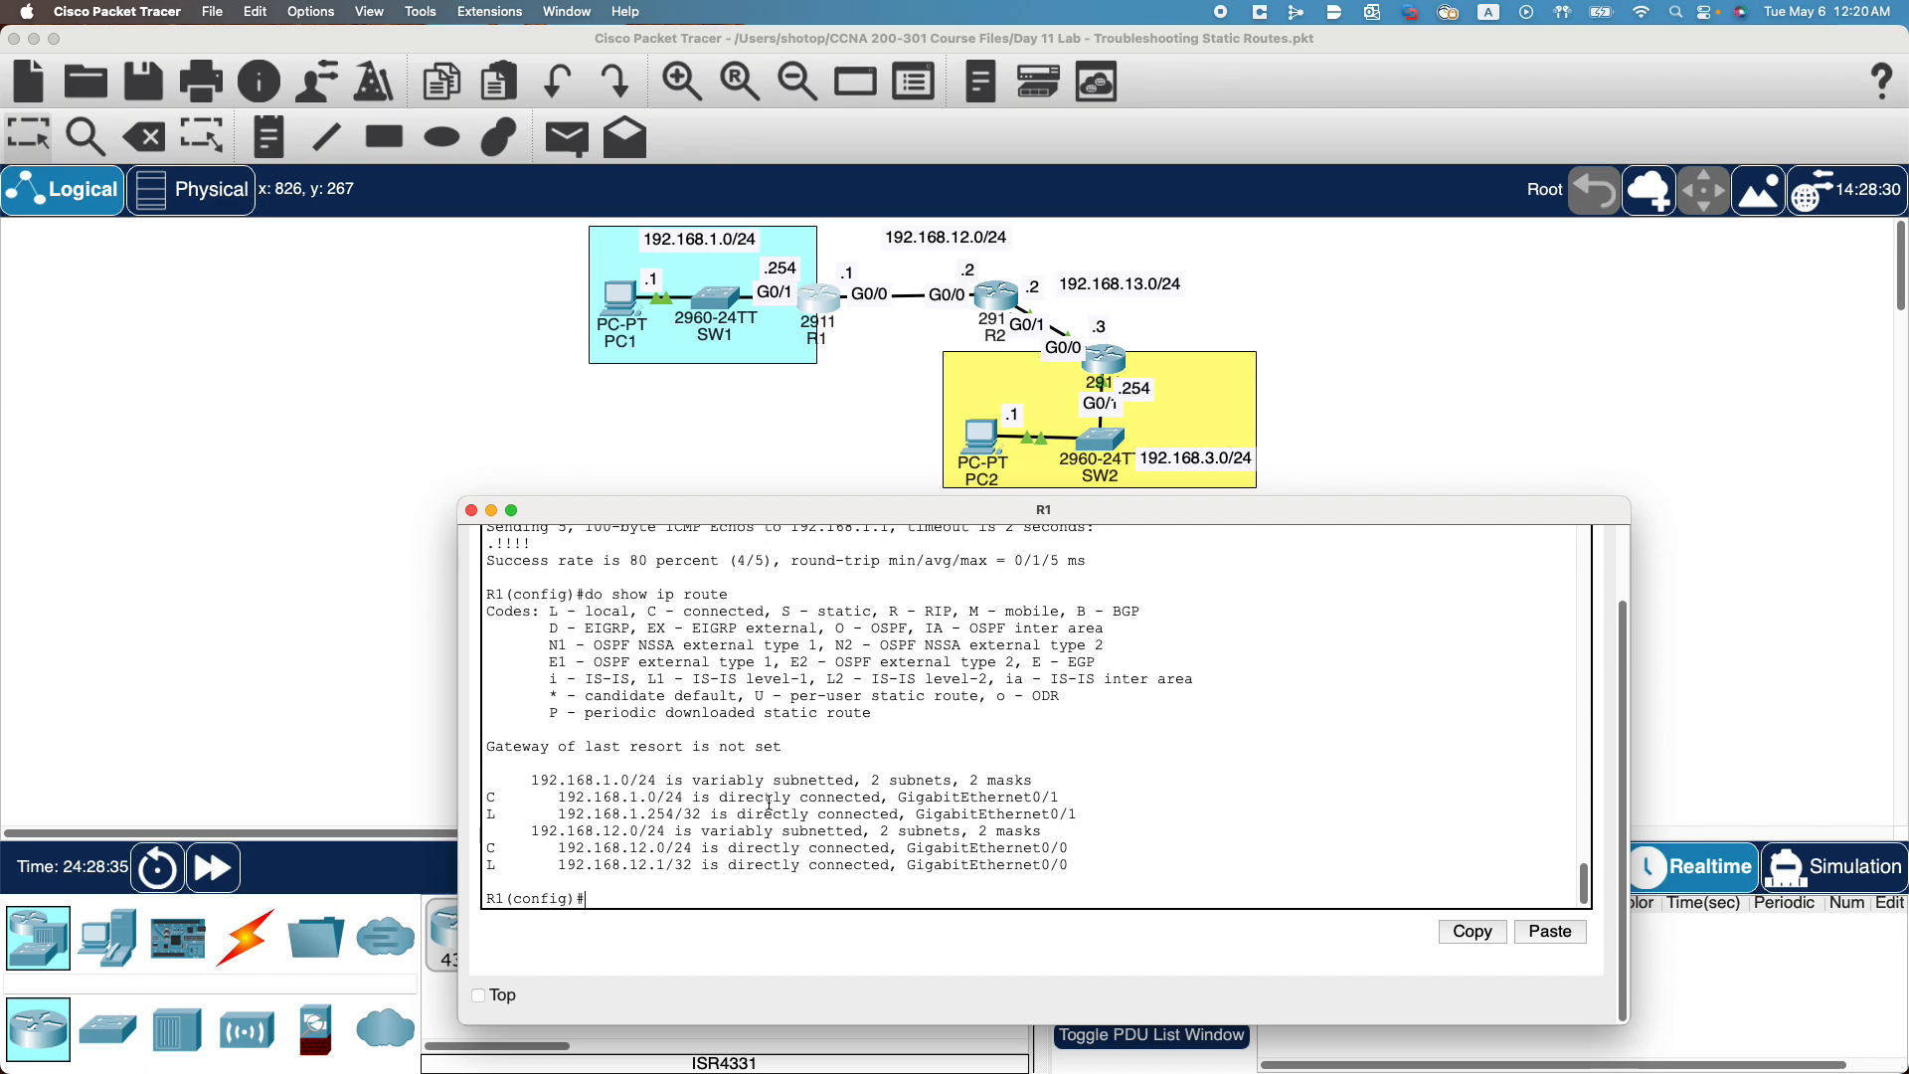
pyautogui.scroll(-1, 914, 815)
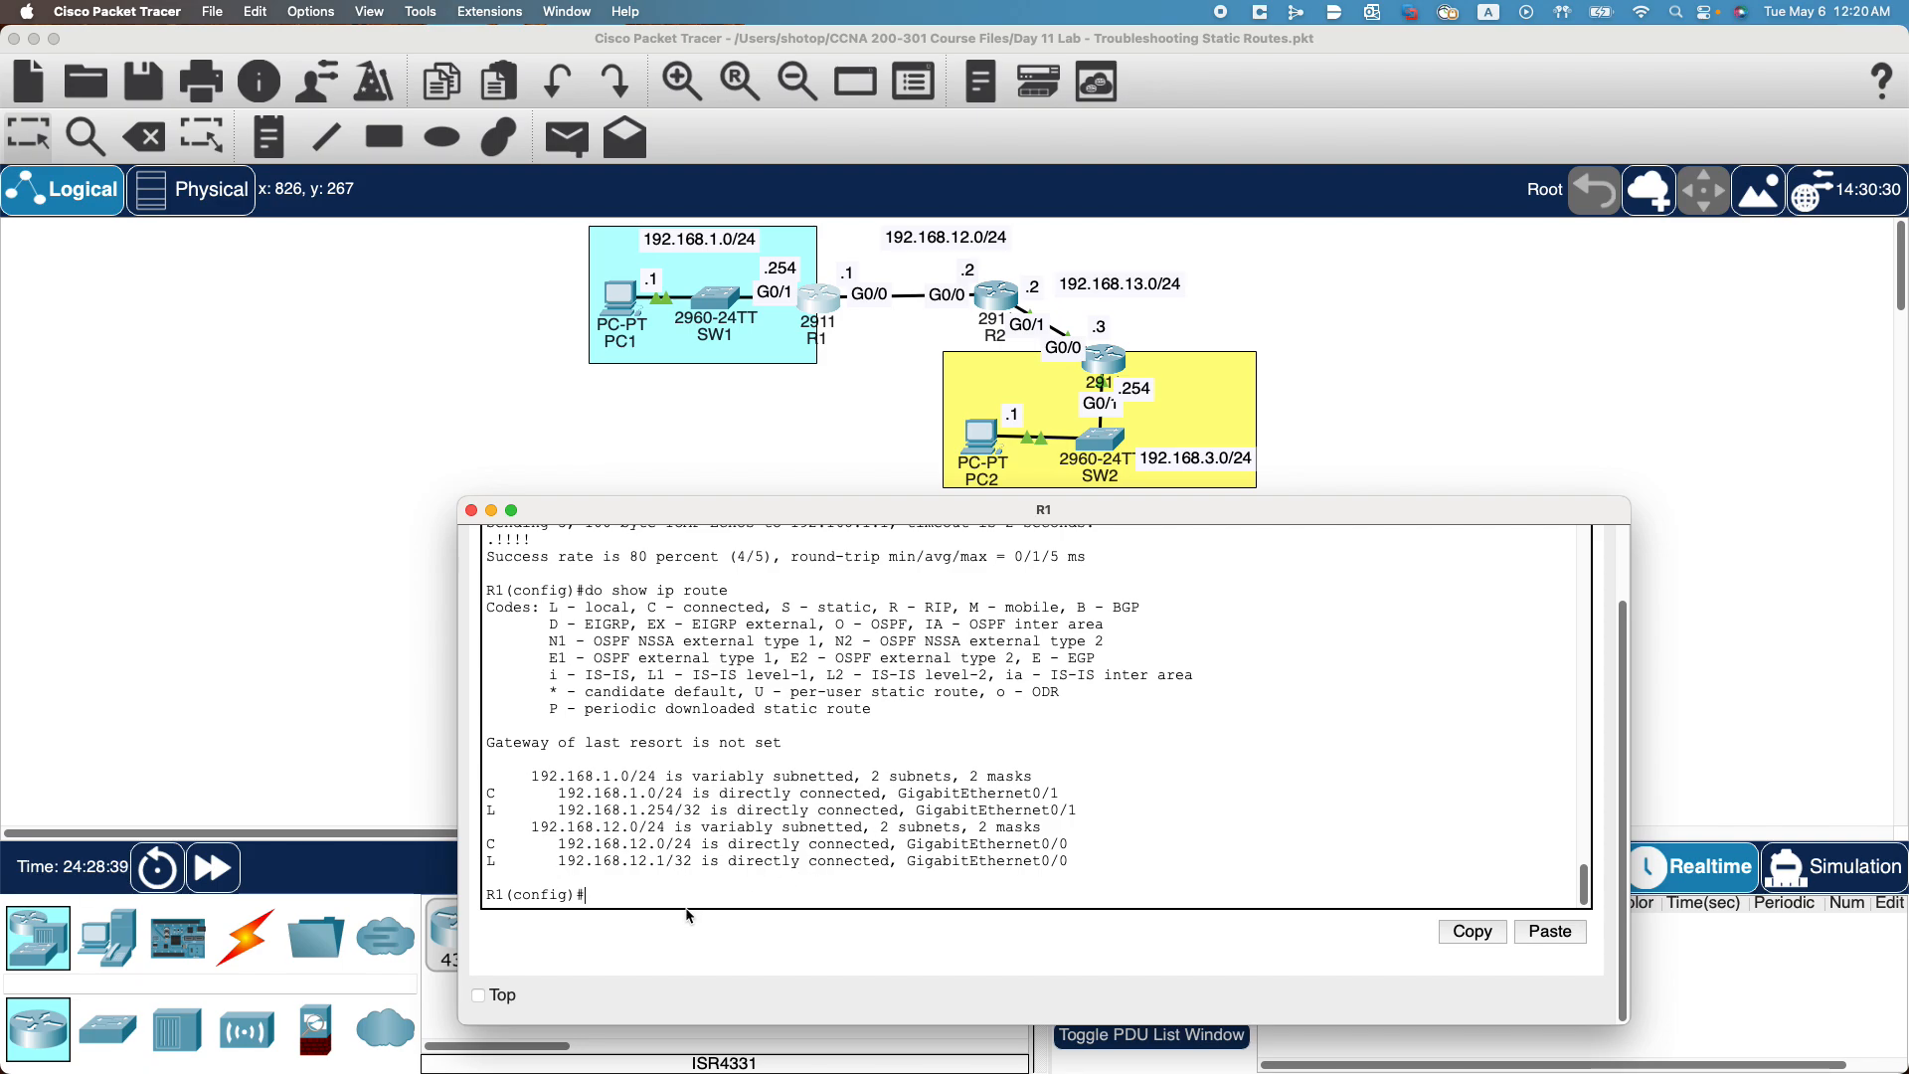
# Add a static route on R1 to 192.168.3.0 255.255.255.0 with next hop 192.168.12.2.
pyautogui.write('ip rout')
pyautogui.write('68.3.0 255.255.255.0')
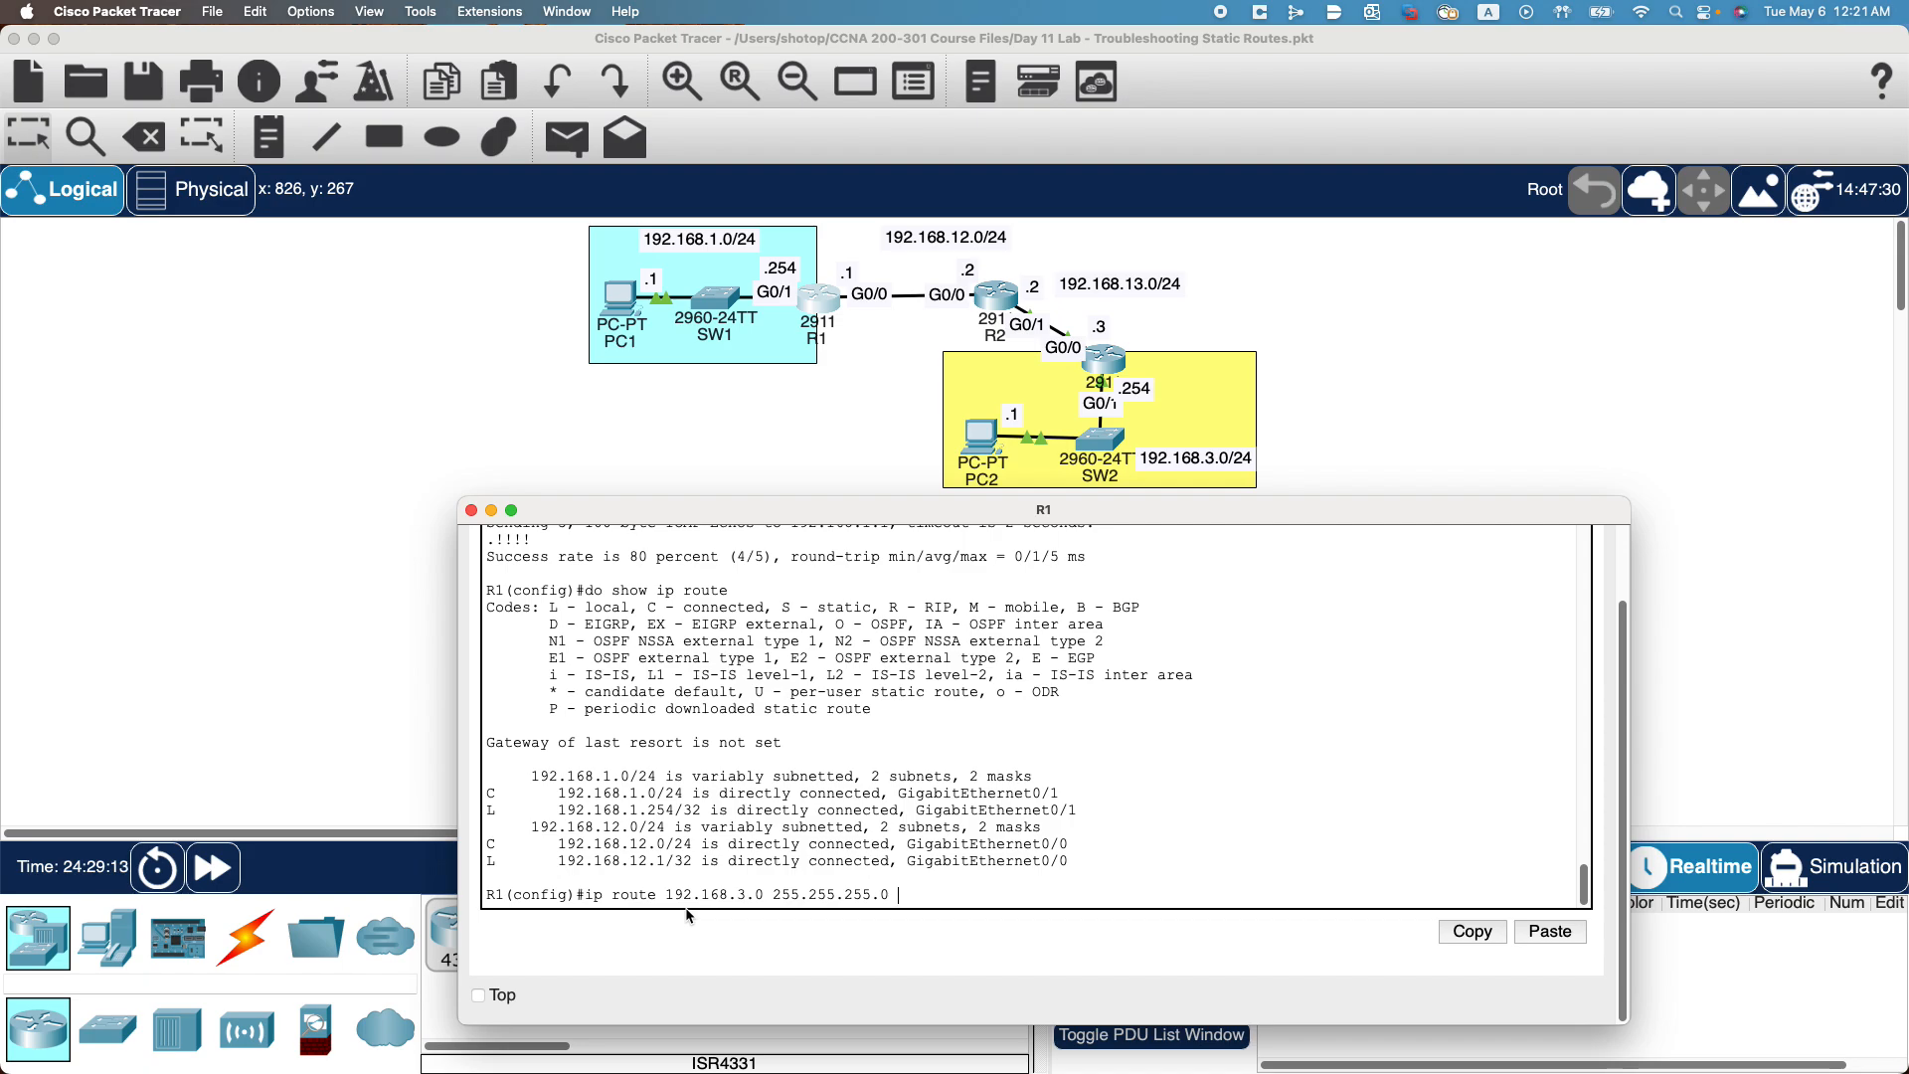
pyautogui.write('92.168.12.2')
pyautogui.doubleClick(975, 269)
pyautogui.click(932, 277)
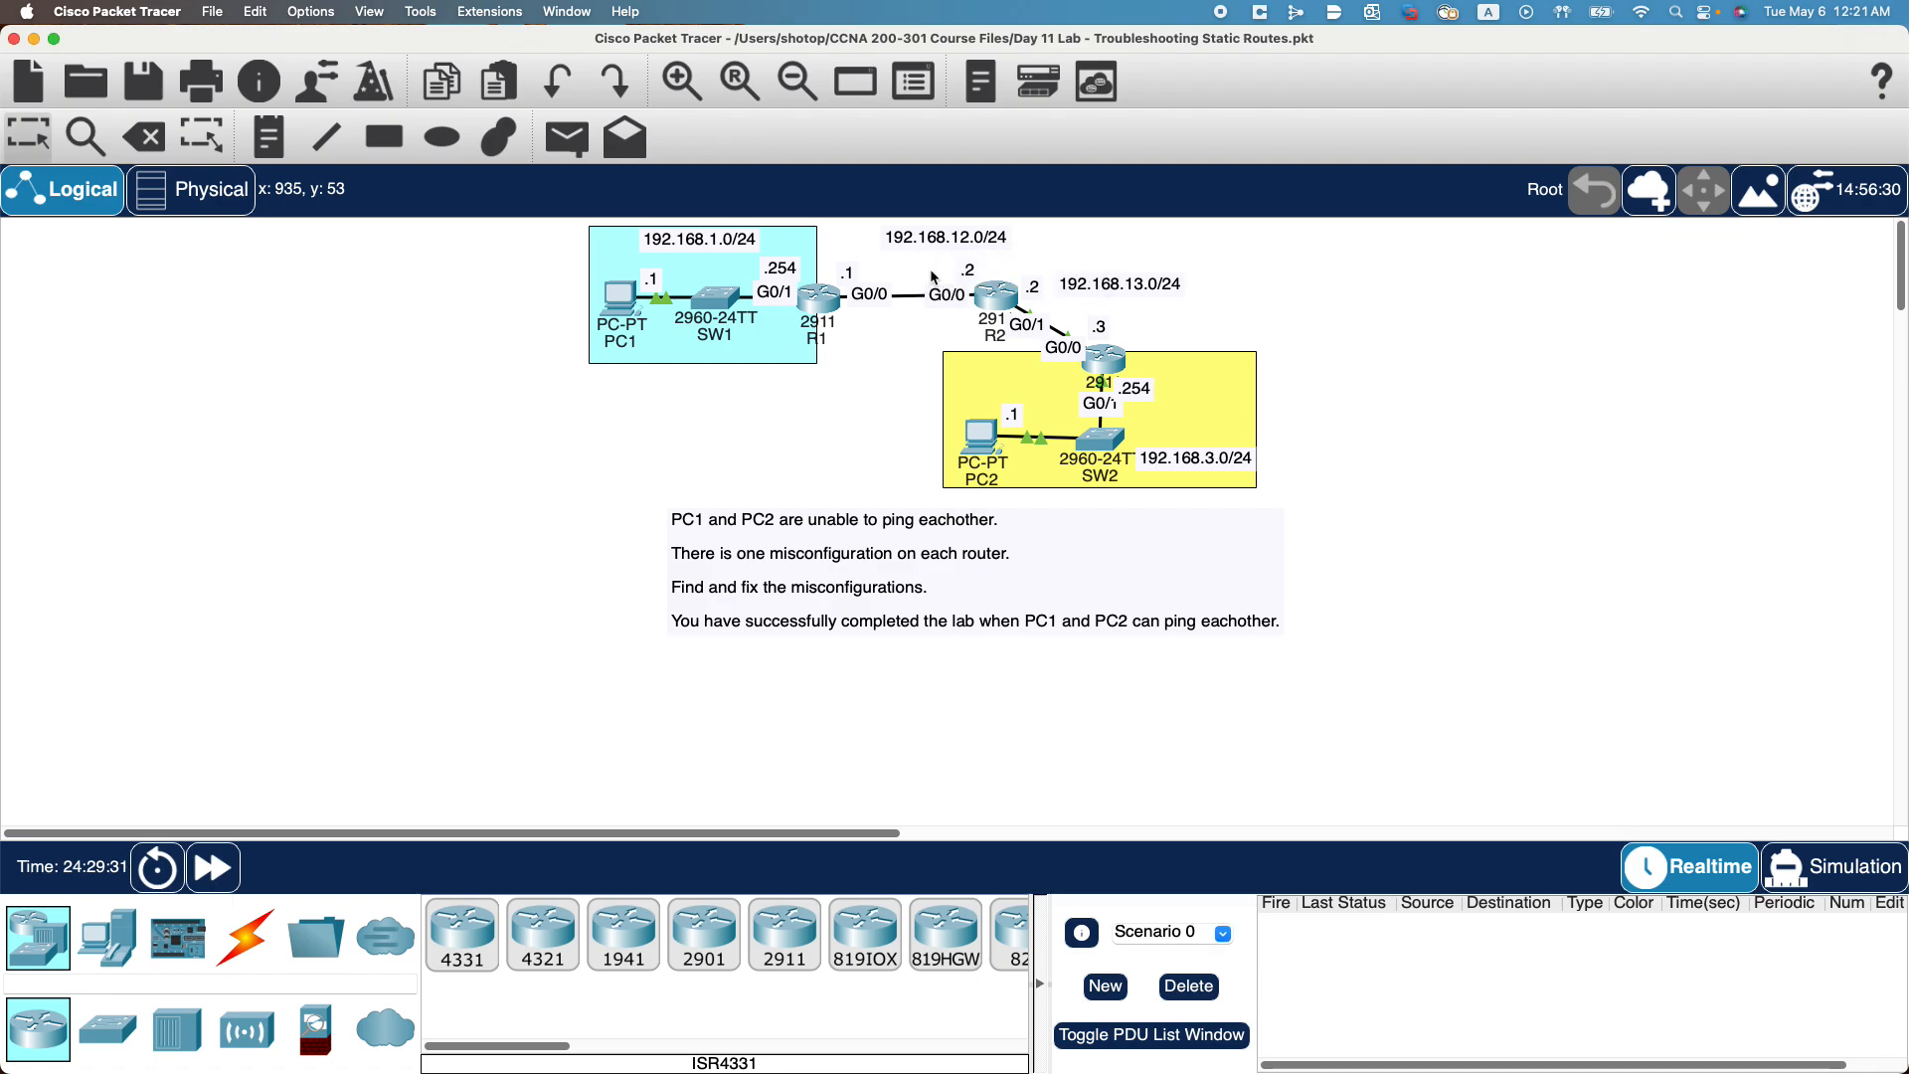
pyautogui.click(821, 306)
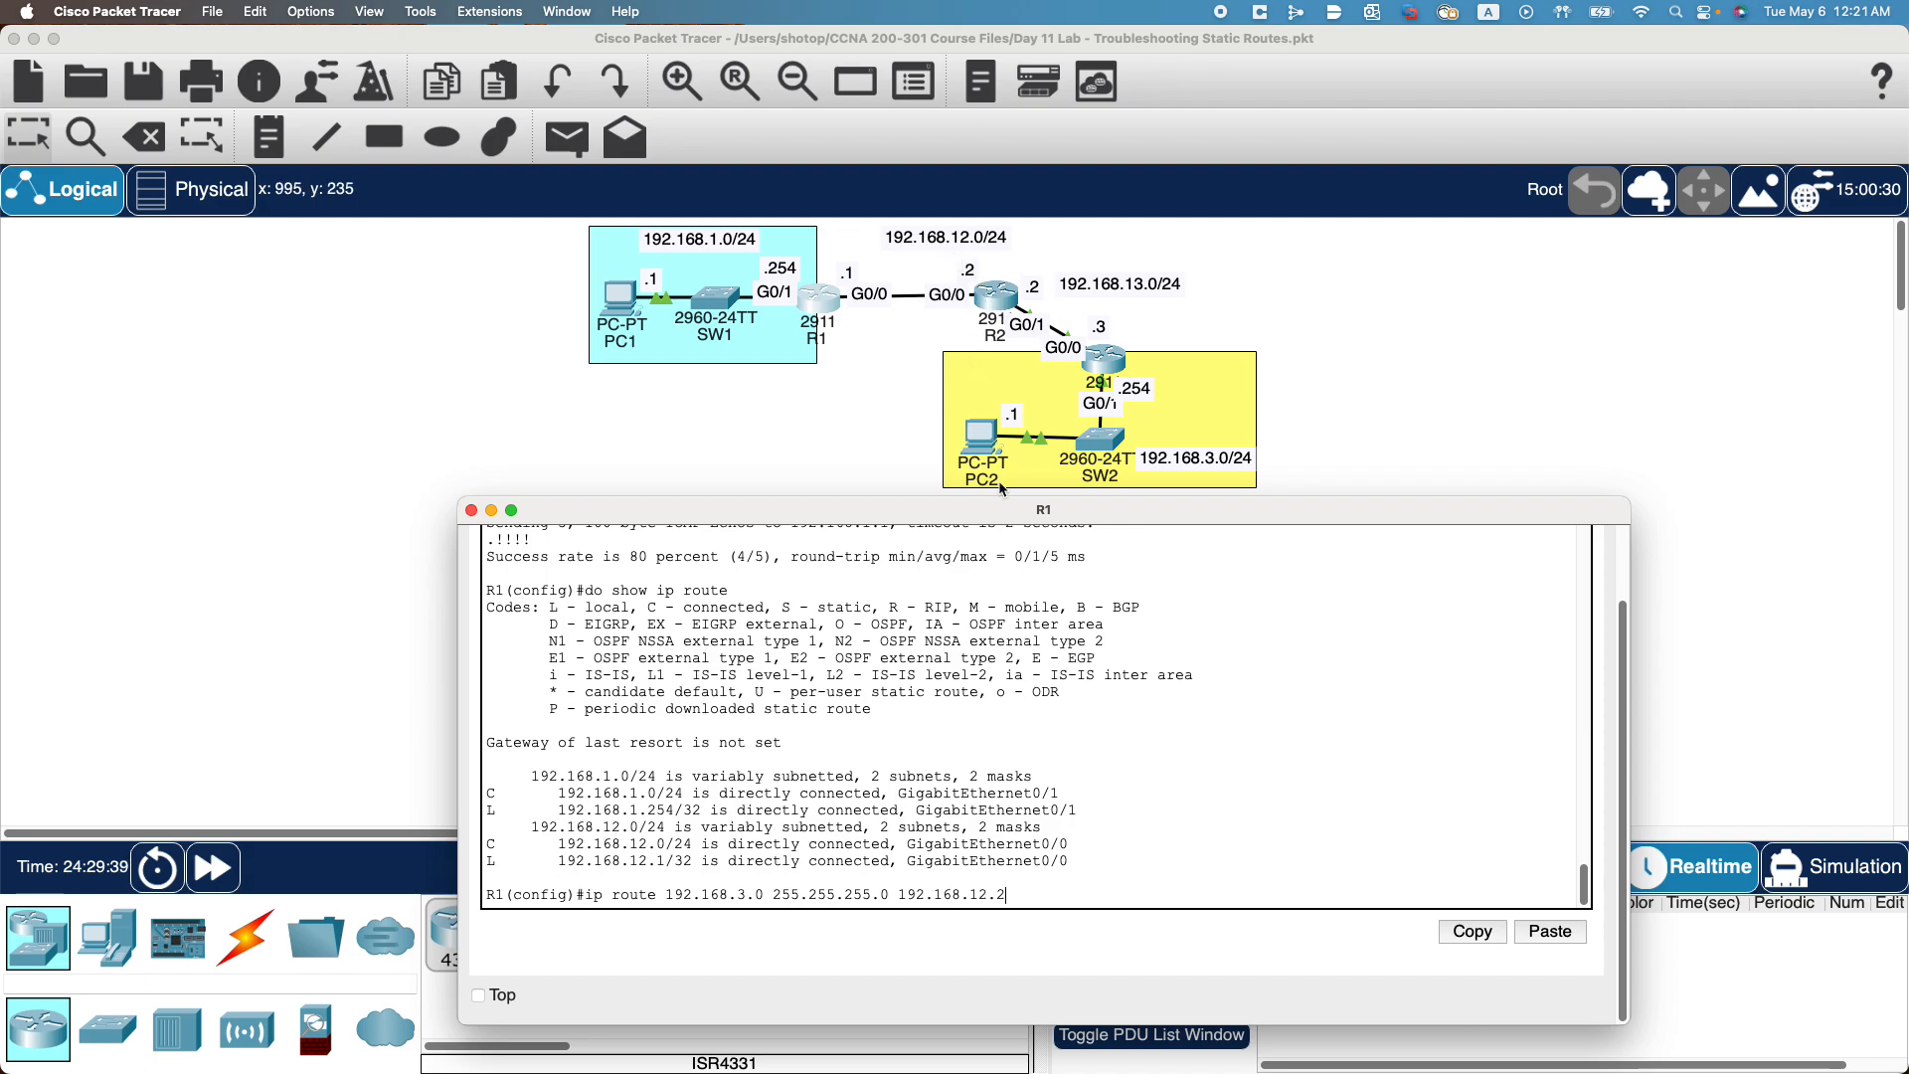
pyautogui.click(1140, 837)
pyautogui.press('Return')
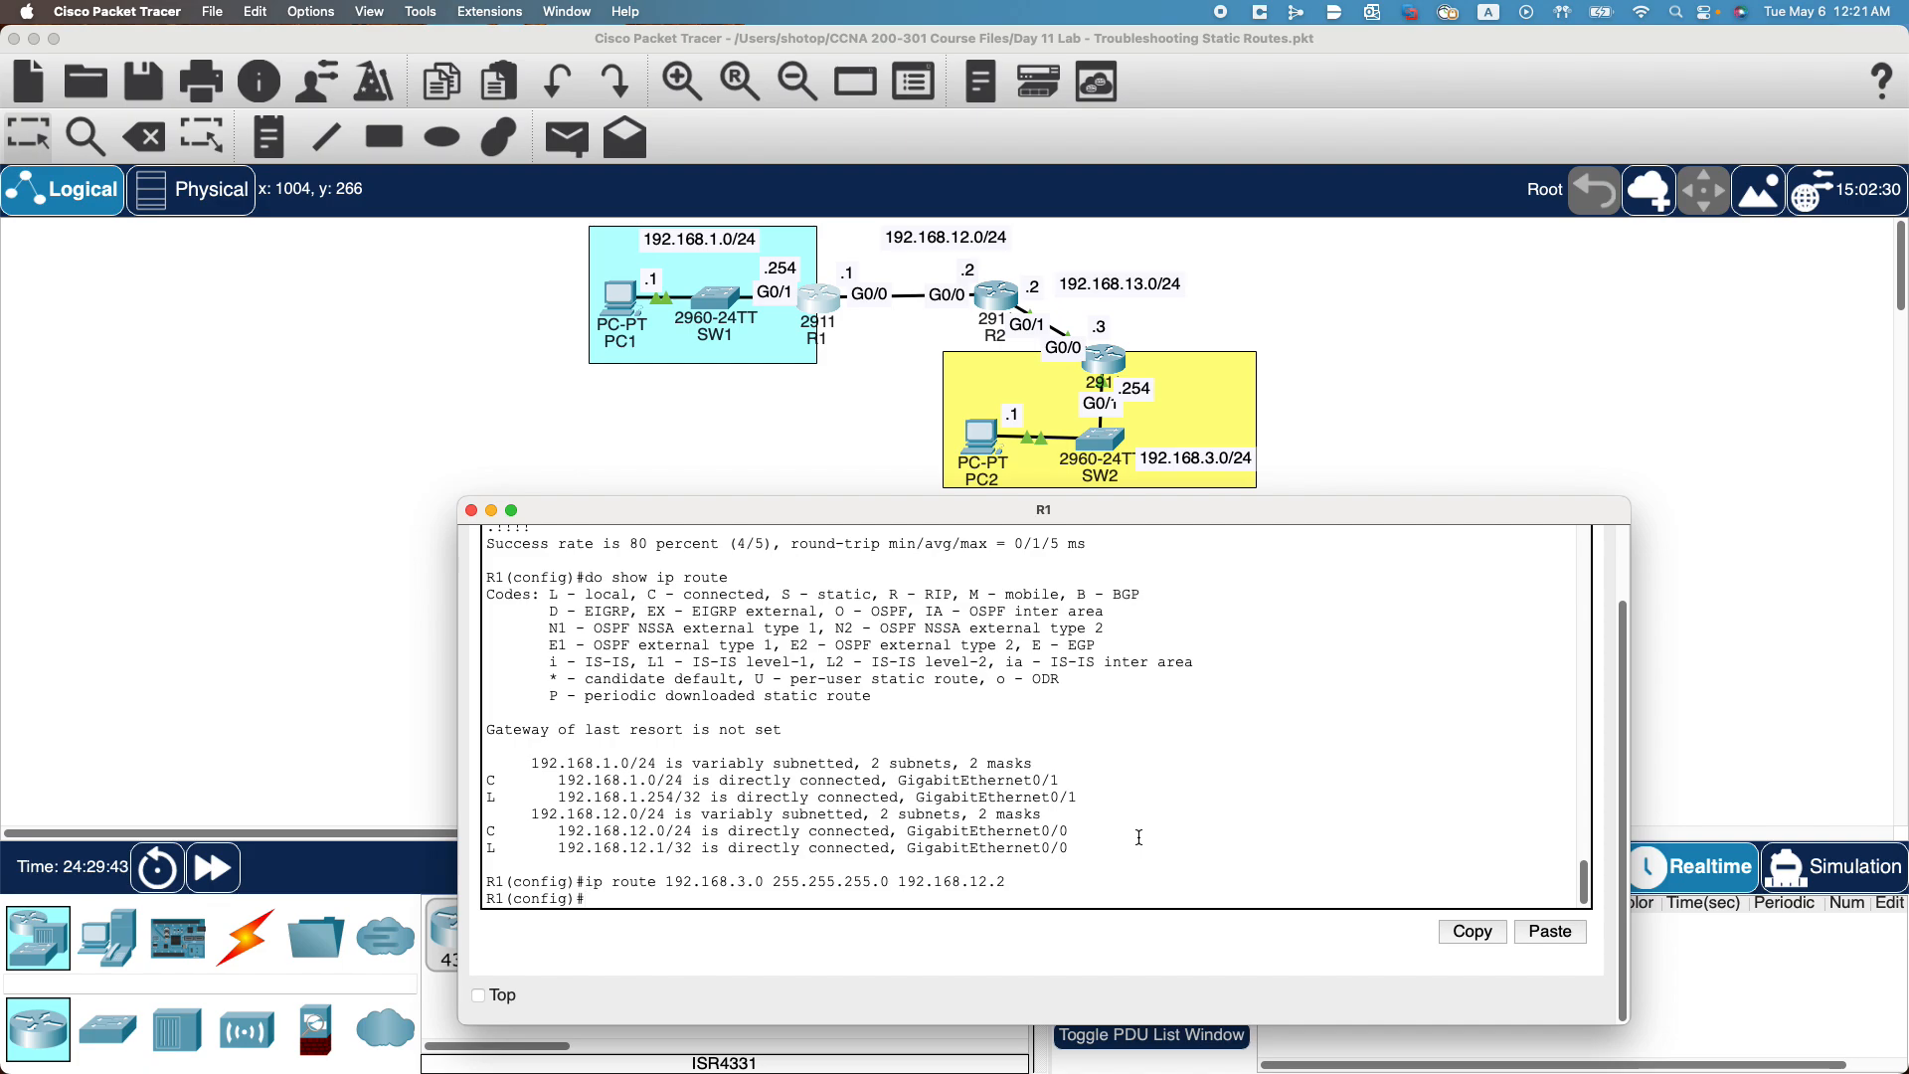
# Recall and rerun the ping from R1 to R2's address 192.168.12.2.
pyautogui.press('Up')
pyautogui.press('Up')
pyautogui.press('Up')
pyautogui.press('Up')
pyautogui.press('Return')
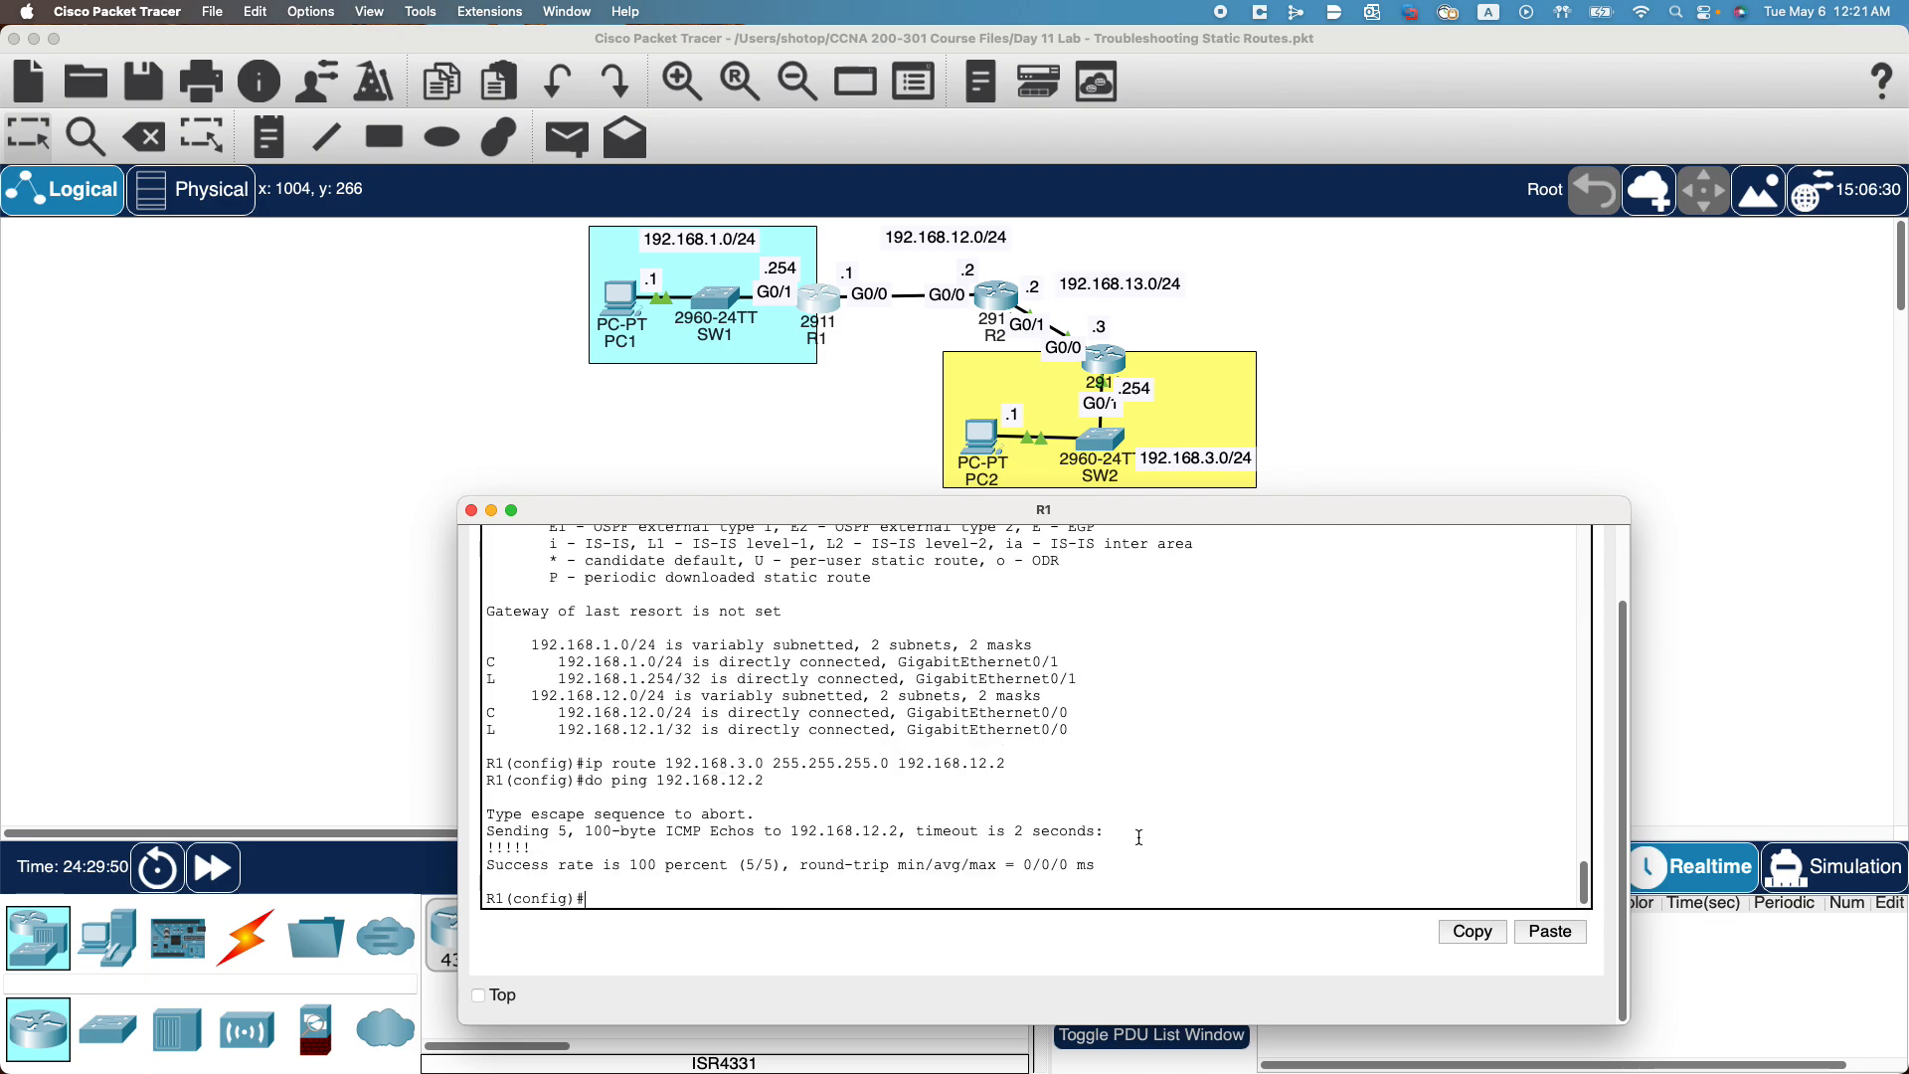
# Display R1's routing table again, and switch to R2's command line to review its routes.
pyautogui.press('Up')
pyautogui.press('Up')
pyautogui.press('Up')
pyautogui.press('Return')
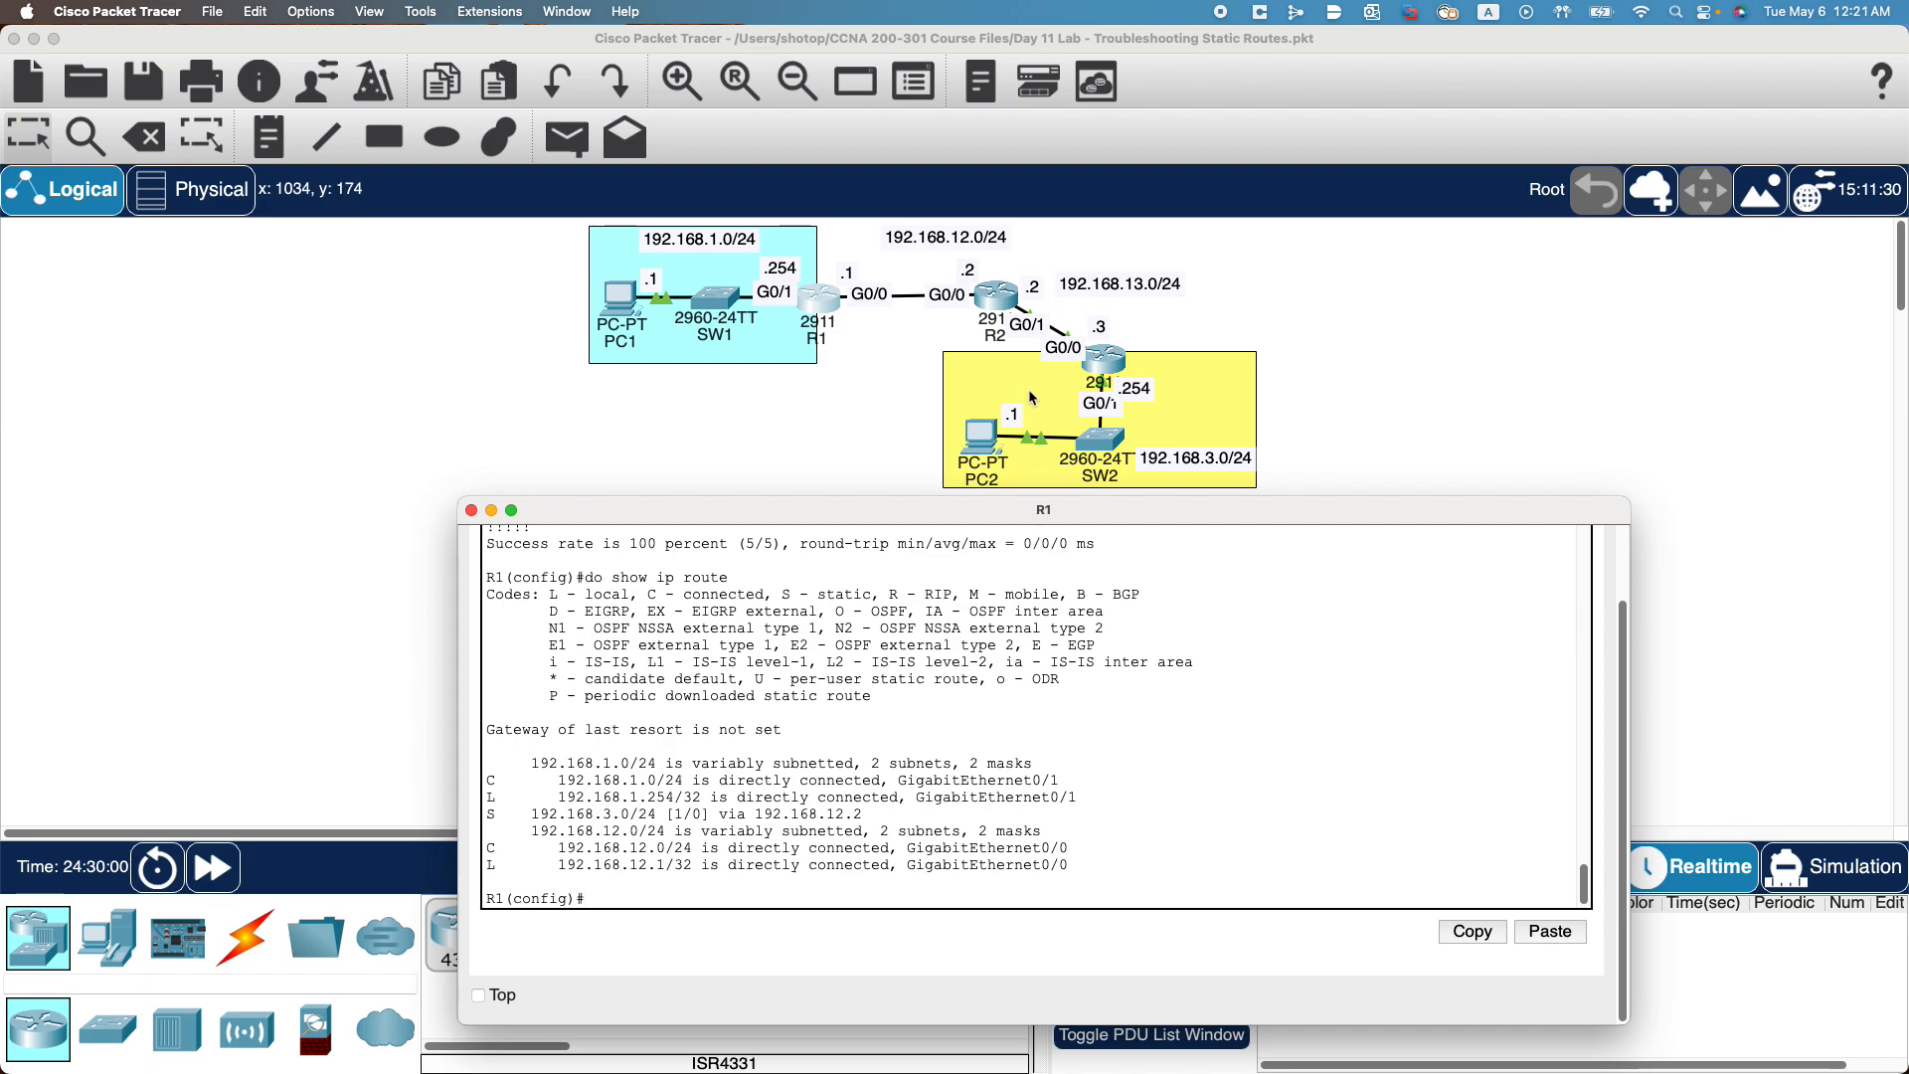
pyautogui.click(1002, 301)
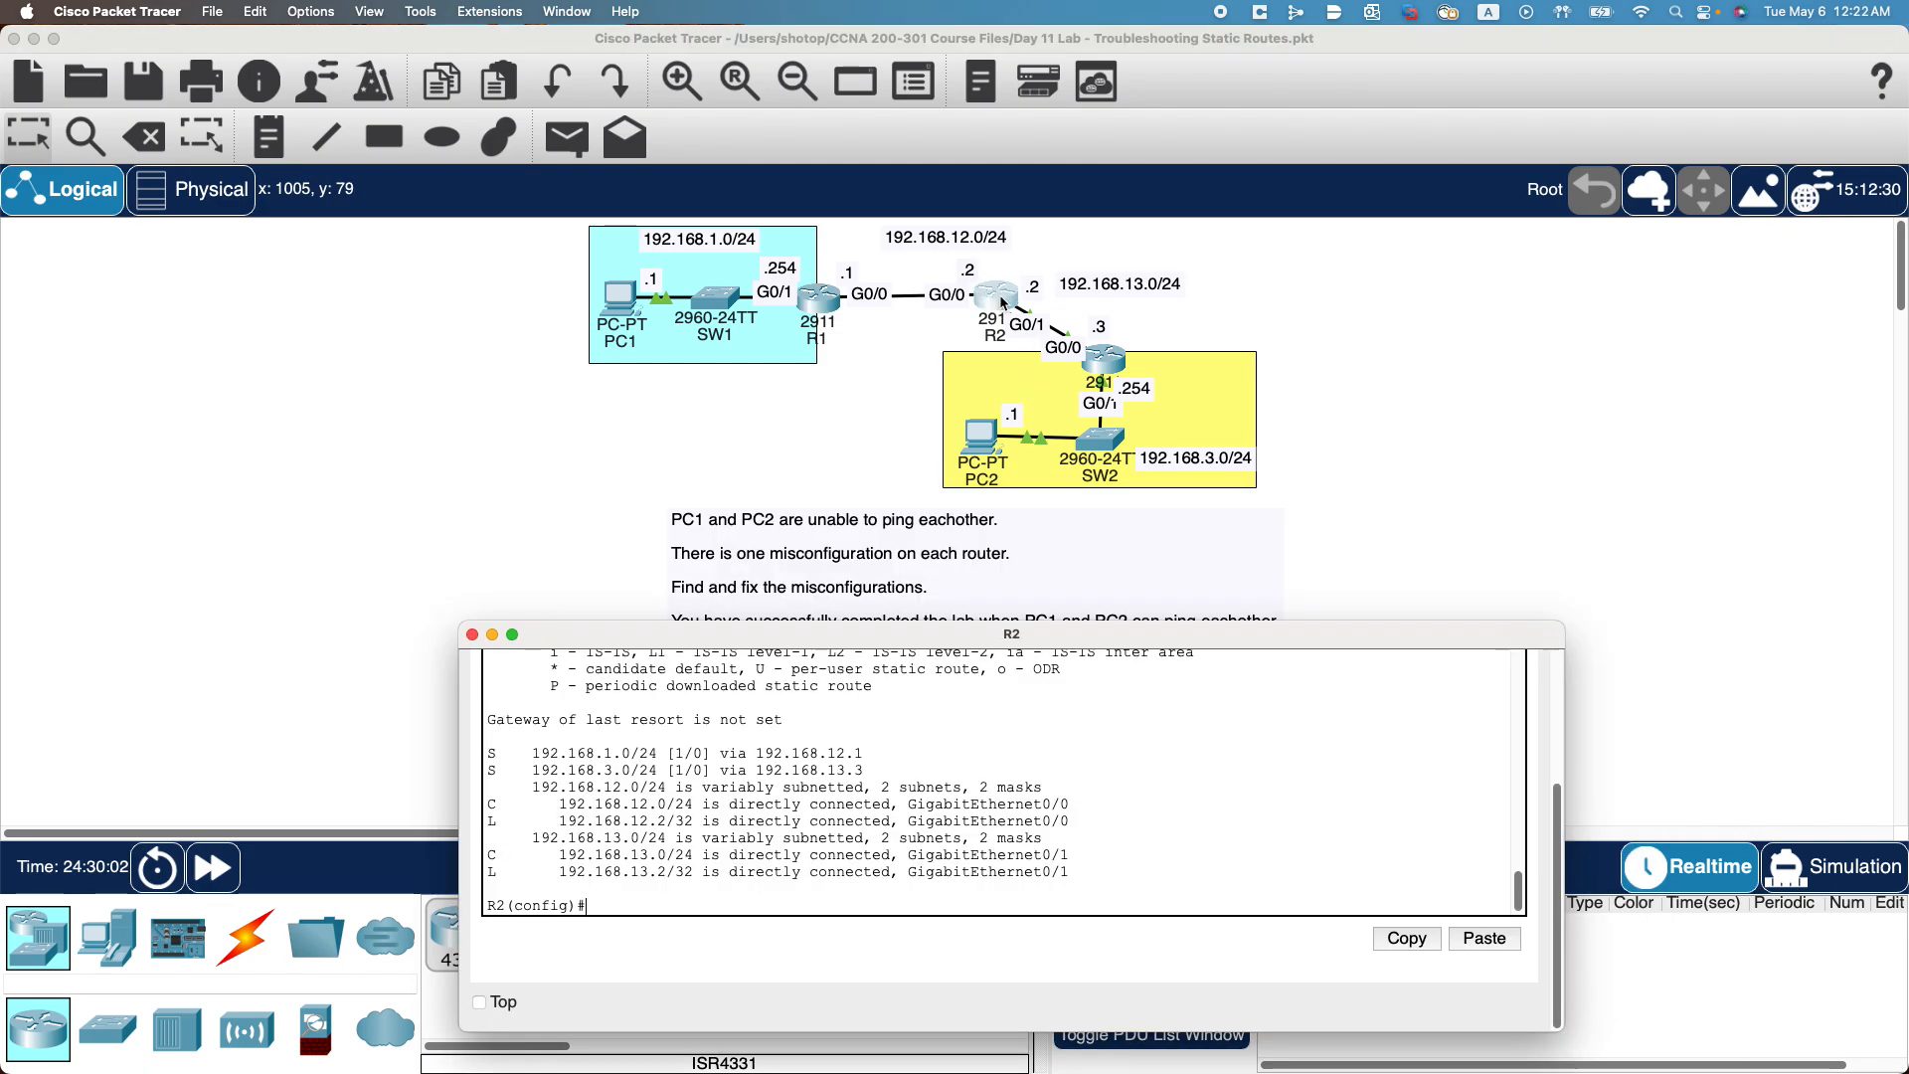
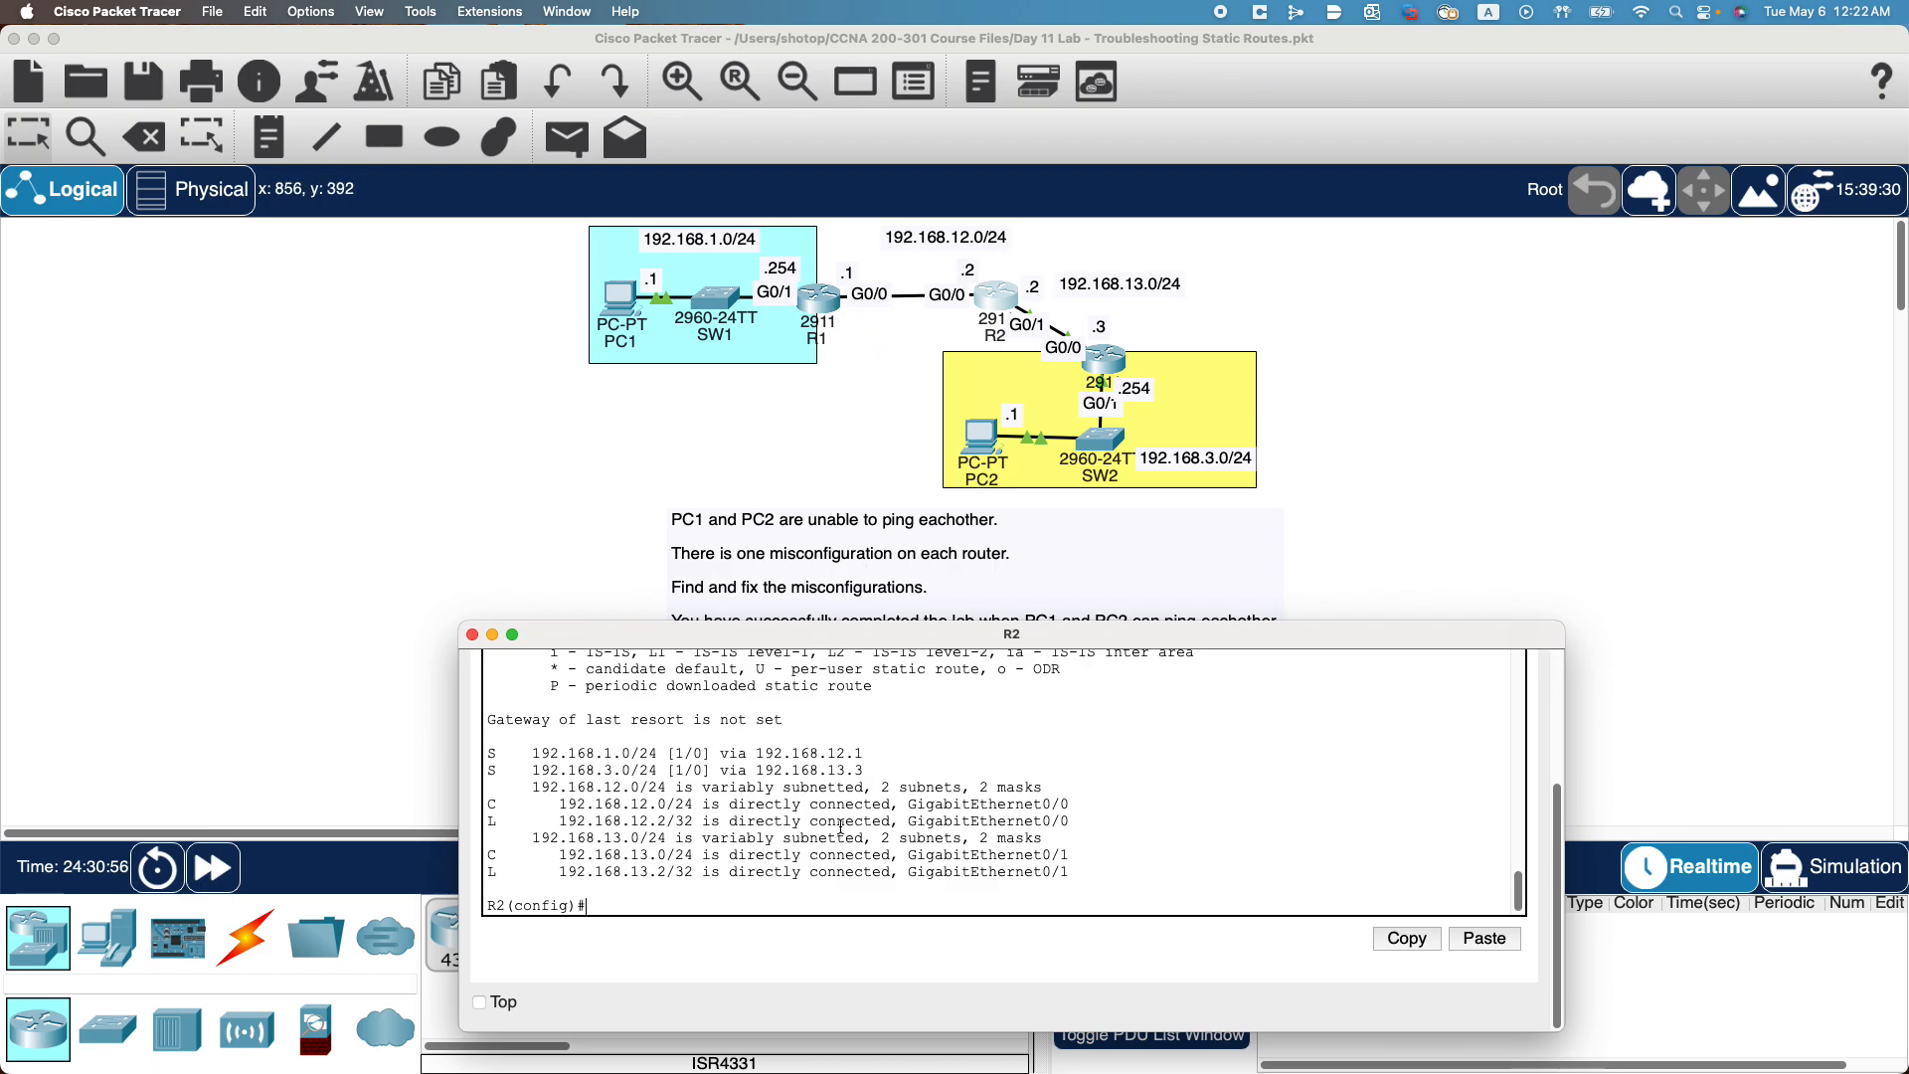
# Close R2's window, open R3's command line, and enter privileged EXEC and global configuration modes.
pyautogui.press('super+w')
pyautogui.click(1111, 360)
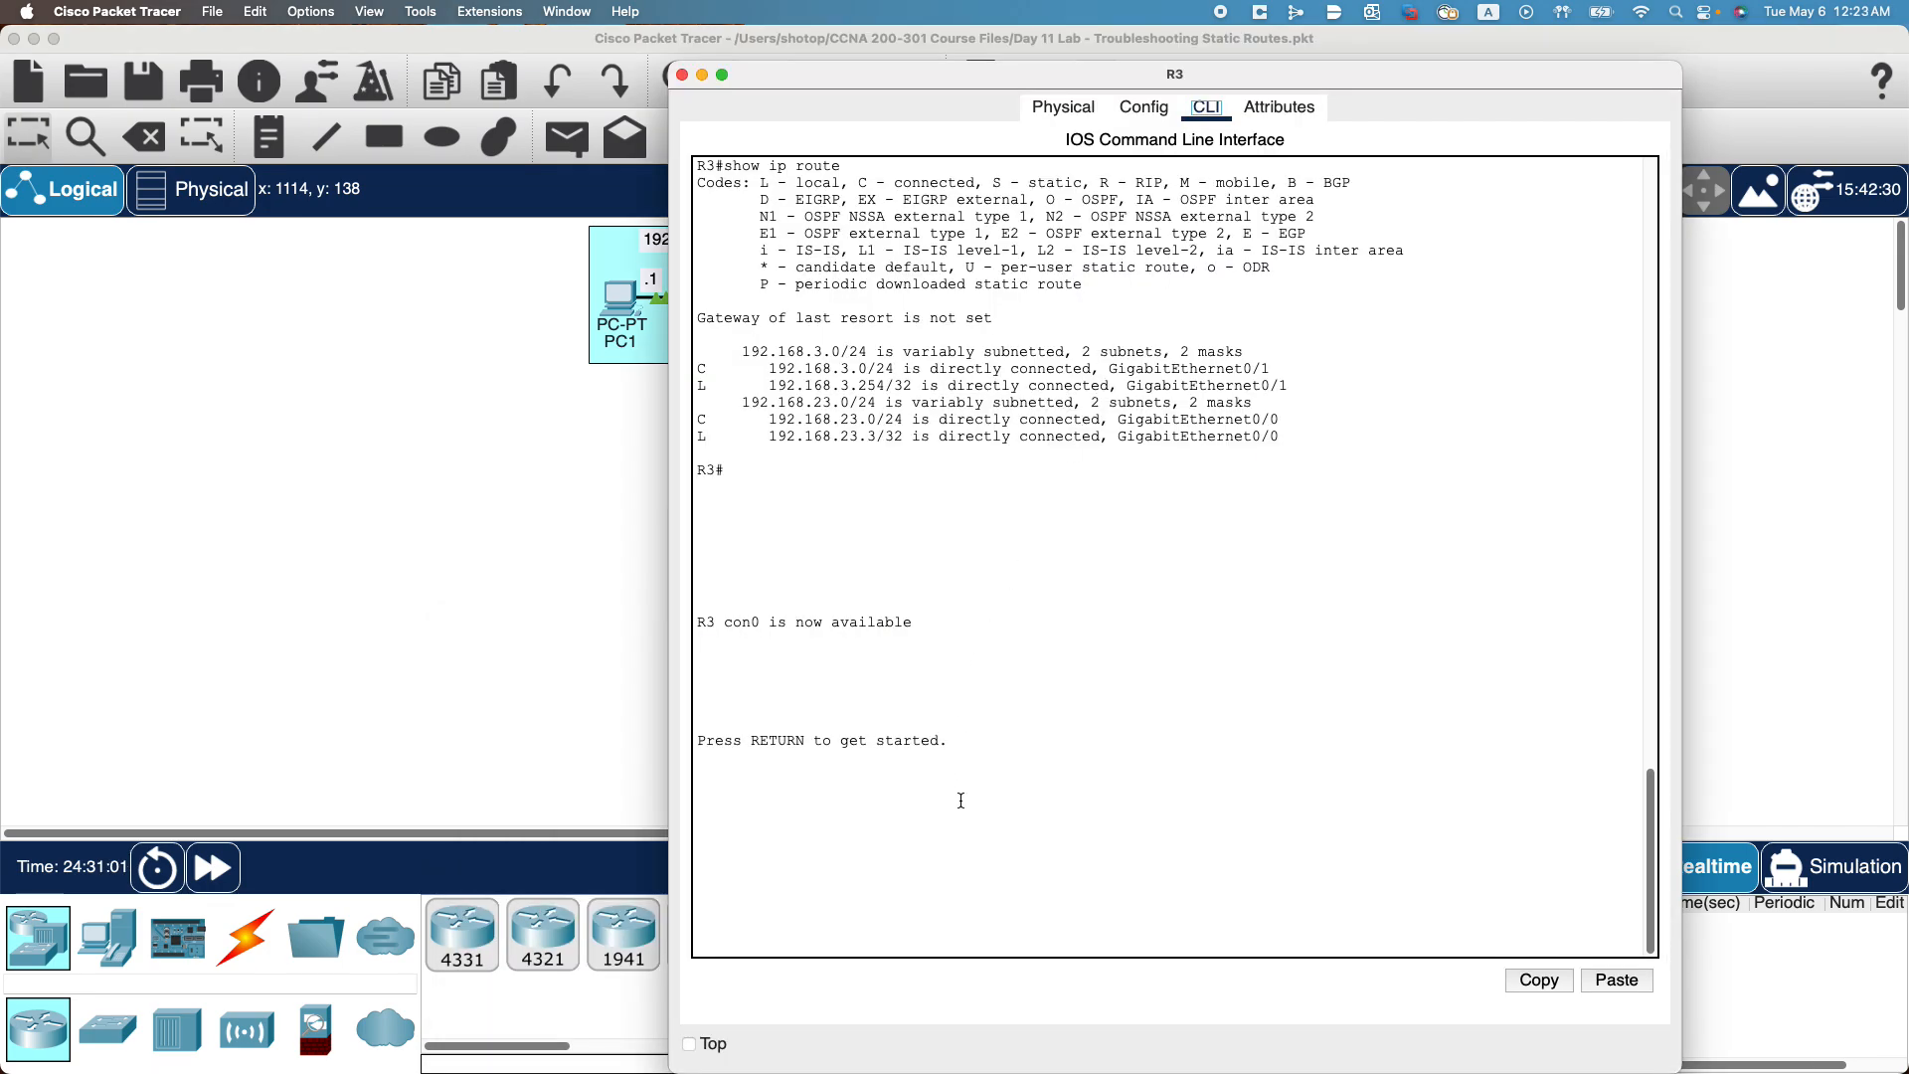
pyautogui.press('Return')
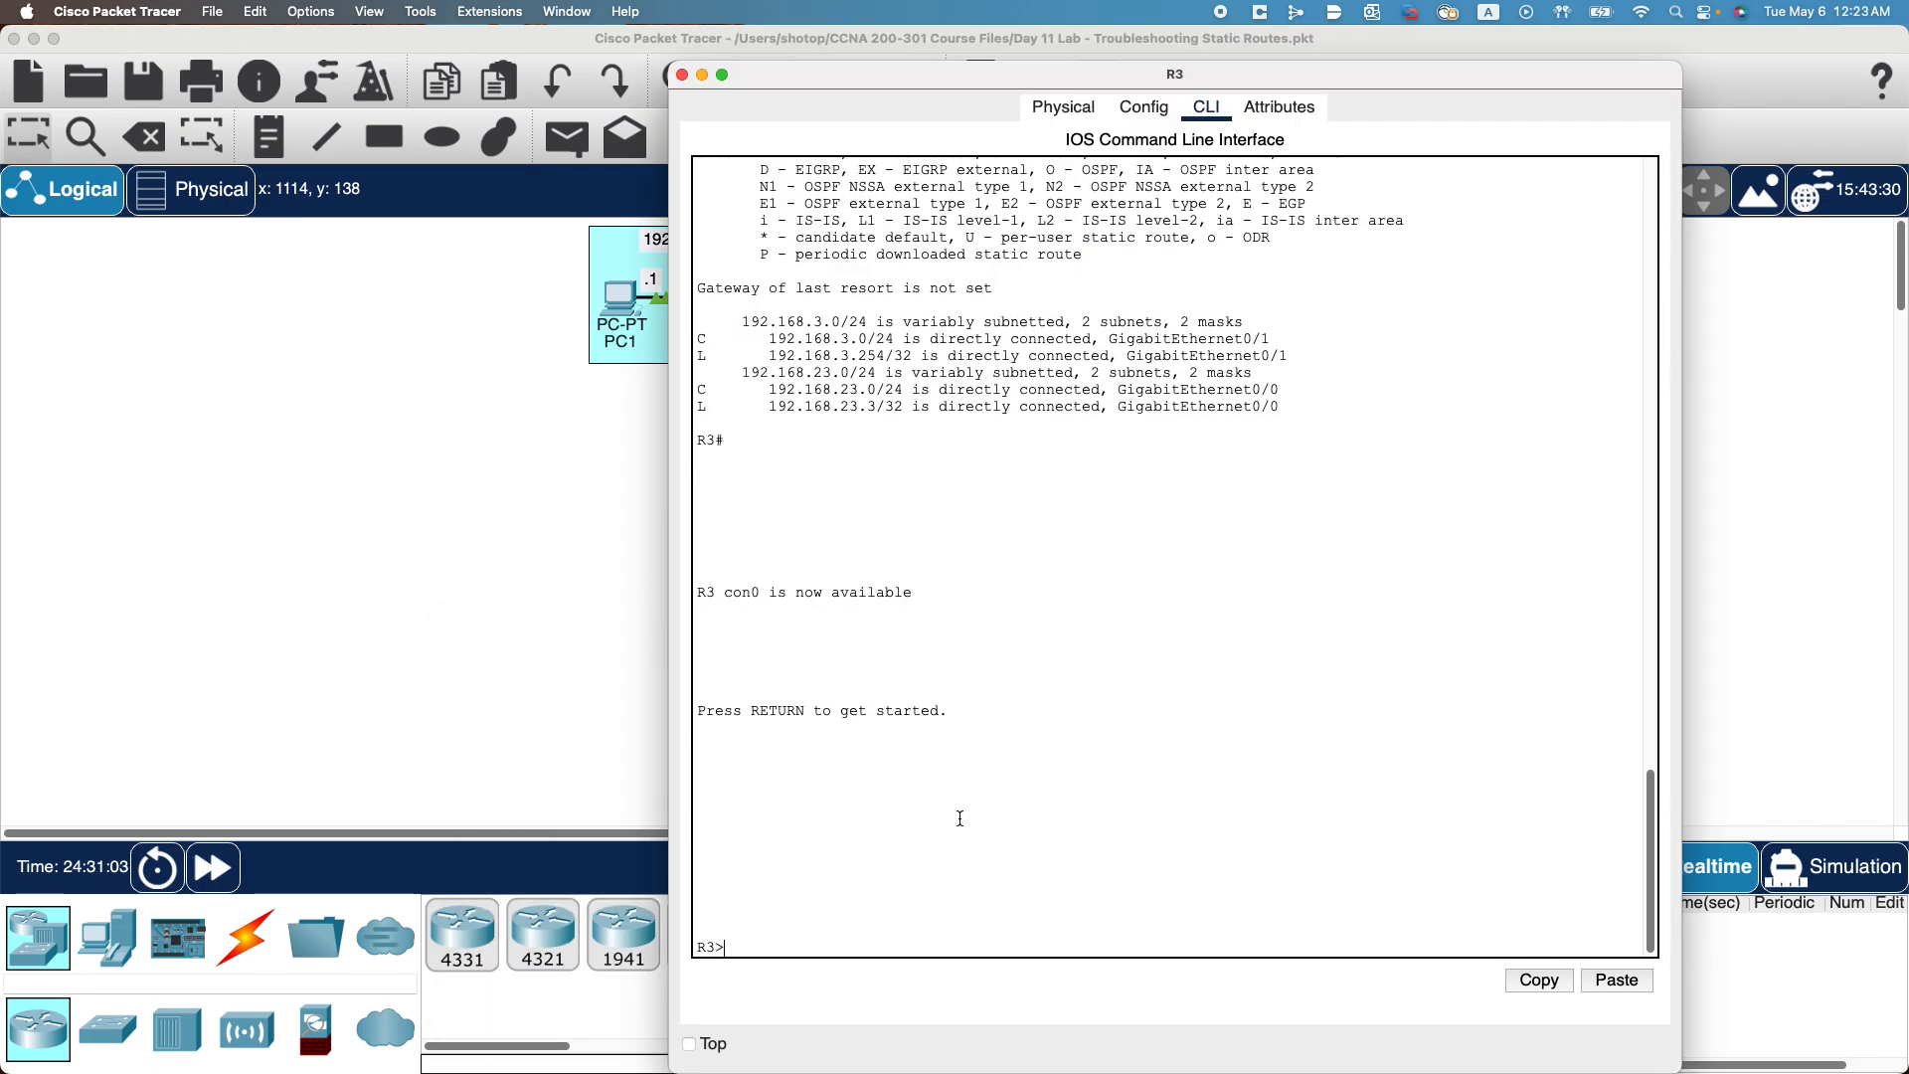
pyautogui.write('en')
pyautogui.press('Return')
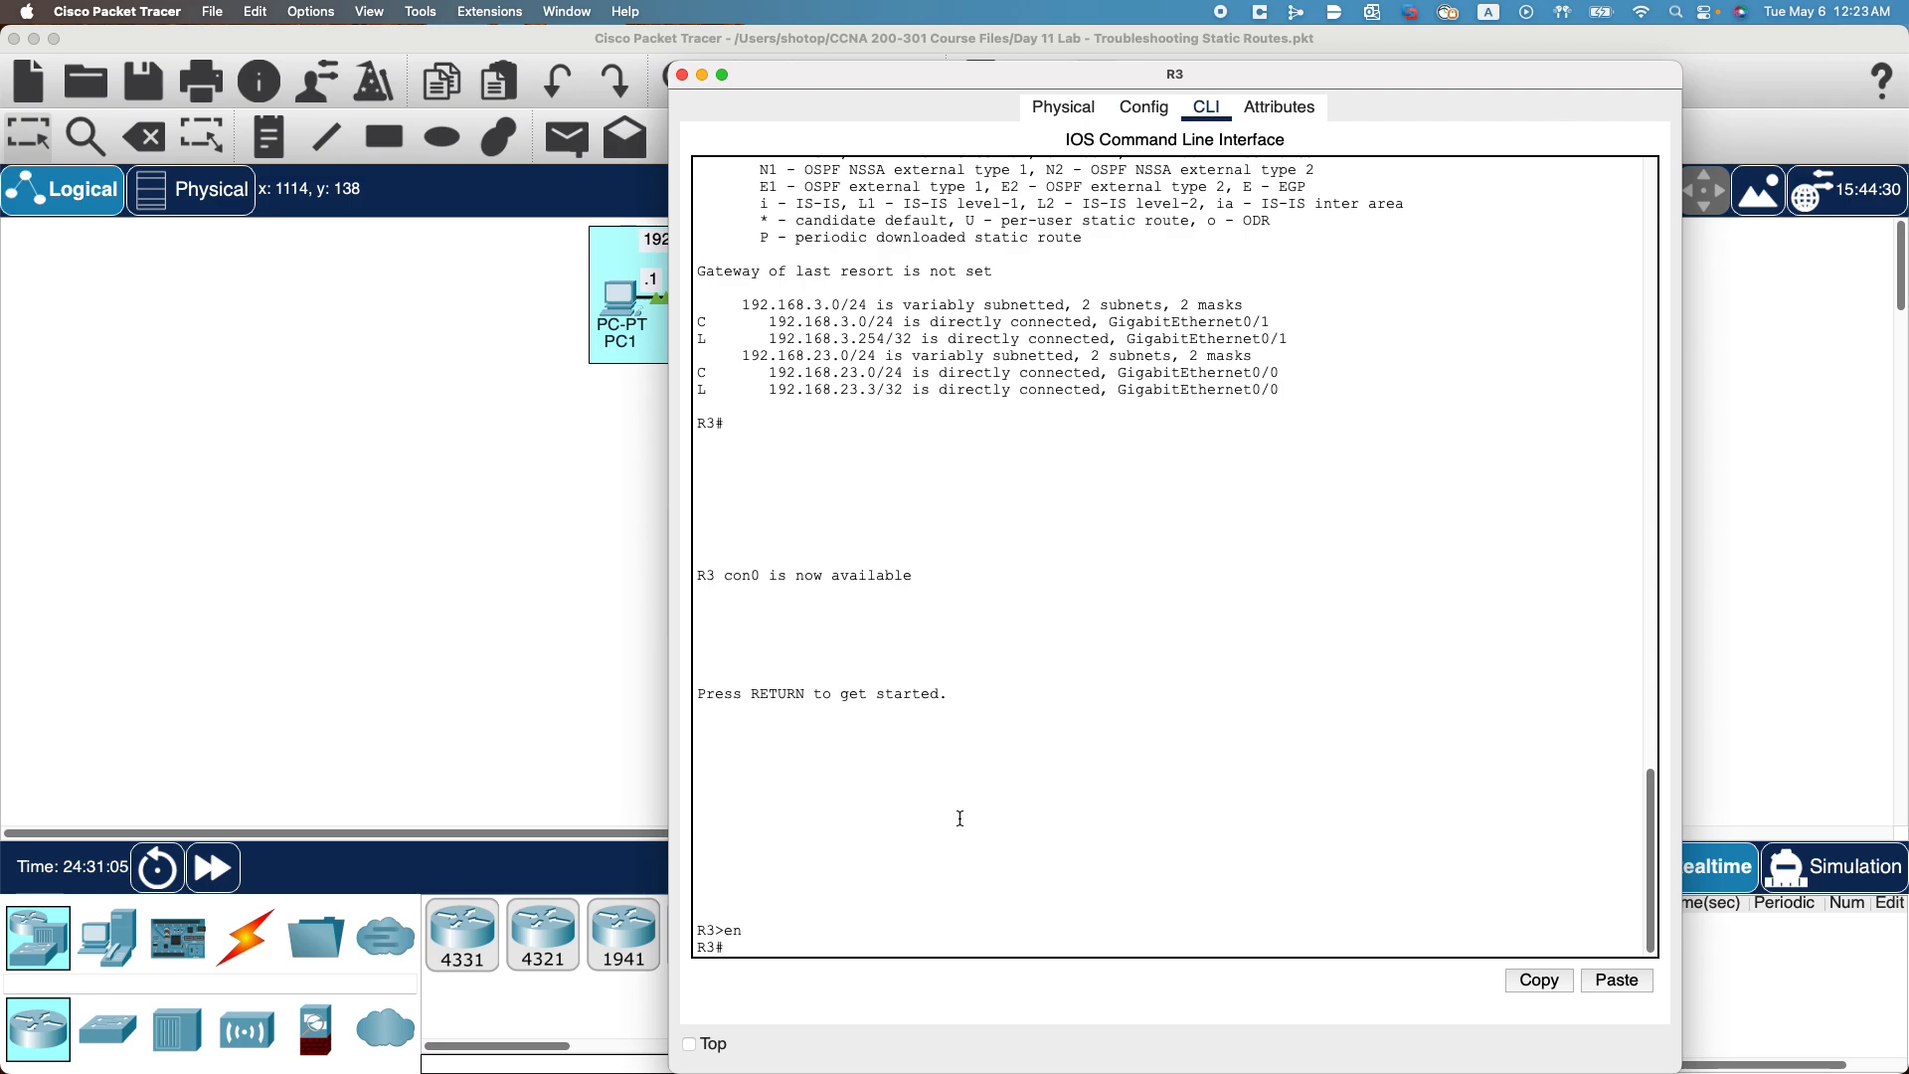
pyautogui.write('conf t')
pyautogui.press('Return')
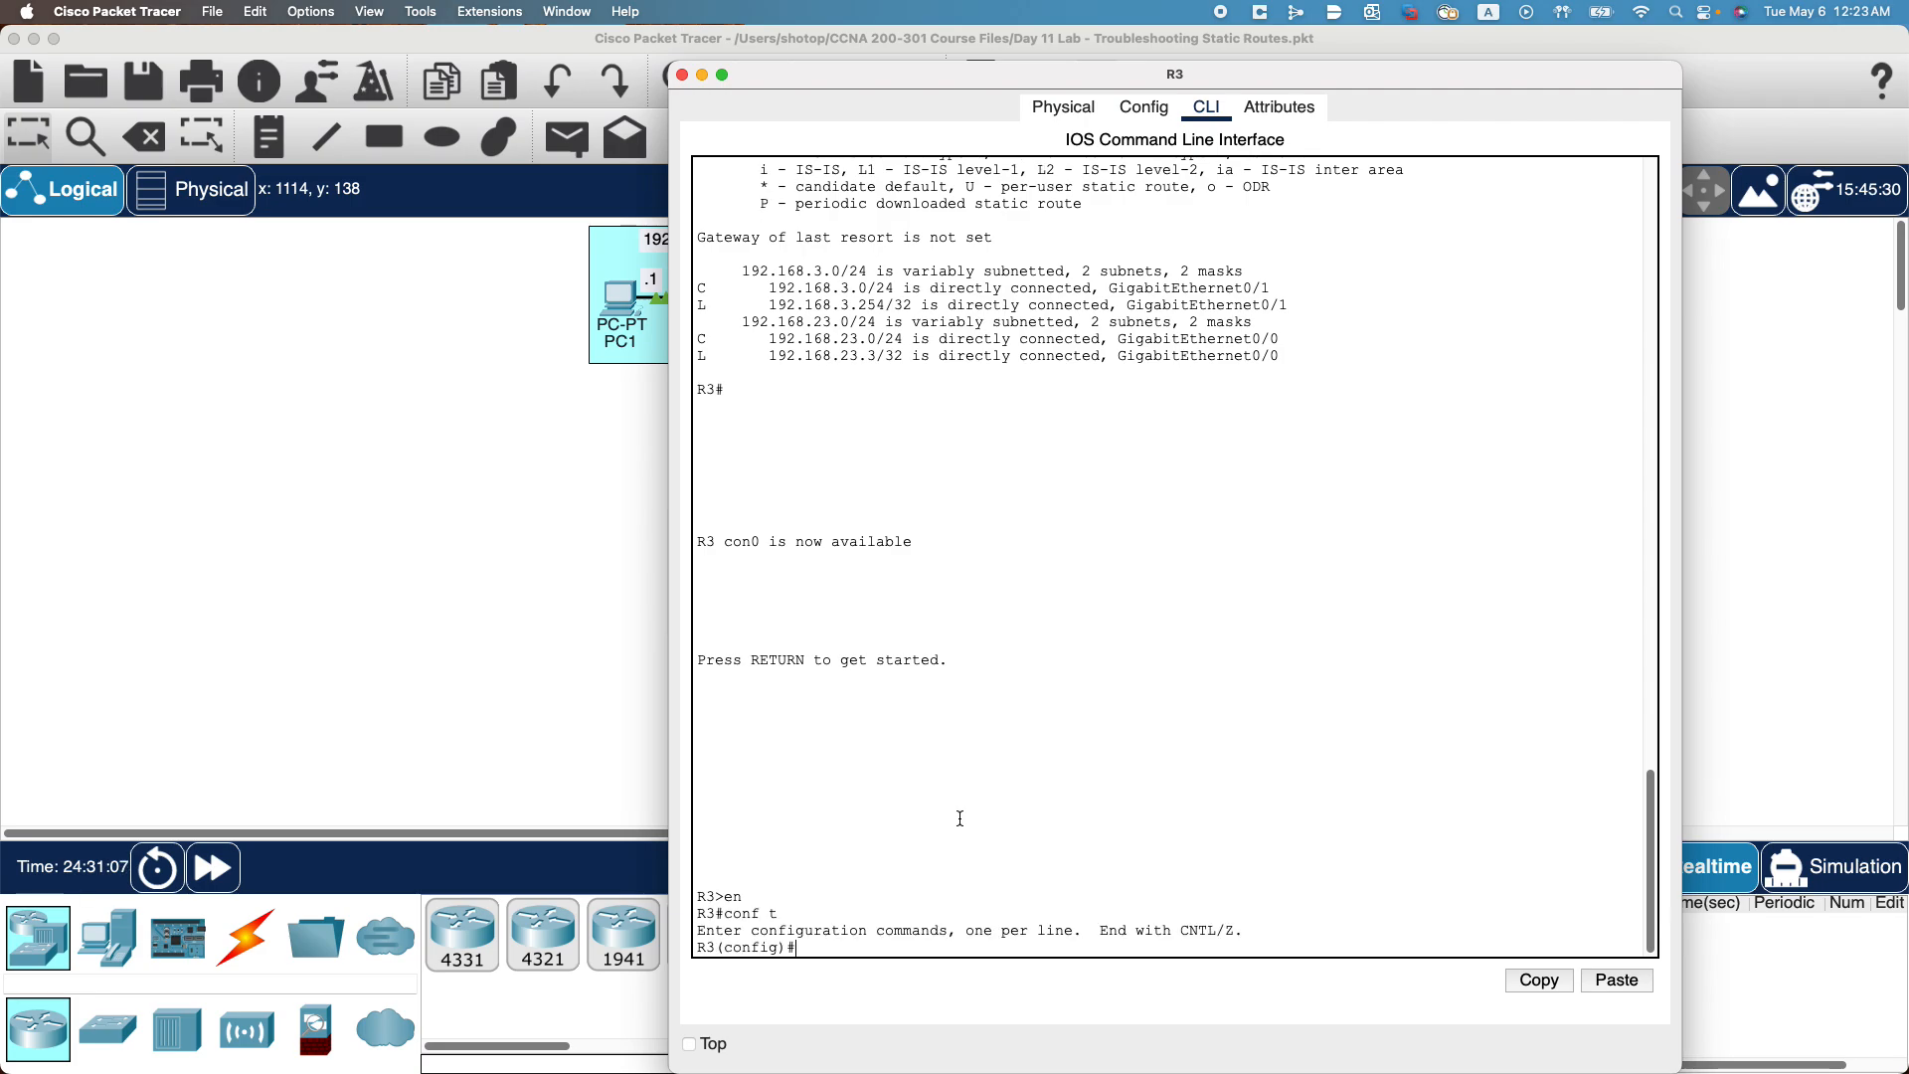
# Display R3's routing table from global configuration mode with do show ip route.
pyautogui.write('doi ')
pyautogui.write('show up')
pyautogui.press('BackSpace')
pyautogui.press('BackSpace')
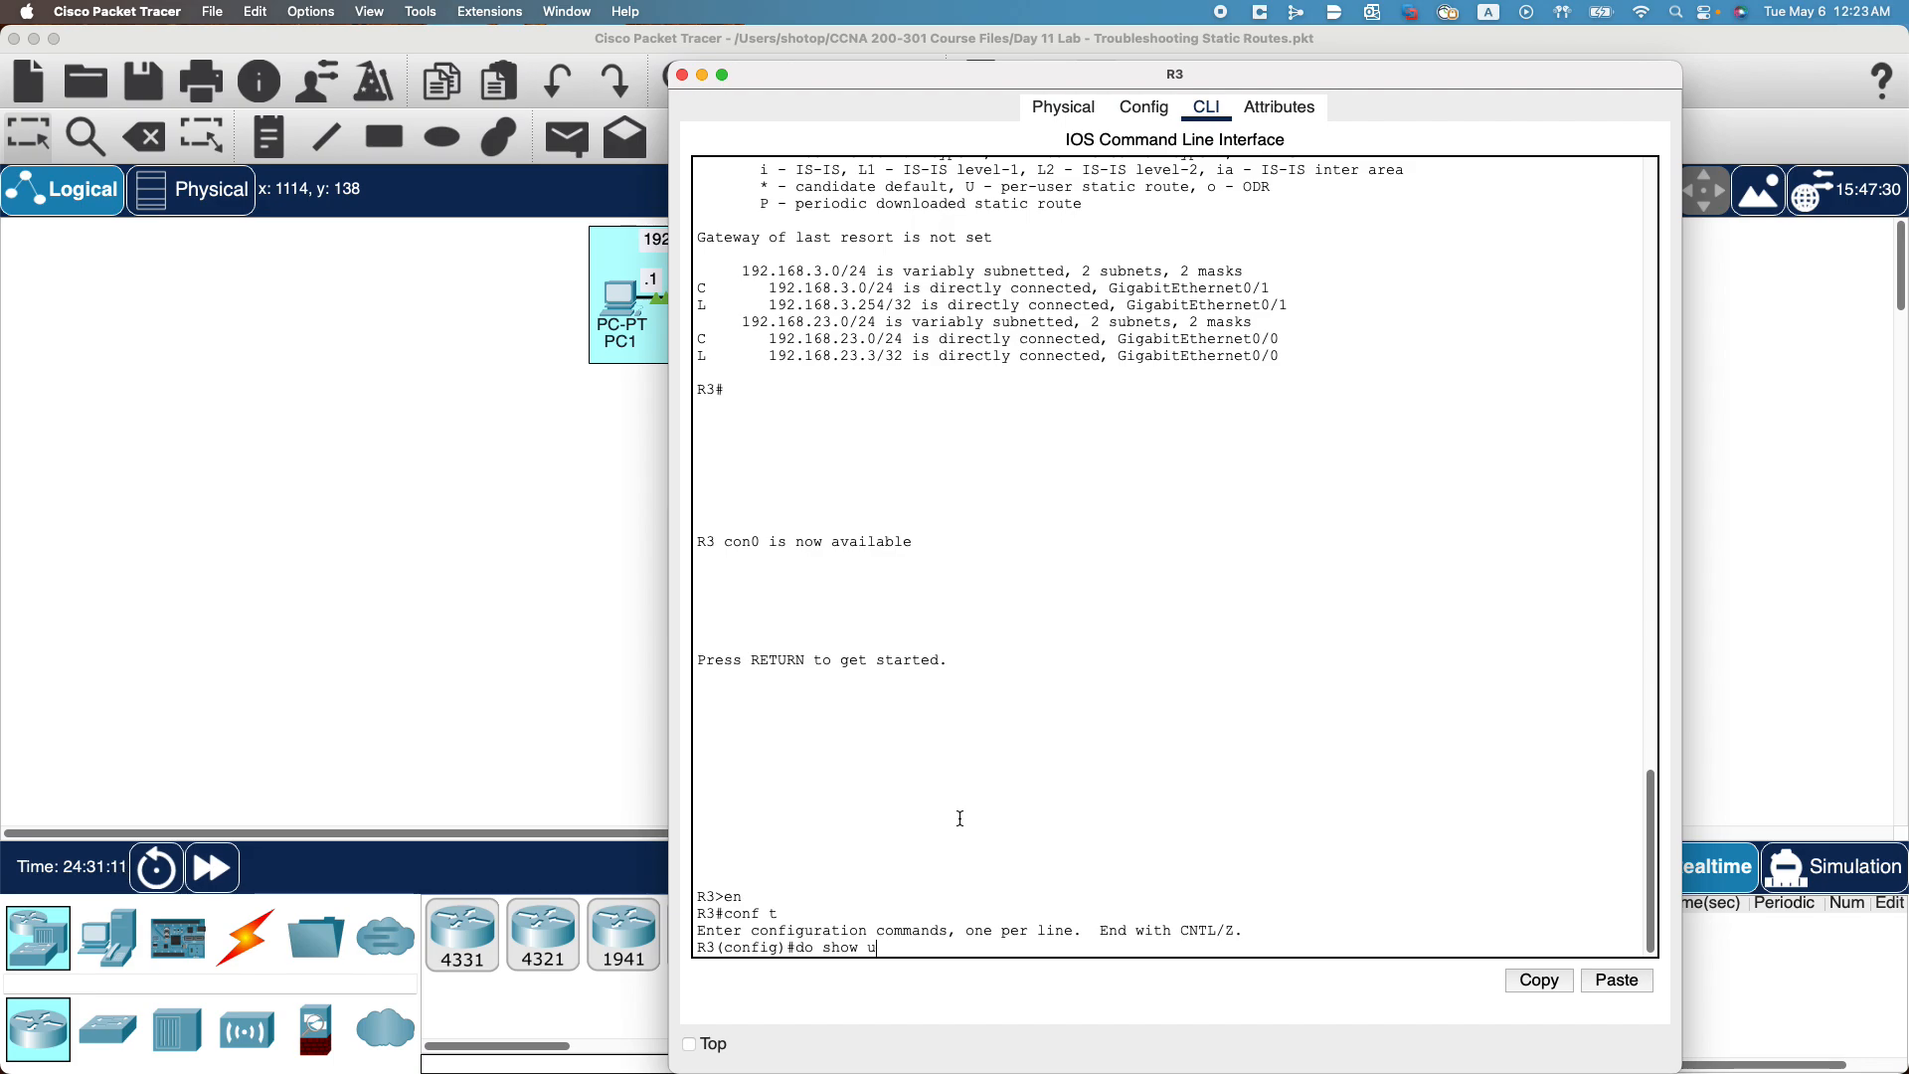
pyautogui.write('ip route')
pyautogui.press('Return')
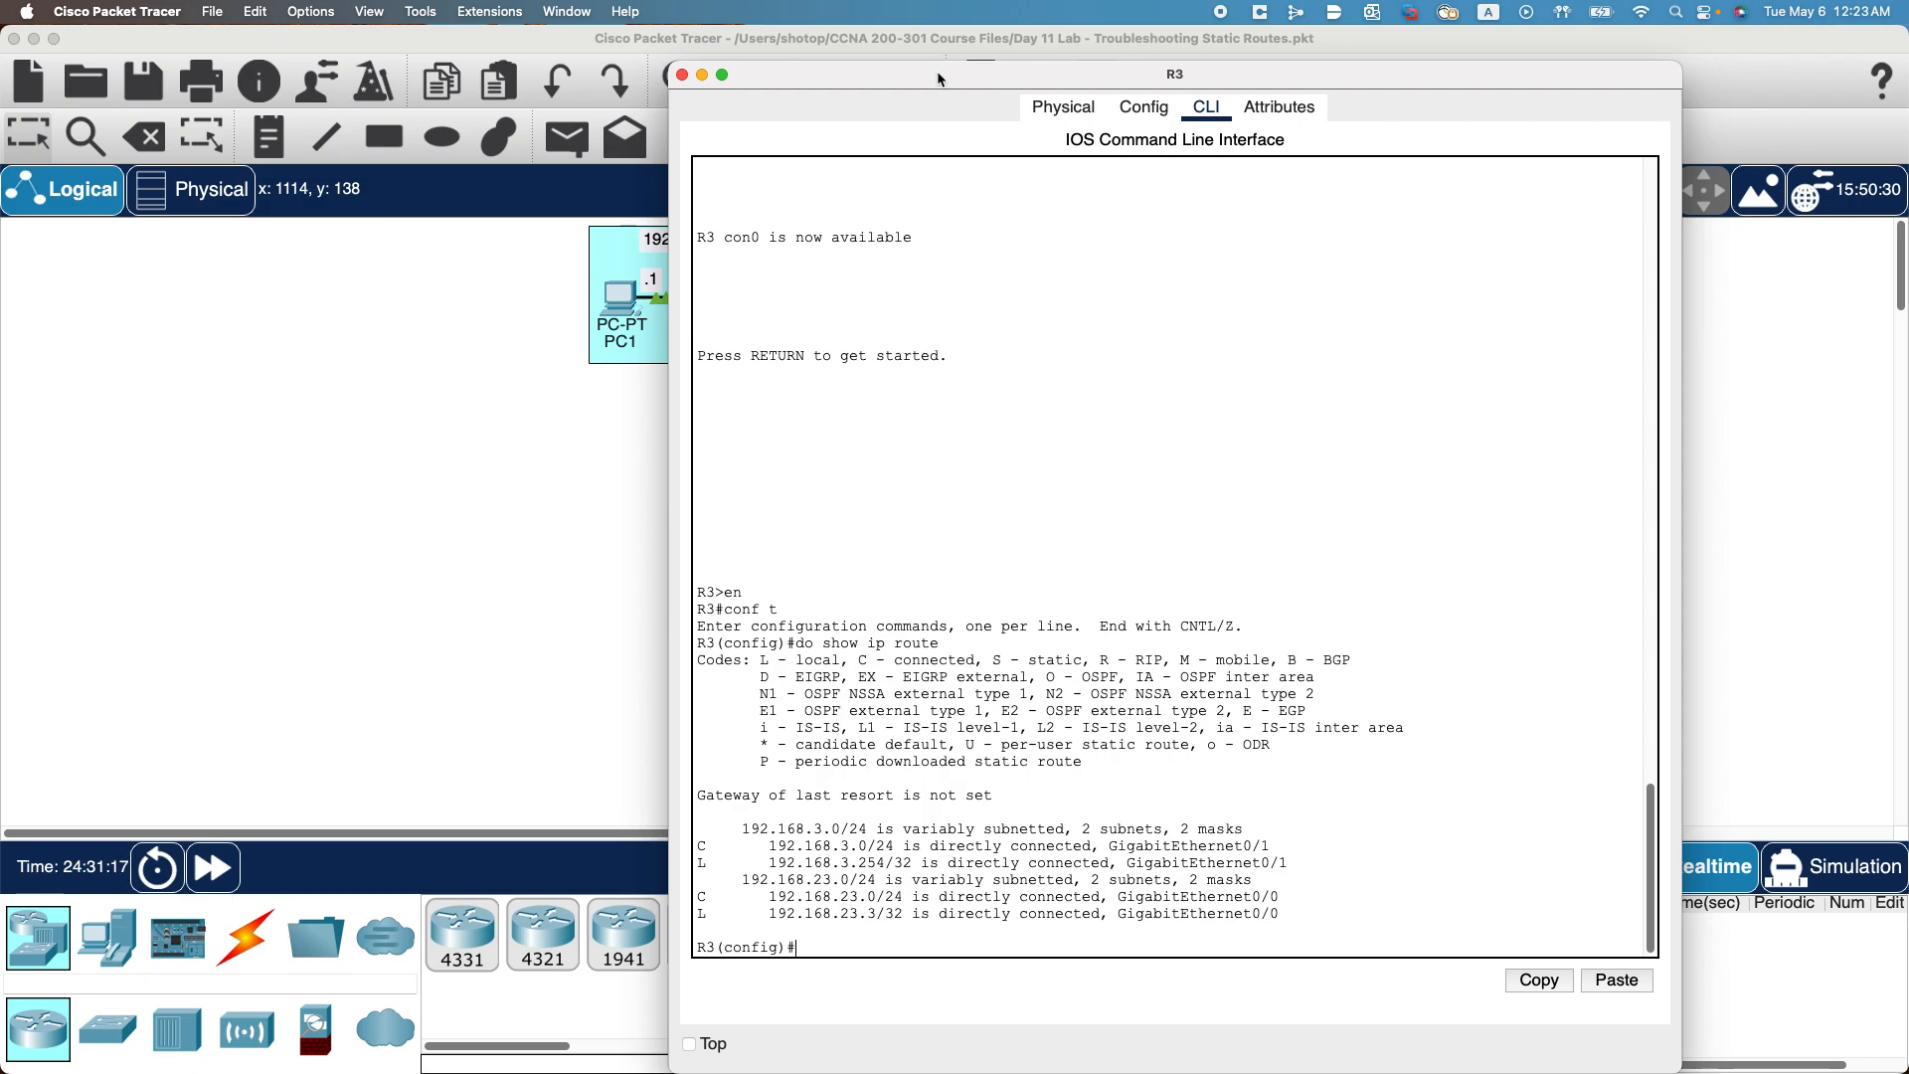
# Check the routes shown in R2's command line, then return to R3's command line.
pyautogui.click(681, 75)
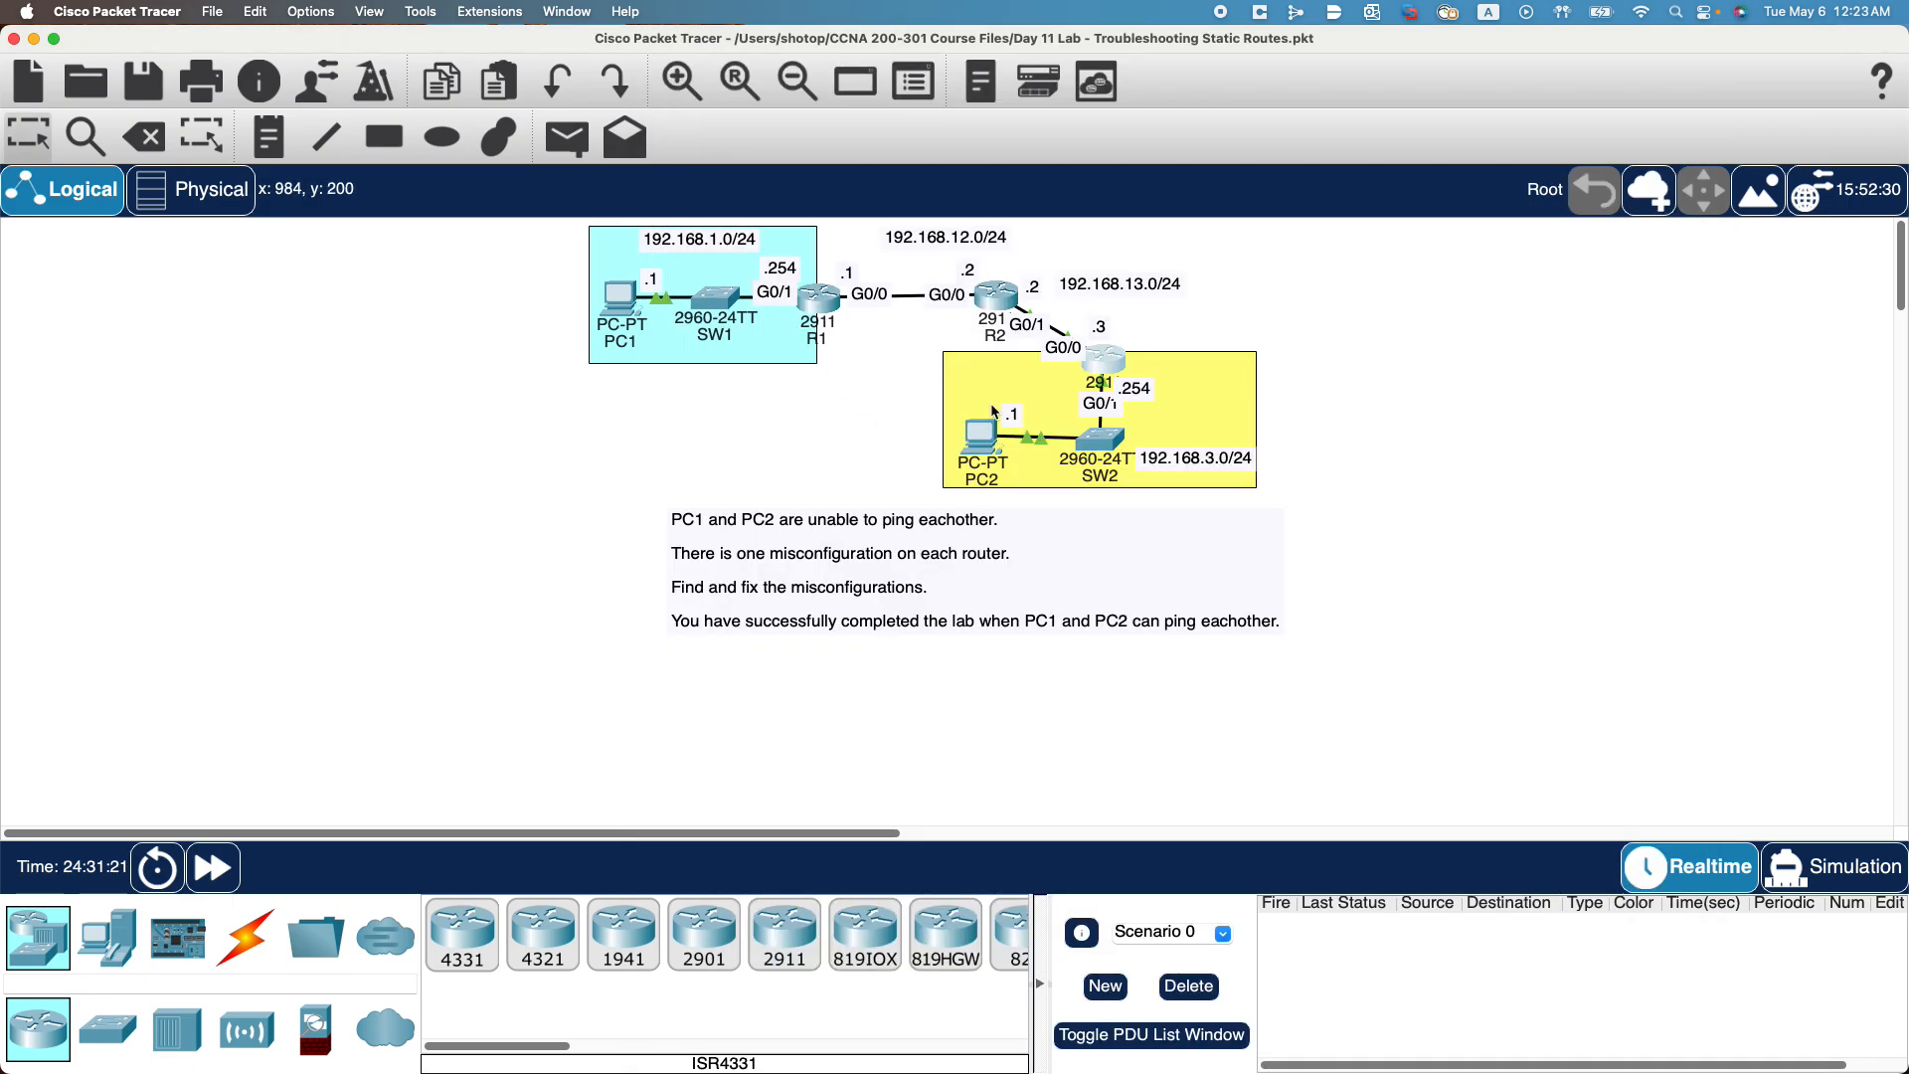
pyautogui.click(994, 298)
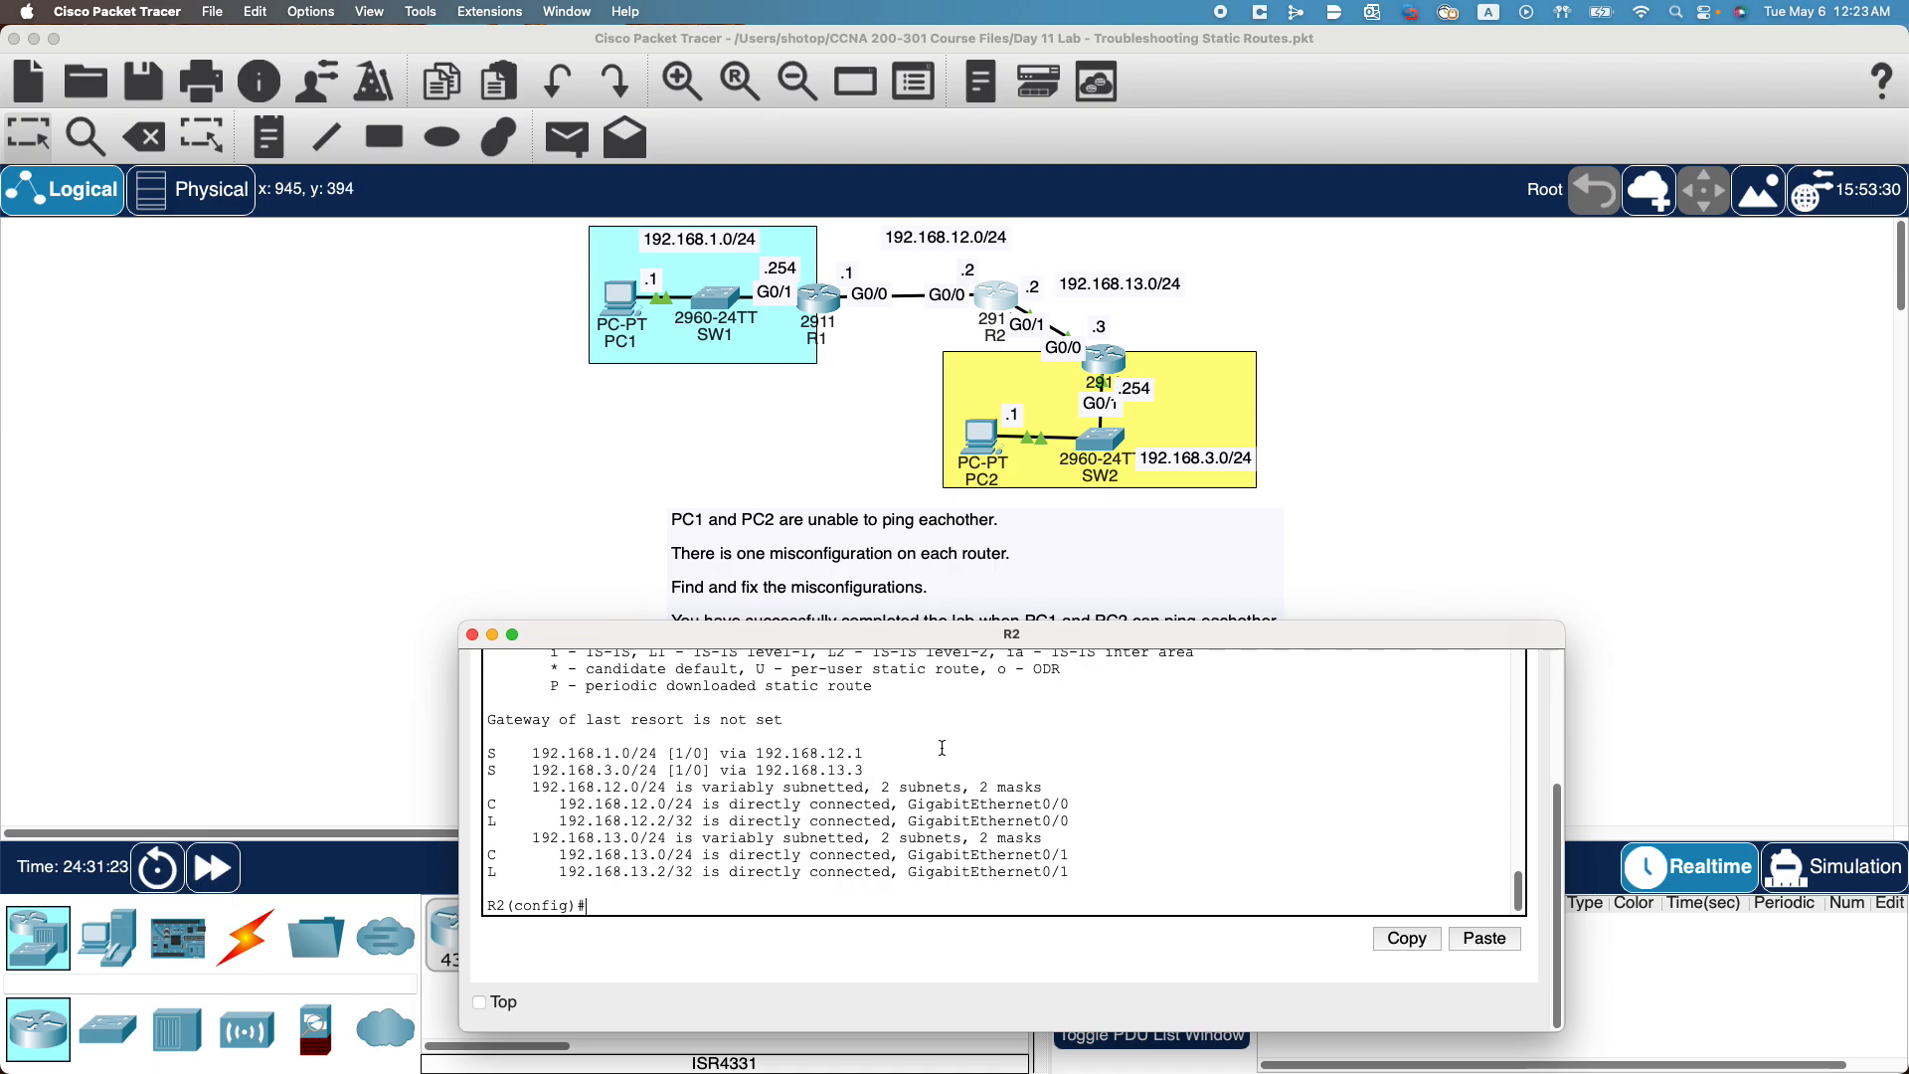
pyautogui.click(1111, 358)
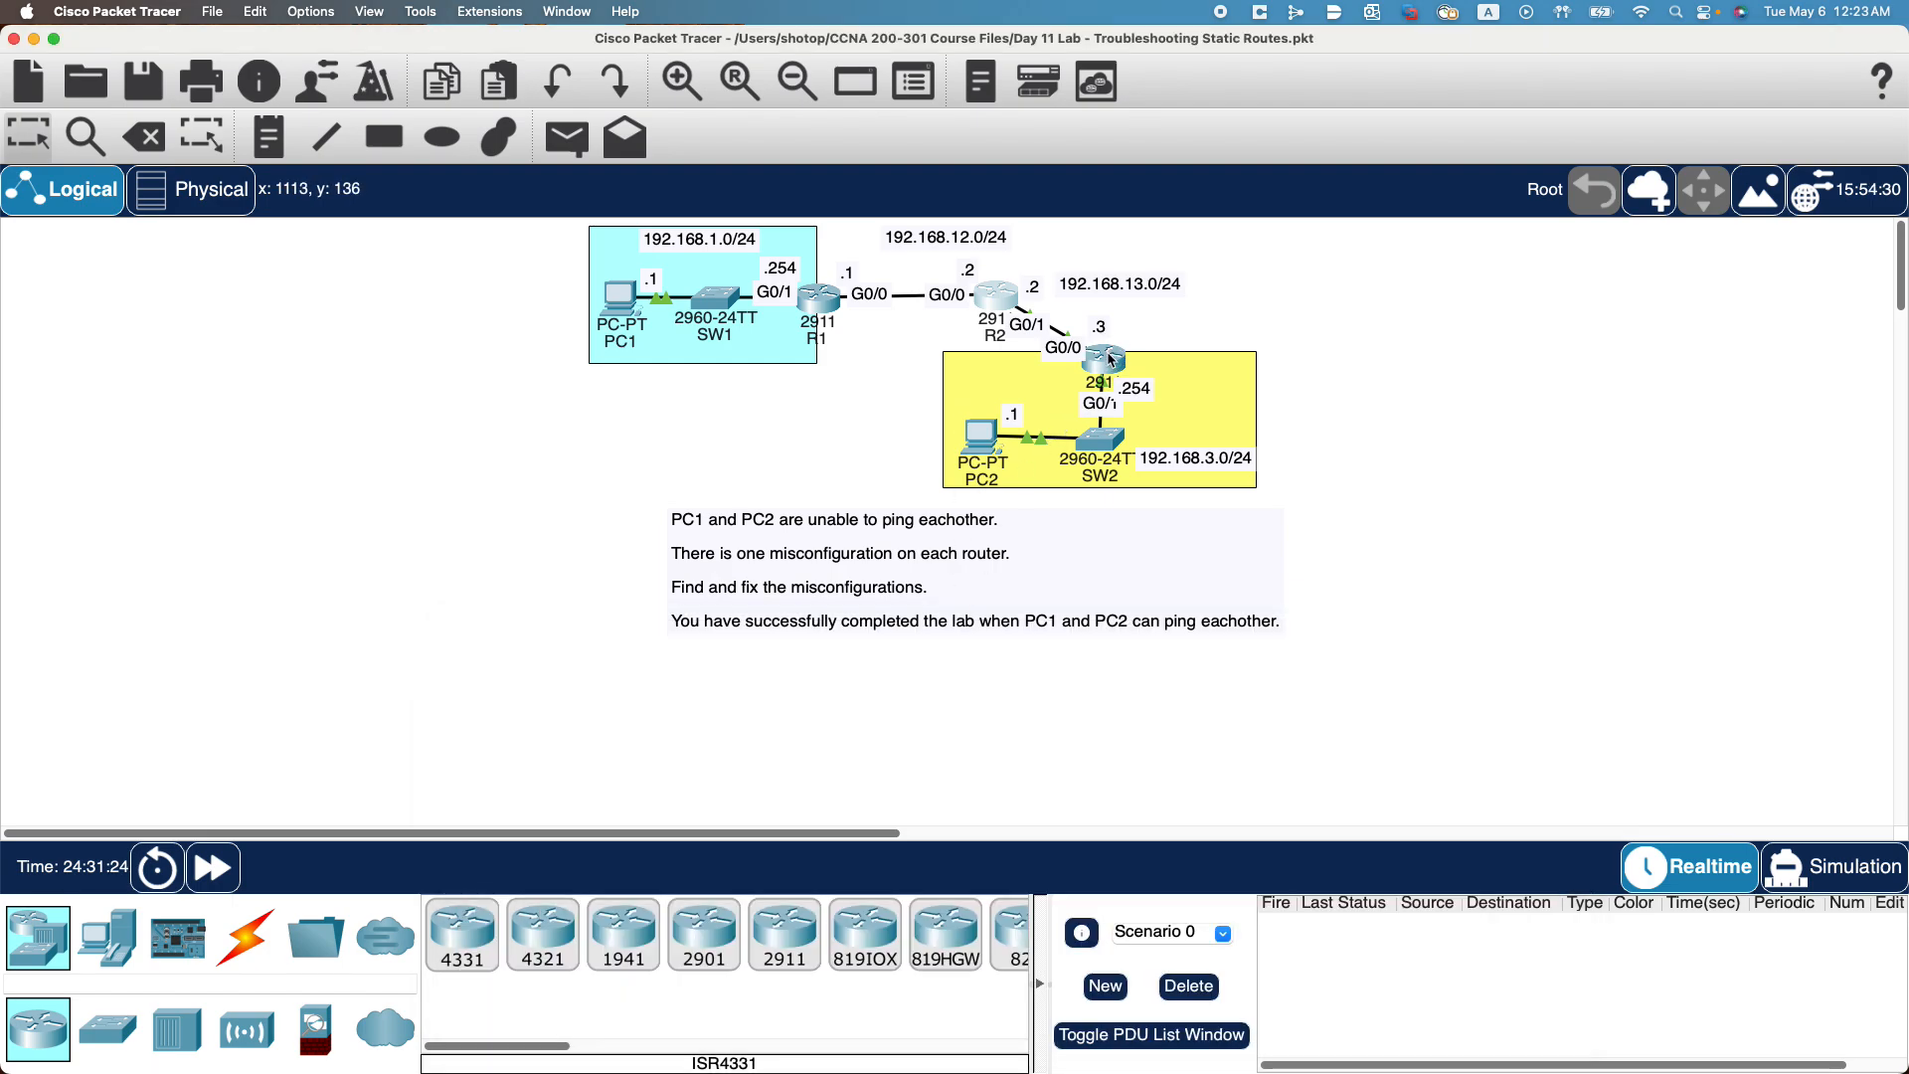
pyautogui.click(1111, 358)
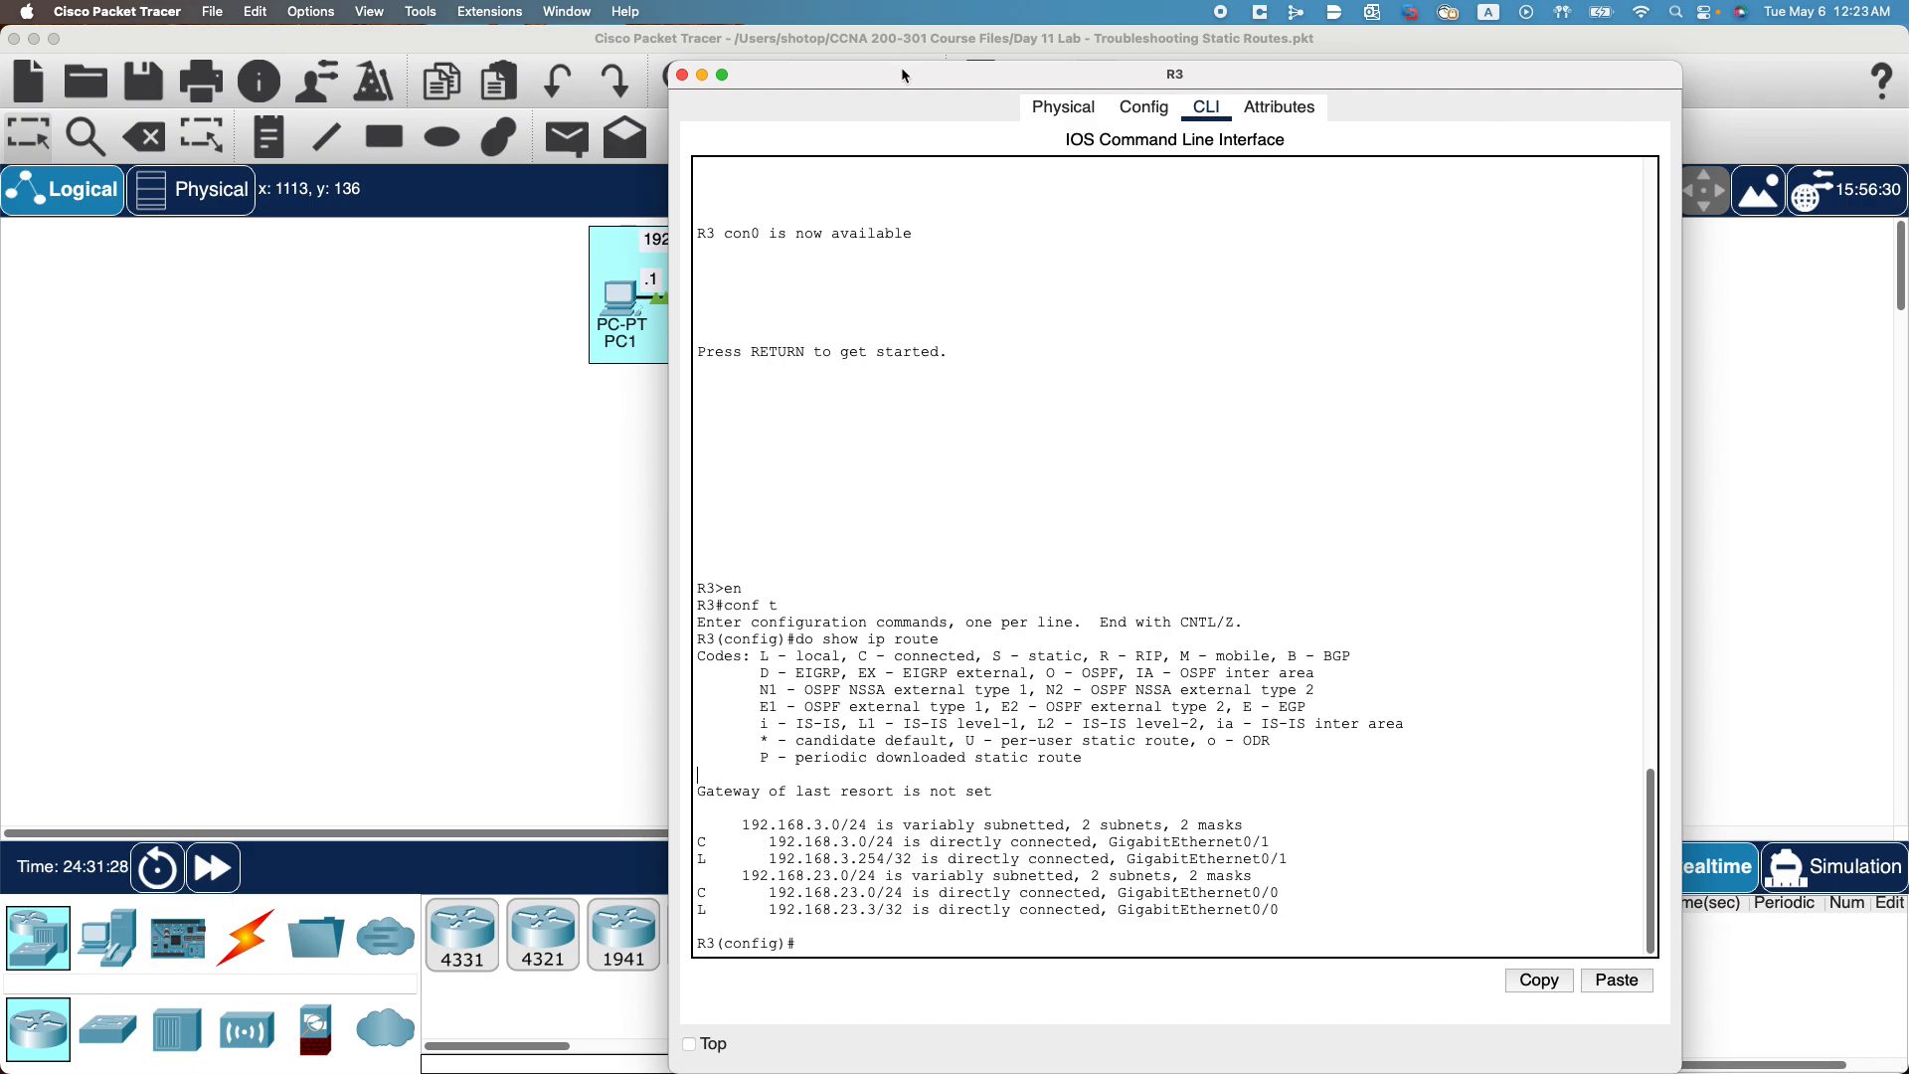
# Resize and reposition R3's window below the network diagram so the topology and command line can be read together.
pyautogui.moveTo(881, 107); pyautogui.dragTo(370, 110)
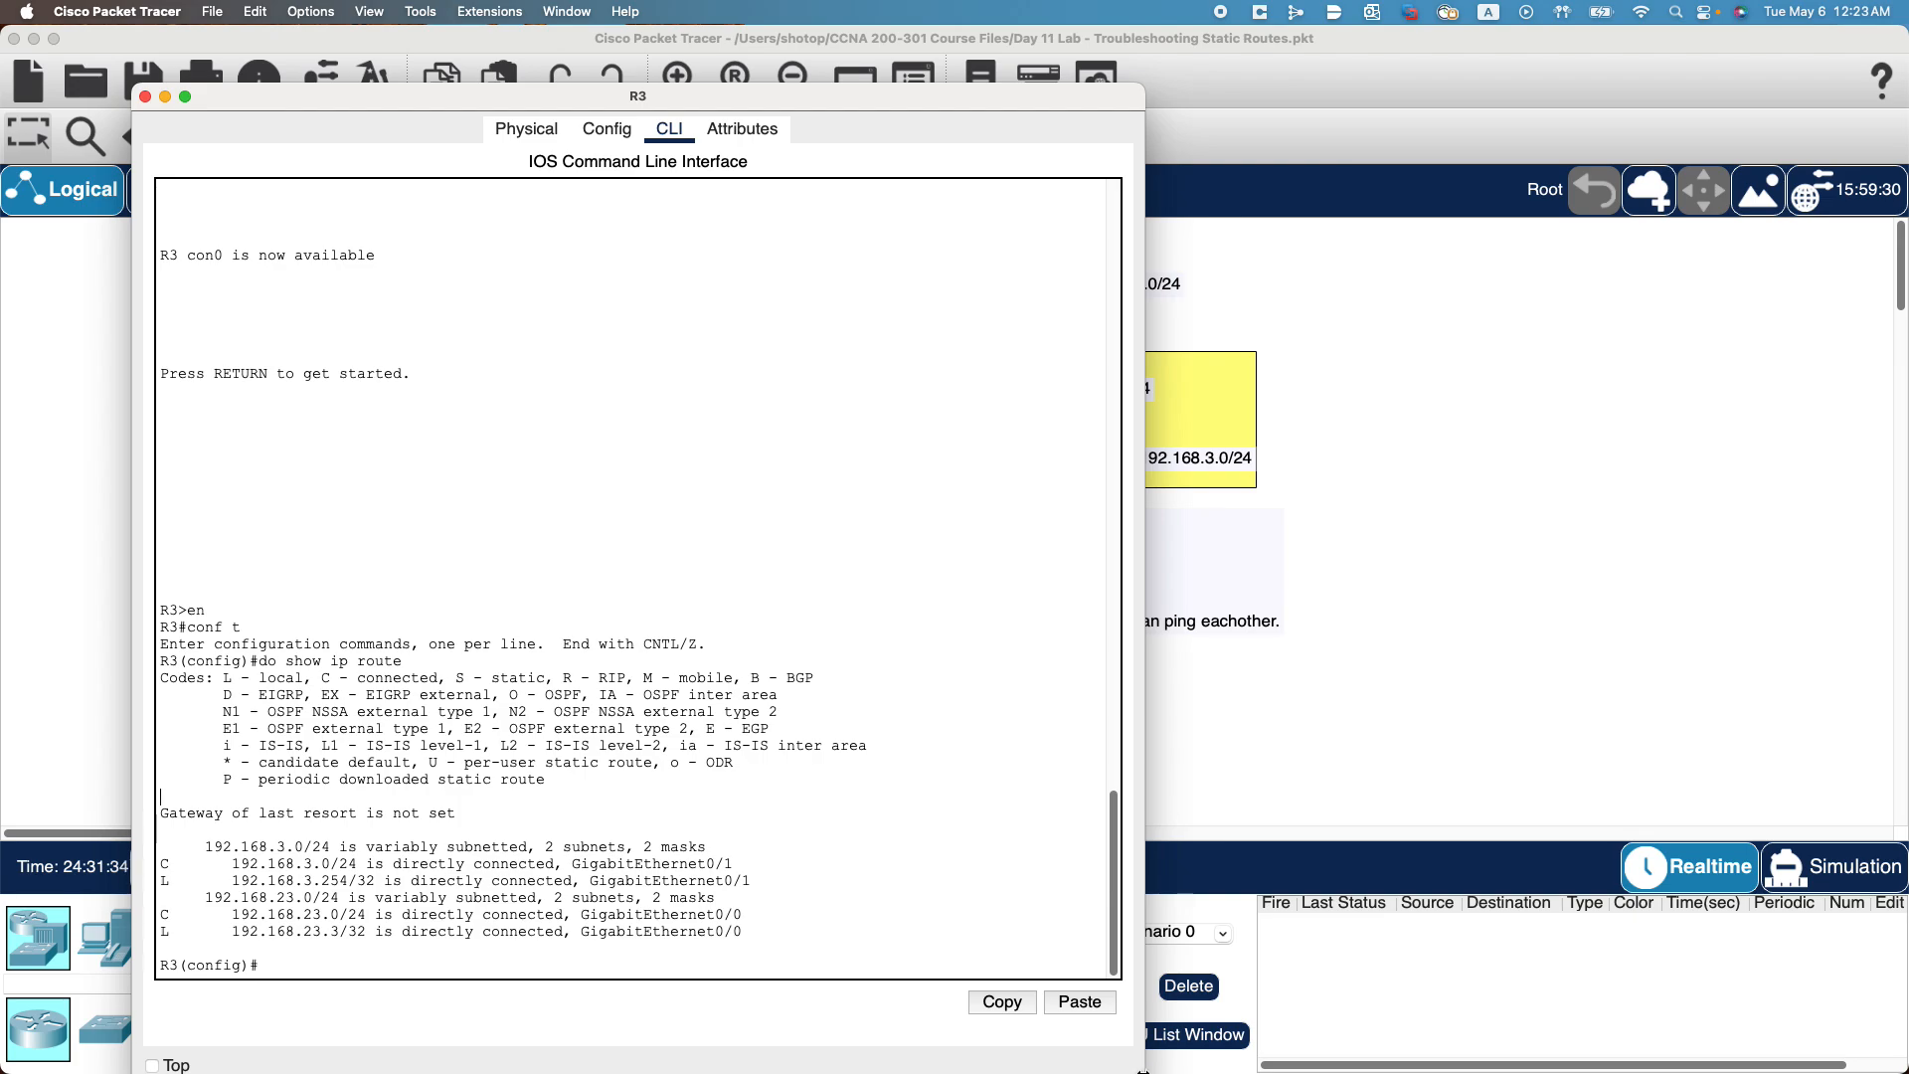
pyautogui.moveTo(965, 100); pyautogui.dragTo(1012, 41)
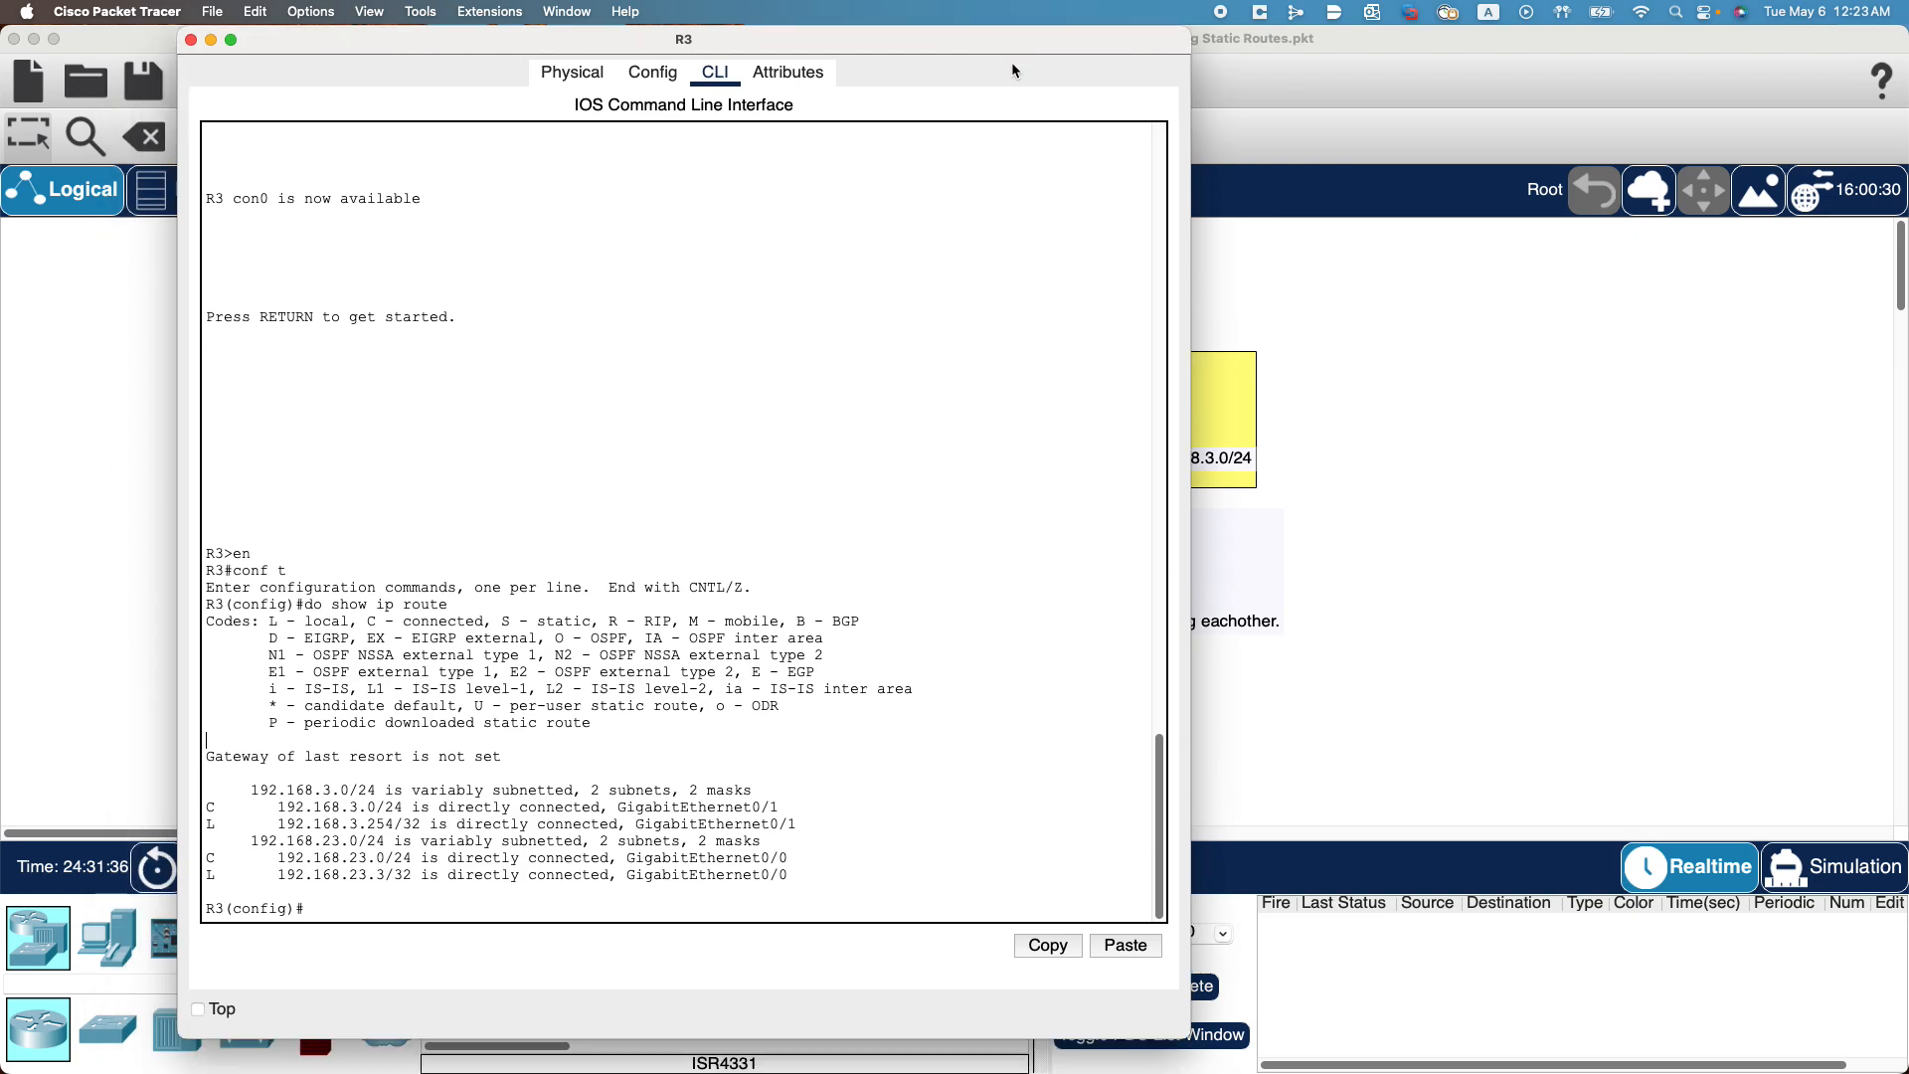
pyautogui.moveTo(1190, 1037); pyautogui.dragTo(1554, 616)
pyautogui.moveTo(1087, 38); pyautogui.dragTo(1309, 506)
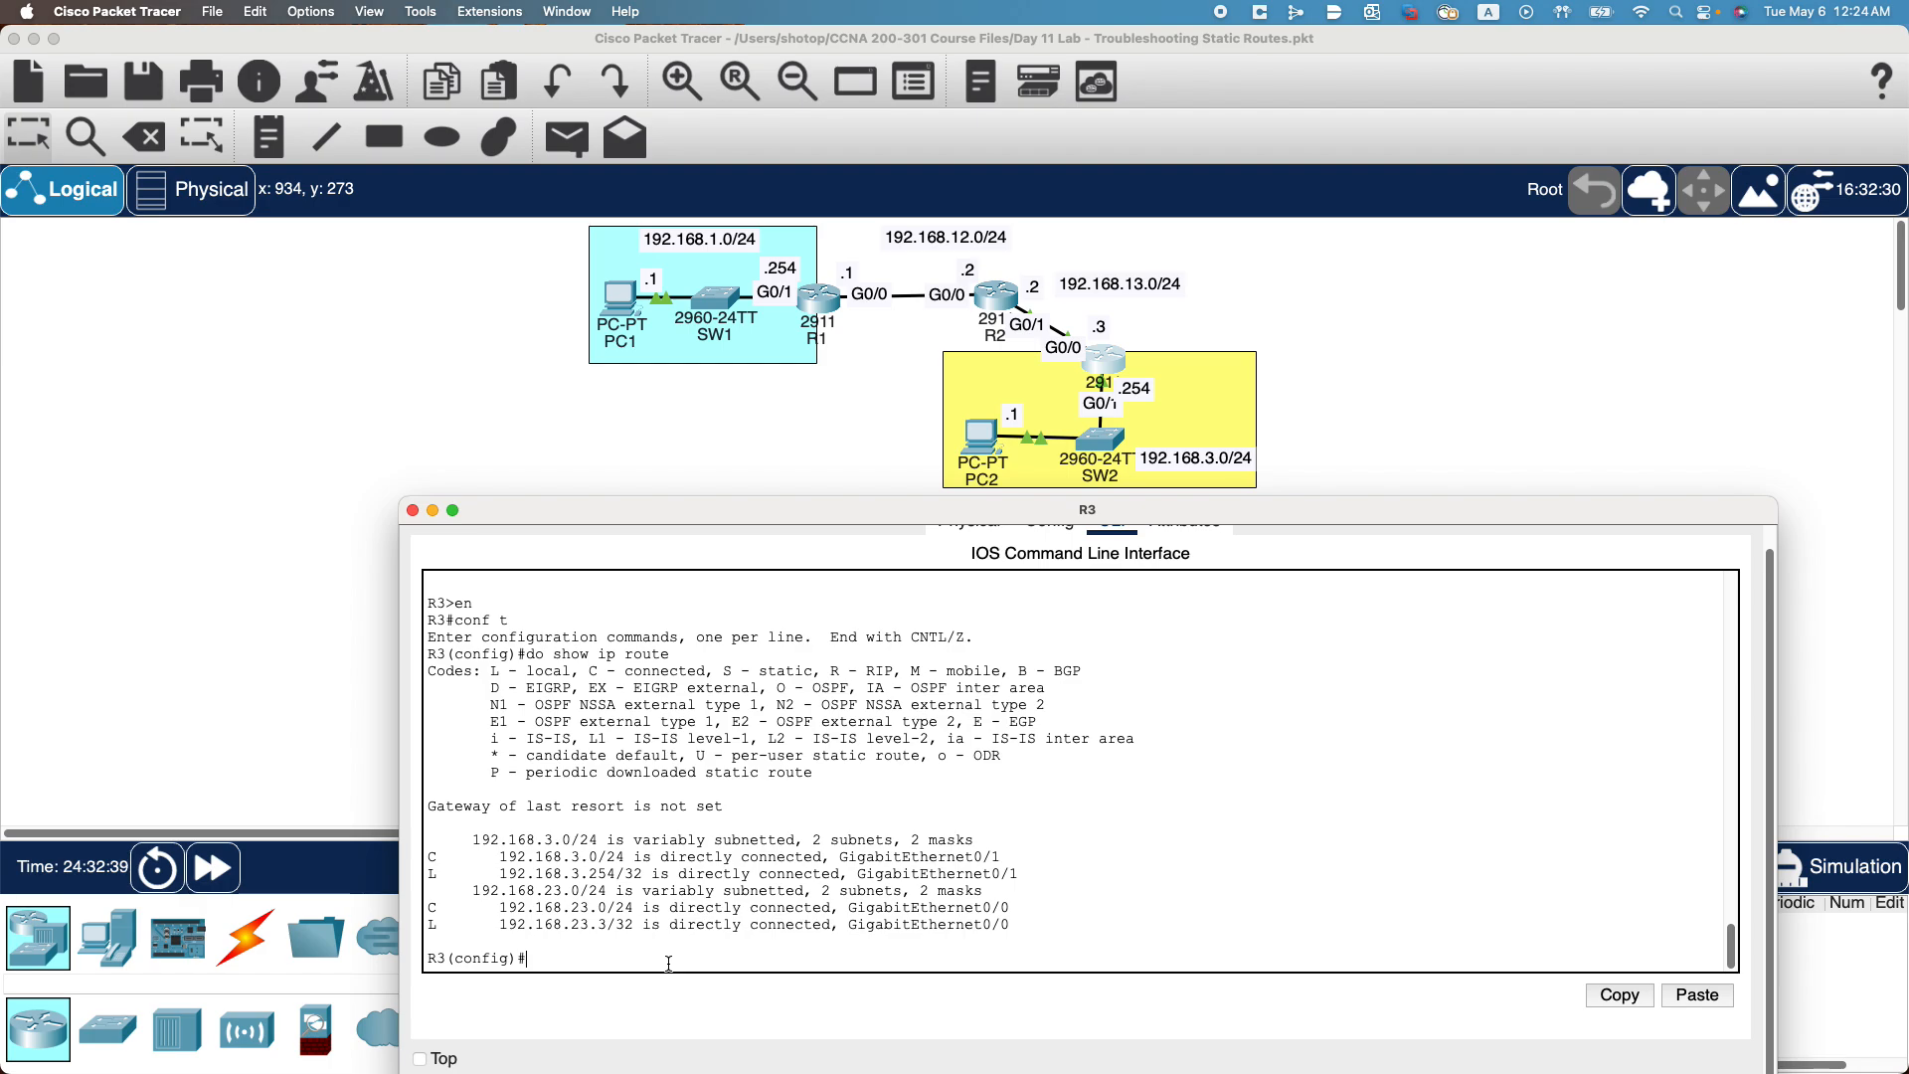
# Add a static route on R3 to 192.168.1.0 255.255.255.0 with next hop 192.168.13.2.
pyautogui.write('ip route 192.168.1.0 255.255.255.0 ')
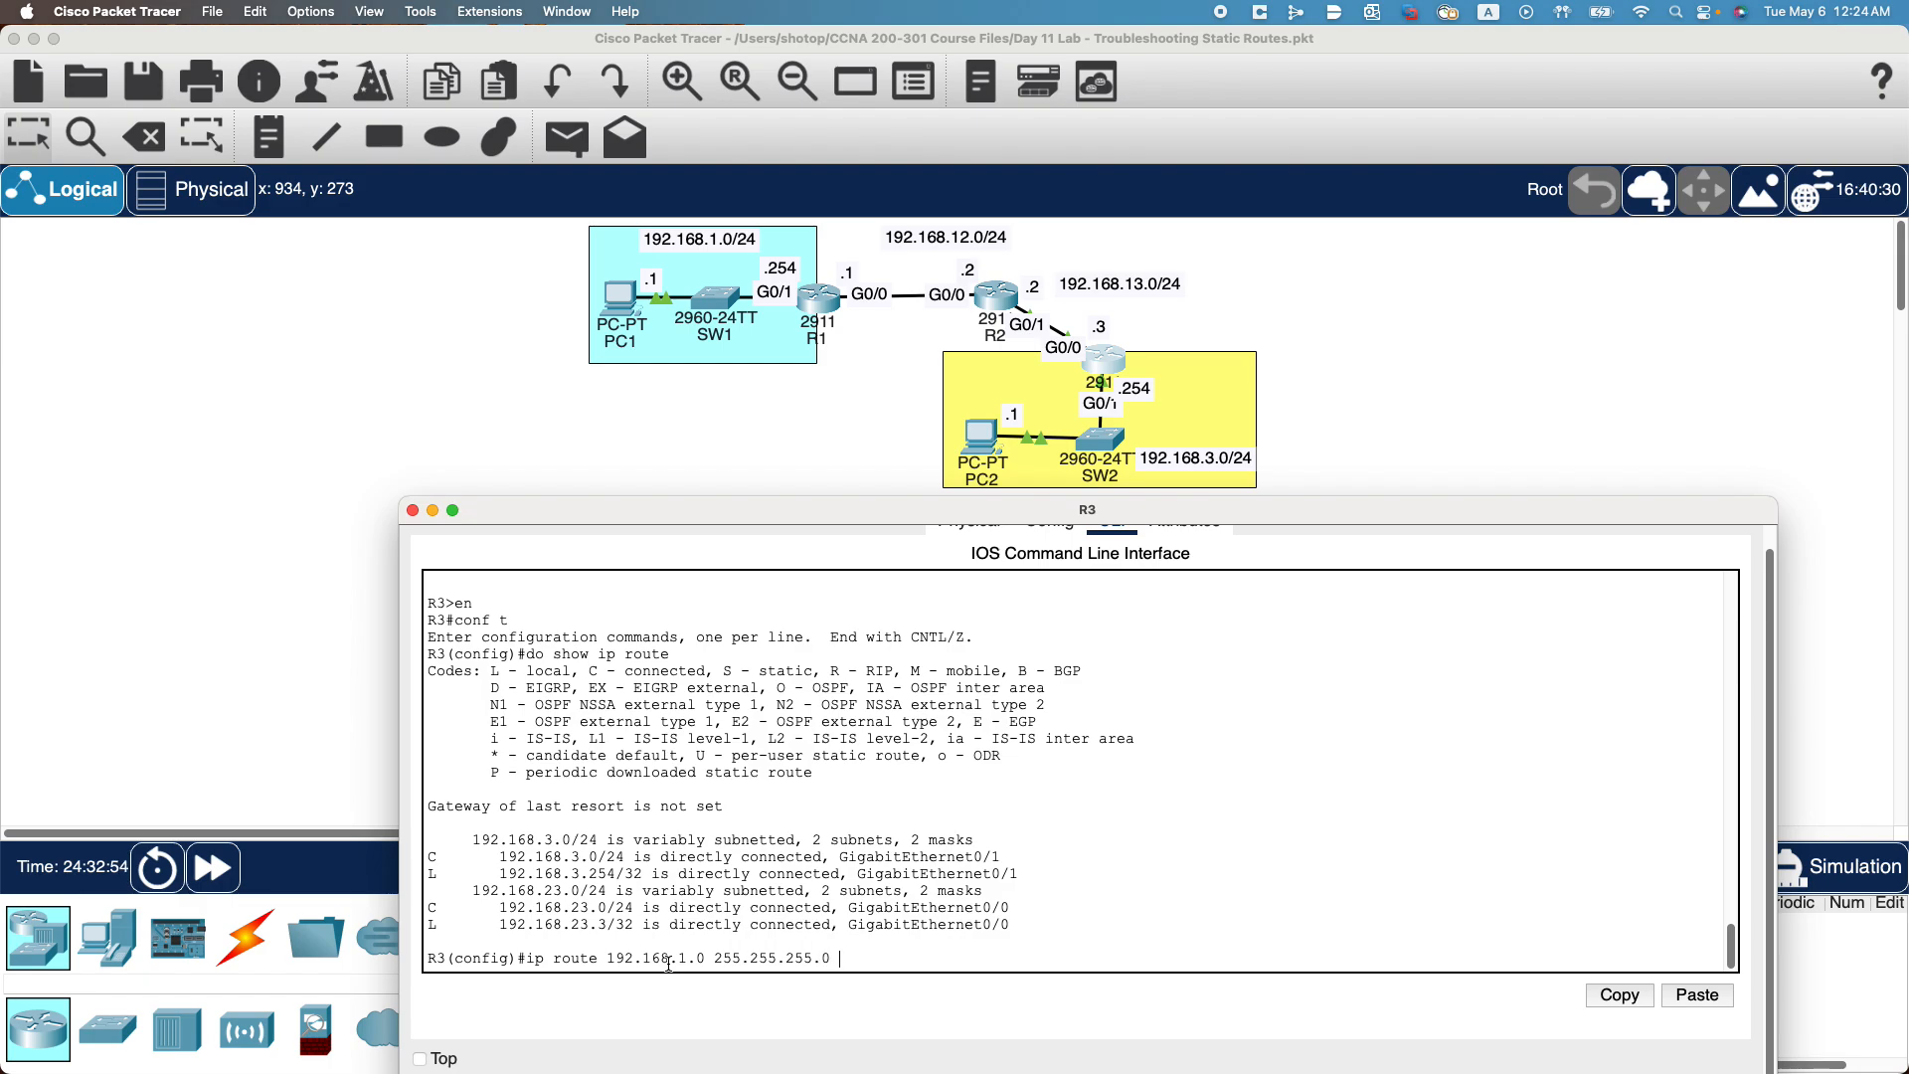
pyautogui.write('192.168.13.')
pyautogui.press('BackSpace')
pyautogui.press('BackSpace')
pyautogui.press('BackSpace')
pyautogui.press('BackSpace')
pyautogui.press('BackSpace')
pyautogui.press('BackSpace')
pyautogui.press('BackSpace')
pyautogui.press('BackSpace')
pyautogui.write('92.168.13.2')
pyautogui.press('Return')
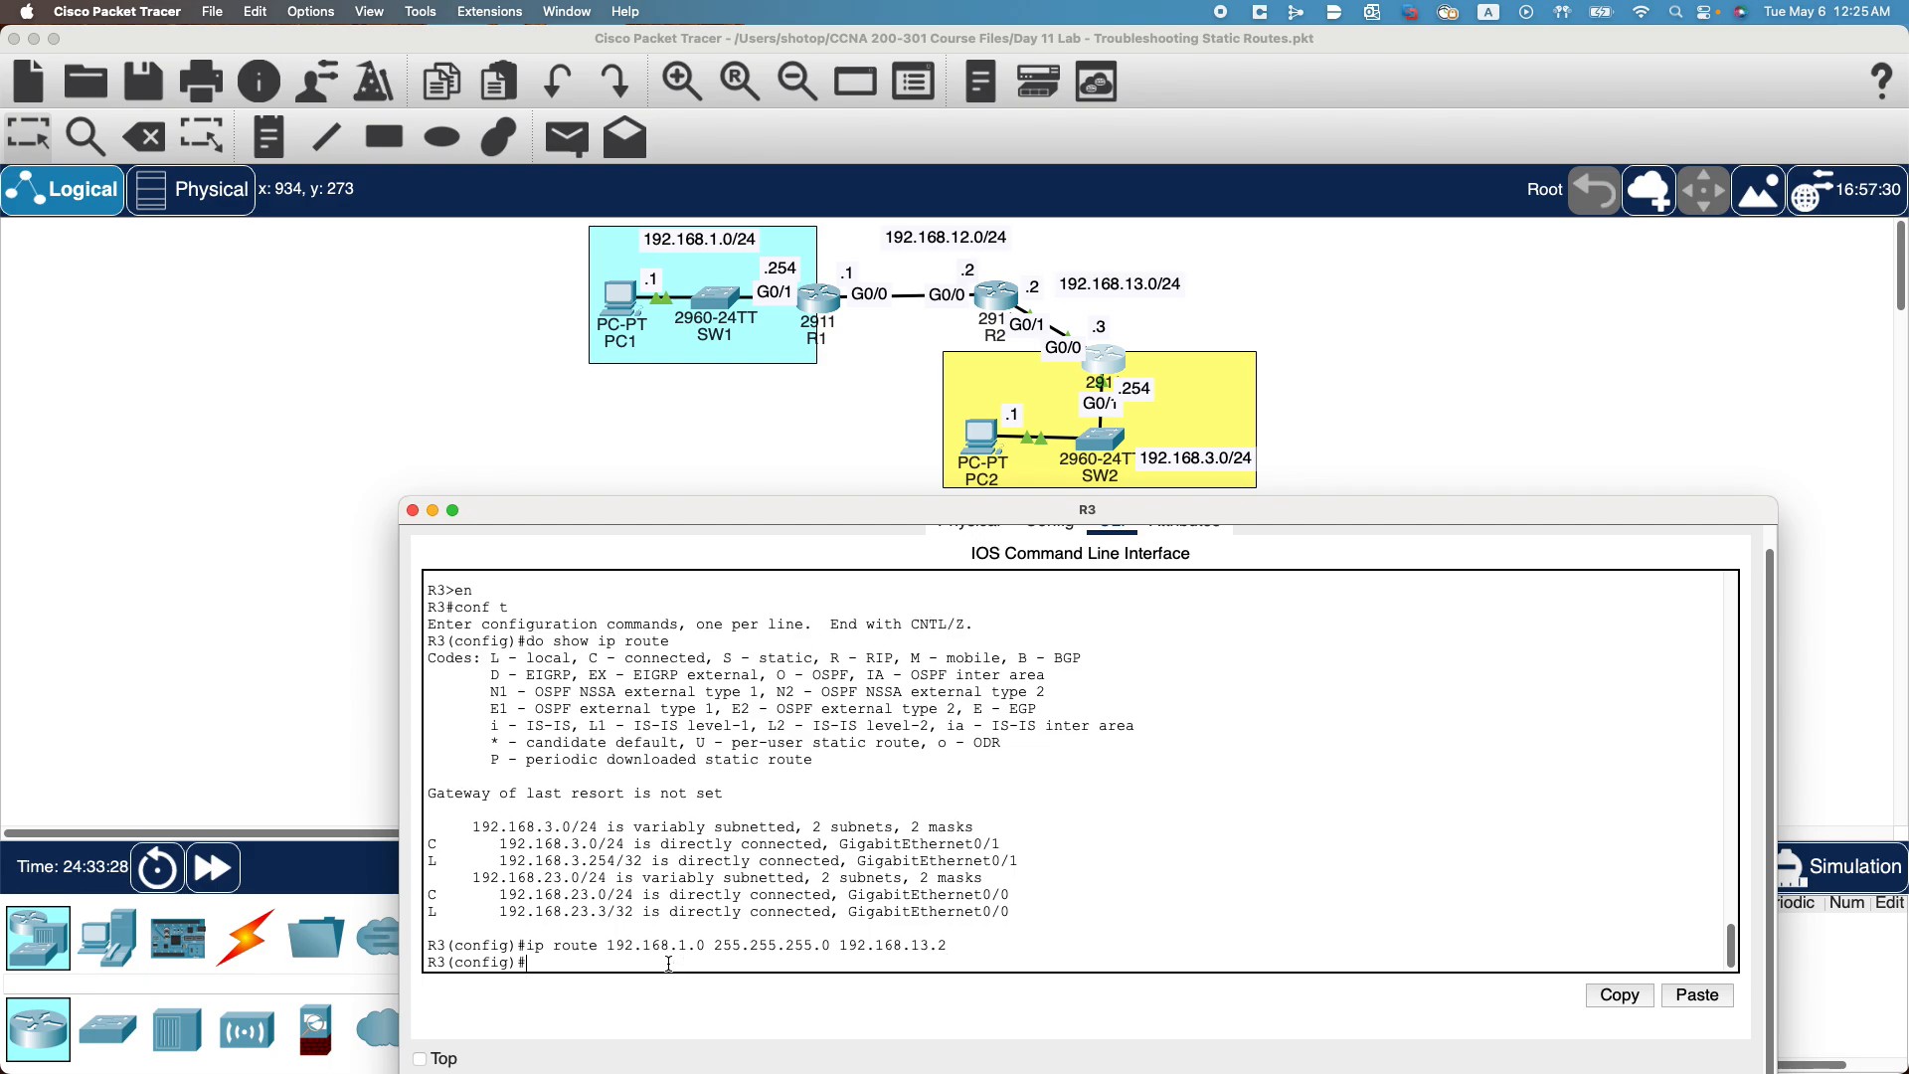
# Display R3's routing table again and ping R2's address 192.168.13.2 from R3.
pyautogui.write('do show ip route')
pyautogui.press('Return')
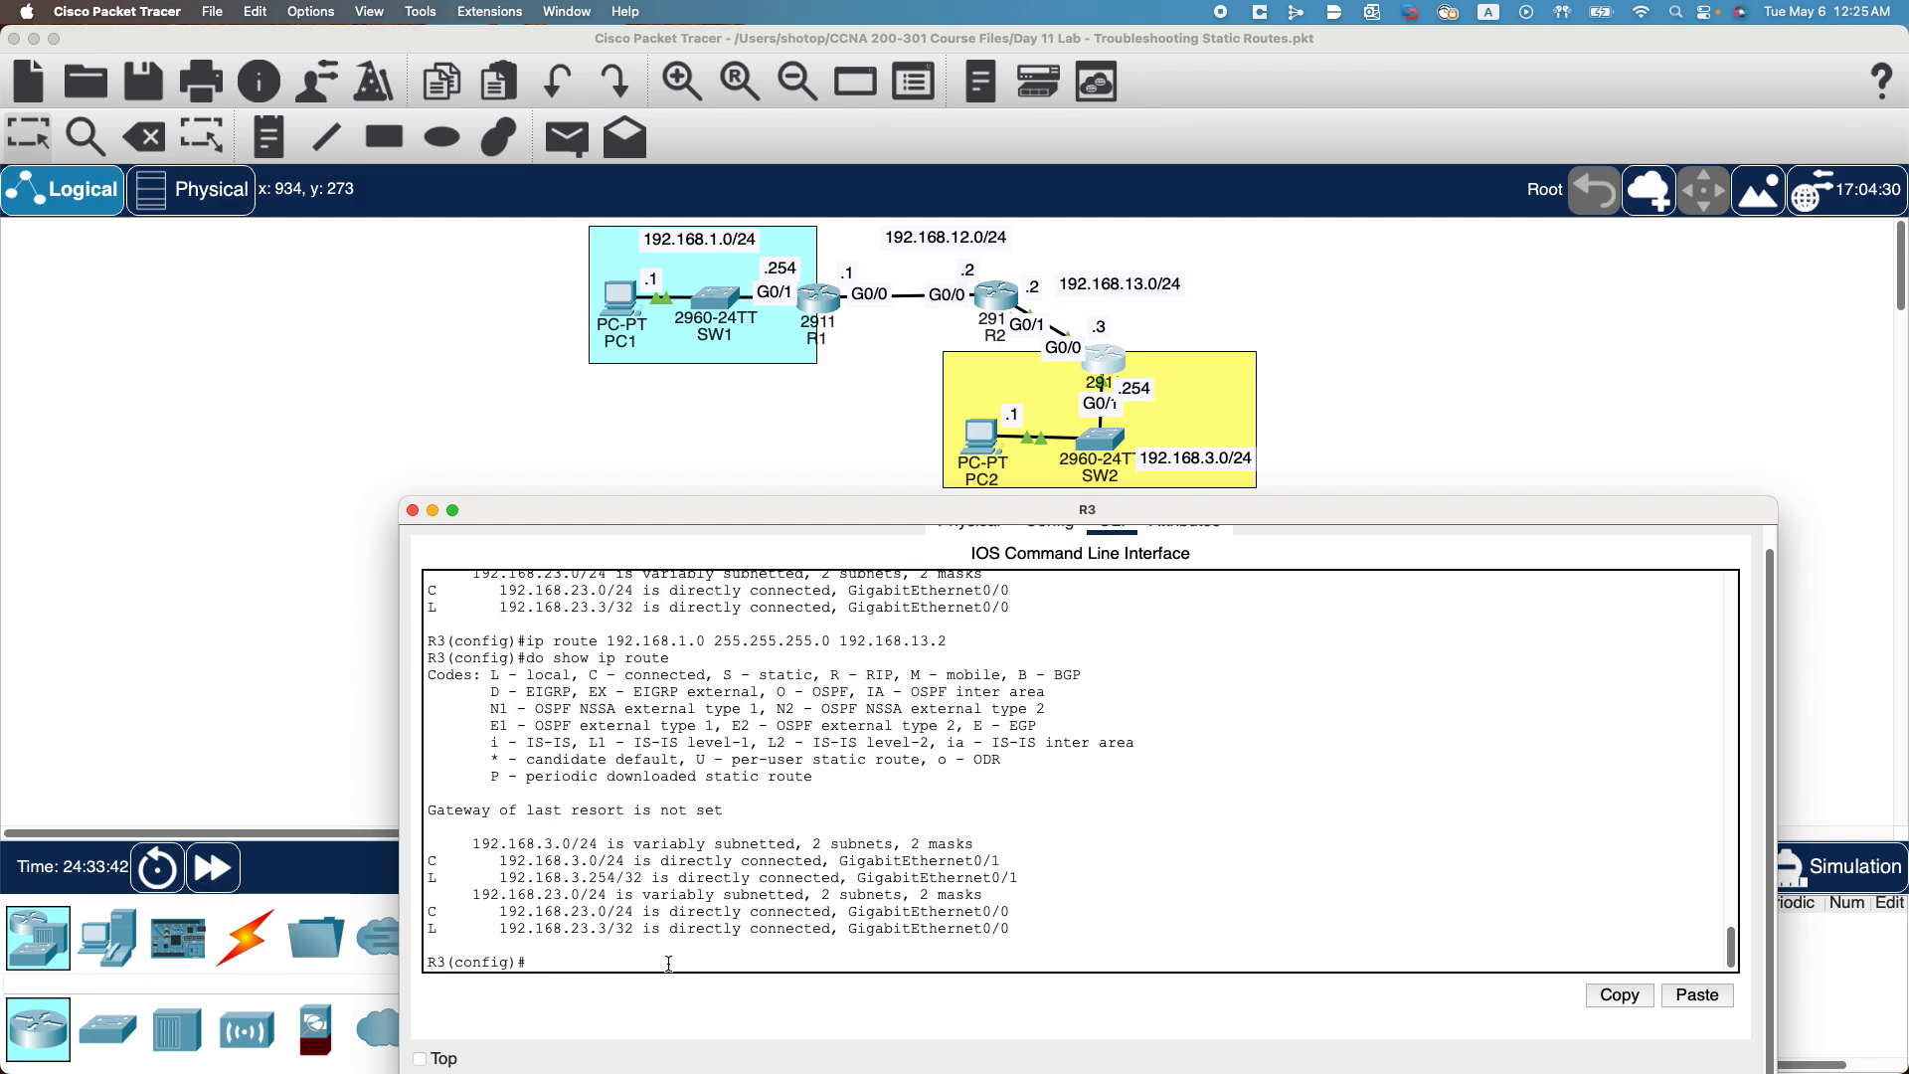
pyautogui.click(632, 952)
pyautogui.write('p')
pyautogui.press('BackSpace')
pyautogui.write('do ping 192.168.13.2')
pyautogui.press('Return')
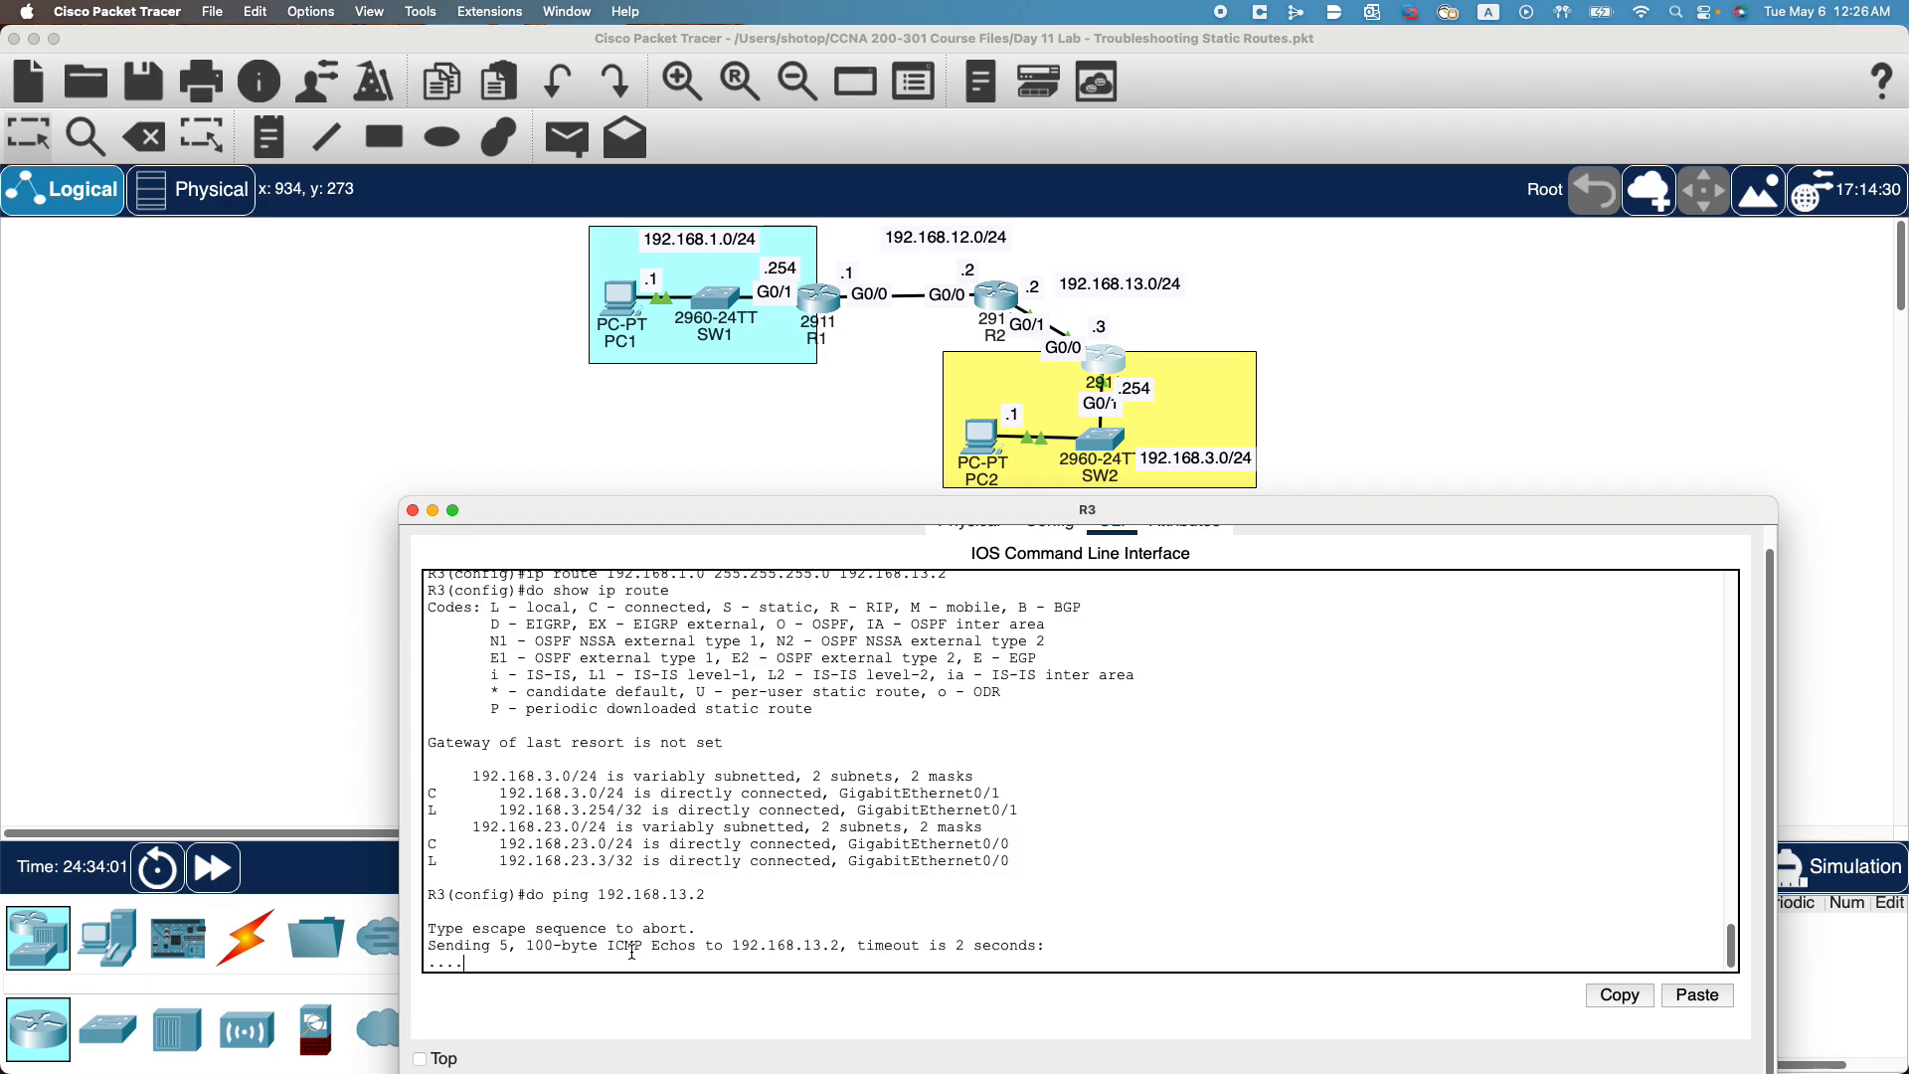
# Add a static route on R3 to 192.168.1.0 255.255.255.0 using exit interface GigabitEthernet0/0.
pyautogui.press('Up')
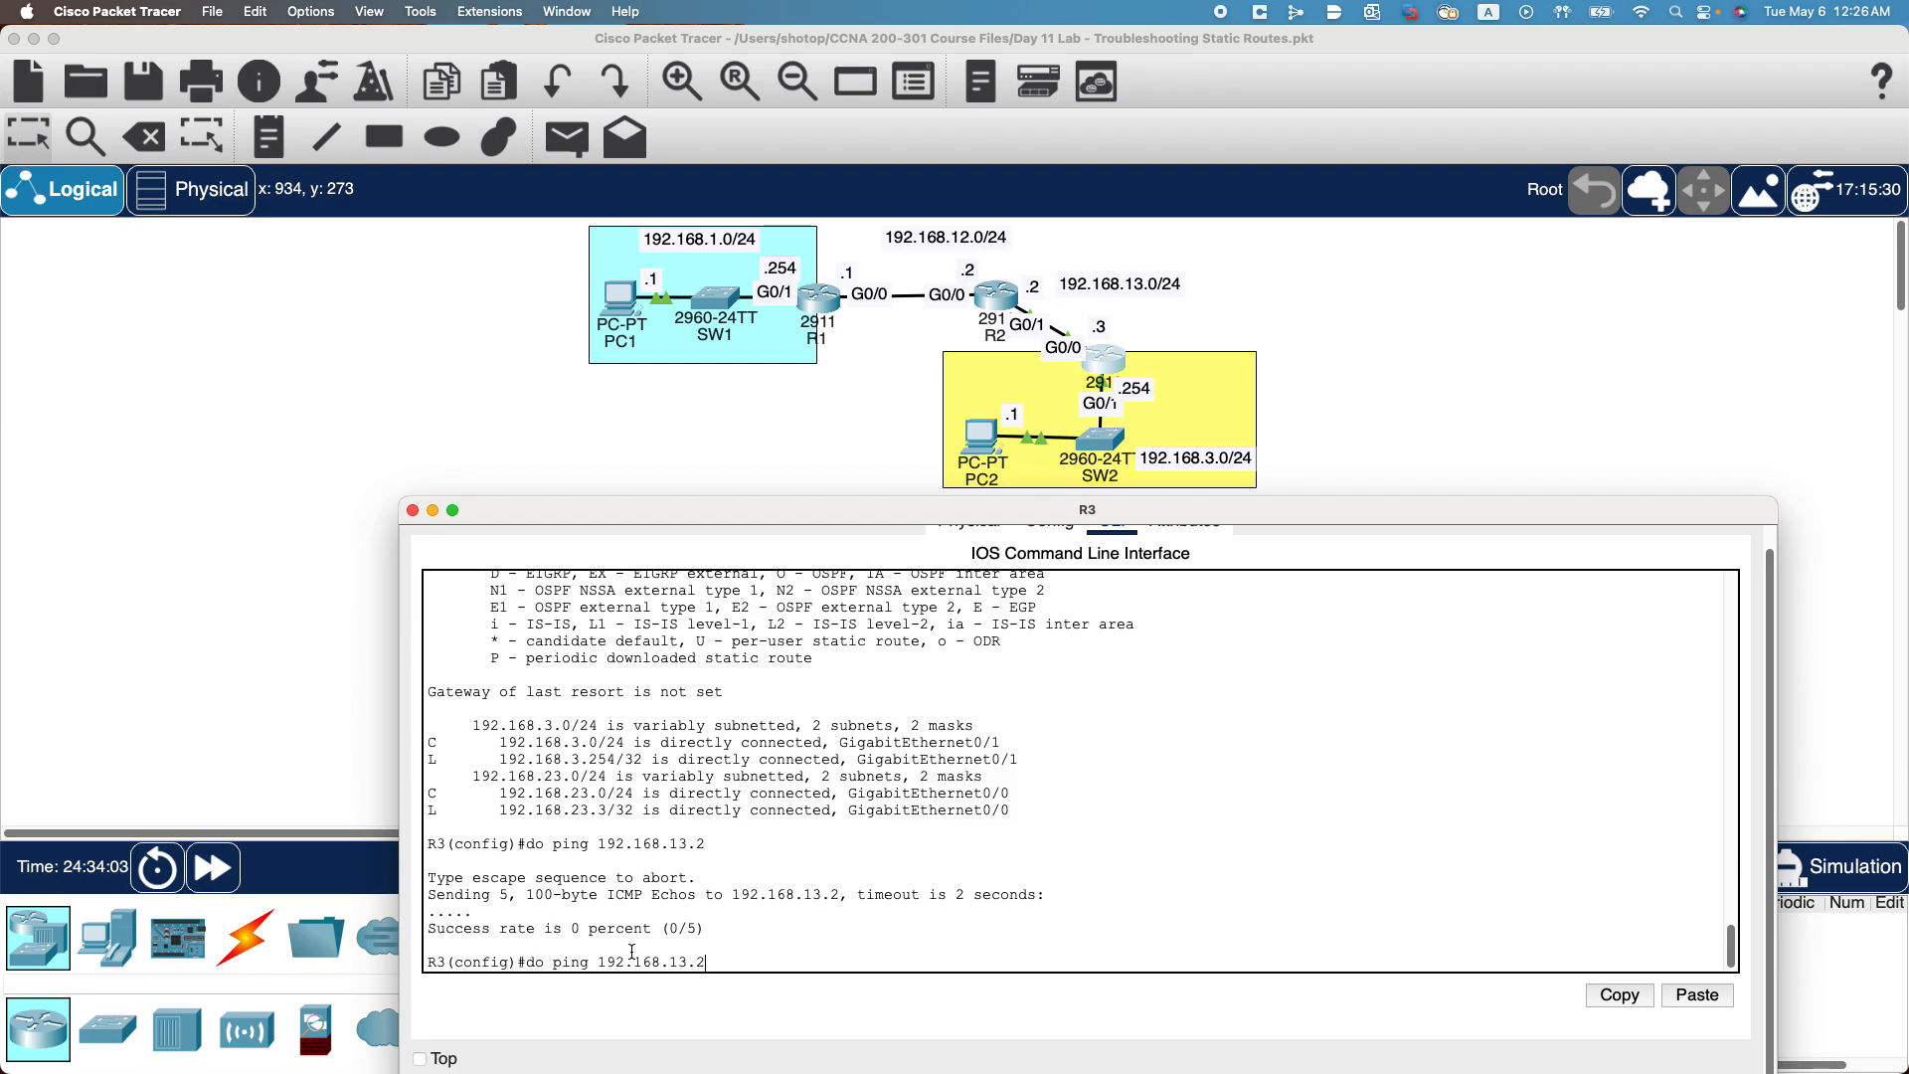
pyautogui.press('Up')
pyautogui.press('Up')
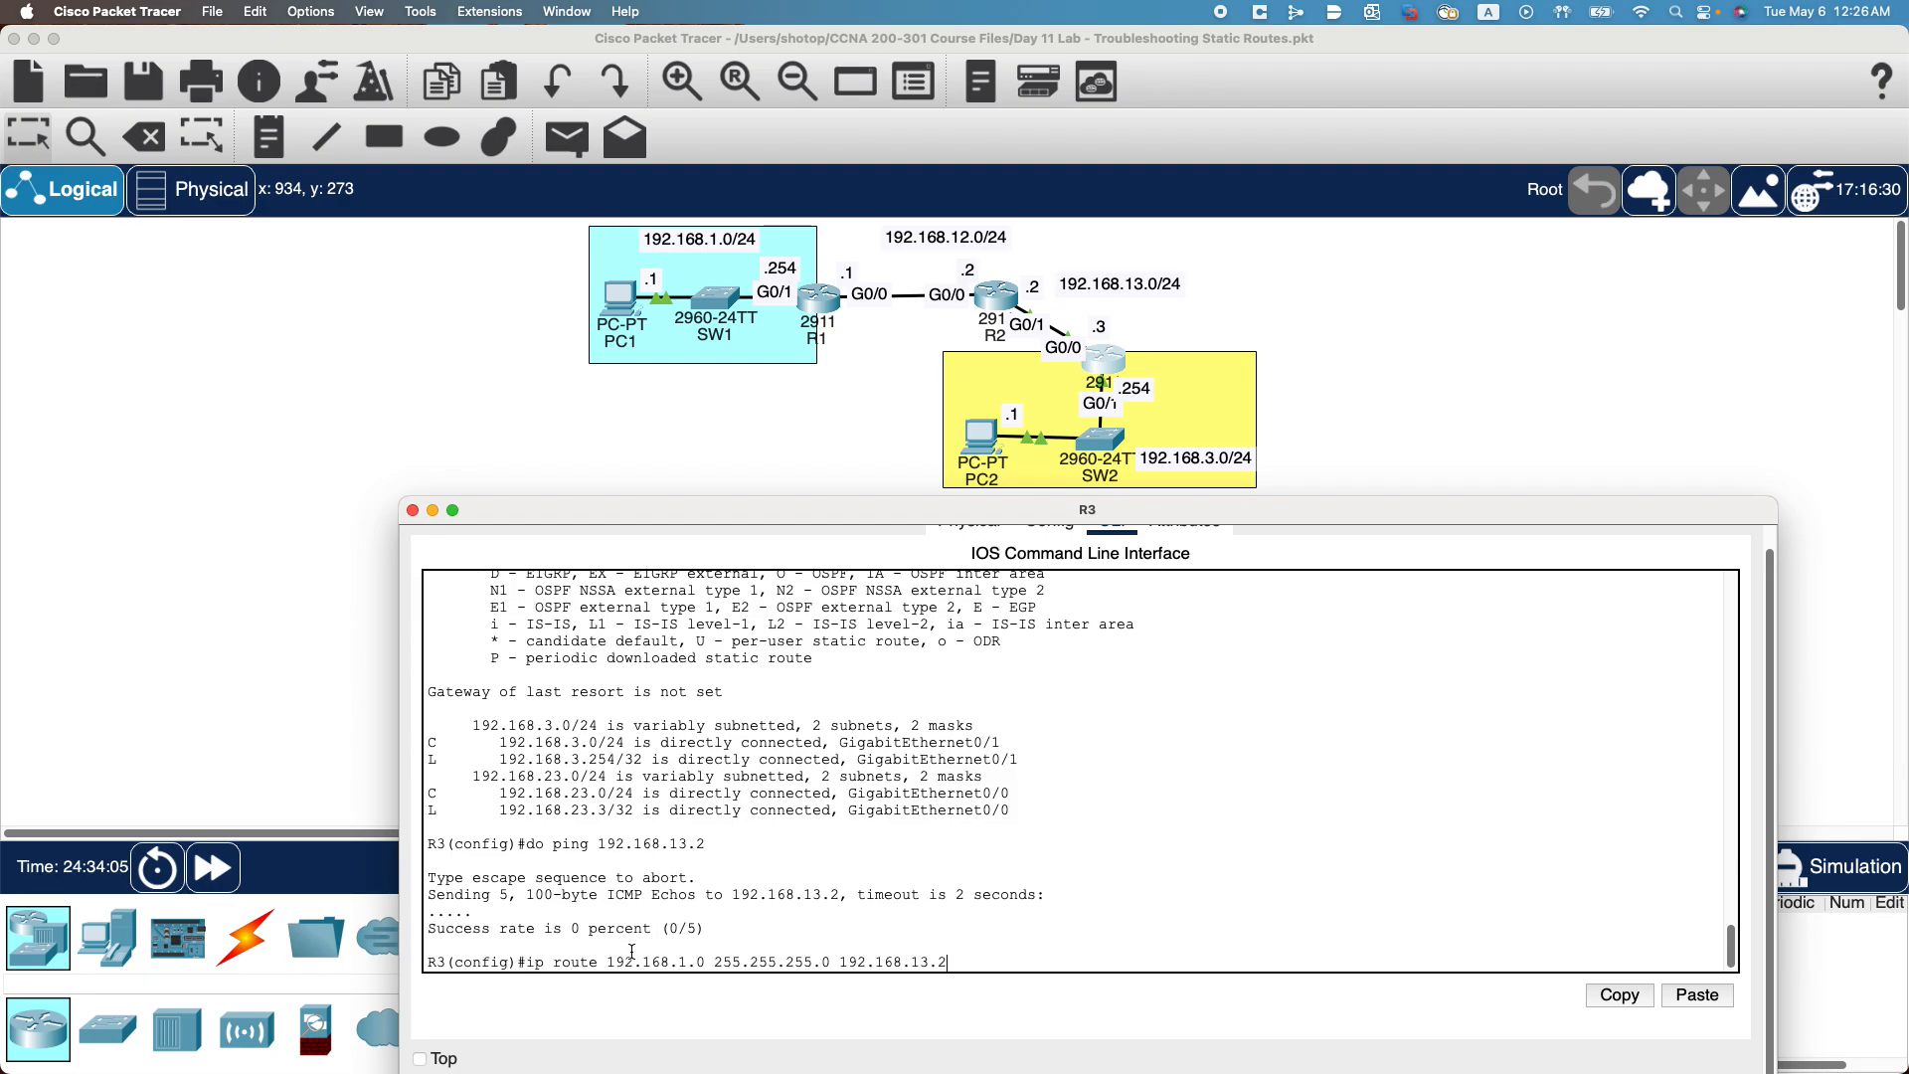
pyautogui.press('BackSpace')
pyautogui.press('BackSpace')
pyautogui.press('BackSpace')
pyautogui.press('BackSpace')
pyautogui.press('BackSpace')
pyautogui.press('BackSpace')
pyautogui.press('BackSpace')
pyautogui.press('BackSpace')
pyautogui.press('BackSpace')
pyautogui.press('BackSpace')
pyautogui.press('BackSpace')
pyautogui.press('BackSpace')
pyautogui.write('Gig')
pyautogui.press('Tab')
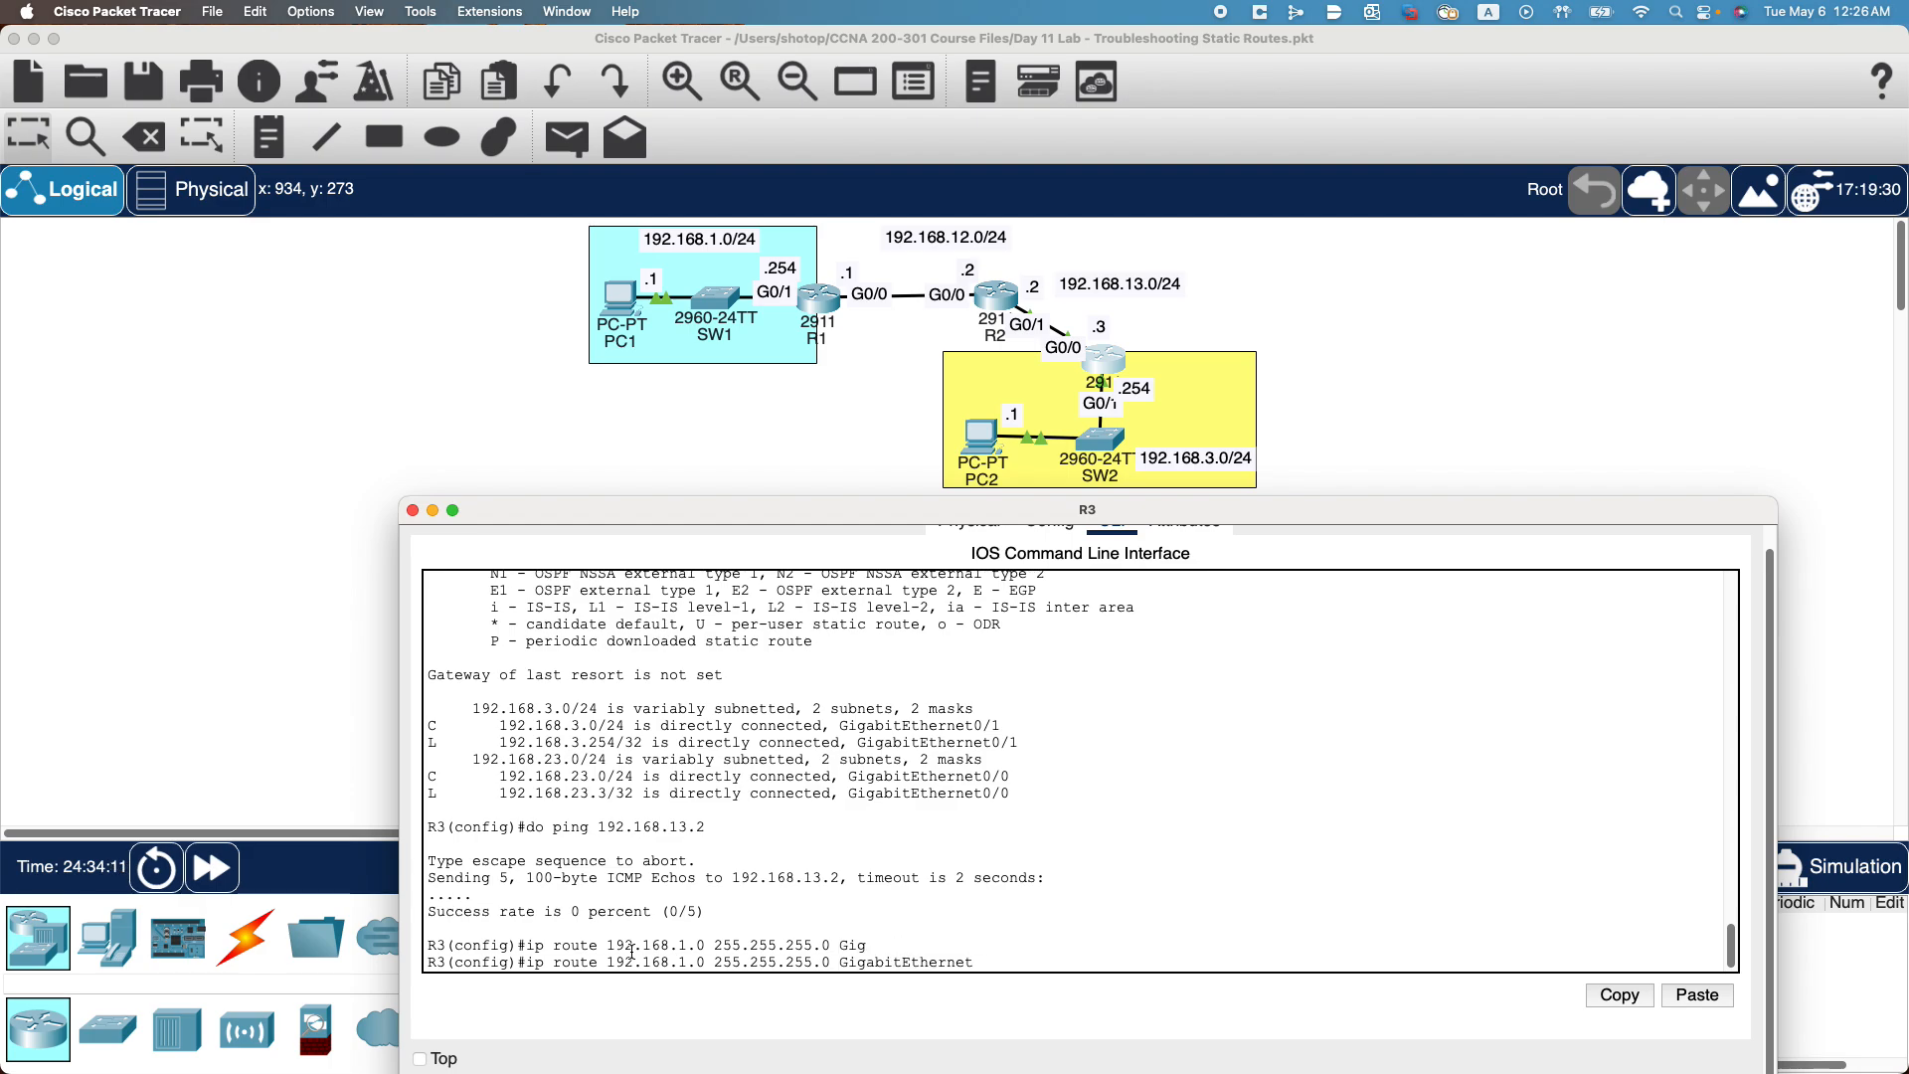
pyautogui.write('0/0')
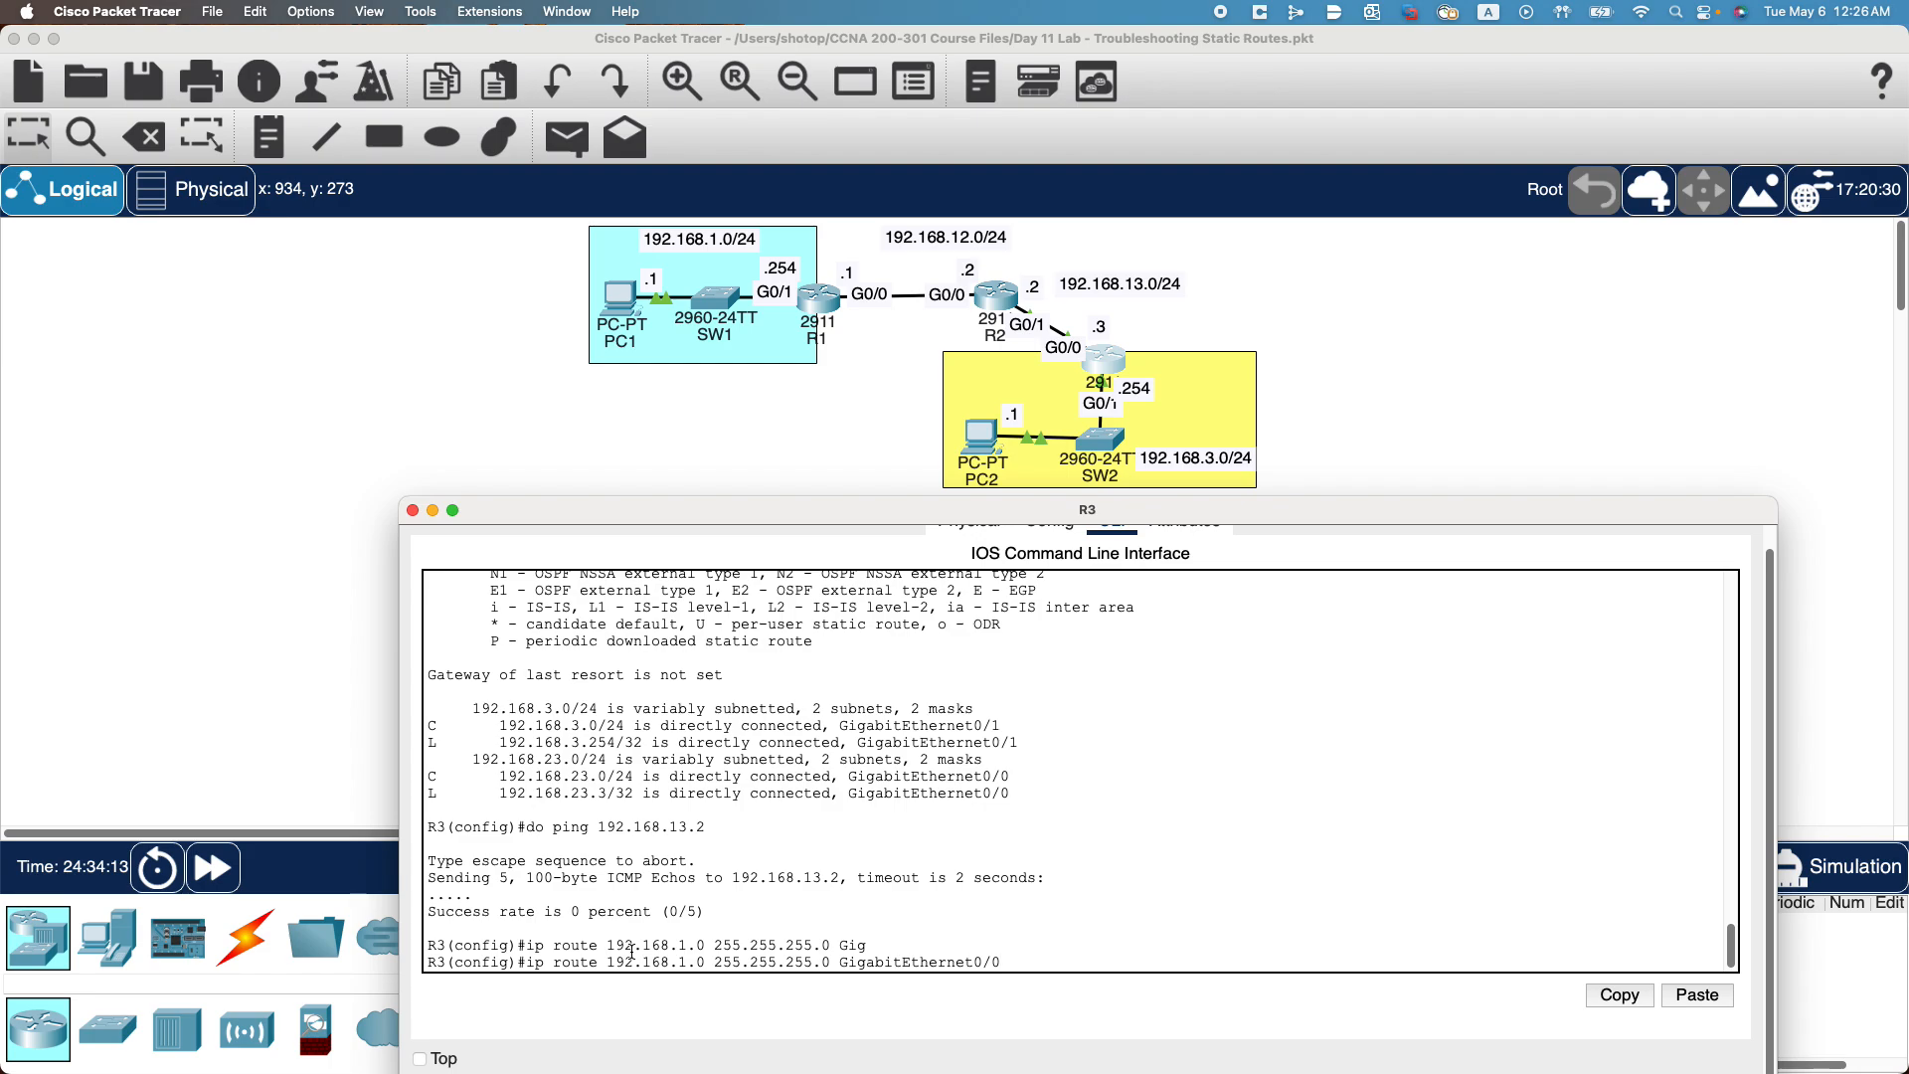
pyautogui.press('Return')
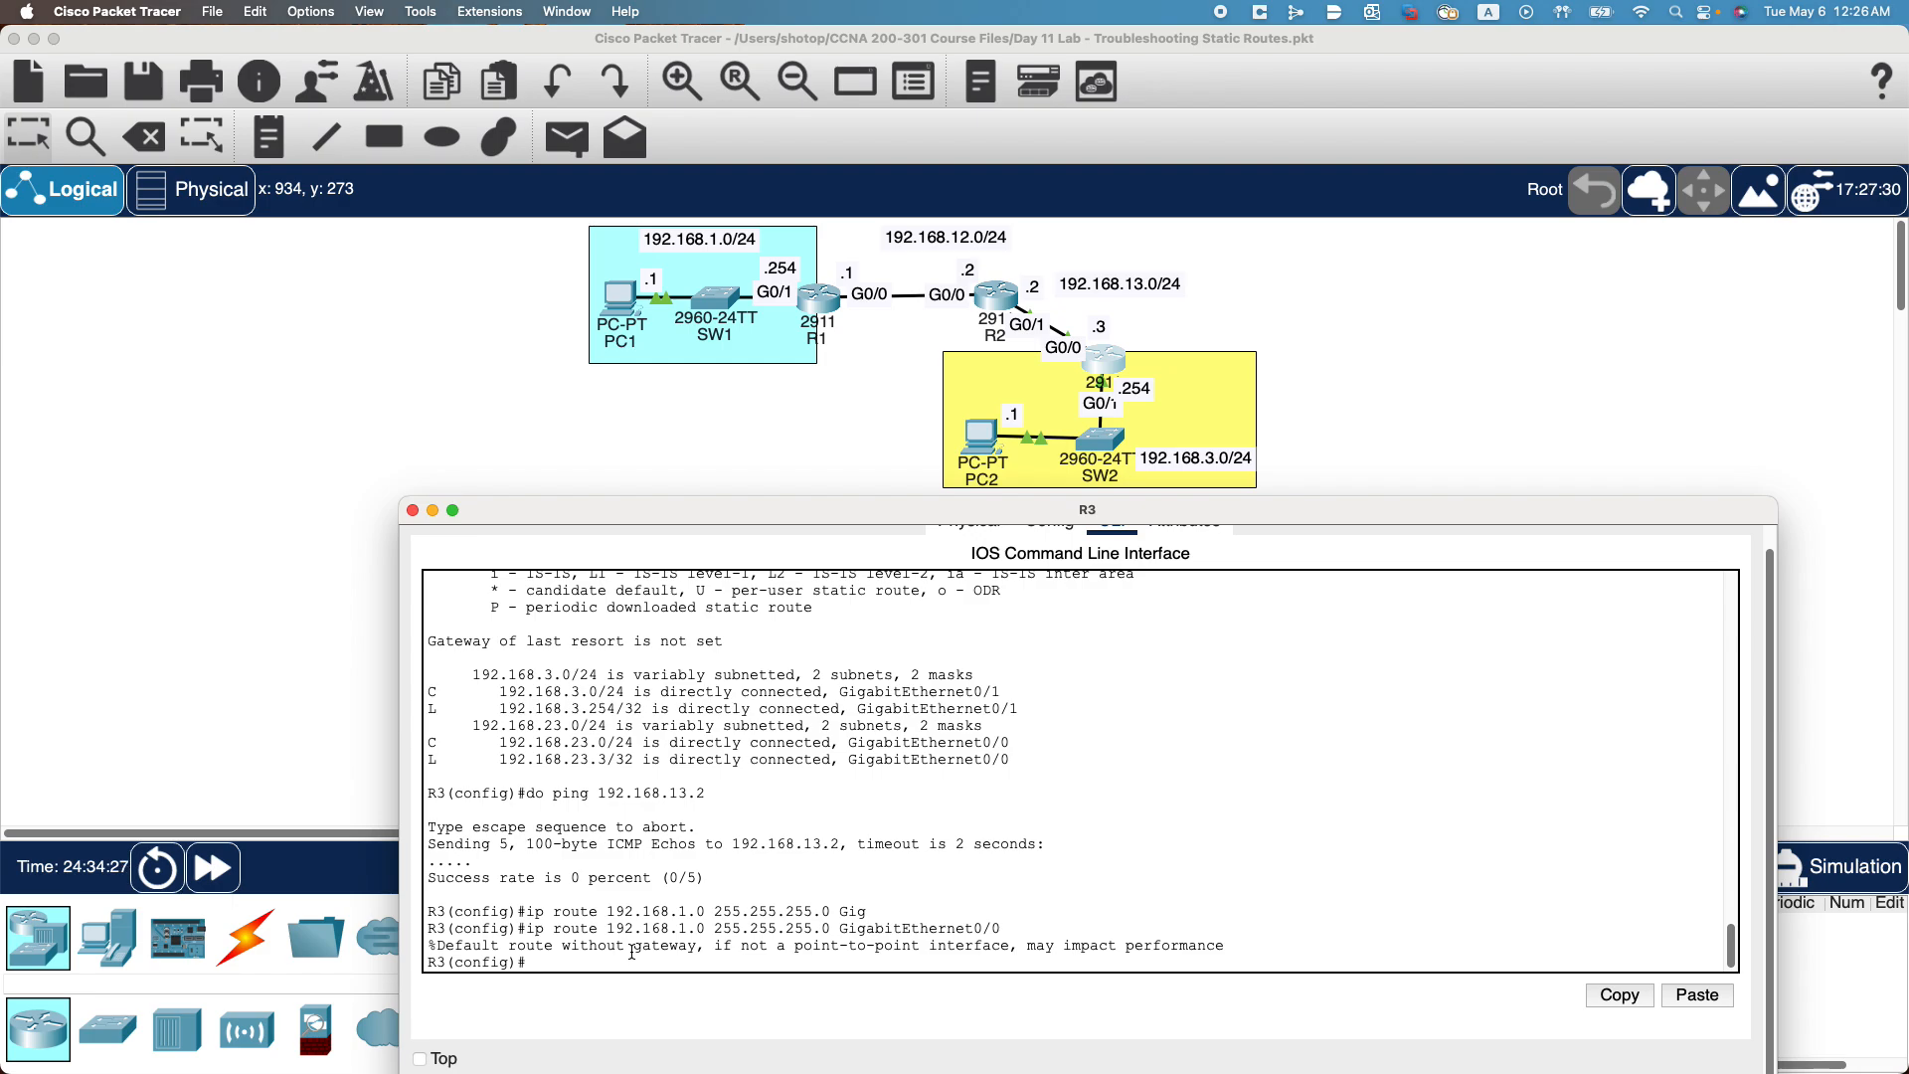
# Rerun the ping from R3 to 192.168.13.2 and review the preceding command output.
pyautogui.press('Up')
pyautogui.press('Up')
pyautogui.press('Up')
pyautogui.press('Return')
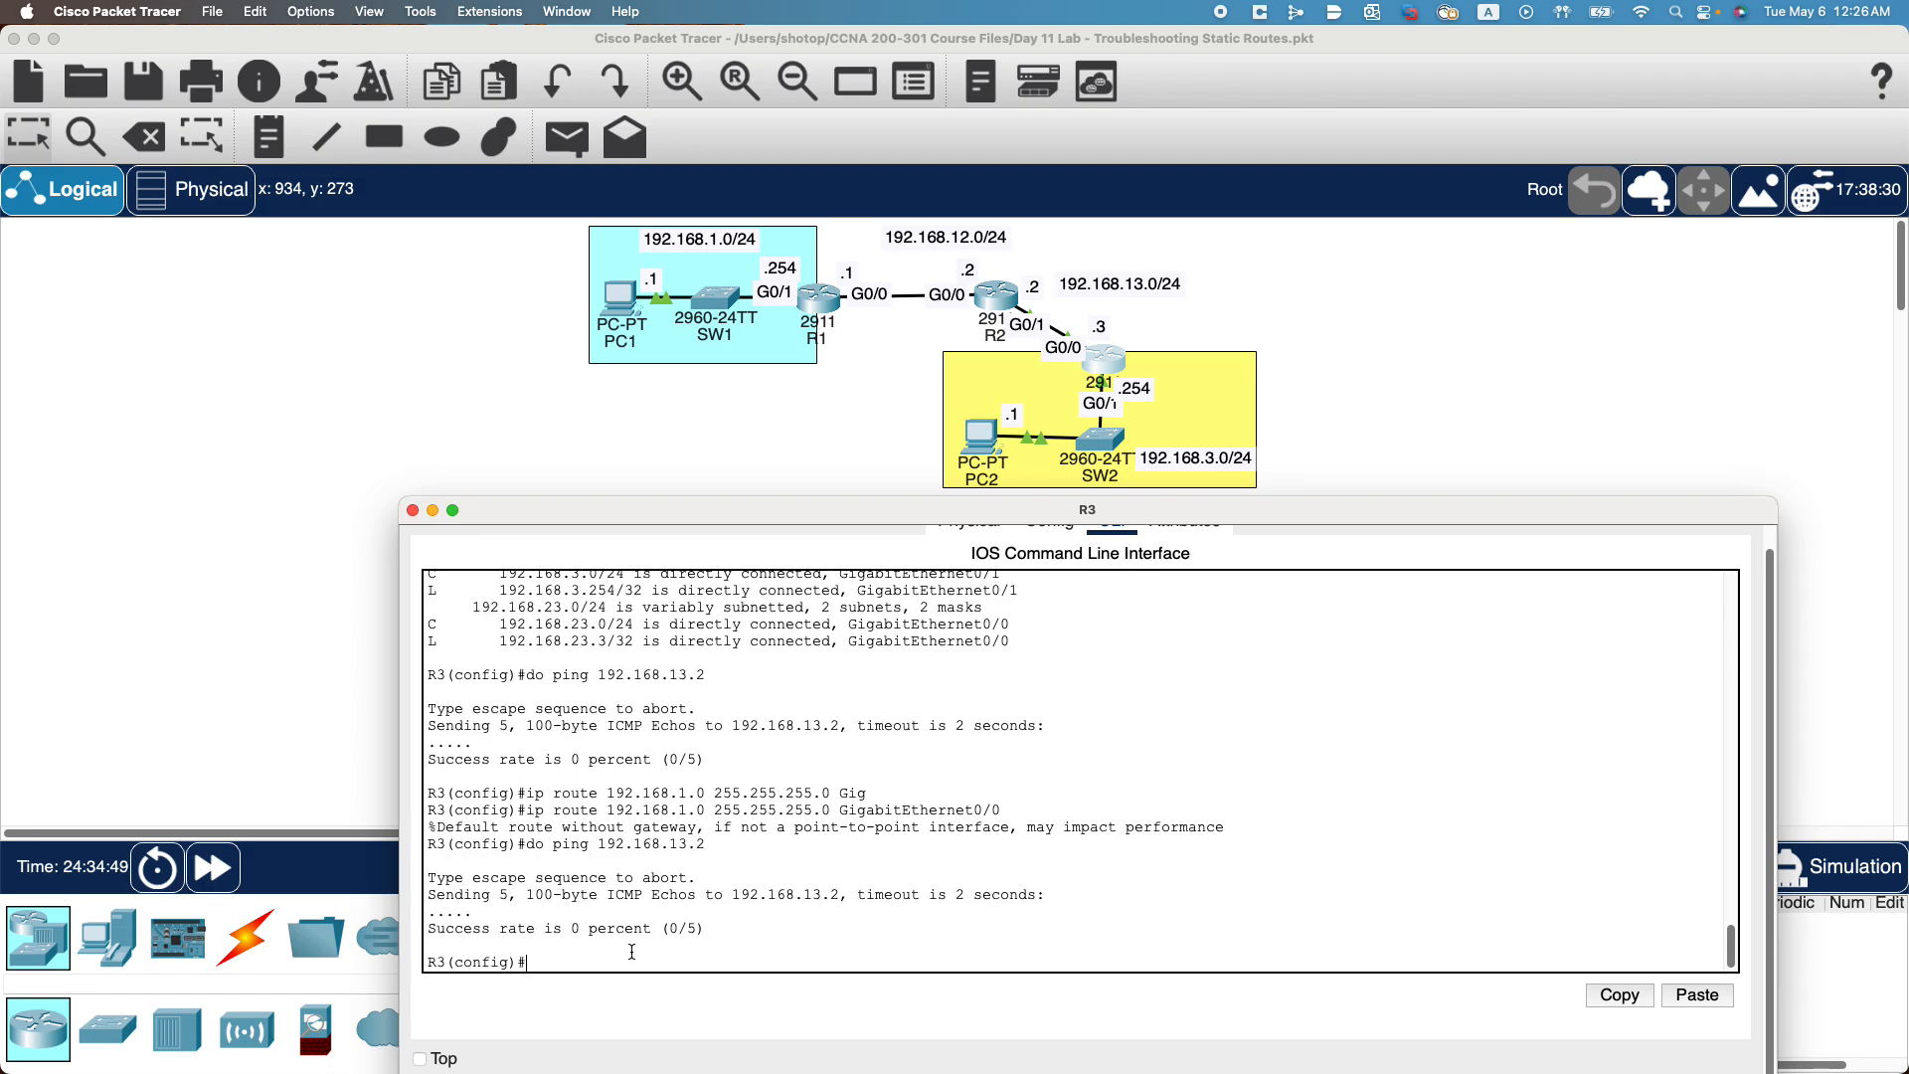
pyautogui.scroll(3, 557, 775)
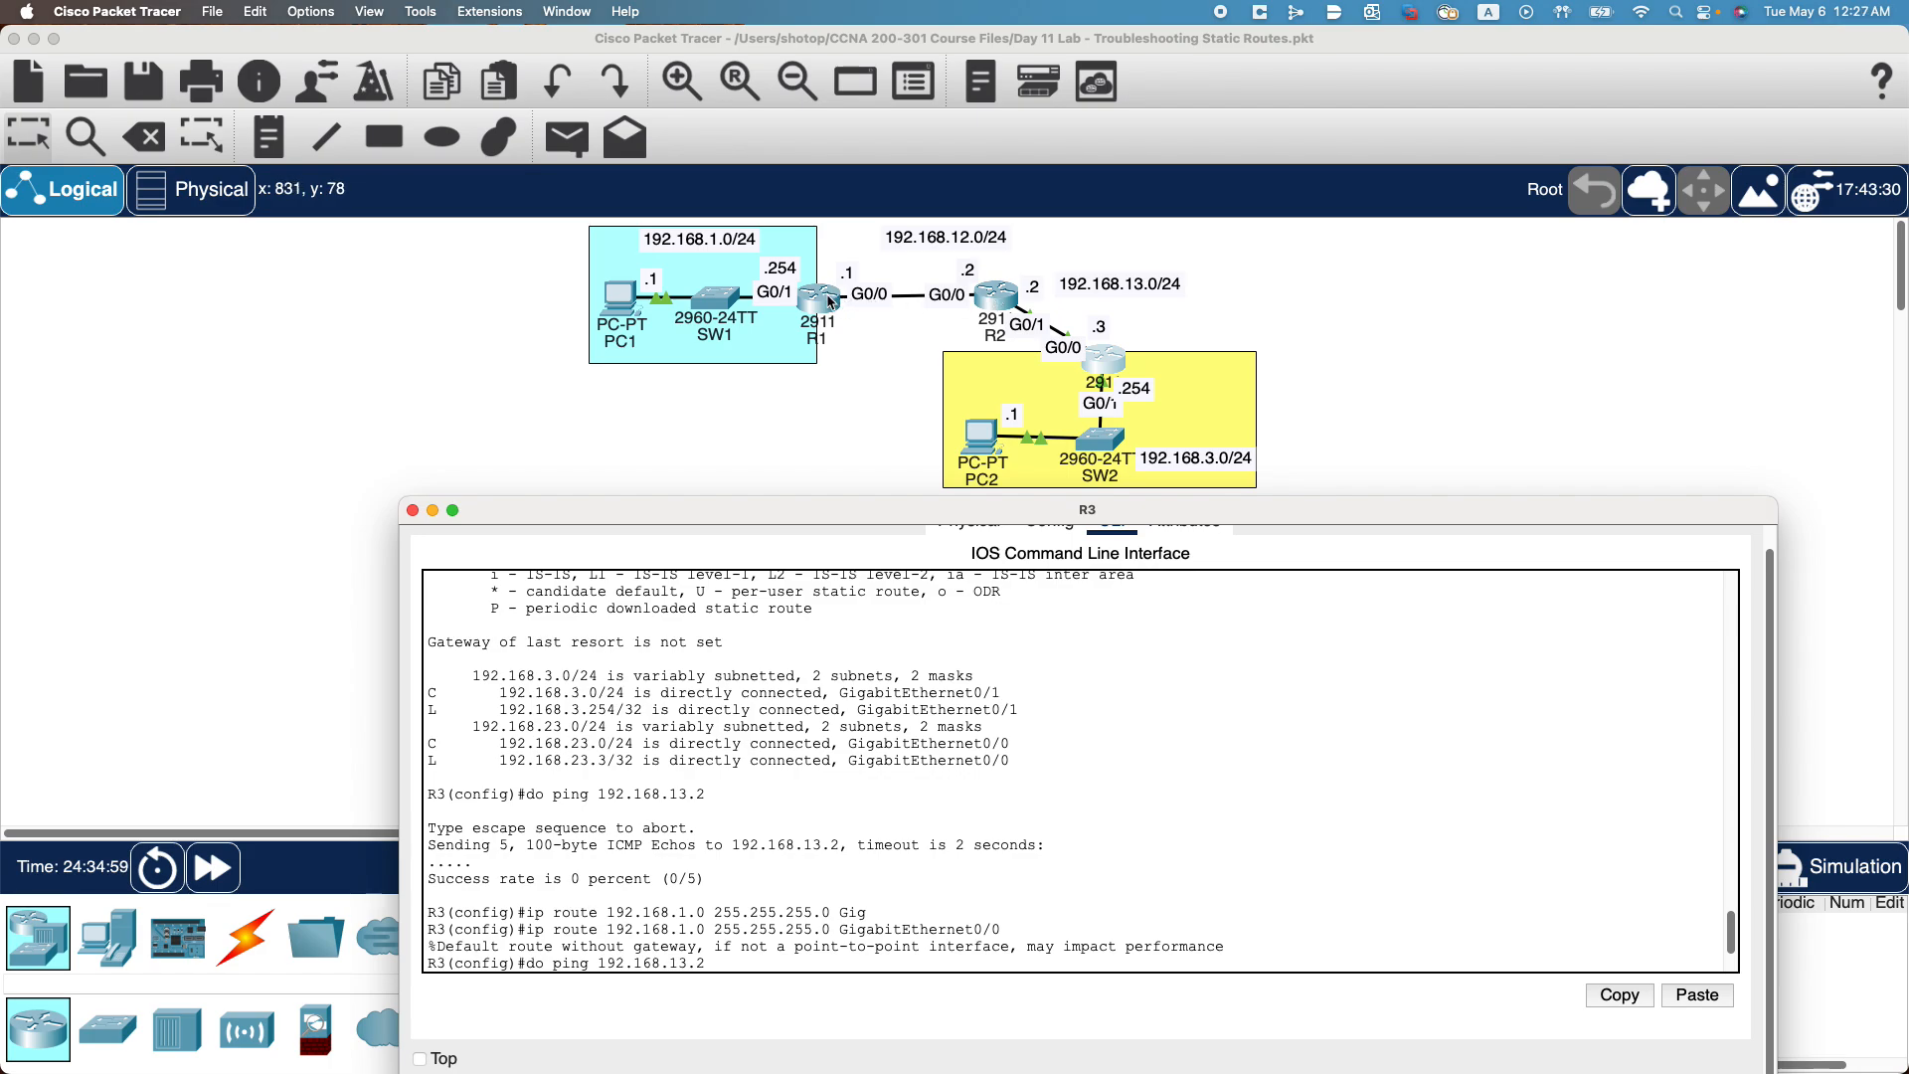
# Review R1's routing table, close its window, and reopen R3's command line.
pyautogui.click(830, 302)
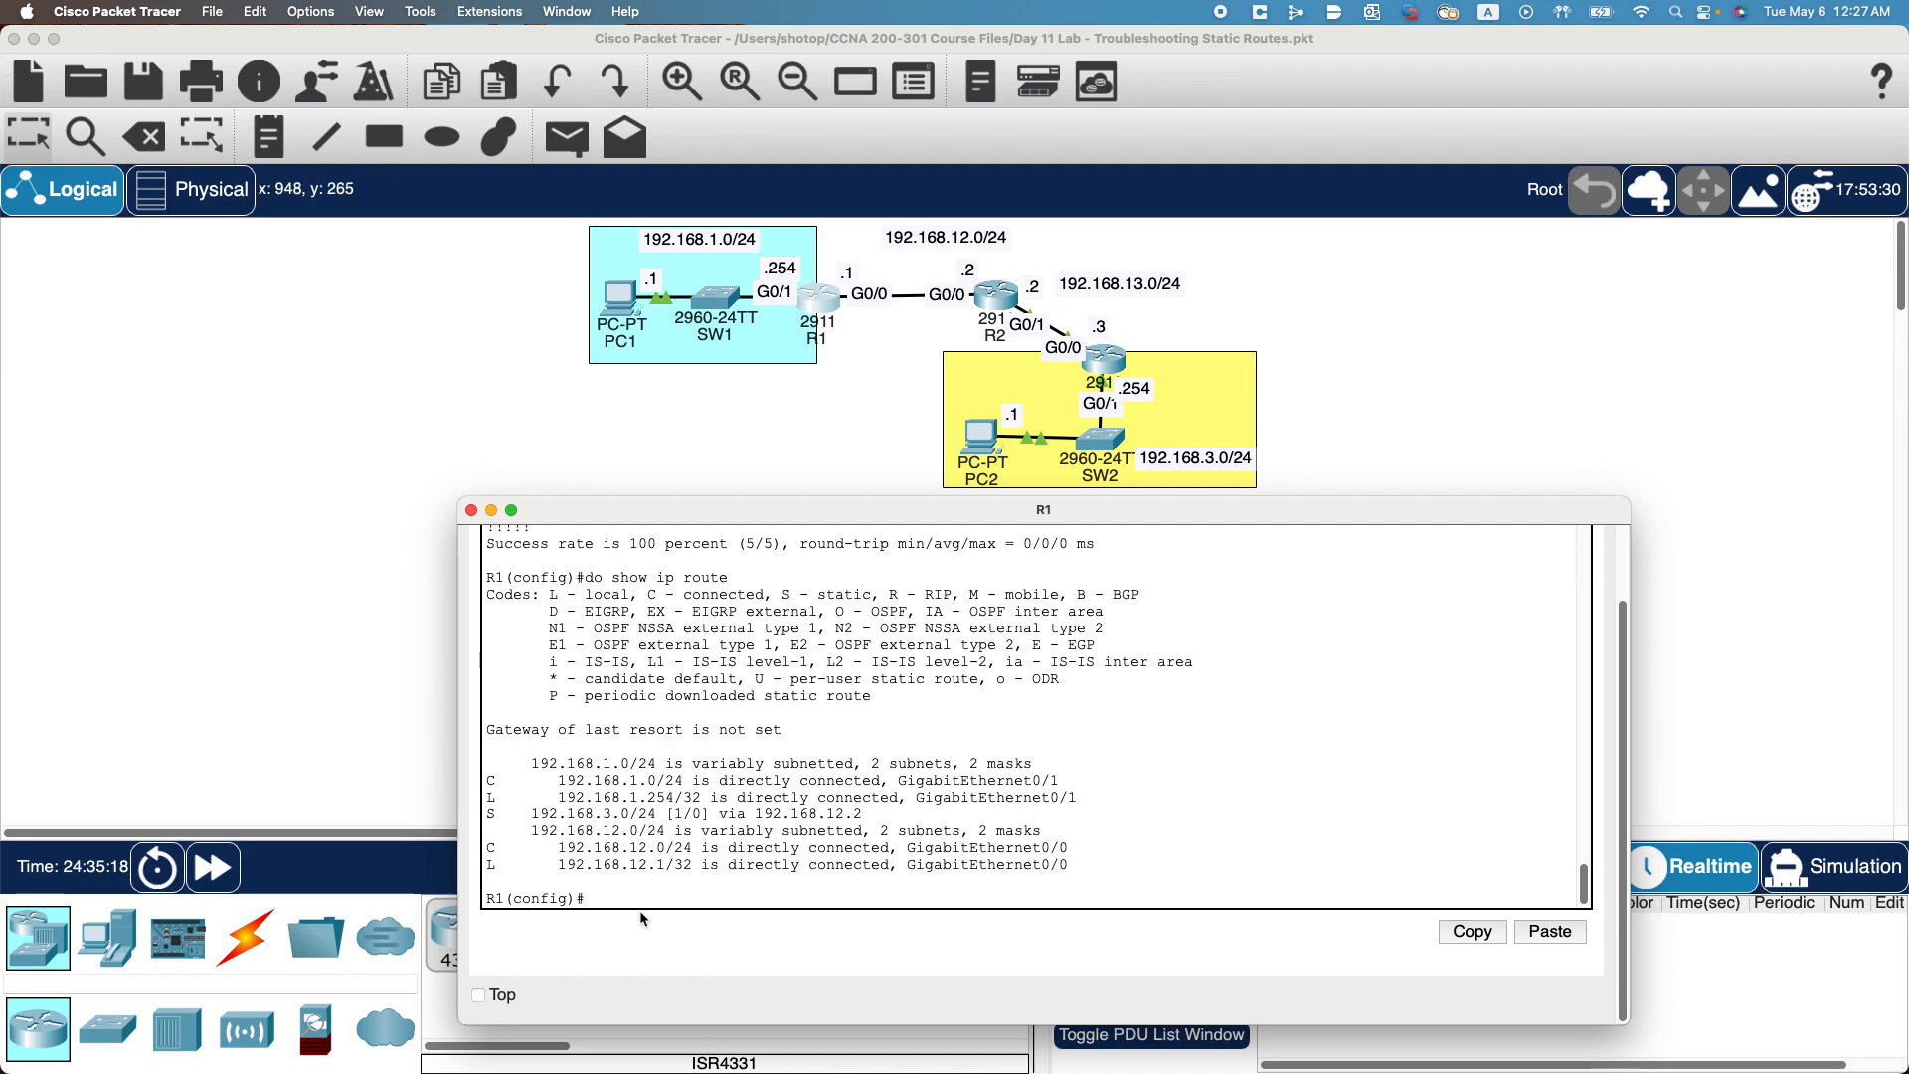
pyautogui.click(472, 511)
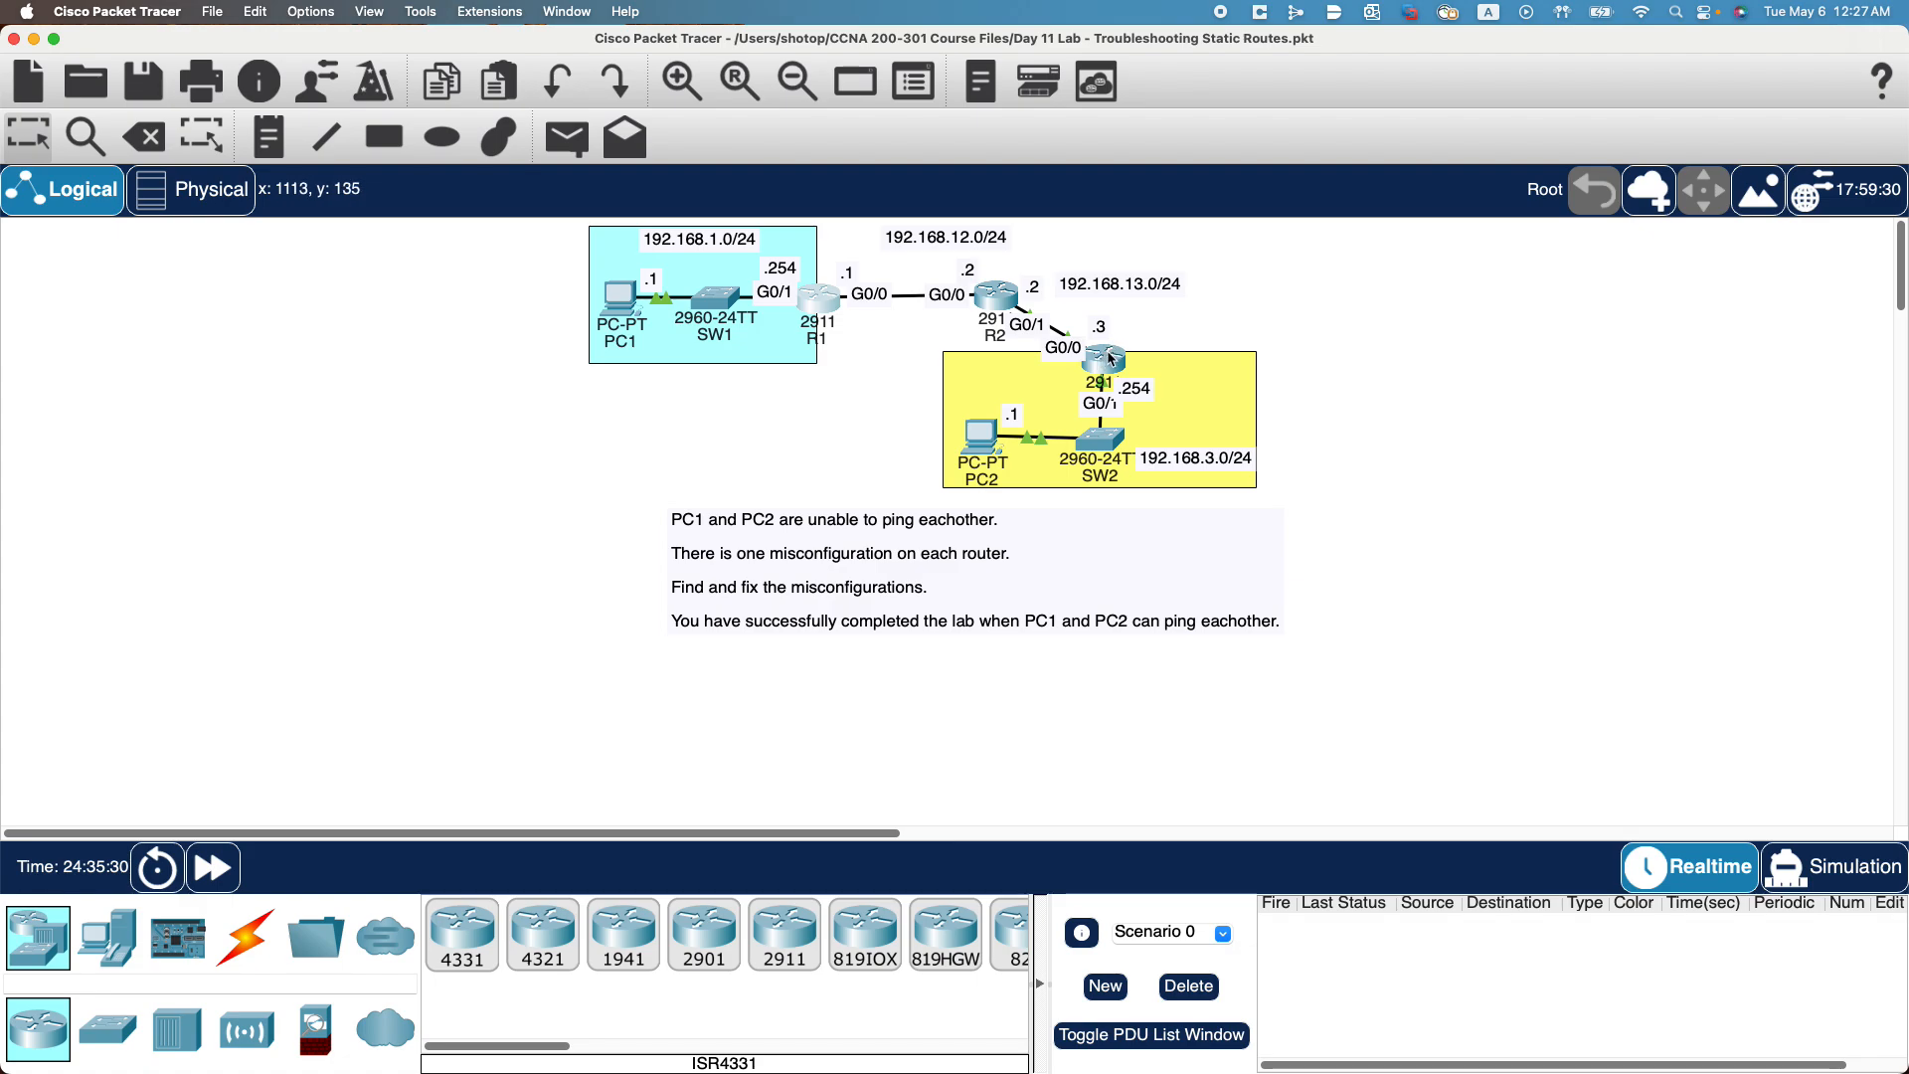
pyautogui.click(1111, 358)
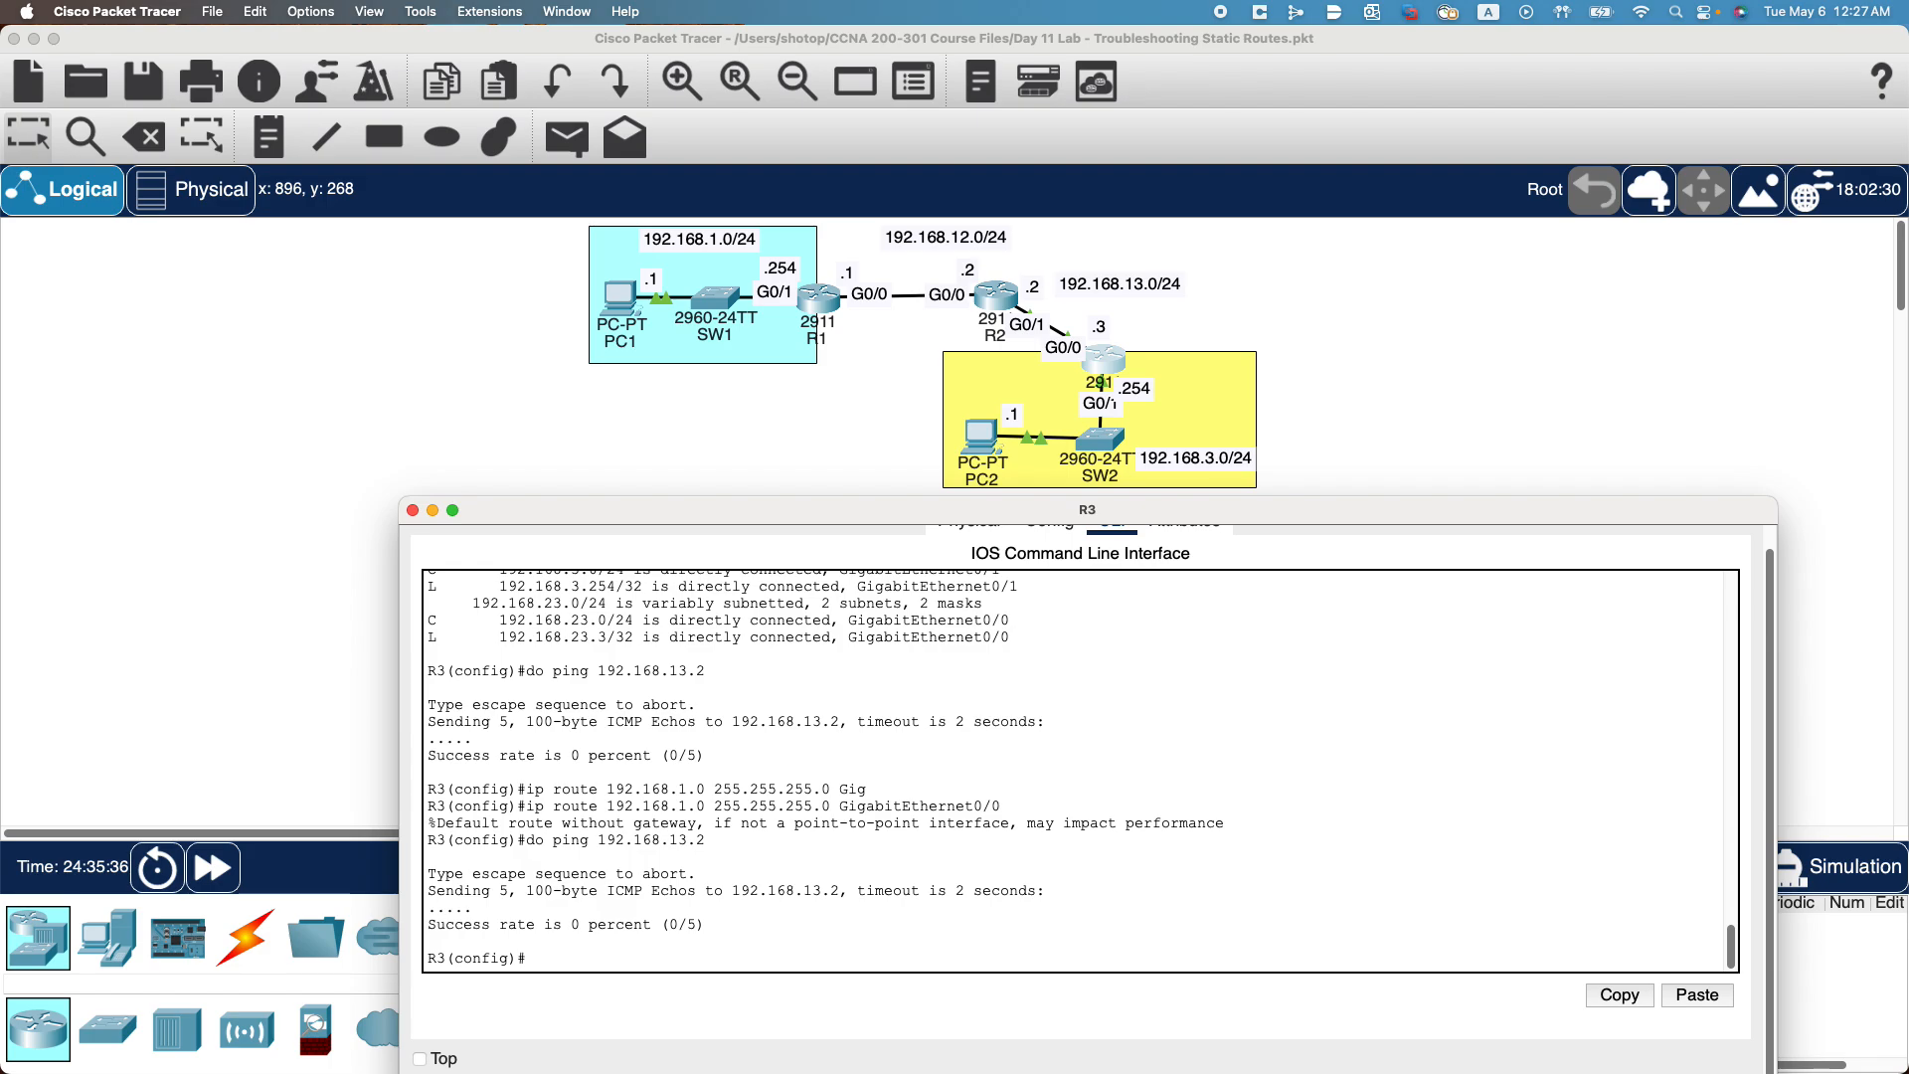
# Recall and rerun do show ip route on R3 to check its static and connected routes.
pyautogui.press('super+Tab')
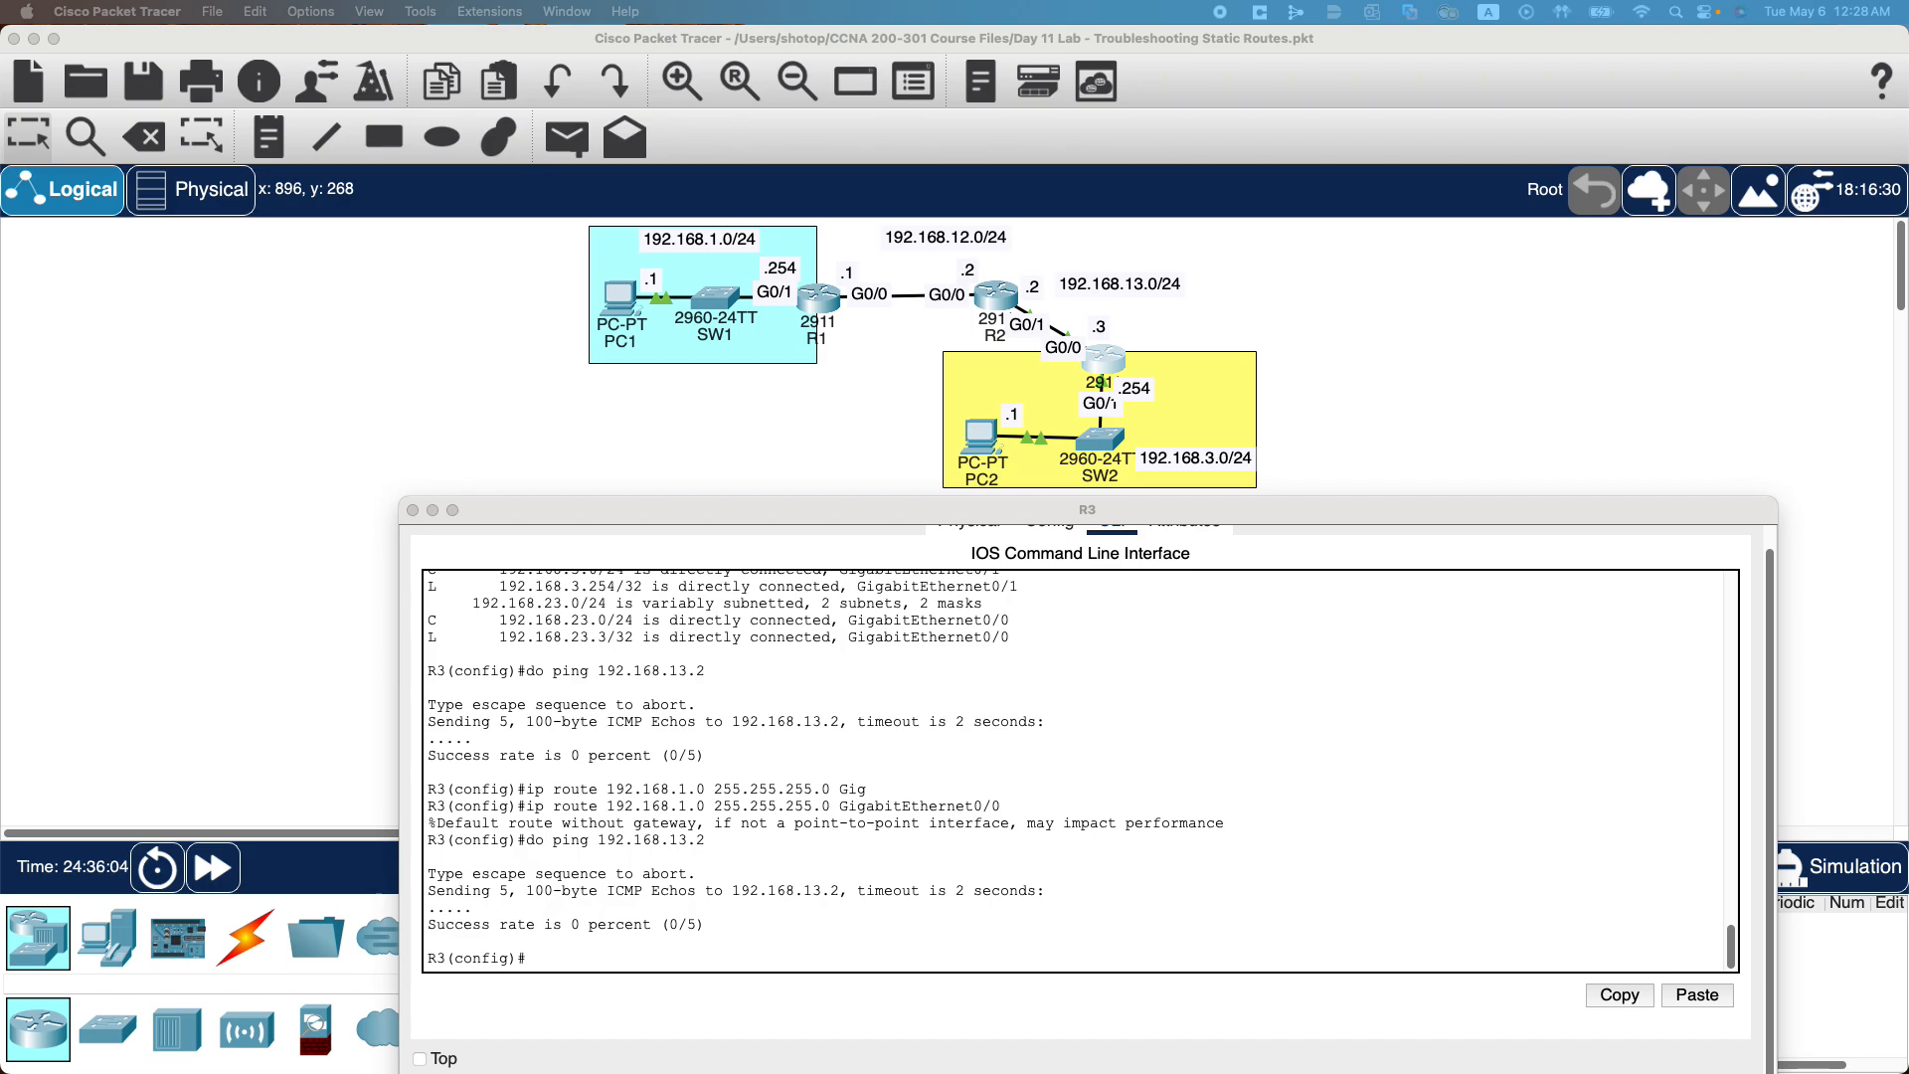
pyautogui.click(656, 842)
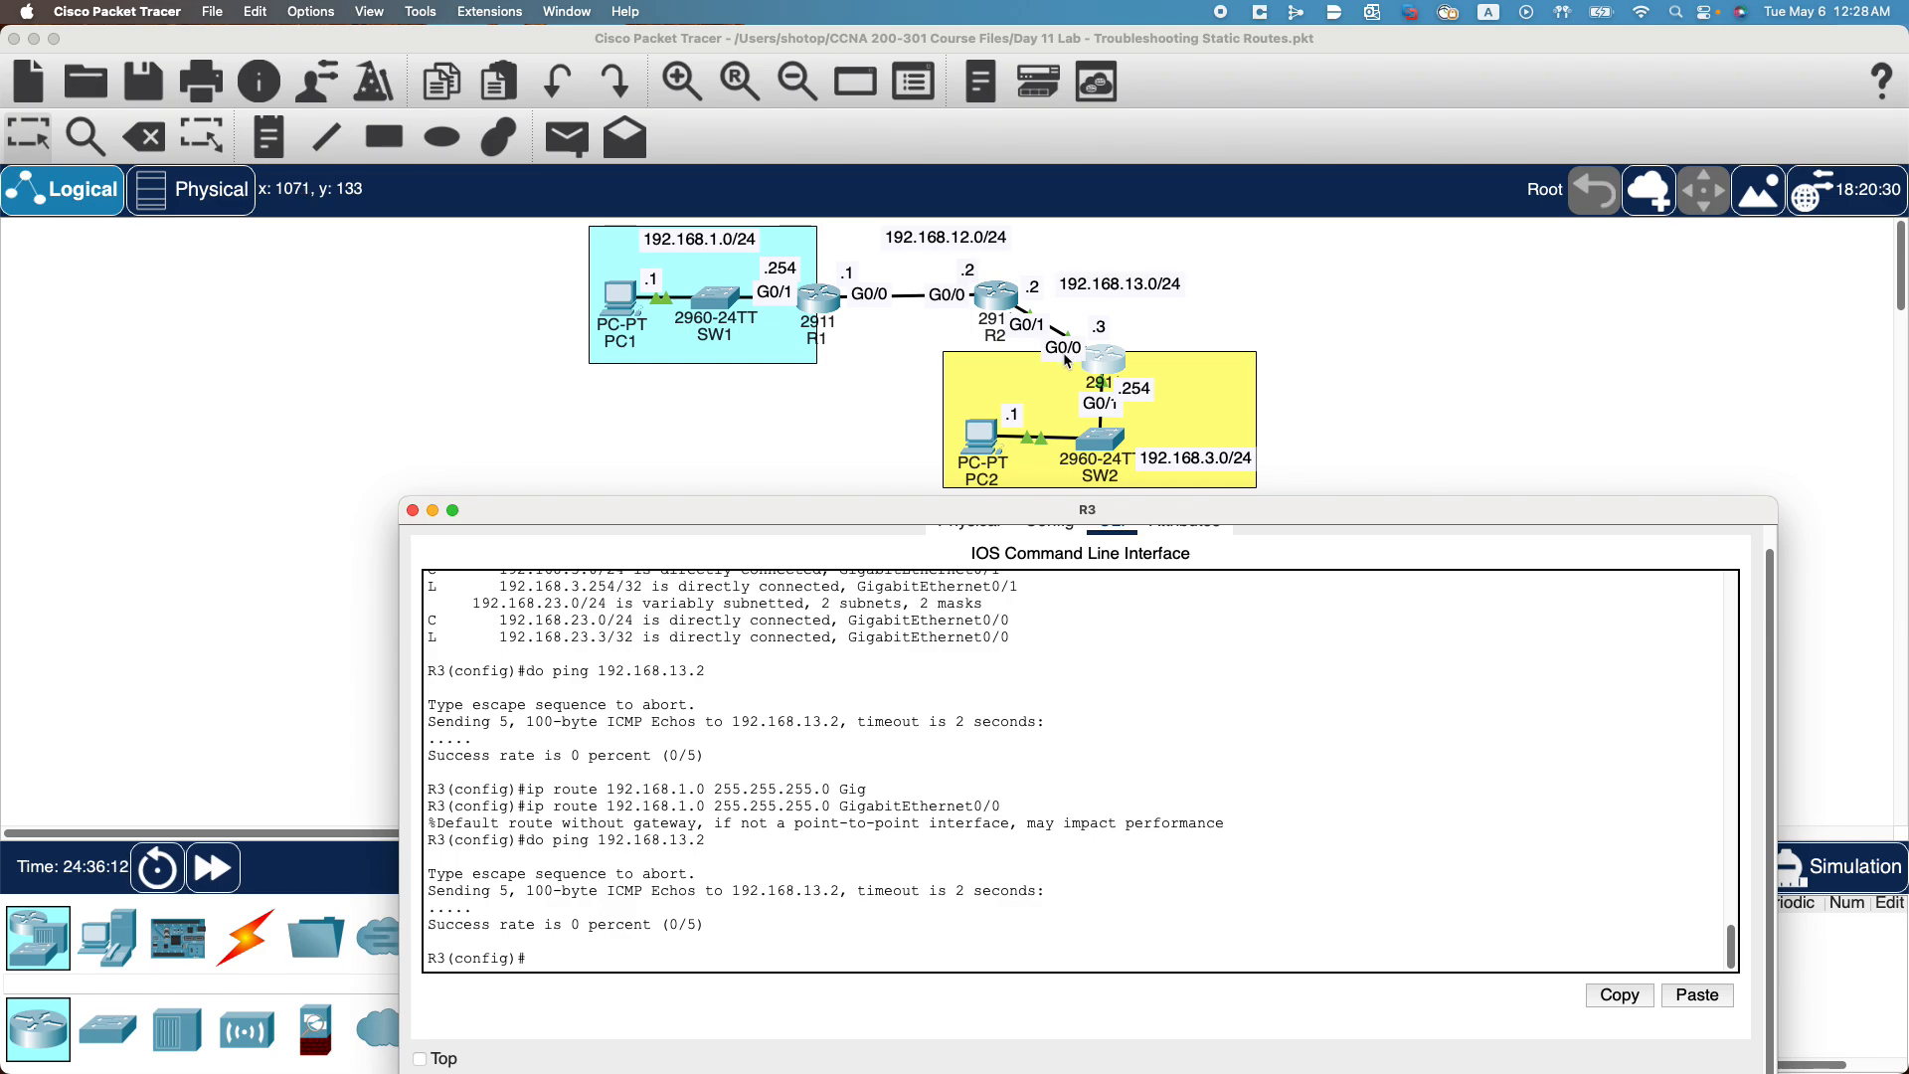
pyautogui.press('Up')
pyautogui.press('Up')
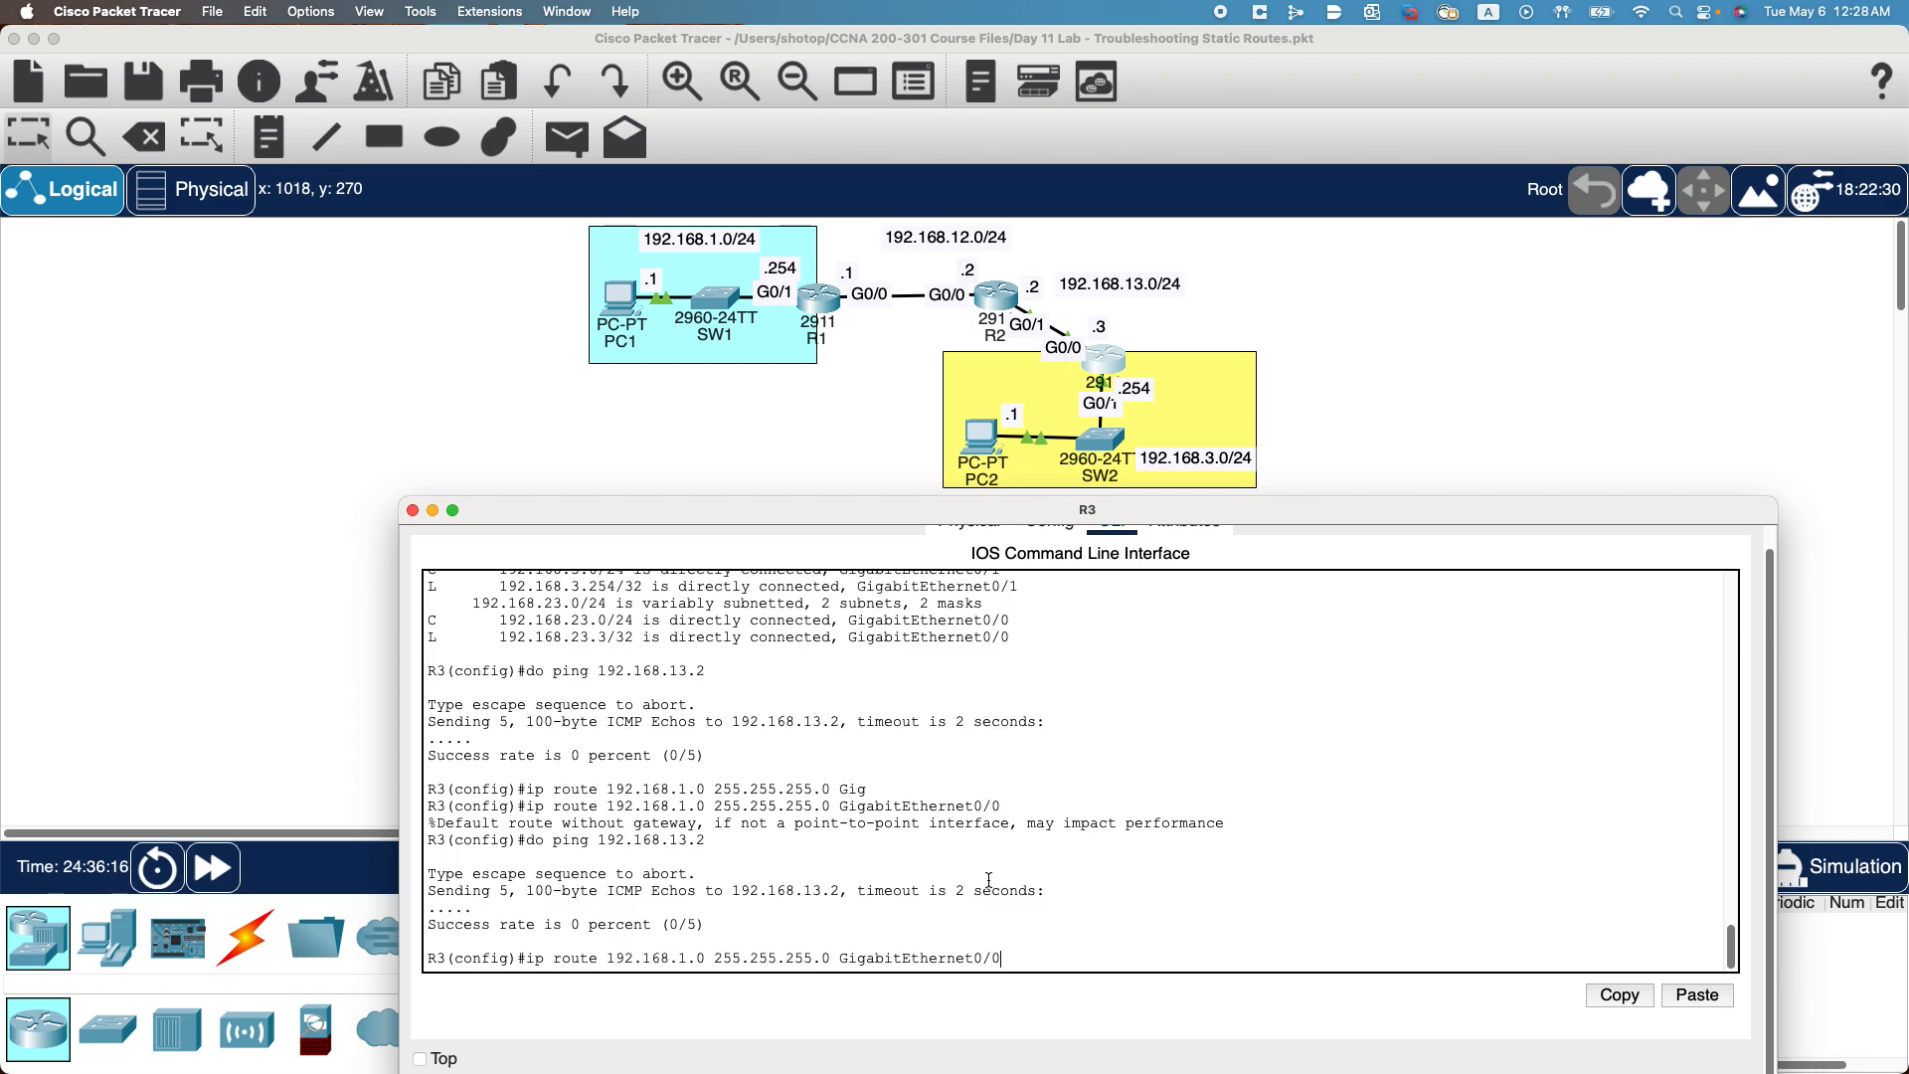
pyautogui.press('Down')
pyautogui.press('Up')
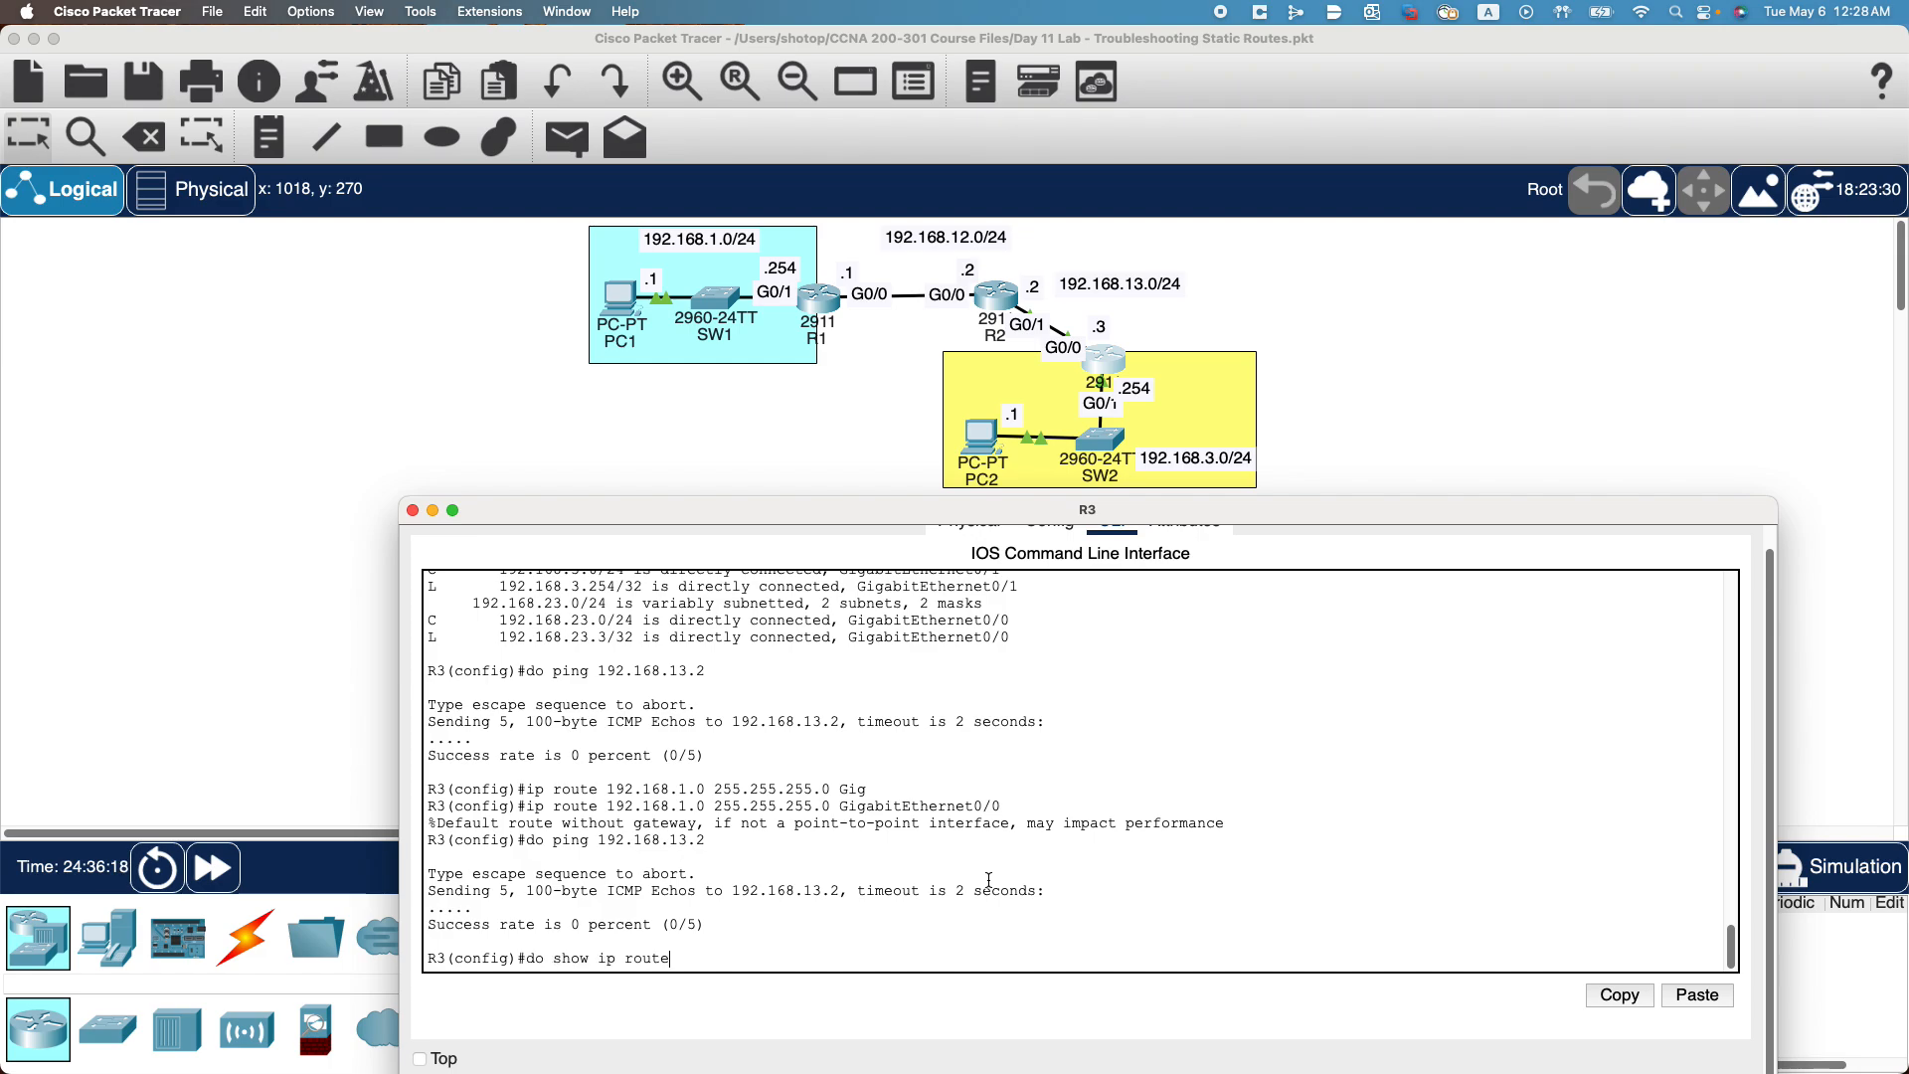
pyautogui.press('Return')
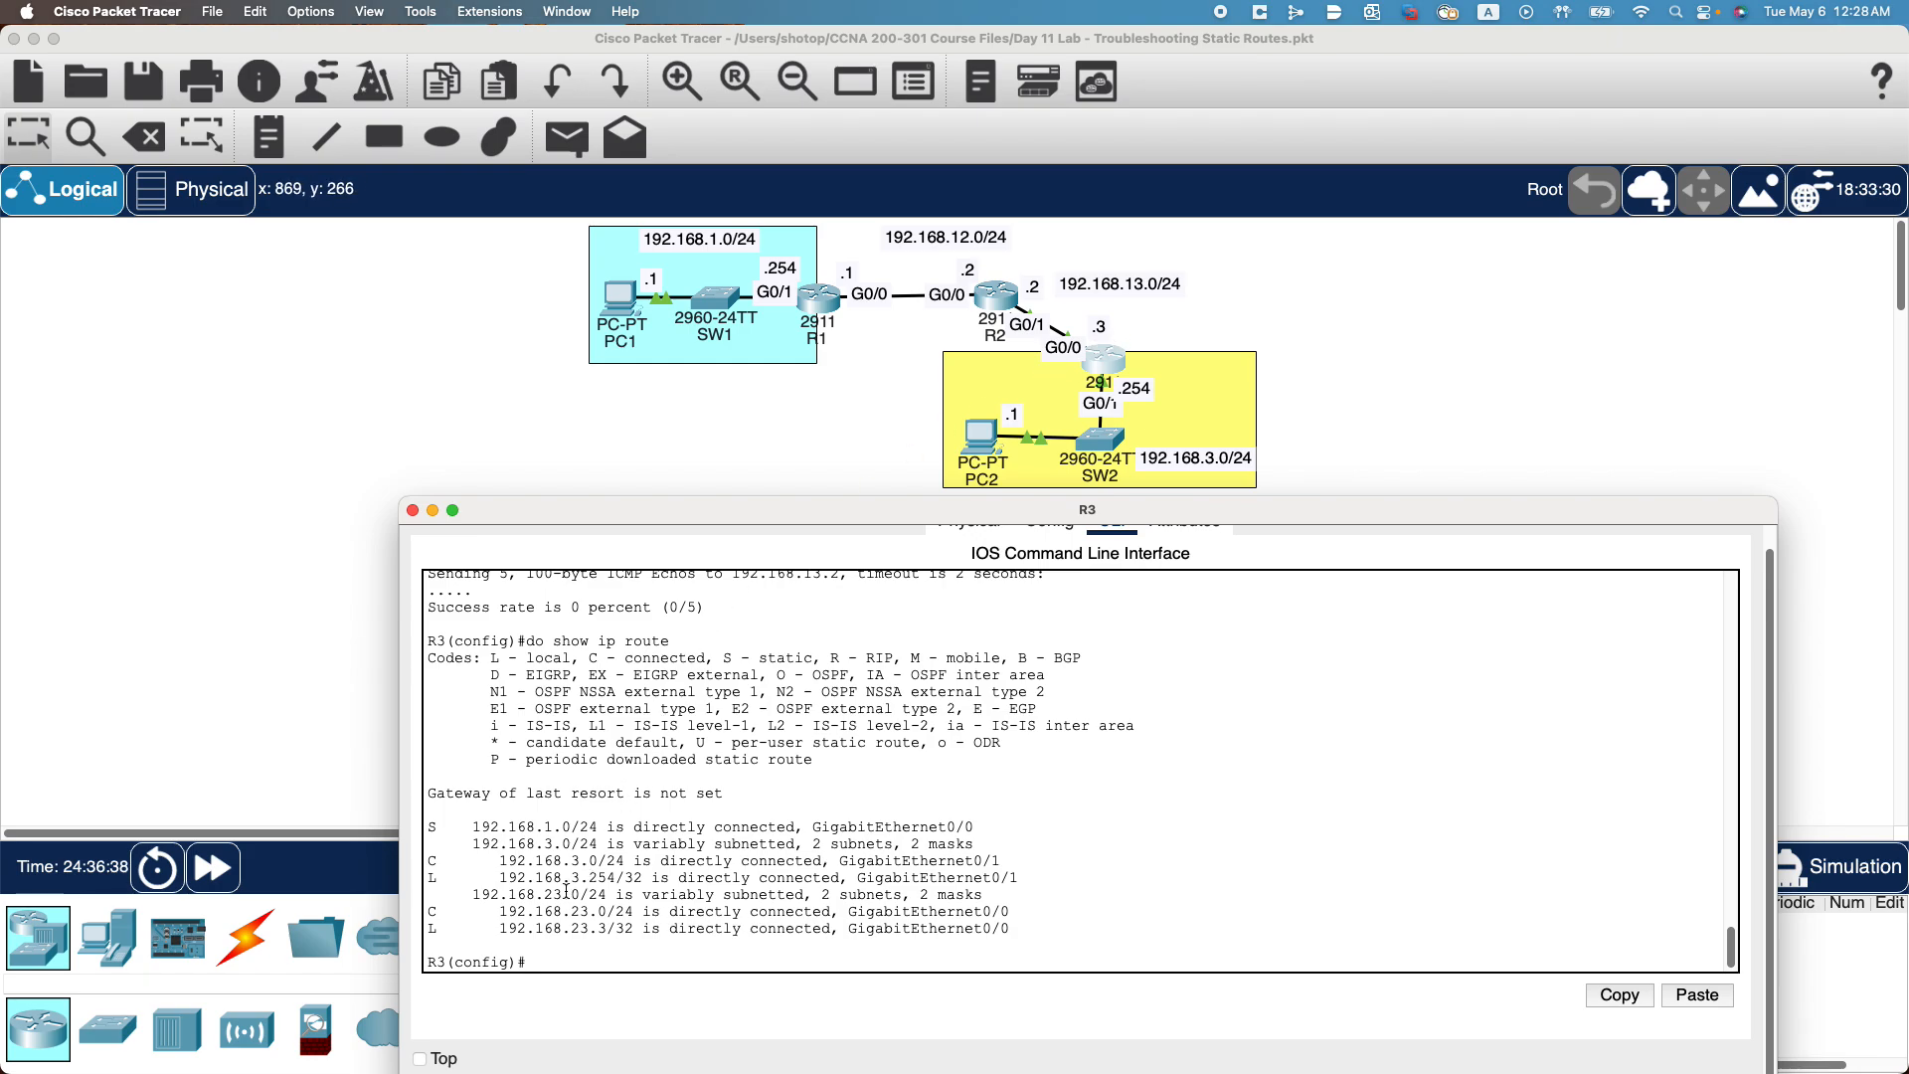
pyautogui.click(594, 954)
pyautogui.write('n')
pyautogui.press('BackSpace')
pyautogui.press('BackSpace')
pyautogui.write('o ip add')
pyautogui.press('Tab')
pyautogui.write('r')
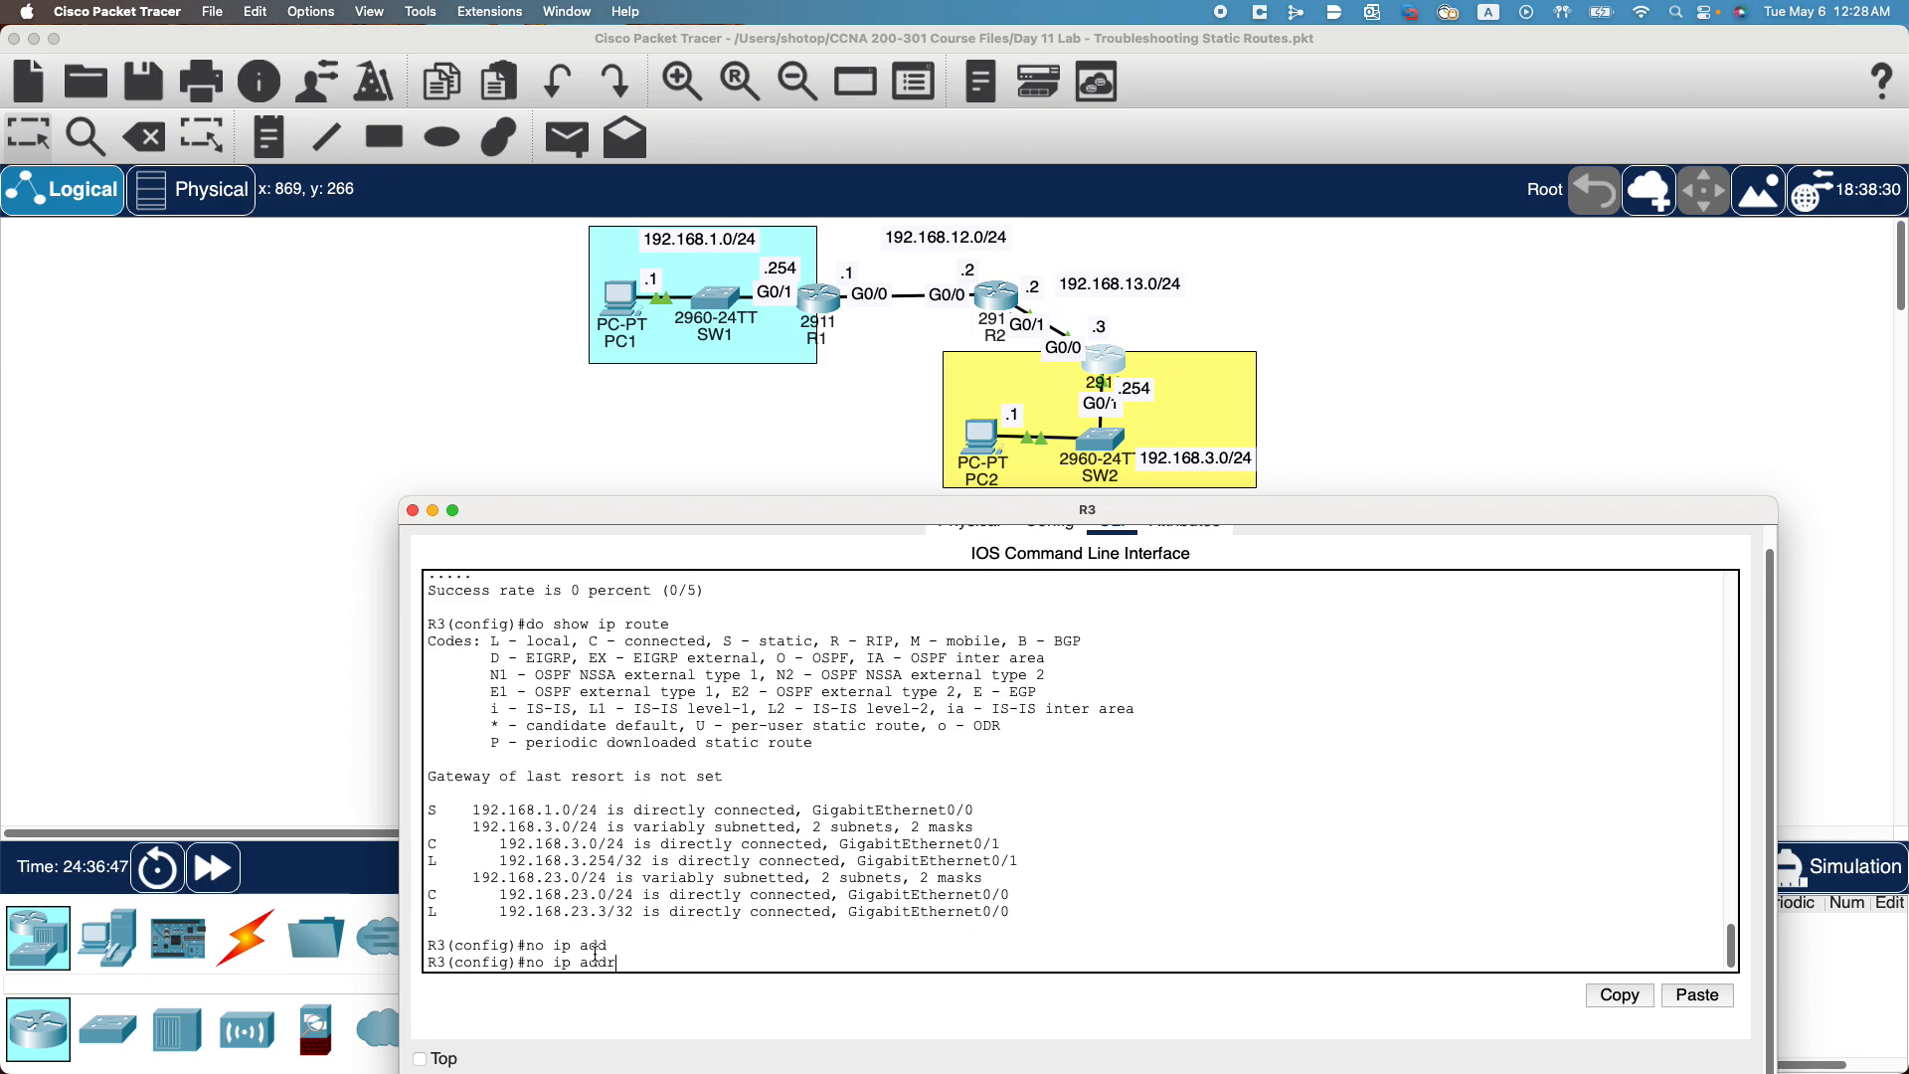
pyautogui.write('ess')
pyautogui.press('Tab')
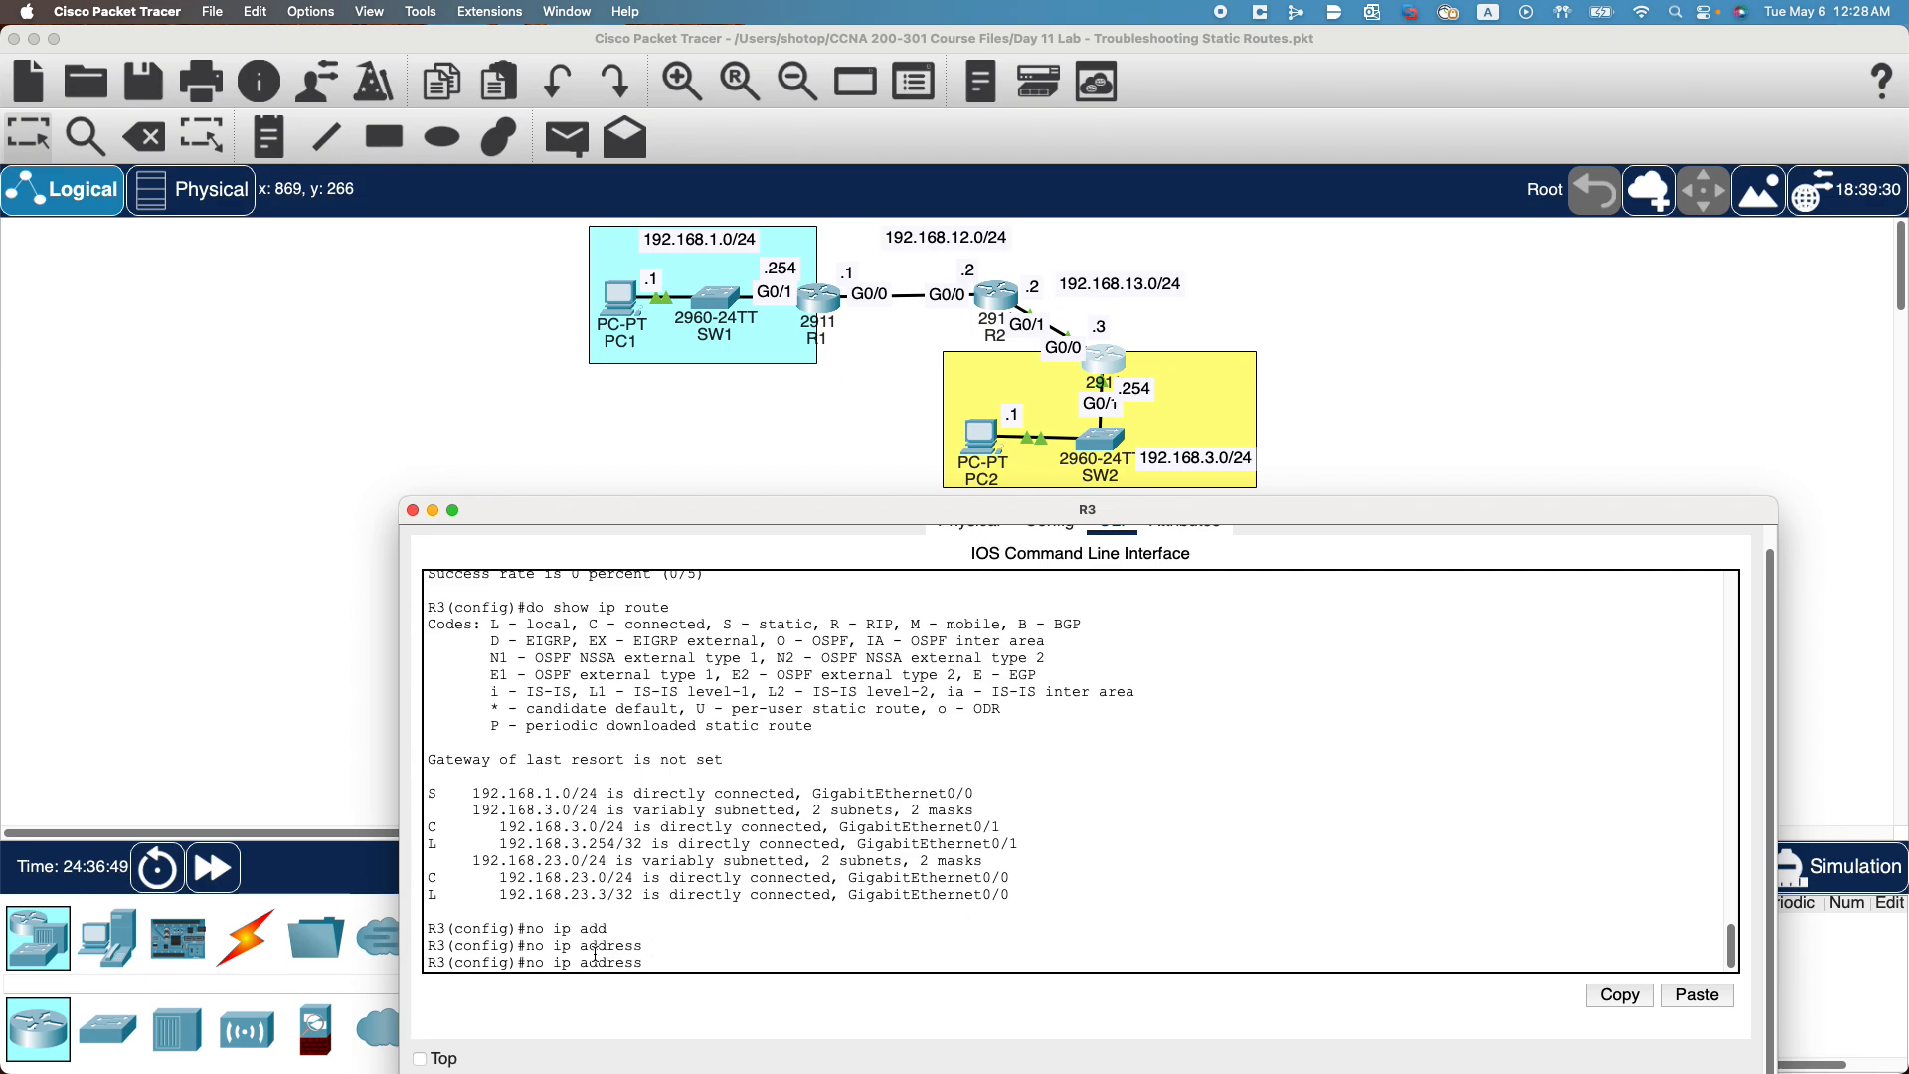
pyautogui.press('BackSpace')
pyautogui.press('BackSpace')
pyautogui.press('BackSpace')
pyautogui.press('BackSpace')
pyautogui.press('BackSpace')
pyautogui.press('BackSpace')
pyautogui.press('BackSpace')
pyautogui.press('BackSpace')
pyautogui.press('BackSpace')
pyautogui.press('BackSpace')
pyautogui.press('BackSpace')
pyautogui.press('BackSpace')
pyautogui.press('BackSpace')
# Enter interface configuration mode for GigabitEthernet 0/0 on R3.
pyautogui.write('intew')
pyautogui.press('Tab')
pyautogui.press('BackSpace')
pyautogui.write('r')
pyautogui.press('Tab')
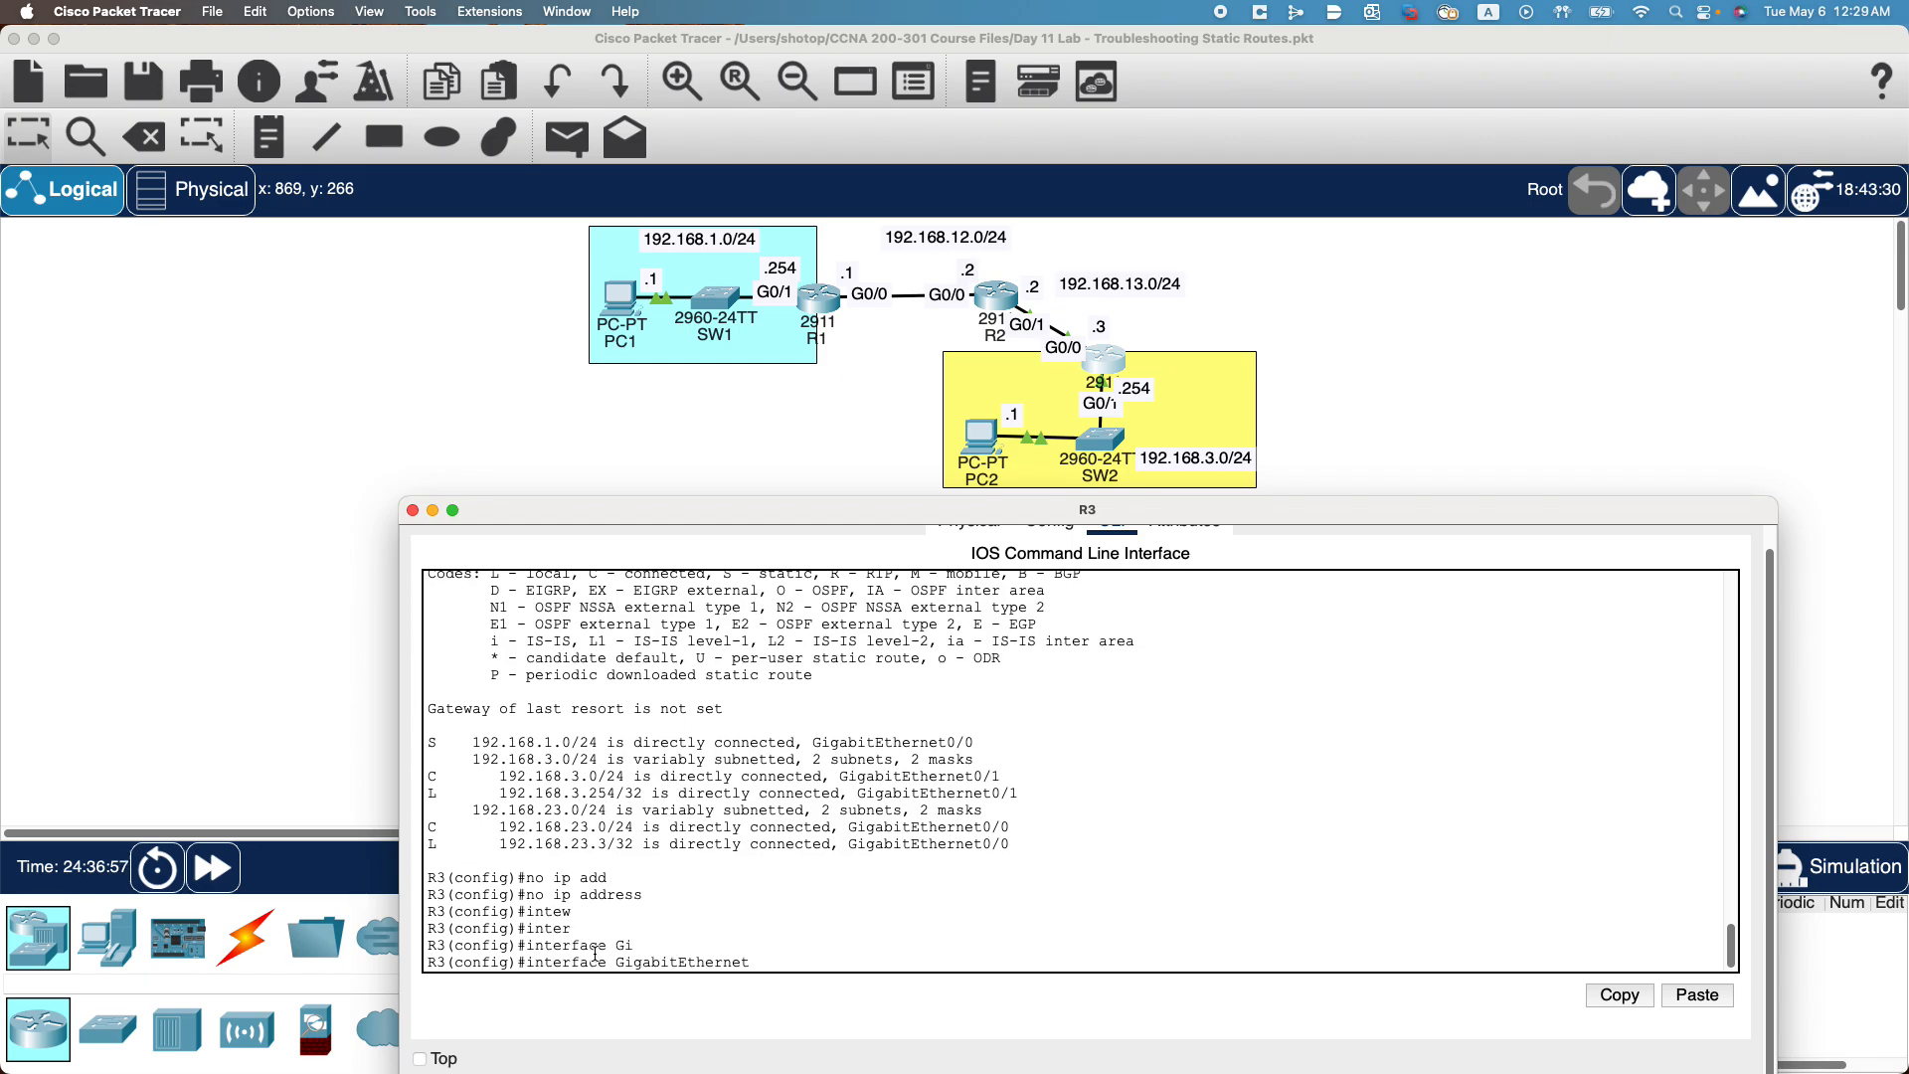
pyautogui.write('0/0')
pyautogui.press('Return')
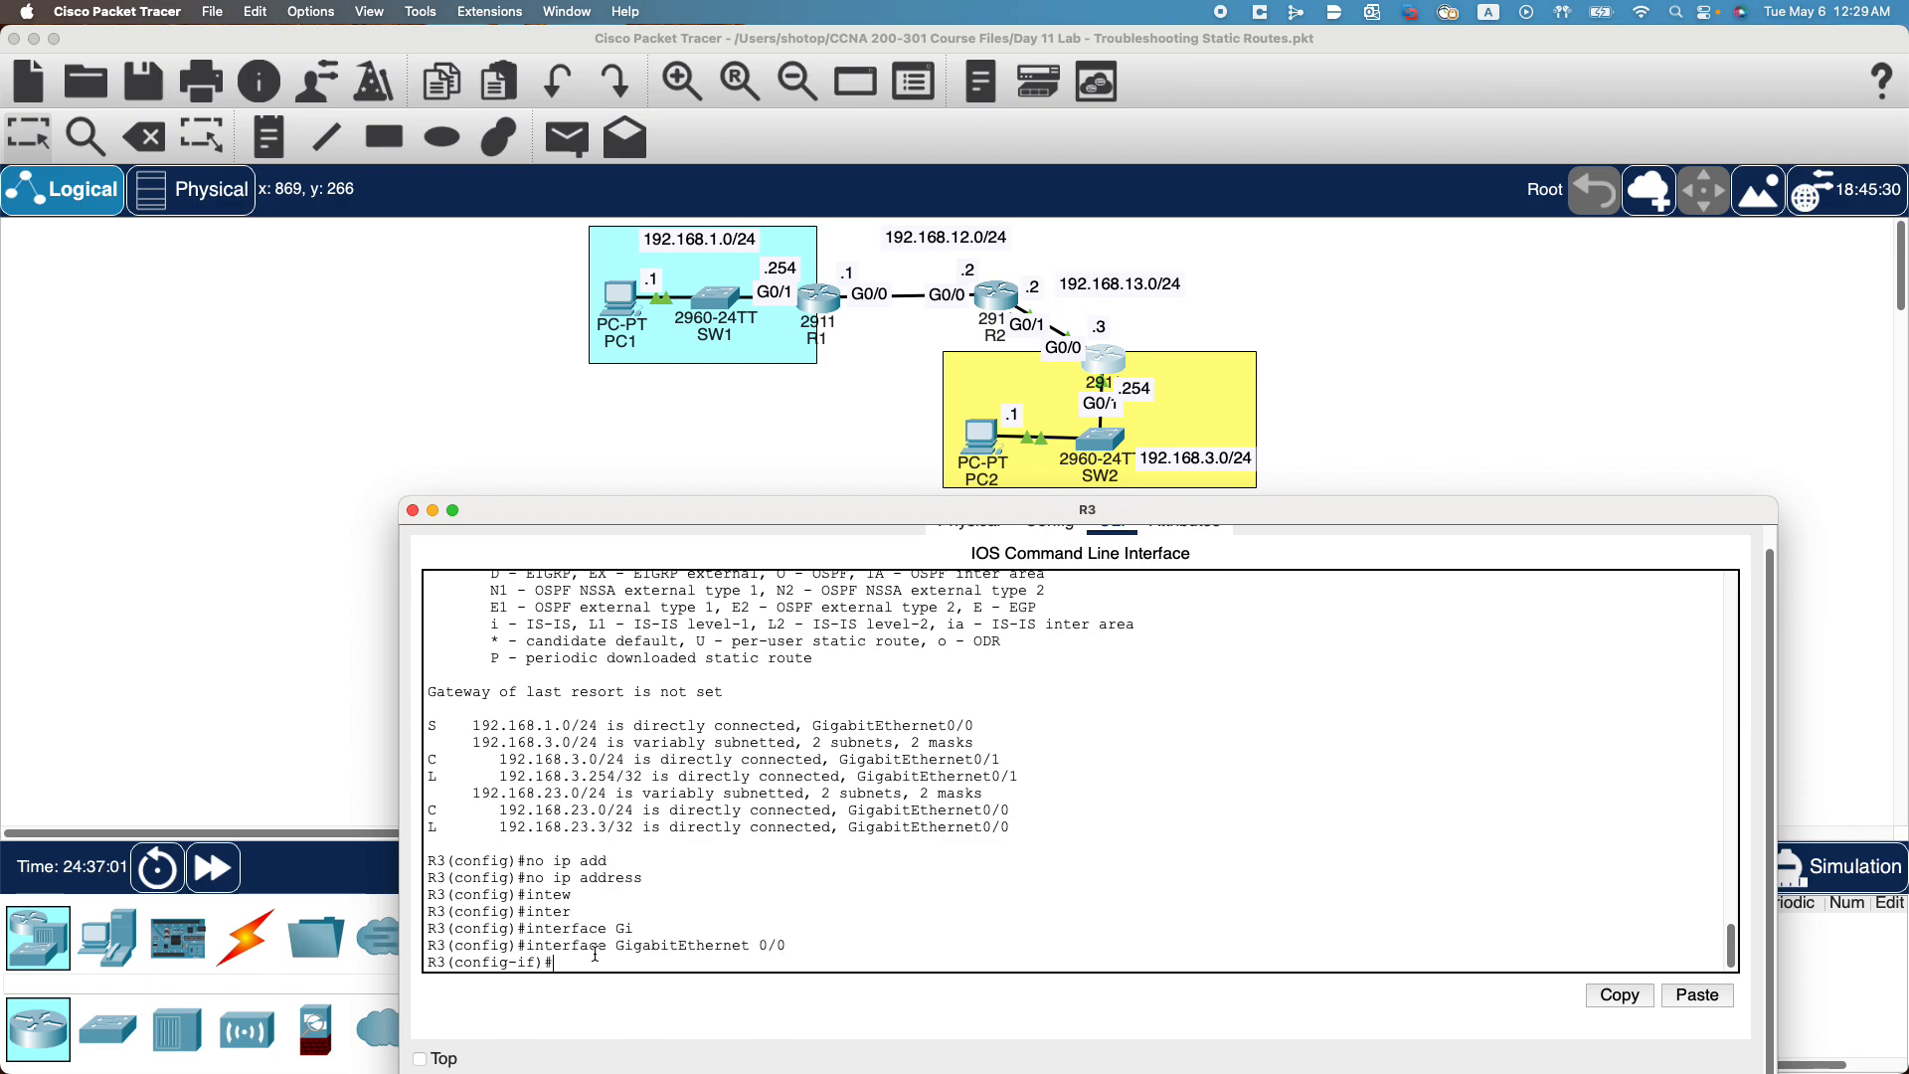
# Remove the IP address from R3's GigabitEthernet 0/0 and exit to global configuration mode.
pyautogui.write('no ip address')
pyautogui.write('?')
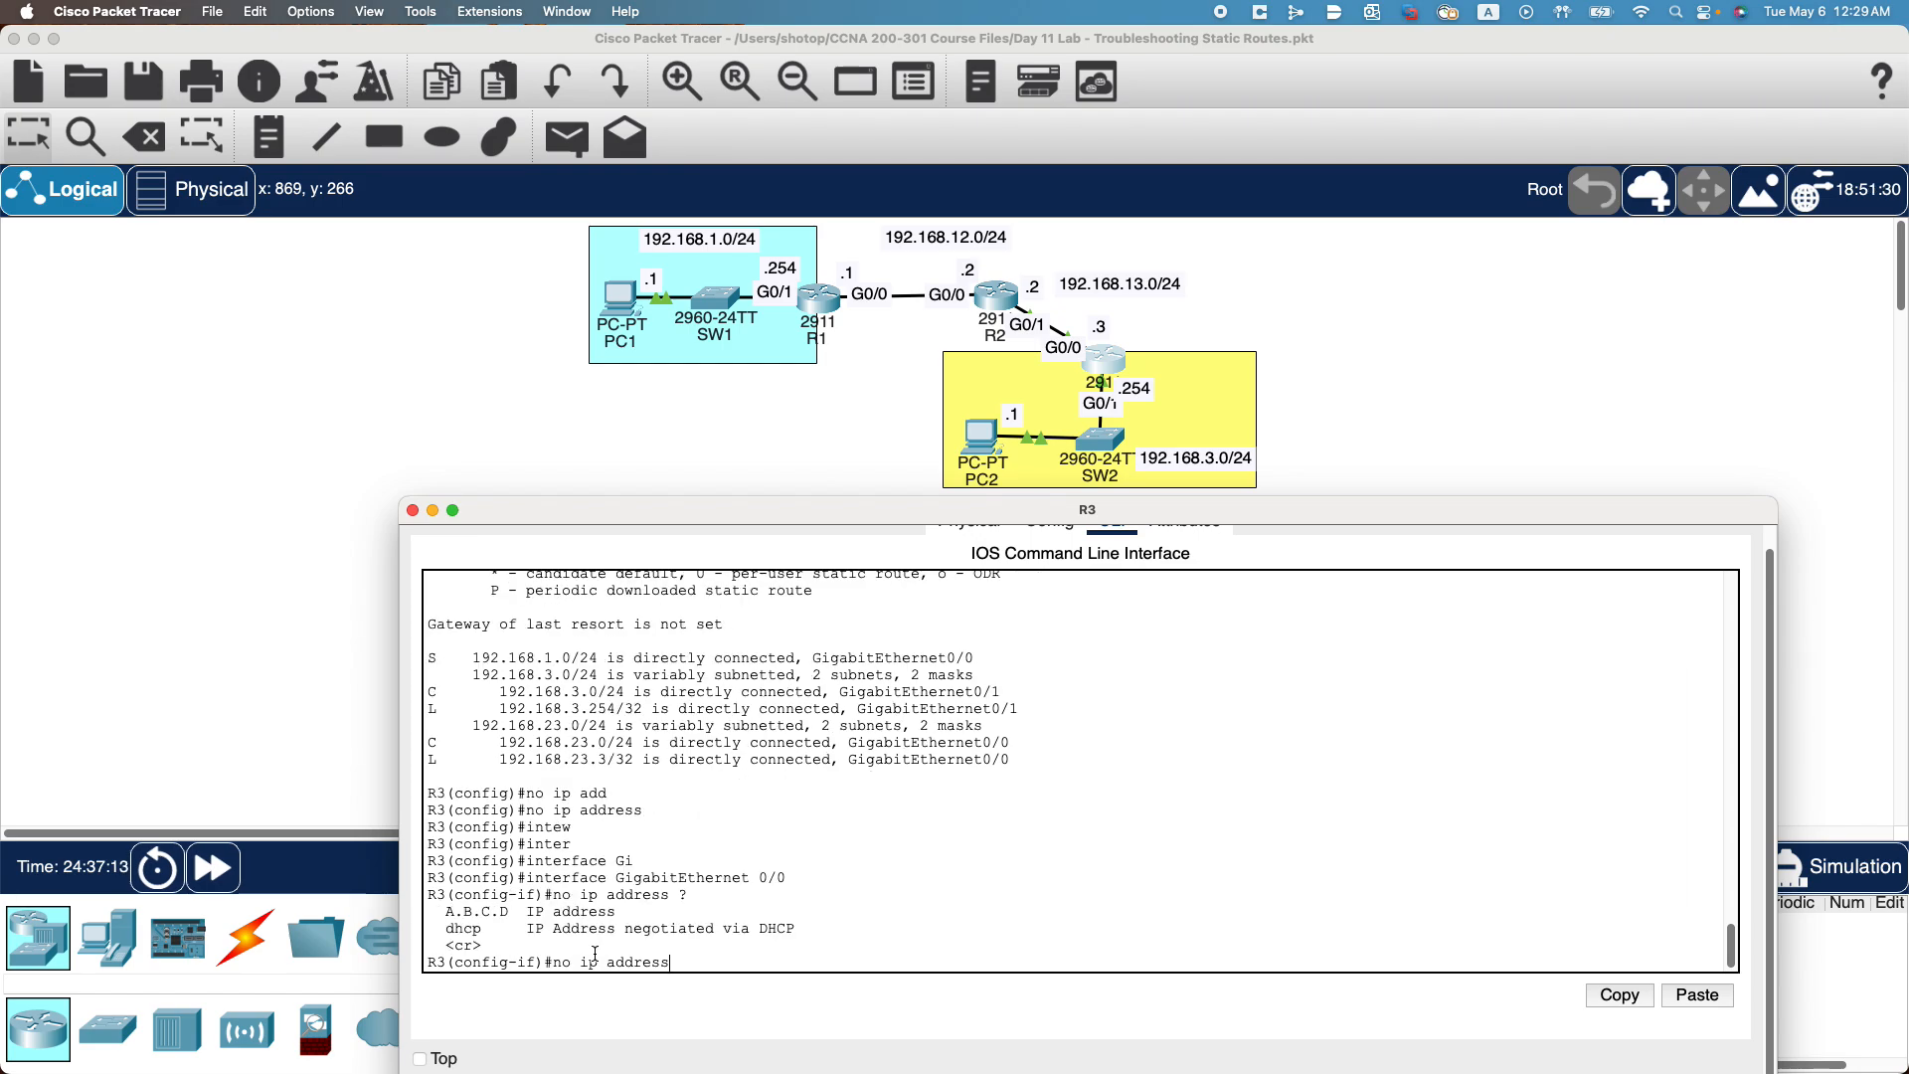
pyautogui.press('Return')
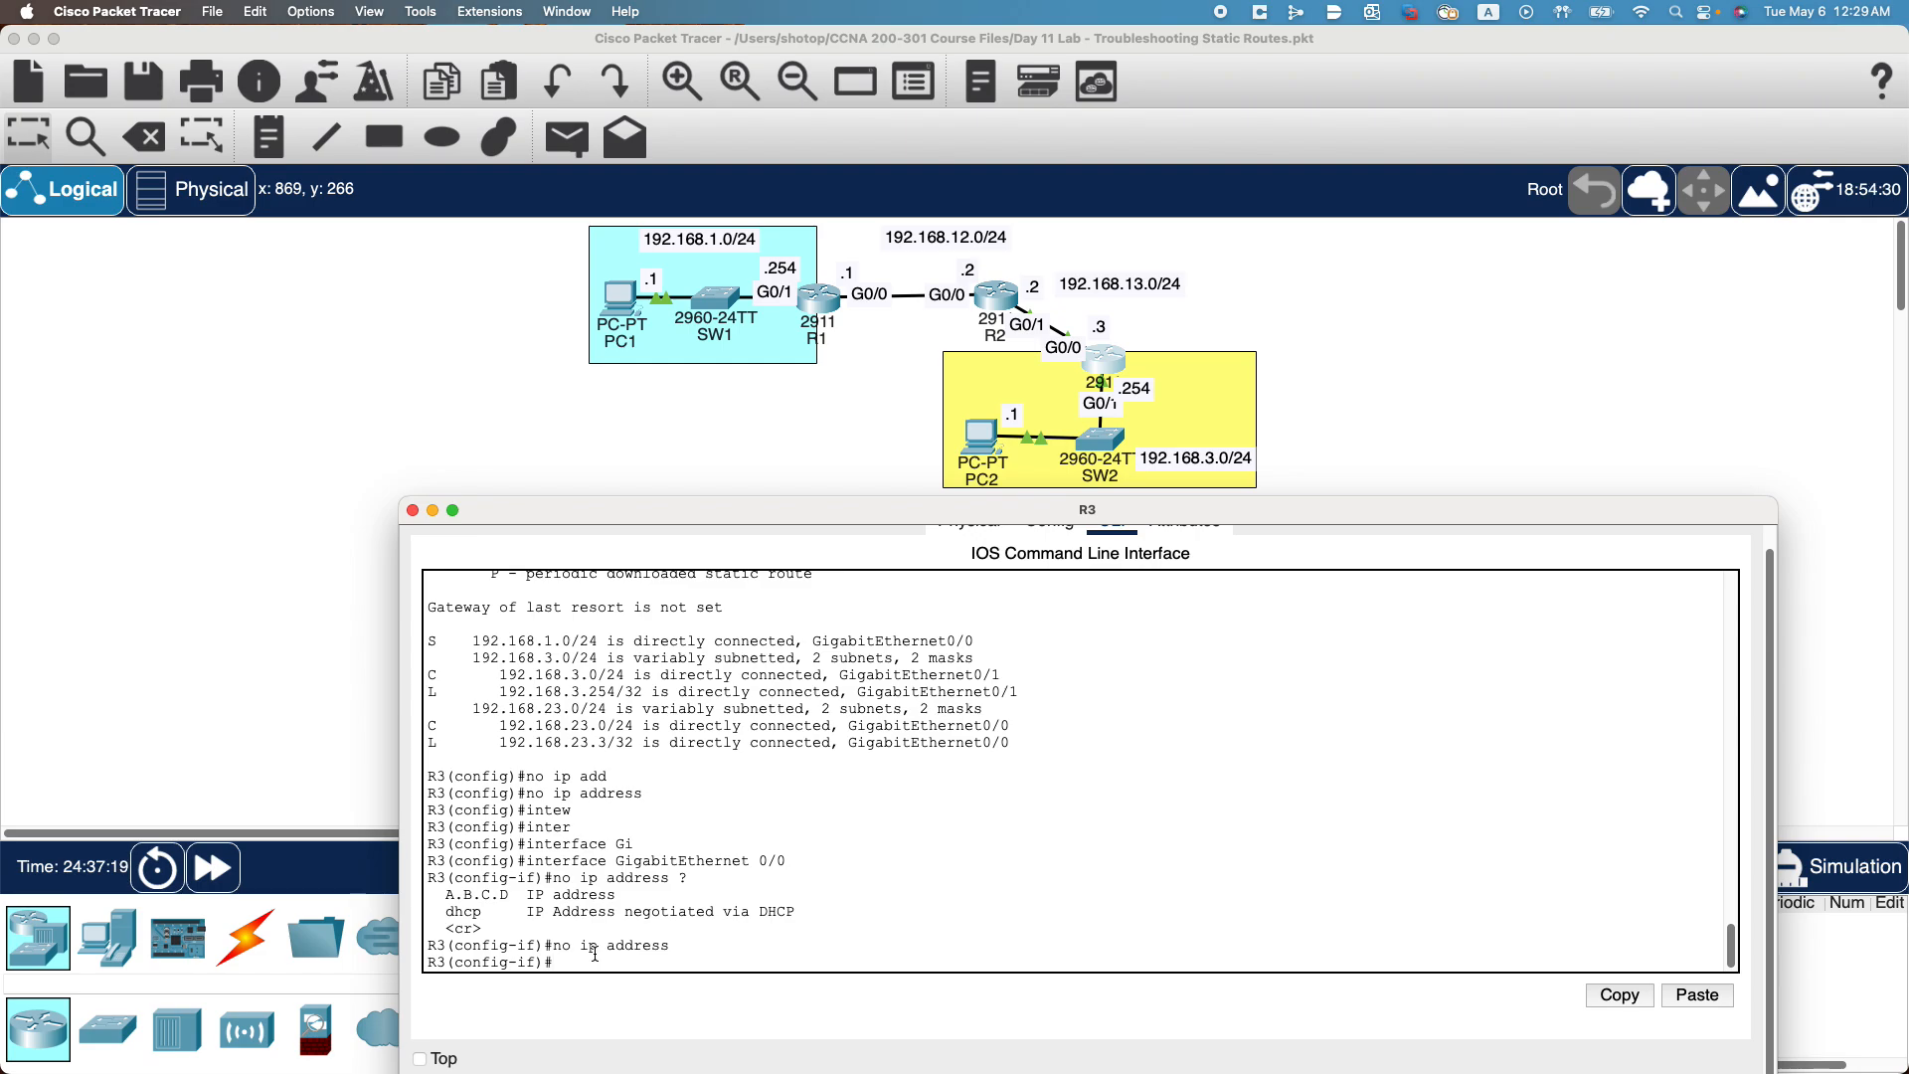
pyautogui.write('xit')
pyautogui.press('Return')
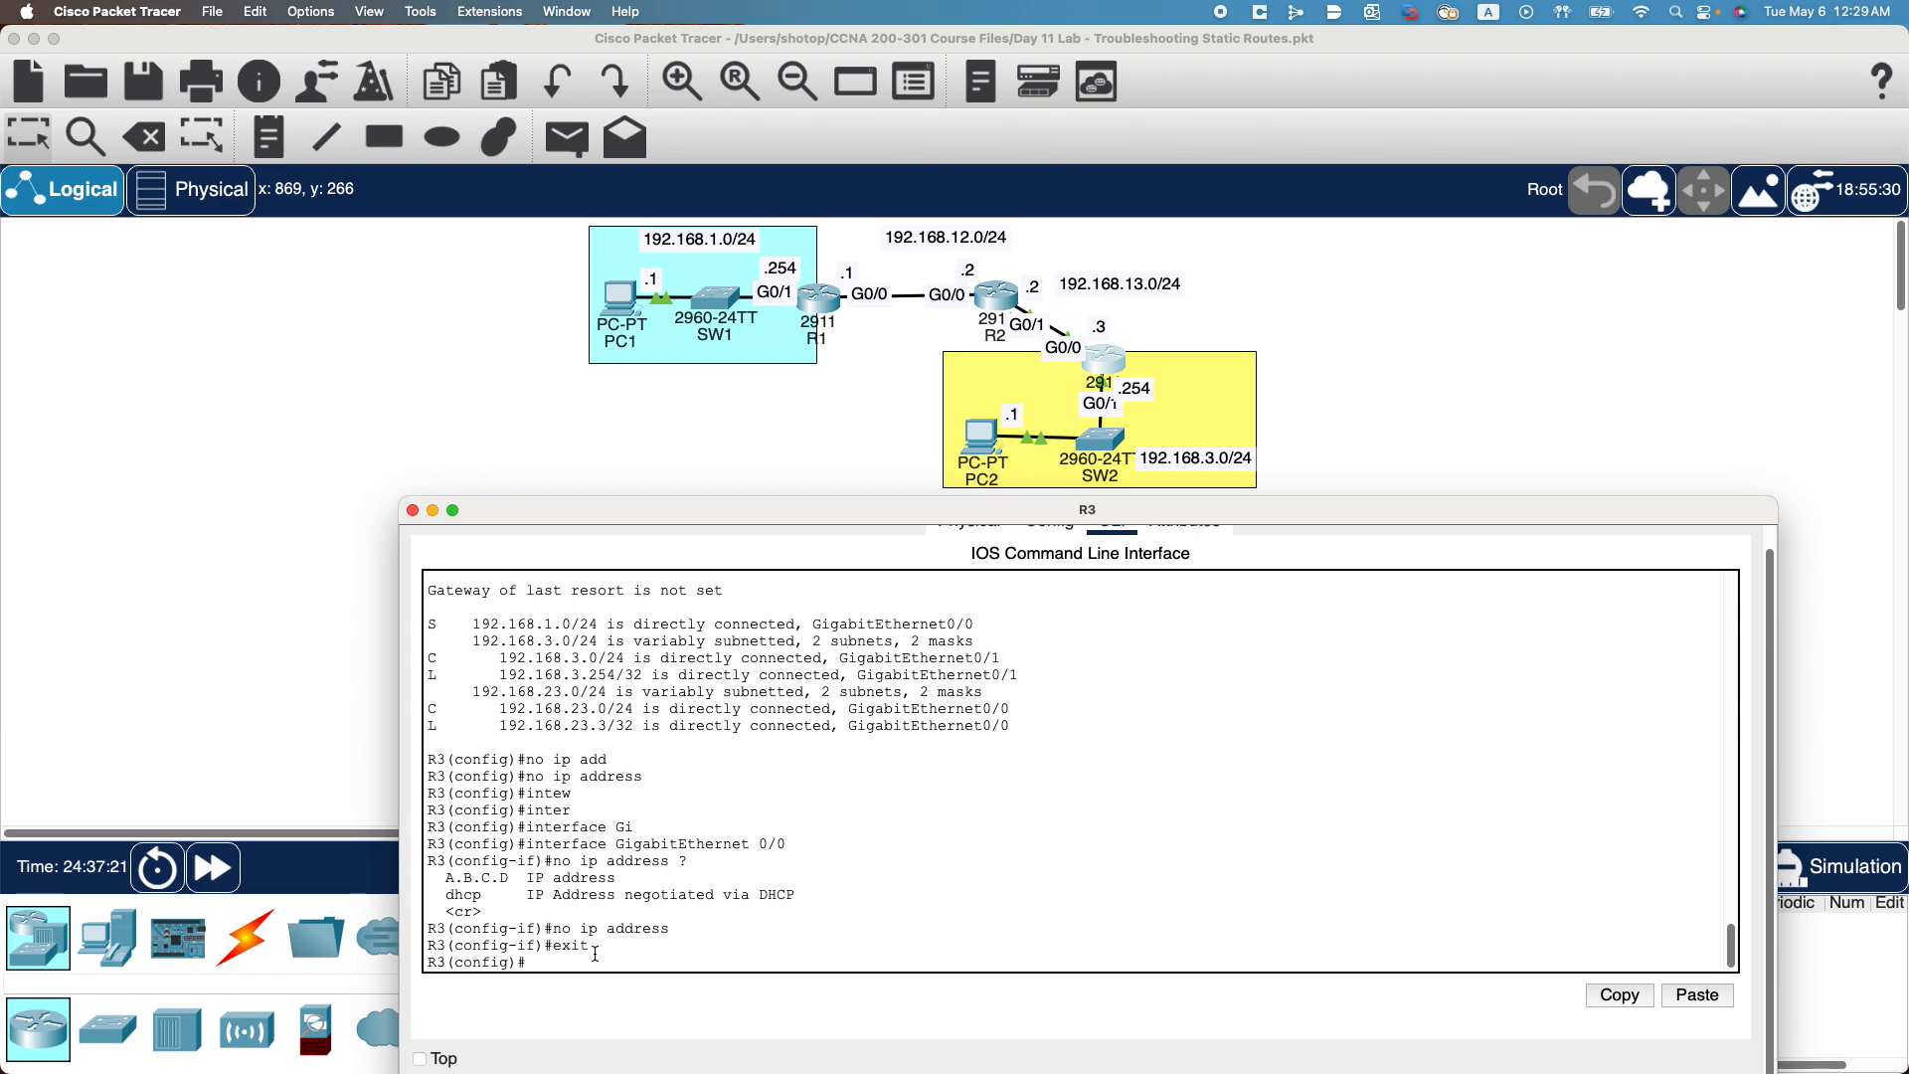
# Try to list R3's interfaces from global configuration mode with do show interfaces brief.
pyautogui.write('do show inter')
pyautogui.press('Tab')
pyautogui.write('f')
pyautogui.press('Tab')
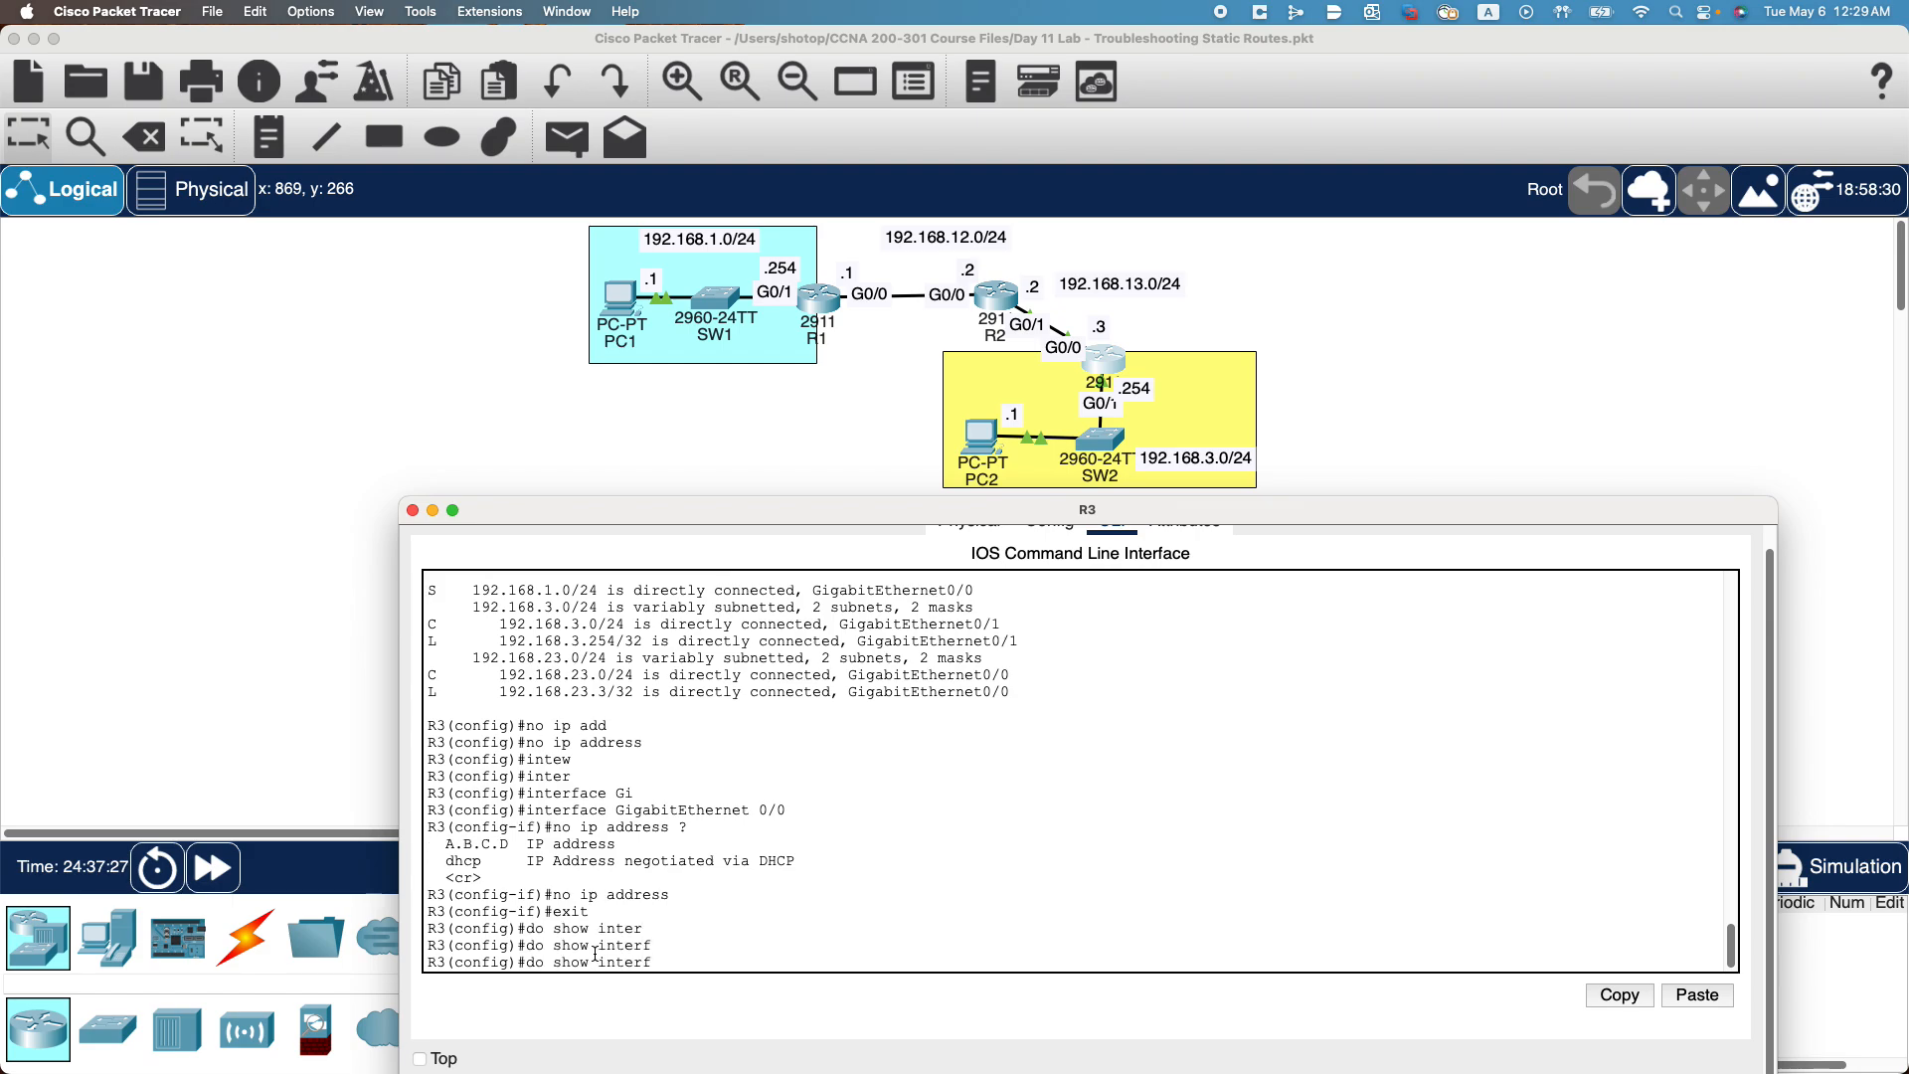
pyautogui.write('aces brief')
pyautogui.press('Return')
# Recall the failed command on R3 and try it as do show interface brief.
pyautogui.press('Up')
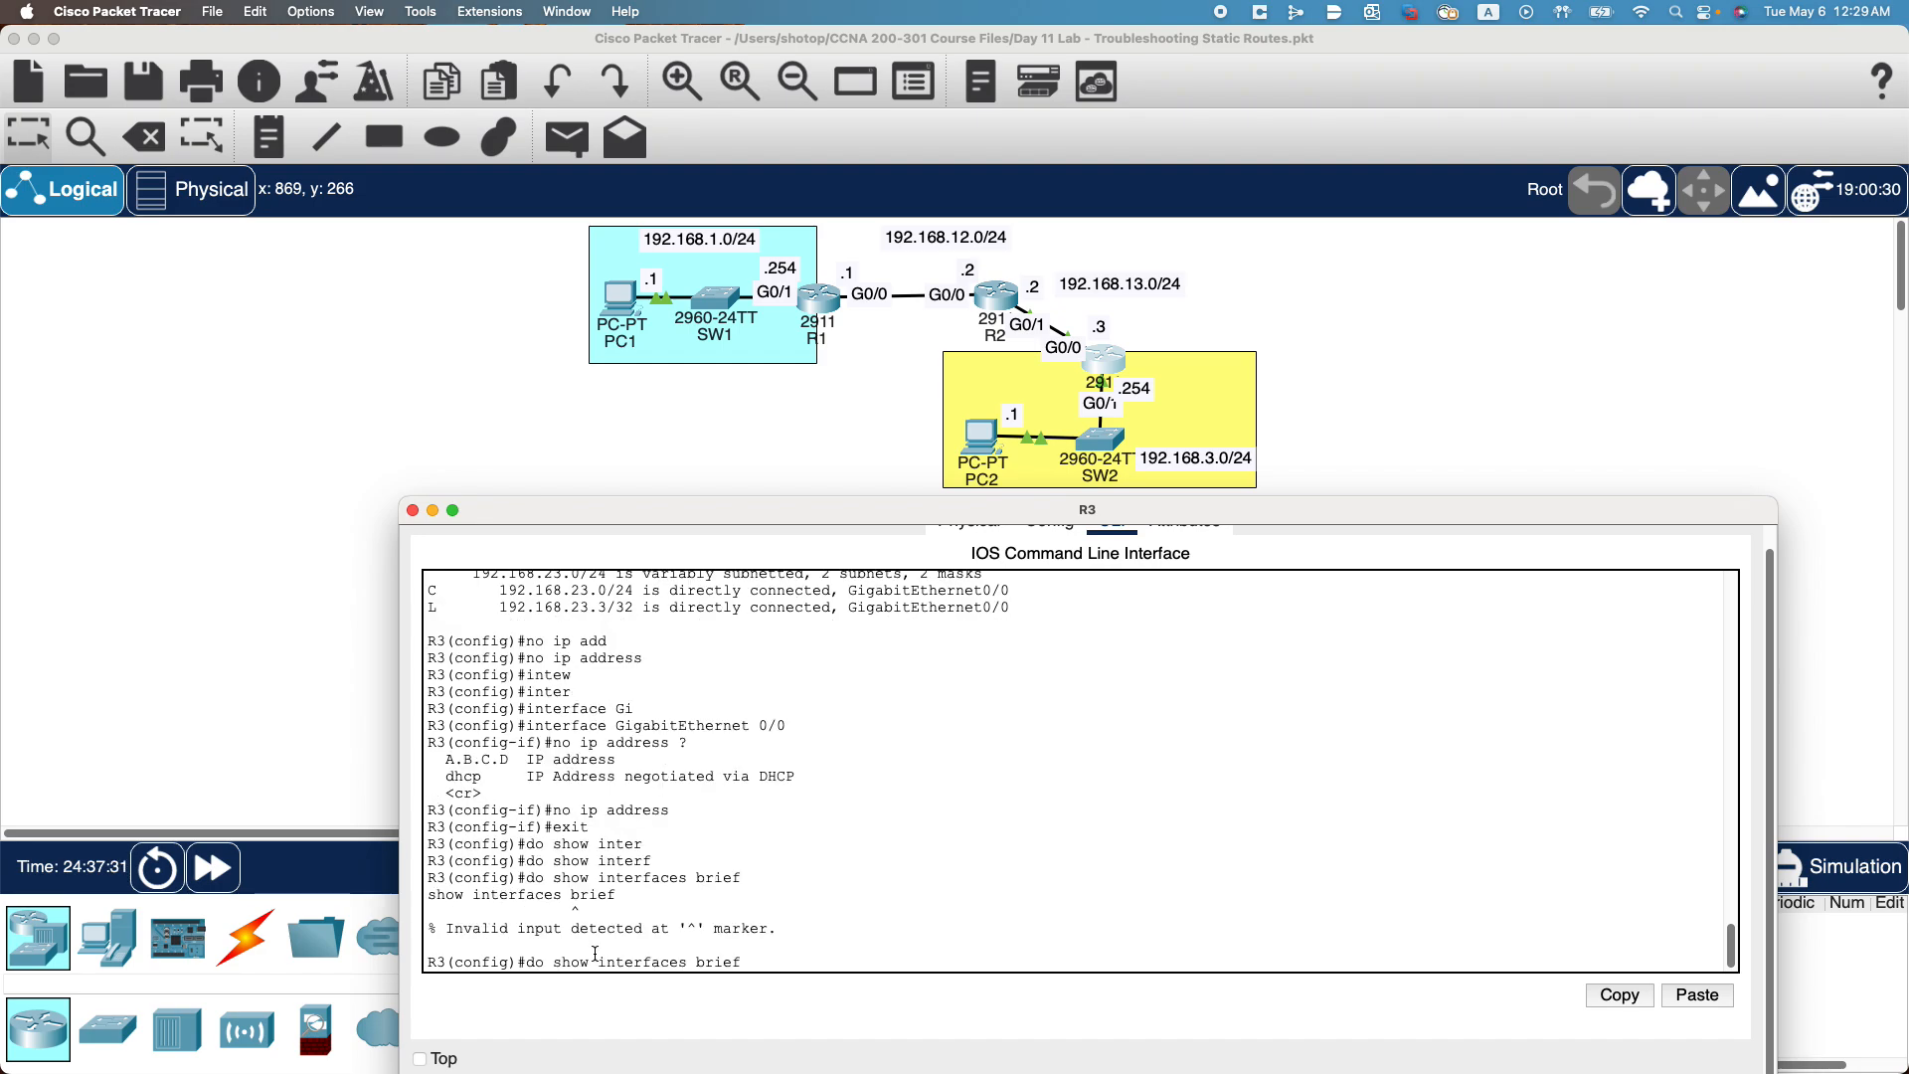
pyautogui.press('BackSpace')
pyautogui.press('BackSpace')
pyautogui.press('BackSpace')
pyautogui.press('BackSpace')
pyautogui.press('BackSpace')
pyautogui.write('brief')
pyautogui.press('Return')
# Exit R3's global configuration mode and try to complete show interfaces brief in privileged EXEC mode.
pyautogui.write('exit')
pyautogui.press('Return')
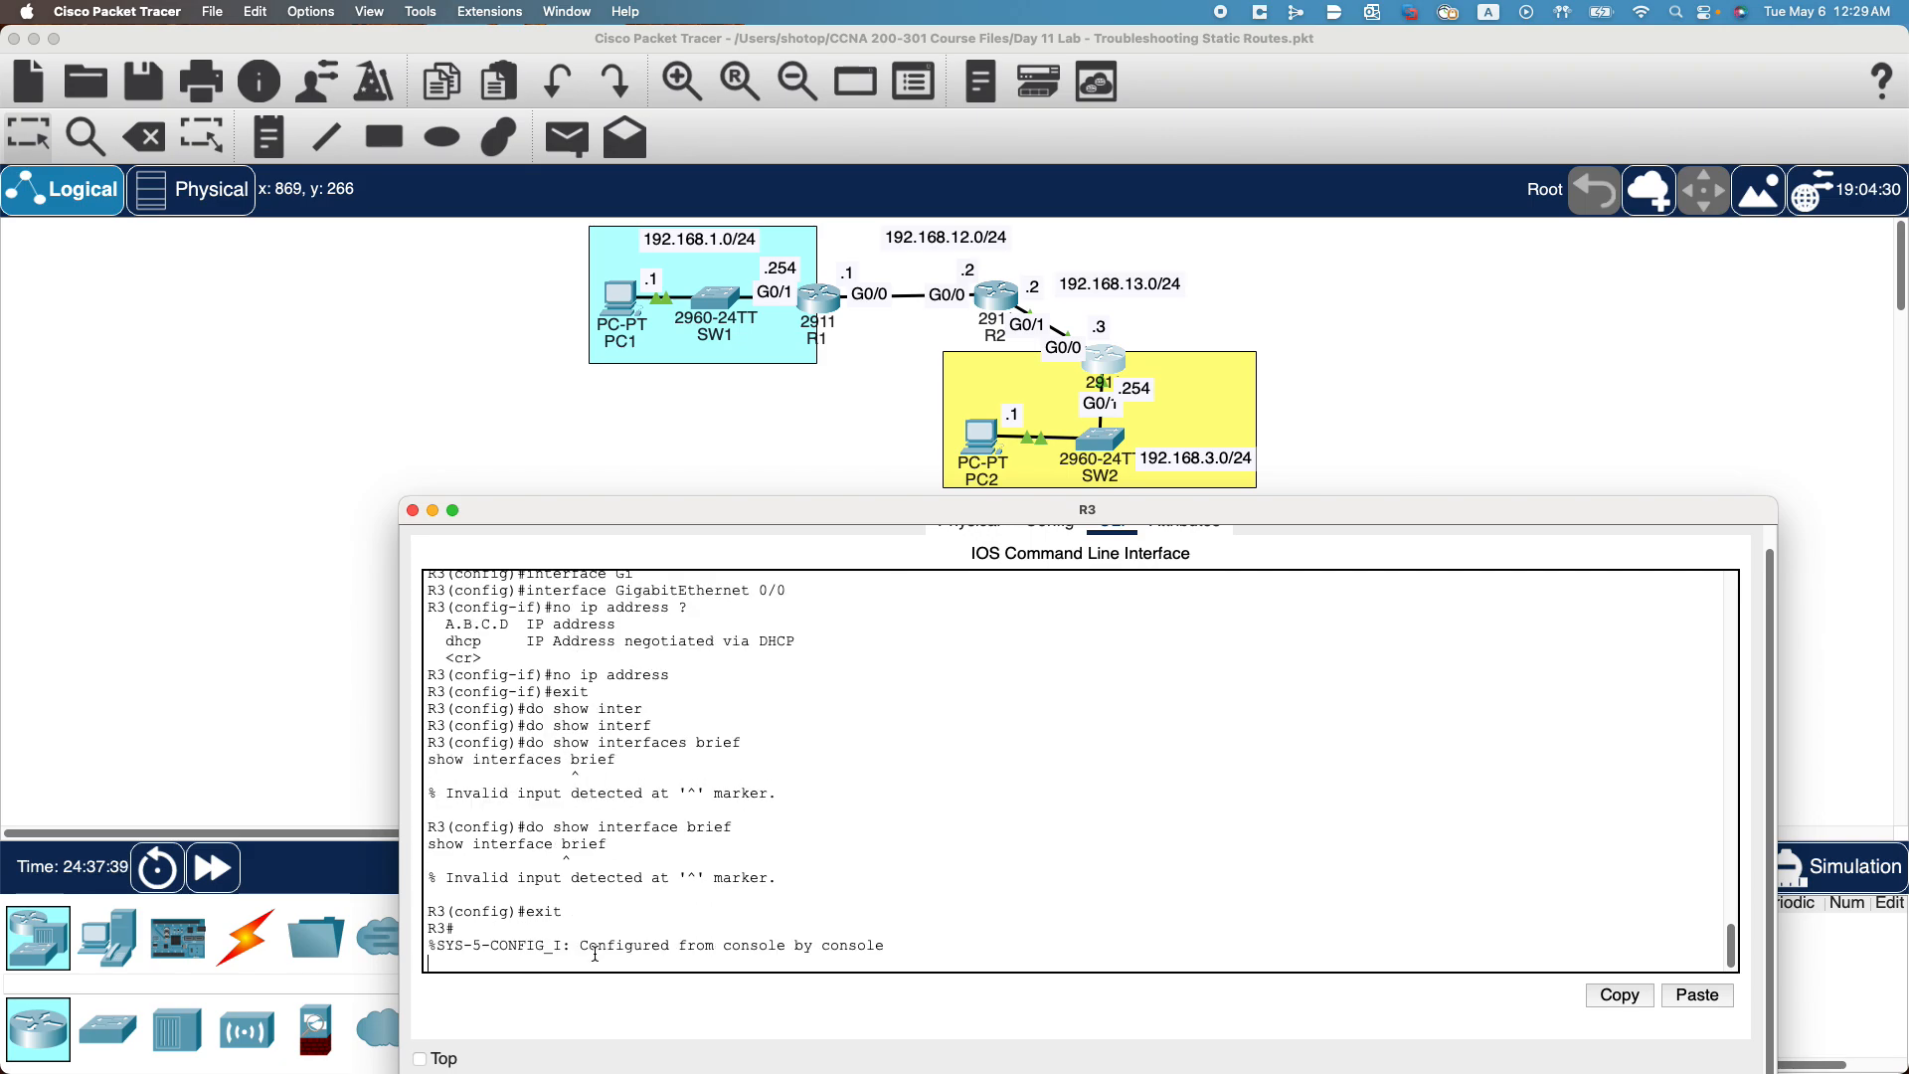
pyautogui.write('sh')
pyautogui.press('Tab')
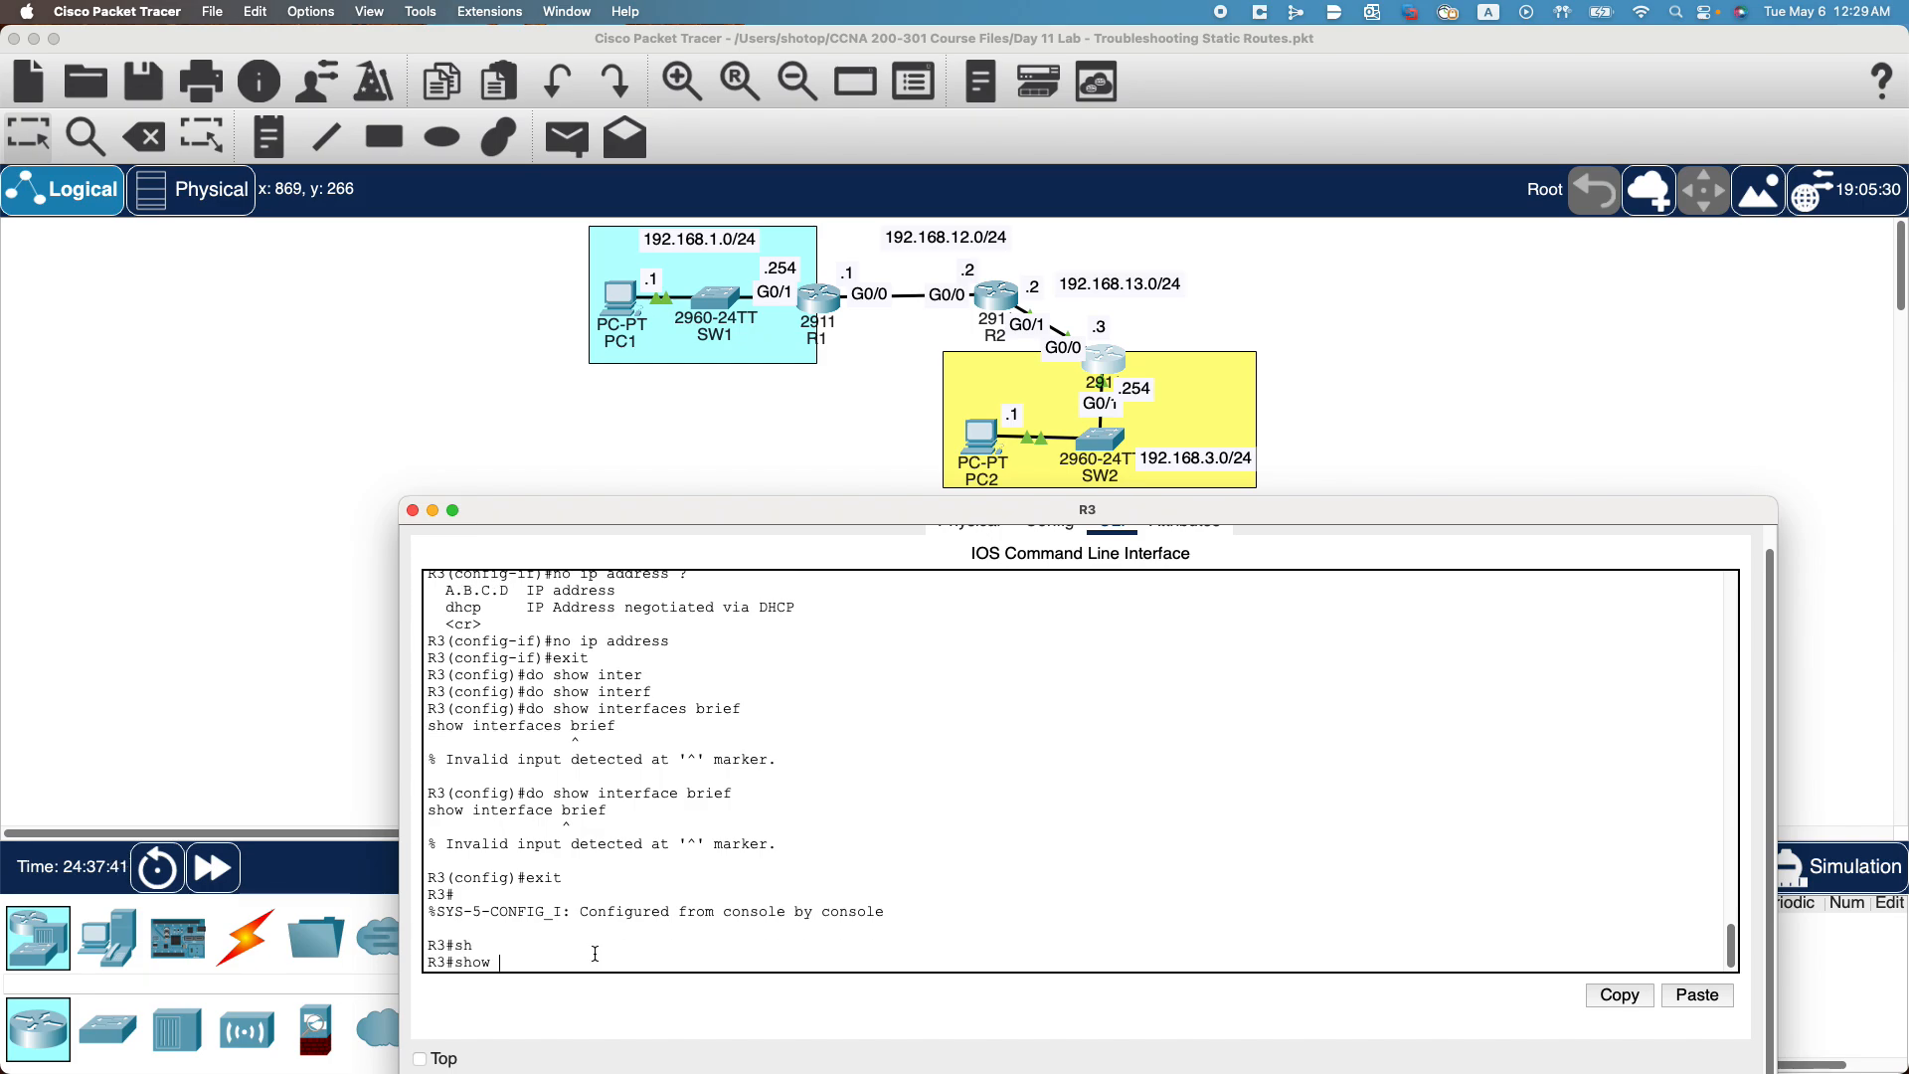
pyautogui.write('in')
pyautogui.press('Tab')
pyautogui.press('Tab')
pyautogui.write('b')
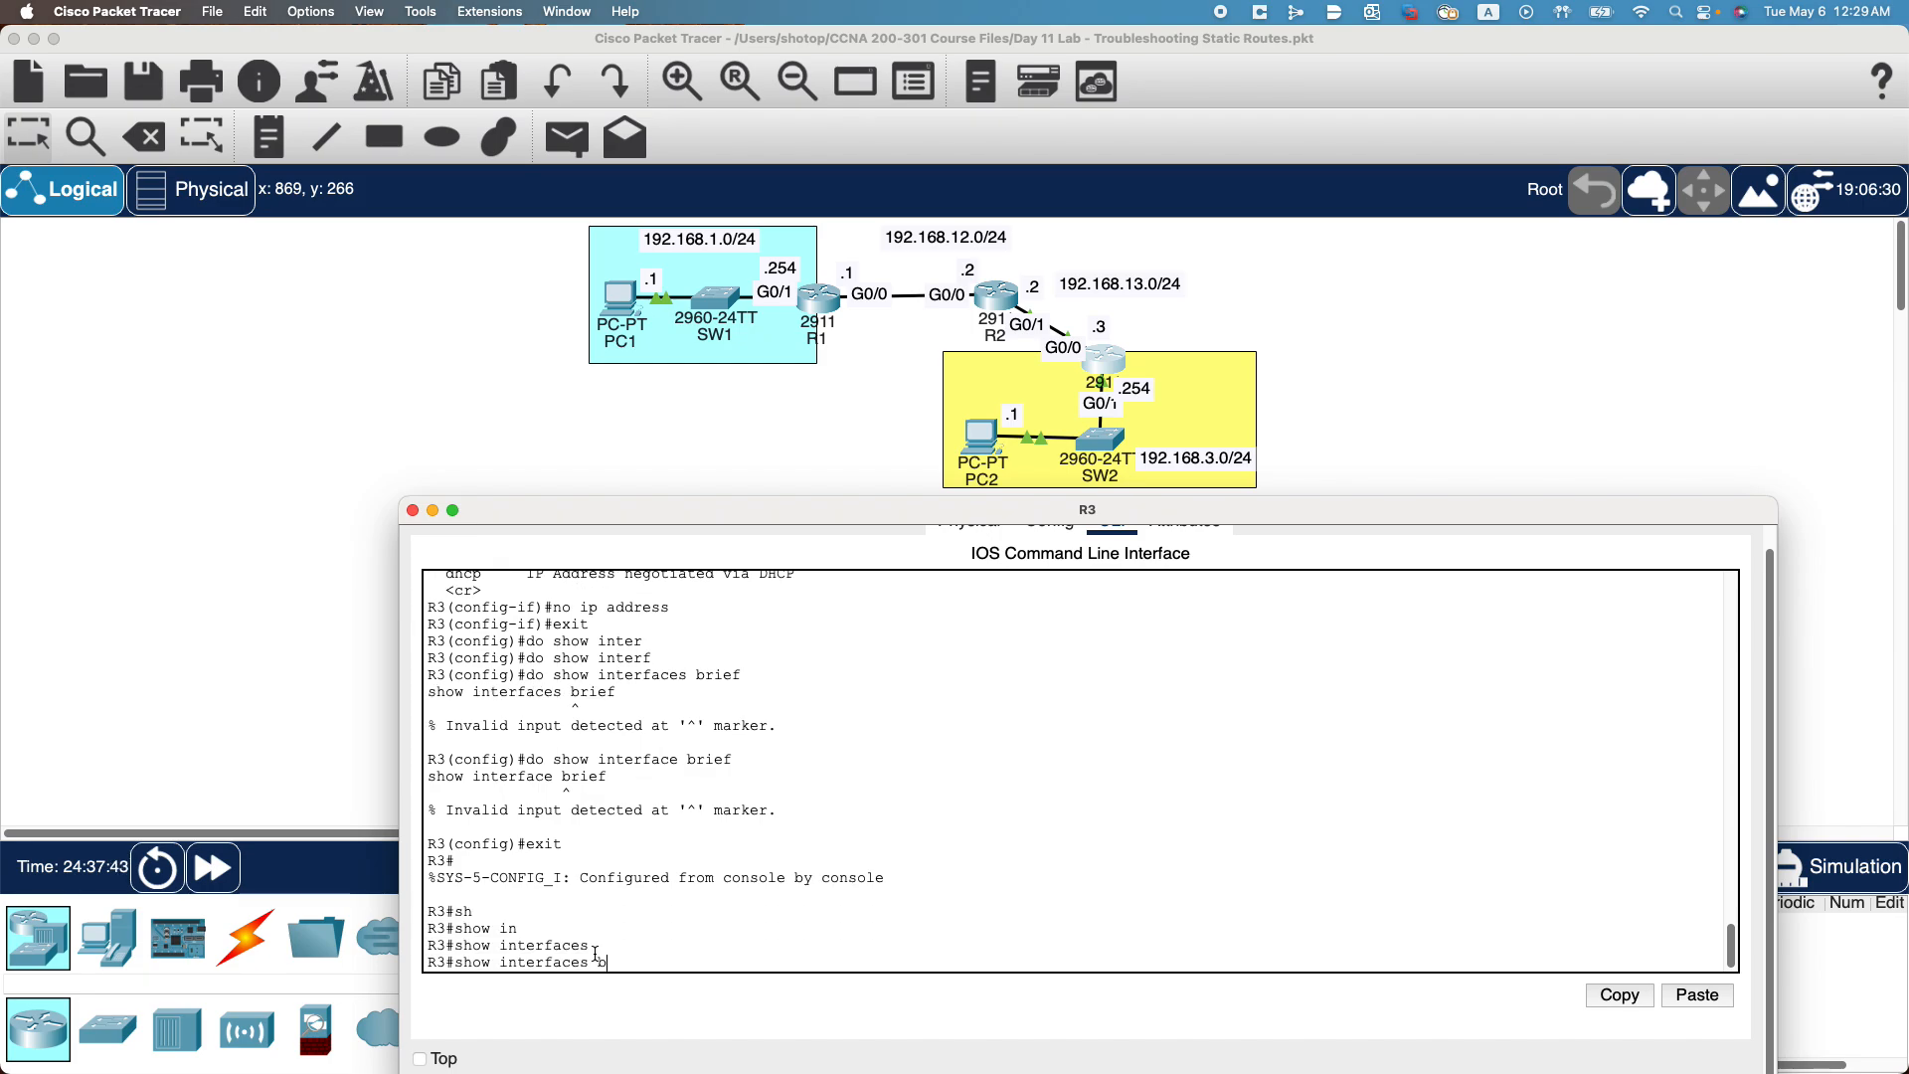
pyautogui.press('Tab')
pyautogui.write('r')
pyautogui.press('Tab')
pyautogui.press('Tab')
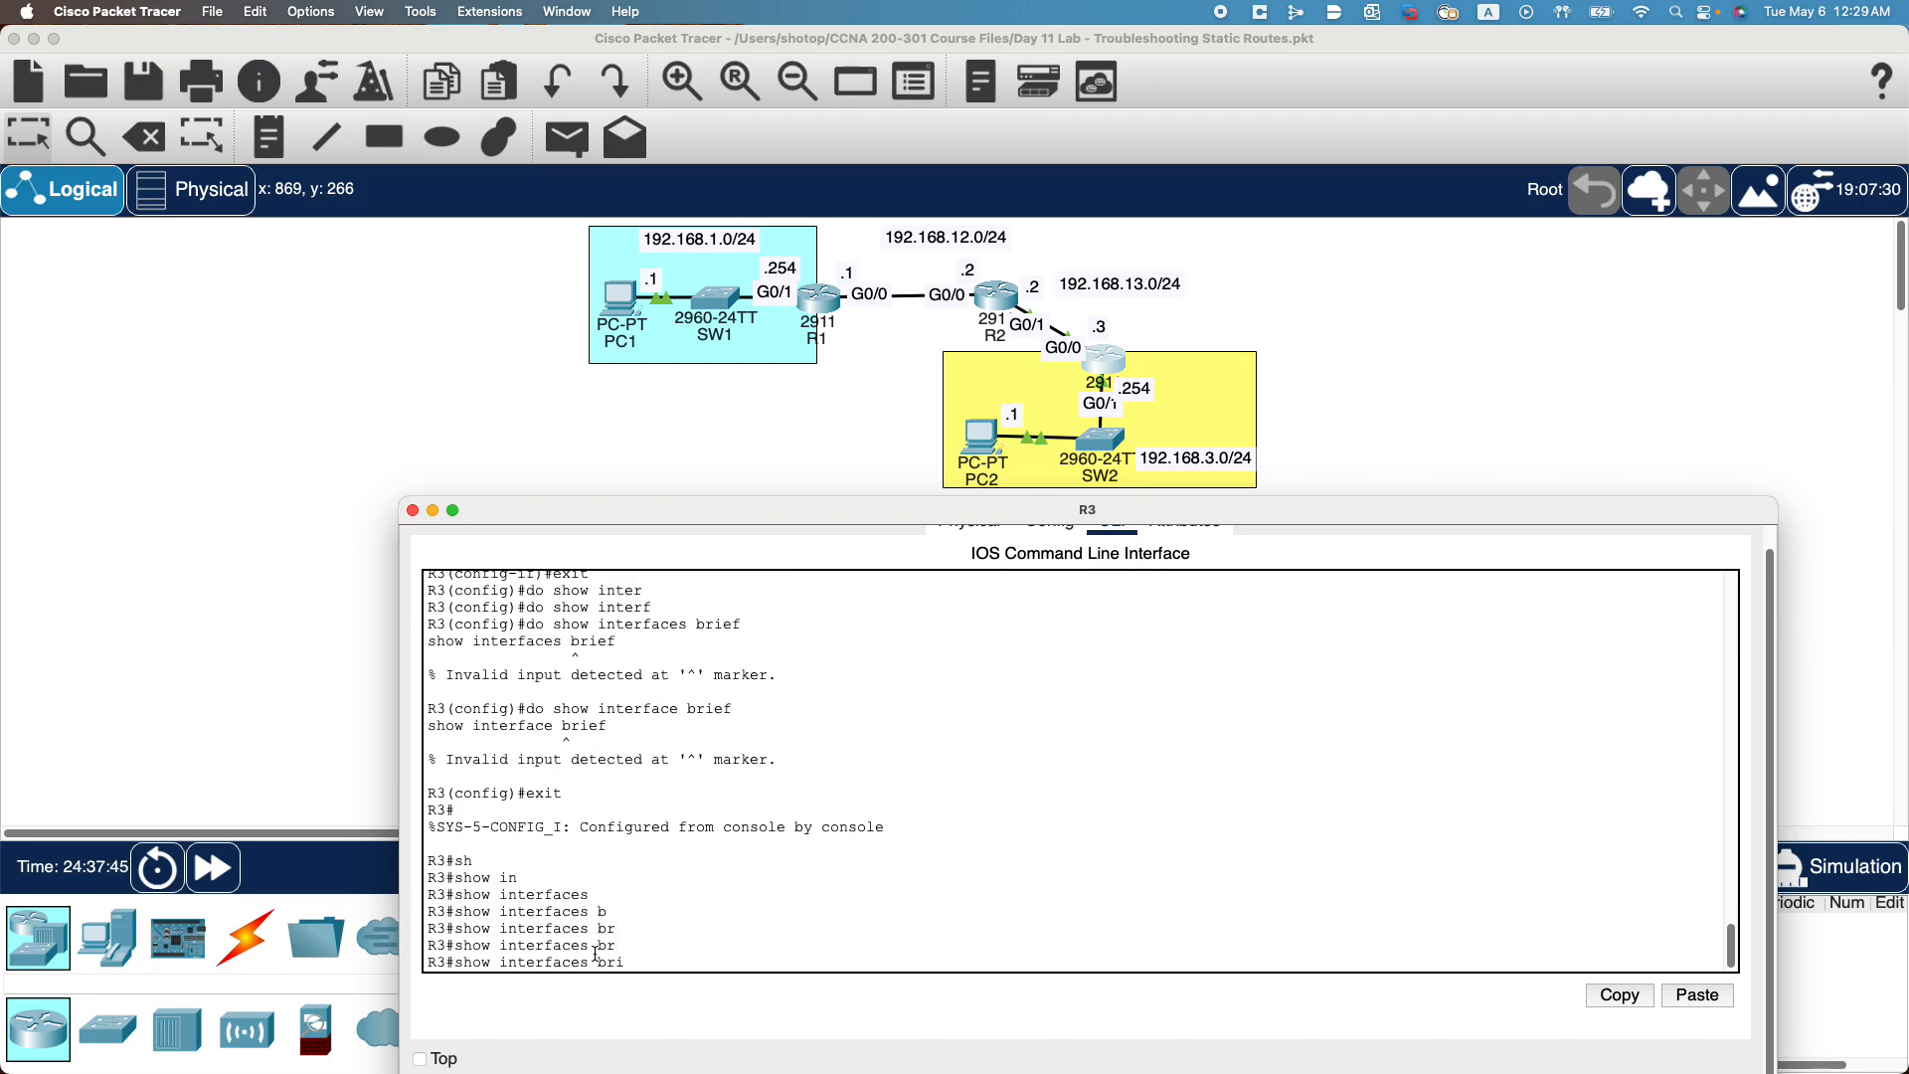
pyautogui.write('i')
pyautogui.press('Tab')
# List the available options of the show interfaces command on R3.
pyautogui.press('BackSpace')
pyautogui.press('BackSpace')
pyautogui.press('BackSpace')
pyautogui.write('?')
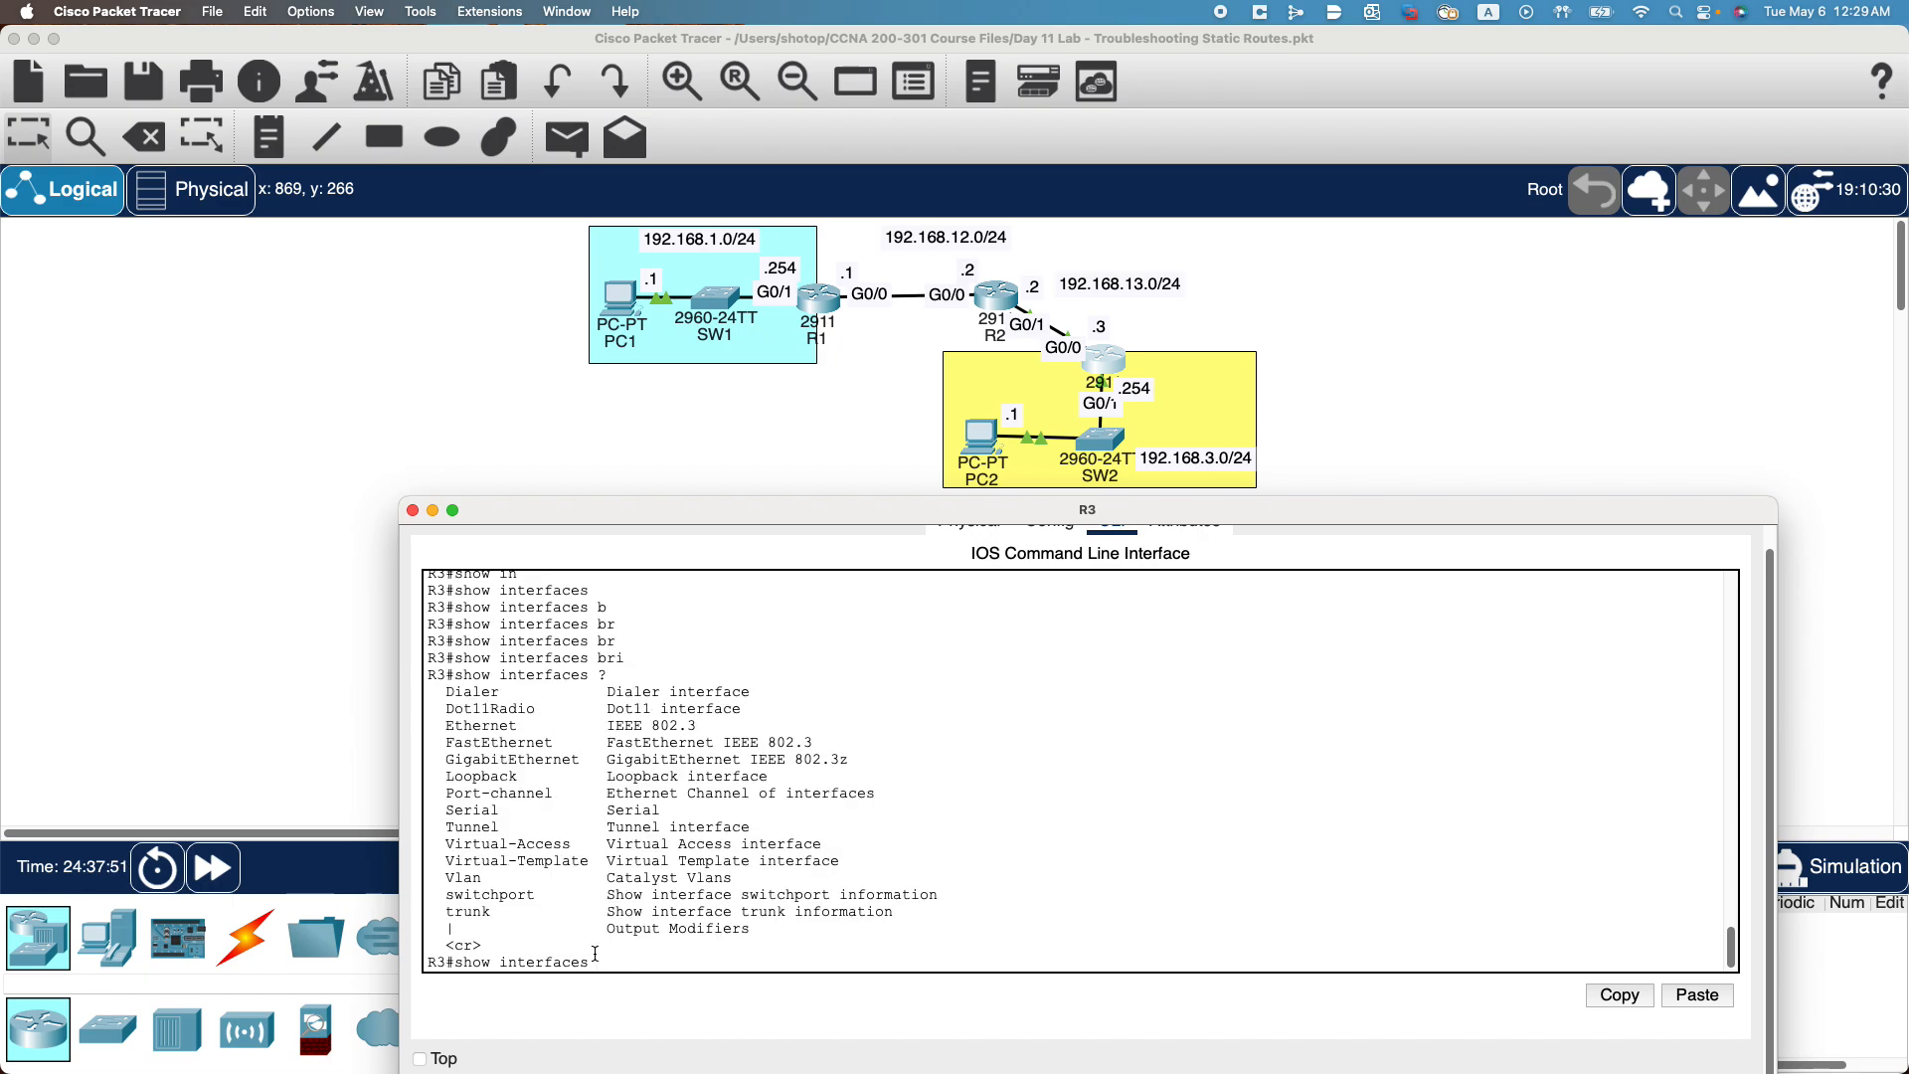
# Replace the unfinished command and run show ip interface brief on R3 to check its interface addresses.
pyautogui.press('BackSpace')
pyautogui.press('BackSpace')
pyautogui.press('BackSpace')
pyautogui.press('BackSpace')
pyautogui.press('BackSpace')
pyautogui.press('BackSpace')
pyautogui.press('BackSpace')
pyautogui.press('BackSpace')
pyautogui.press('BackSpace')
pyautogui.press('BackSpace')
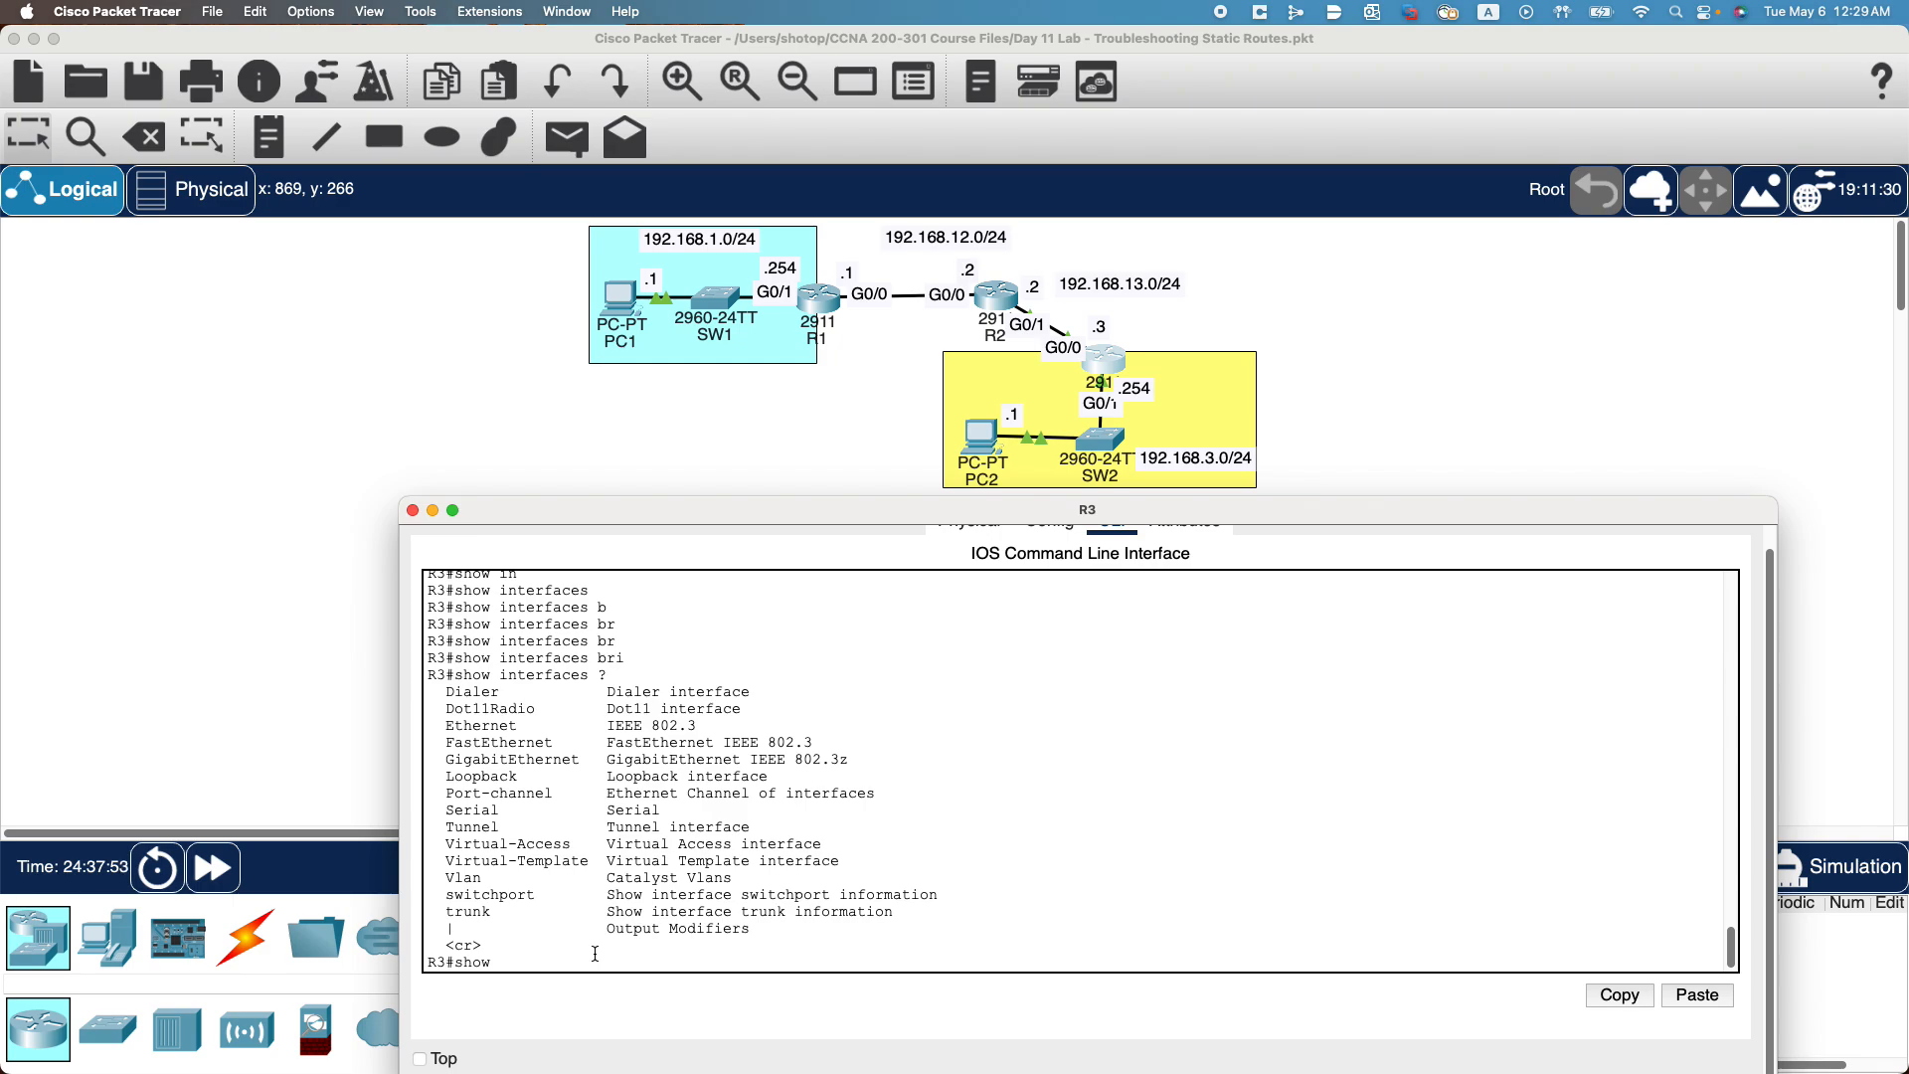
pyautogui.write('ip in')
pyautogui.press('Tab')
pyautogui.write('br')
pyautogui.press('Tab')
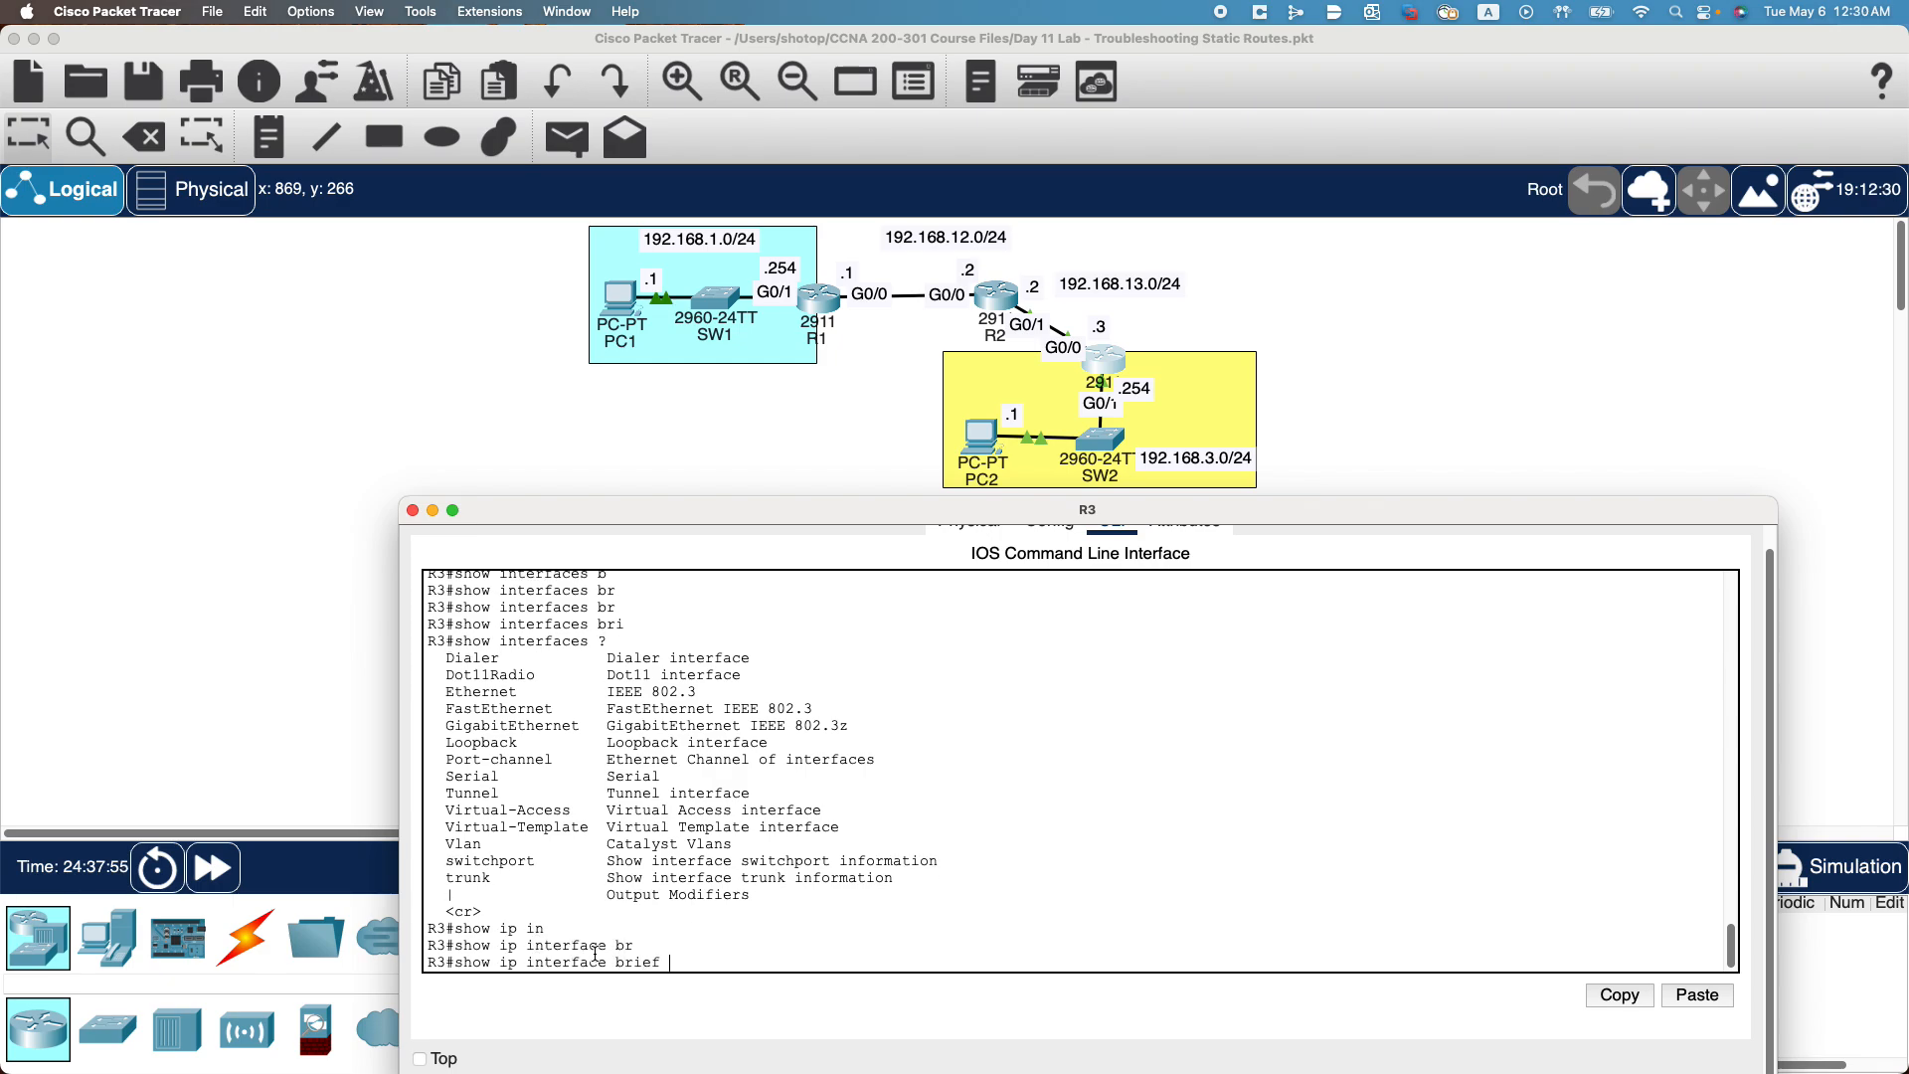
pyautogui.press('Return')
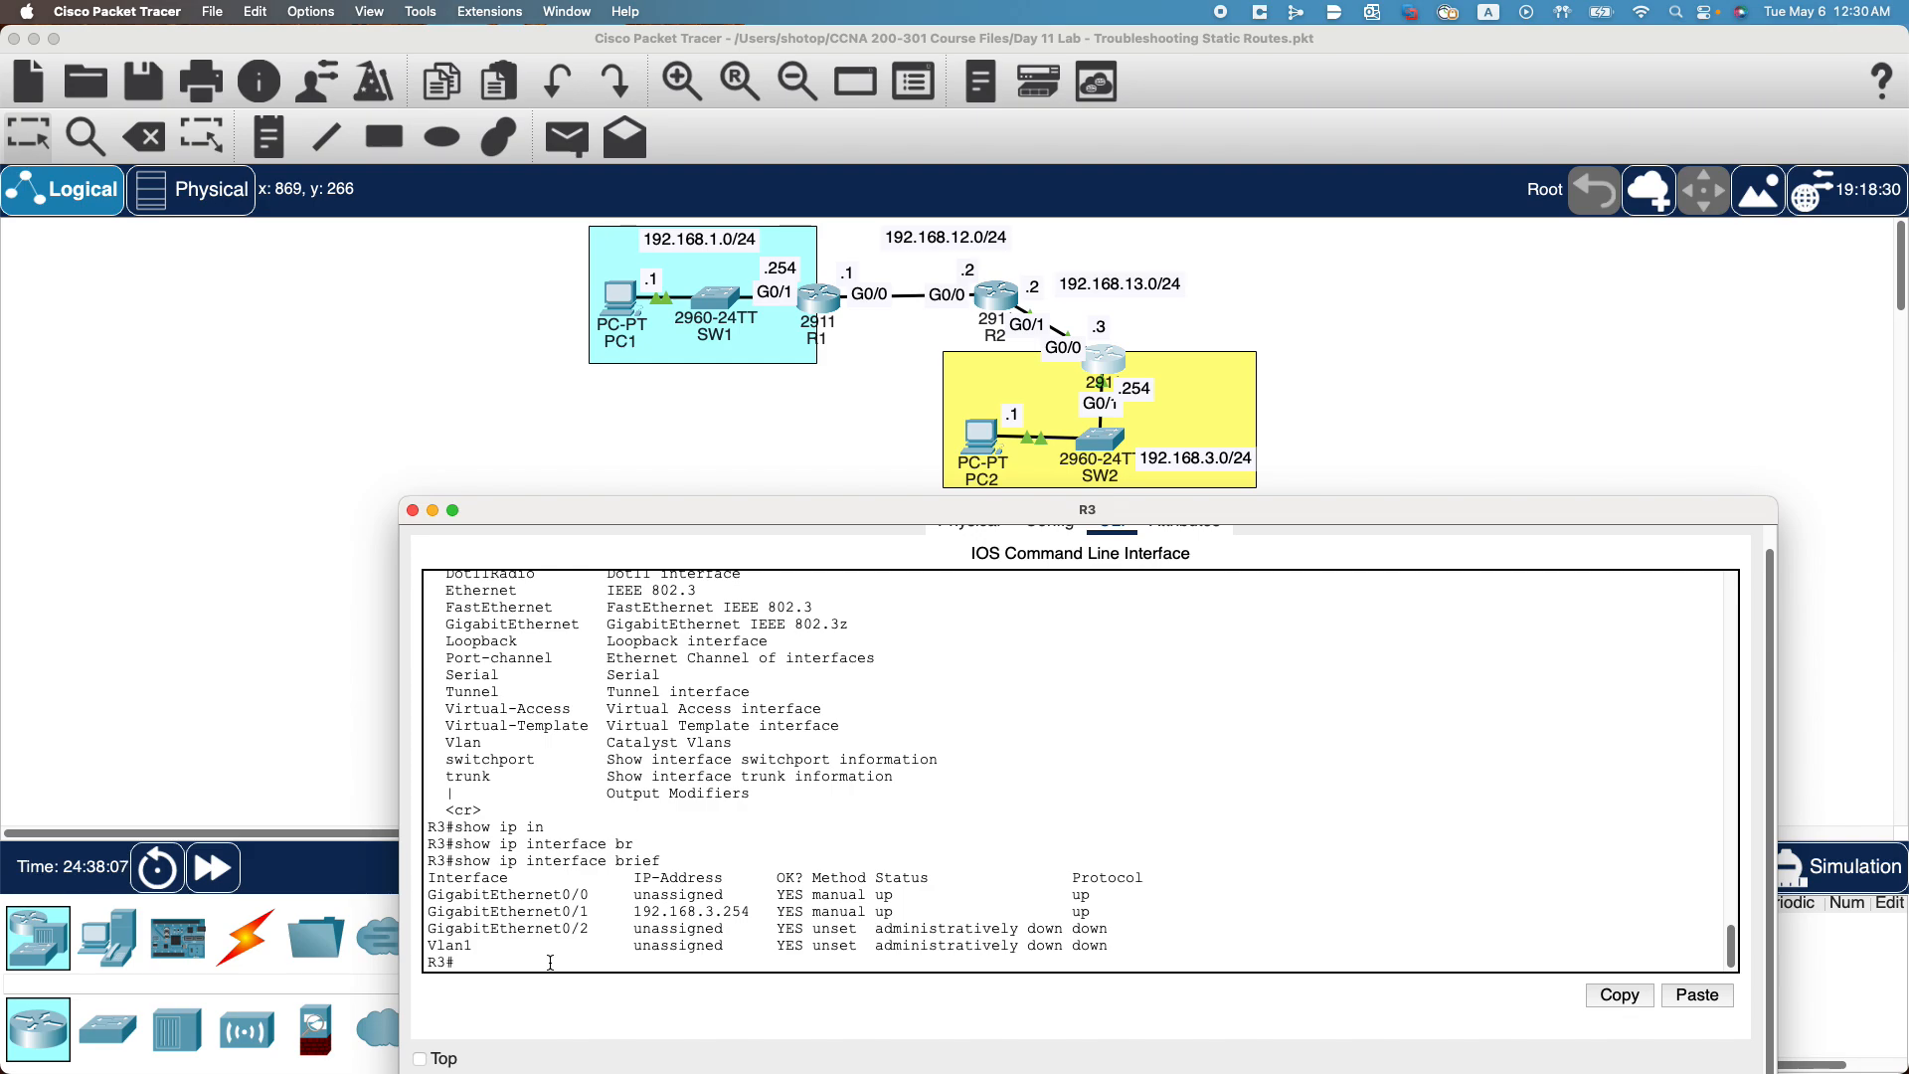
# Enter global configuration mode on R3 and open interface configuration for GigabitEthernet 0/0.
pyautogui.write('conf t')
pyautogui.press('Return')
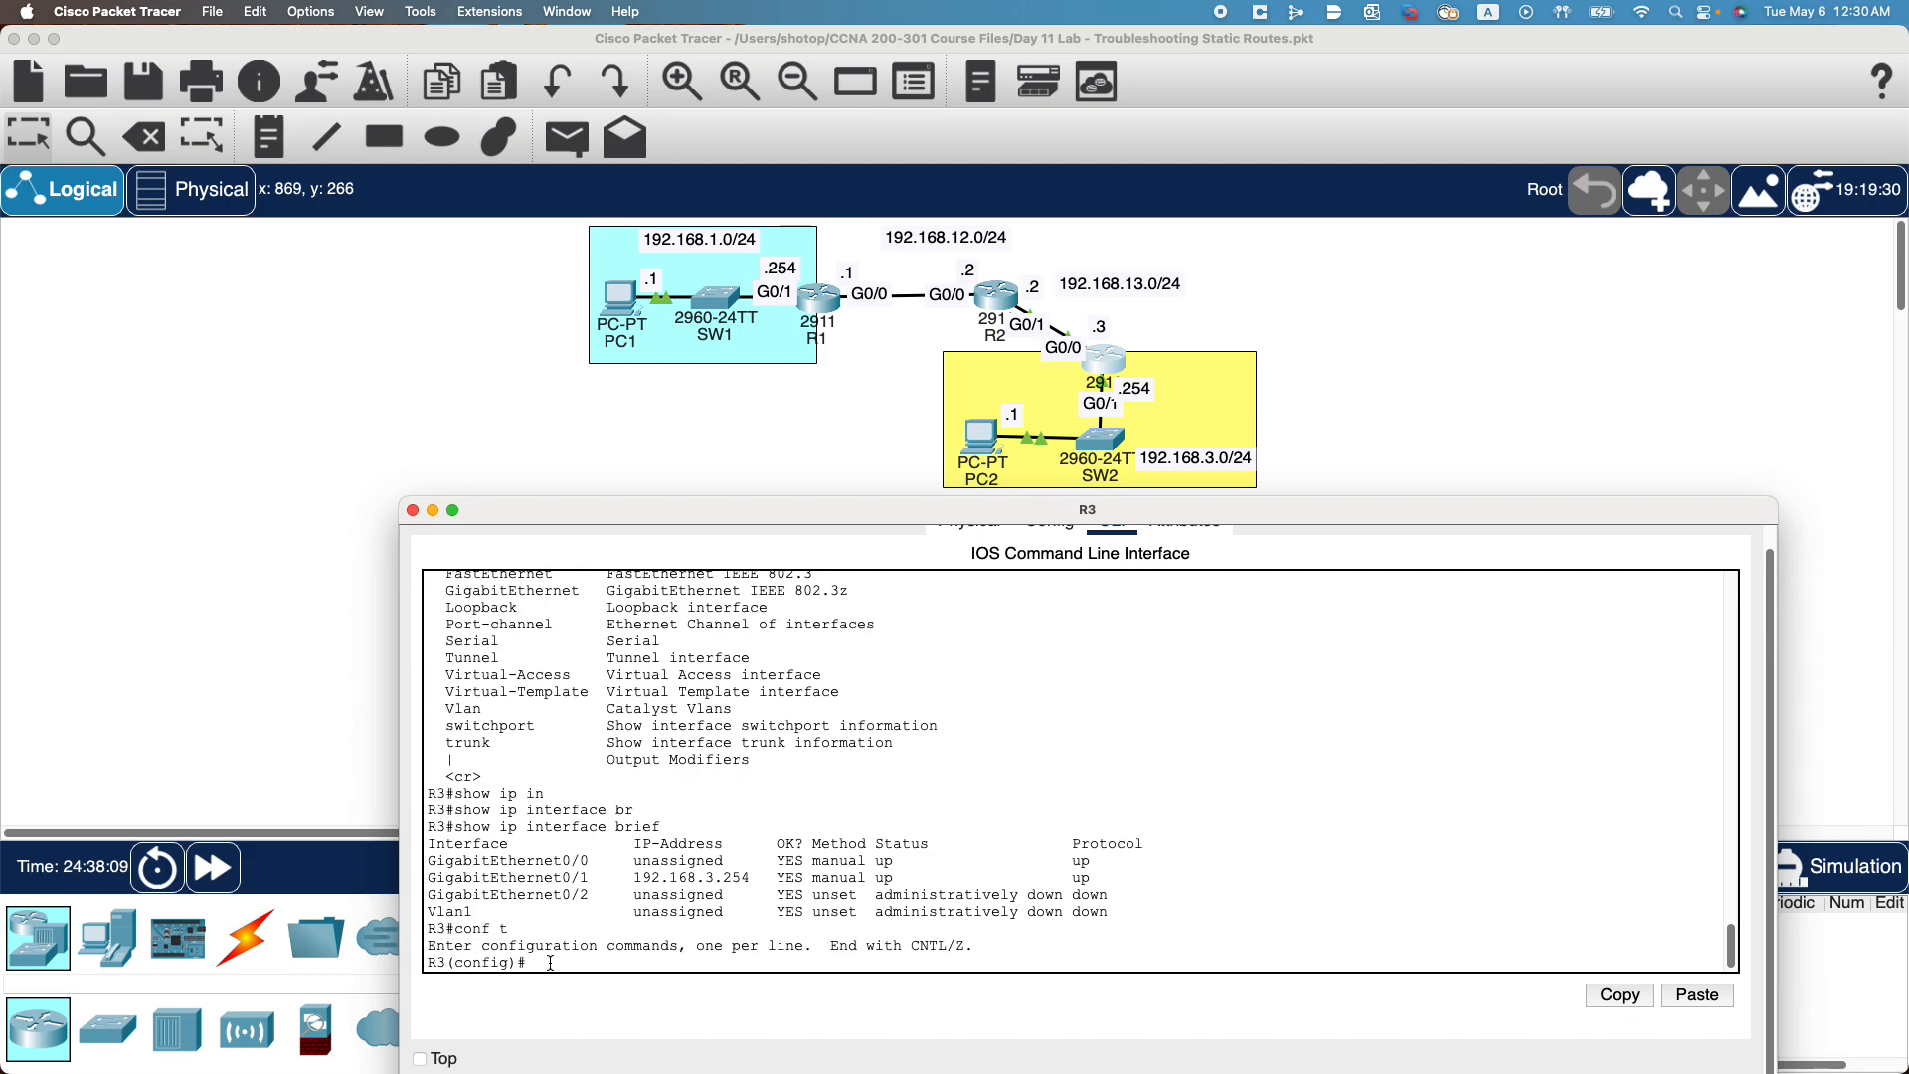
pyautogui.write('inter')
pyautogui.press('Tab')
pyautogui.write('gi')
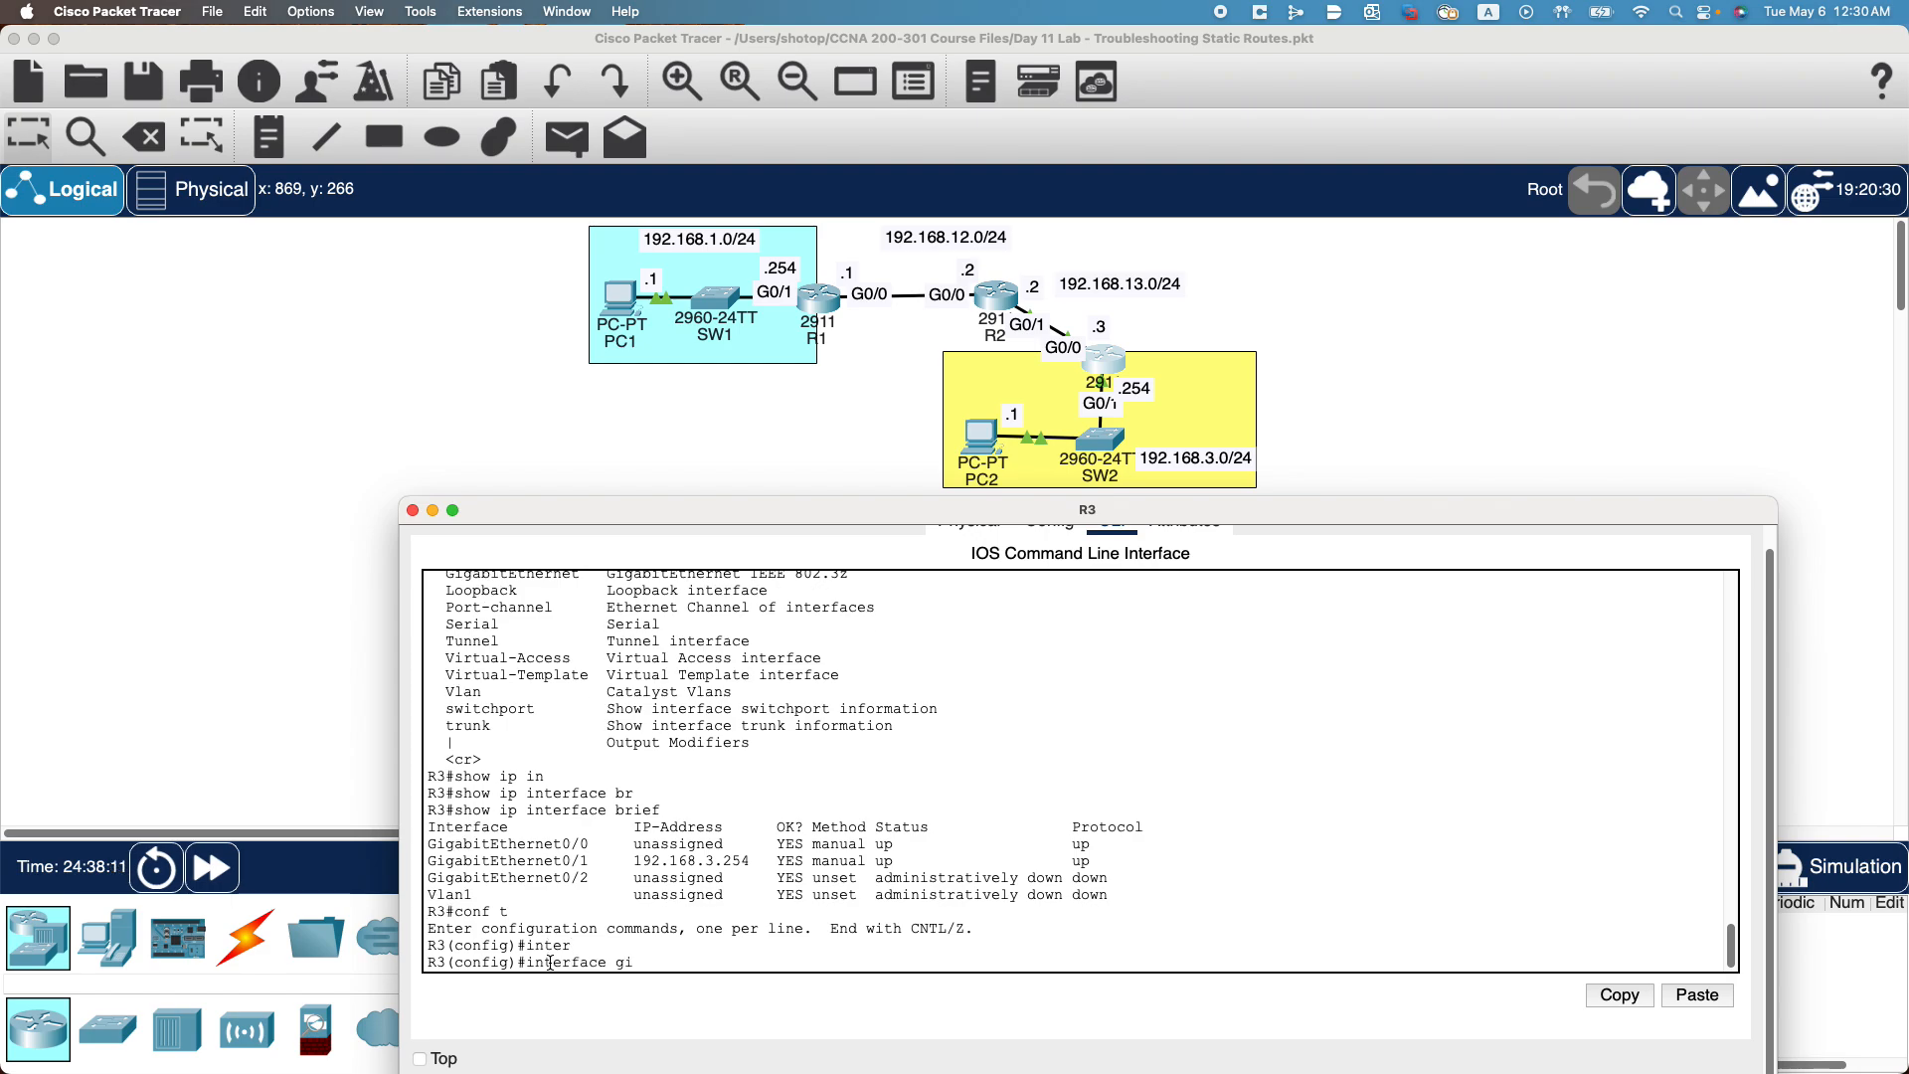
pyautogui.press('Tab')
pyautogui.write('0/0')
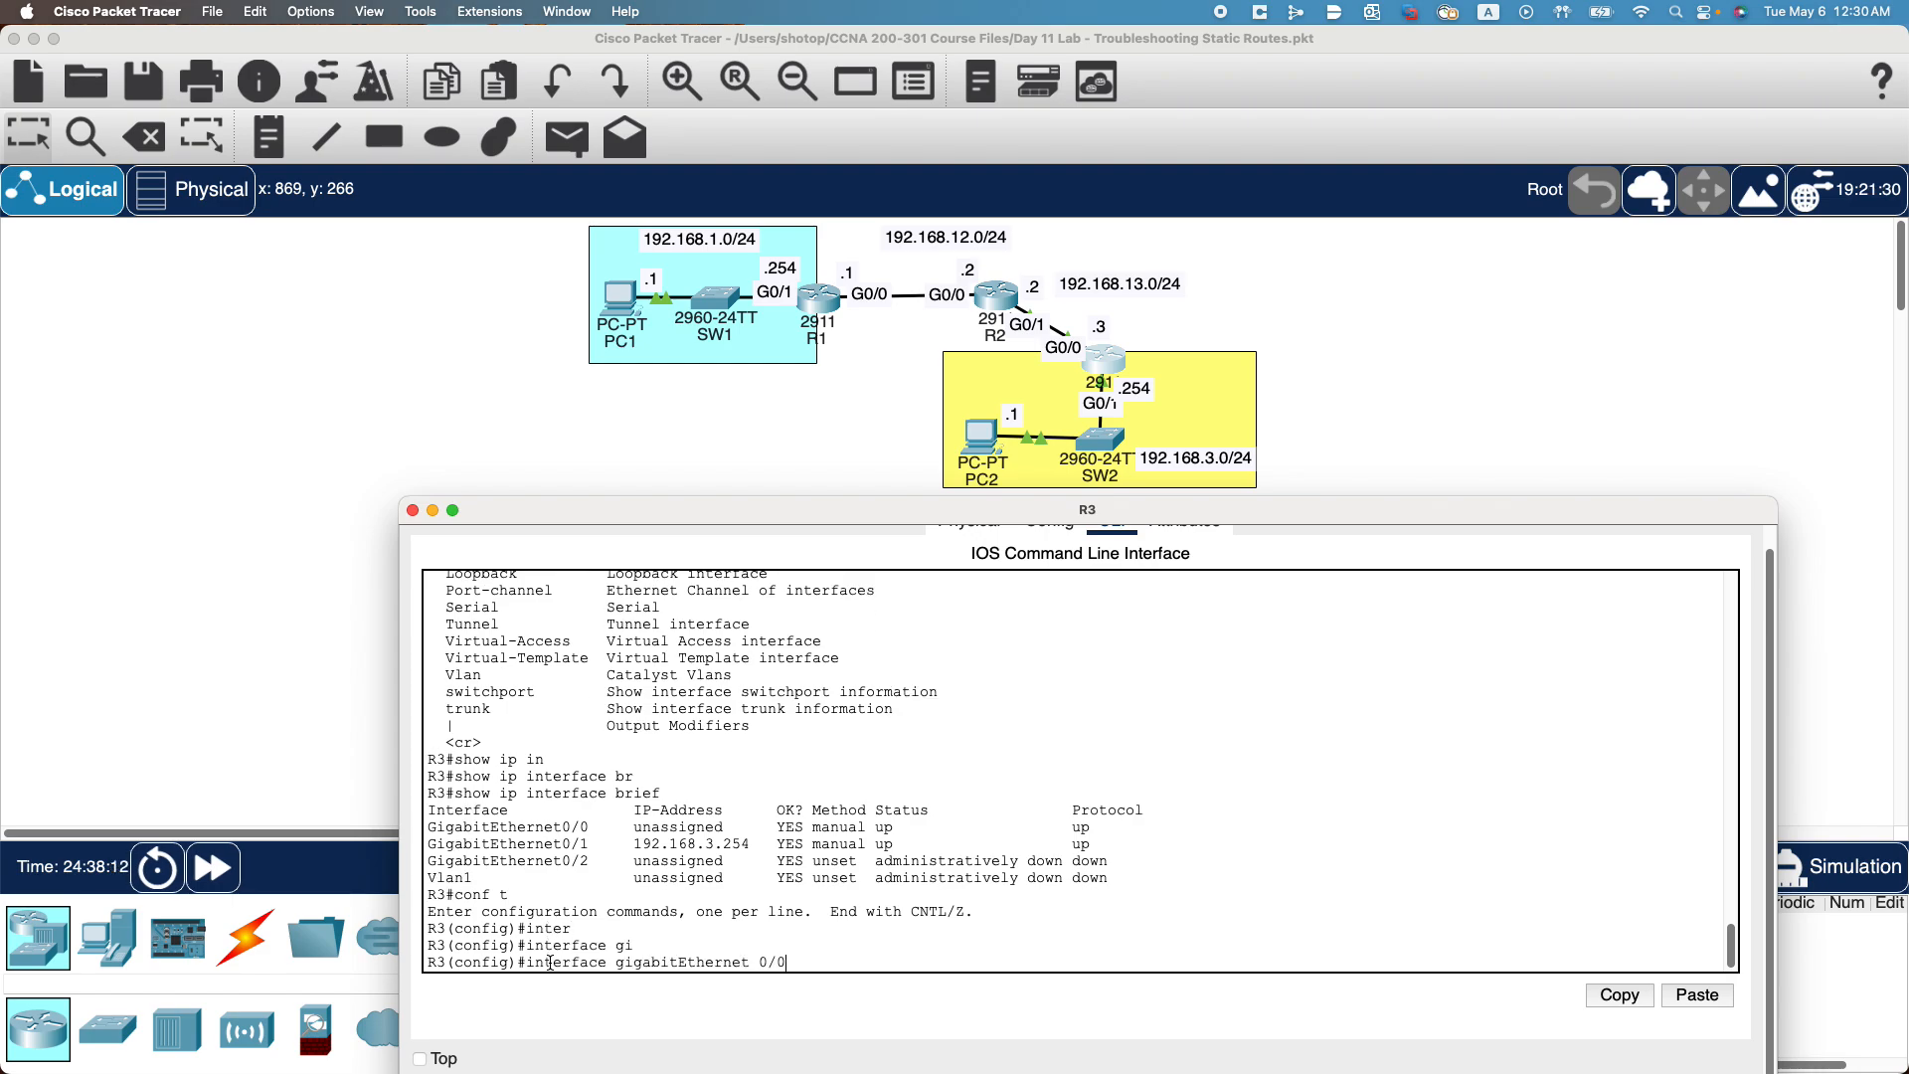
pyautogui.press('Return')
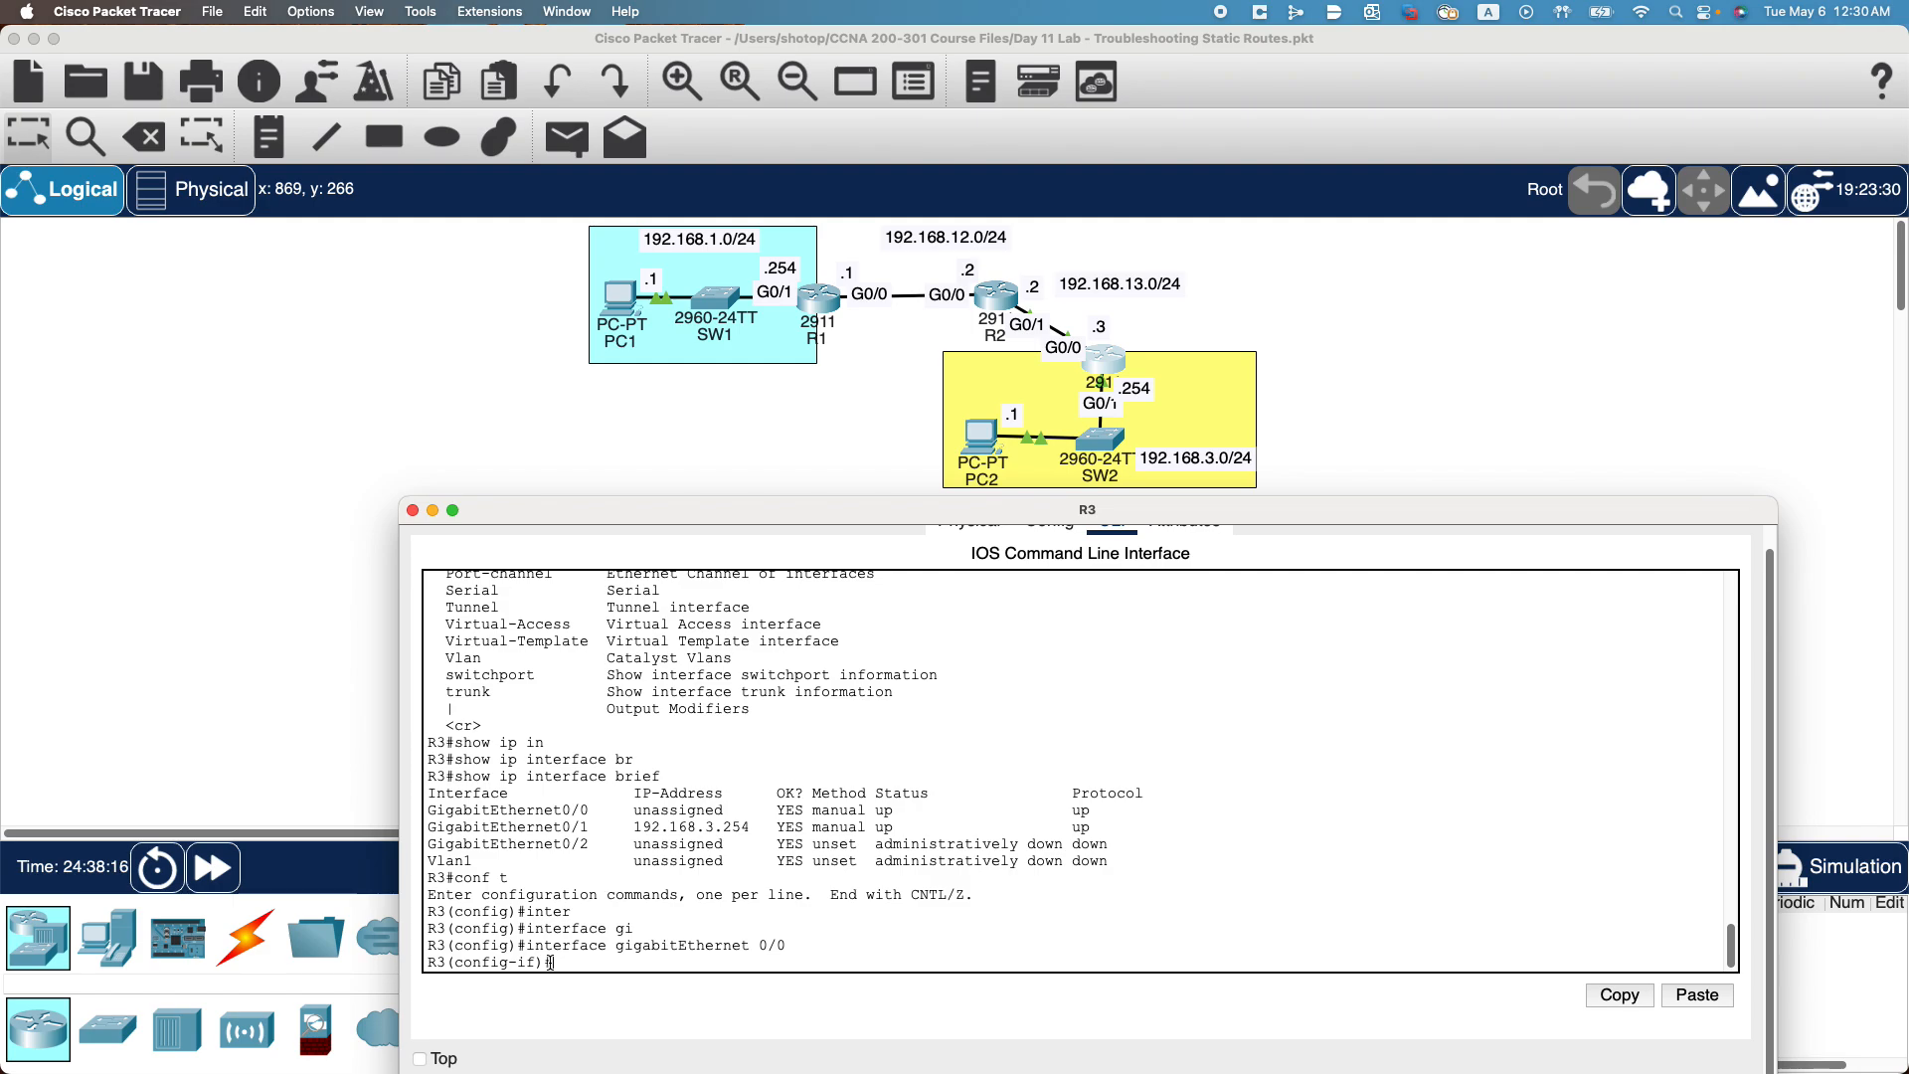
# Assign 192.168.13.3 with mask 255.255.255.0 to R3's GigabitEthernet 0/0 and enable the interface with no shut.
pyautogui.write('ip add')
pyautogui.press('Tab')
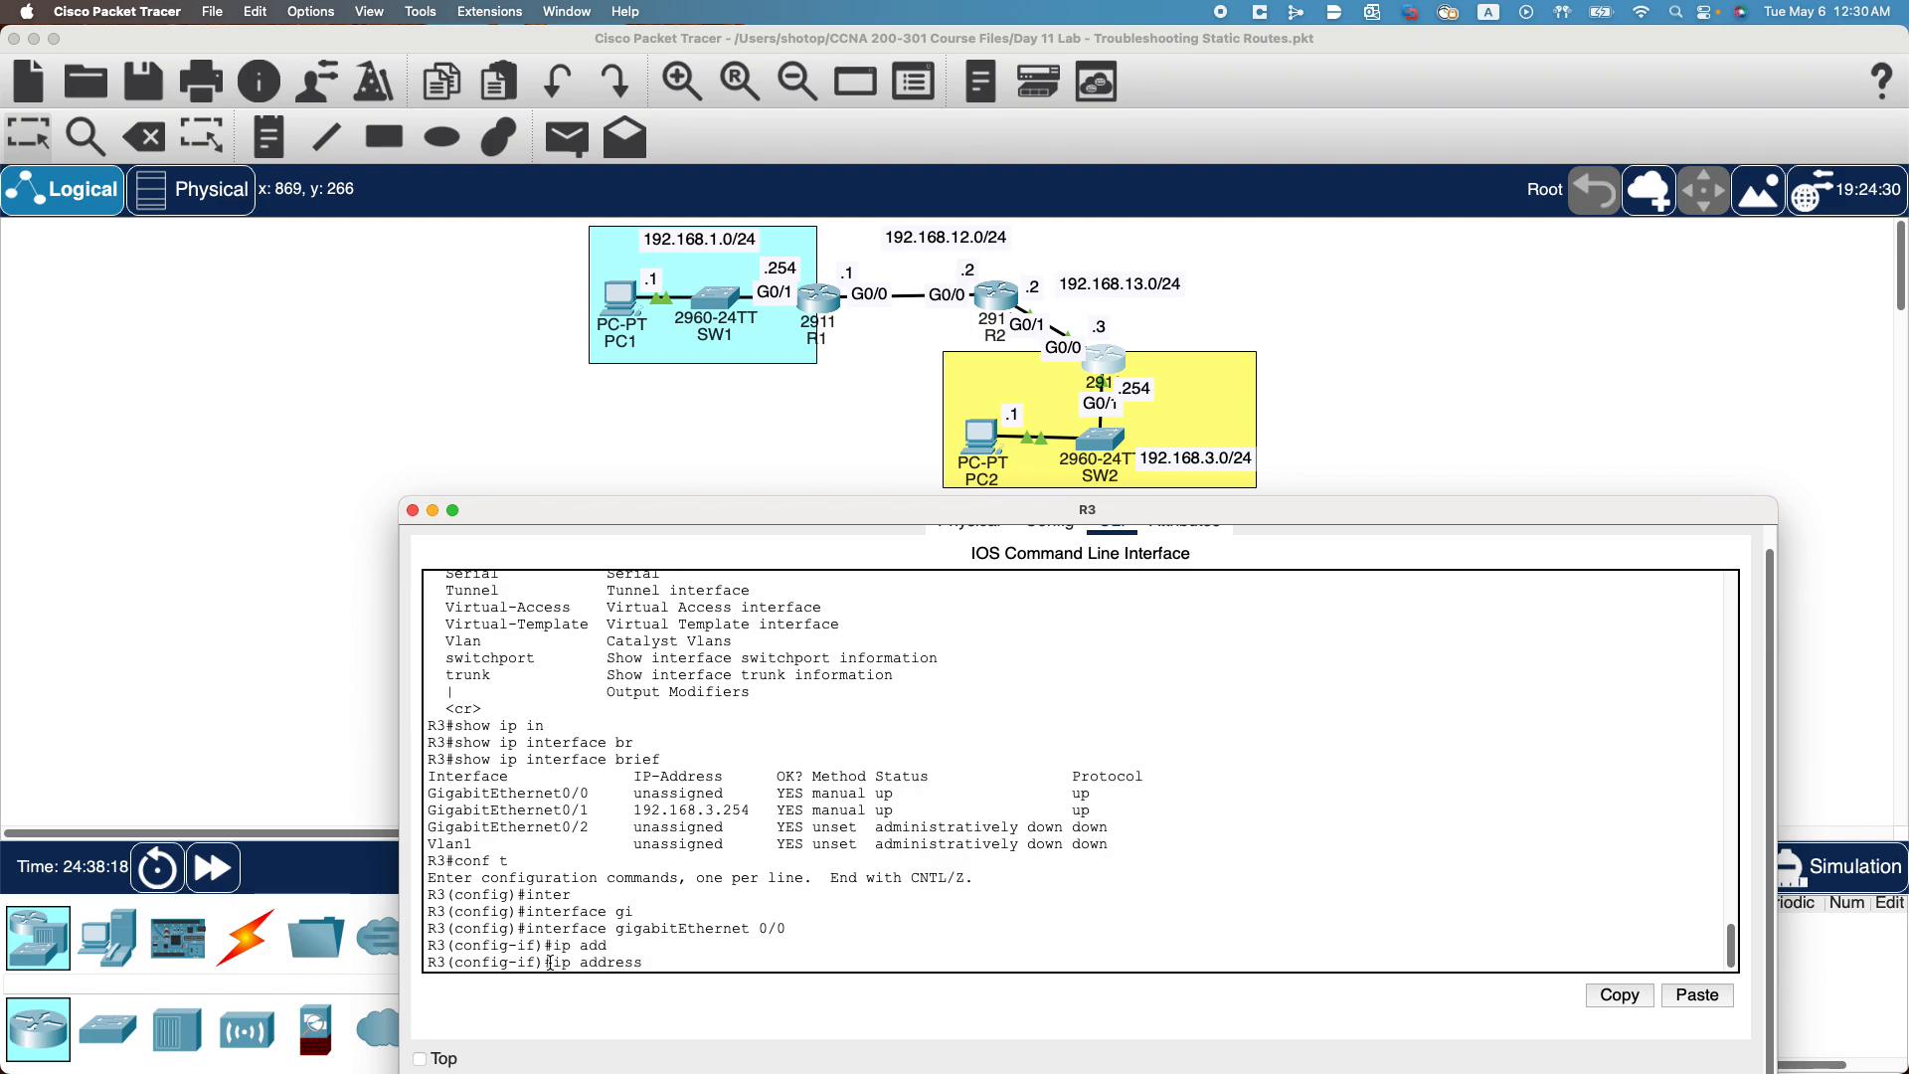
pyautogui.write('192.168.13.3 255.255.255.0')
pyautogui.press('Return')
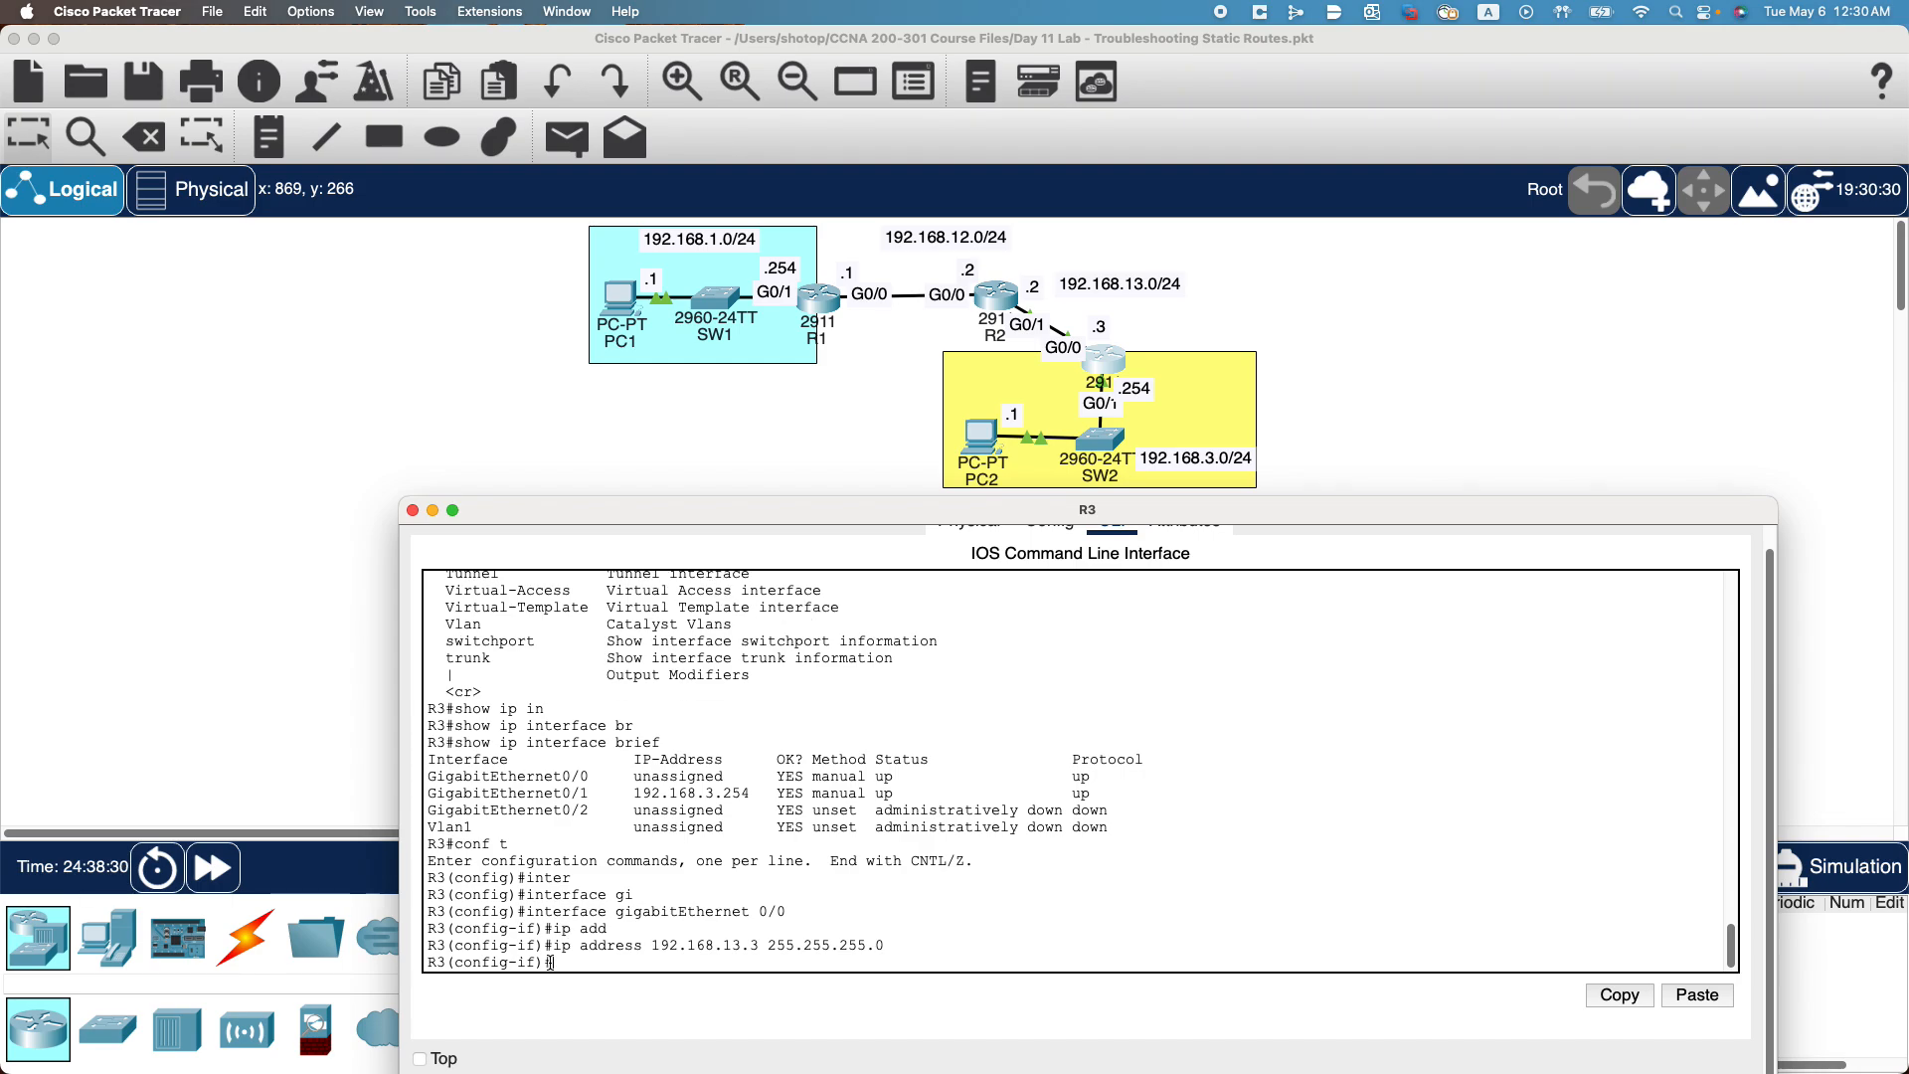
pyautogui.write('no shut')
pyautogui.press('Return')
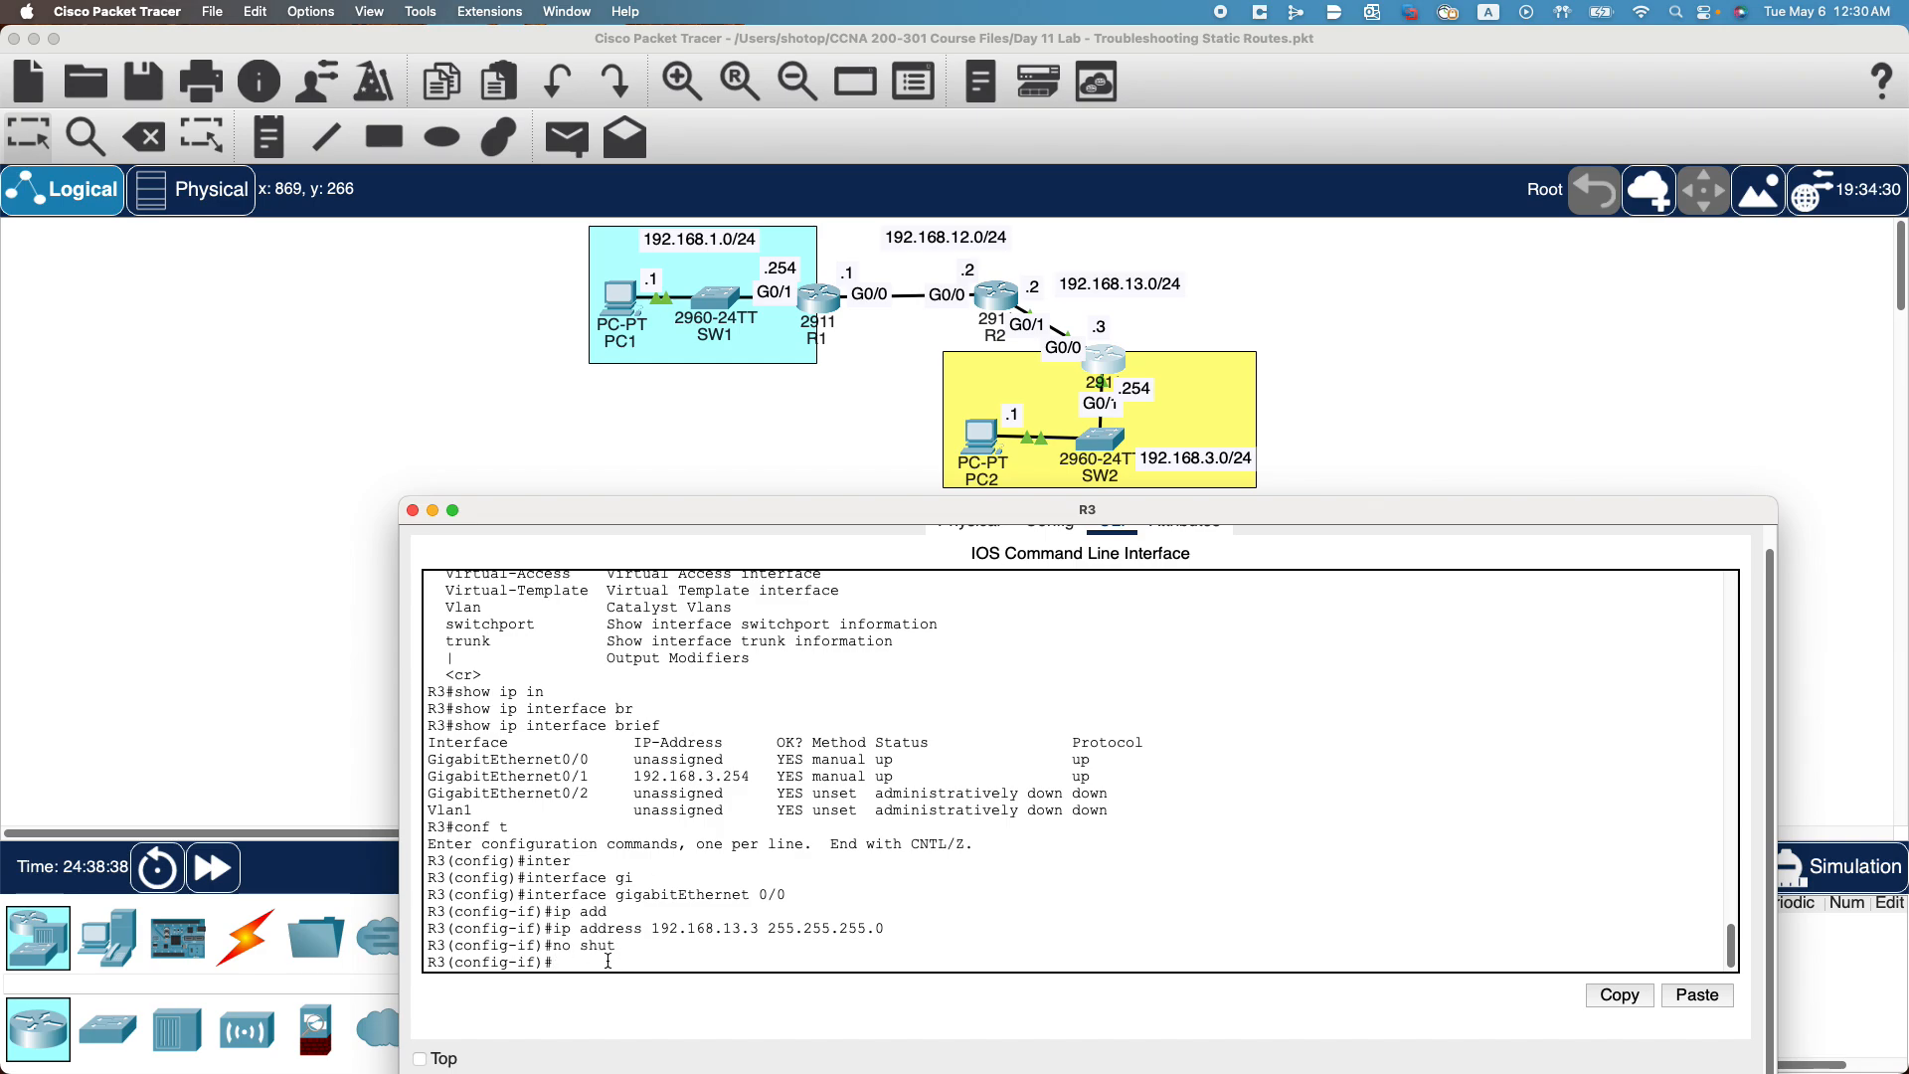
# Return R3 to global configuration mode and run do show ip interface brief and do show ip route.
pyautogui.write('exit')
pyautogui.press('Return')
pyautogui.write('exit')
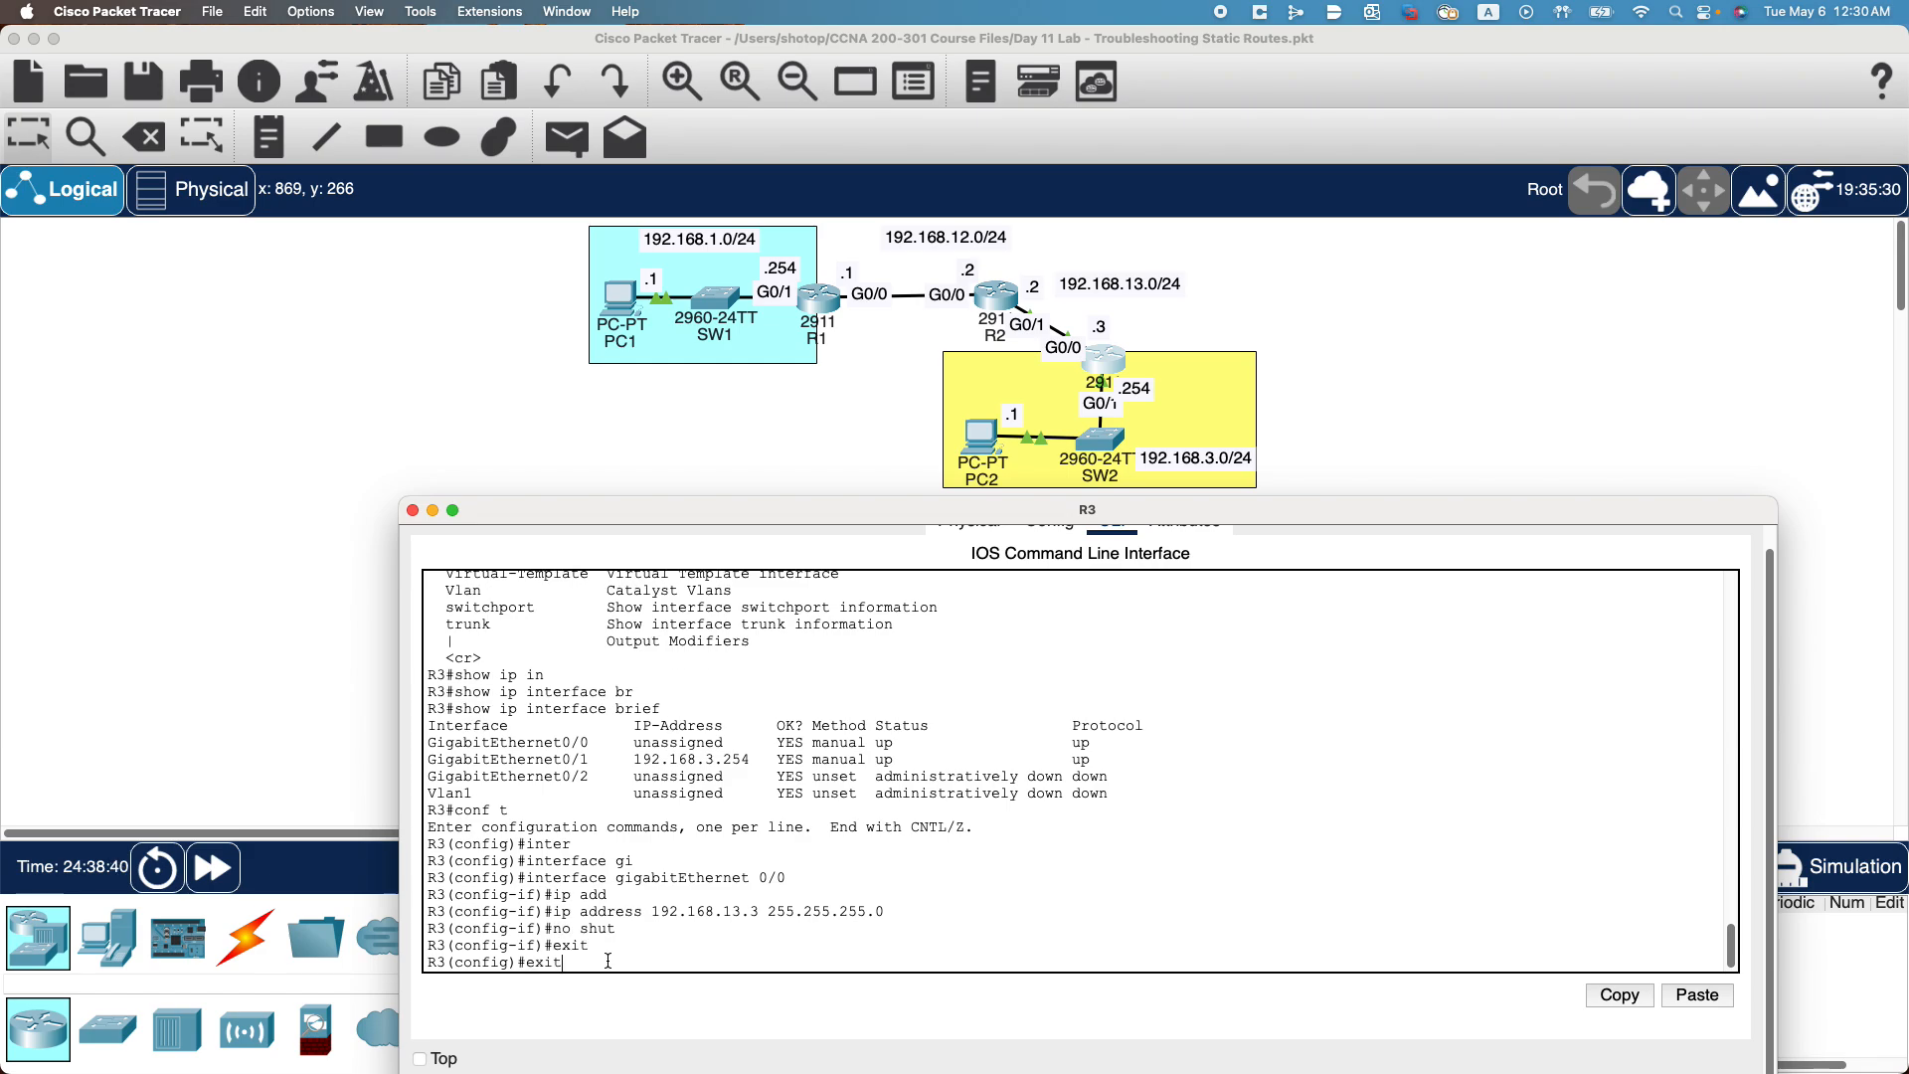
pyautogui.press('BackSpace')
pyautogui.press('BackSpace')
pyautogui.press('BackSpace')
pyautogui.press('BackSpace')
pyautogui.write('do show ip')
pyautogui.press('Tab')
pyautogui.write('inte')
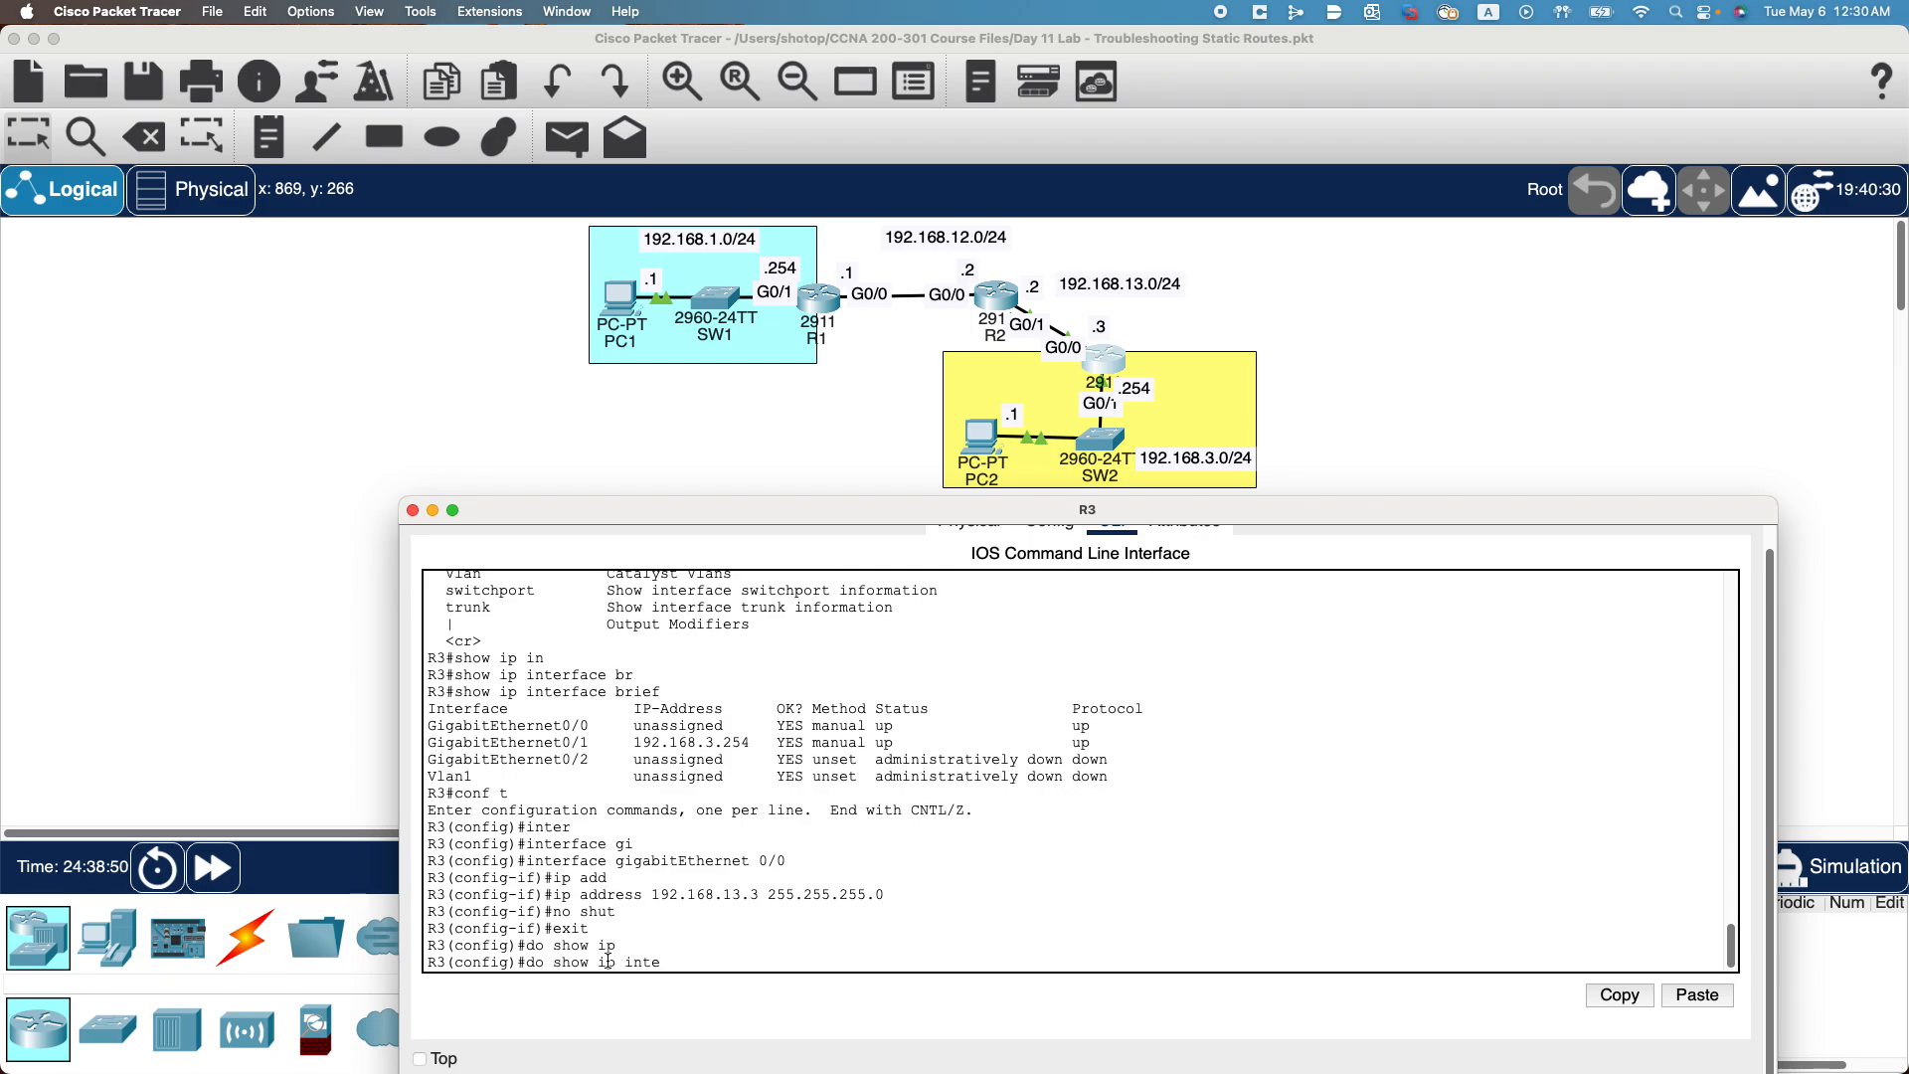
pyautogui.write('rface brief')
pyautogui.press('Return')
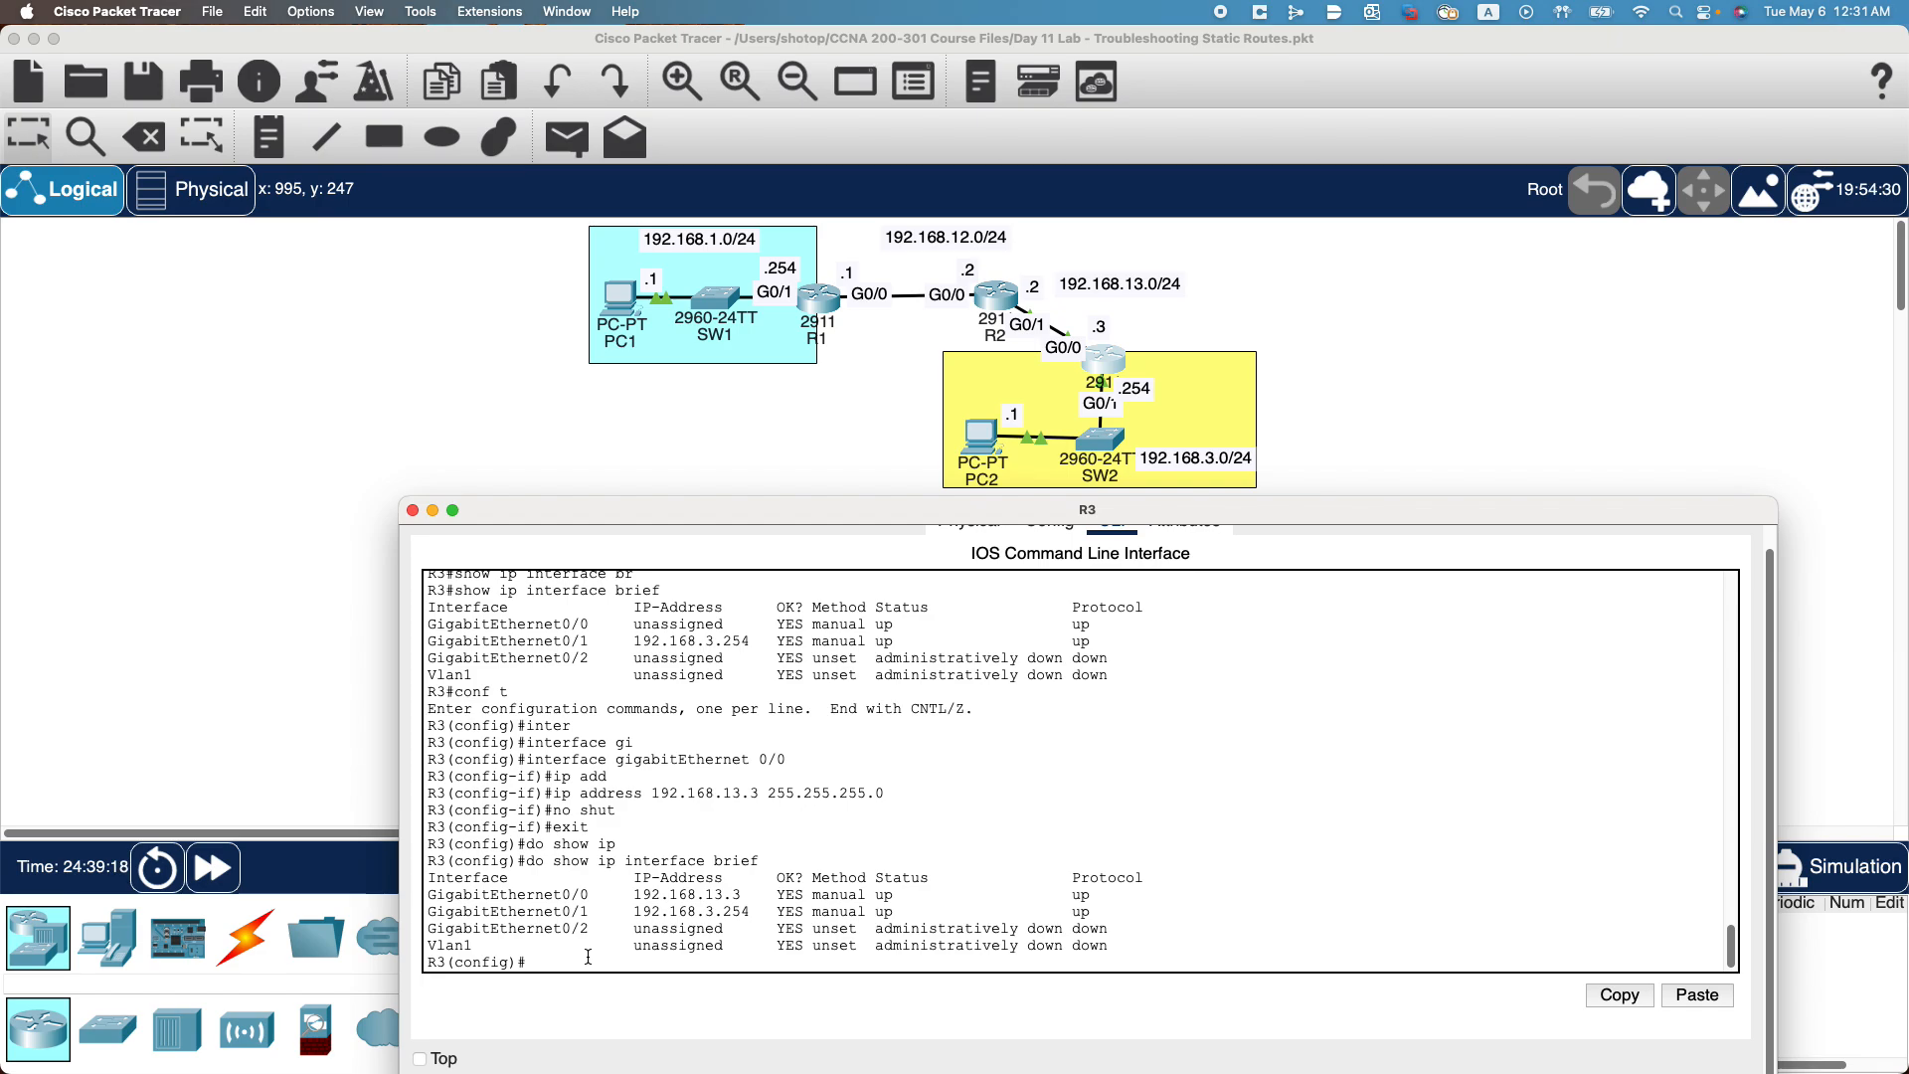
pyautogui.write('do show ip route')
pyautogui.press('Return')
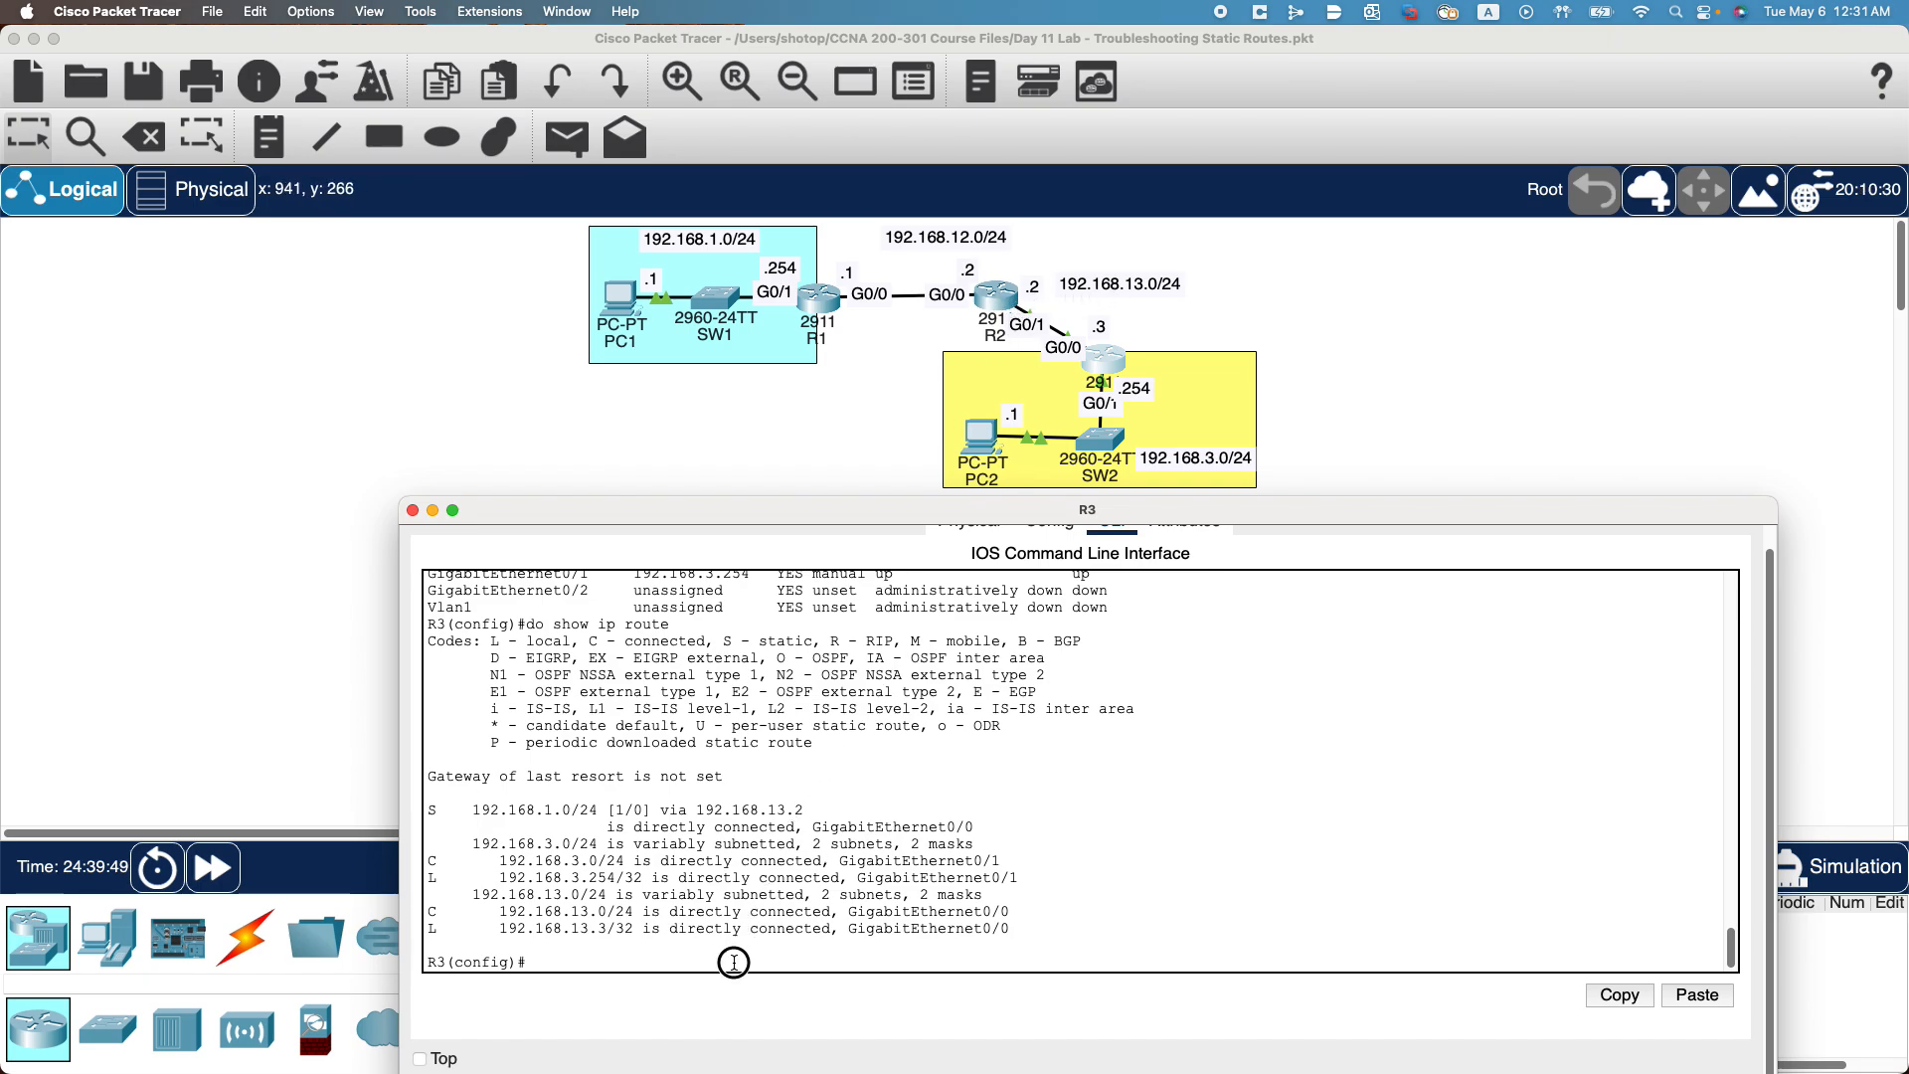
# Ping 192.168.13.2 from R3's global configuration mode to test the link to R2.
pyautogui.press('Up')
pyautogui.press('Up')
pyautogui.press('Up')
pyautogui.press('Up')
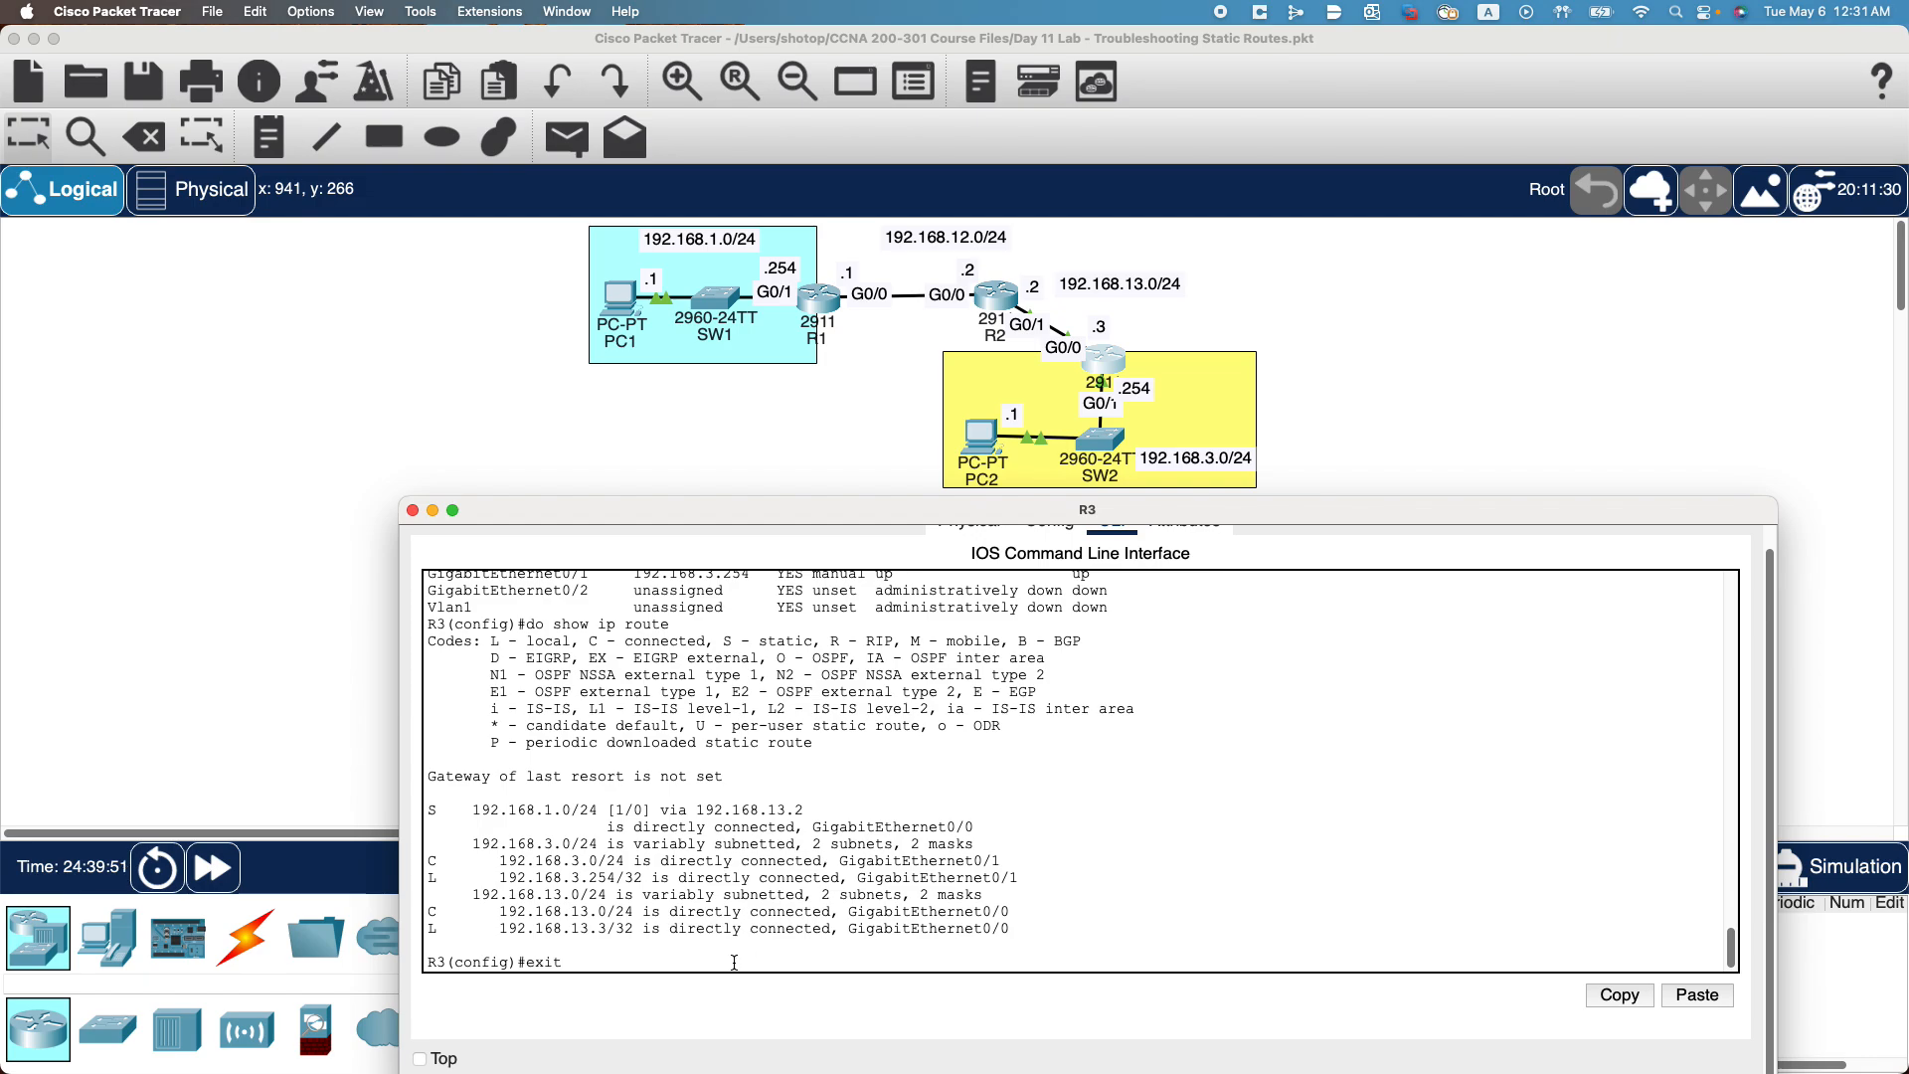
pyautogui.press('Up')
pyautogui.press('Up')
pyautogui.press('Up')
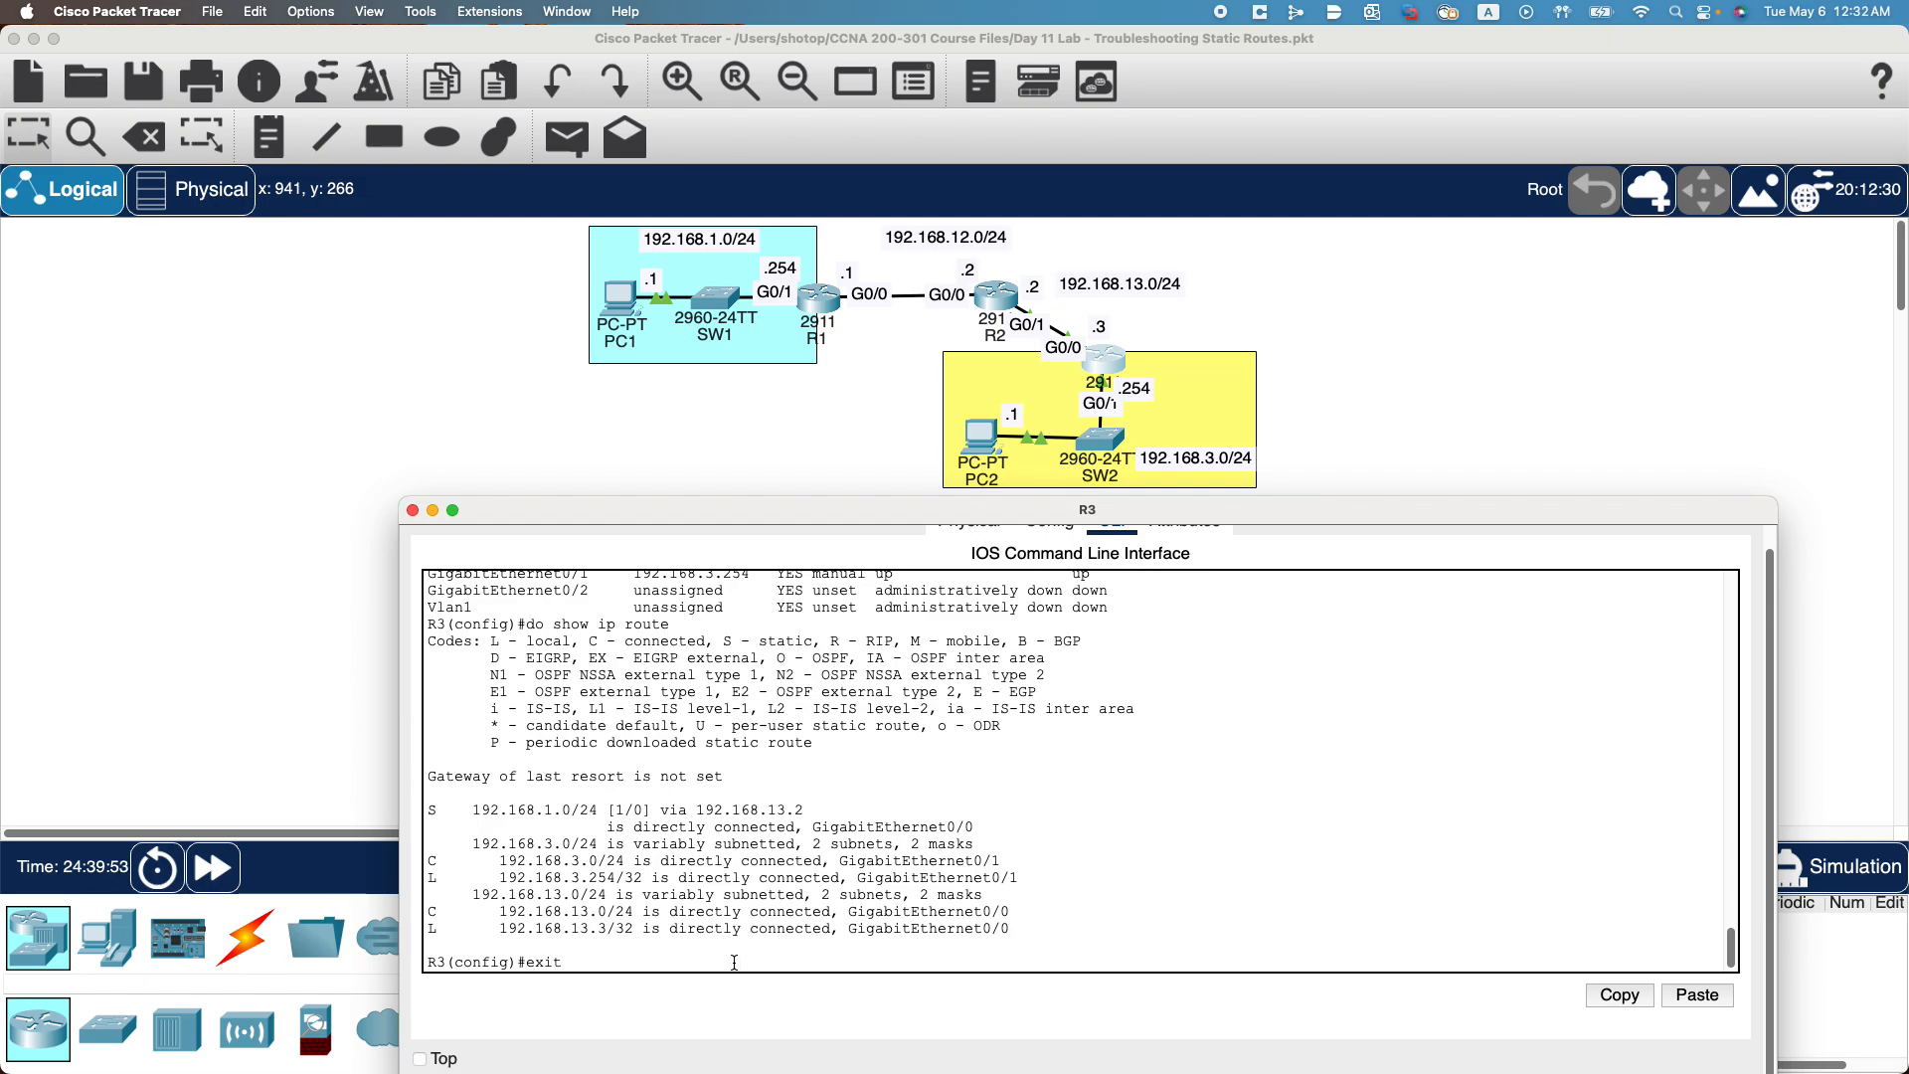
pyautogui.press('Up')
pyautogui.press('BackSpace')
pyautogui.press('BackSpace')
pyautogui.press('BackSpace')
pyautogui.press('BackSpace')
pyautogui.write('do ping 192.168.13.2')
pyautogui.press('Return')
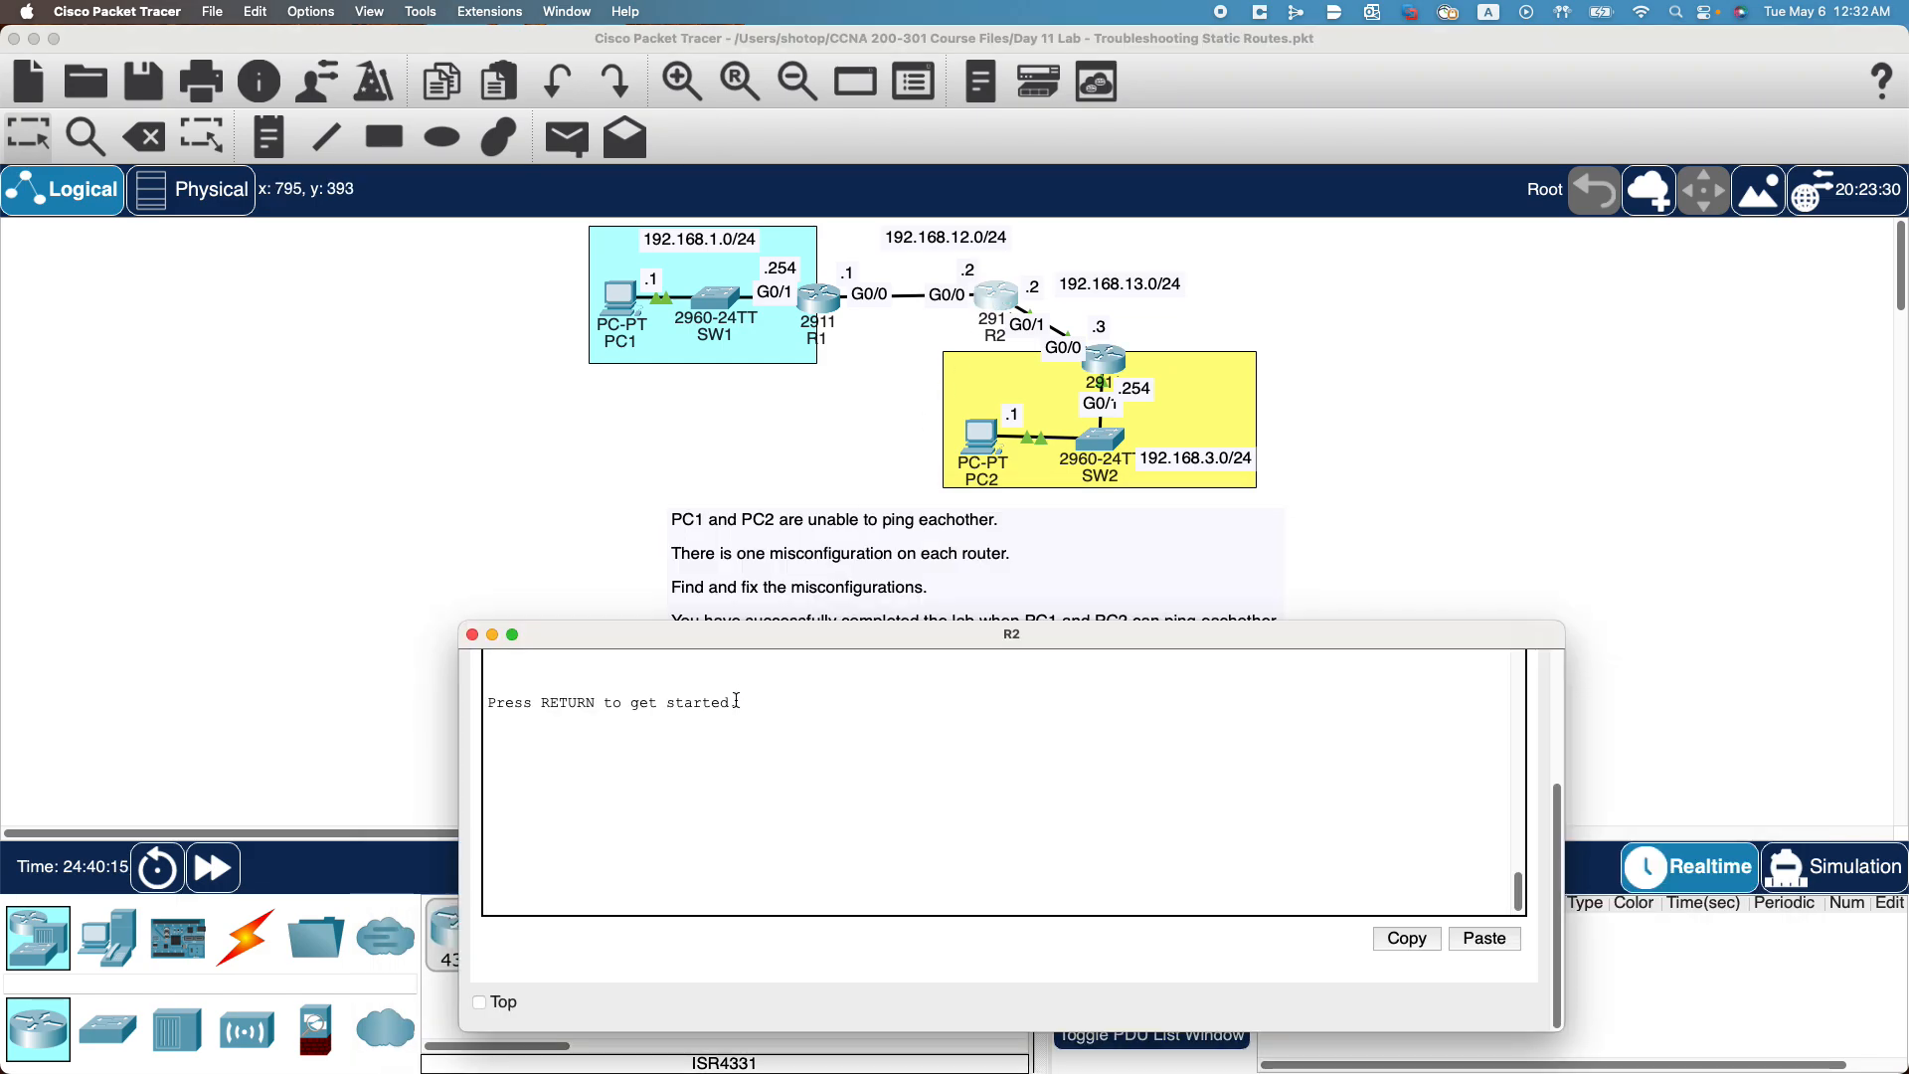
# Enter privileged EXEC mode on R2, ping 192.168.13.3, and close R2's window.
pyautogui.press('Return')
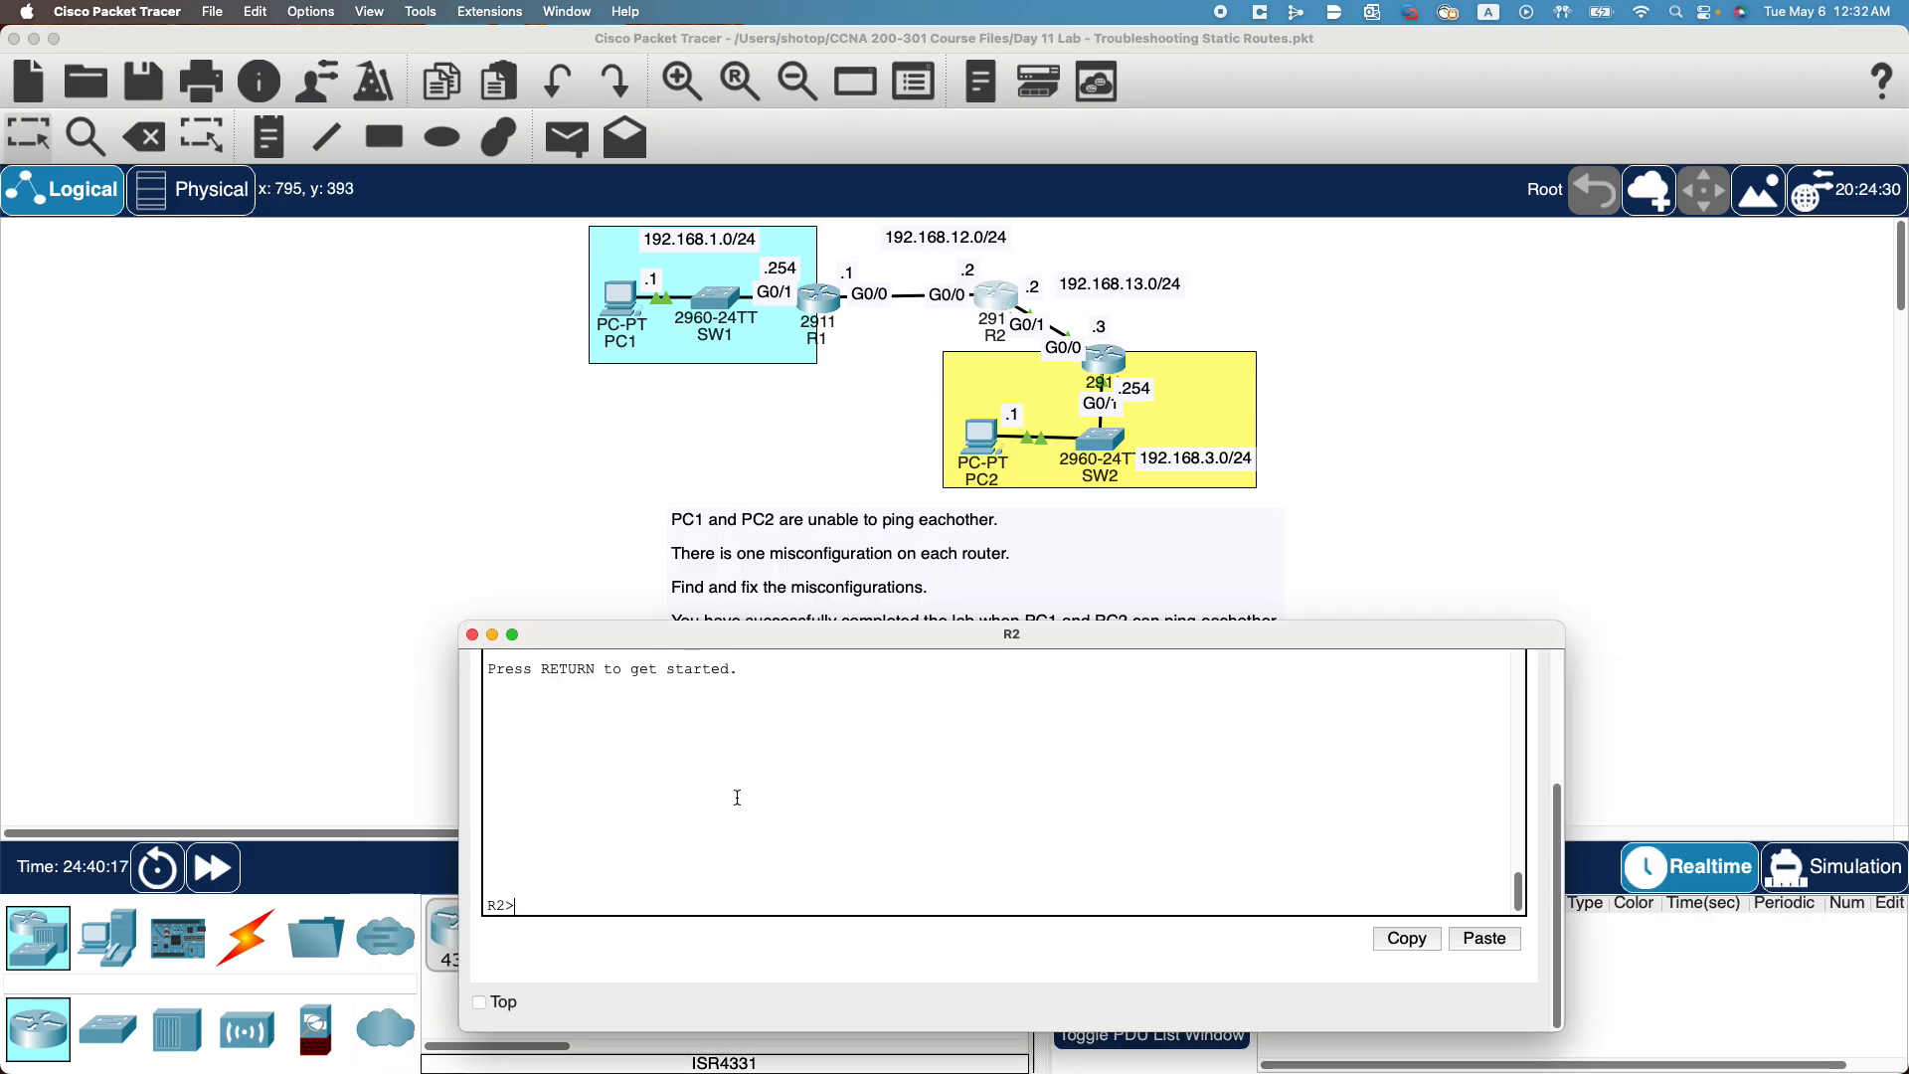
pyautogui.write('en')
pyautogui.press('Return')
pyautogui.write('conf t')
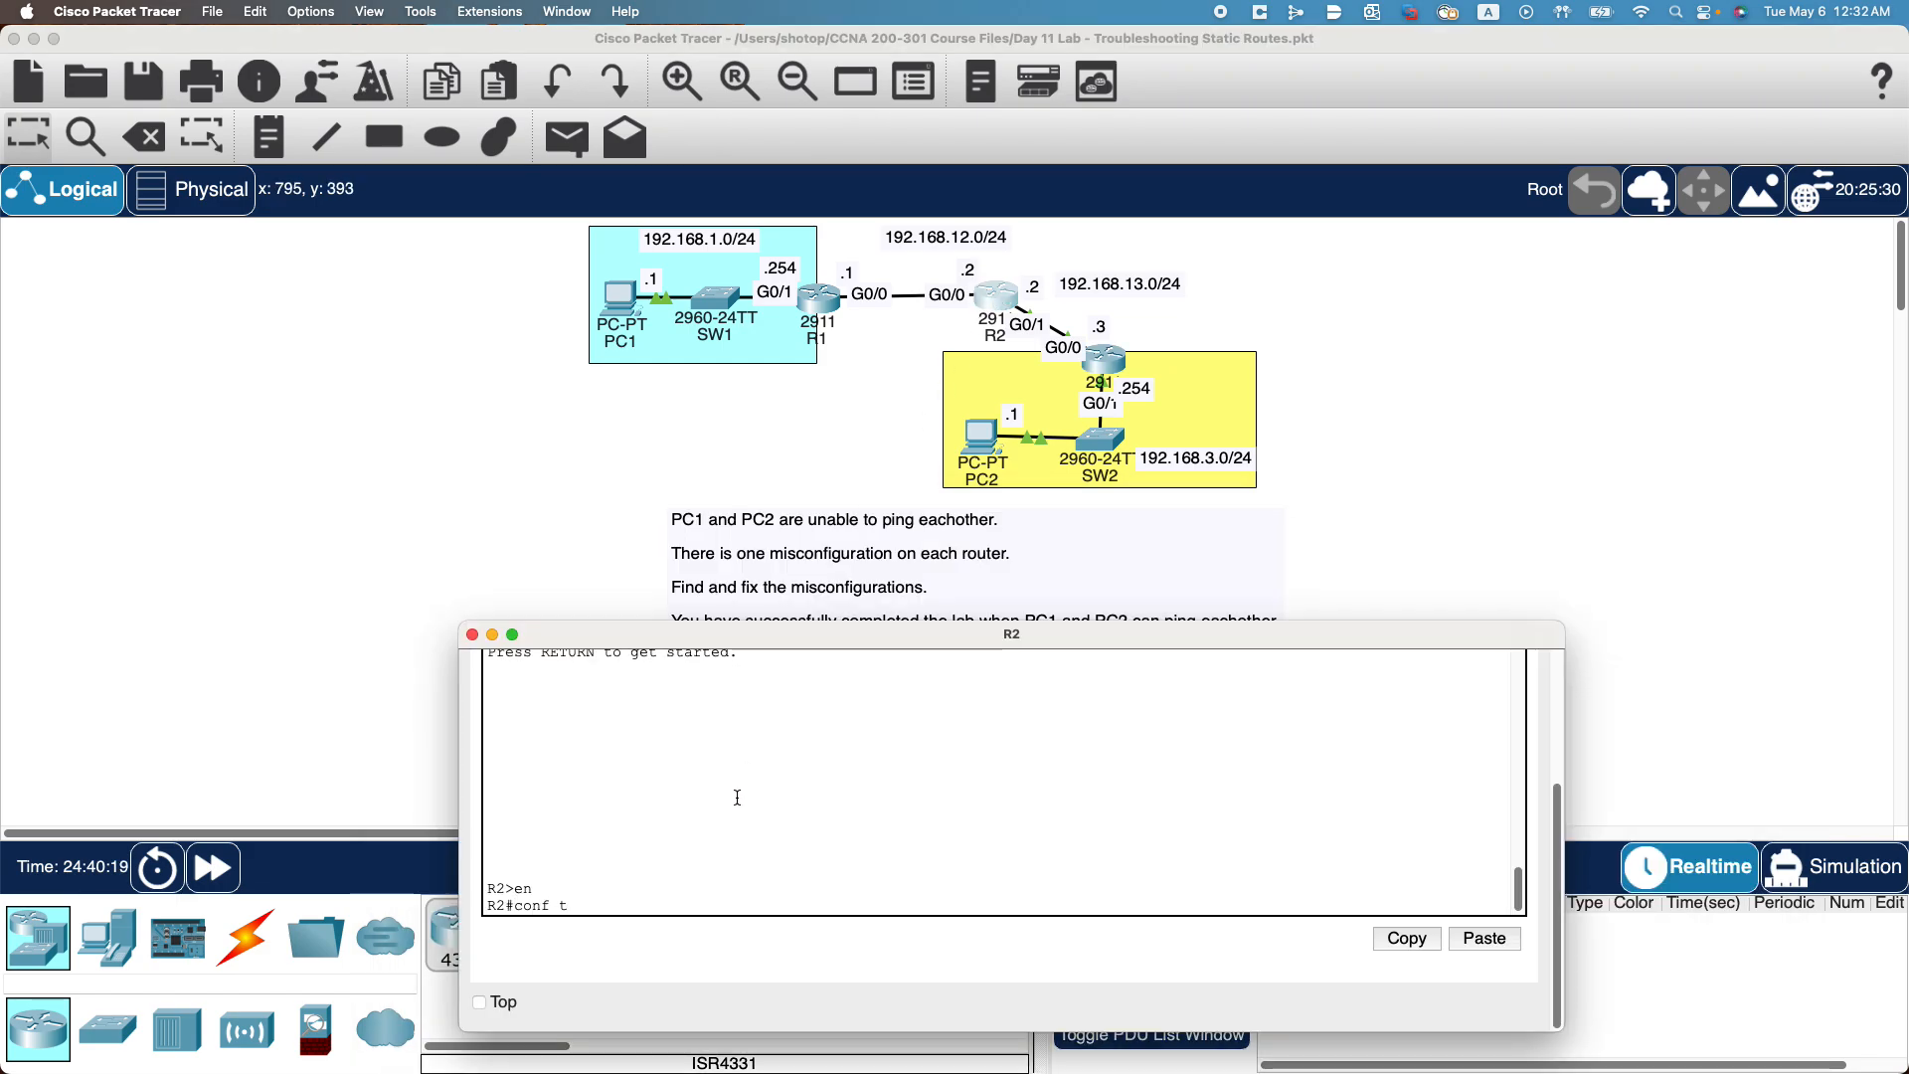
pyautogui.press('BackSpace')
pyautogui.press('BackSpace')
pyautogui.press('BackSpace')
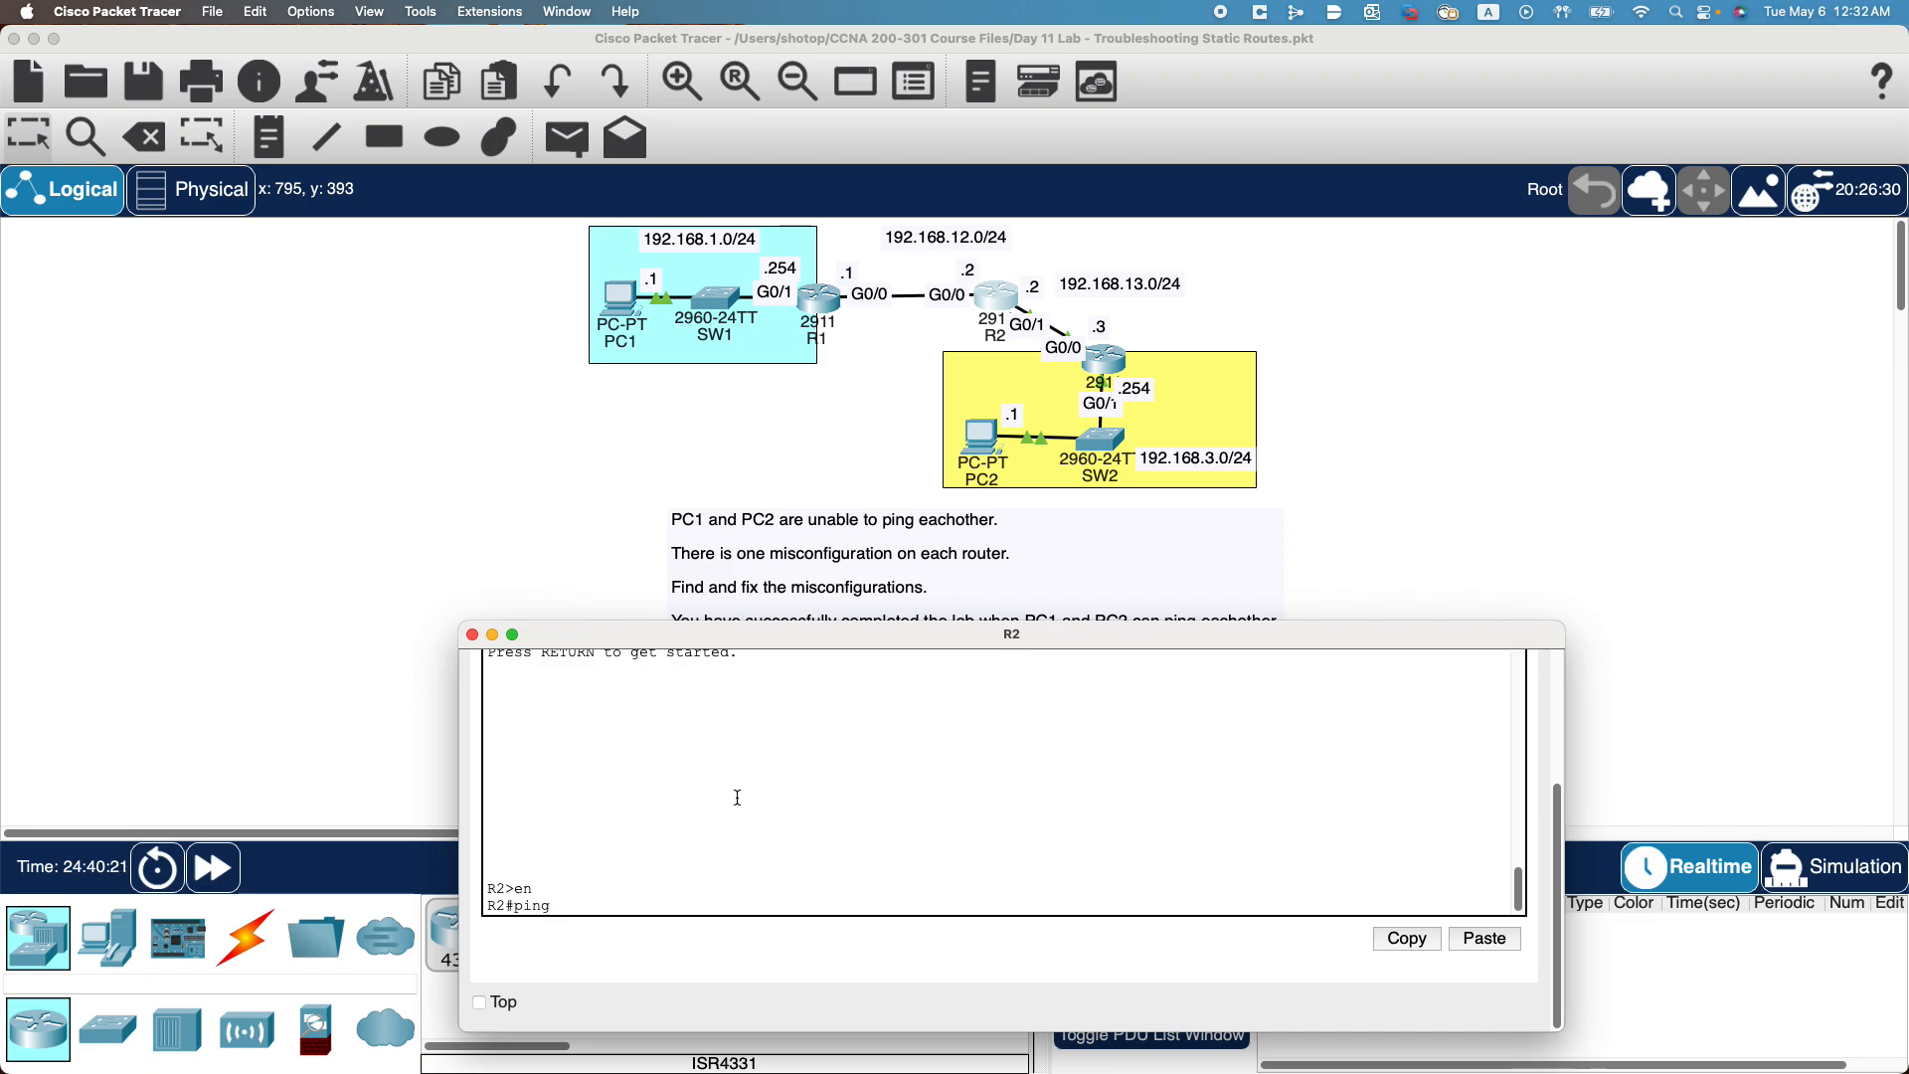
pyautogui.write('ping 192.168.13.3')
pyautogui.press('Return')
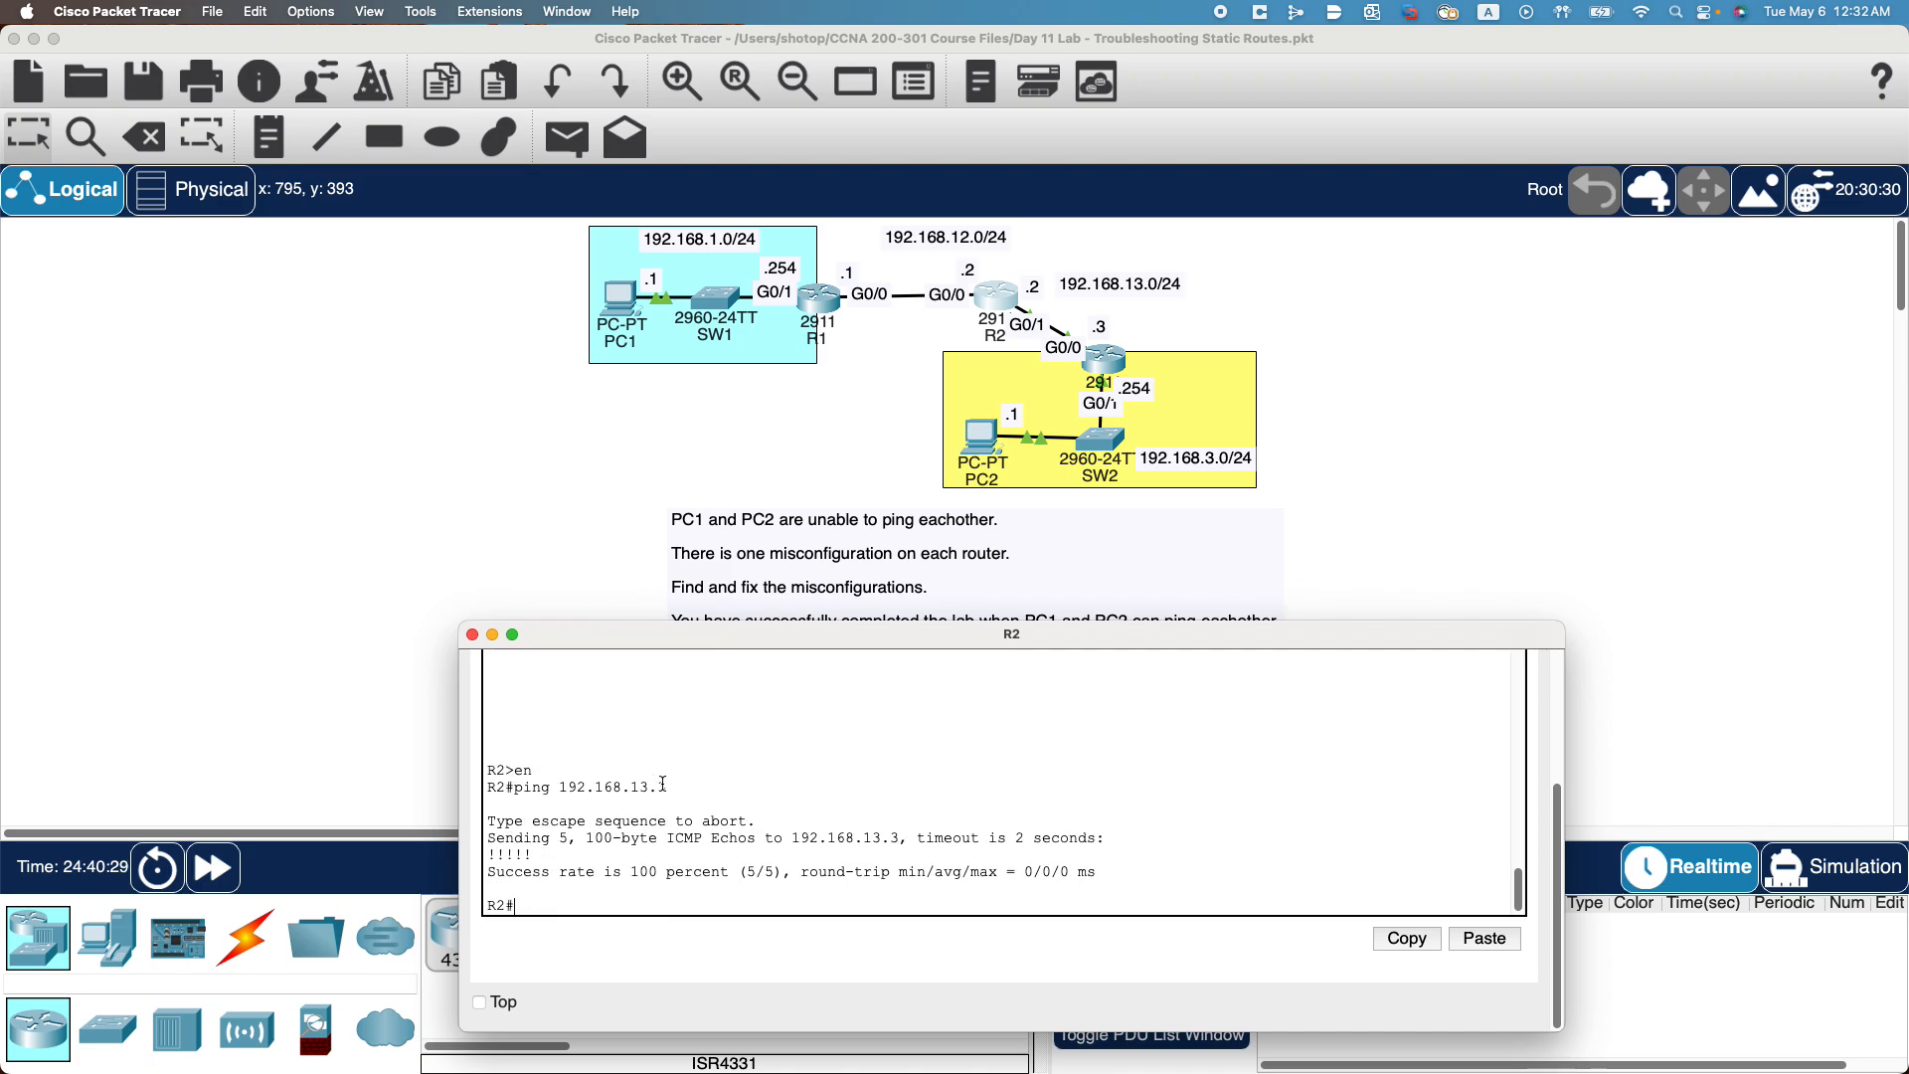
pyautogui.click(473, 636)
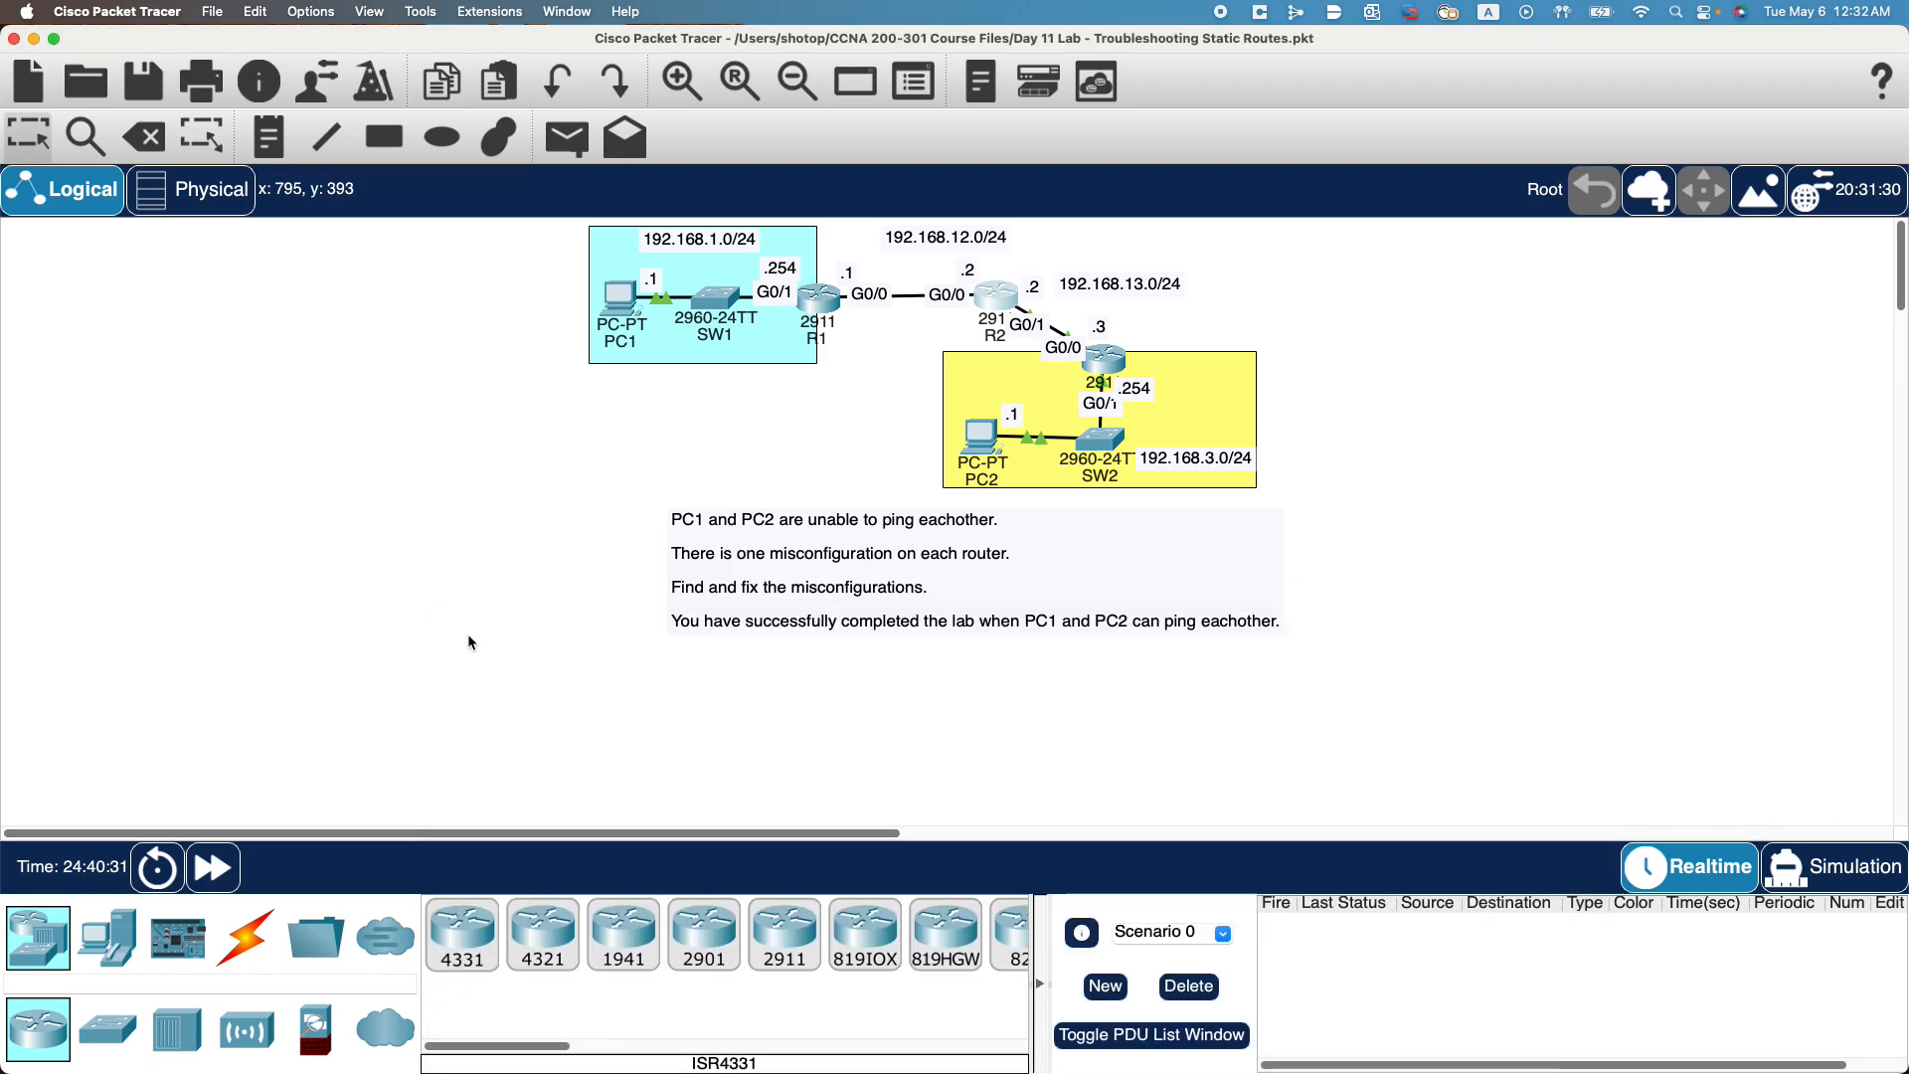
# Open PC1's command prompt, keep the topology in view, and ping PC2 at 192.168.3.1.
pyautogui.click(618, 309)
pyautogui.click(1357, 193)
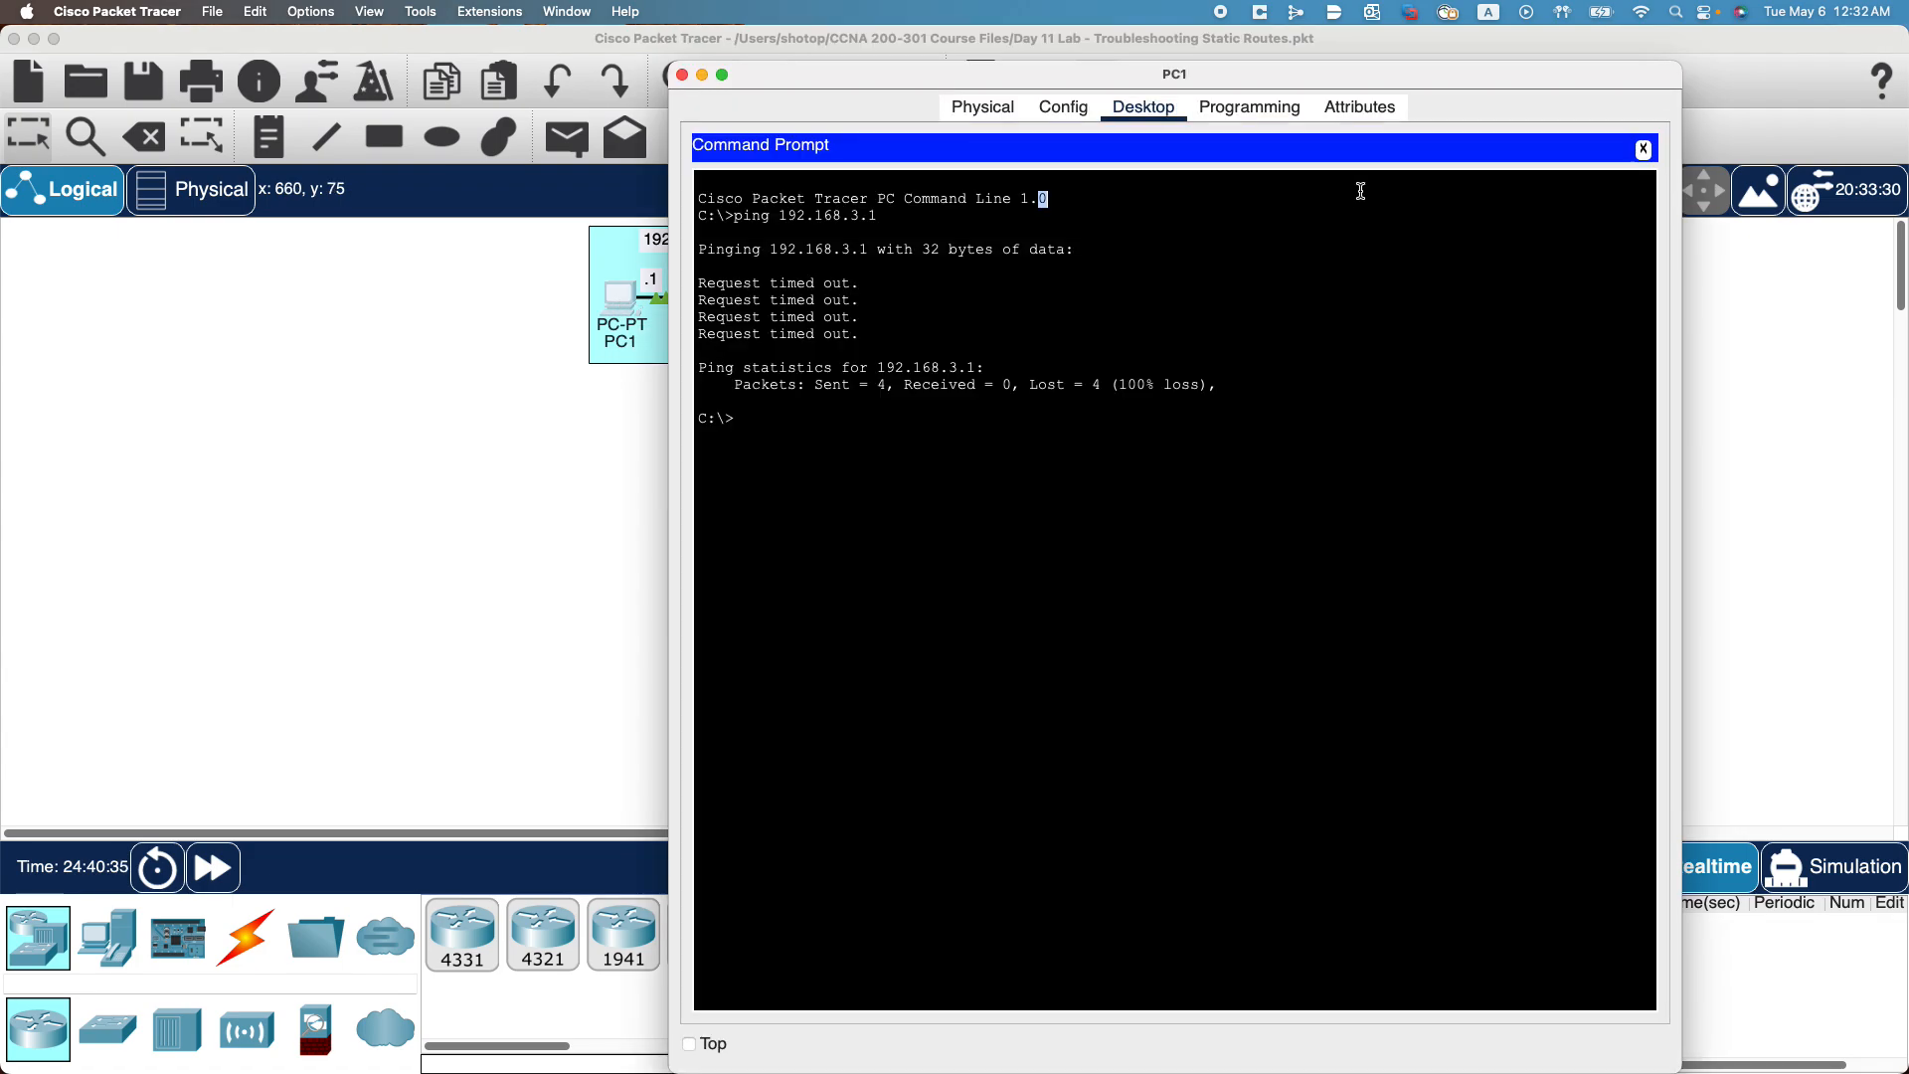
pyautogui.moveTo(1453, 68); pyautogui.dragTo(1291, 529)
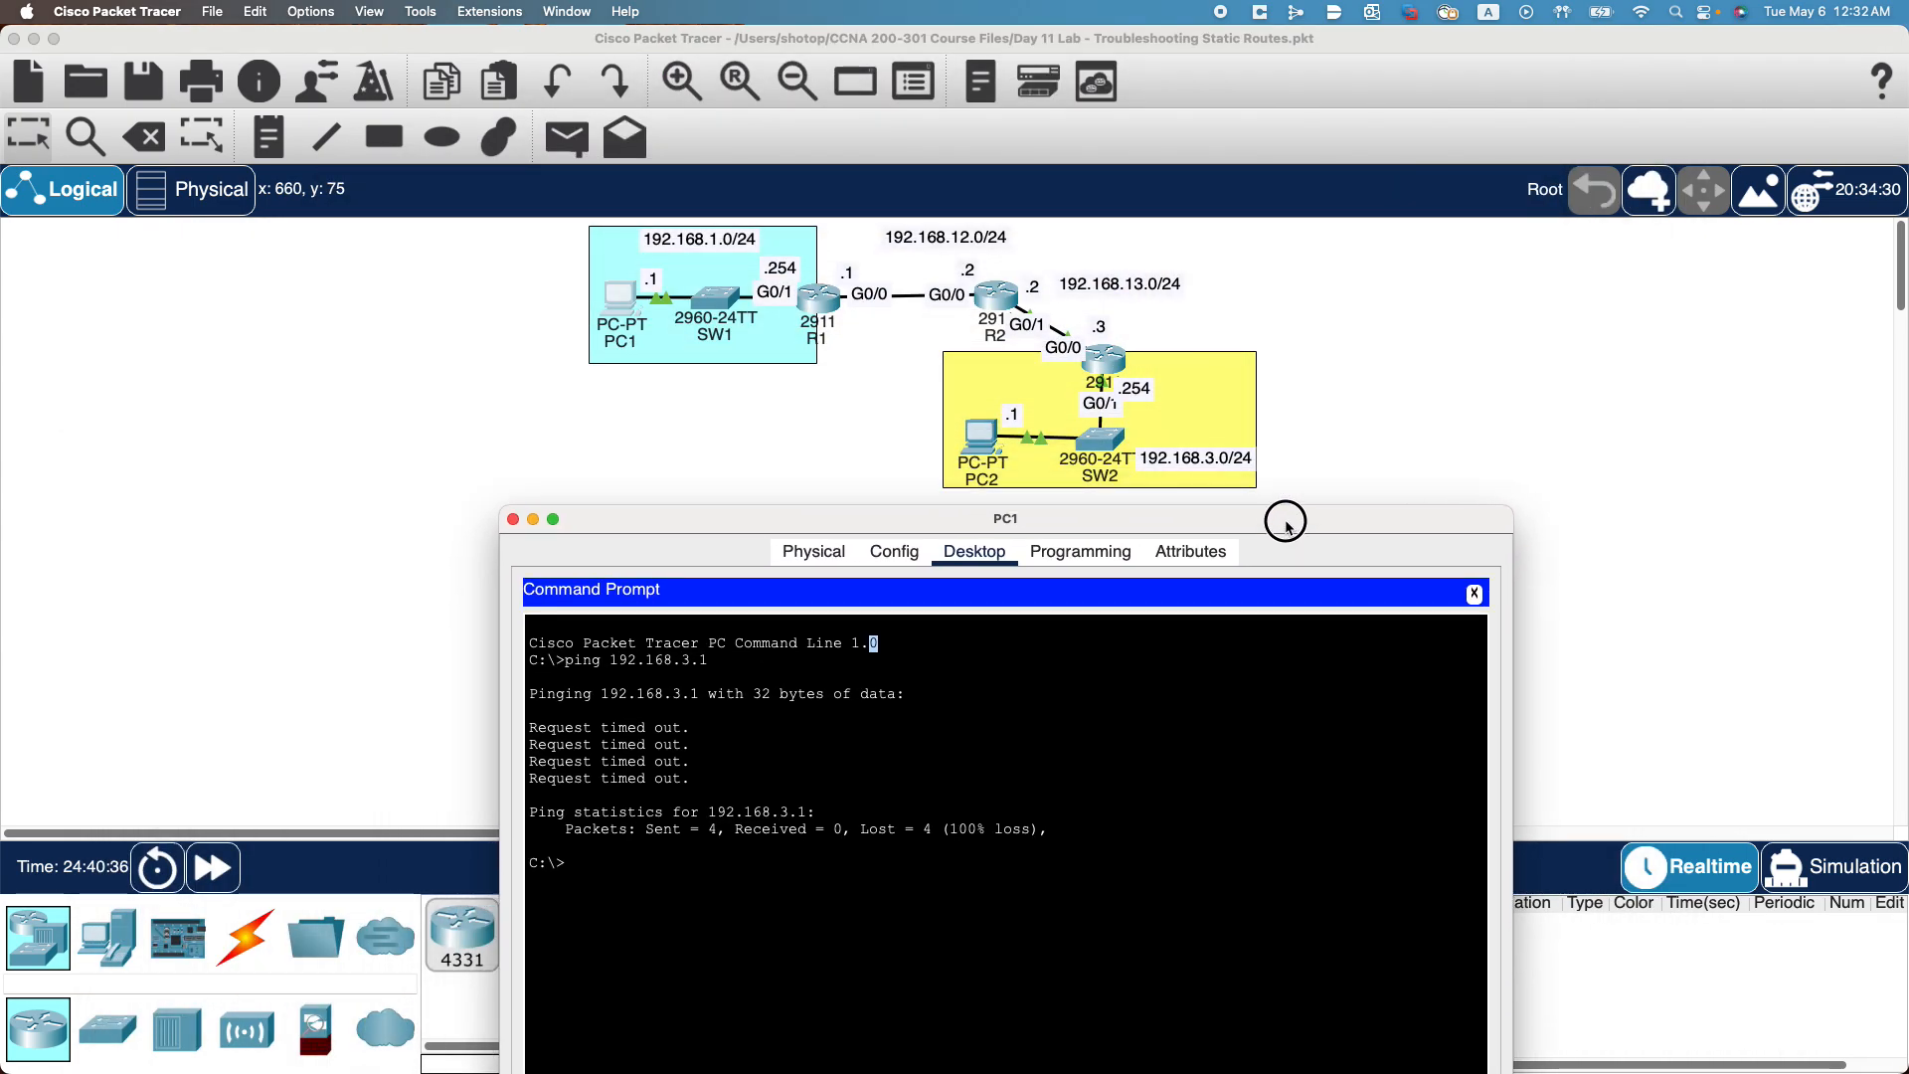
pyautogui.click(704, 875)
pyautogui.write('p')
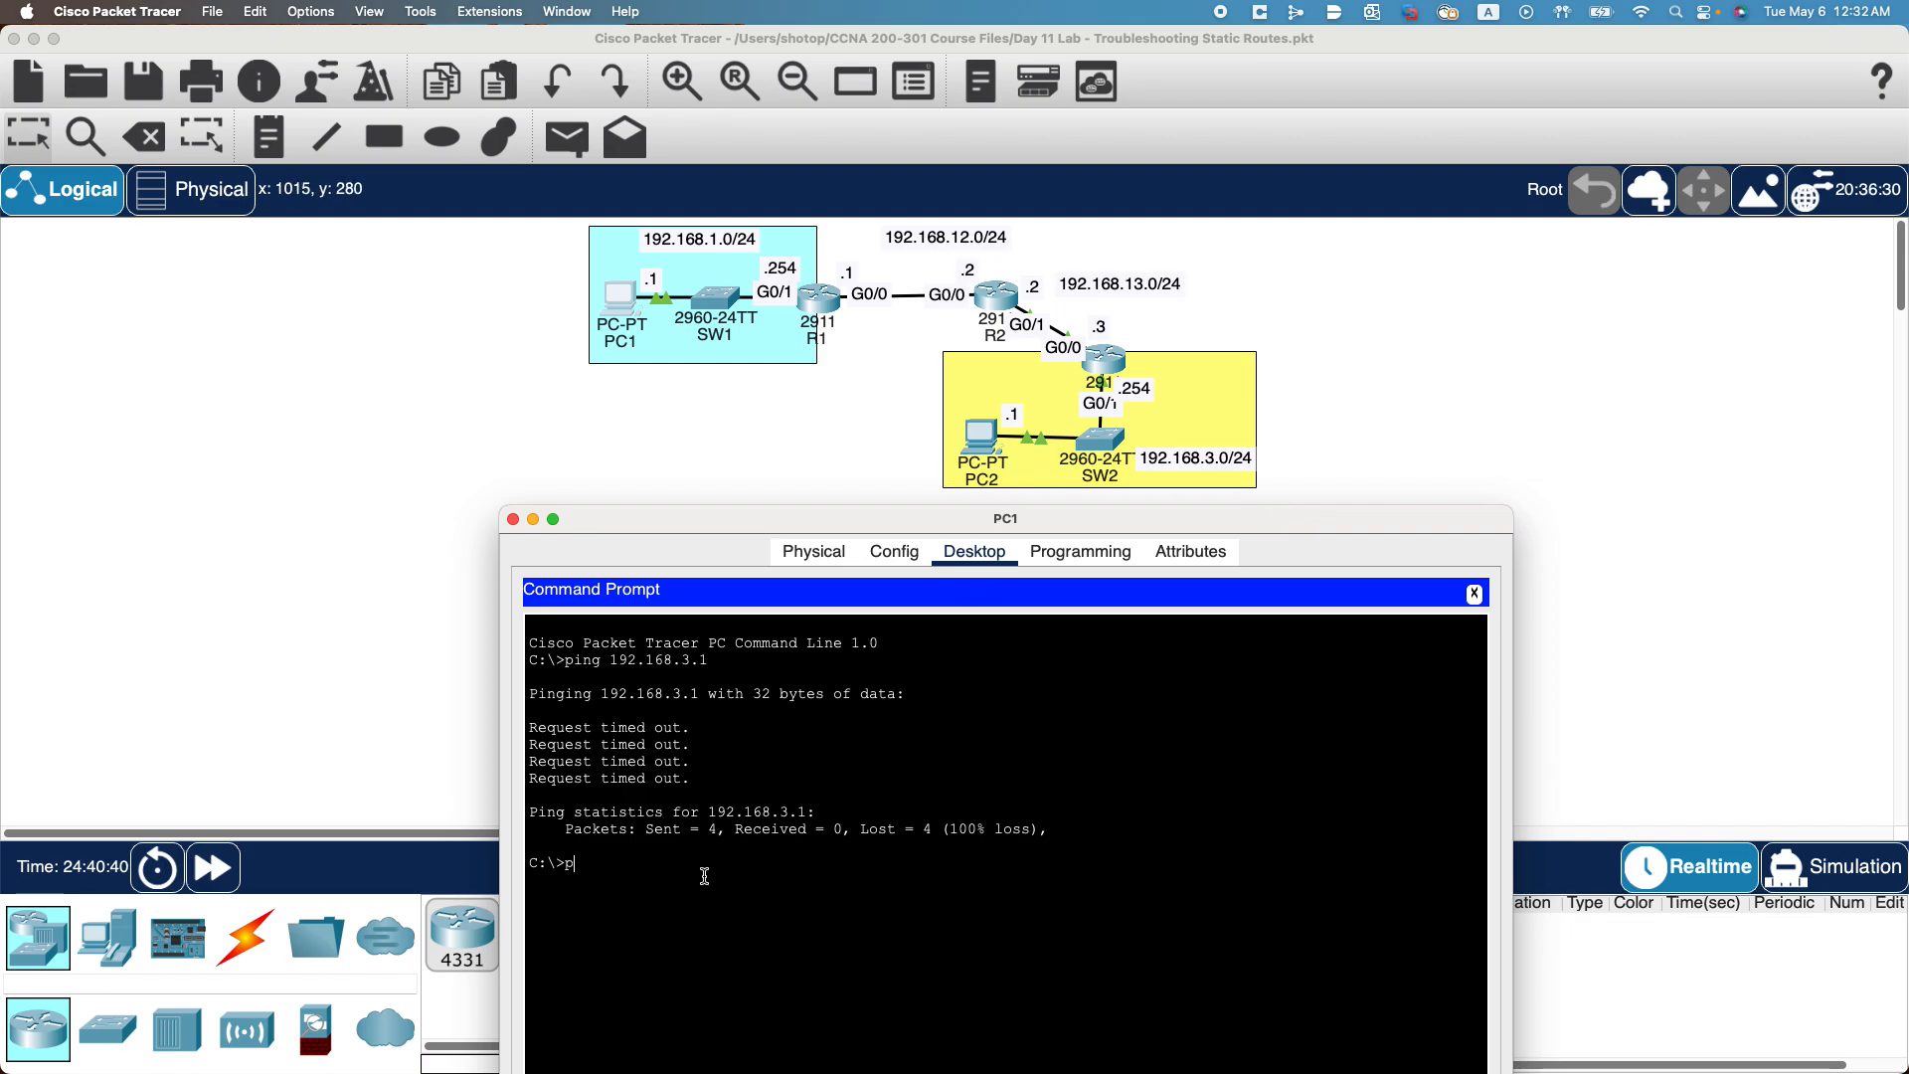
pyautogui.write('ing 192.168.3.1')
pyautogui.press('Return')
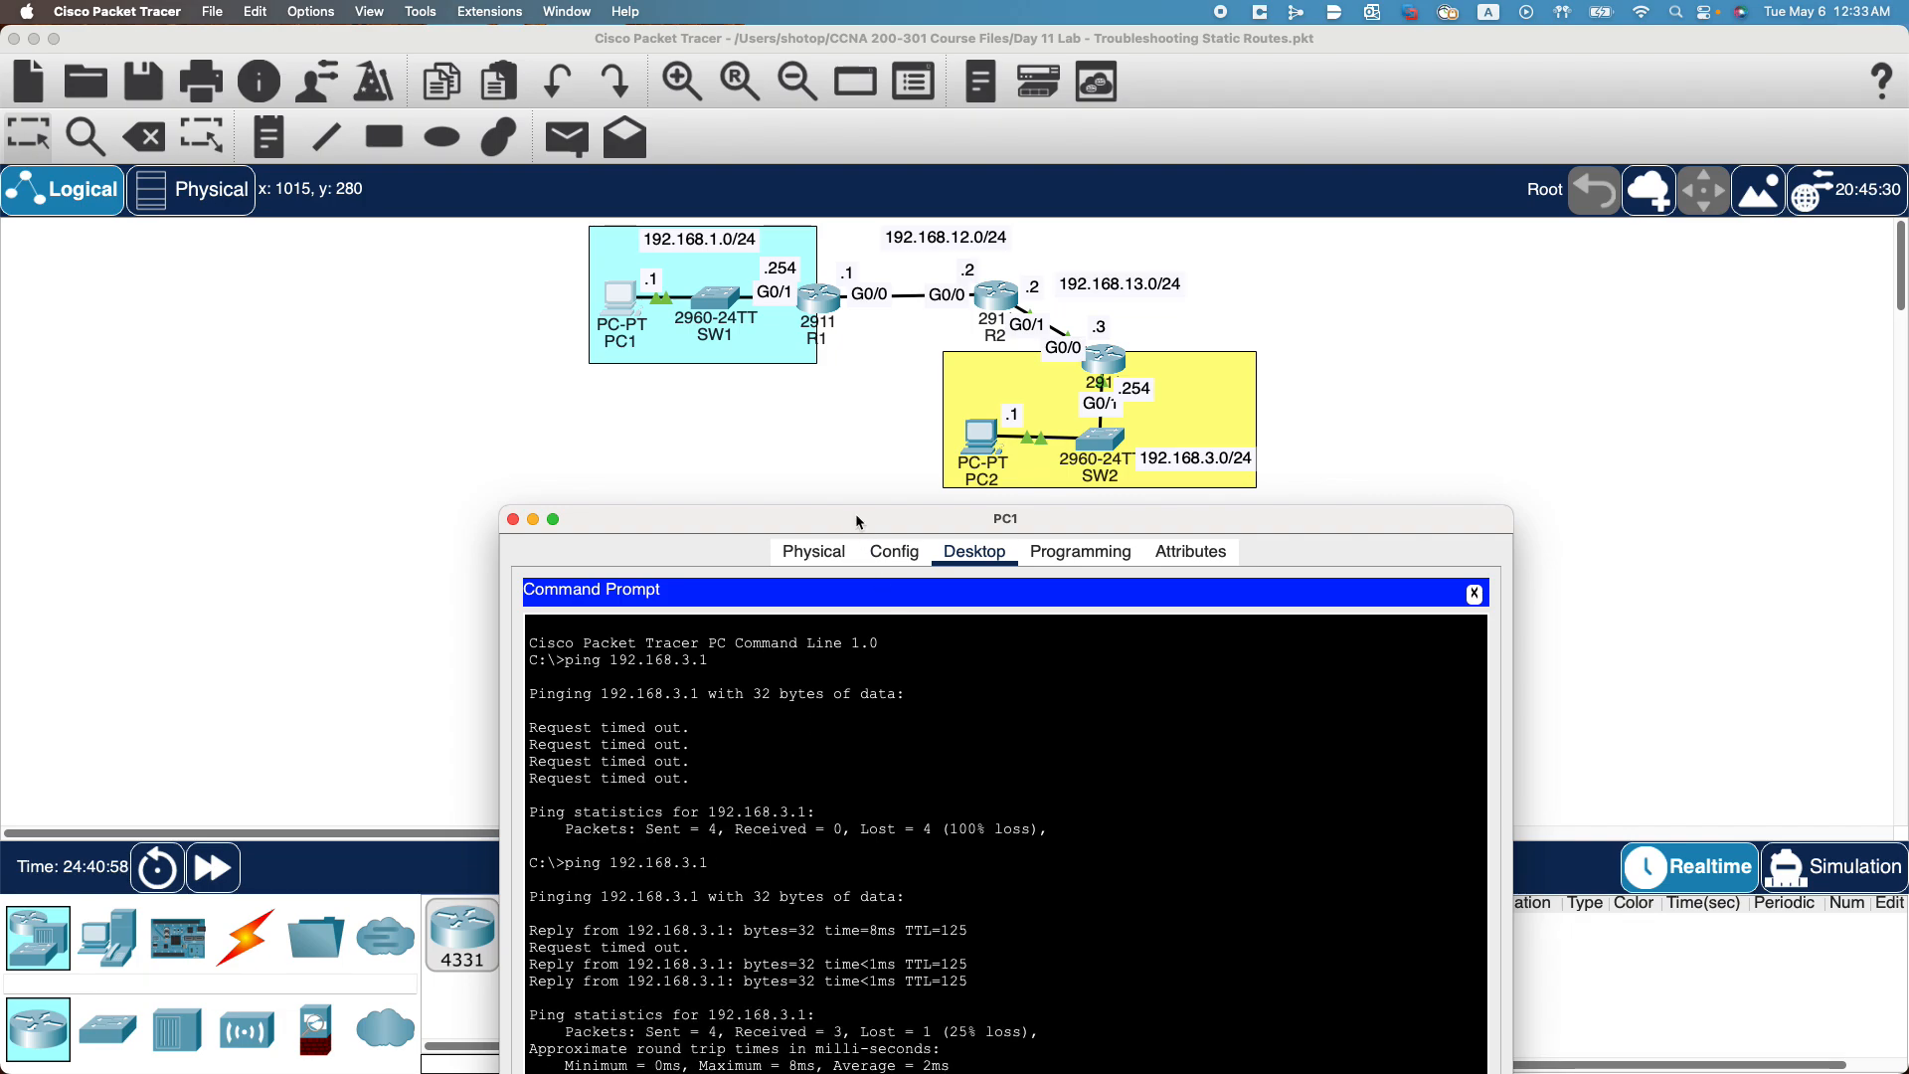
# Rerun the ping to 192.168.3.1 from PC1 and bring its full output into view.
pyautogui.moveTo(853, 518); pyautogui.dragTo(836, 450)
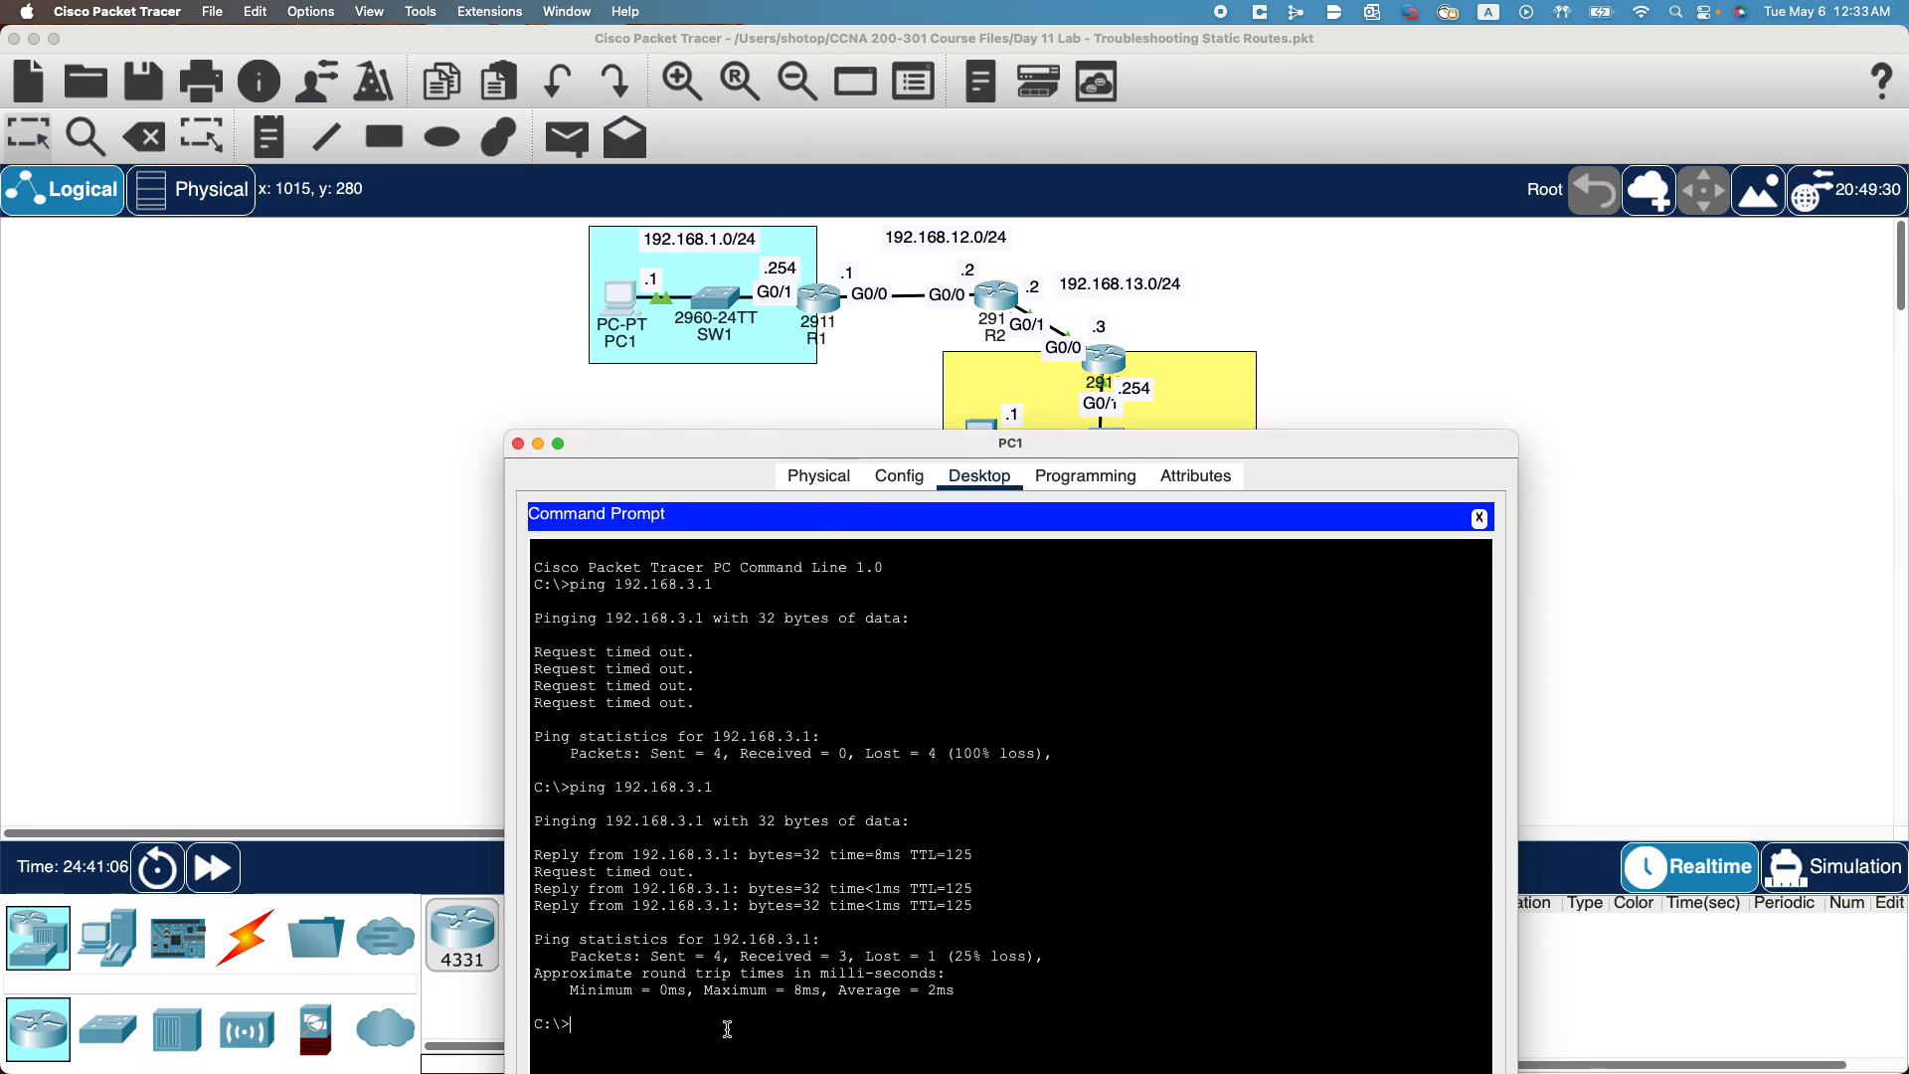
pyautogui.press('Up')
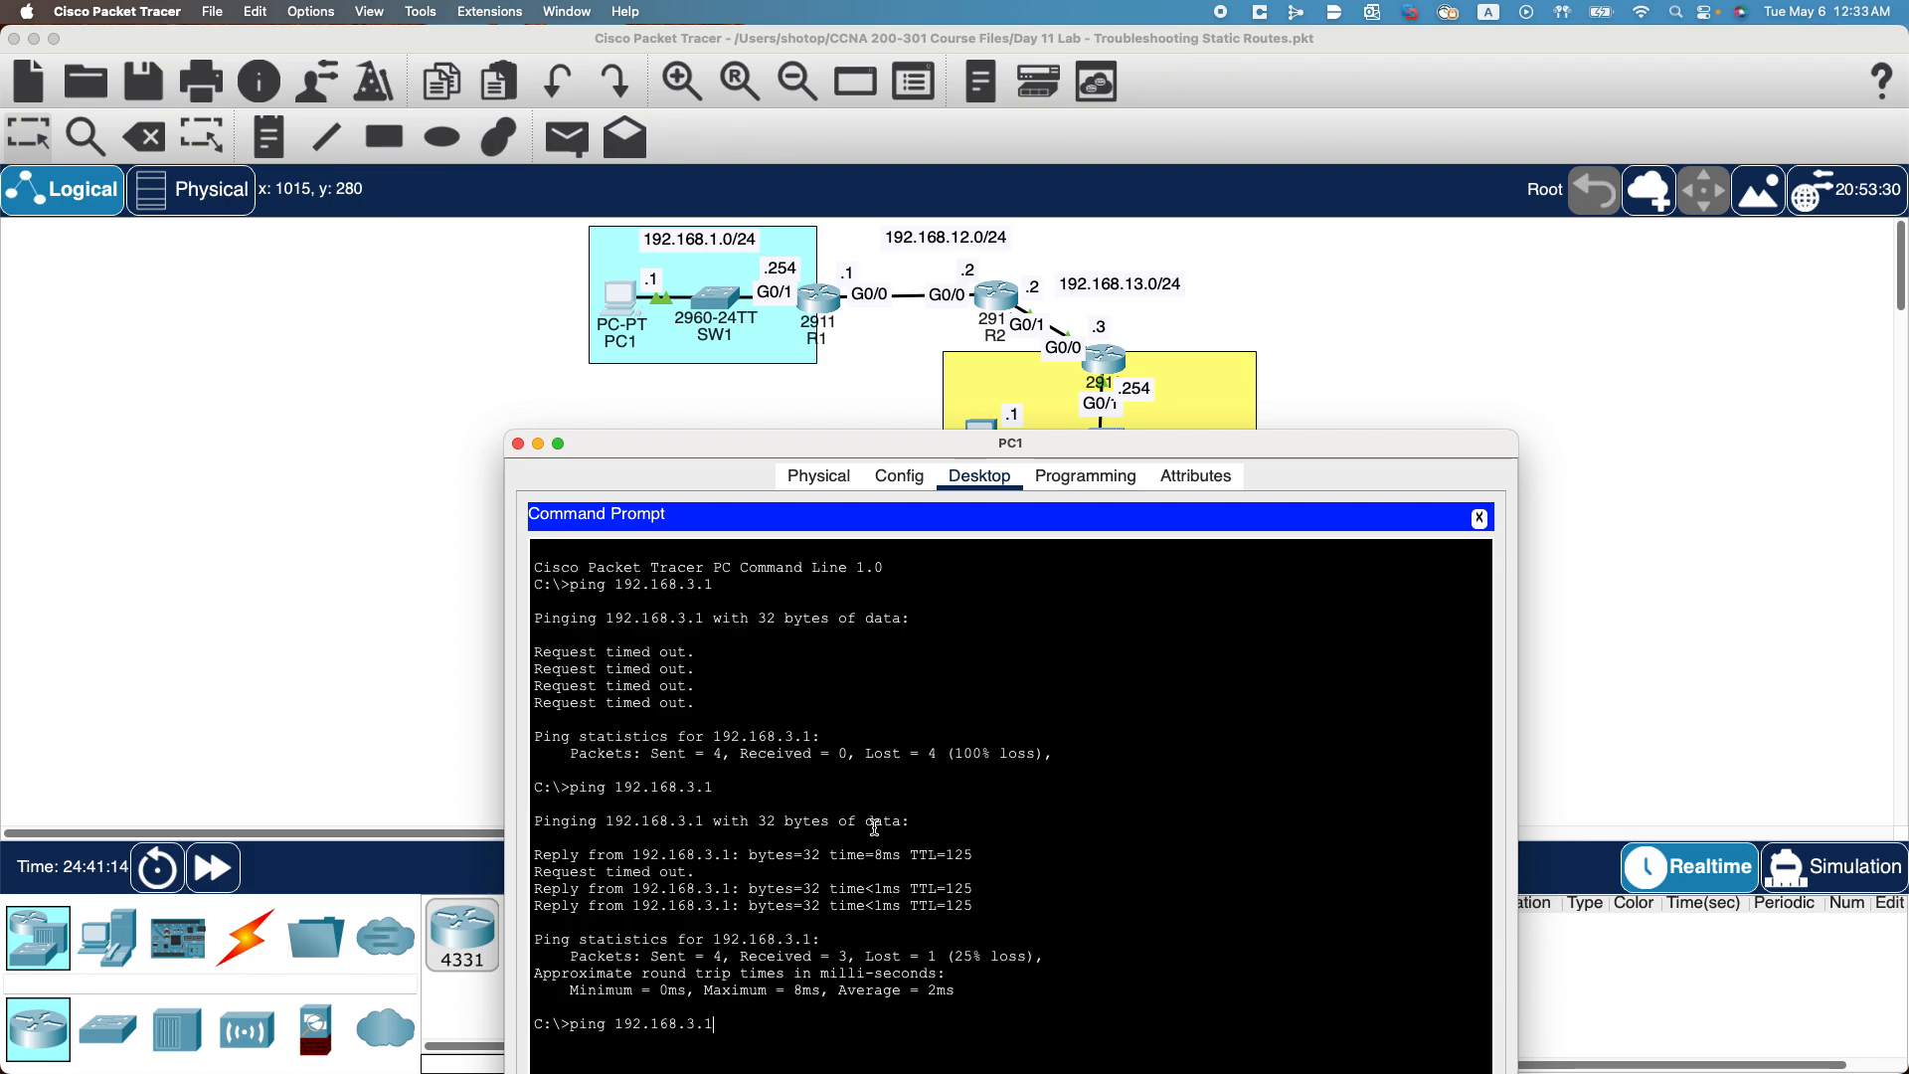
pyautogui.press('Return')
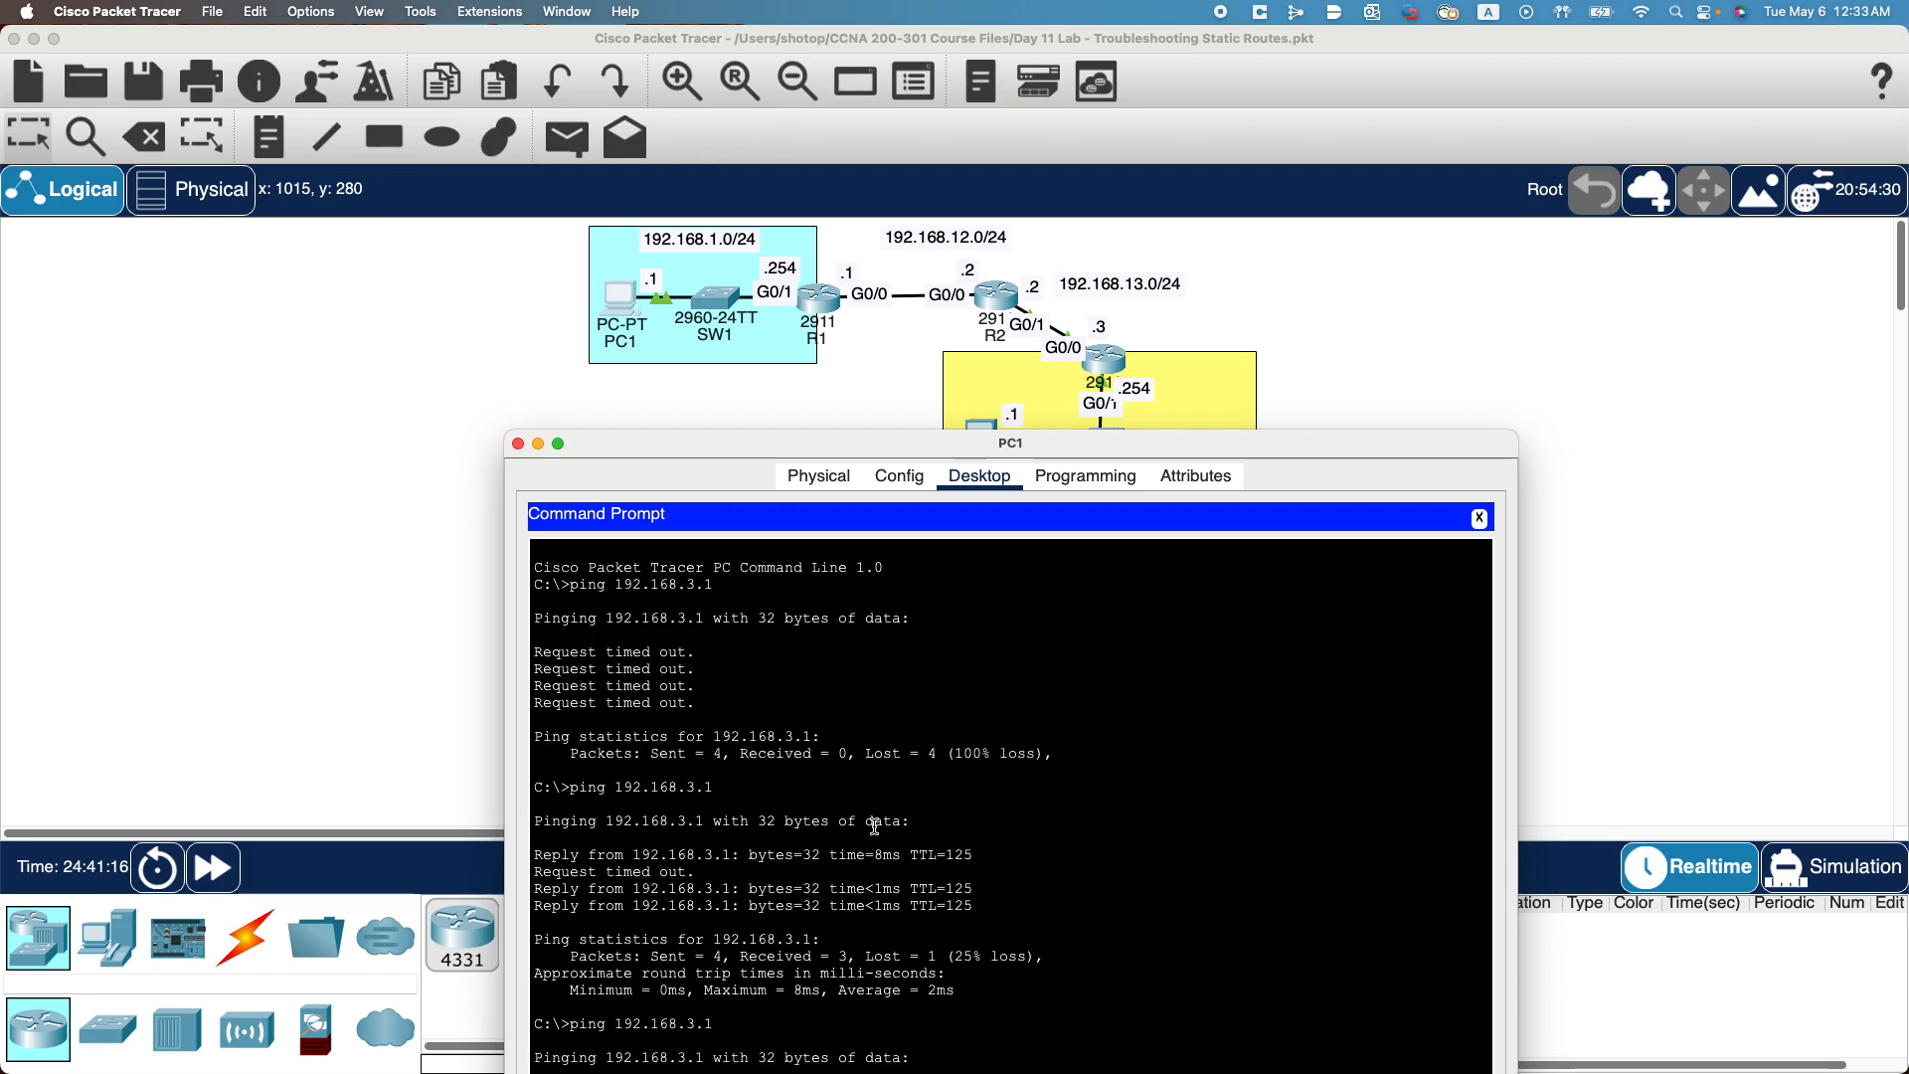
pyautogui.moveTo(1237, 445); pyautogui.dragTo(1212, 189)
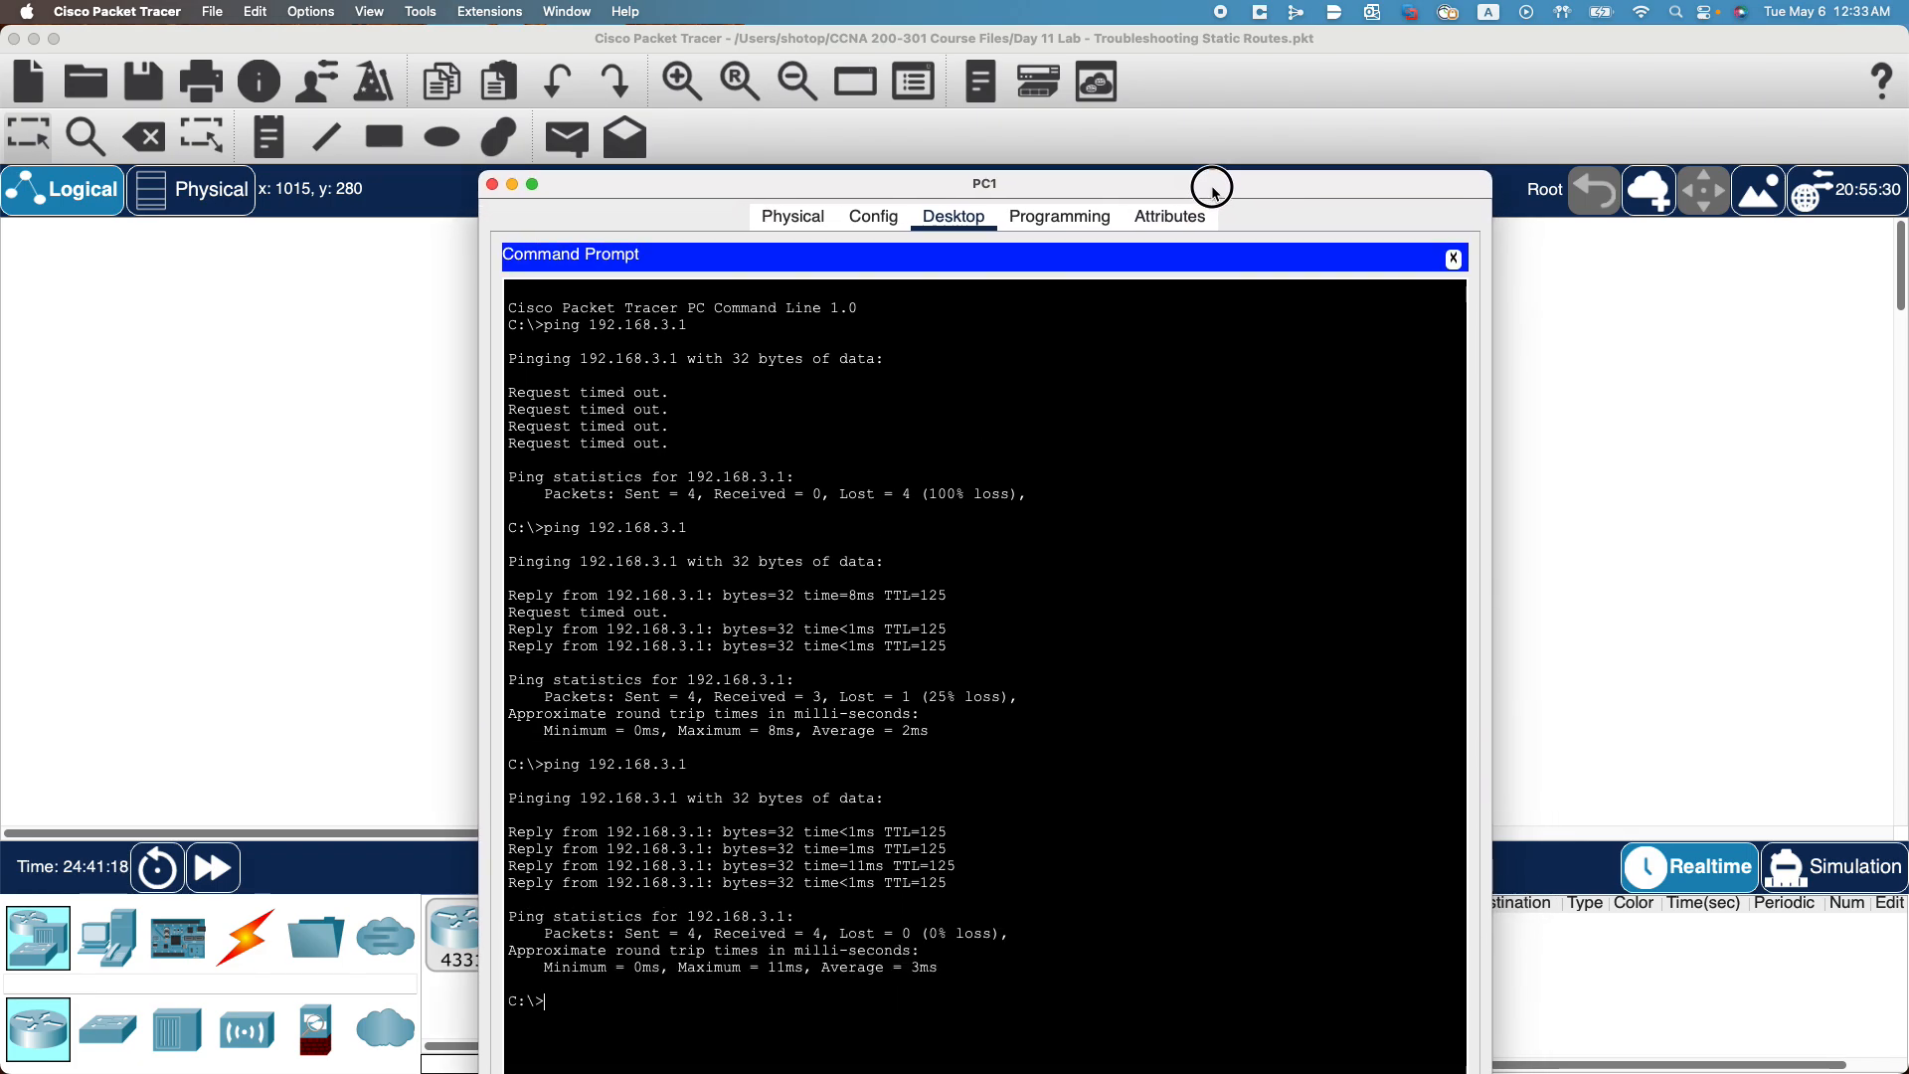
# Highlight the latest ping's packet statistics on PC1 and compare the result with the lab's completion instructions.
pyautogui.moveTo(545, 935); pyautogui.dragTo(1015, 934)
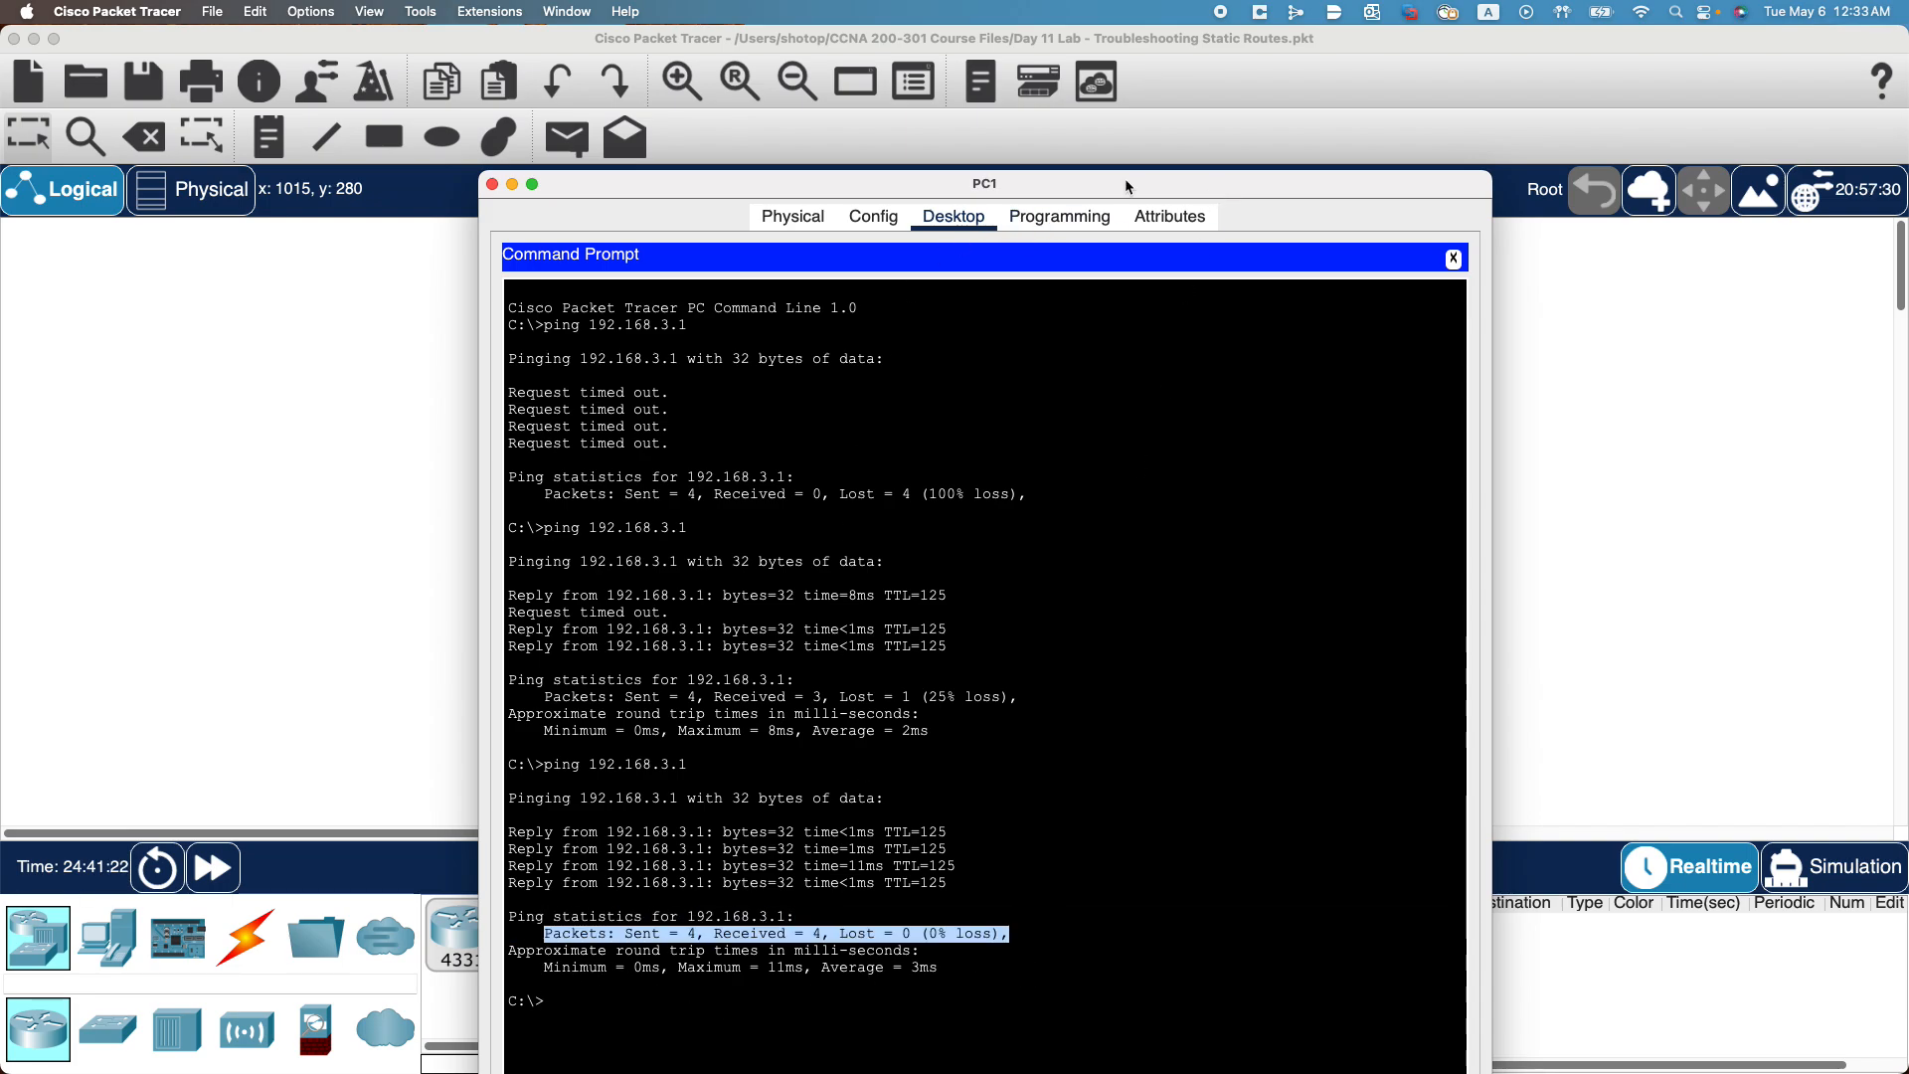
pyautogui.moveTo(1126, 182); pyautogui.dragTo(1125, 668)
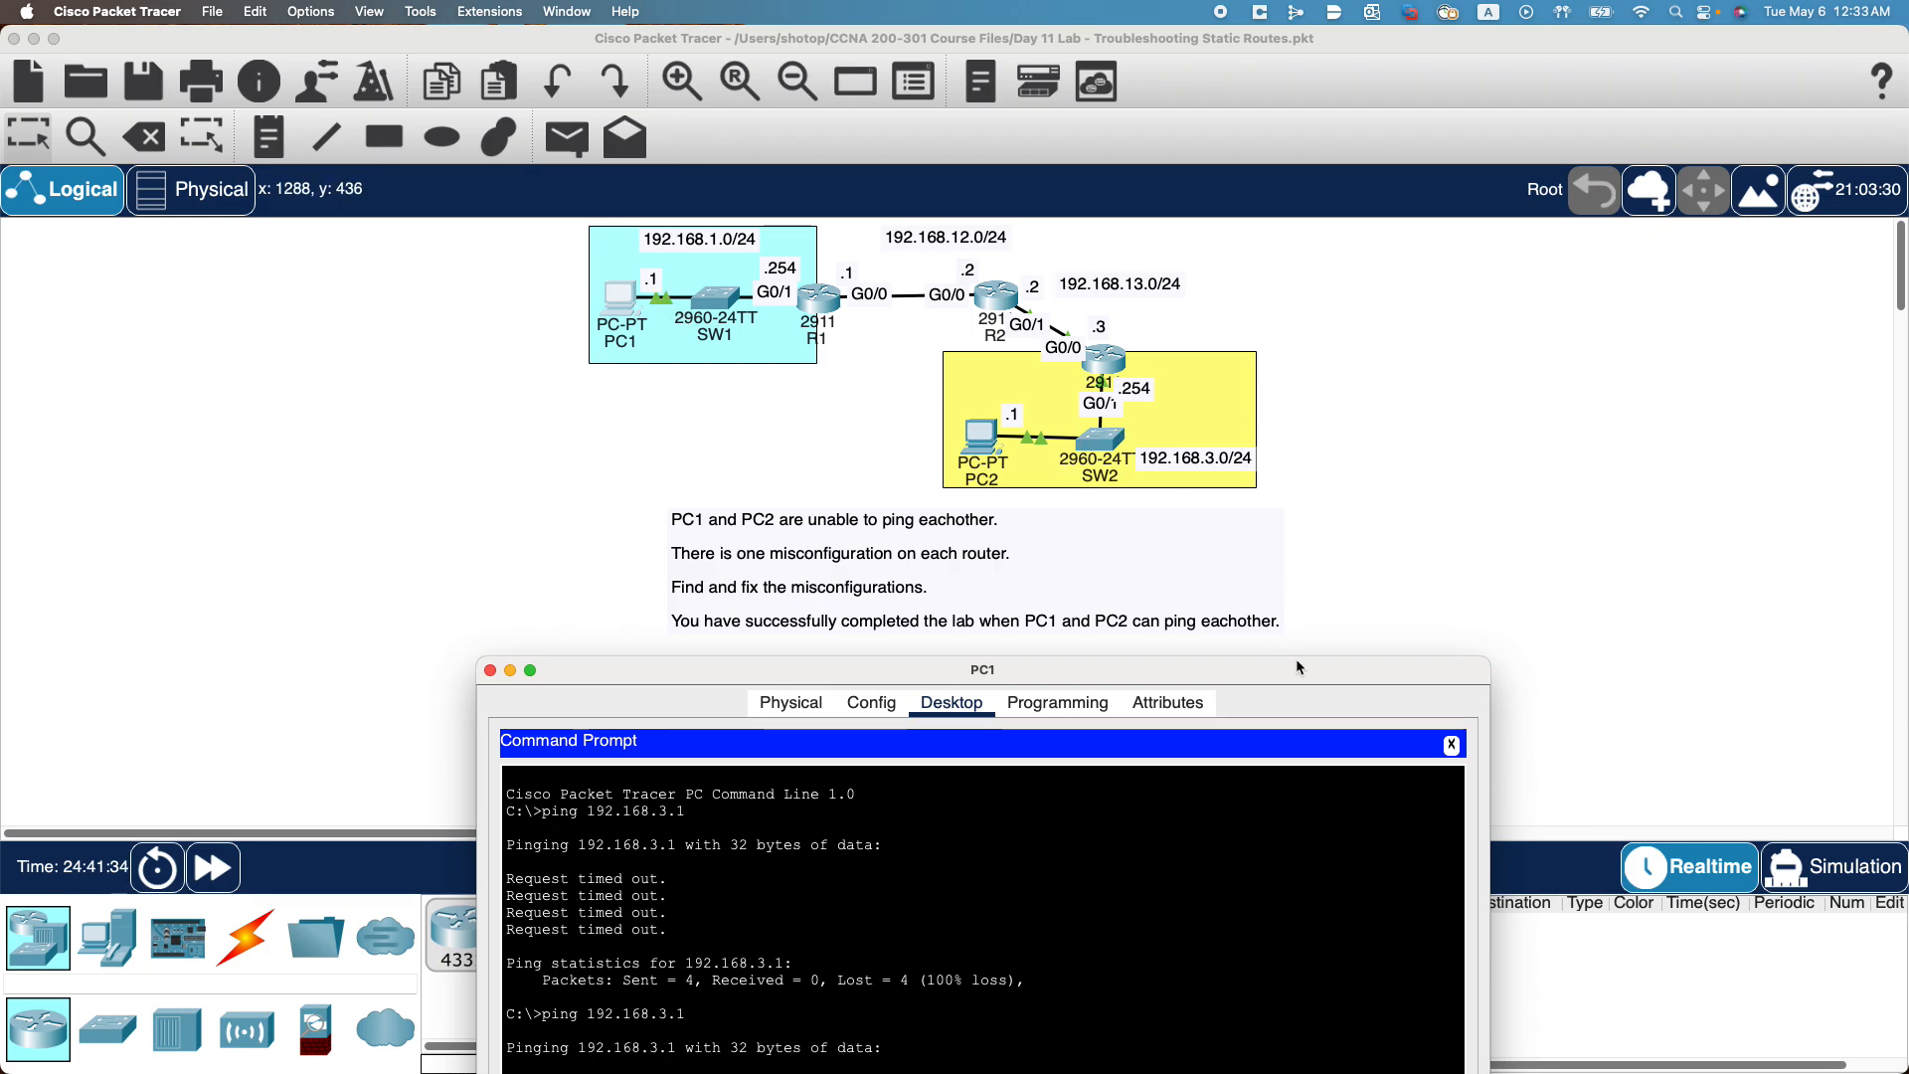
pyautogui.moveTo(1303, 661); pyautogui.dragTo(1289, 127)
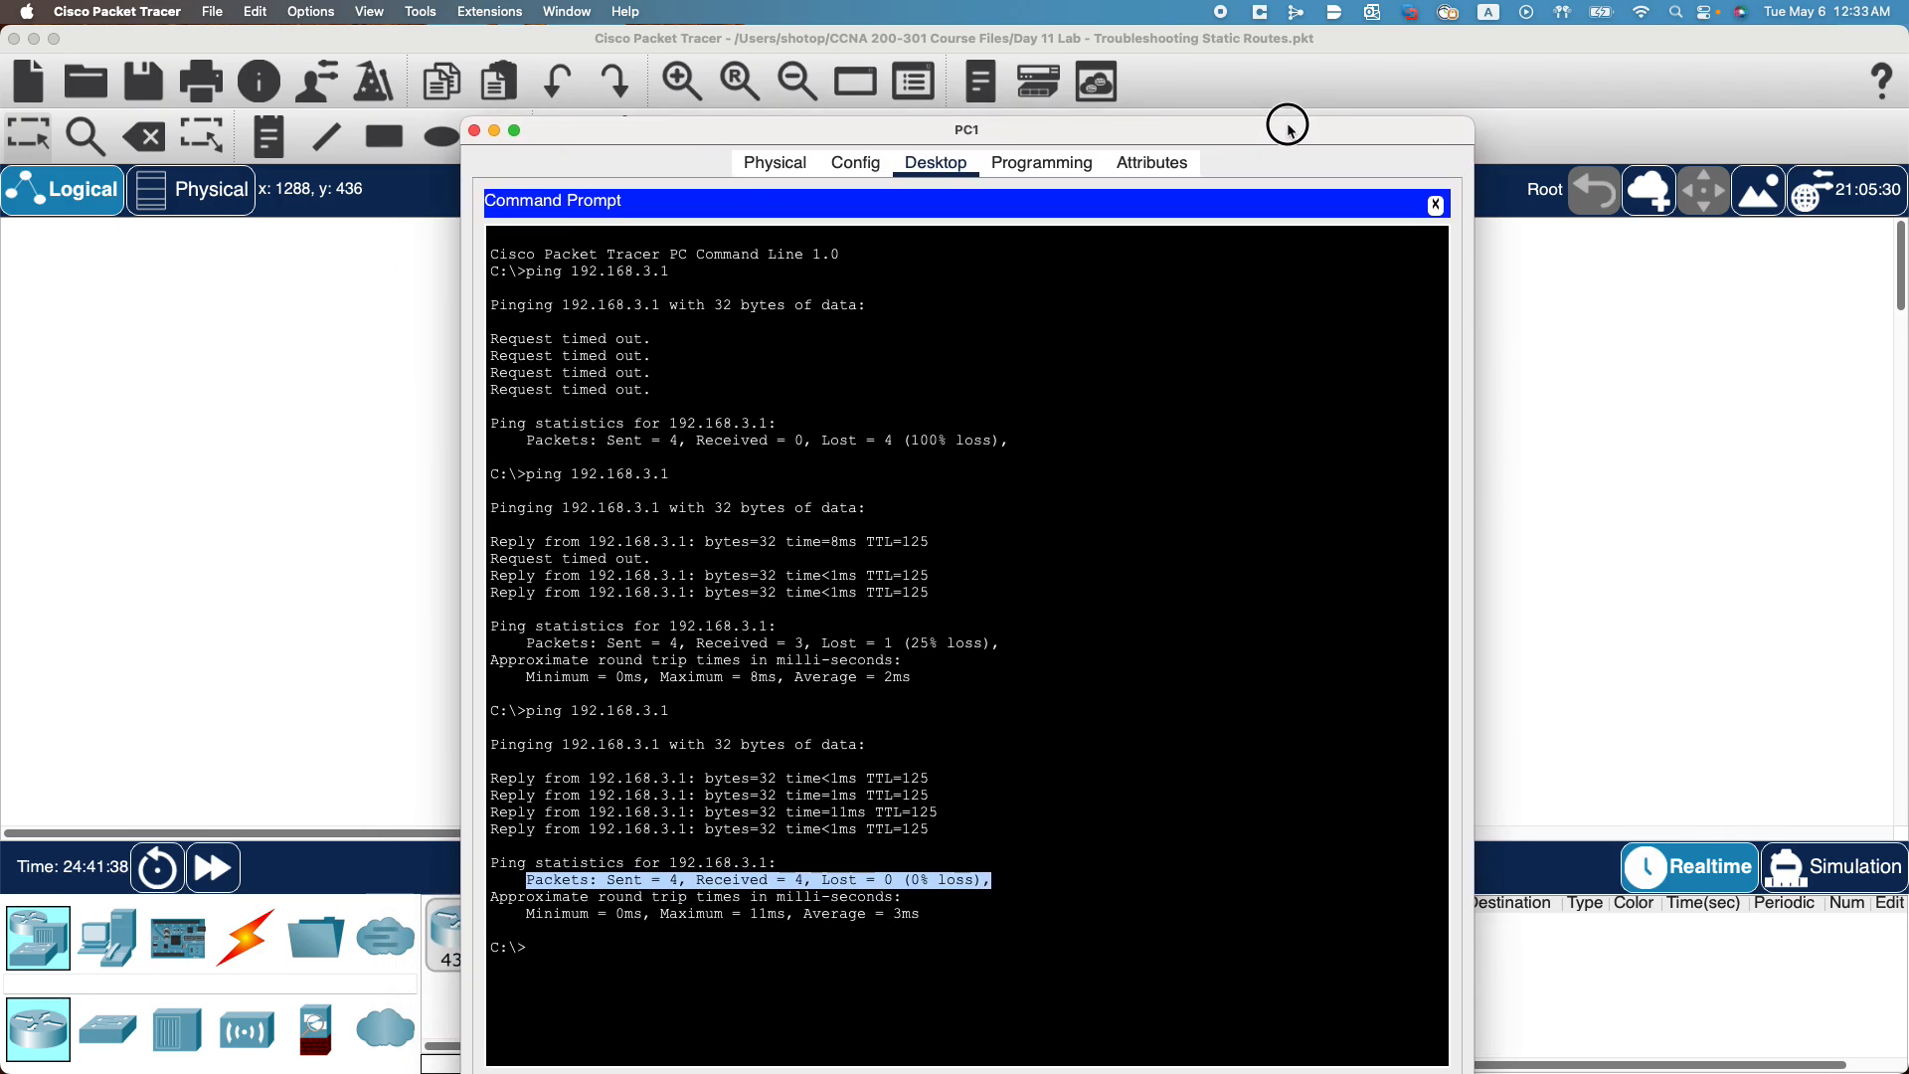